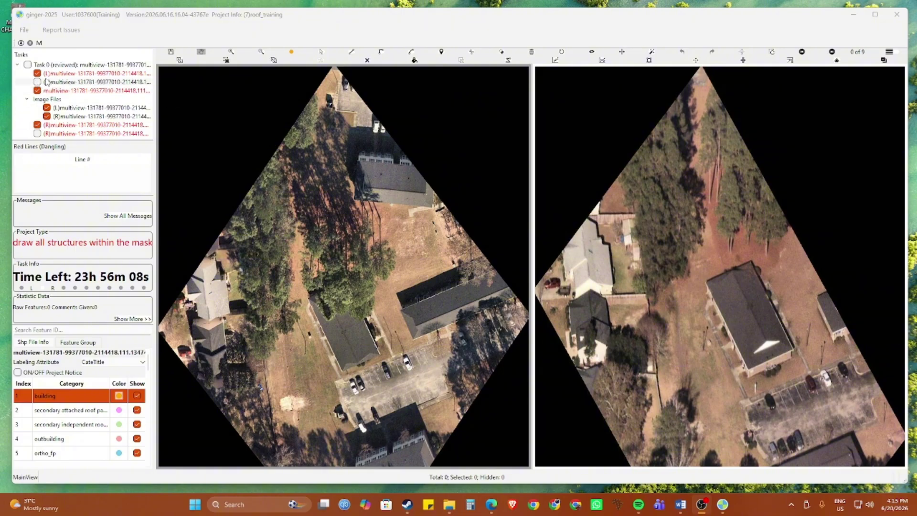
# Step: Show the second left-image layer to see which building its mask outlines, and hide the layer again
pyautogui.click(37, 82)
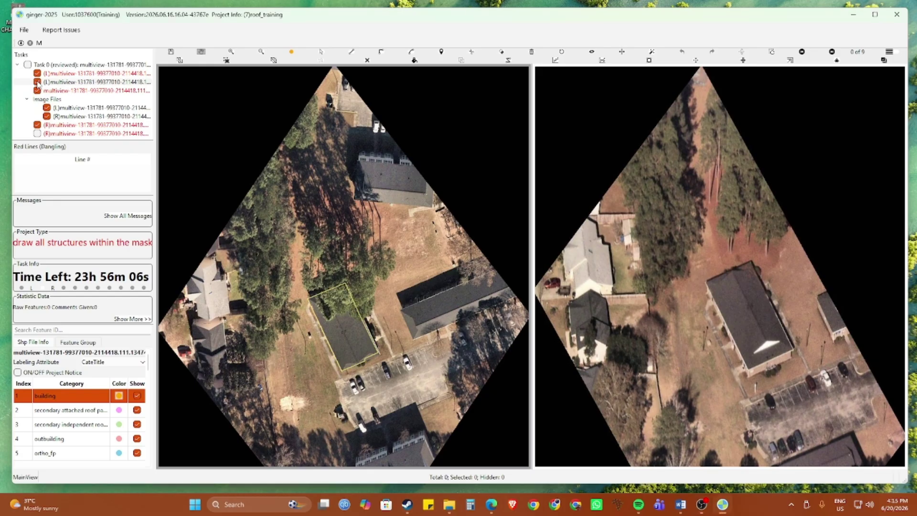
pyautogui.scroll(2, 342, 346)
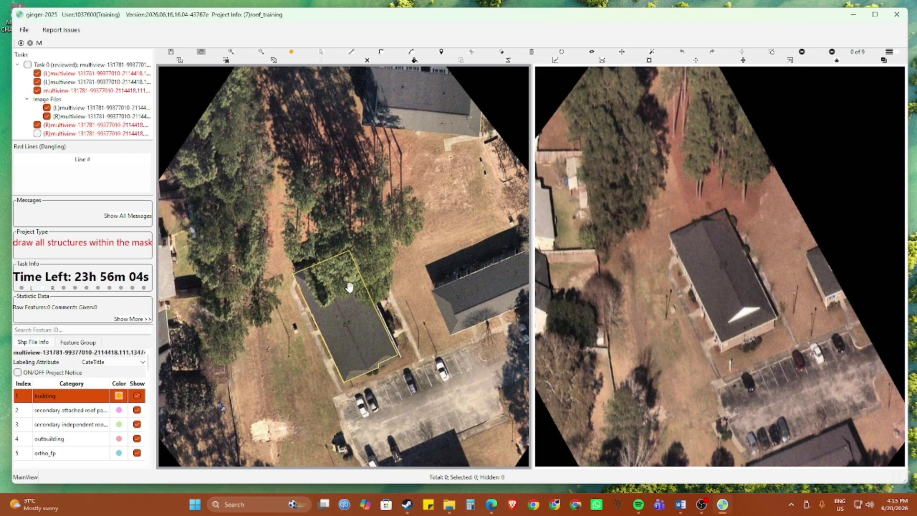
pyautogui.scroll(-2, 351, 281)
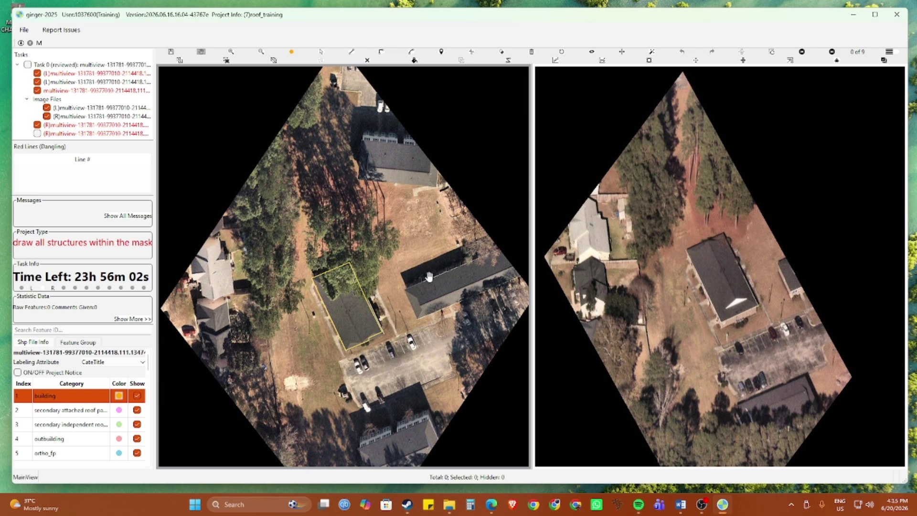
pyautogui.click(37, 82)
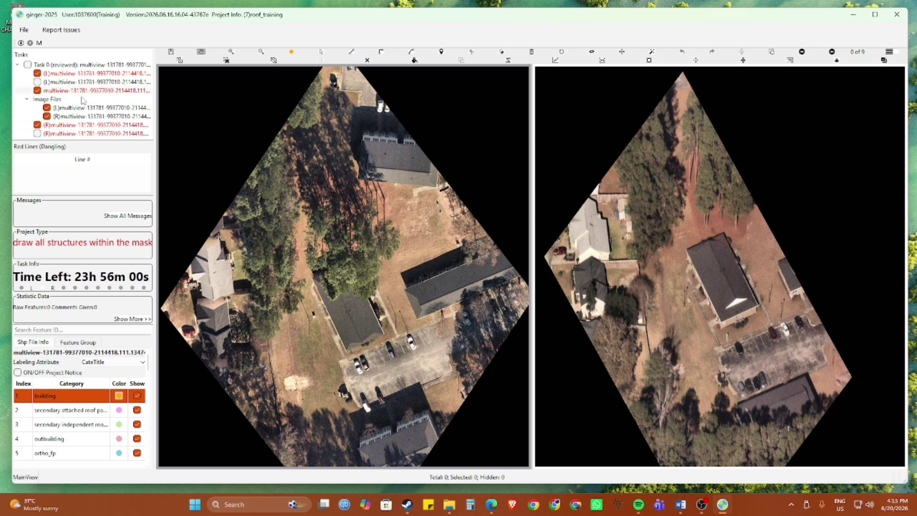
# Step: Switch the aerial images and swap the two views so both show the masked building's roof free of tree cover
pyautogui.moveTo(434, 316); pyautogui.dragTo(428, 310)
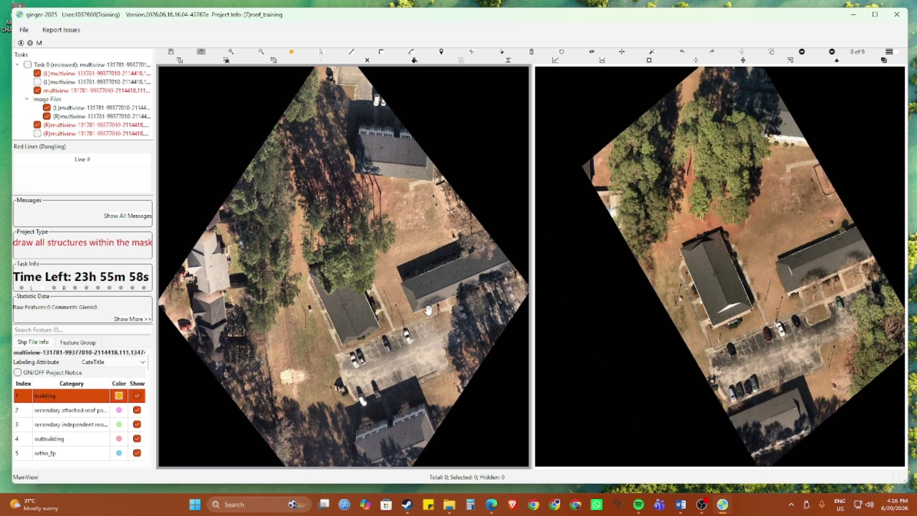
pyautogui.press('Left')
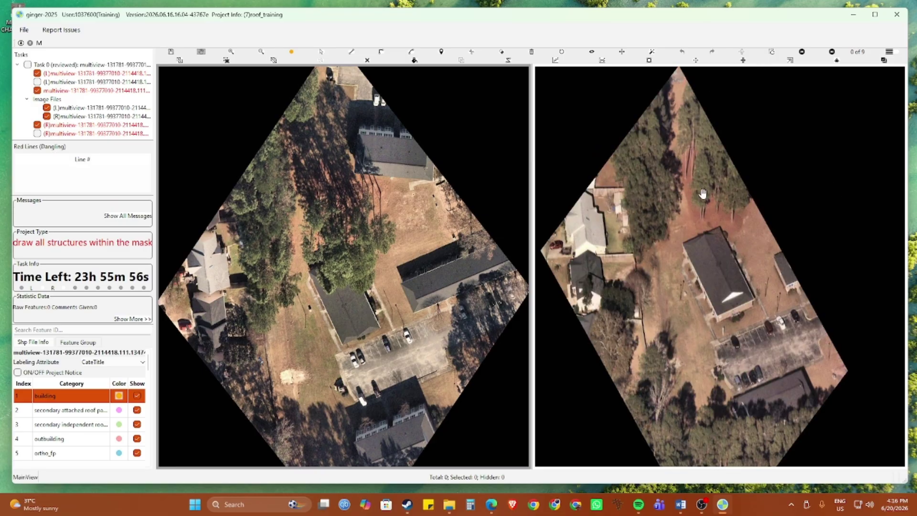
pyautogui.click(742, 51)
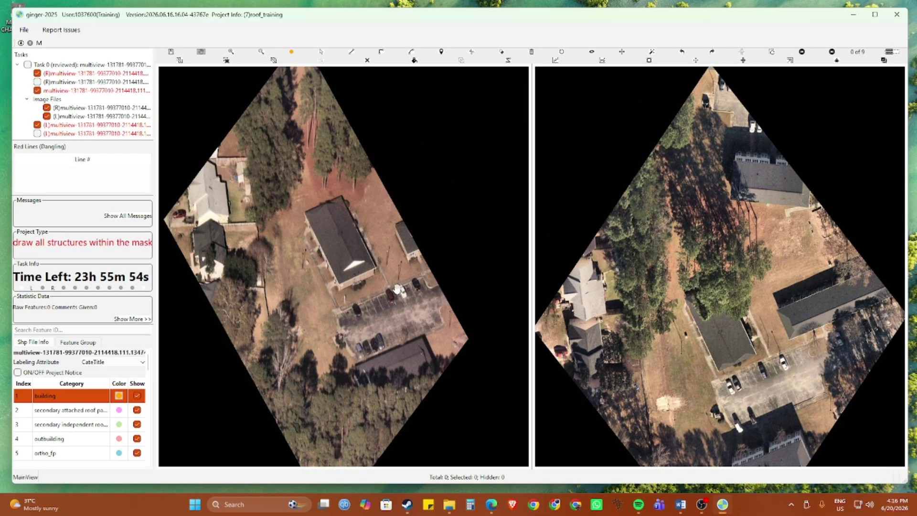
pyautogui.press('Right')
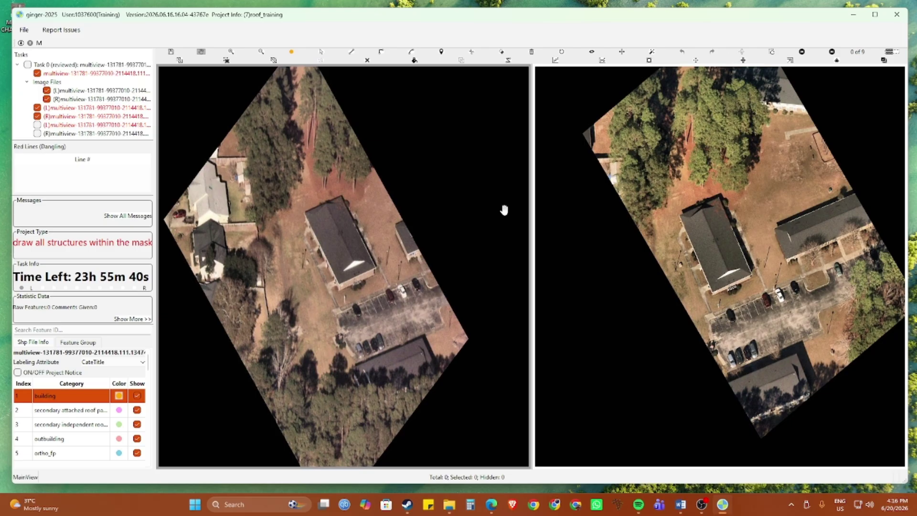
pyautogui.click(741, 53)
# Step: Examine the masked building's roof up close and compare it with the Roof Types chart in the Word roof tutorial
pyautogui.scroll(3, 344, 237)
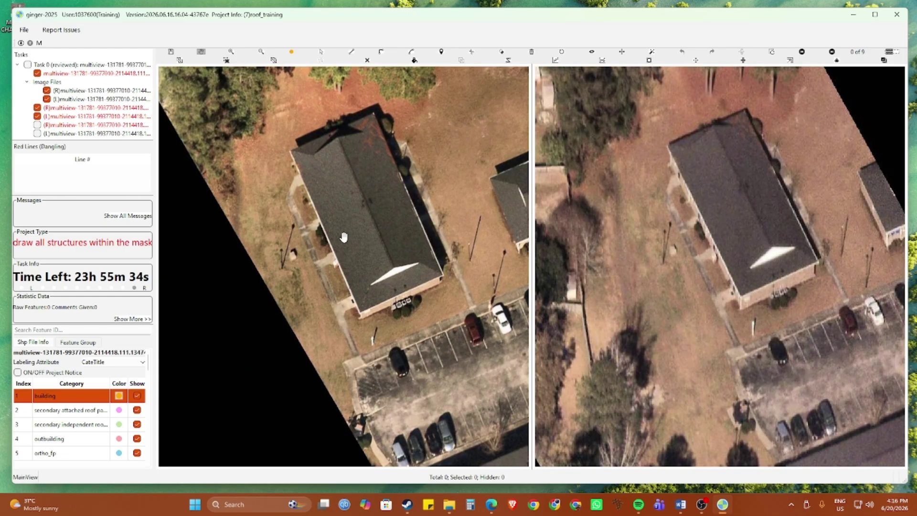
pyautogui.moveTo(318, 207); pyautogui.dragTo(339, 285)
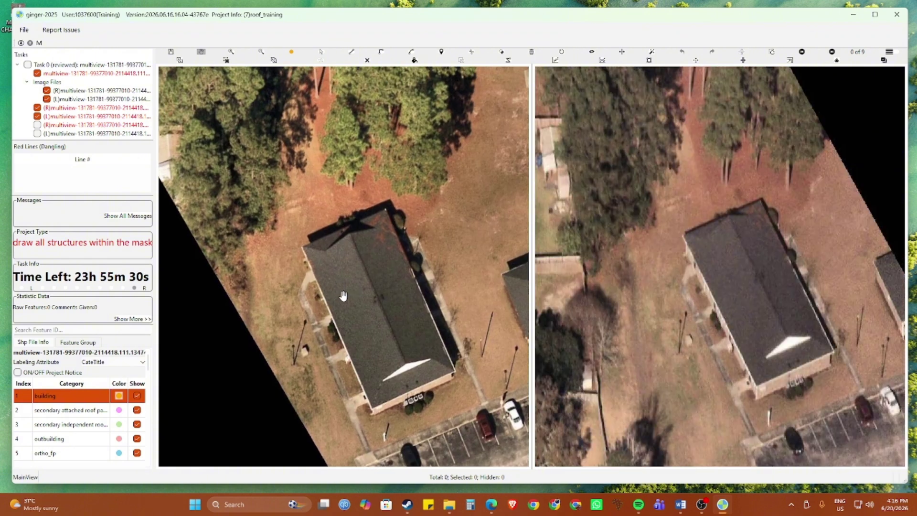
pyautogui.scroll(2, 344, 296)
pyautogui.scroll(-1, 345, 296)
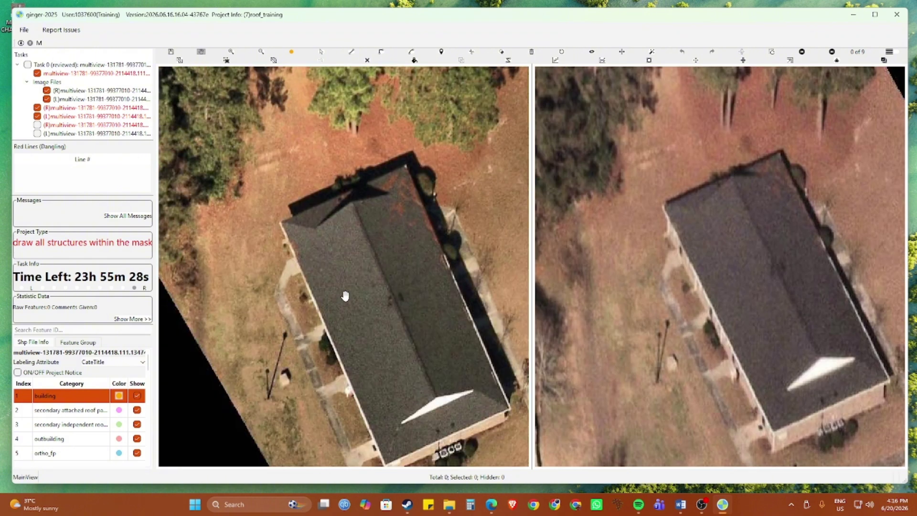
pyautogui.moveTo(379, 328); pyautogui.dragTo(374, 290)
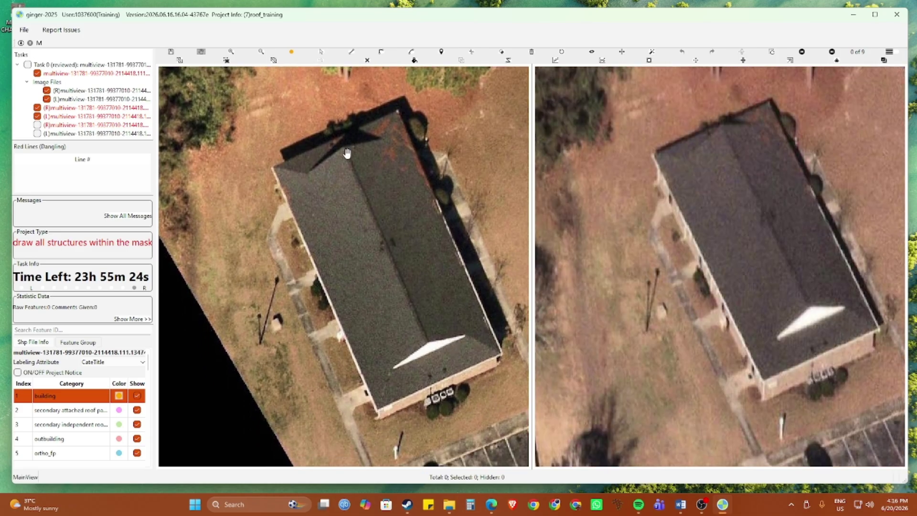
pyautogui.moveTo(494, 502)
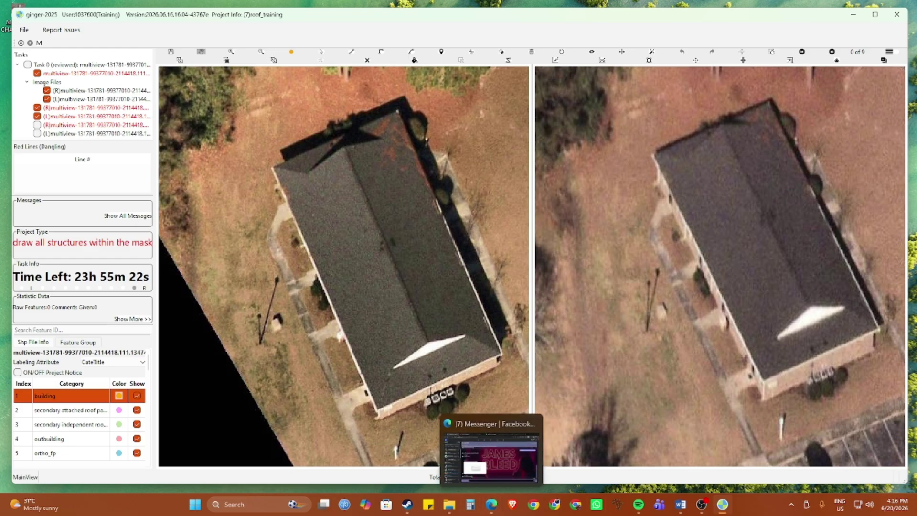
pyautogui.click(680, 504)
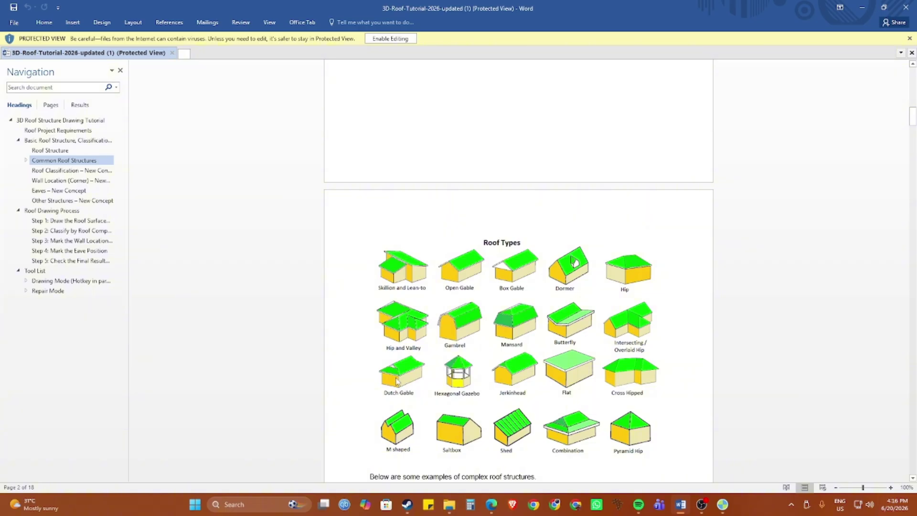
pyautogui.click(862, 7)
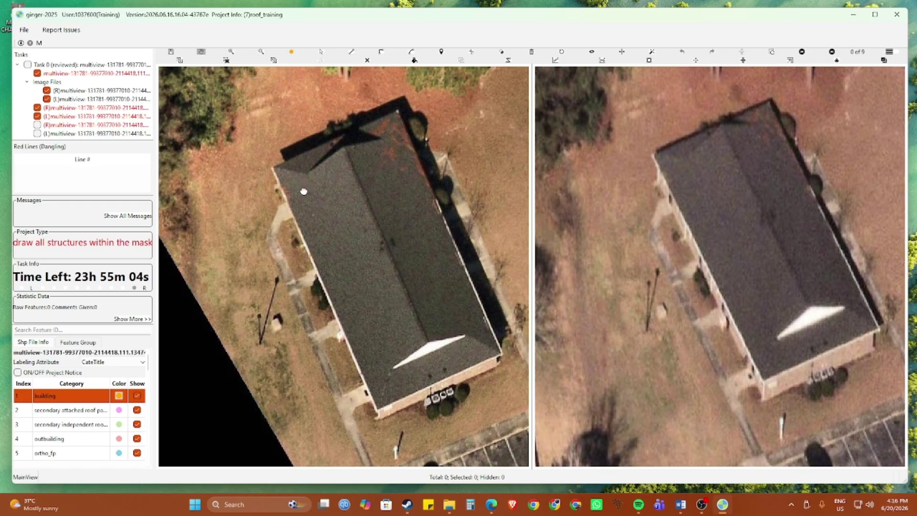
# Step: Draw a rectangular building outline around the roof in the left image, from its far corner along the long side to the front corners
pyautogui.moveTo(303, 191); pyautogui.dragTo(307, 195)
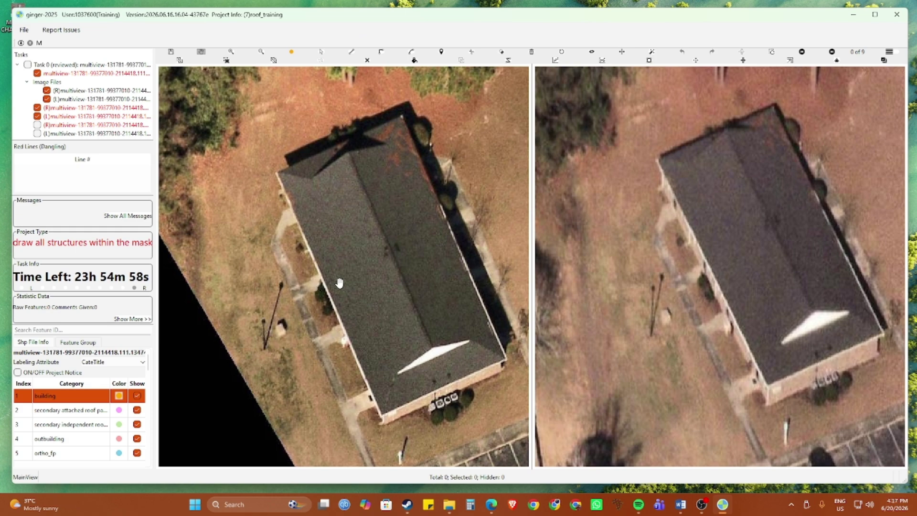
pyautogui.scroll(3, 319, 227)
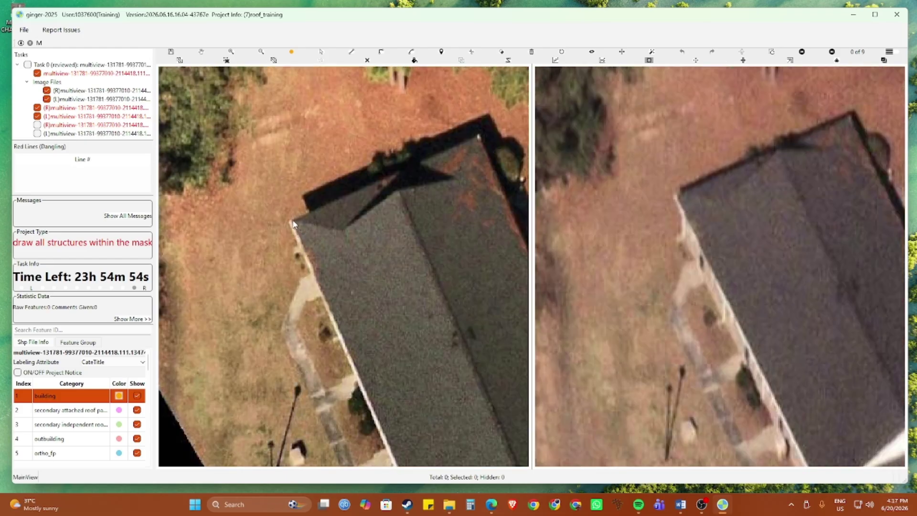
pyautogui.click(293, 221)
pyautogui.moveTo(370, 374); pyautogui.dragTo(293, 172)
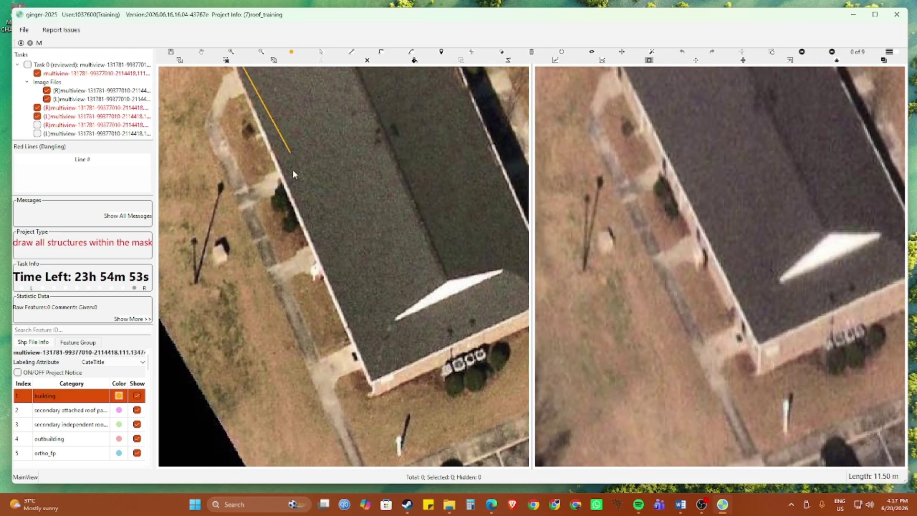
pyautogui.click(372, 386)
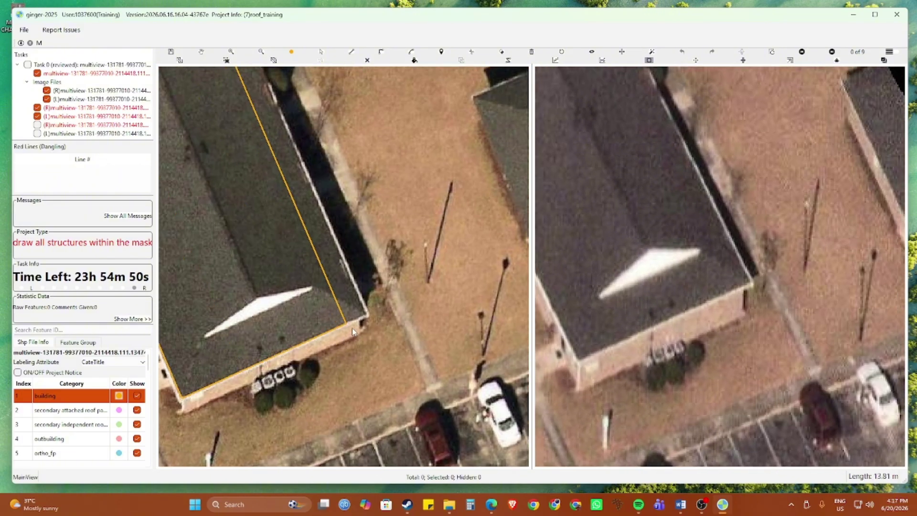
pyautogui.click(370, 321)
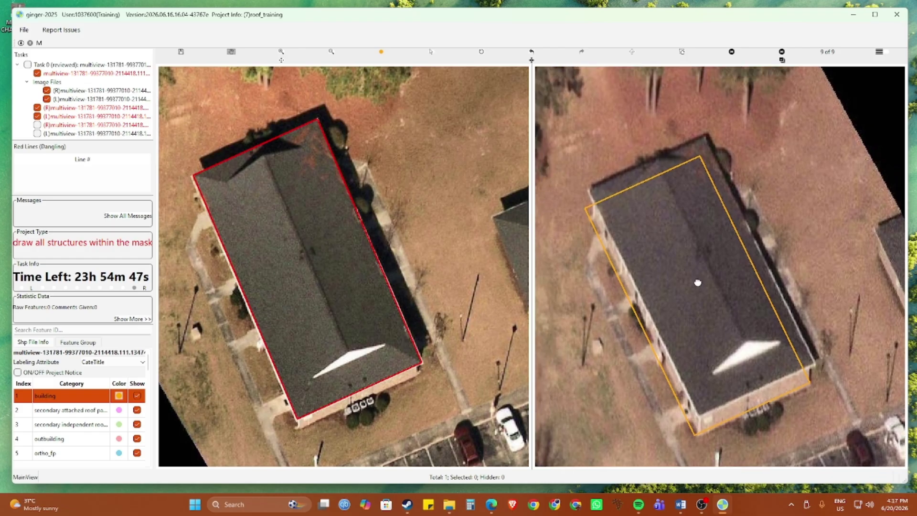
# Step: Shift the building outline in the right image onto the roof edges and check its fit at the front corner
pyautogui.moveTo(698, 282); pyautogui.dragTo(698, 284)
pyautogui.moveTo(653, 259); pyautogui.dragTo(658, 240)
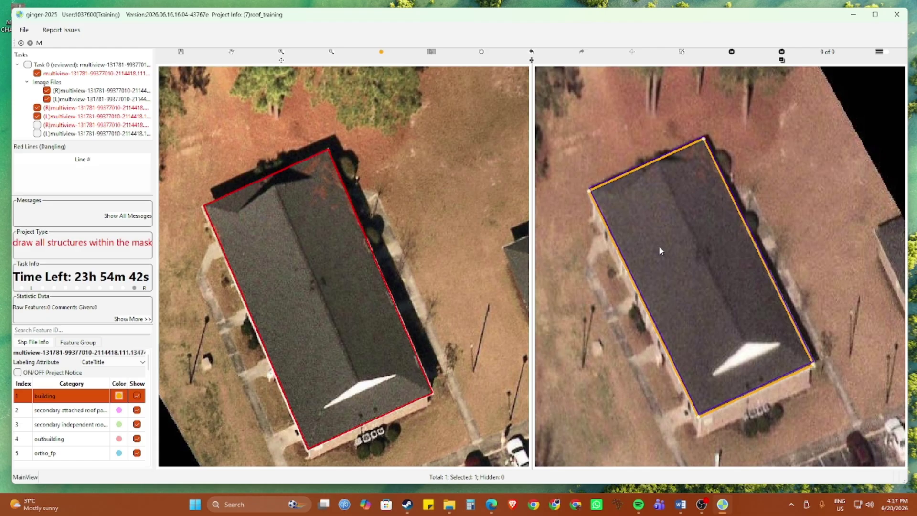
pyautogui.scroll(2, 662, 263)
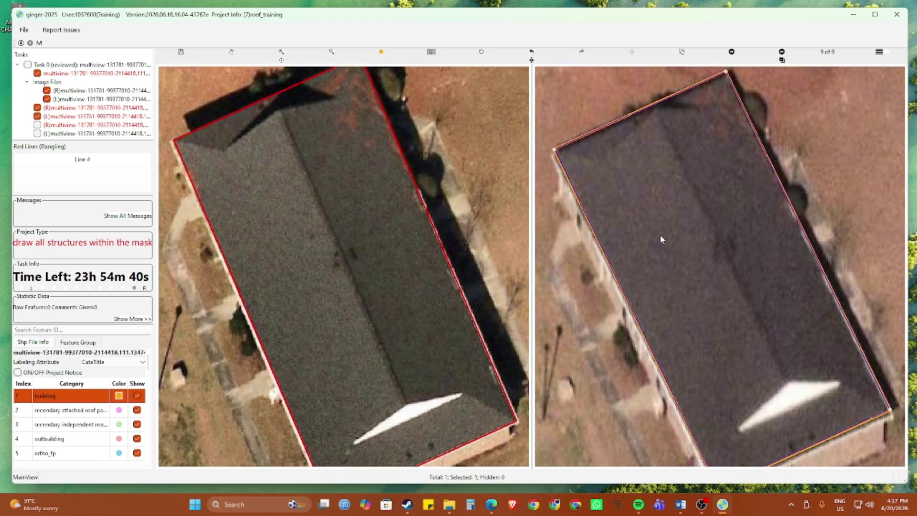
pyautogui.scroll(-2, 658, 236)
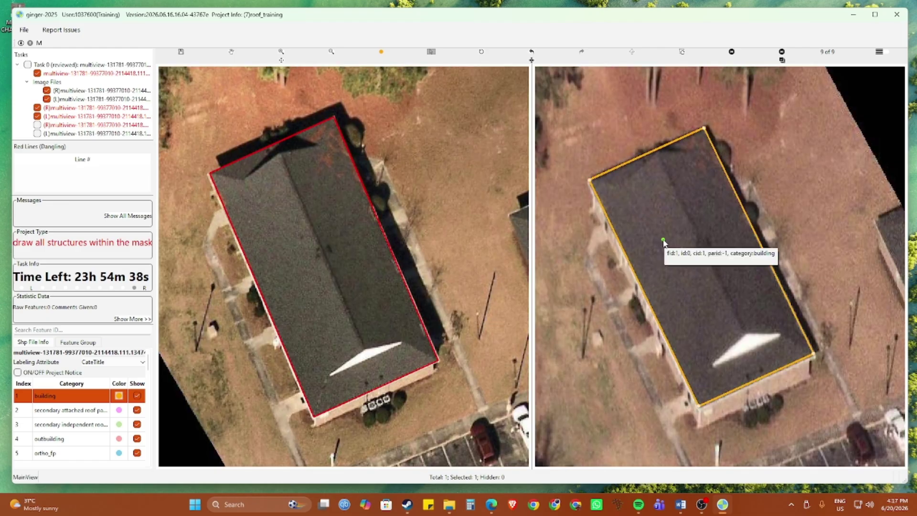
pyautogui.scroll(2, 697, 288)
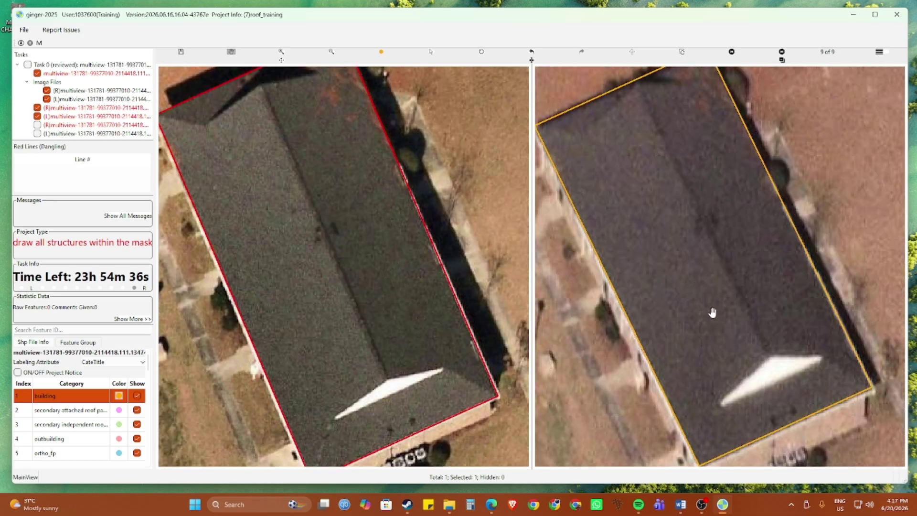
pyautogui.scroll(3, 497, 333)
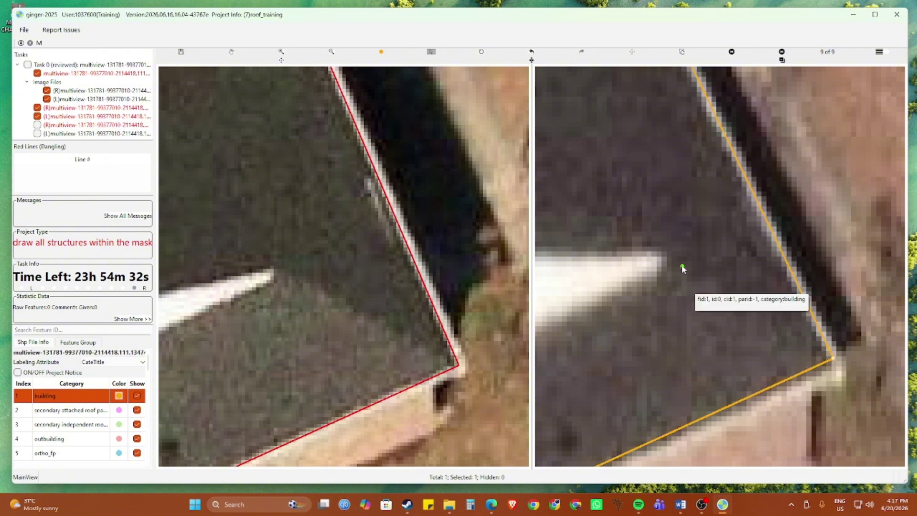
pyautogui.click(681, 266)
pyautogui.scroll(-2, 702, 281)
pyautogui.scroll(-3, 701, 281)
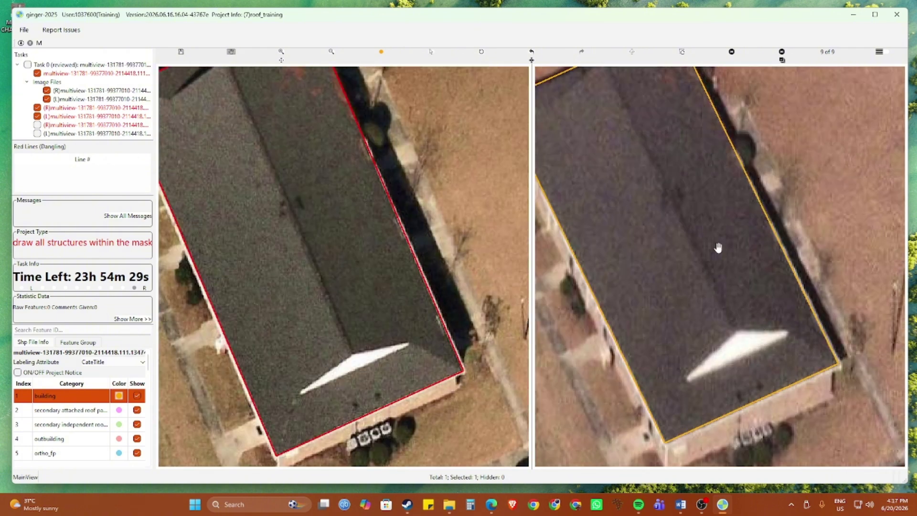
# Step: Check the outline at the roof's tree-side end and move its left long edge outward onto the roof edge in the left image
pyautogui.moveTo(718, 248); pyautogui.dragTo(849, 460)
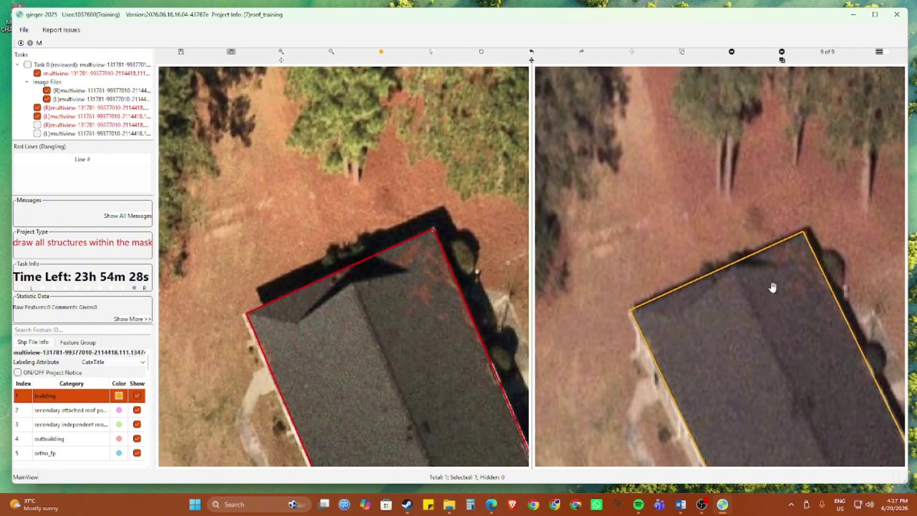
pyautogui.scroll(1, 805, 249)
pyautogui.scroll(-1, 796, 262)
pyautogui.scroll(-1, 767, 302)
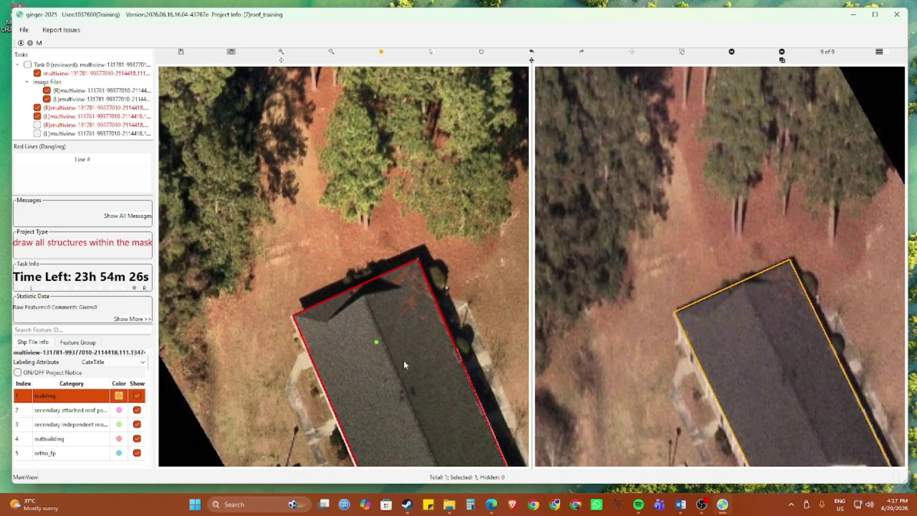
pyautogui.click(403, 360)
pyautogui.scroll(3, 328, 296)
pyautogui.scroll(3, 350, 288)
pyautogui.press('Escape')
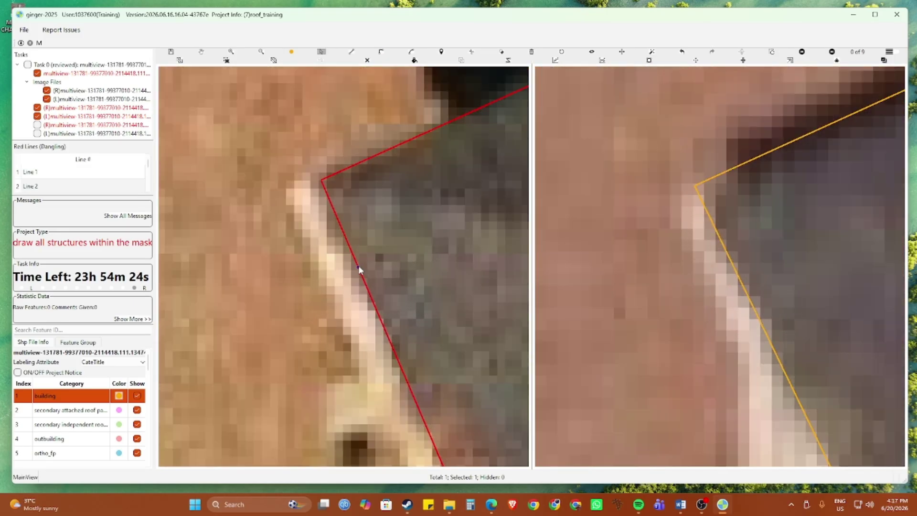
pyautogui.moveTo(358, 267); pyautogui.dragTo(348, 266)
pyautogui.scroll(-1, 361, 275)
pyautogui.scroll(-5, 651, 297)
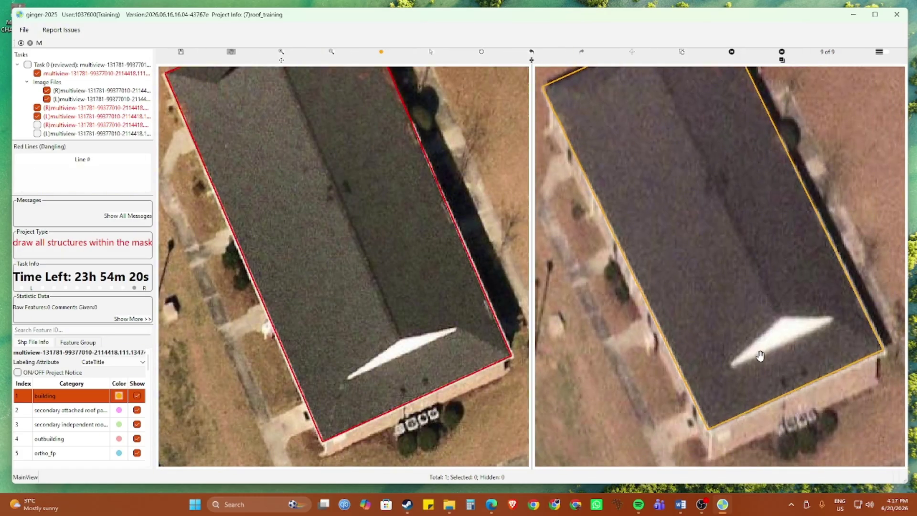
# Step: Select the building outline in the right image and fine-tune its alignment with the roof, checking the front corners in both images
pyautogui.scroll(2, 759, 354)
pyautogui.click(727, 363)
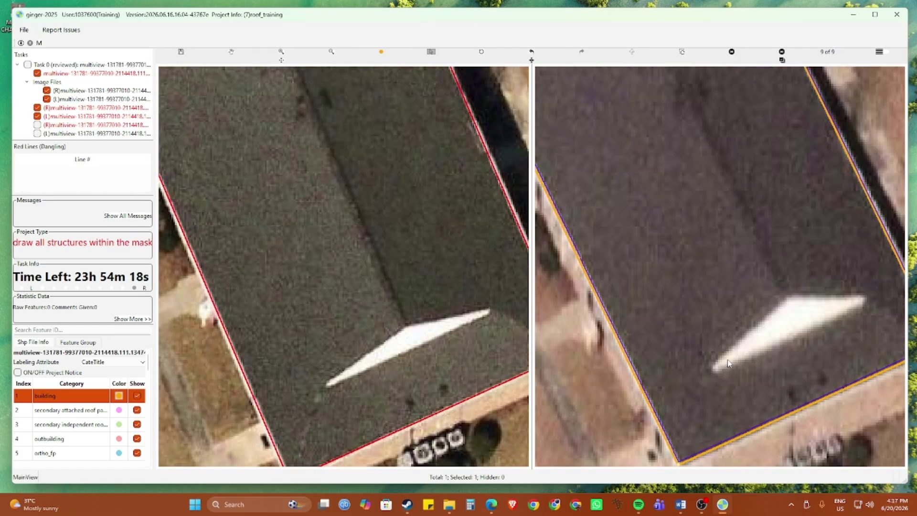
pyautogui.scroll(-2, 717, 352)
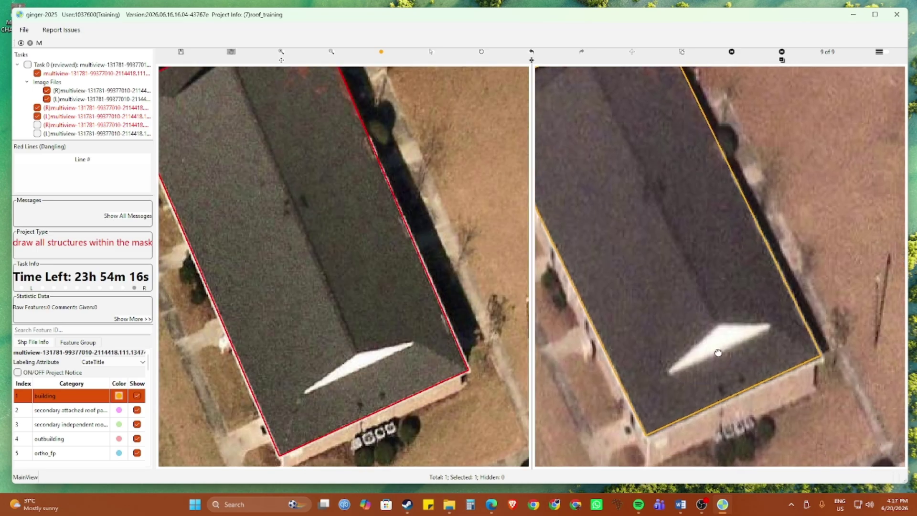
pyautogui.scroll(1, 797, 361)
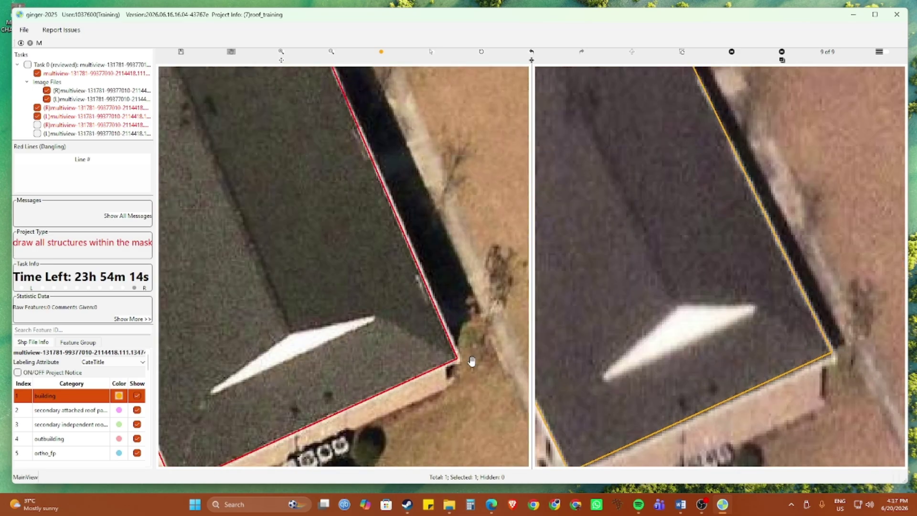
pyautogui.scroll(-2, 675, 350)
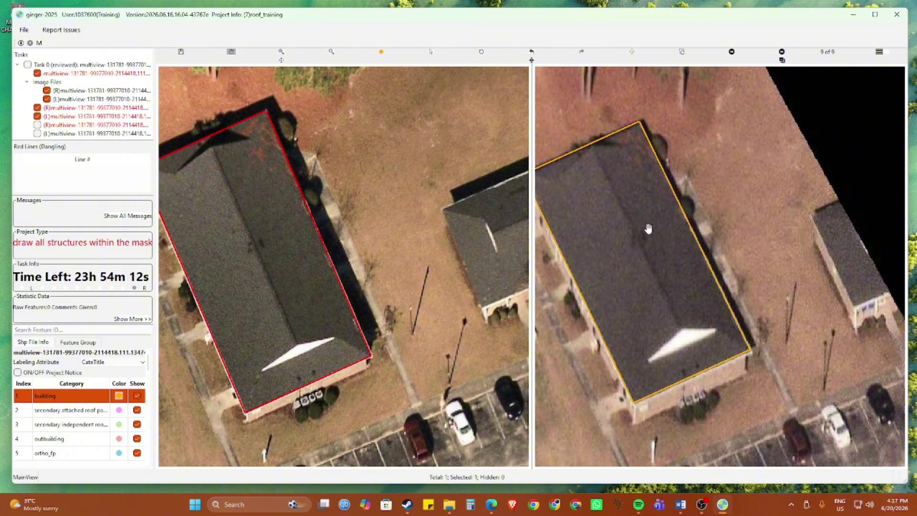
pyautogui.press('Escape')
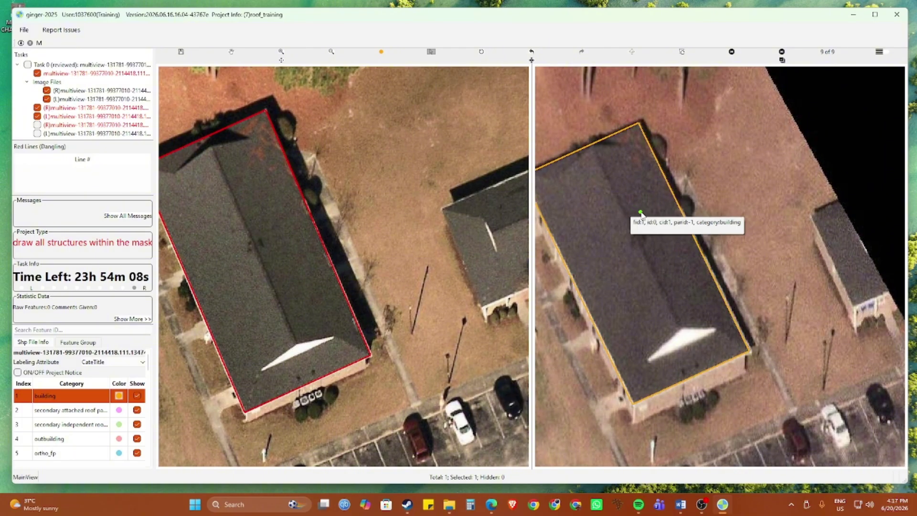
# Step: Check the building outline at the front corner in both images and nudge it onto the roof edge in the left image
pyautogui.scroll(2, 640, 213)
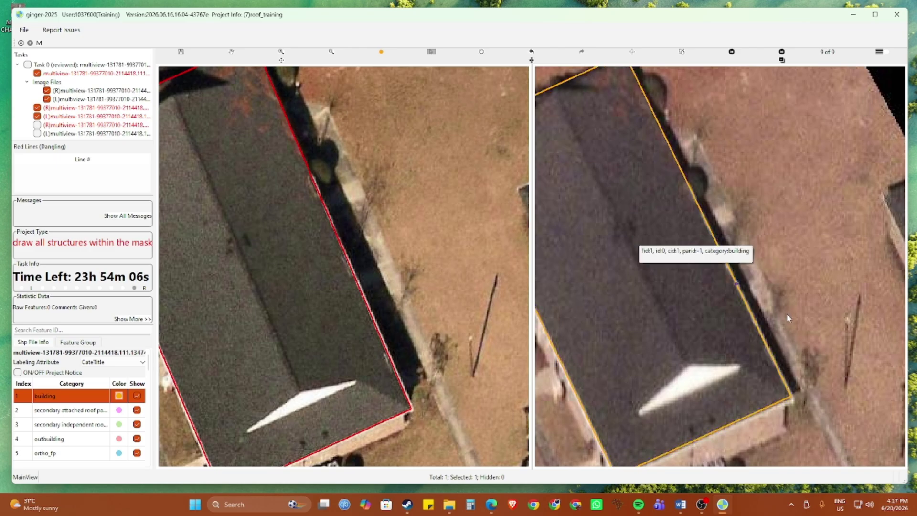
pyautogui.click(382, 417)
pyautogui.scroll(4, 405, 414)
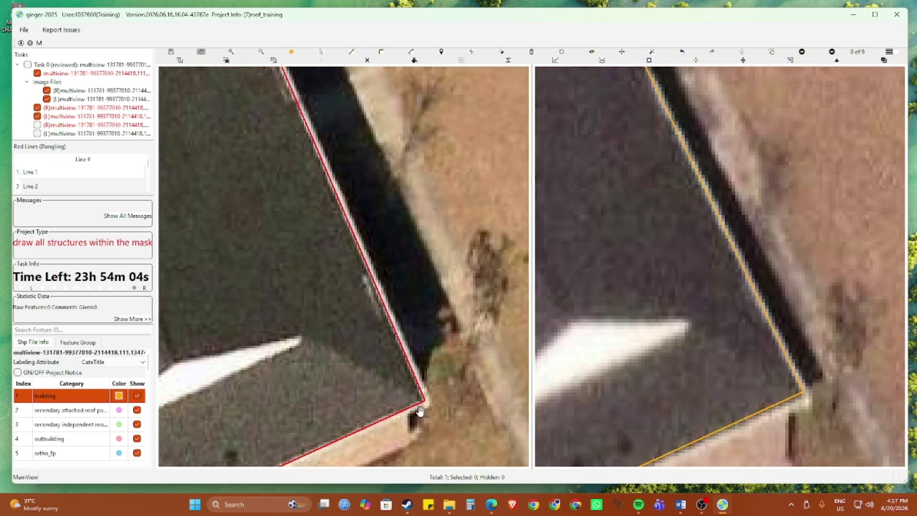
pyautogui.scroll(-3, 432, 400)
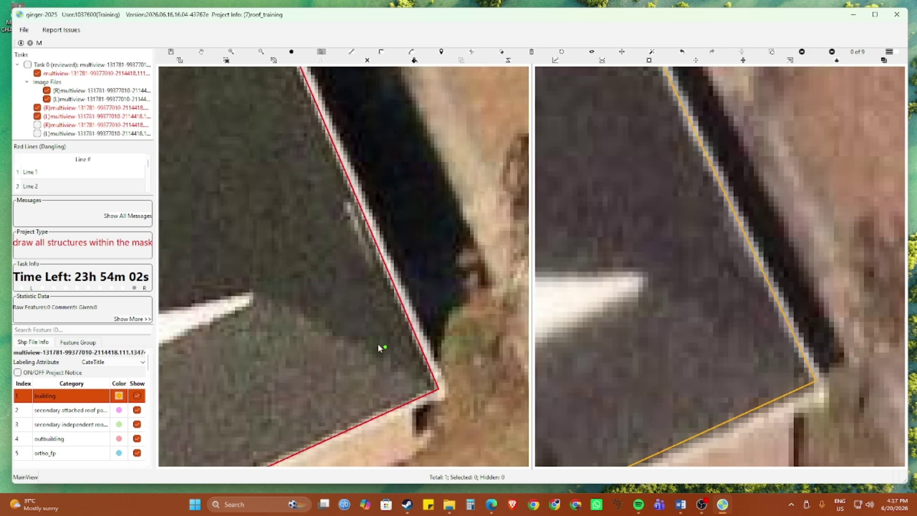
pyautogui.click(290, 287)
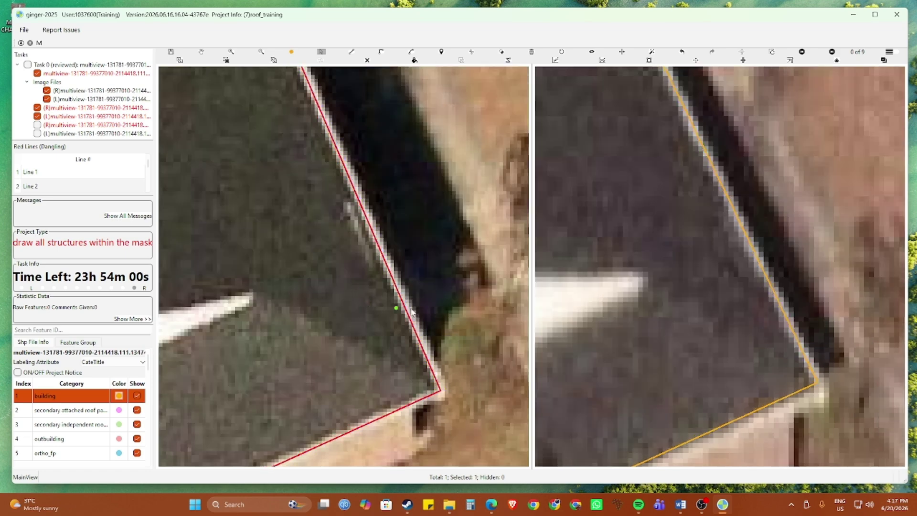
pyautogui.scroll(-4, 642, 301)
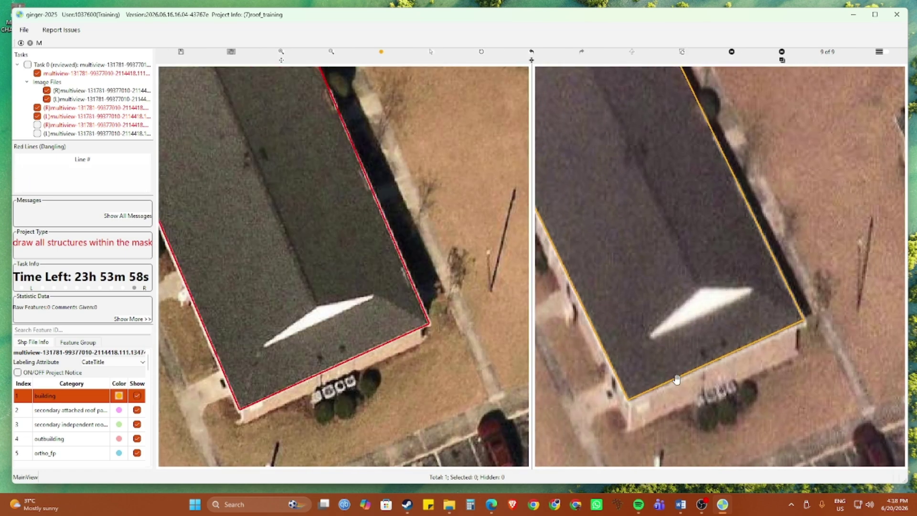
pyautogui.scroll(-2, 677, 379)
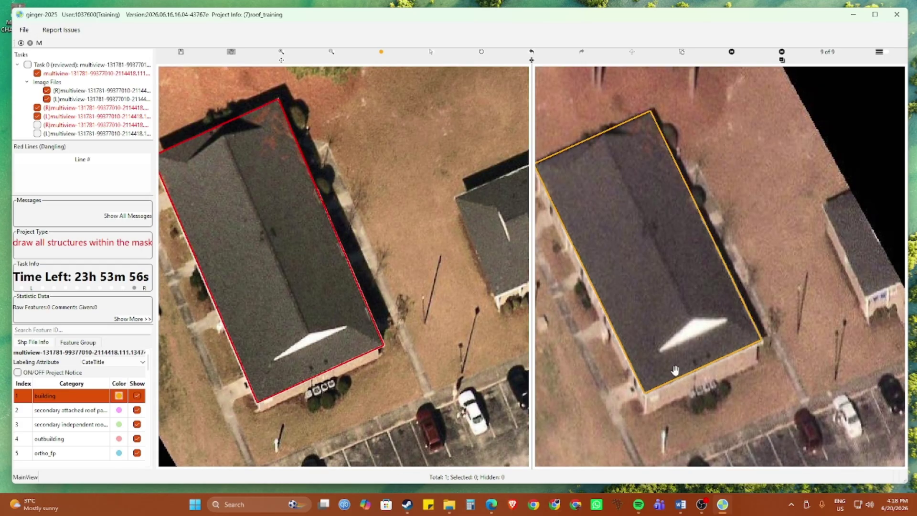
# Step: Extend the building outline down to the ground along the wall bases in the right image and check the footprint in both images
pyautogui.click(646, 282)
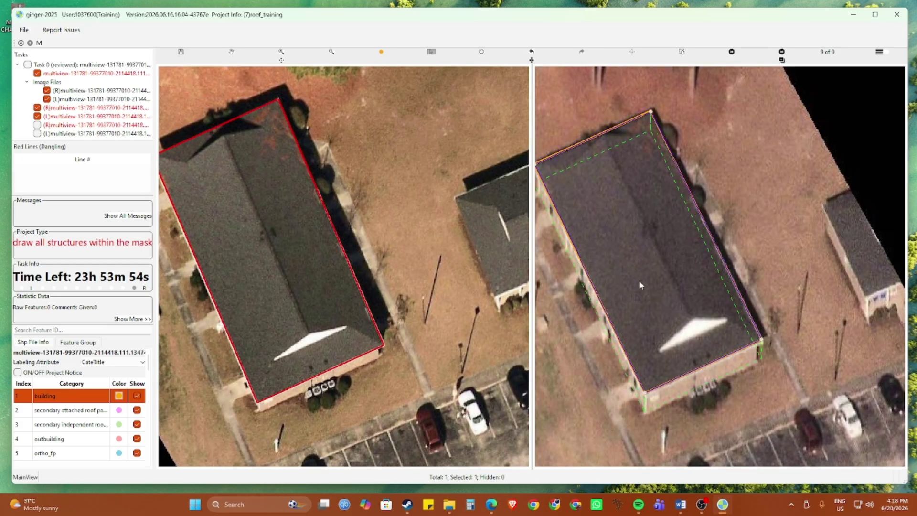
pyautogui.scroll(-2, 624, 341)
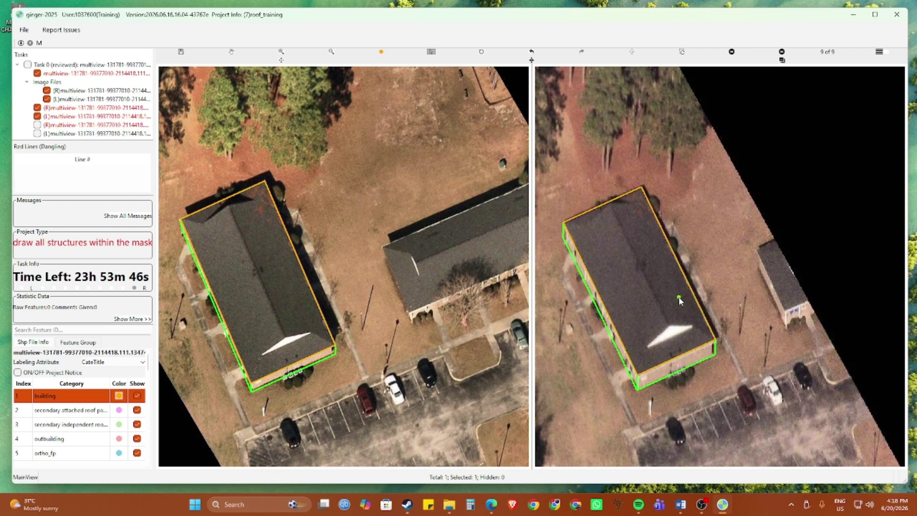
pyautogui.scroll(2, 641, 219)
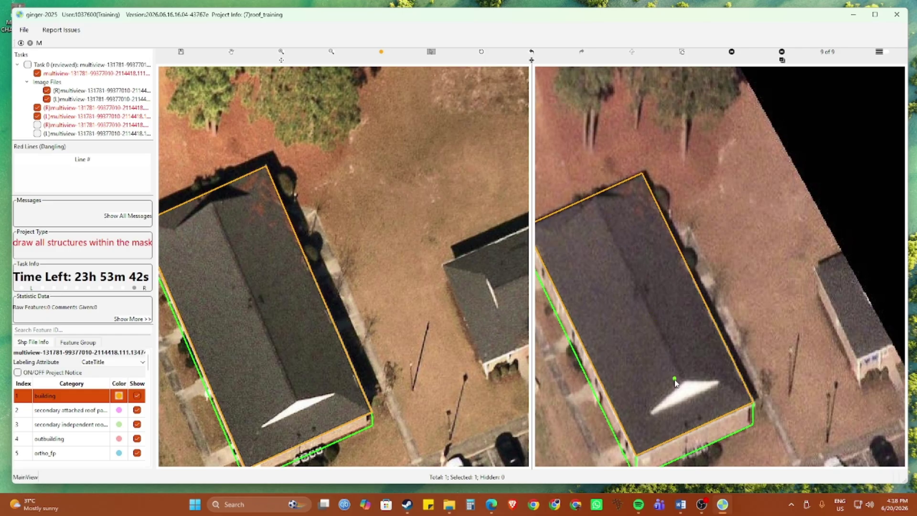
pyautogui.scroll(-2, 605, 221)
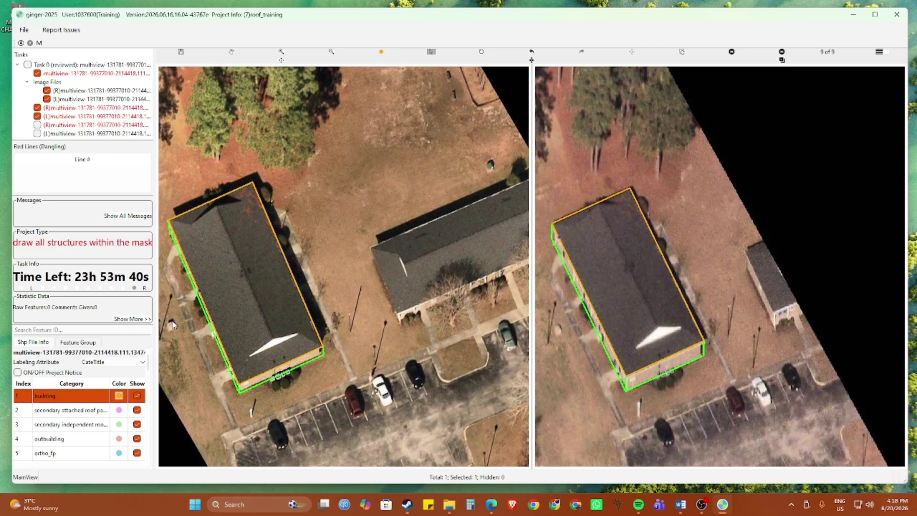
pyautogui.press('Escape')
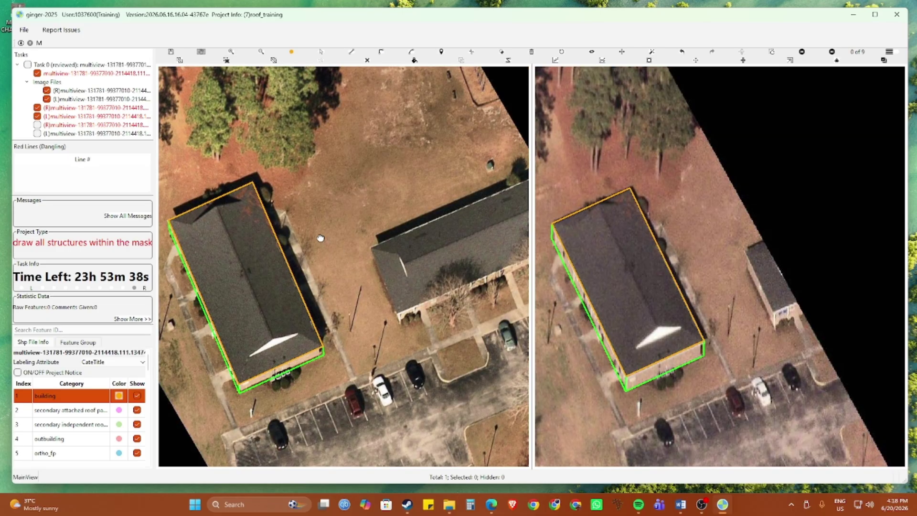
pyautogui.moveTo(257, 259); pyautogui.dragTo(303, 278)
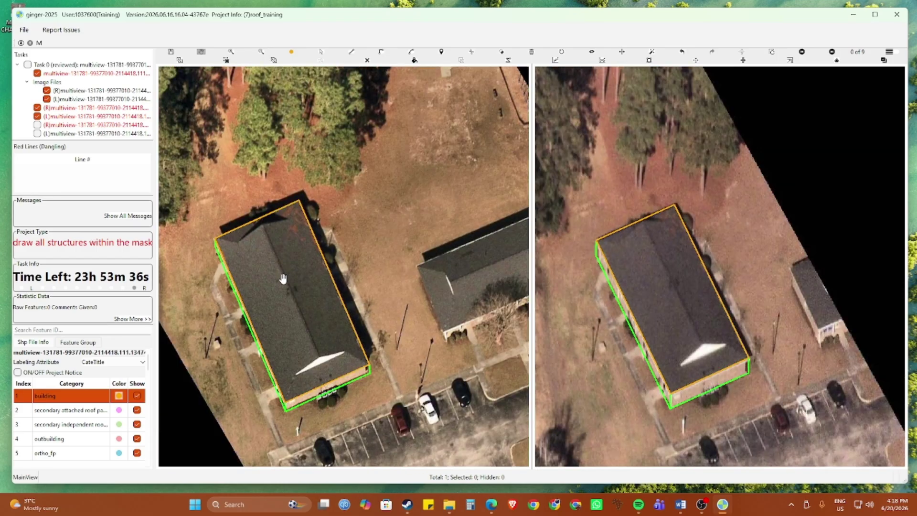
pyautogui.scroll(2, 282, 278)
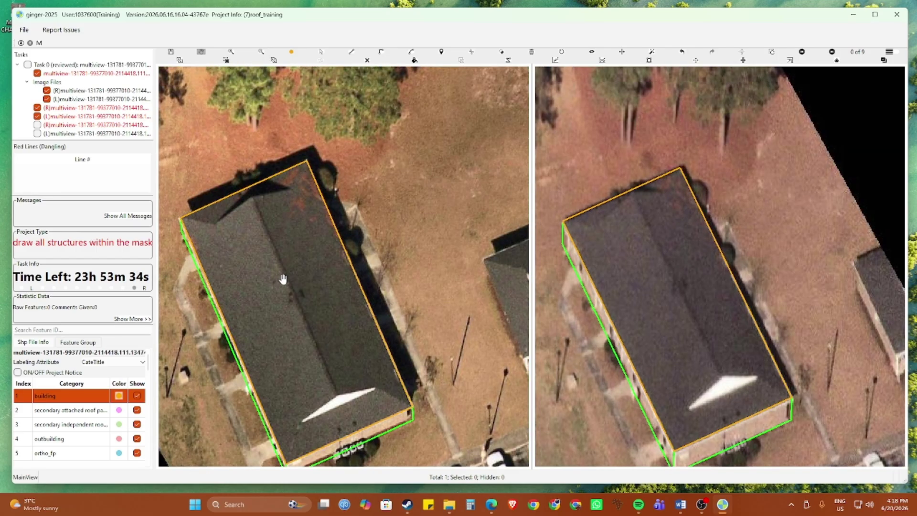
pyautogui.moveTo(284, 296); pyautogui.dragTo(314, 215)
pyautogui.press('l')
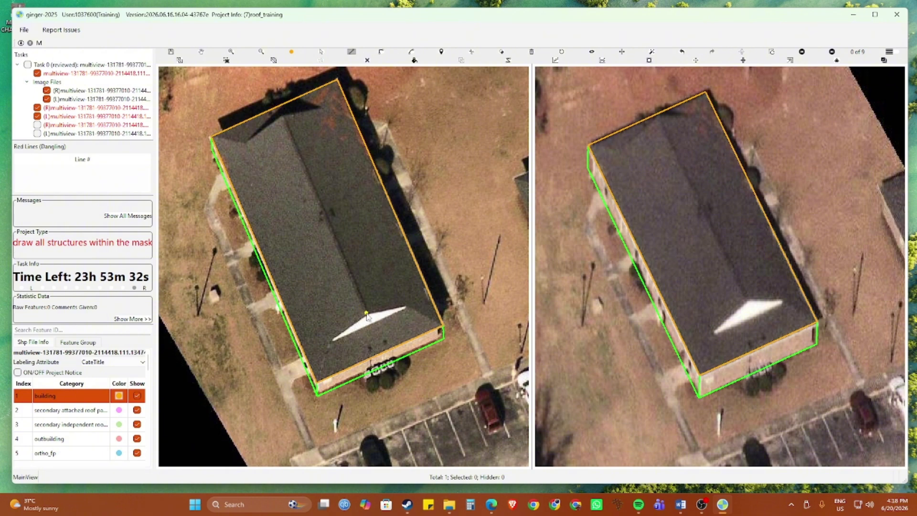
pyautogui.click(366, 314)
pyautogui.click(315, 382)
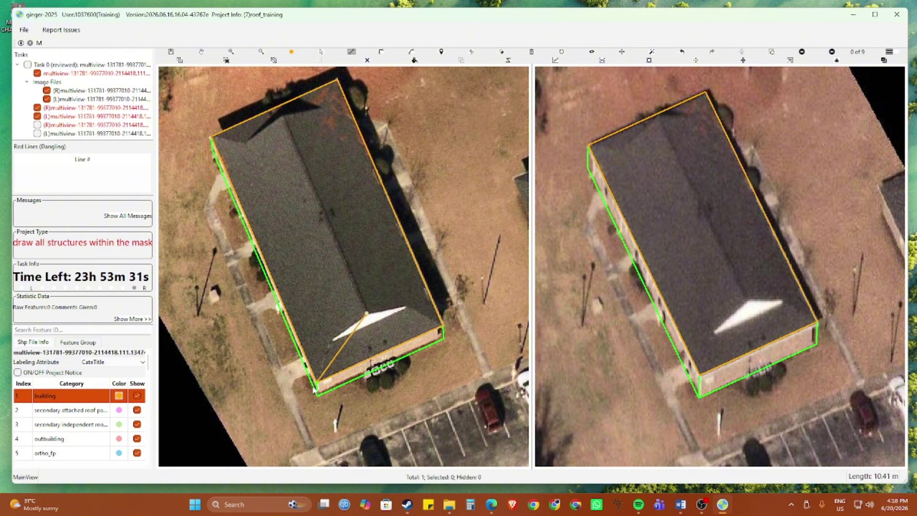
pyautogui.click(211, 137)
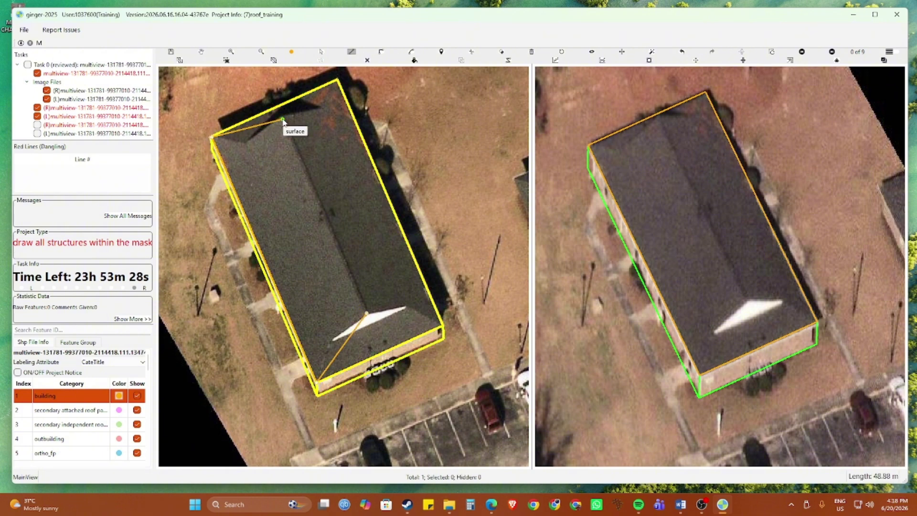
pyautogui.press('Escape')
# Step: Try a ridge line in the left image from the roof's tree-side end to the white front gable, and remove it
pyautogui.moveTo(294, 169); pyautogui.dragTo(322, 212)
pyautogui.scroll(2, 322, 211)
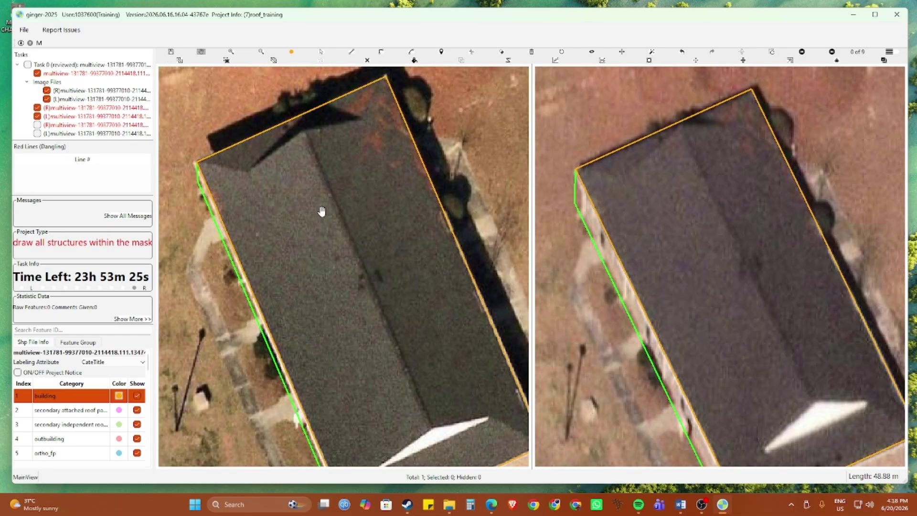
pyautogui.click(305, 136)
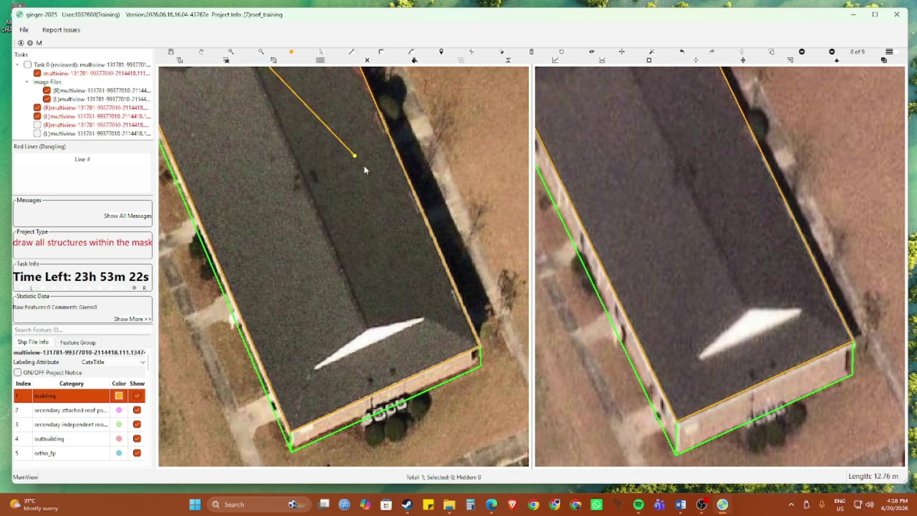
pyautogui.rightClick(409, 183)
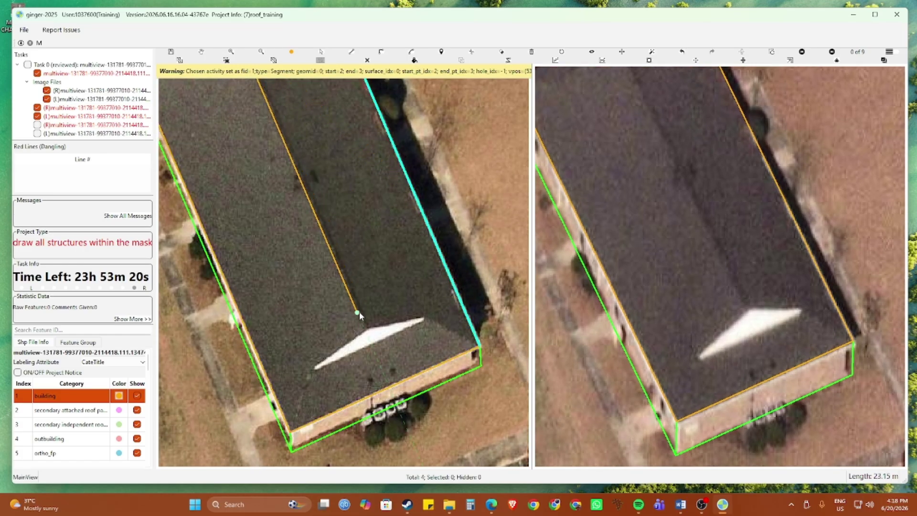
pyautogui.click(364, 328)
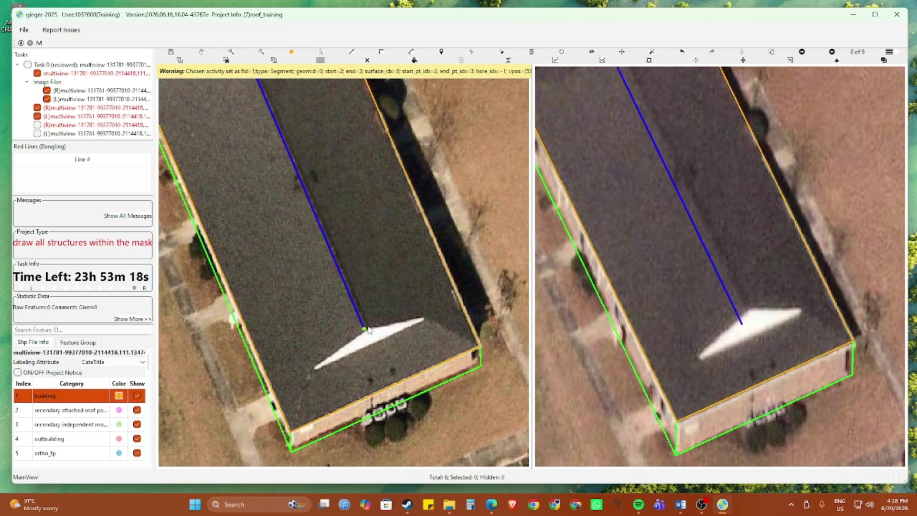
pyautogui.click(343, 284)
# Step: Draw the ridge line about 24.9 m long from the white front gable's peak to the roof's tree-side end in the left image
pyautogui.scroll(2, 356, 301)
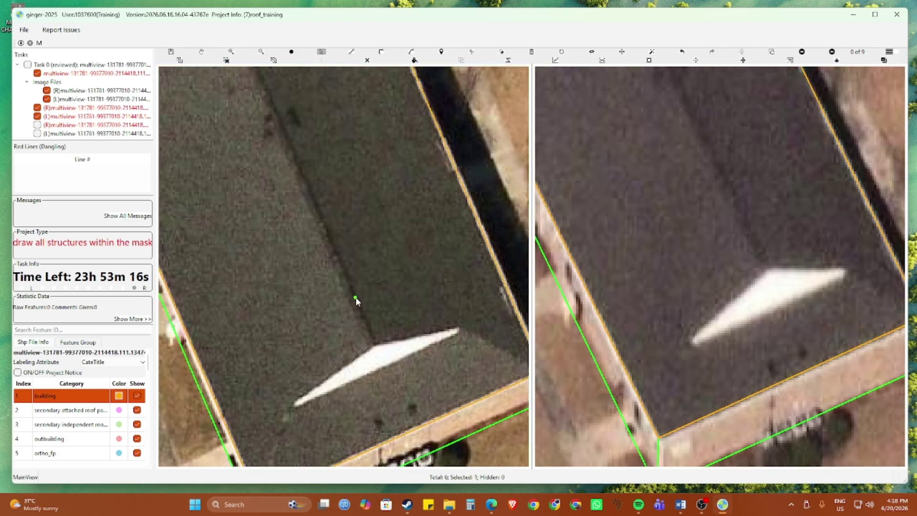
pyautogui.press('s')
pyautogui.click(373, 346)
pyautogui.scroll(-2, 373, 345)
pyautogui.click(445, 258)
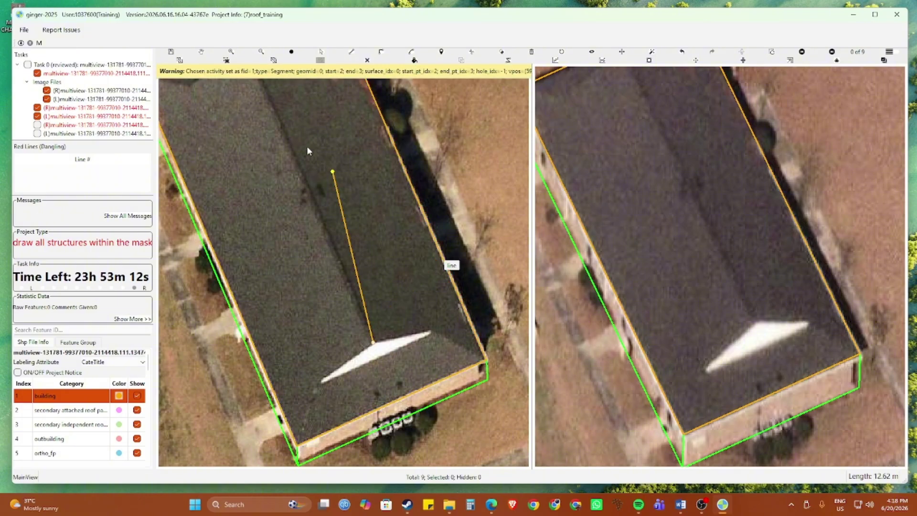
pyautogui.moveTo(307, 146); pyautogui.dragTo(328, 300)
pyautogui.click(304, 248)
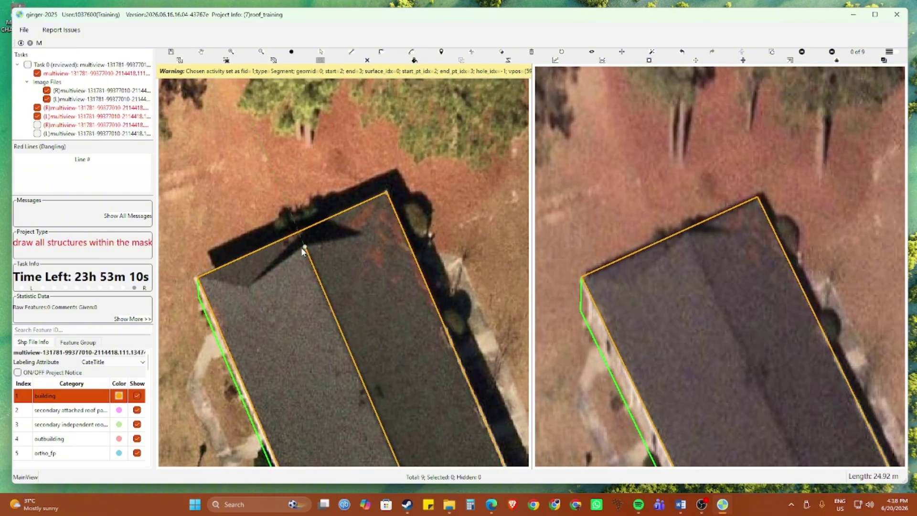
# Step: Align the ridge line in the right image with the roof ridge and the peak of the white front gable
pyautogui.scroll(1, 683, 252)
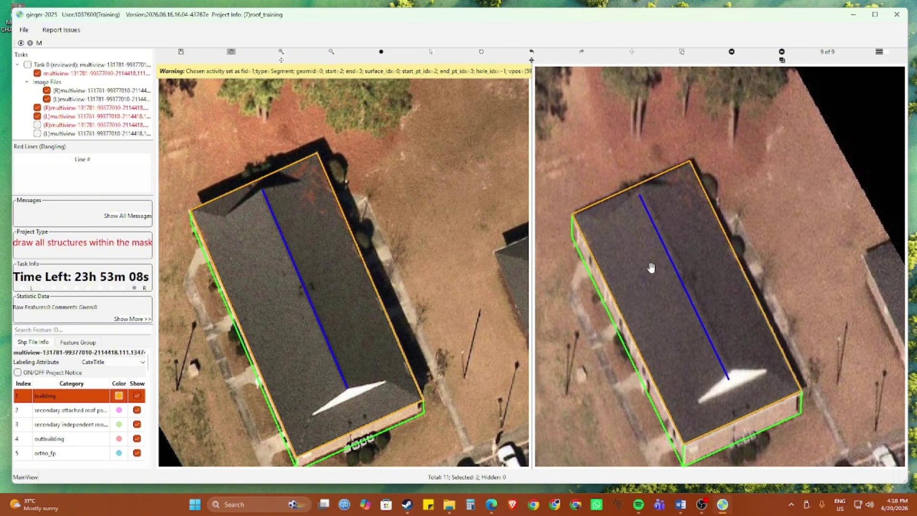
pyautogui.scroll(1, 665, 296)
pyautogui.moveTo(731, 356); pyautogui.dragTo(734, 341)
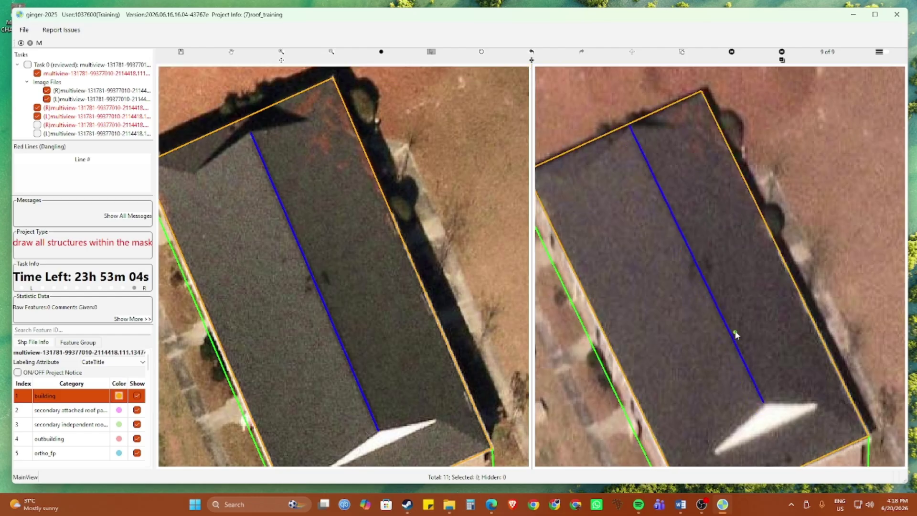
# Step: Trace the left-hand slope in the left image from the ridge's front end through the front and tree-side corners to its far end
pyautogui.scroll(-2, 735, 334)
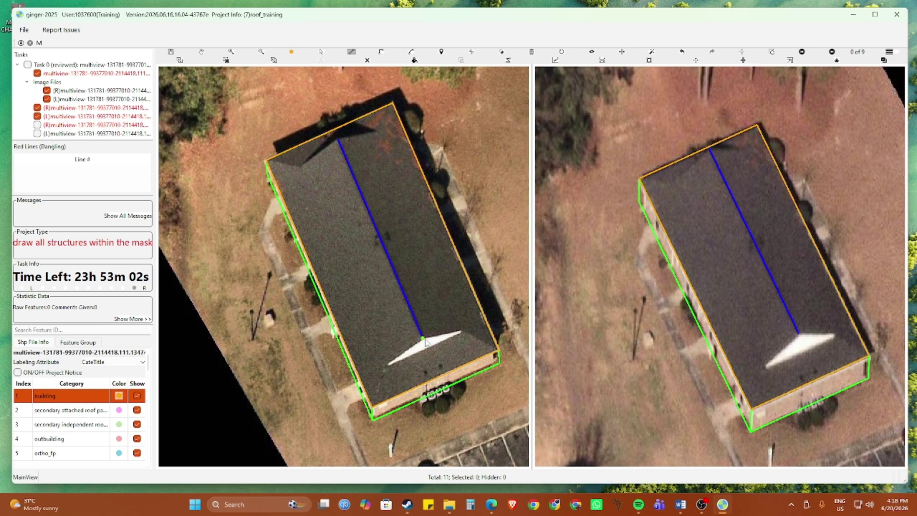
pyautogui.click(424, 340)
pyautogui.click(372, 406)
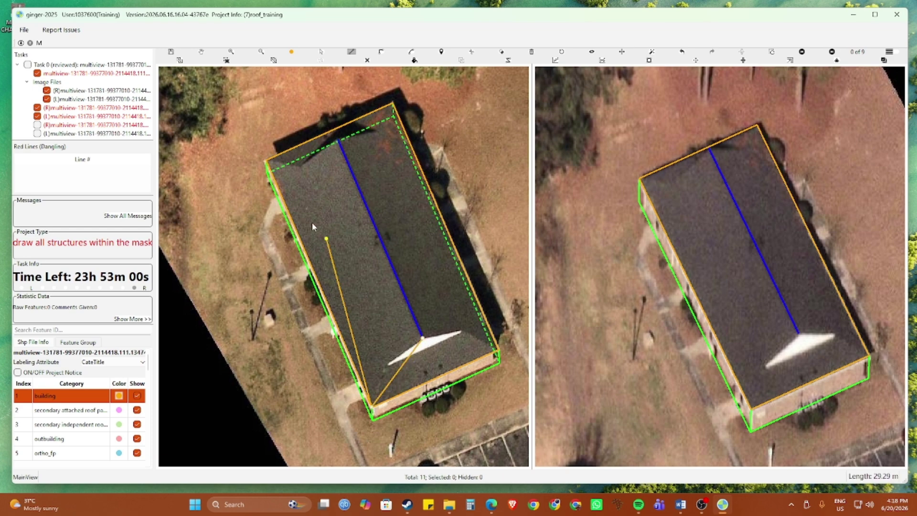
pyautogui.click(264, 164)
pyautogui.click(337, 141)
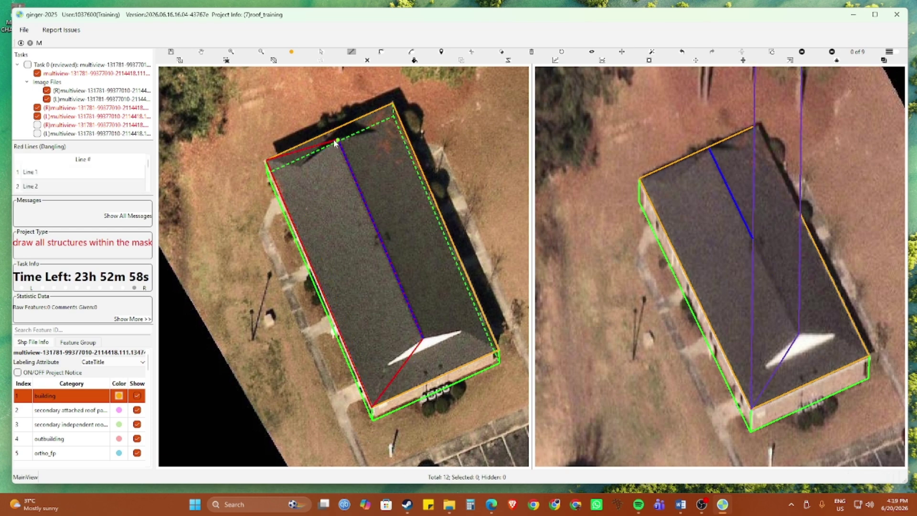
# Step: Trace the right-hand slope line about 44 m long through the tree-side and front corners to the ridge's front end
pyautogui.click(393, 103)
pyautogui.click(498, 351)
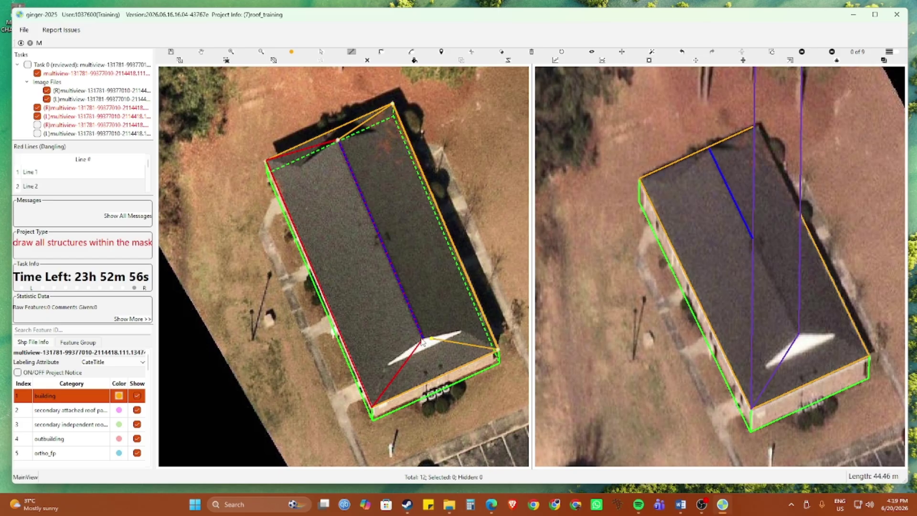
pyautogui.click(422, 339)
# Step: Inspect the slope lines in both images and delete the misprojected left-hand slope line
pyautogui.moveTo(471, 353); pyautogui.dragTo(458, 318)
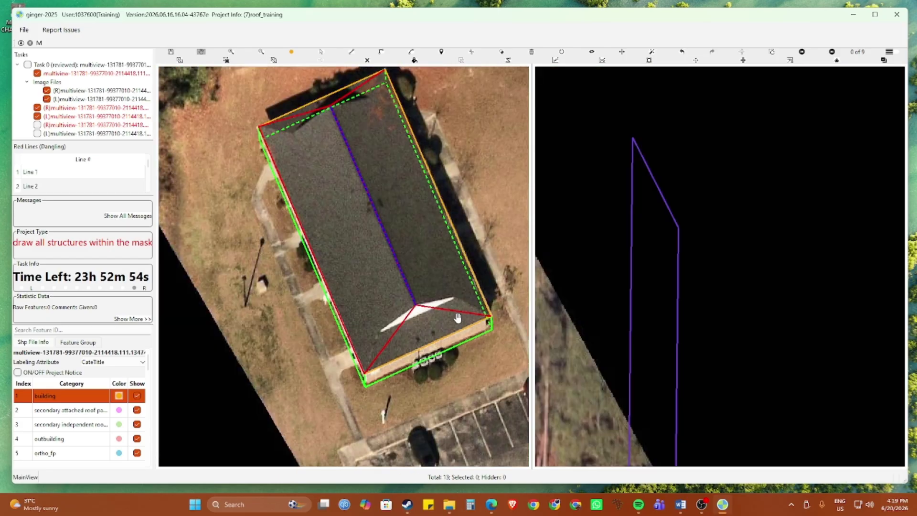
pyautogui.scroll(-3, 457, 316)
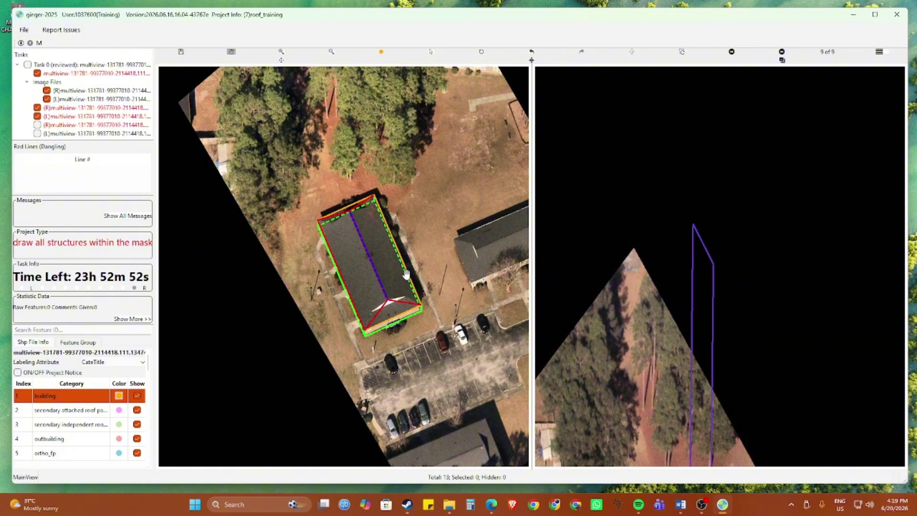
pyautogui.moveTo(645, 365); pyautogui.dragTo(659, 312)
pyautogui.moveTo(431, 207); pyautogui.dragTo(444, 290)
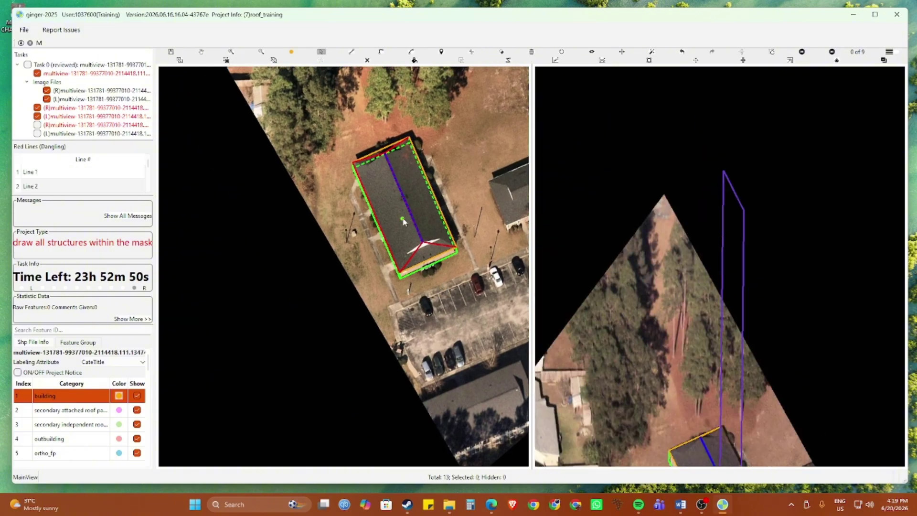
pyautogui.click(398, 213)
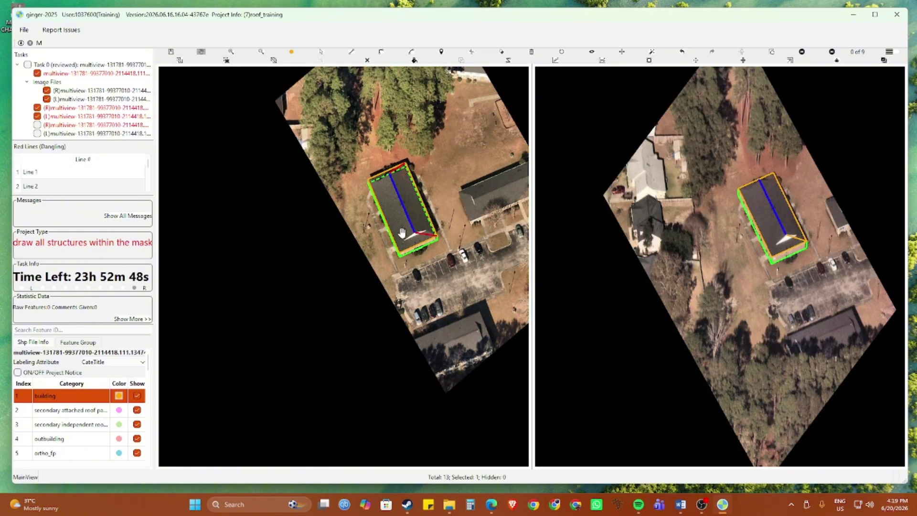
# Step: Trace the left-hand slope line about 49 m long from the ridge's front end through both left-side corners to its far end
pyautogui.scroll(2, 438, 250)
pyautogui.click(431, 233)
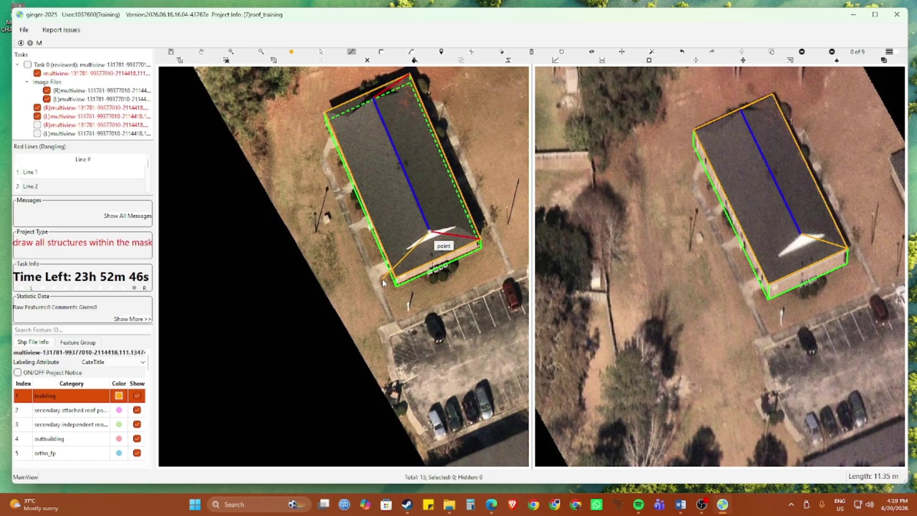
pyautogui.click(396, 277)
pyautogui.click(325, 113)
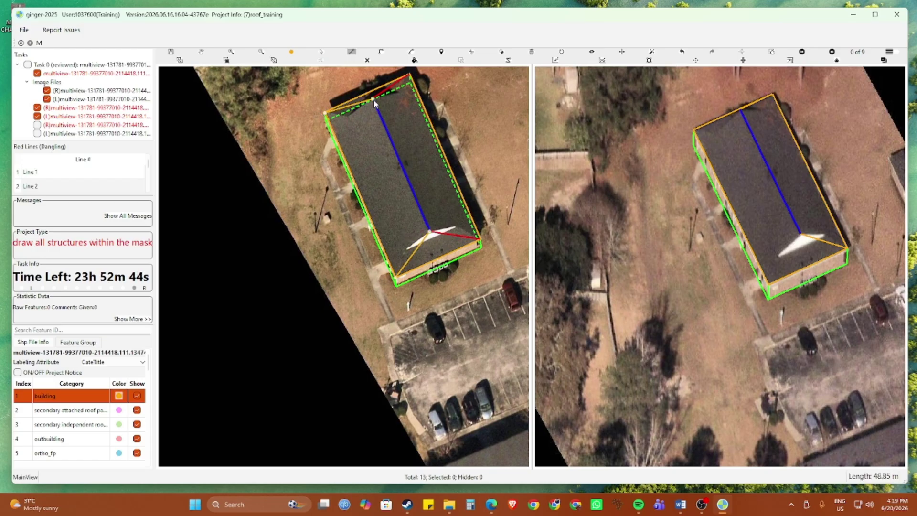
pyautogui.doubleClick(374, 99)
# Step: Draw the white front gable's base line in the left image from its left tip to its right tip
pyautogui.scroll(2, 368, 165)
pyautogui.scroll(3, 411, 242)
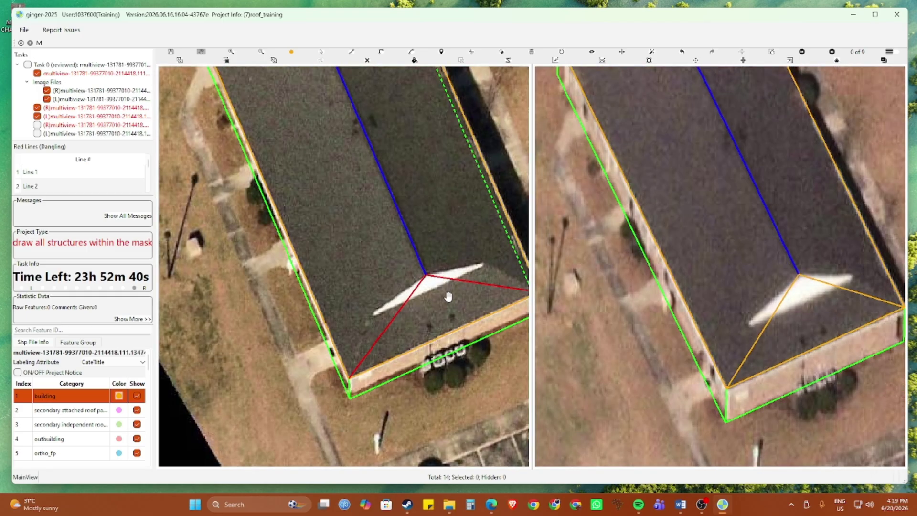
pyautogui.click(370, 316)
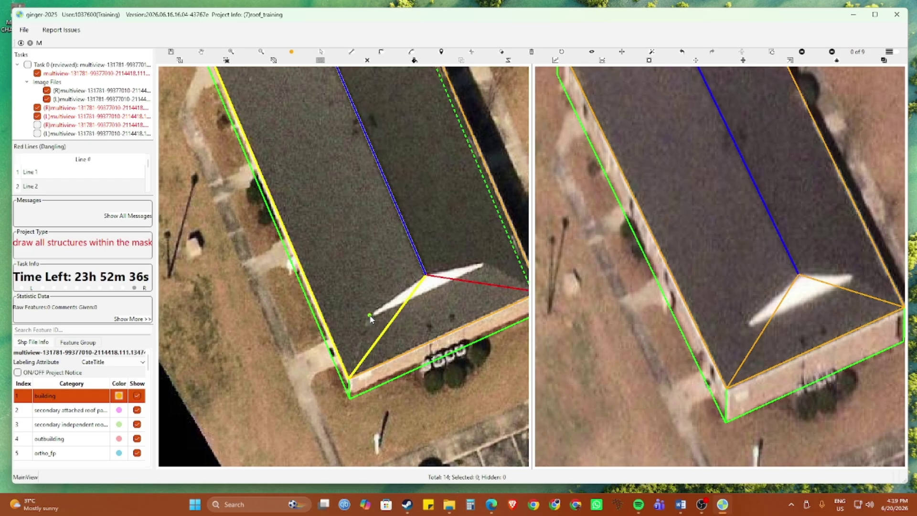
pyautogui.click(485, 264)
# Step: Trace a line from the gable's left tip along the left slope parallel to the ridge, turning across the roof's far end
pyautogui.scroll(-2, 485, 265)
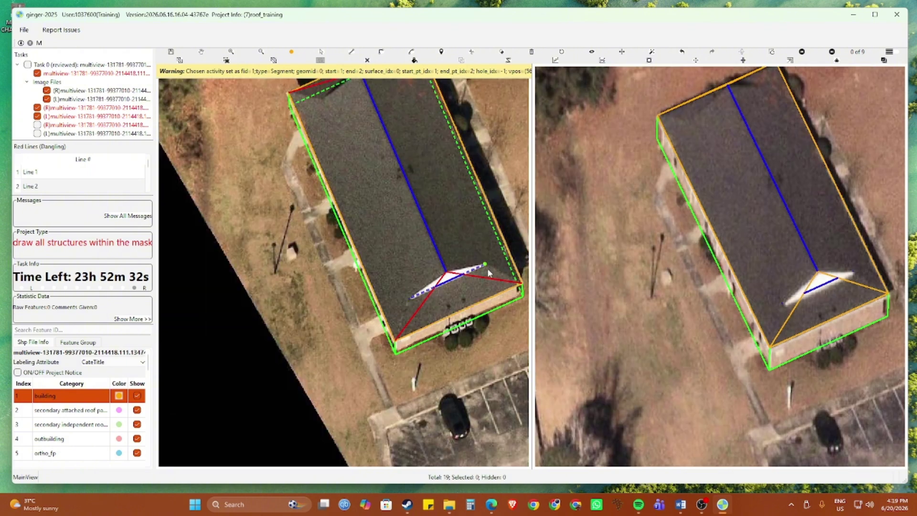
pyautogui.moveTo(411, 207); pyautogui.dragTo(422, 262)
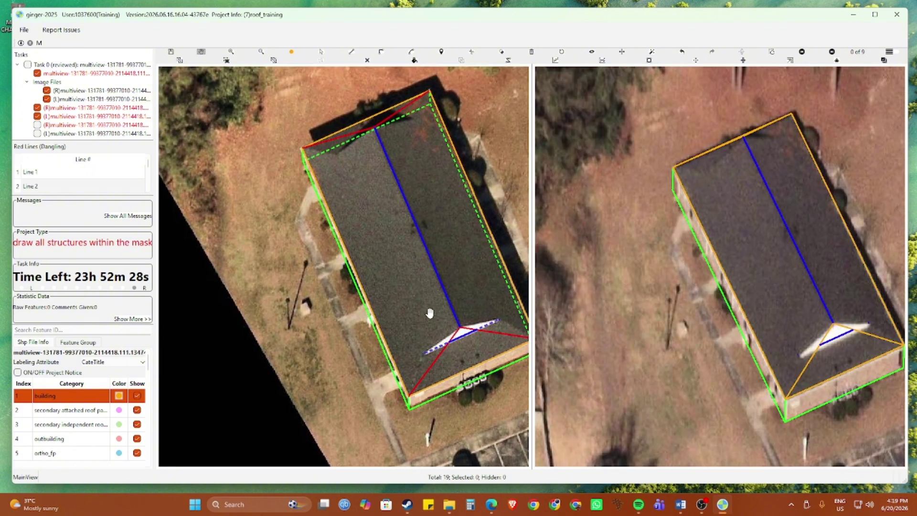
pyautogui.click(424, 355)
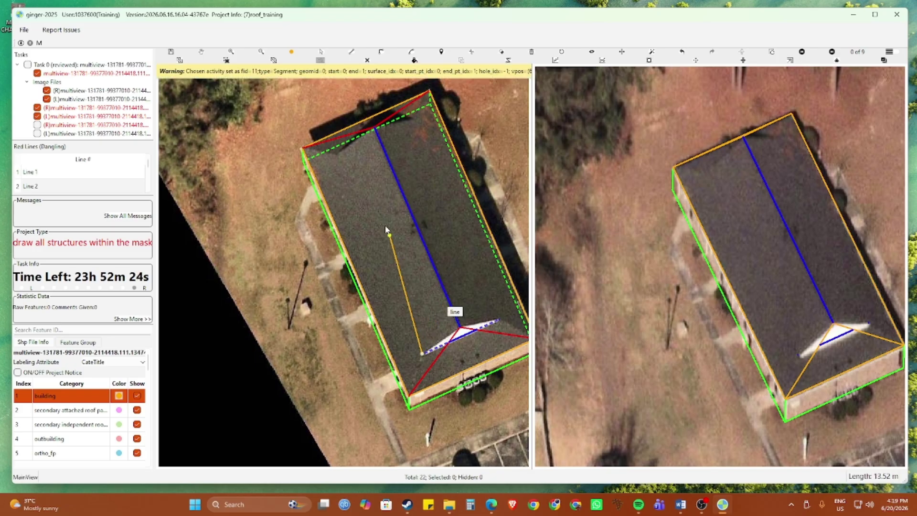
pyautogui.click(337, 154)
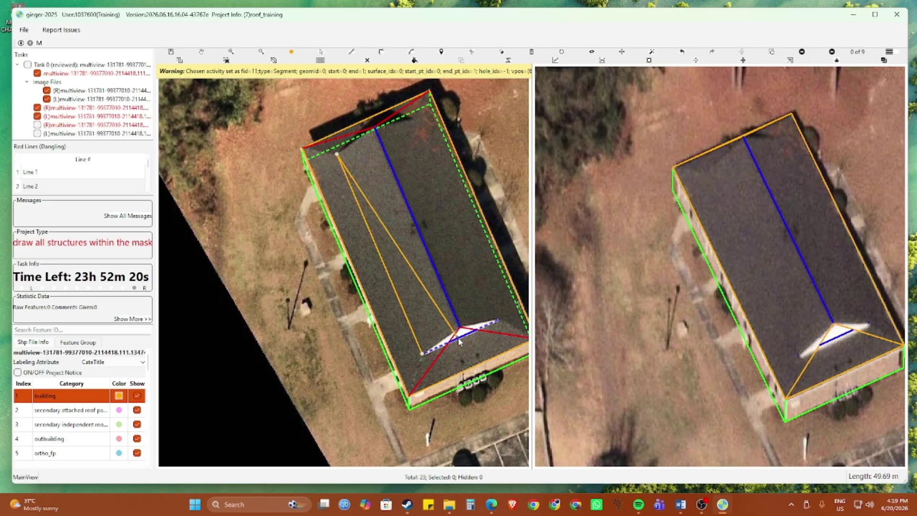
pyautogui.press('a')
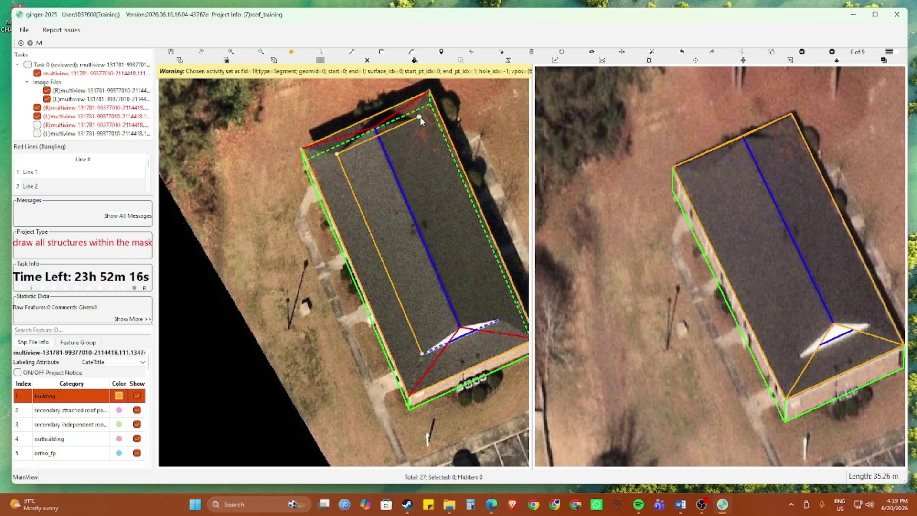
pyautogui.click(411, 120)
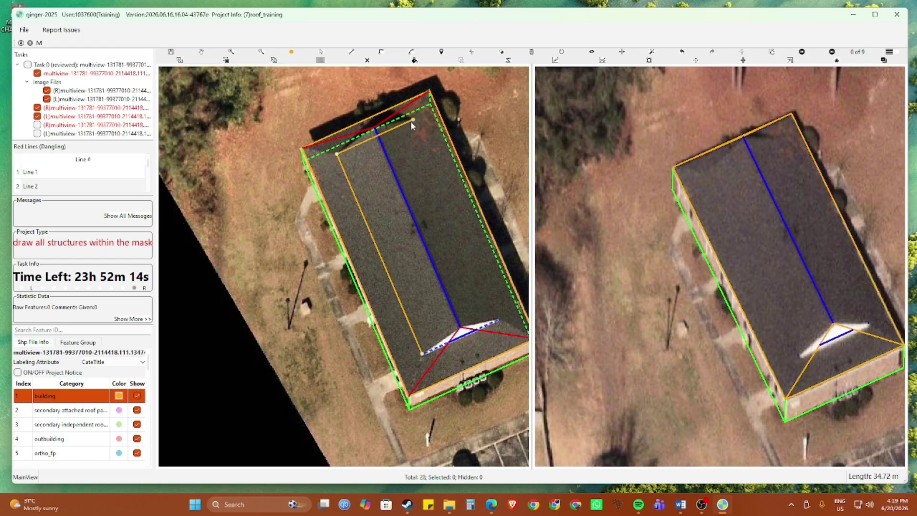
pyautogui.rightClick(411, 121)
pyautogui.press('l')
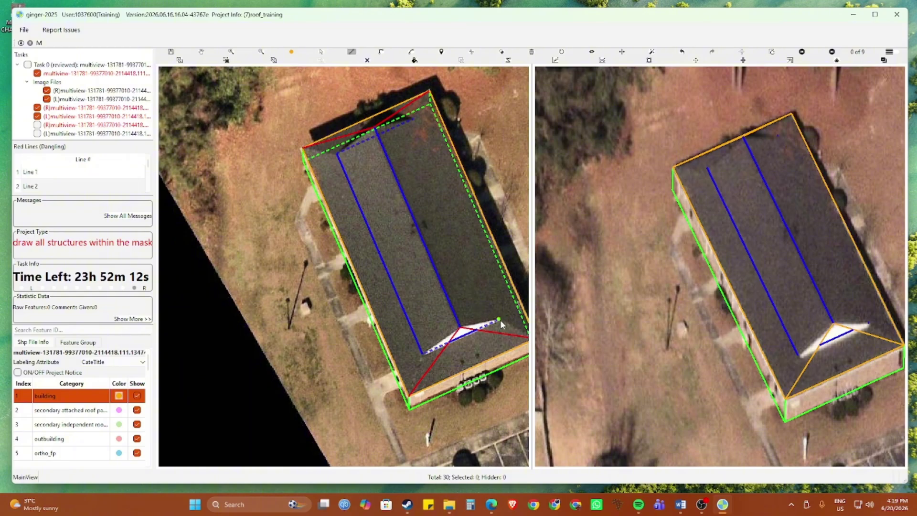
# Step: Draw a line parallel to the ridge on the right slope, joining the gable's right tip to the far cross line's end
pyautogui.click(498, 319)
pyautogui.press('a')
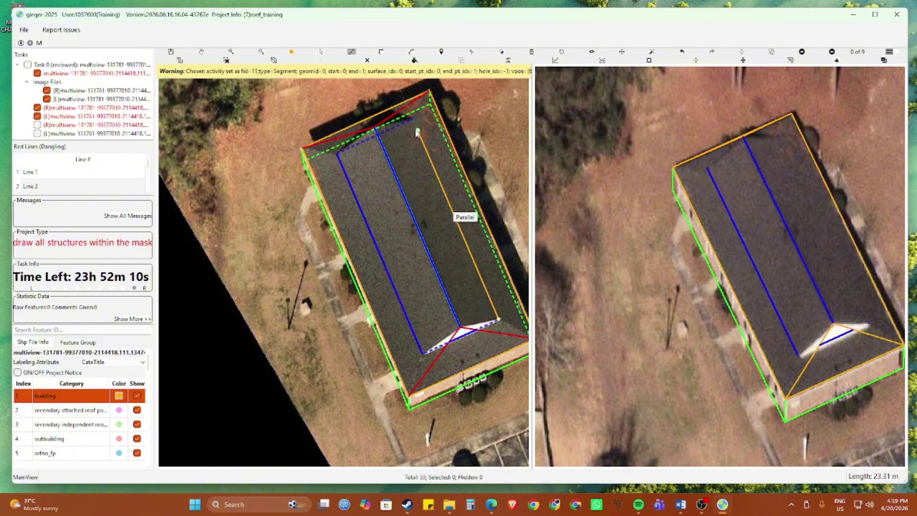
pyautogui.press('Escape')
pyautogui.press('s')
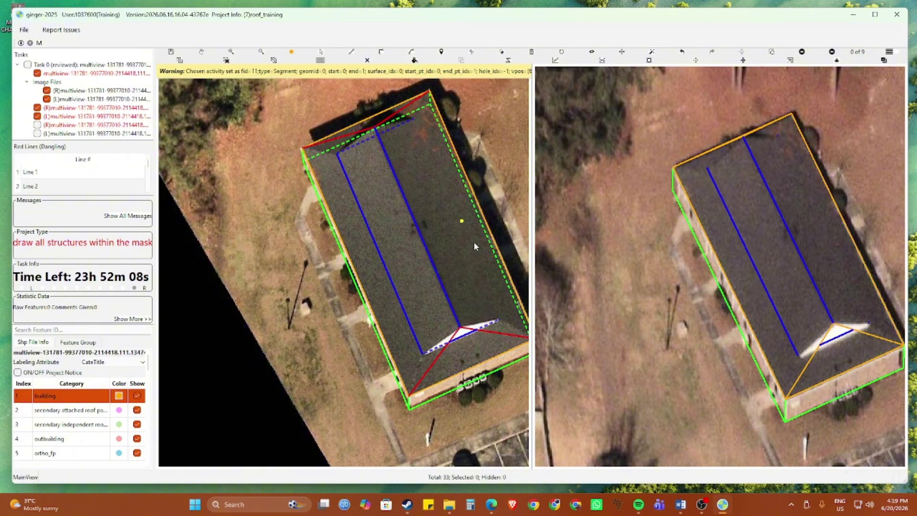
pyautogui.moveTo(498, 319); pyautogui.dragTo(414, 123)
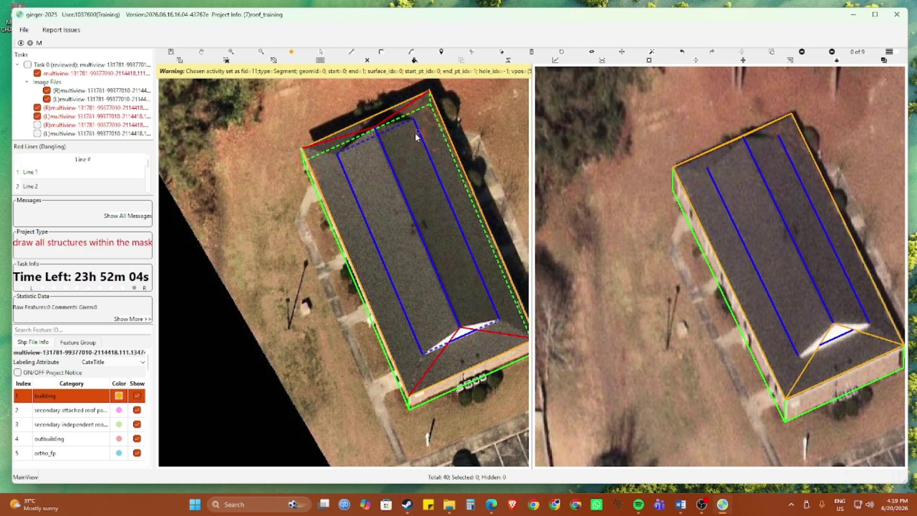
# Step: Inspect how the gable base line and the ridge-parallel lines fit the white gable in the right image
pyautogui.click(738, 205)
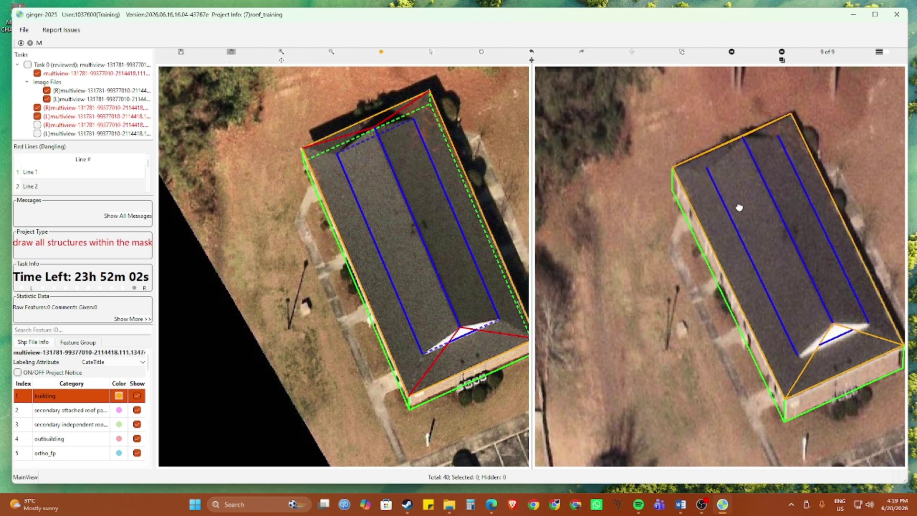
pyautogui.click(761, 345)
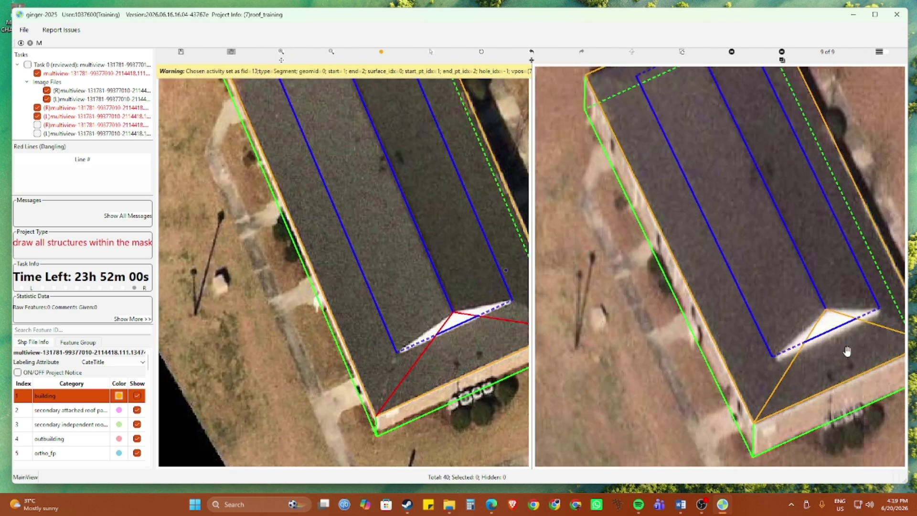
pyautogui.scroll(2, 862, 361)
pyautogui.scroll(2, 870, 325)
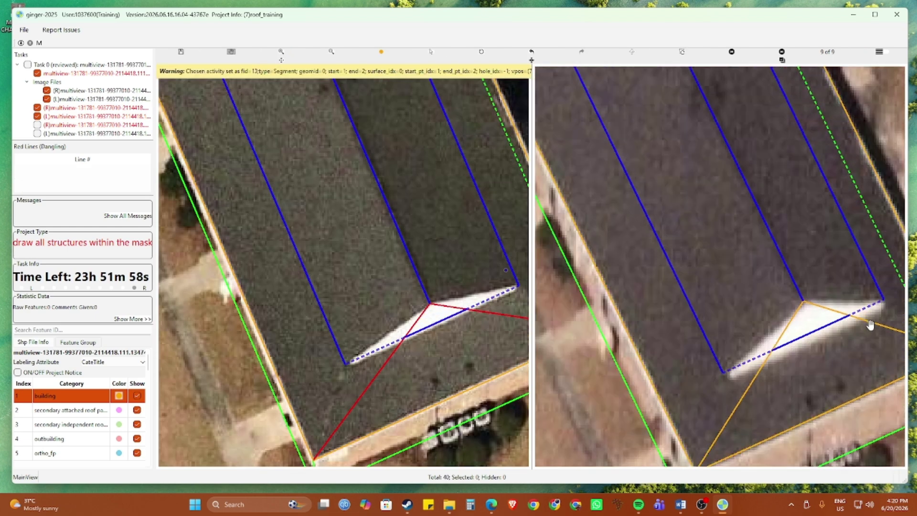
pyautogui.click(417, 243)
pyautogui.scroll(-2, 434, 338)
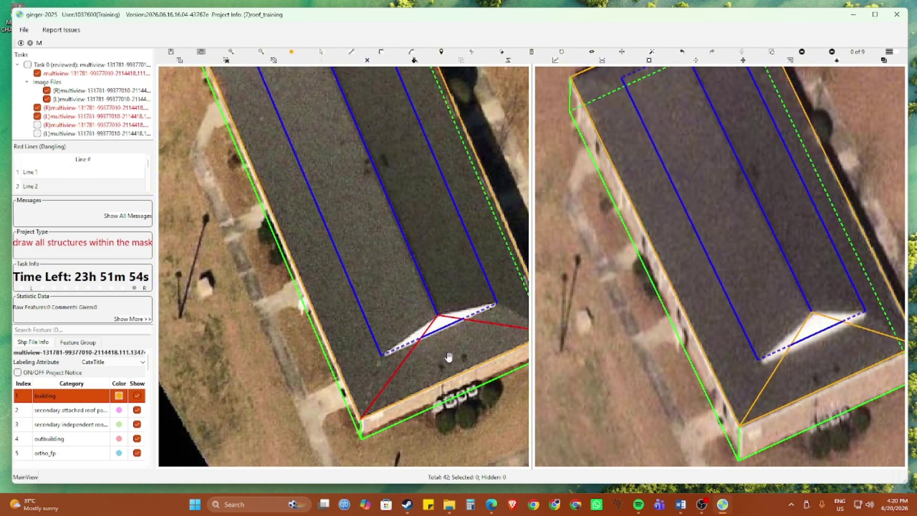
# Step: Delete the gable base line and the lines parallel to the ridge on both slopes
pyautogui.press('Escape')
pyautogui.click(385, 288)
pyautogui.hotkey('ctrl', 'z')
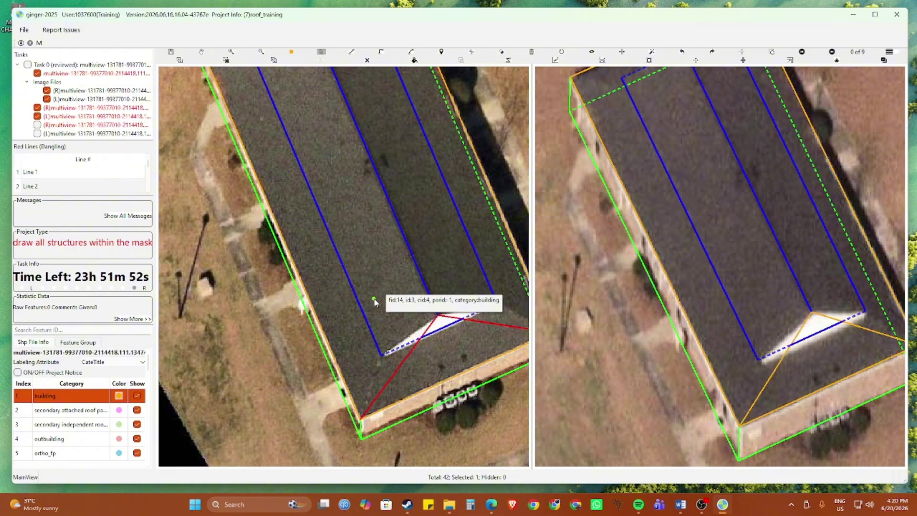
pyautogui.click(356, 299)
pyautogui.press('Delete')
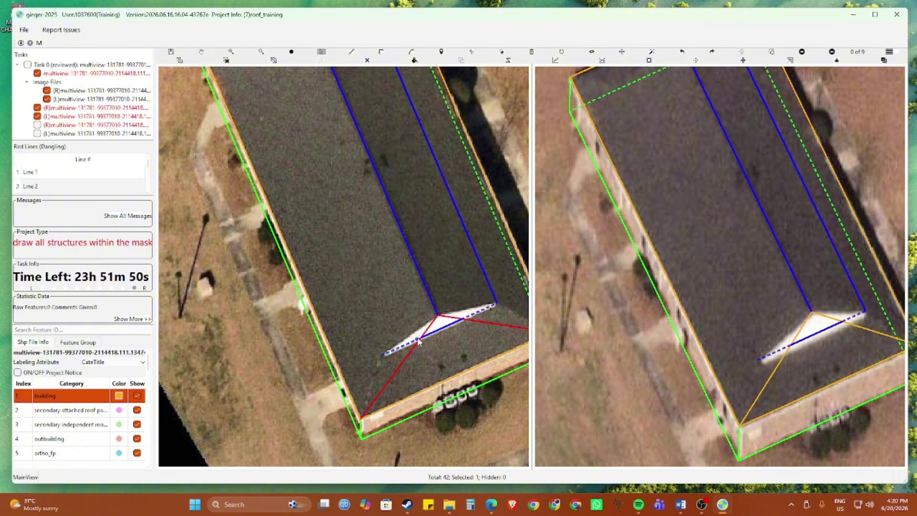
pyautogui.press('Delete')
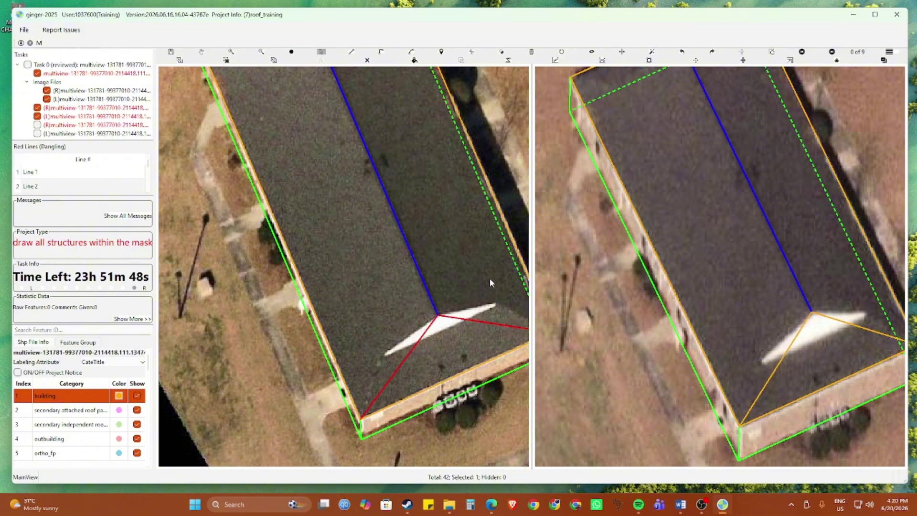
# Step: Draw the white front gable's base line from just outside its left tip to its right tip in the left image
pyautogui.scroll(2, 446, 341)
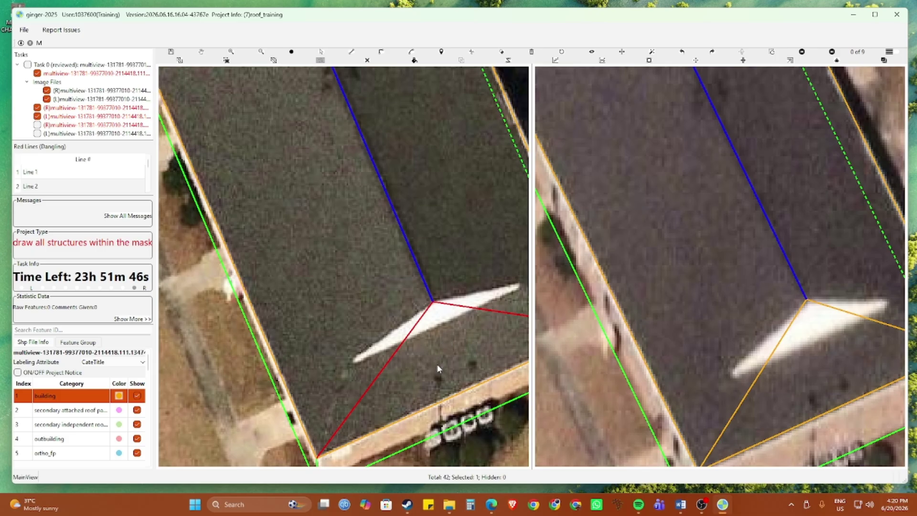
pyautogui.click(349, 369)
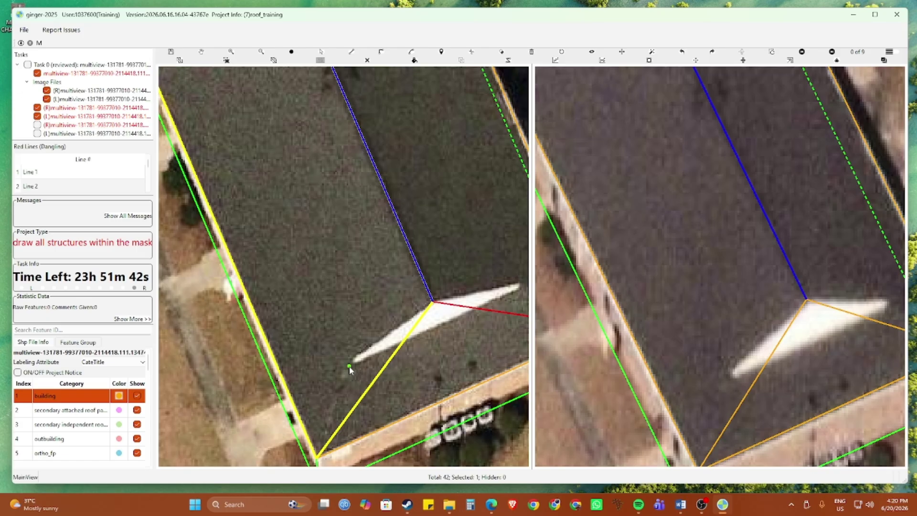
pyautogui.click(349, 370)
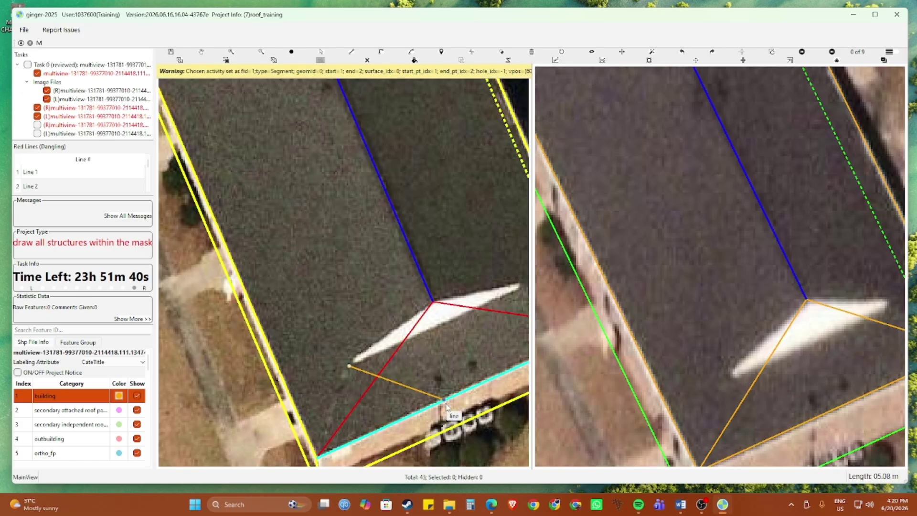
pyautogui.click(522, 287)
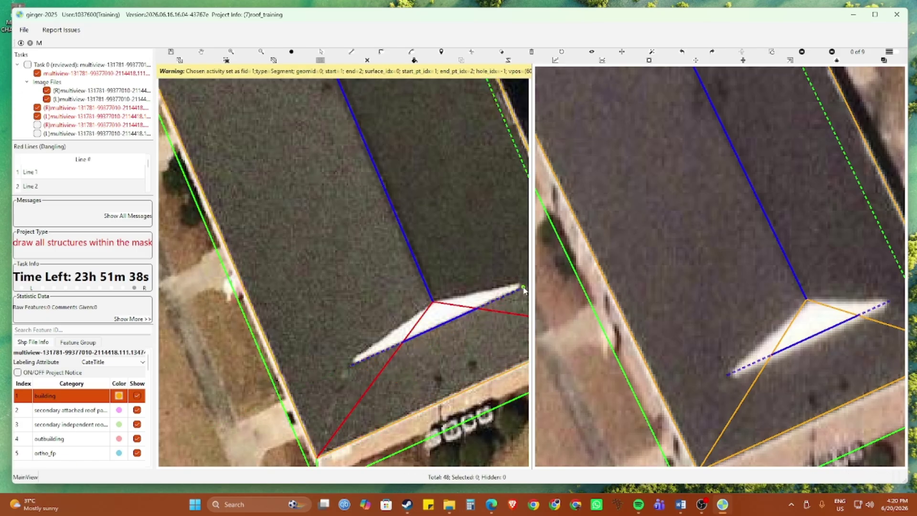
# Step: Trace the raised roof section from the gable's left end along the left slope, across the far end and back to its right end
pyautogui.scroll(-2, 530, 287)
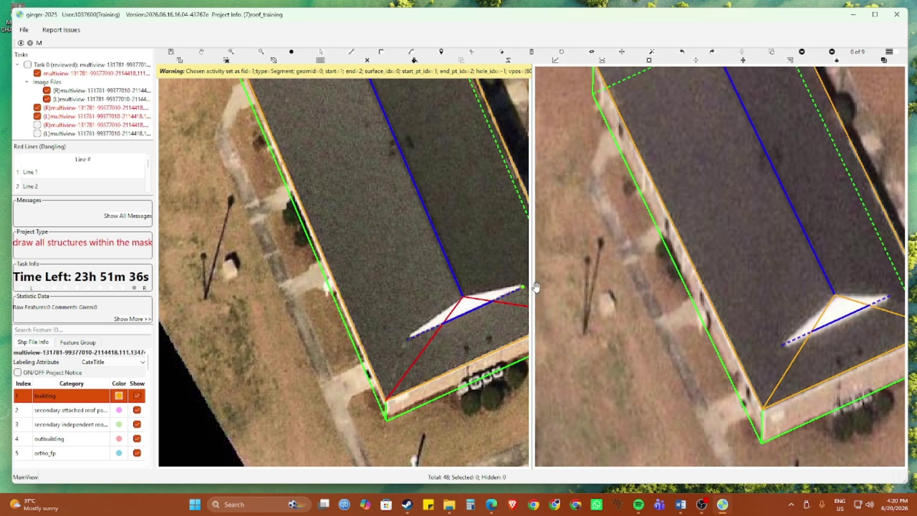
pyautogui.scroll(-2, 536, 287)
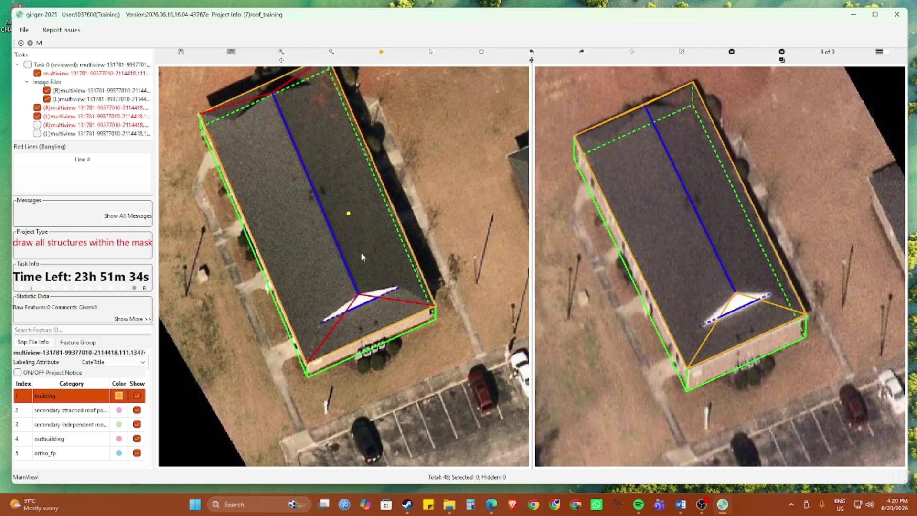
pyautogui.moveTo(350, 249); pyautogui.dragTo(391, 311)
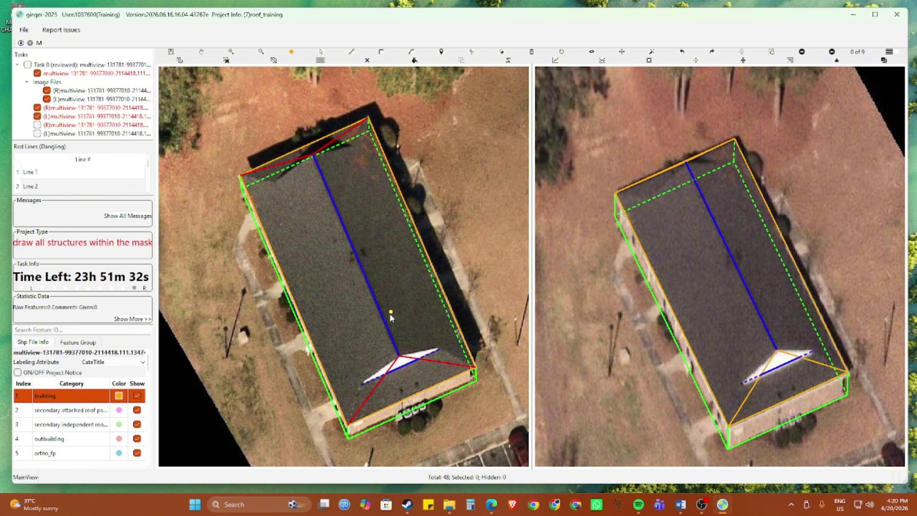
pyautogui.click(362, 383)
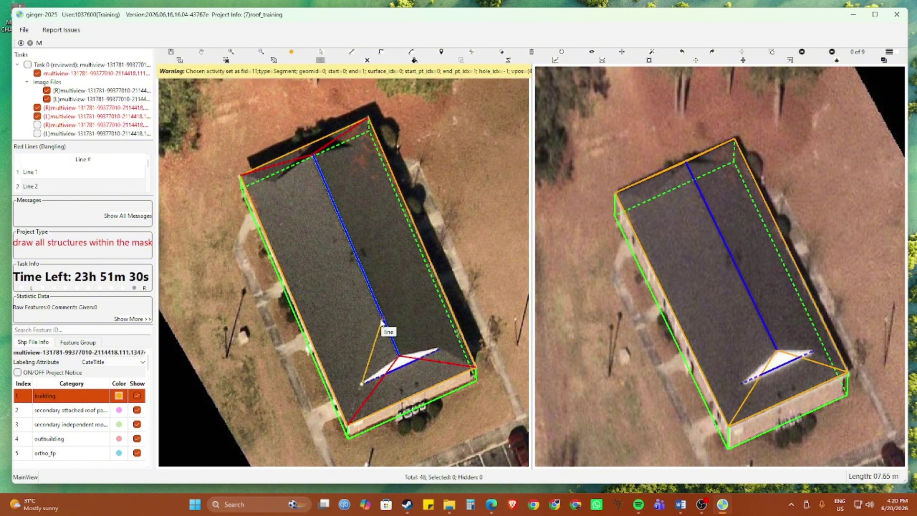
pyautogui.click(276, 182)
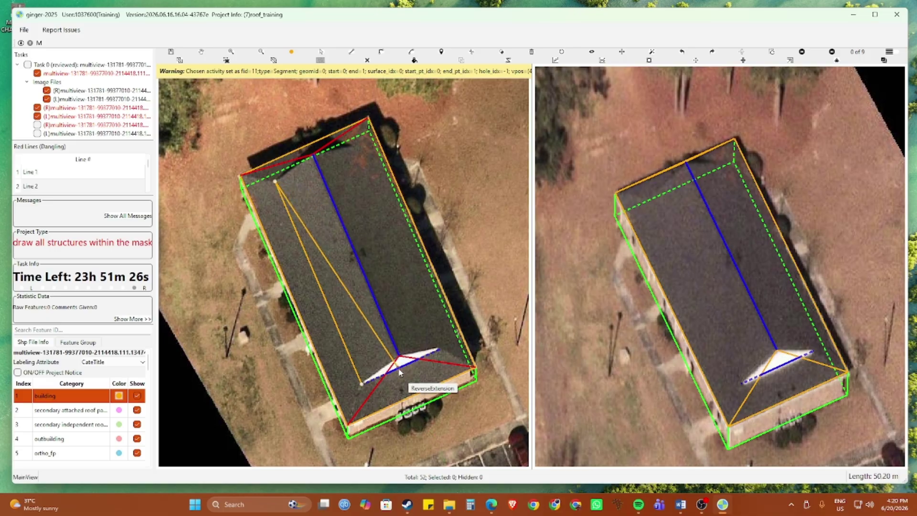
pyautogui.click(353, 150)
pyautogui.click(356, 145)
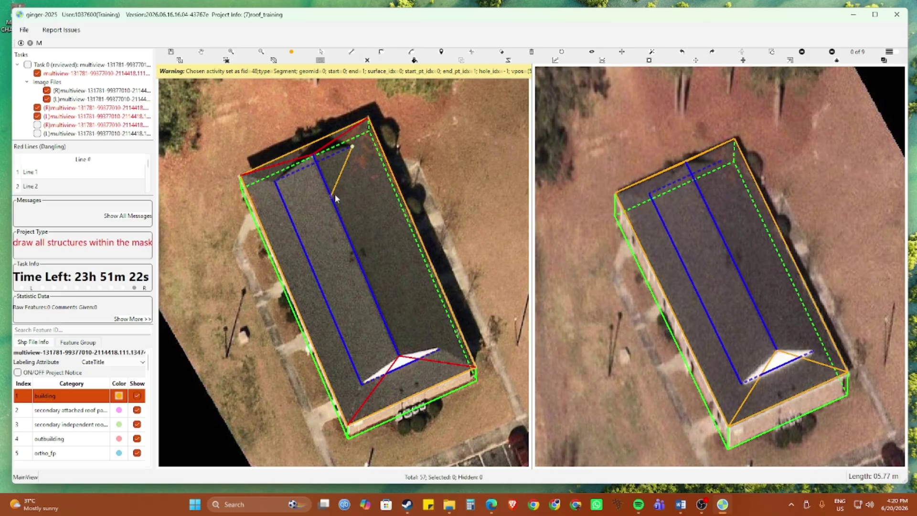
pyautogui.click(440, 350)
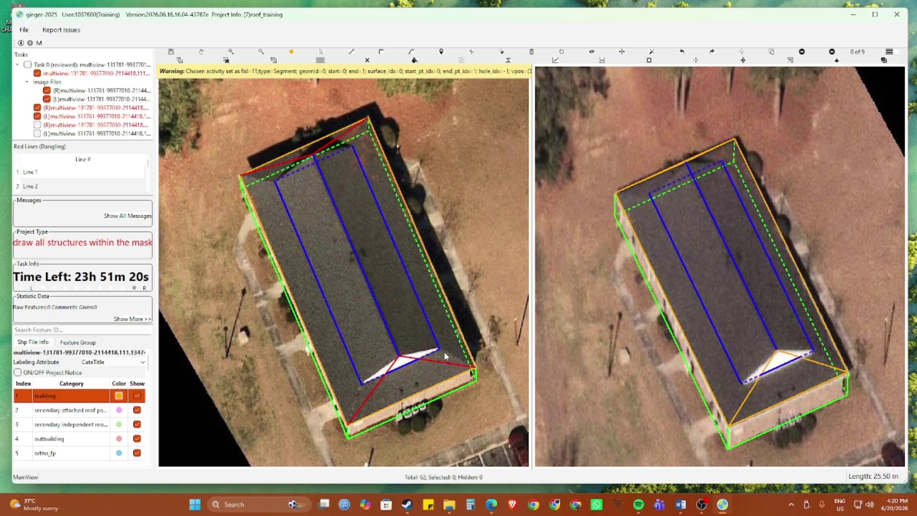
# Step: Bend the left front hip line so it passes through the gable base's left end between the ridge and the front corner
pyautogui.moveTo(371, 342); pyautogui.dragTo(388, 297)
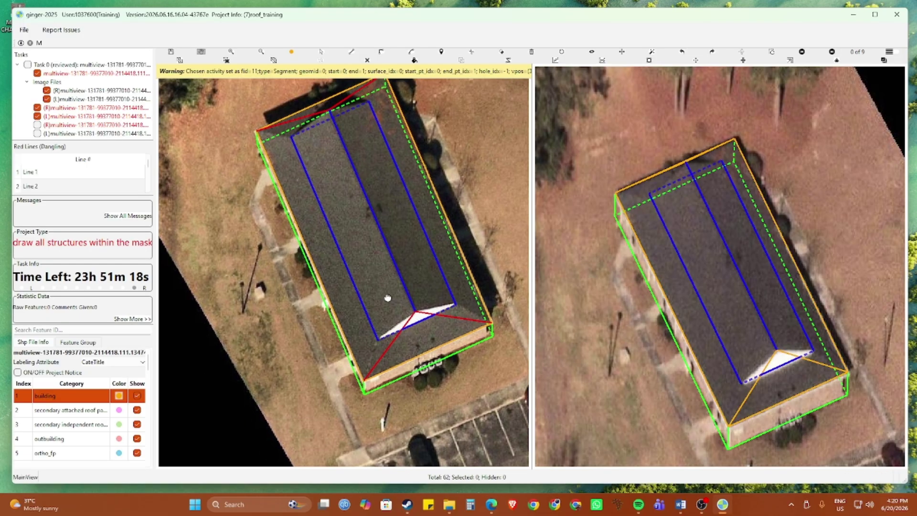
pyautogui.scroll(3, 389, 381)
pyautogui.click(379, 336)
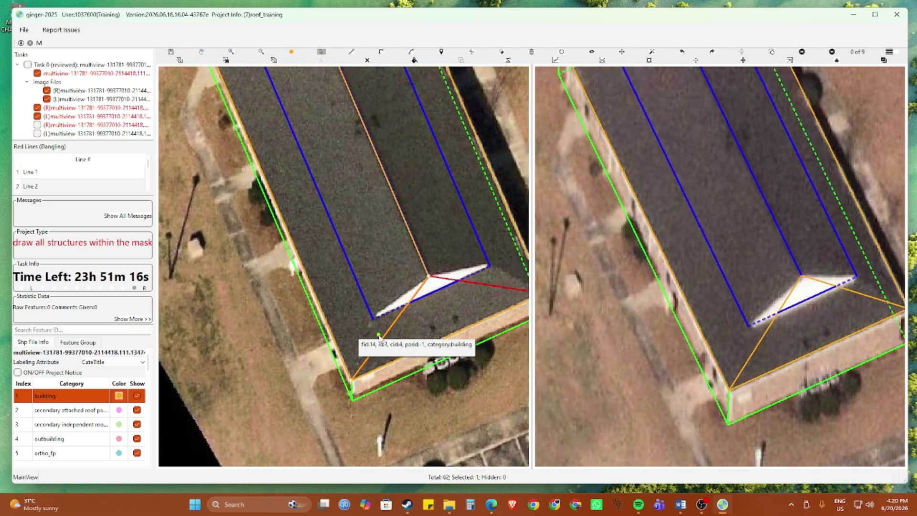
pyautogui.moveTo(381, 340); pyautogui.dragTo(374, 324)
pyautogui.moveTo(439, 314); pyautogui.dragTo(382, 326)
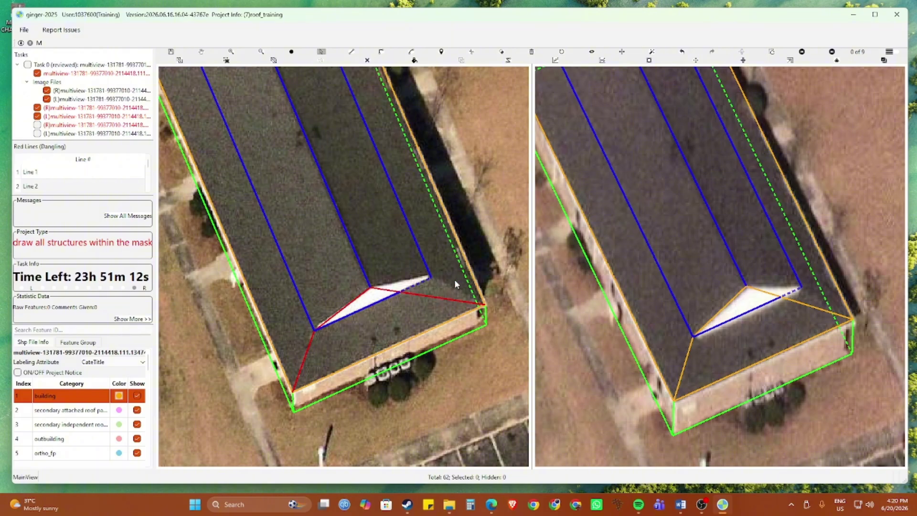
# Step: Bend the right front hip line so it passes through the gable base's right end between the ridge and the front corner
pyautogui.click(436, 298)
pyautogui.moveTo(436, 299); pyautogui.dragTo(430, 278)
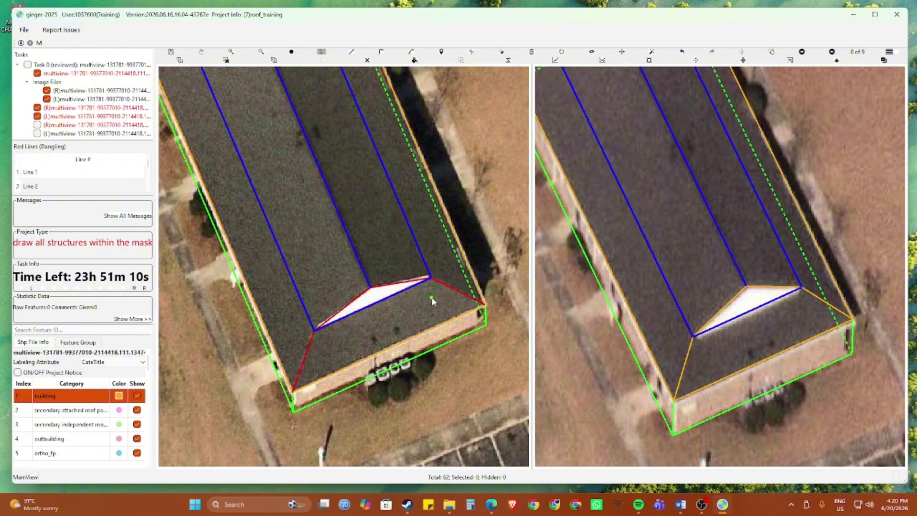
pyautogui.scroll(2, 430, 280)
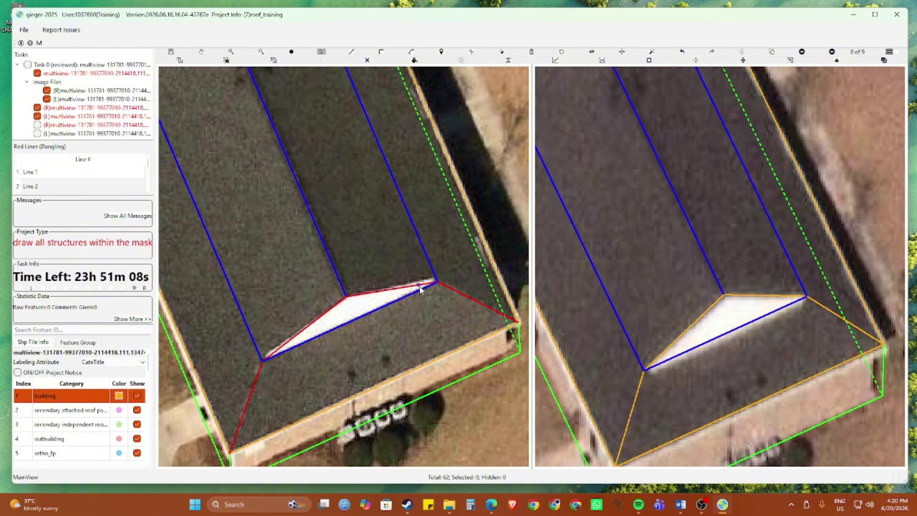
pyautogui.scroll(-2, 435, 290)
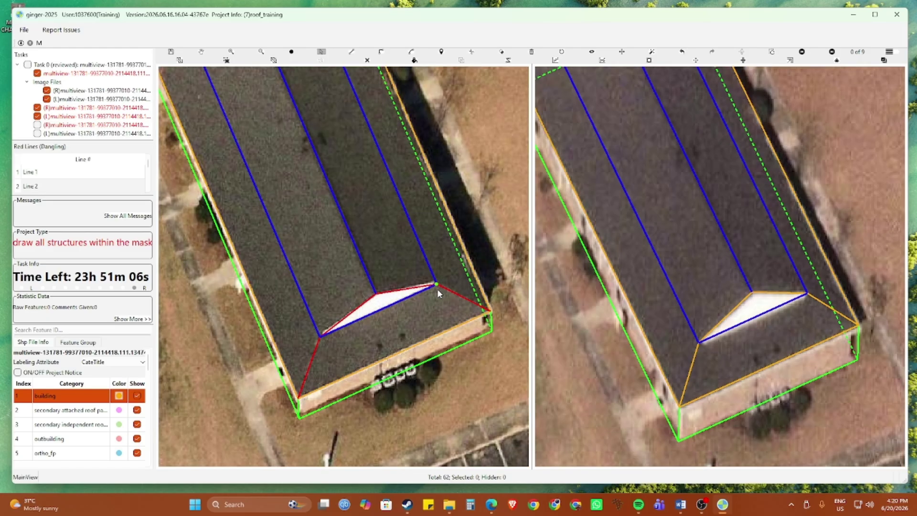
pyautogui.scroll(2, 332, 331)
pyautogui.scroll(2, 332, 330)
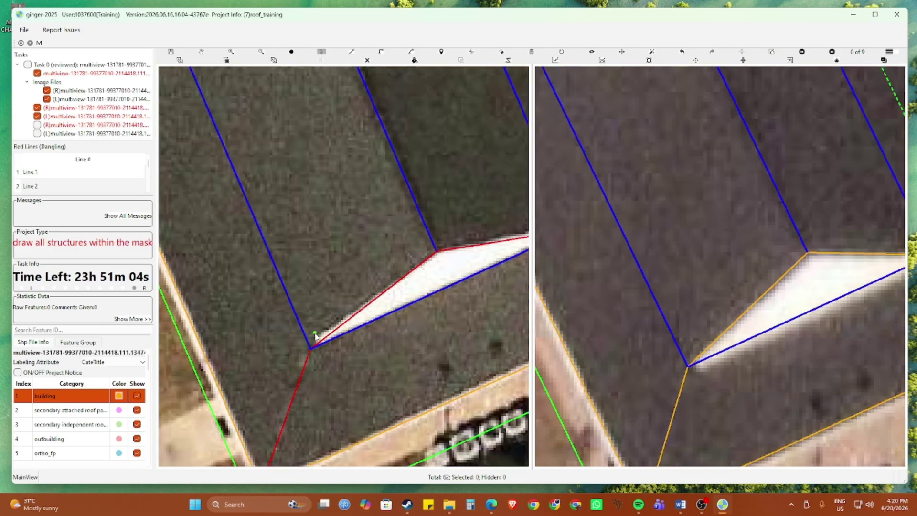
pyautogui.scroll(-3, 326, 334)
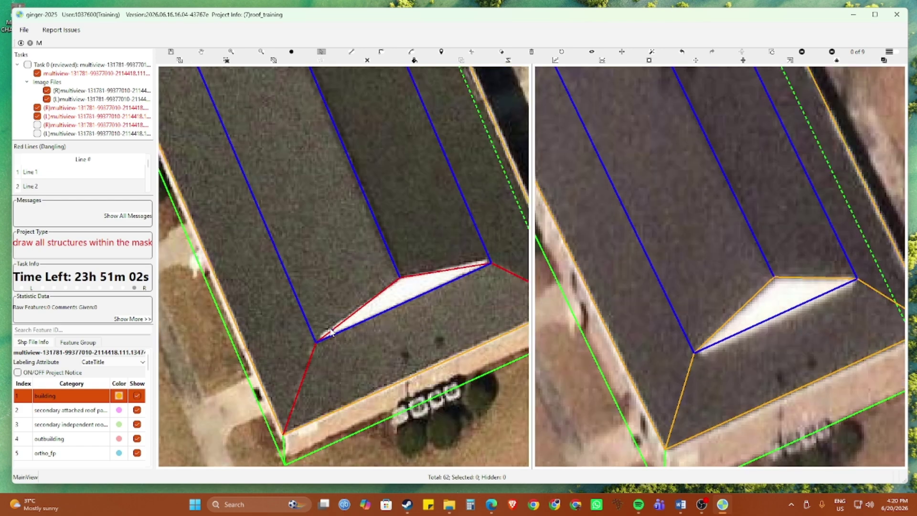
# Step: Compare the drawn lines with the bare roof by hiding and reshowing them, and check their fit in the next right-hand image
pyautogui.press('r')
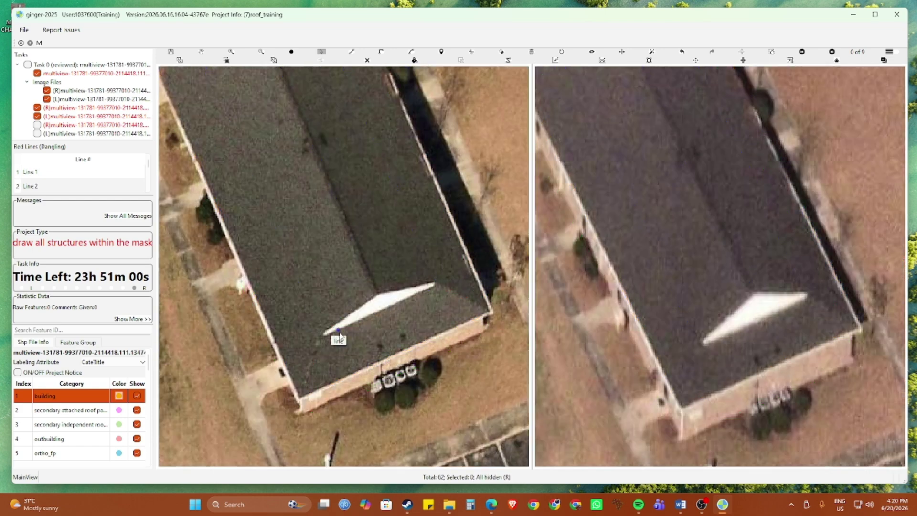
pyautogui.press('r')
pyautogui.scroll(-2, 342, 332)
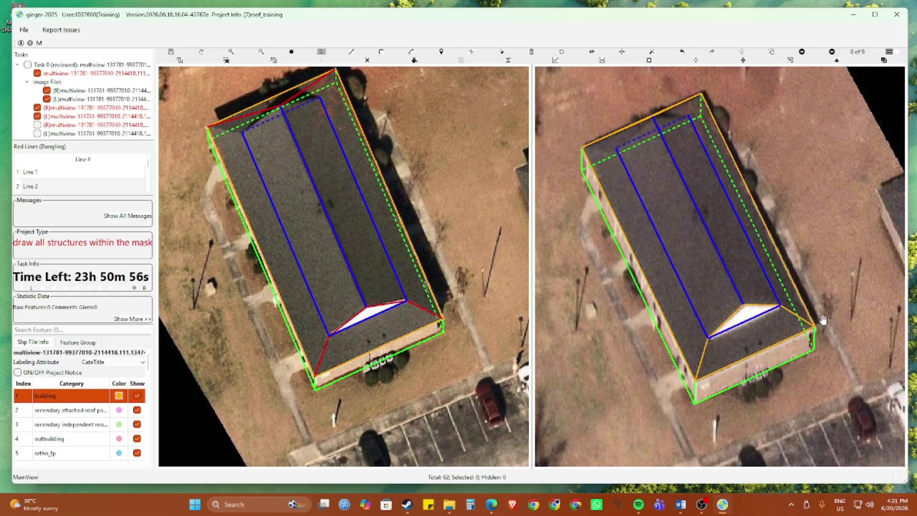
pyautogui.scroll(3, 736, 319)
pyautogui.press('Right')
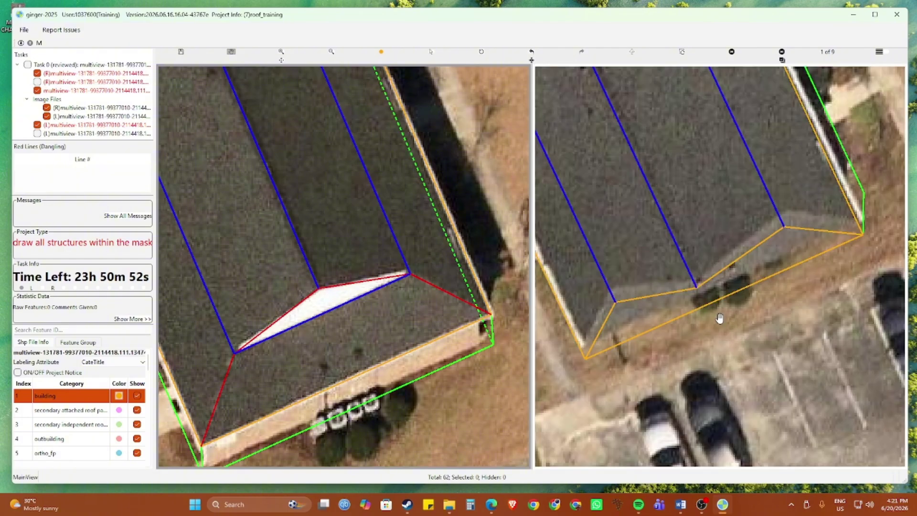
pyautogui.scroll(-3, 720, 323)
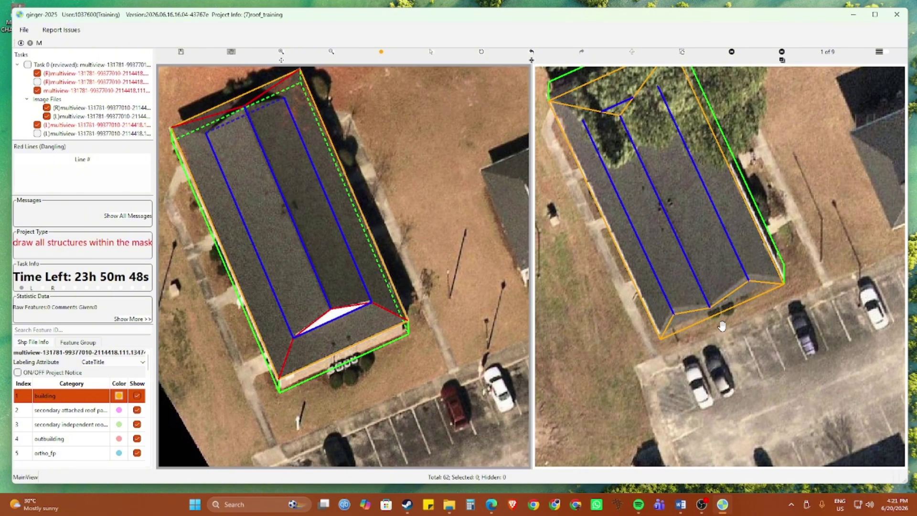
pyautogui.scroll(-2, 722, 326)
pyautogui.scroll(3, 323, 335)
pyautogui.scroll(-2, 323, 336)
pyautogui.scroll(-1, 350, 323)
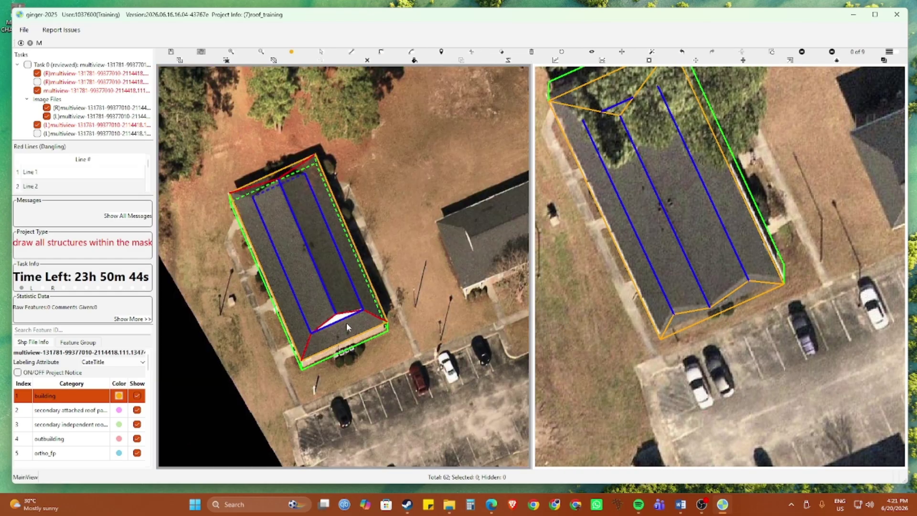
# Step: Select all the lines drawn on the masked building and delete them
pyautogui.moveTo(224, 145); pyautogui.dragTo(459, 377)
pyautogui.scroll(2, 768, 318)
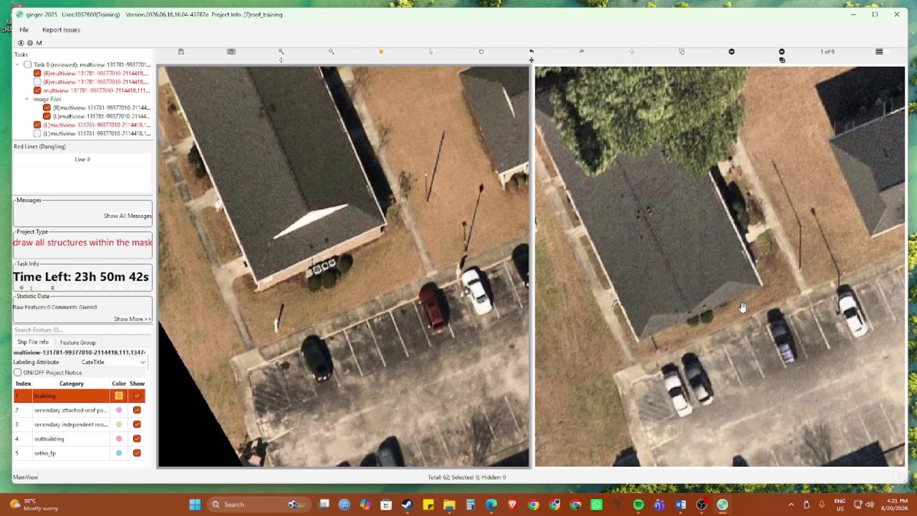
# Step: Draw the building's rectangular roof outline in the left image from its back left corner through the front left and front right corners
pyautogui.moveTo(260, 160); pyautogui.dragTo(280, 249)
pyautogui.scroll(2, 279, 250)
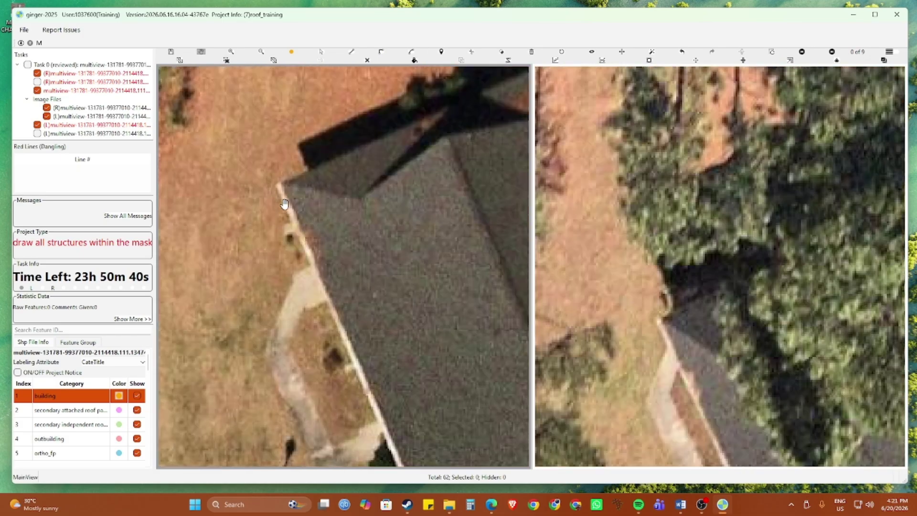
pyautogui.click(282, 184)
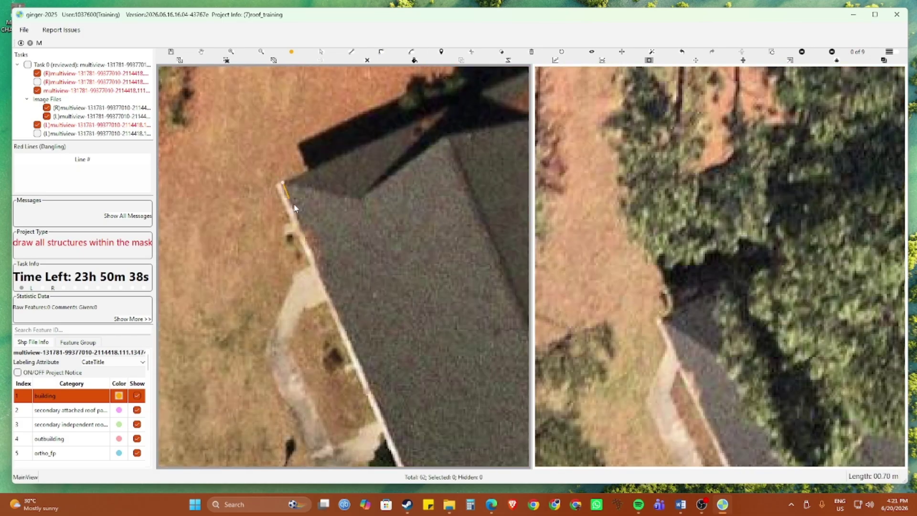
pyautogui.moveTo(396, 396); pyautogui.dragTo(291, 121)
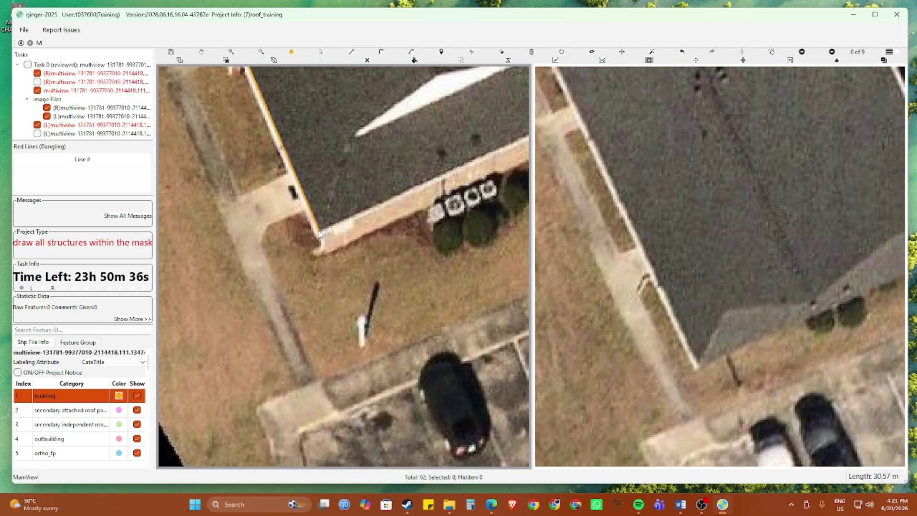
pyautogui.click(318, 245)
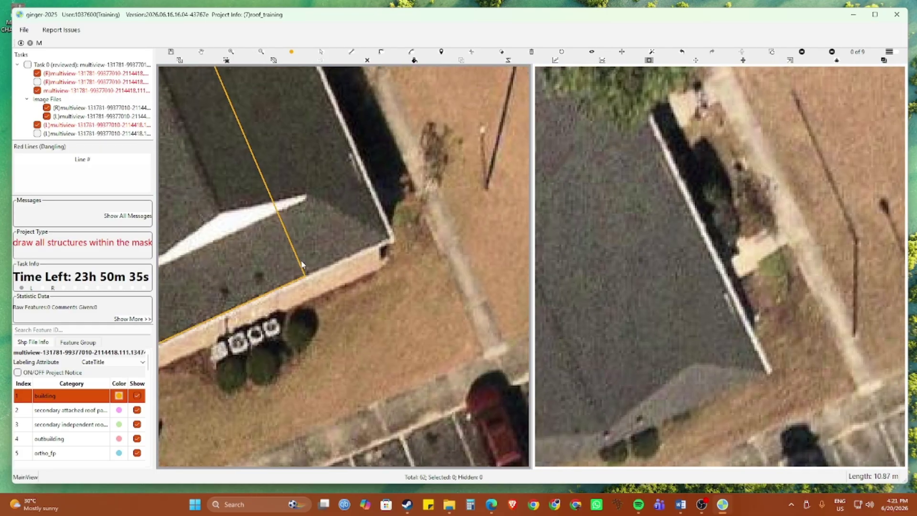
pyautogui.doubleClick(392, 238)
# Step: Move the outline in the right-hand image so its front edge and side eaves match the roof
pyautogui.press('Tab')
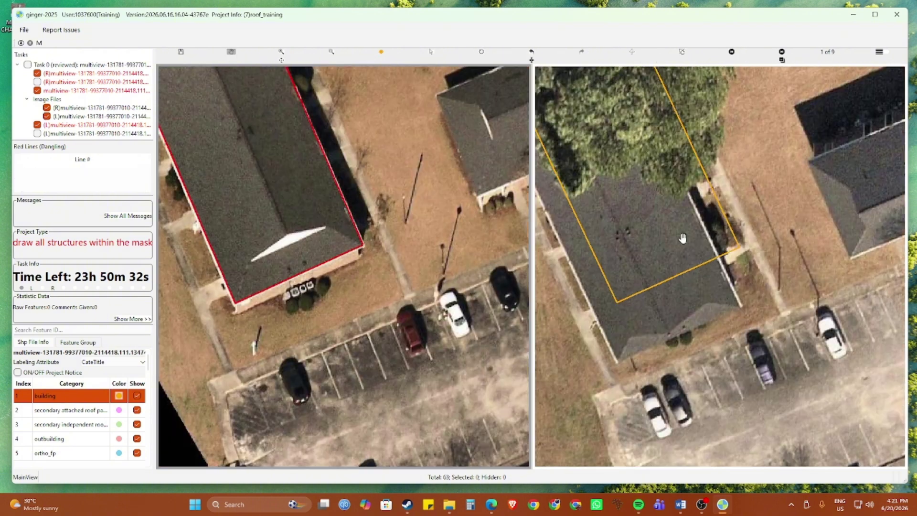
pyautogui.press('v')
pyautogui.click(648, 206)
pyautogui.moveTo(628, 214); pyautogui.dragTo(629, 272)
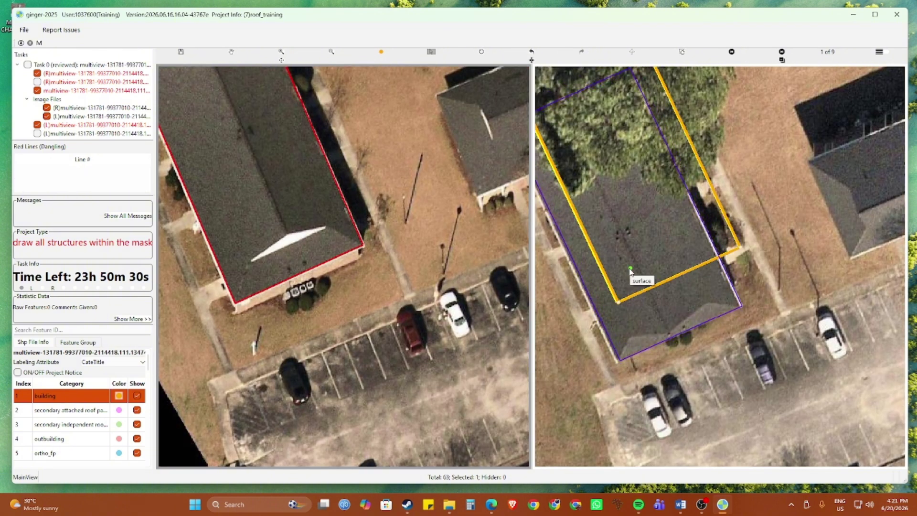
pyautogui.click(628, 270)
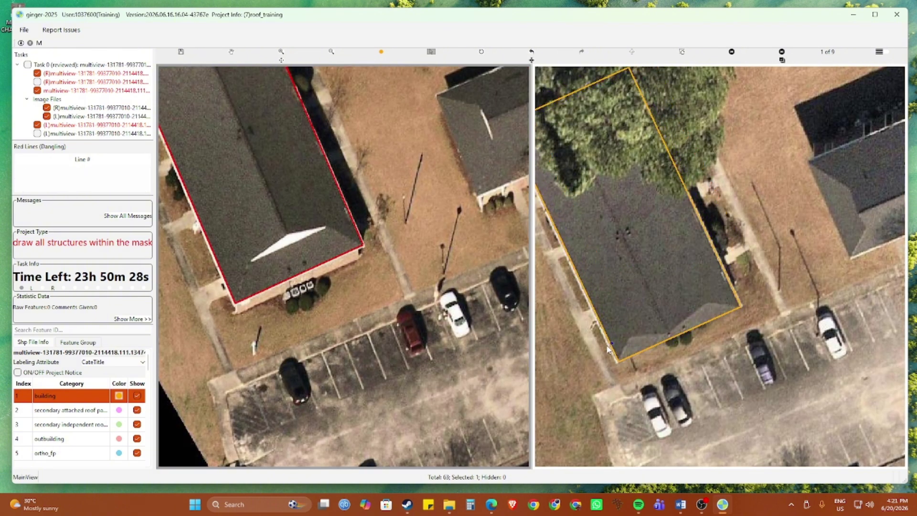
# Step: Examine how closely the outline fits the roof's front left and back left corners in both views
pyautogui.scroll(2, 649, 361)
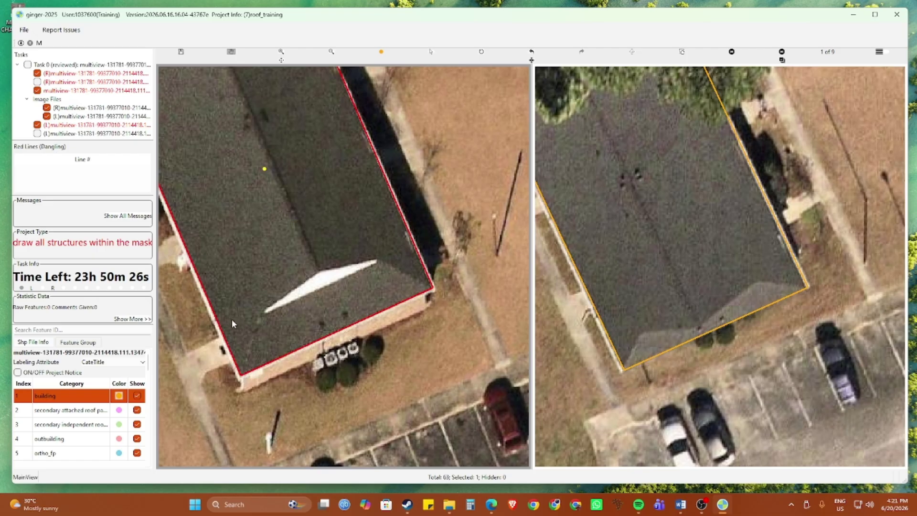
pyautogui.scroll(4, 234, 353)
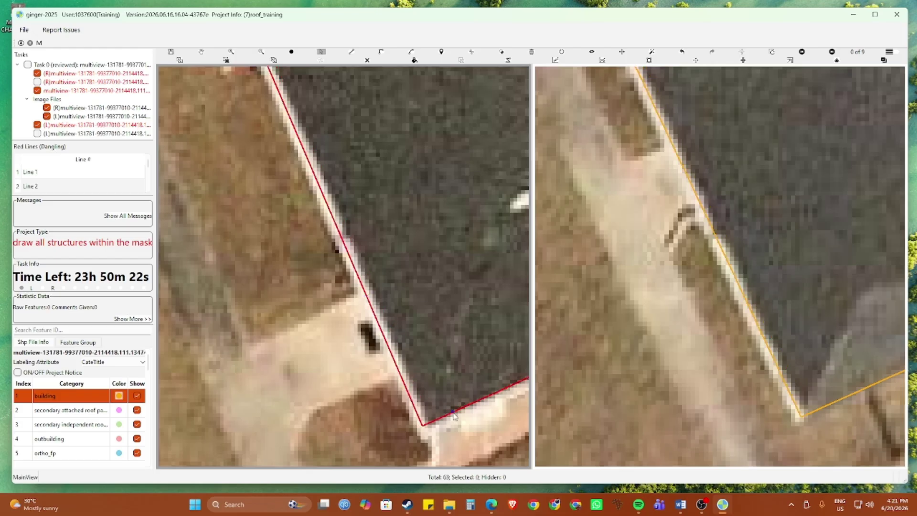
pyautogui.scroll(1, 454, 414)
pyautogui.scroll(-5, 432, 419)
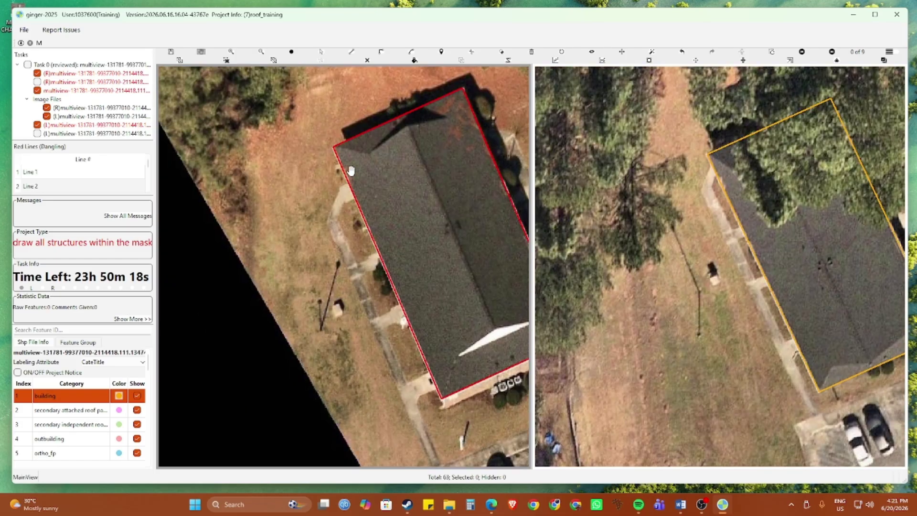
pyautogui.scroll(4, 351, 245)
pyautogui.scroll(3, 351, 245)
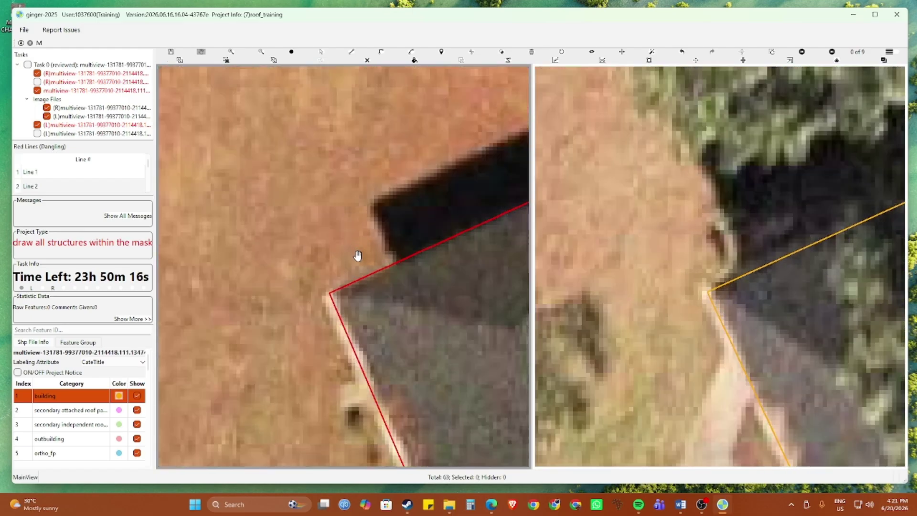
pyautogui.press('Escape')
pyautogui.scroll(-2, 341, 321)
pyautogui.scroll(-6, 344, 321)
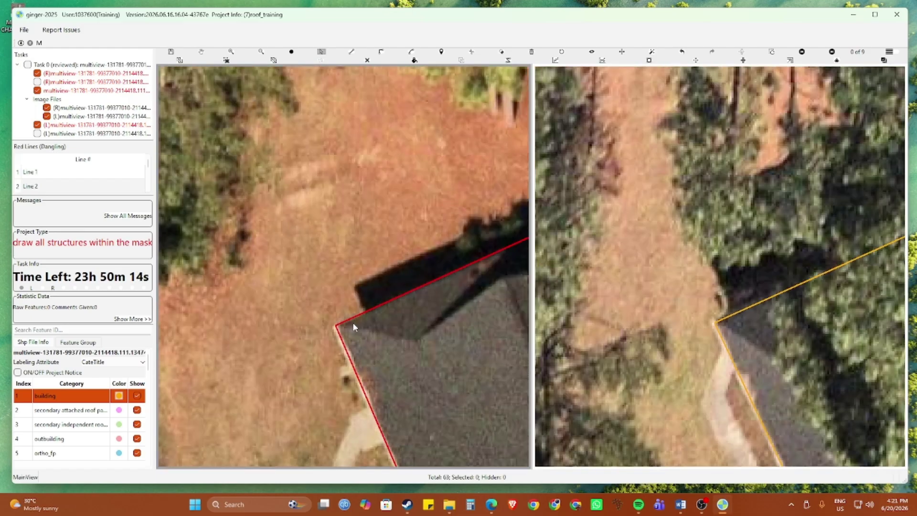
# Step: Show right-hand images 2 and 3 in turn and nudge the roof outline onto the eaves in image 3
pyautogui.press('Right')
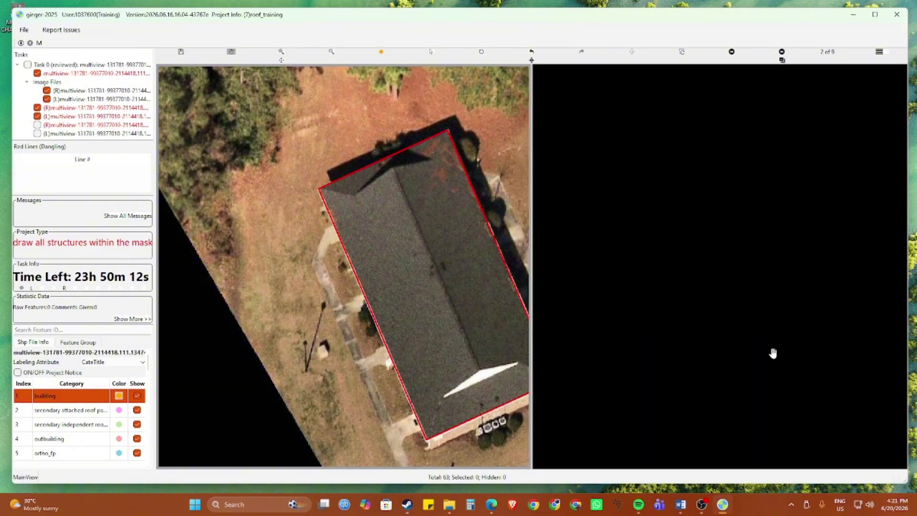
pyautogui.scroll(2, 827, 335)
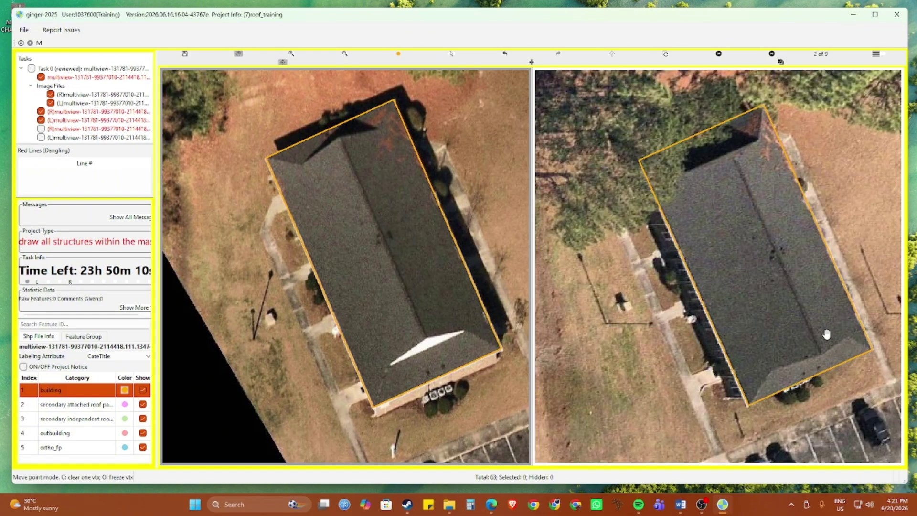
pyautogui.moveTo(826, 335); pyautogui.dragTo(780, 319)
pyautogui.press('Right')
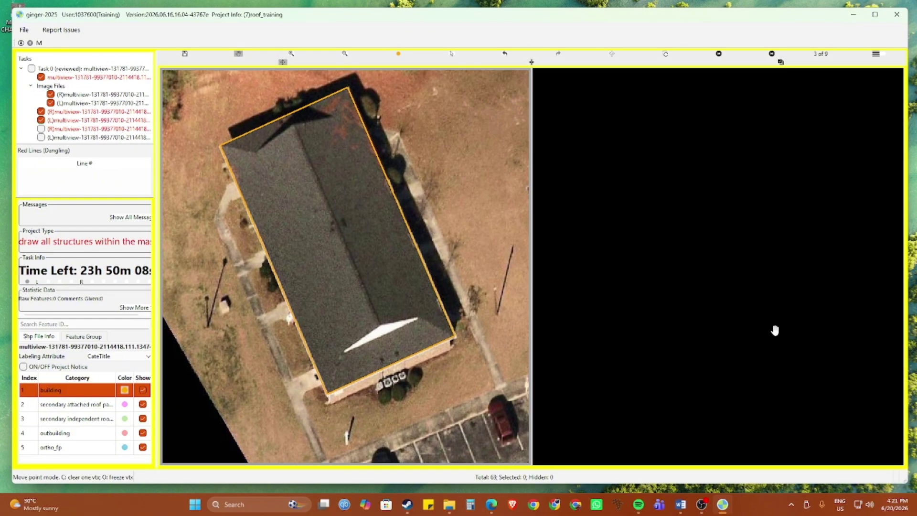
pyautogui.scroll(2, 771, 336)
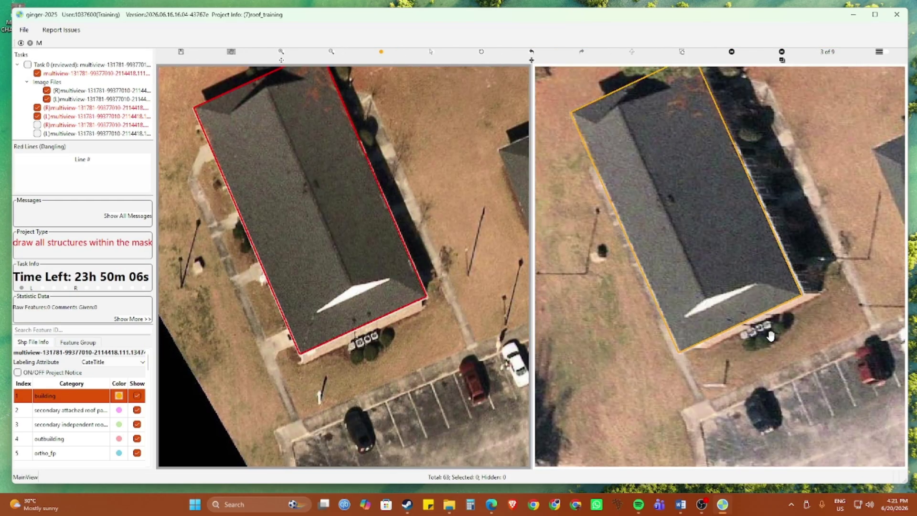
pyautogui.scroll(2, 780, 319)
pyautogui.press('Escape')
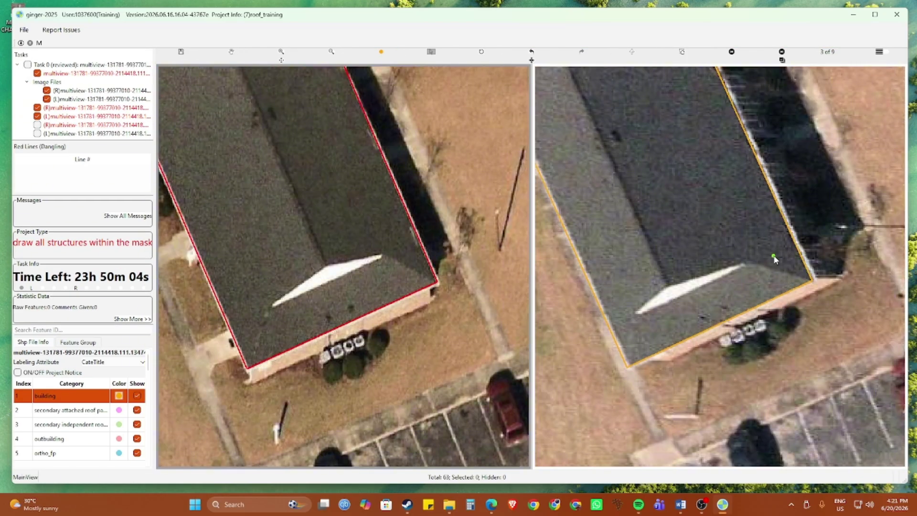
pyautogui.click(770, 255)
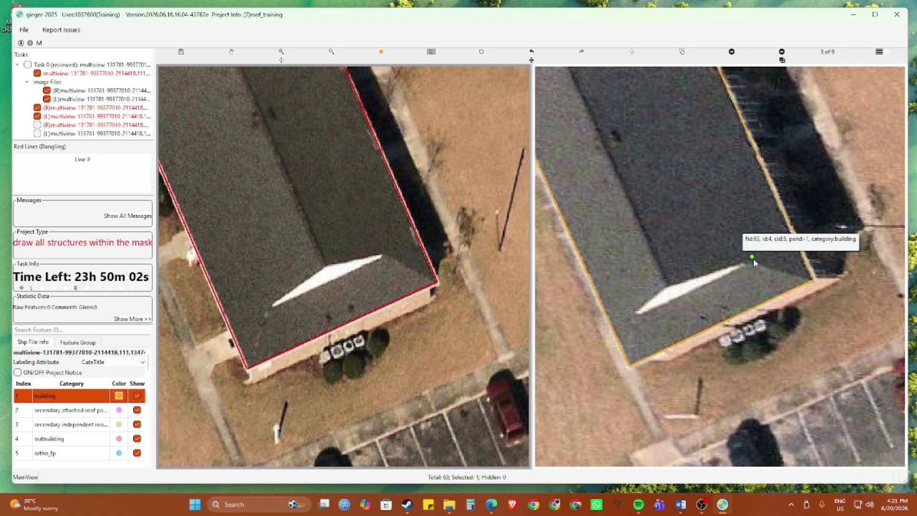
# Step: Check the outline in right-hand images 4 to 9 and nudge it onto the roof edges in image 9
pyautogui.press('Right')
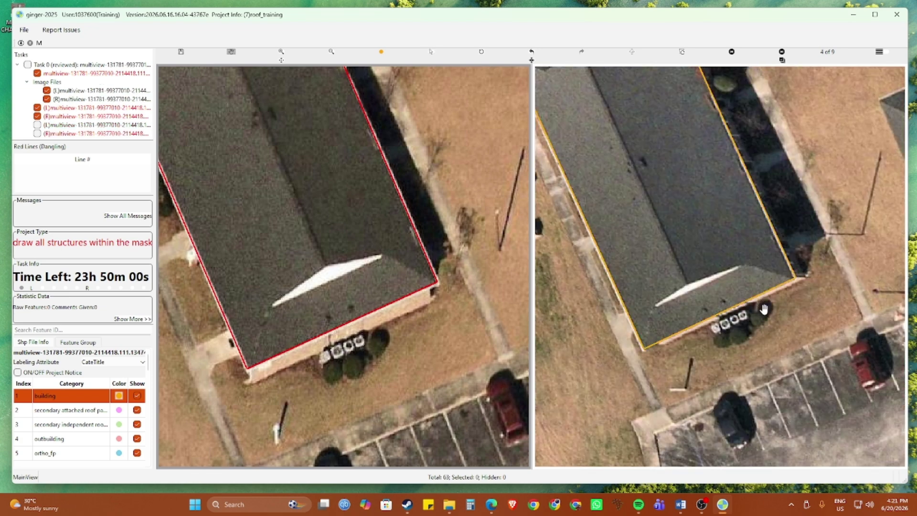
pyautogui.press('Right')
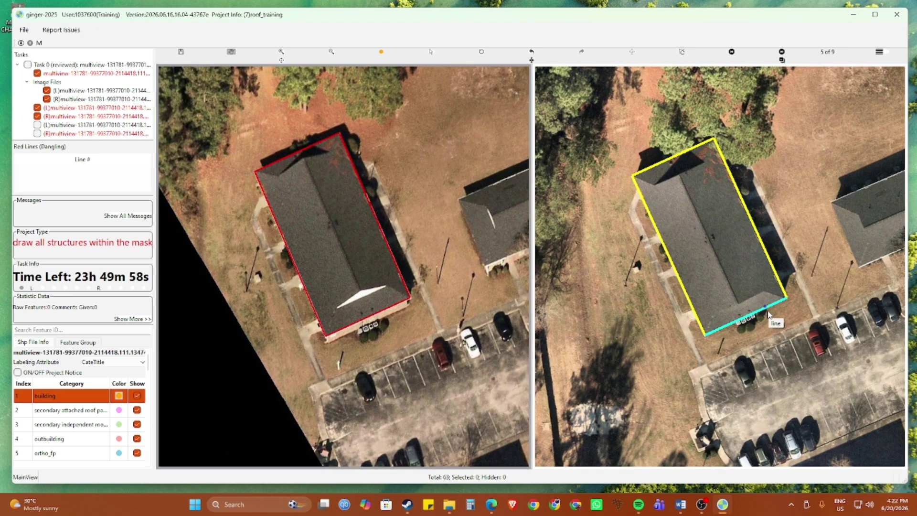
pyautogui.press('Right')
pyautogui.press('Right')
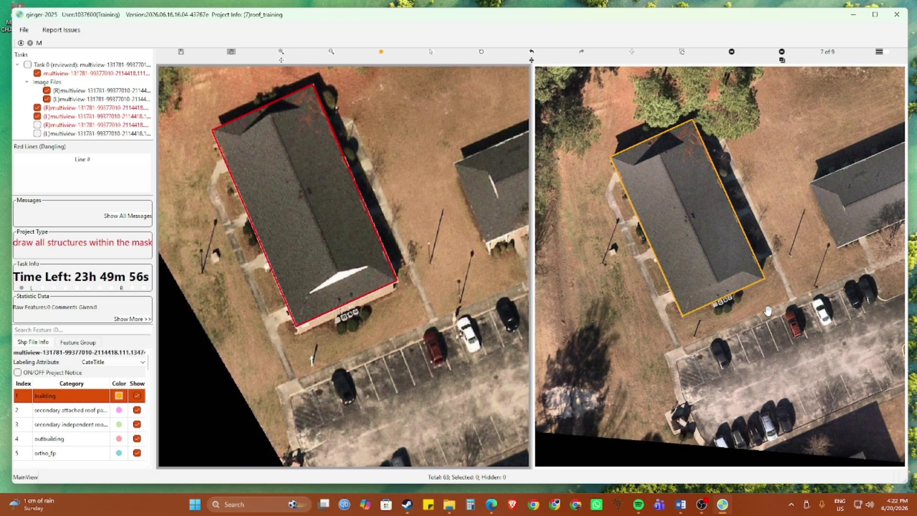
pyautogui.press('Right')
pyautogui.press('Right')
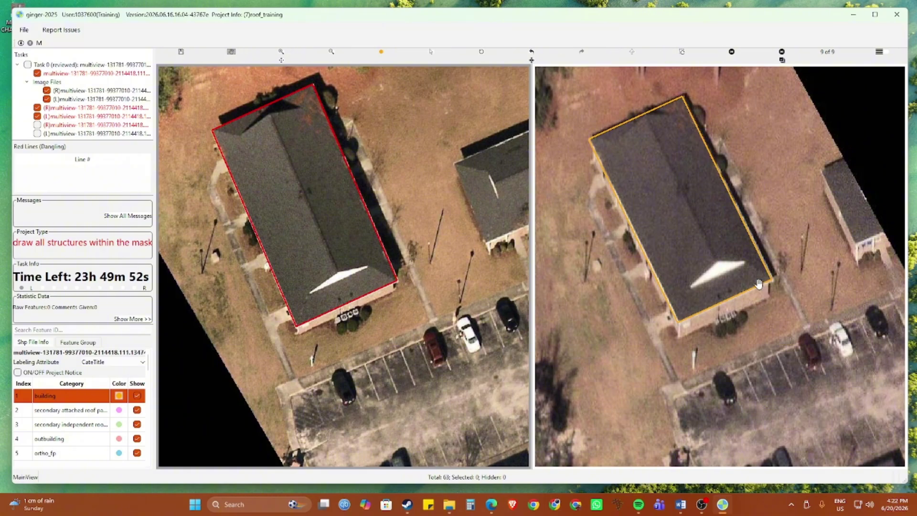
pyautogui.scroll(2, 756, 284)
pyautogui.click(683, 252)
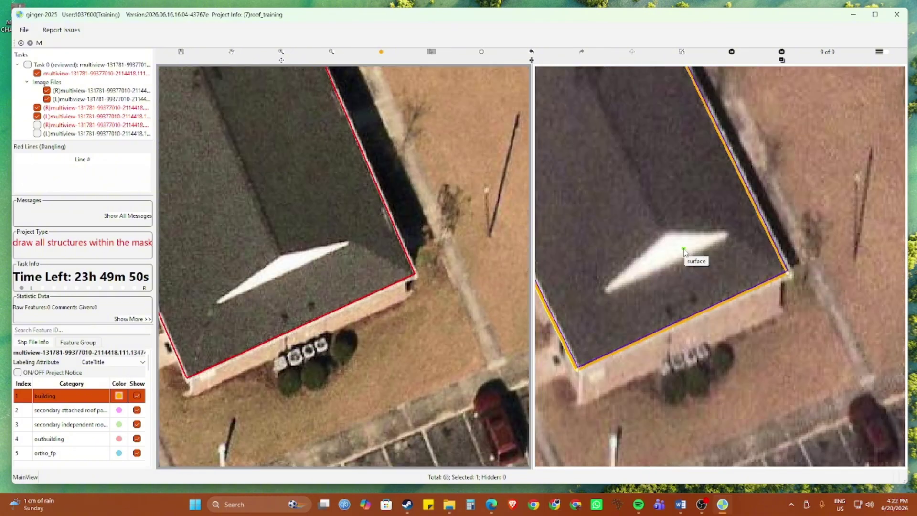
pyautogui.scroll(-1, 688, 276)
pyautogui.scroll(-1, 681, 313)
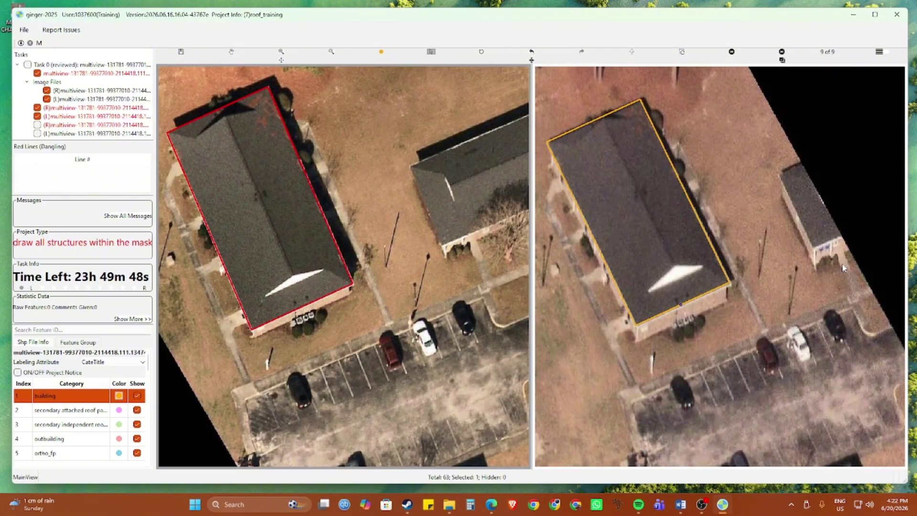
# Step: Show right-hand image 1 and nudge the outline's front right corner in the left-hand image onto the roof's eave edges
pyautogui.press('Right')
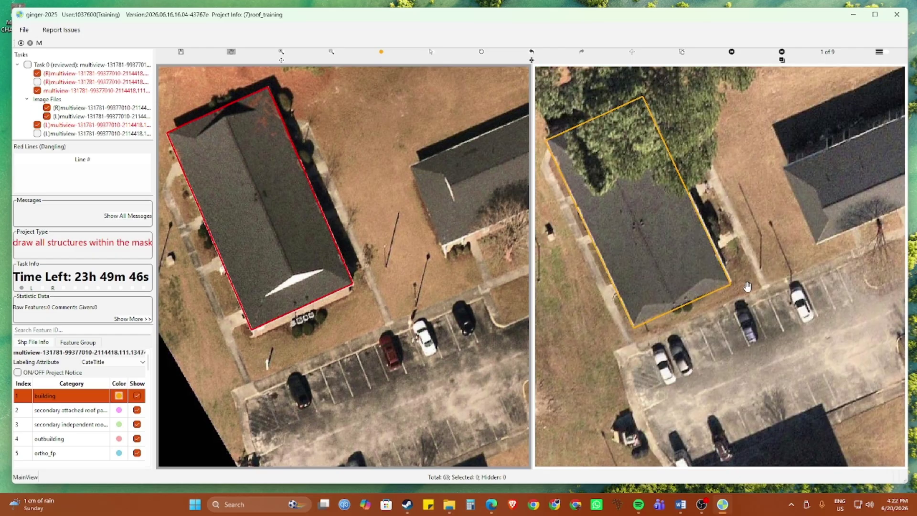
pyautogui.scroll(4, 268, 284)
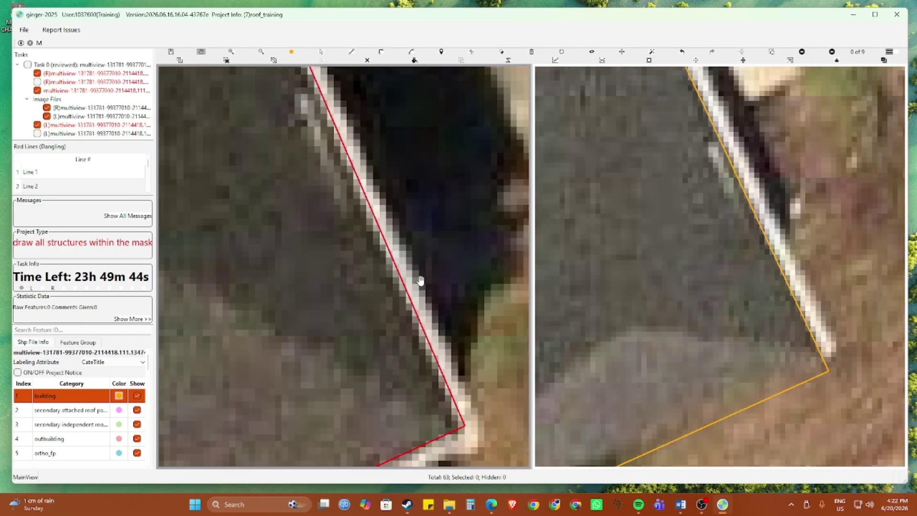
pyautogui.press('Escape')
pyautogui.scroll(-5, 418, 294)
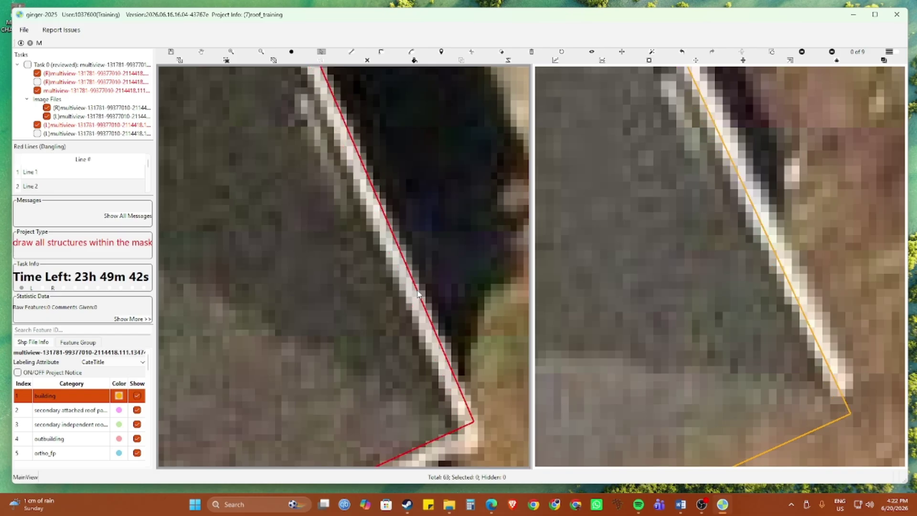
pyautogui.scroll(3, 419, 329)
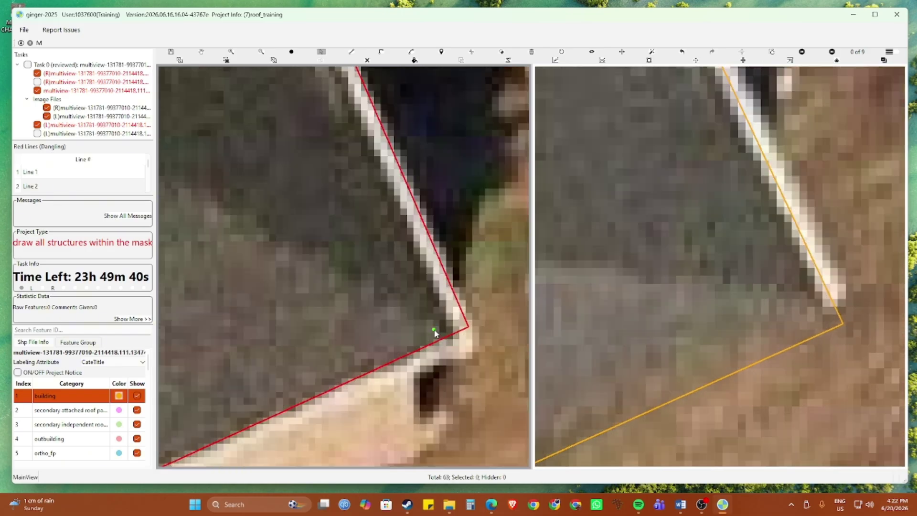
pyautogui.scroll(-3, 442, 342)
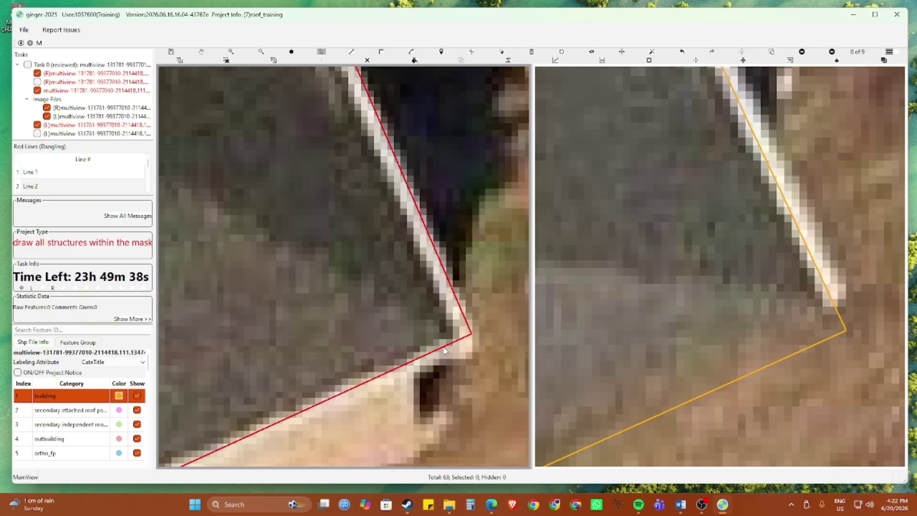
pyautogui.scroll(2, 448, 347)
pyautogui.scroll(-4, 448, 347)
# Step: Nudge the outline in right-hand image 1 onto the roof's front edge and side eaves
pyautogui.moveTo(664, 337); pyautogui.dragTo(821, 301)
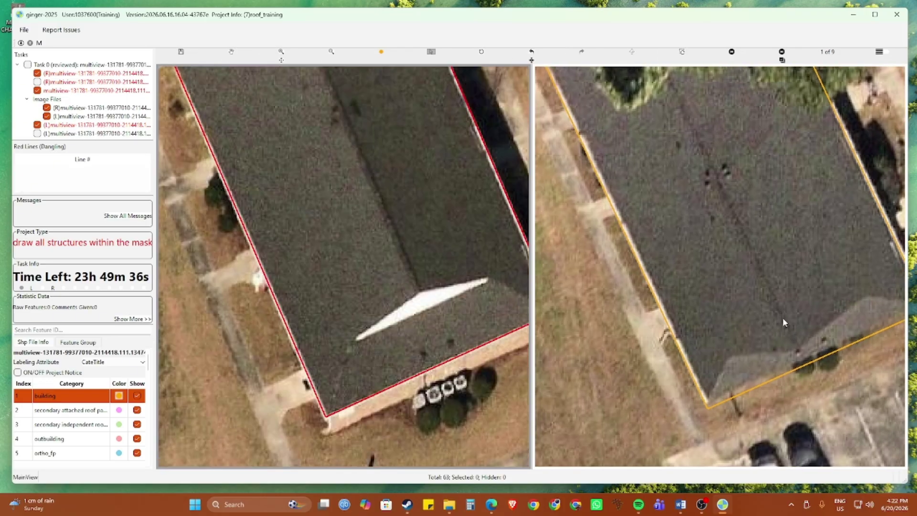
pyautogui.moveTo(766, 300); pyautogui.dragTo(761, 290)
pyautogui.scroll(-4, 757, 292)
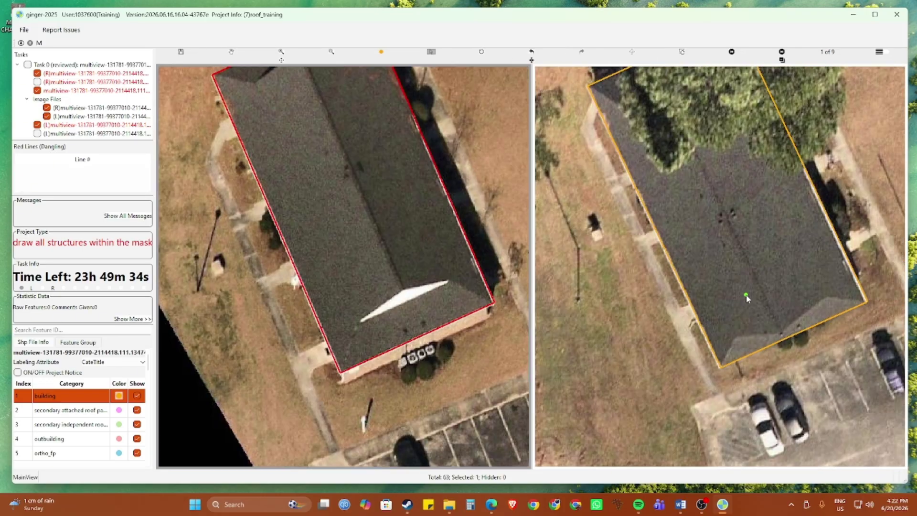
pyautogui.scroll(2, 744, 294)
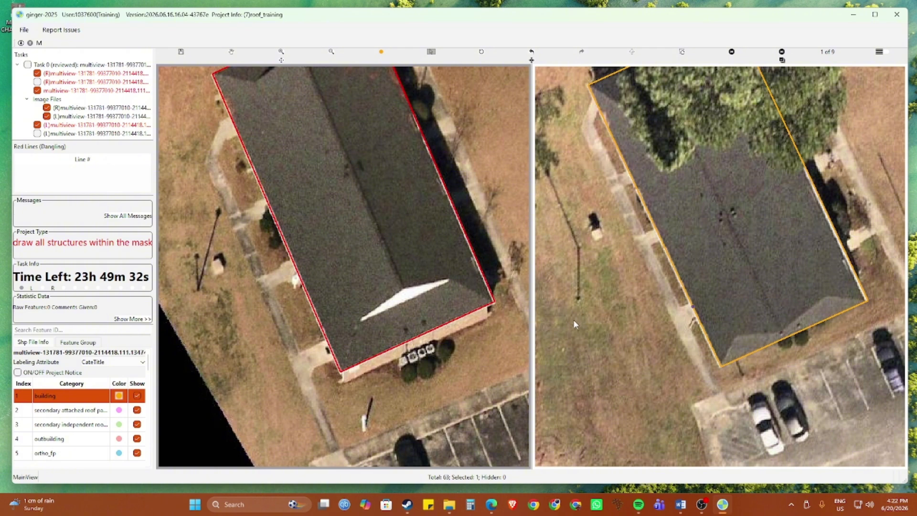
# Step: Examine the outline's fit in right-hand images 2 to 9, then cycle back through image 1 to image 3
pyautogui.press('Right')
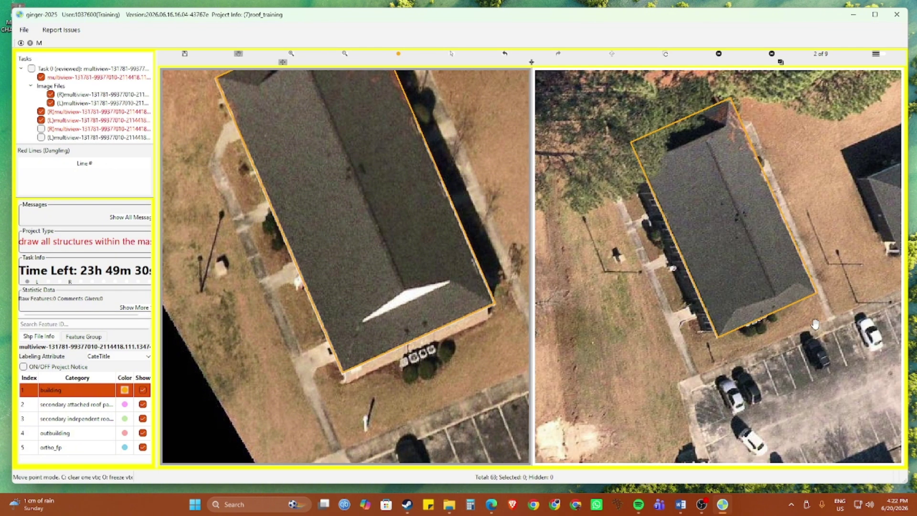
pyautogui.scroll(2, 815, 325)
pyautogui.press('Right')
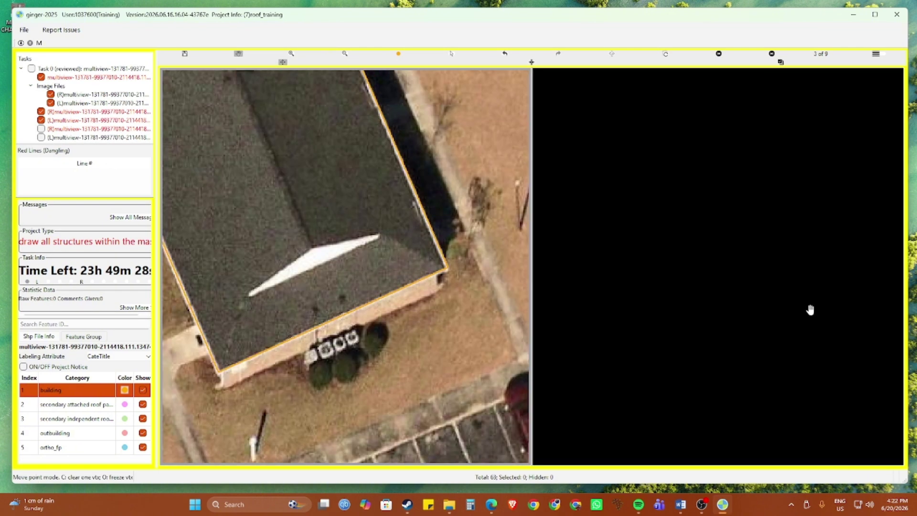
pyautogui.press('Right')
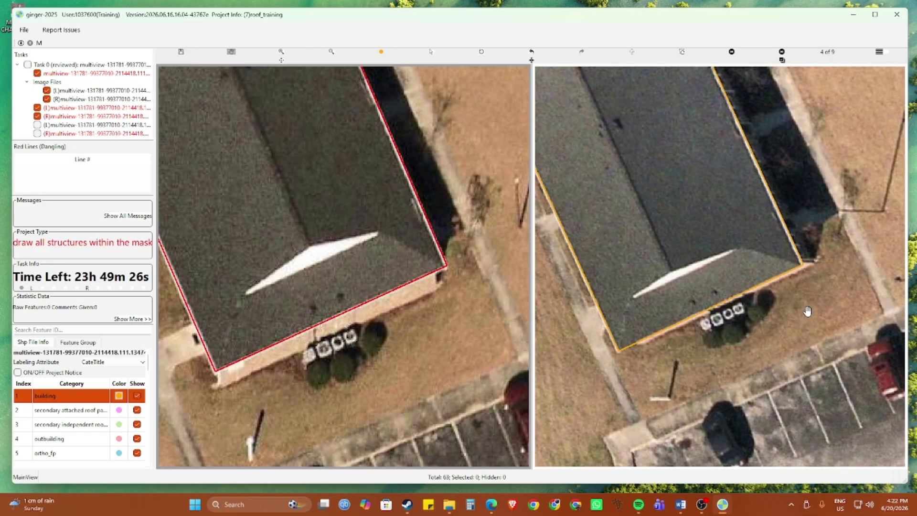
pyautogui.press('Right')
pyautogui.press('Right')
pyautogui.press('Right')
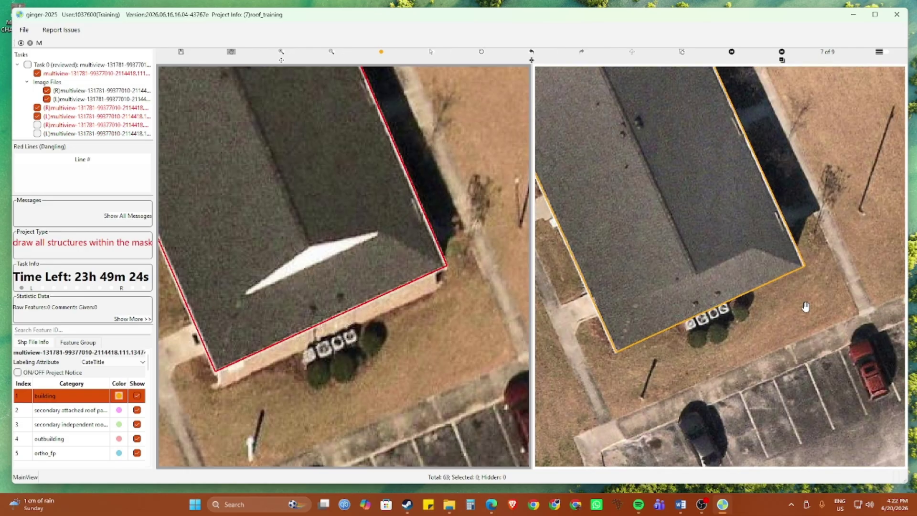
pyautogui.press('Right')
pyautogui.press('Right')
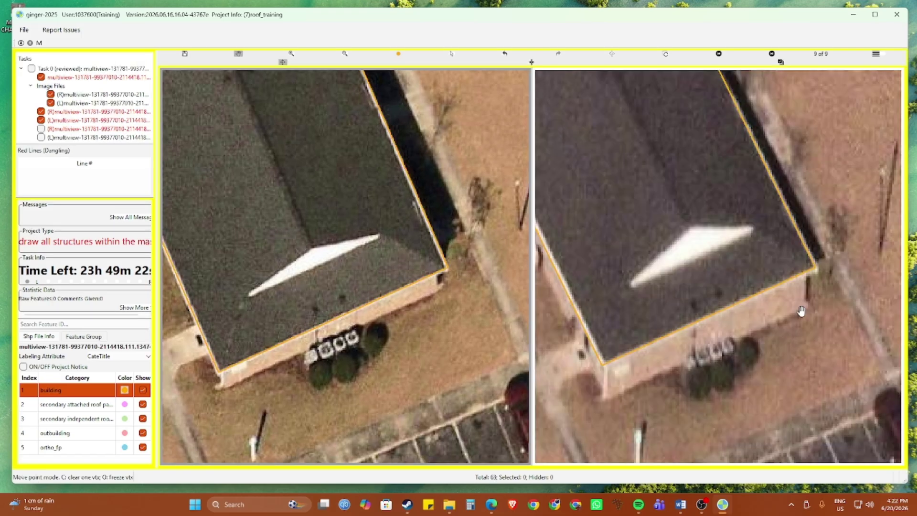
pyautogui.press('Right')
pyautogui.press('Right')
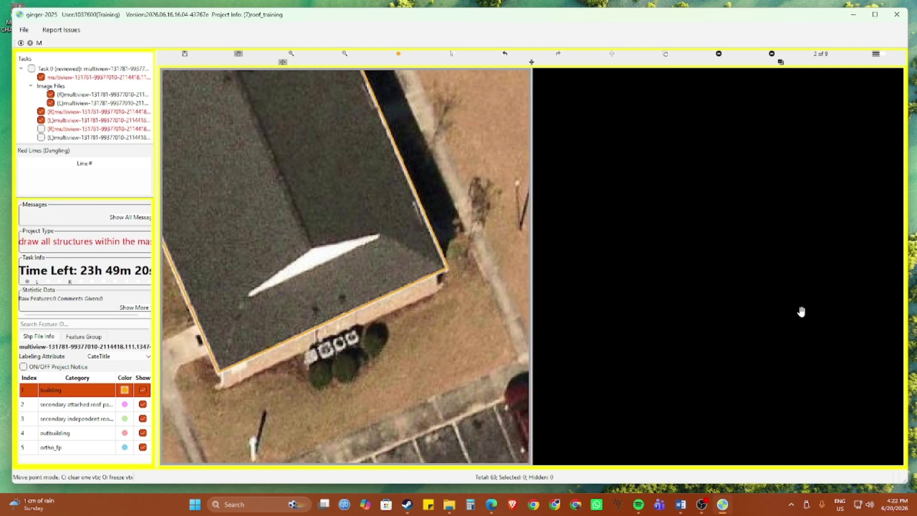
pyautogui.press('Right')
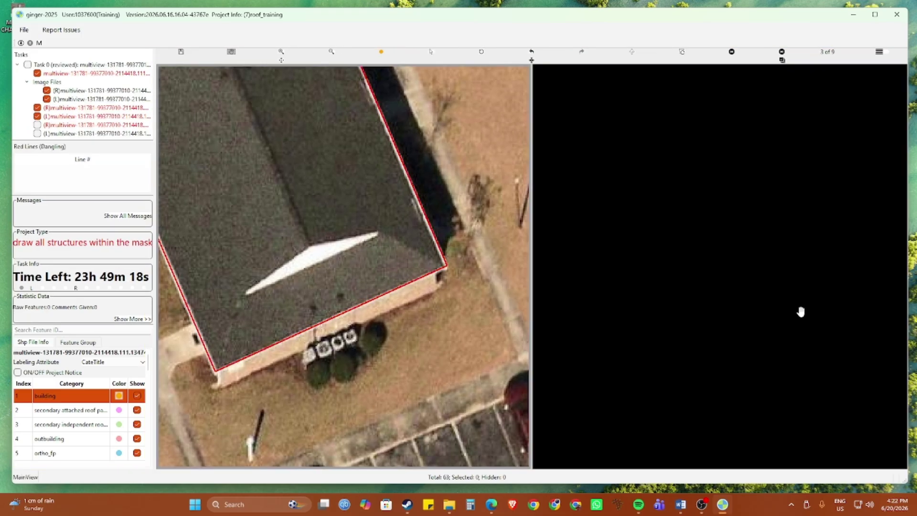
# Step: Extrude the roof outline down to ground level in right-hand image 3 to form the building's walls and base
pyautogui.scroll(-5, 798, 308)
pyautogui.scroll(3, 783, 277)
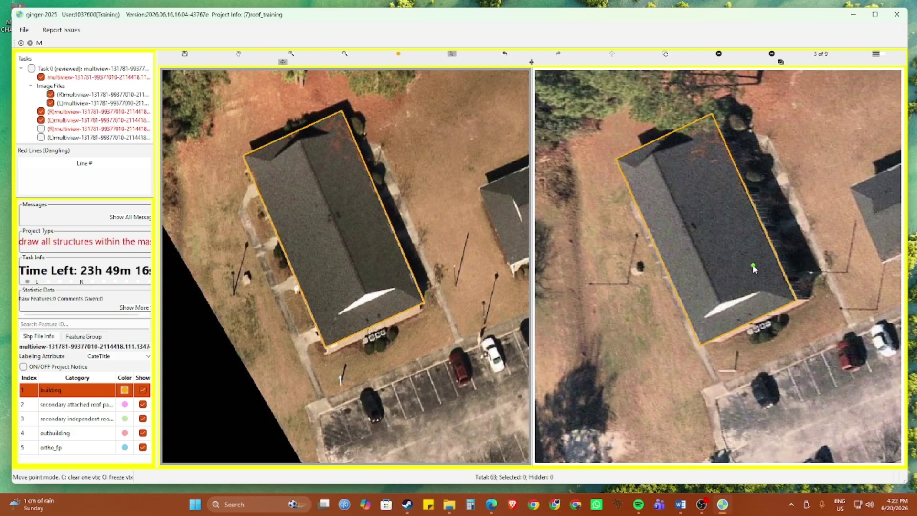
pyautogui.click(736, 255)
pyautogui.click(733, 252)
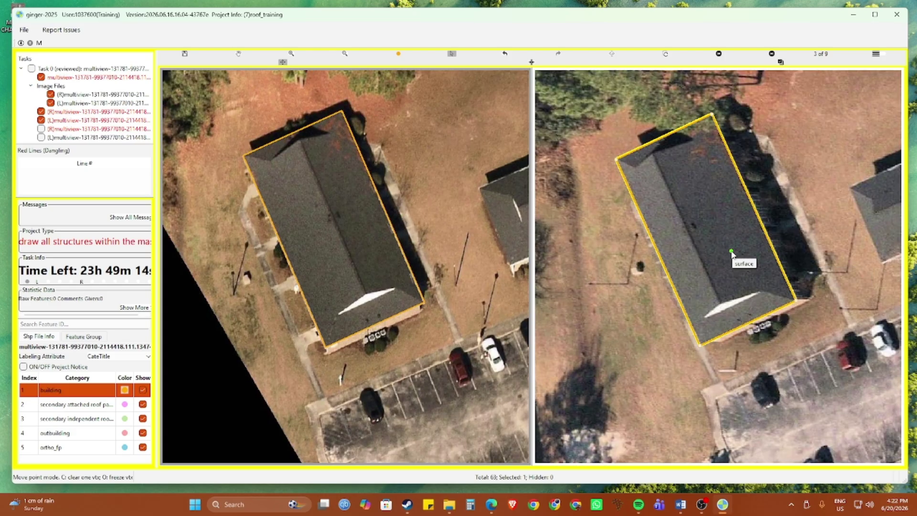
pyautogui.press('Escape')
pyautogui.moveTo(723, 239); pyautogui.dragTo(740, 244)
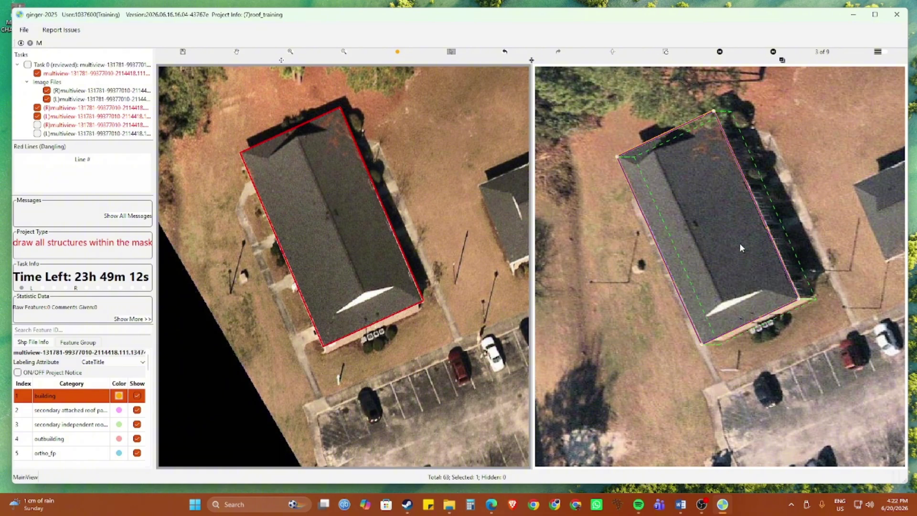
pyautogui.click(739, 242)
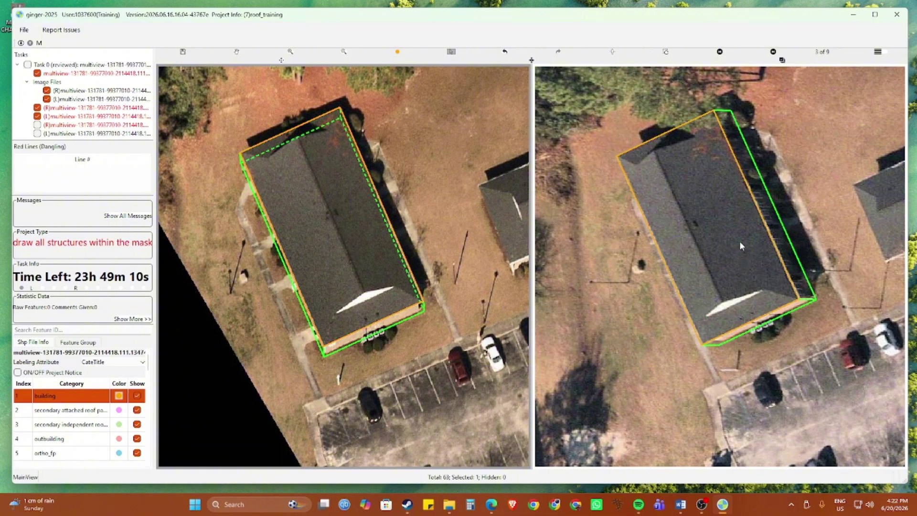
# Step: Show comparison image 5 and swap the two views so that it becomes the left-hand drawing image
pyautogui.scroll(-2, 753, 339)
pyautogui.press('Right')
pyautogui.press('Right')
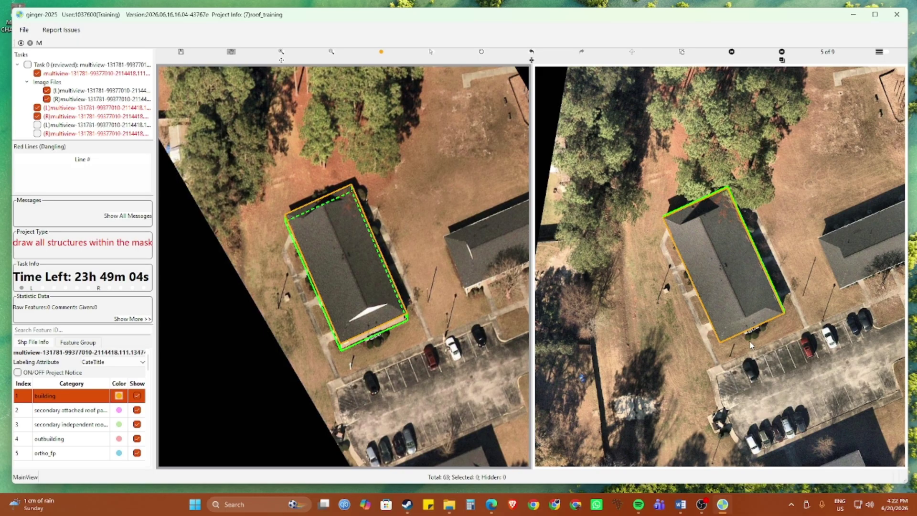
pyautogui.click(630, 52)
pyautogui.scroll(2, 323, 289)
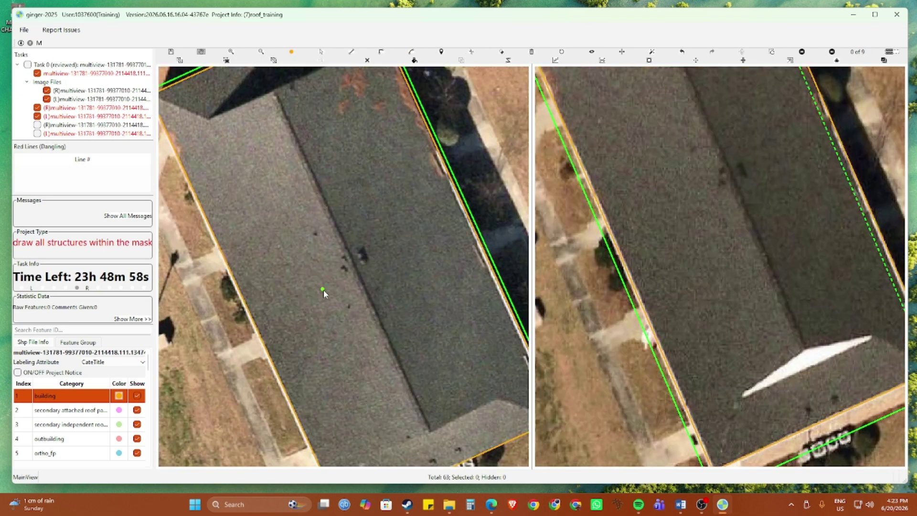
pyautogui.scroll(-4, 323, 289)
pyautogui.scroll(2, 338, 287)
pyautogui.scroll(-2, 338, 291)
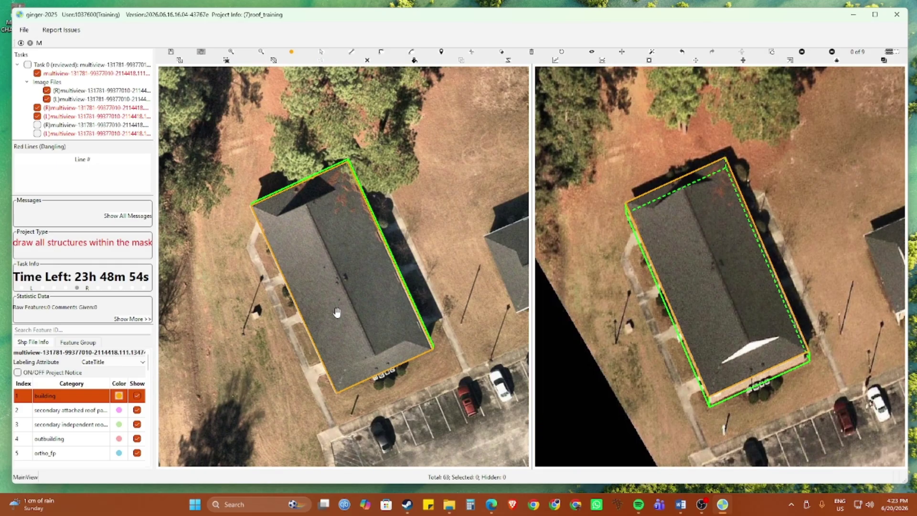
pyautogui.scroll(2, 339, 313)
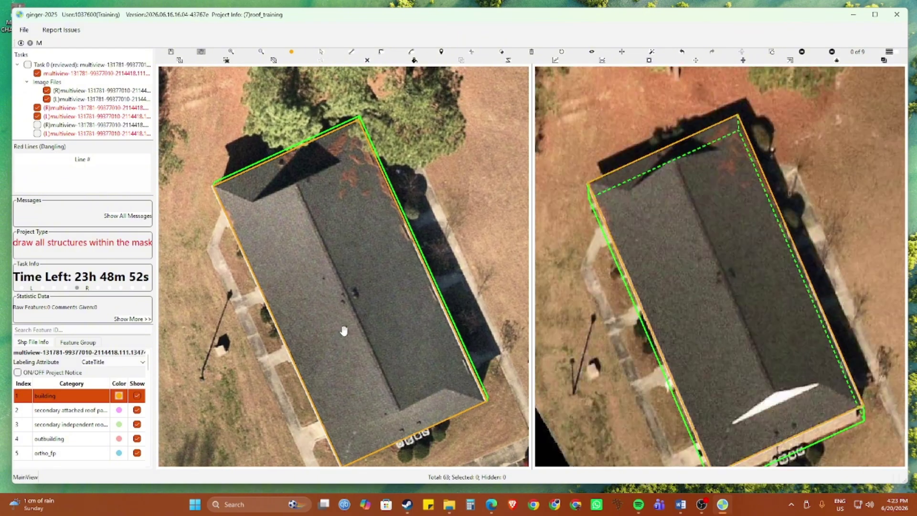
# Step: Draw the roof's main ridge line in the left-hand image, parallel to the long right eave and about 24.5 m long
pyautogui.press('d')
pyautogui.click(419, 256)
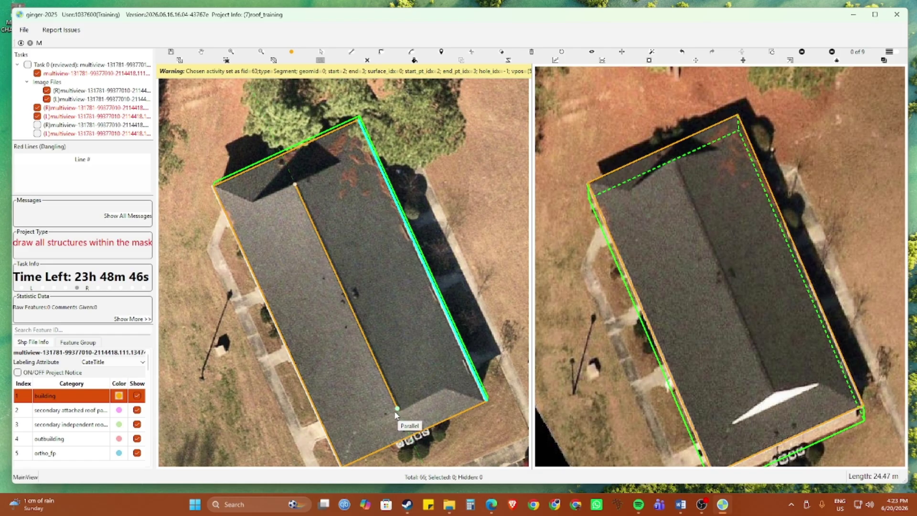
pyautogui.click(397, 409)
# Step: Move the ridge line in the right-hand image onto the roof's ridge and check its fit in both views
pyautogui.scroll(3, 719, 350)
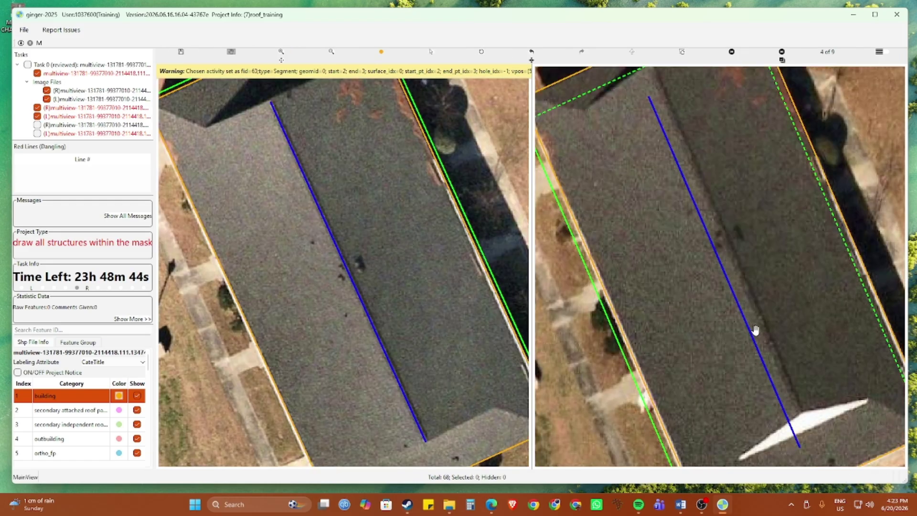
pyautogui.click(748, 330)
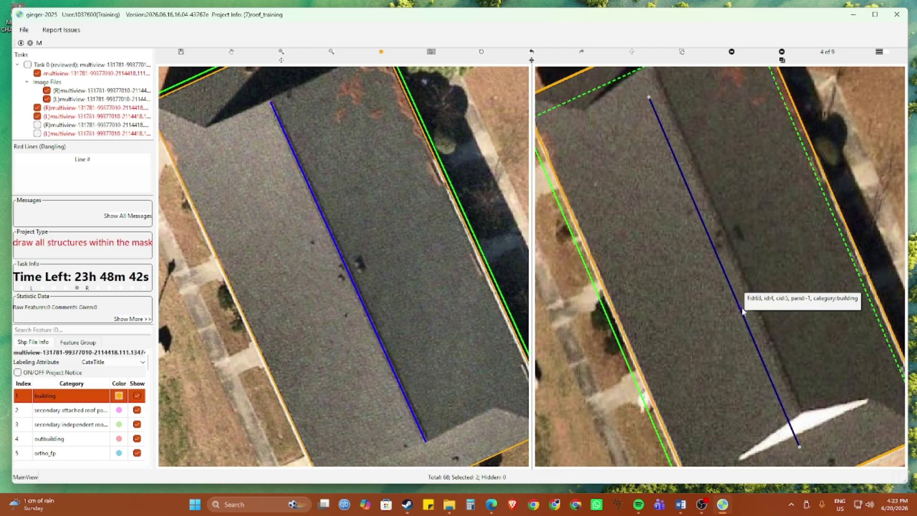
pyautogui.moveTo(742, 308); pyautogui.dragTo(740, 271)
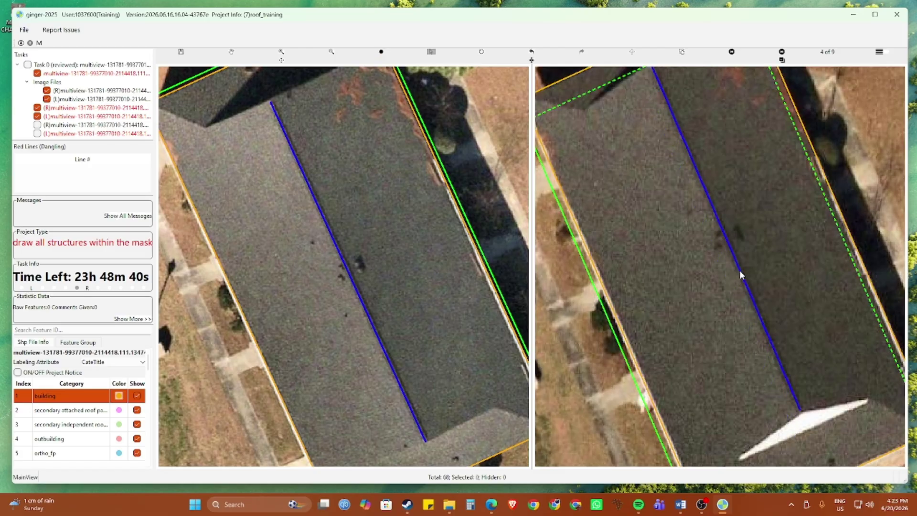
pyautogui.scroll(-3, 739, 271)
pyautogui.scroll(5, 732, 270)
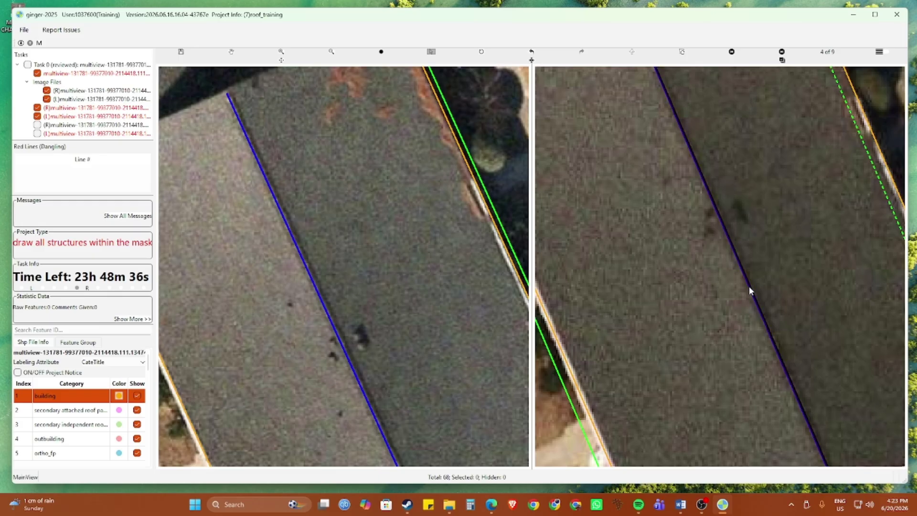
pyautogui.scroll(-2, 750, 287)
pyautogui.scroll(-2, 750, 286)
pyautogui.scroll(5, 296, 153)
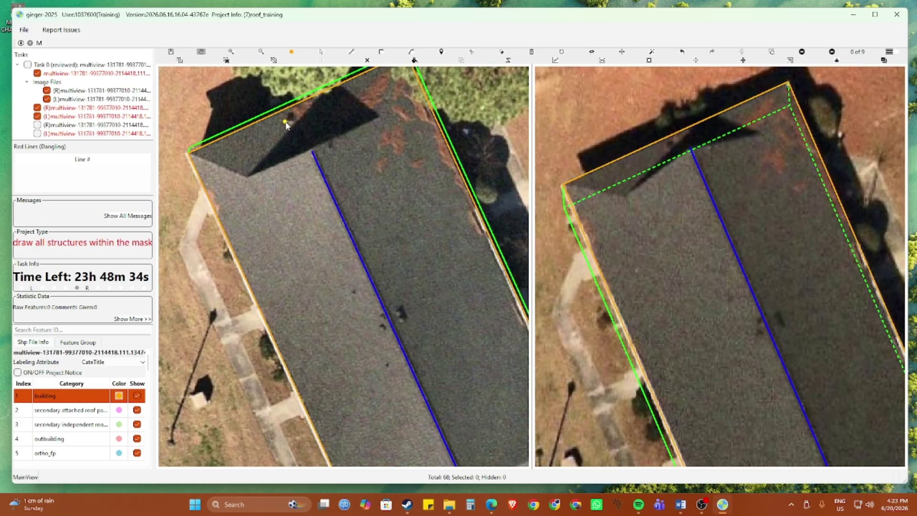
# Step: Trace the right roof slope from the ridge's front end through the front right and back right corners to the ridge's back end
pyautogui.scroll(-5, 288, 126)
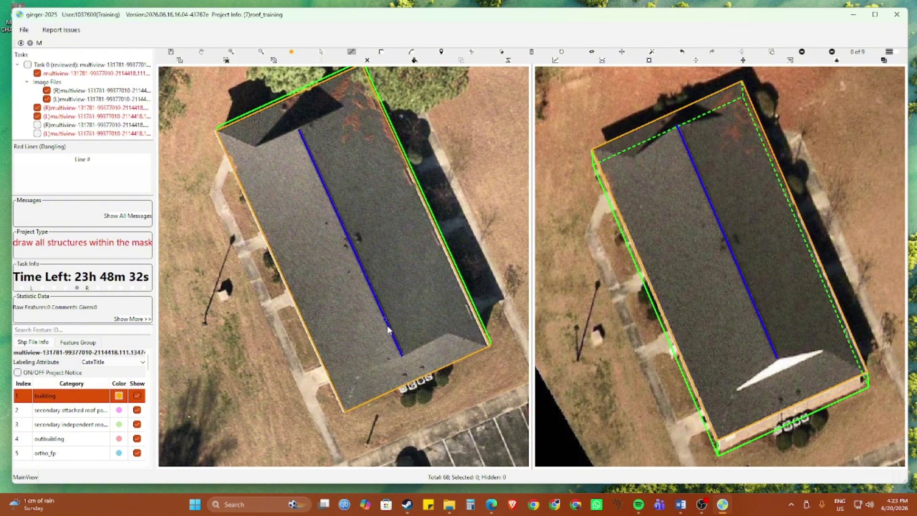
pyautogui.click(405, 353)
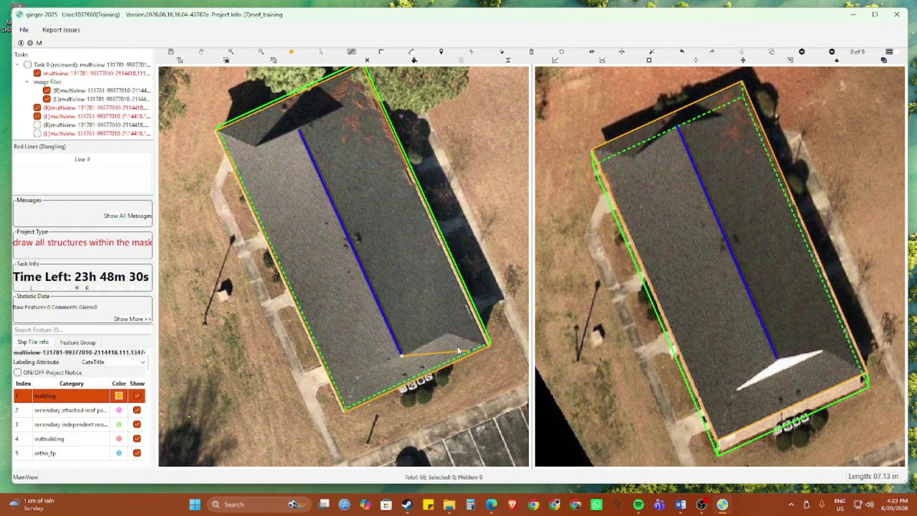
pyautogui.click(487, 347)
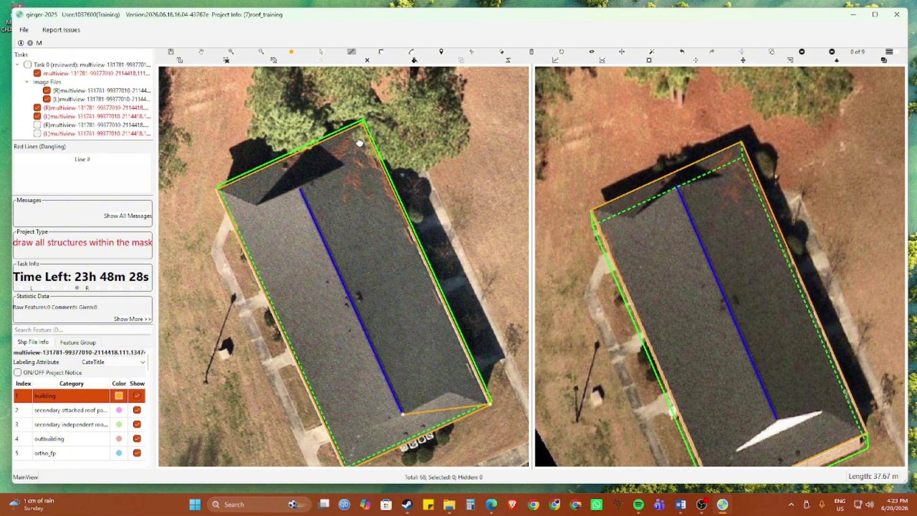
pyautogui.click(363, 125)
pyautogui.doubleClick(302, 190)
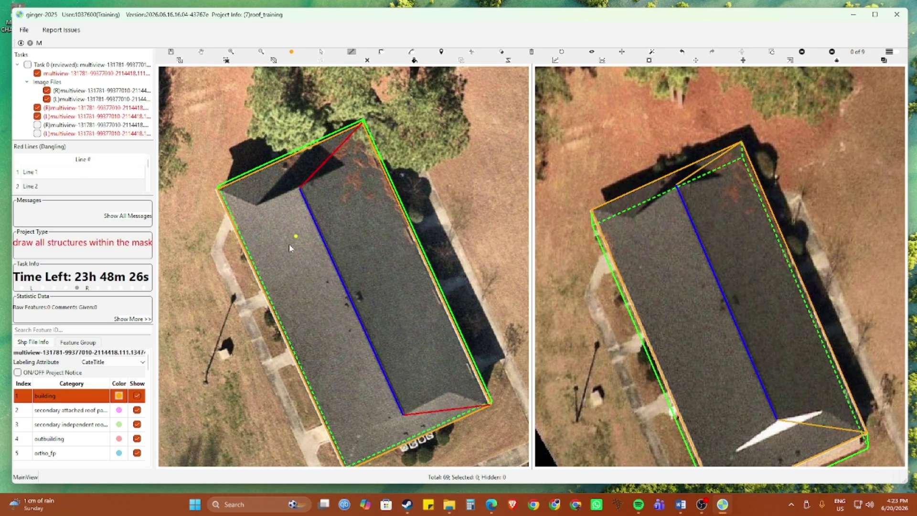
pyautogui.click(279, 164)
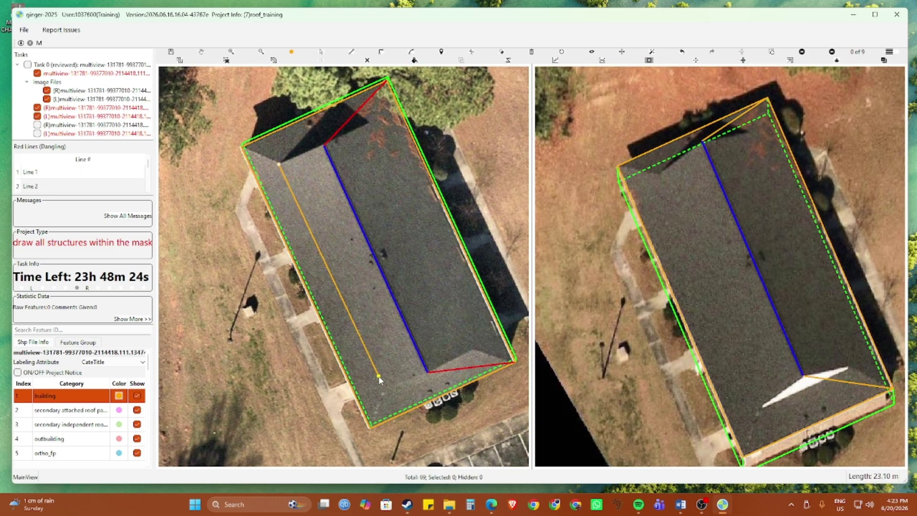
pyautogui.click(382, 388)
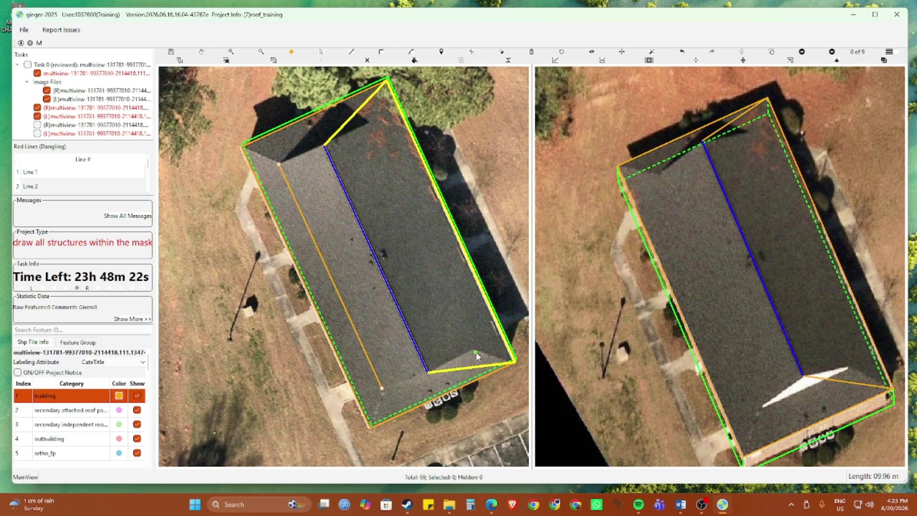
pyautogui.press('Escape')
# Step: Trace the left roof slope from the ridge's tree-side end through both left eave corners to the ridge's parking-lot end
pyautogui.moveTo(336, 267); pyautogui.dragTo(375, 297)
pyautogui.press('l')
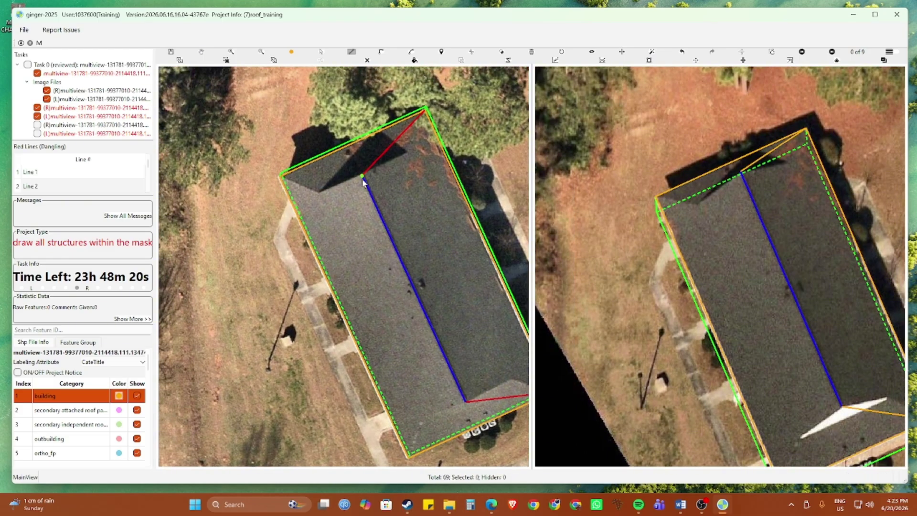
pyautogui.click(362, 176)
pyautogui.click(281, 173)
pyautogui.moveTo(381, 372); pyautogui.dragTo(342, 246)
pyautogui.click(371, 330)
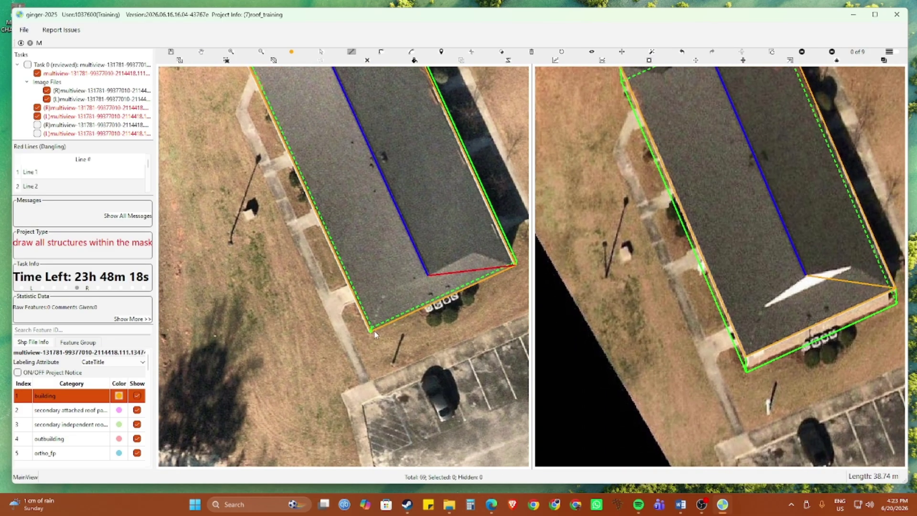
pyautogui.click(425, 277)
pyautogui.scroll(-2, 425, 276)
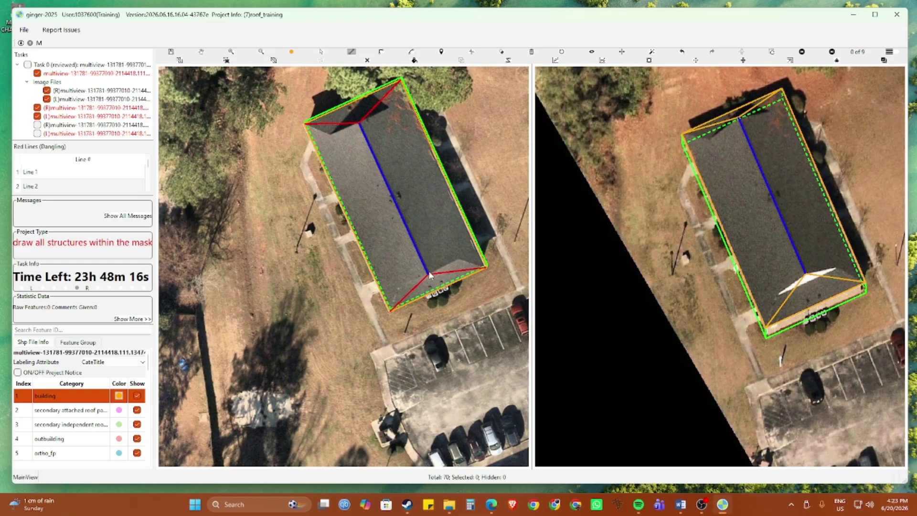
# Step: Draw the gable line across the ridge's parking-lot end, parallel to the short eave and spanning the gable's full width
pyautogui.scroll(3, 425, 276)
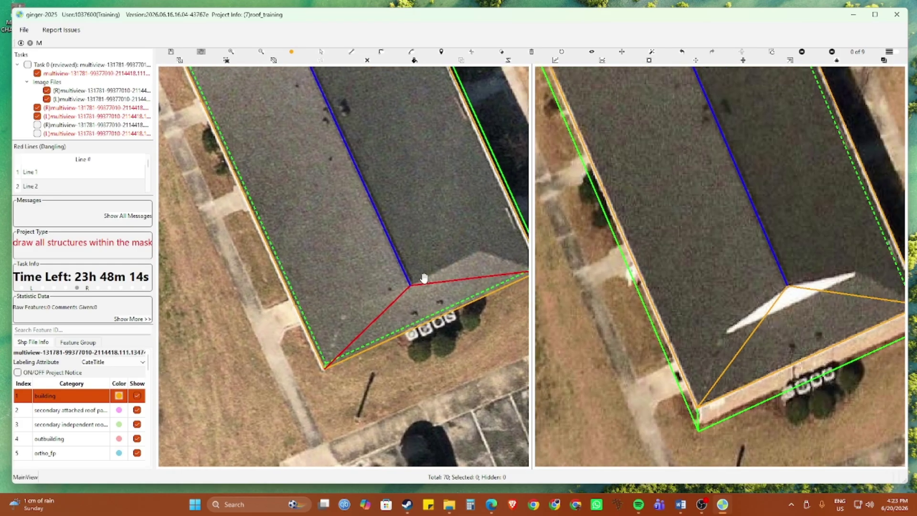
pyautogui.press('s')
pyautogui.click(477, 252)
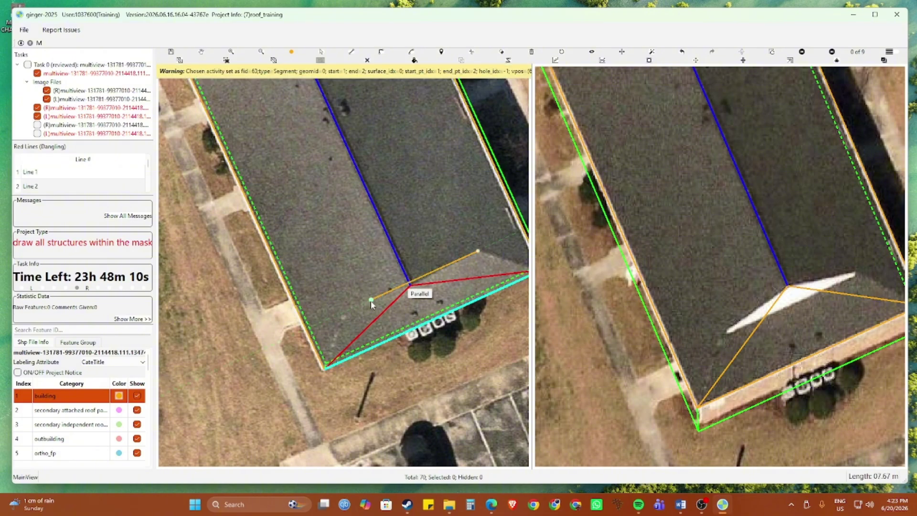
pyautogui.click(345, 311)
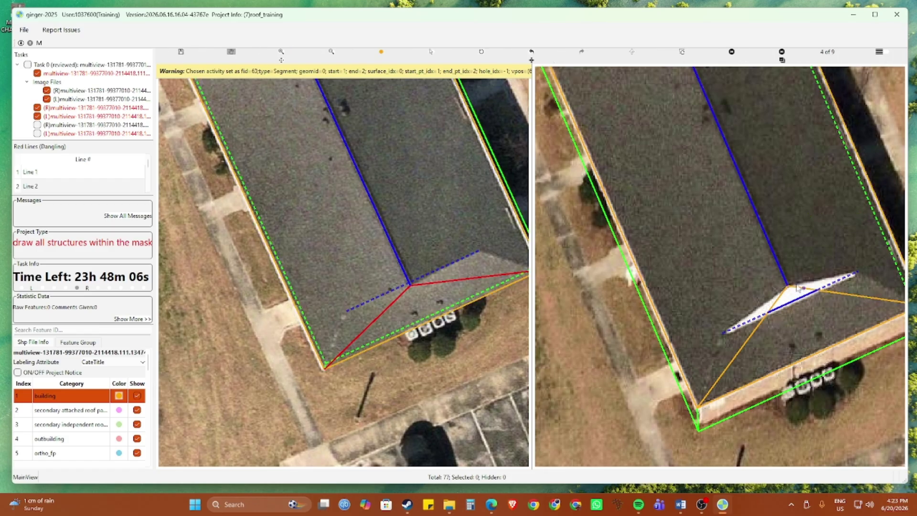
pyautogui.scroll(-2, 456, 276)
pyautogui.moveTo(358, 248); pyautogui.dragTo(365, 304)
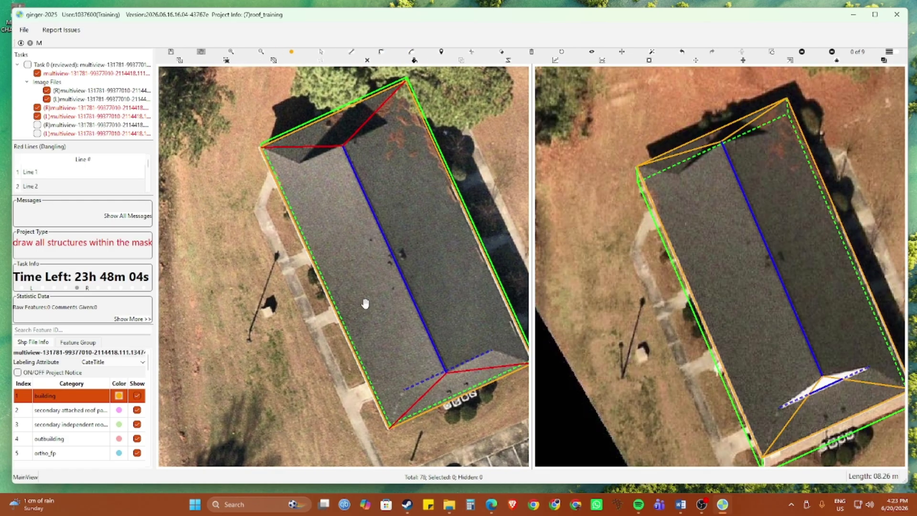
# Step: Trace a three-sided line about 59.1 m long from the gable line's left end around the tree-side gable to its right end
pyautogui.click(405, 389)
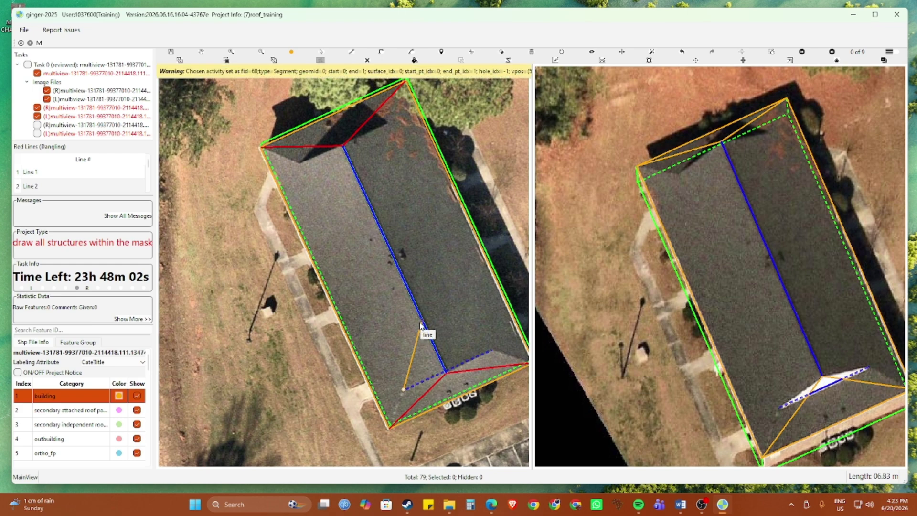
pyautogui.click(301, 169)
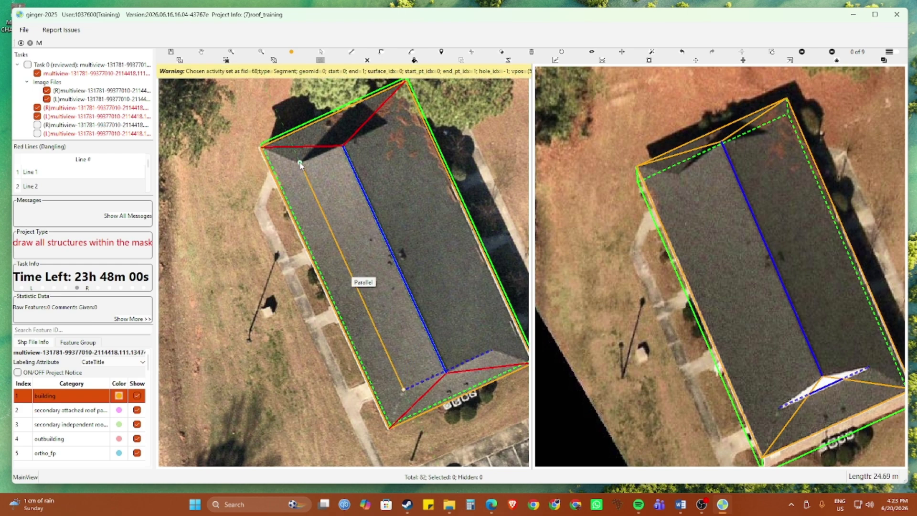
pyautogui.click(299, 162)
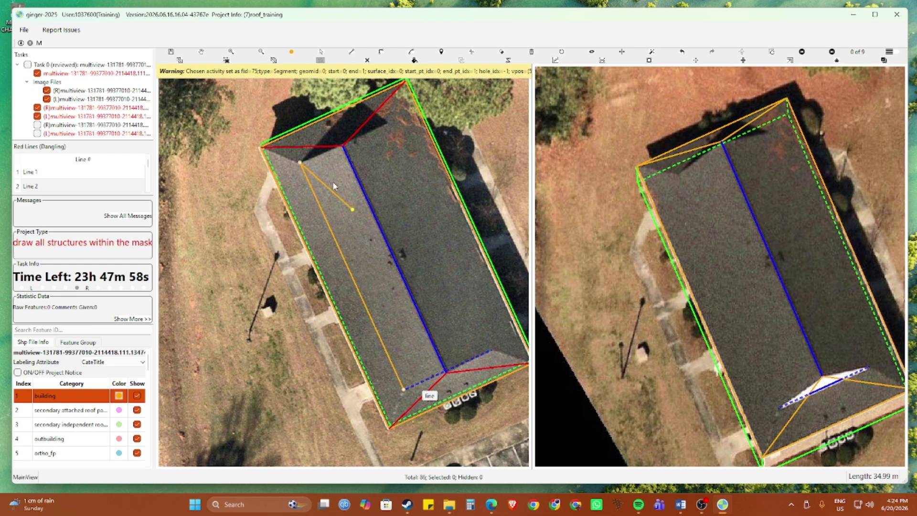
pyautogui.click(388, 122)
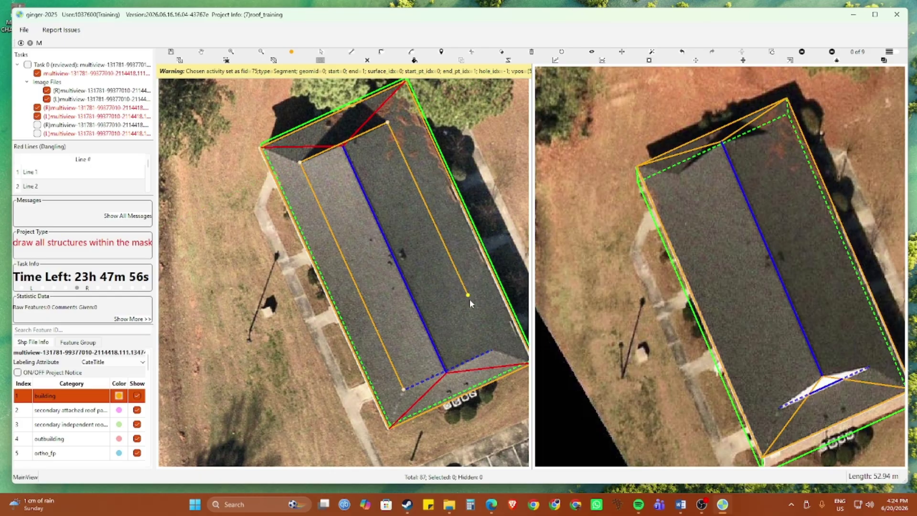
pyautogui.click(491, 349)
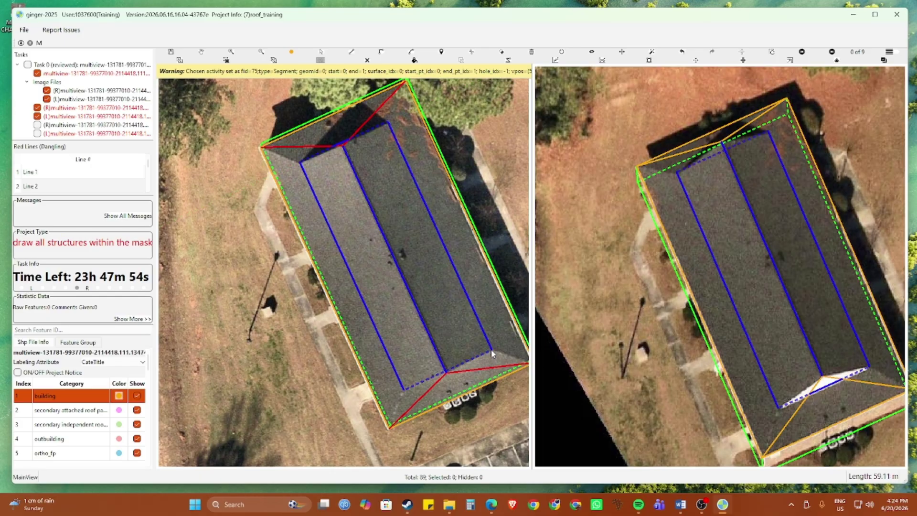
# Step: Check the three-sided line's tree-side corner in both views and delete the line
pyautogui.scroll(3, 689, 177)
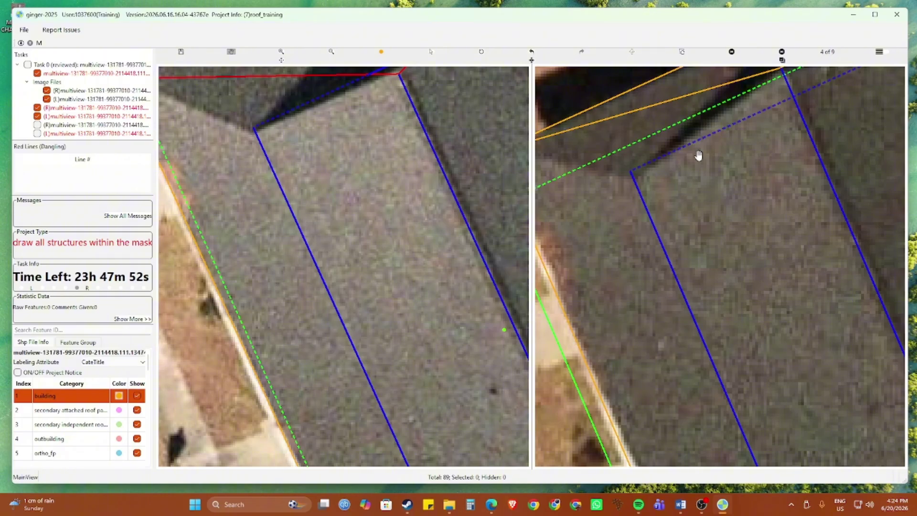
pyautogui.scroll(-3, 325, 210)
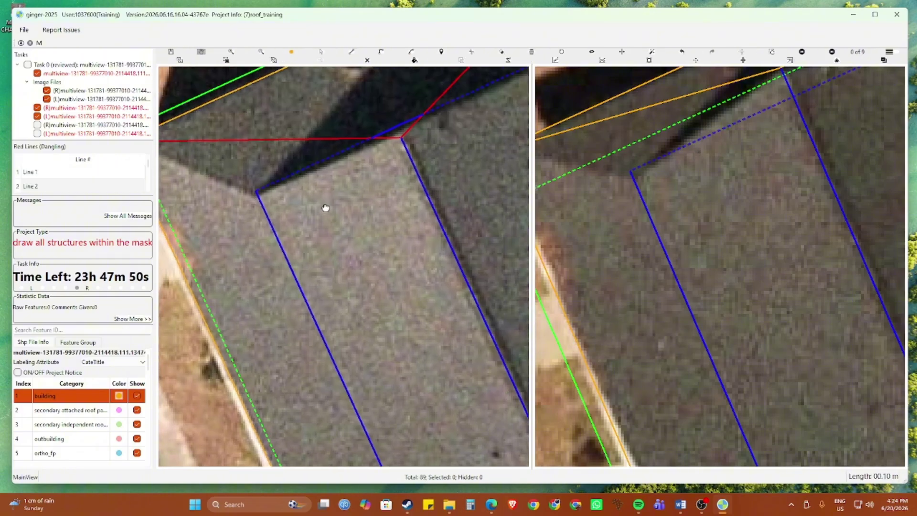
pyautogui.scroll(-1, 327, 218)
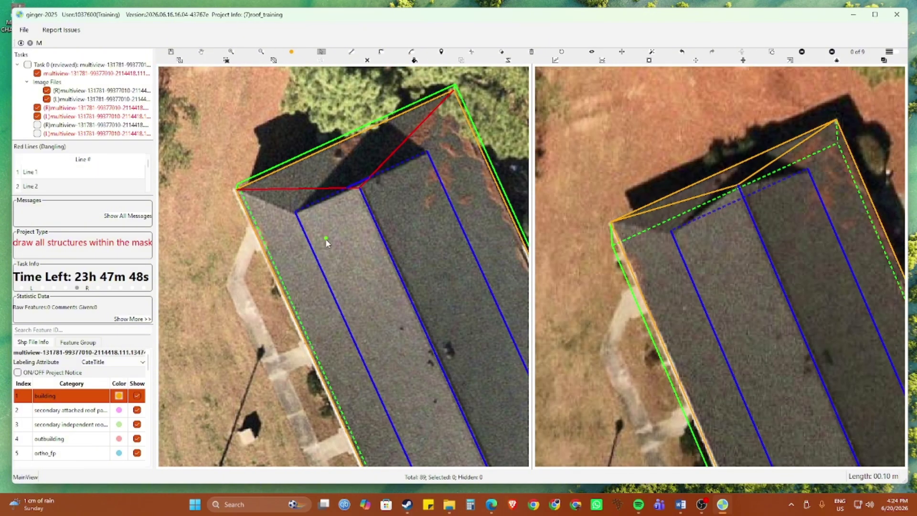
pyautogui.click(313, 252)
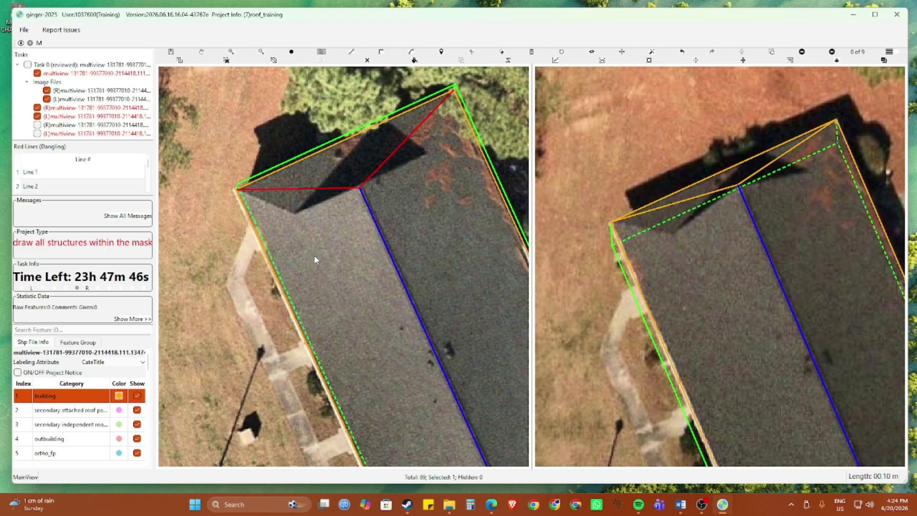
# Step: Retrace the three-sided line, about 60.6 m long, from the gable line's left end through both tree-side gable corners to its right end
pyautogui.moveTo(313, 255); pyautogui.dragTo(321, 164)
pyautogui.press('v')
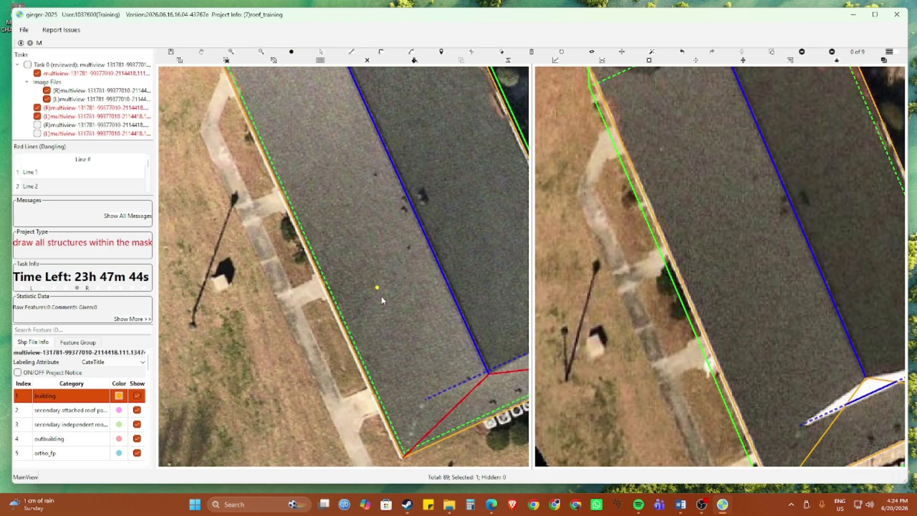
pyautogui.click(425, 398)
pyautogui.moveTo(365, 158); pyautogui.dragTo(409, 280)
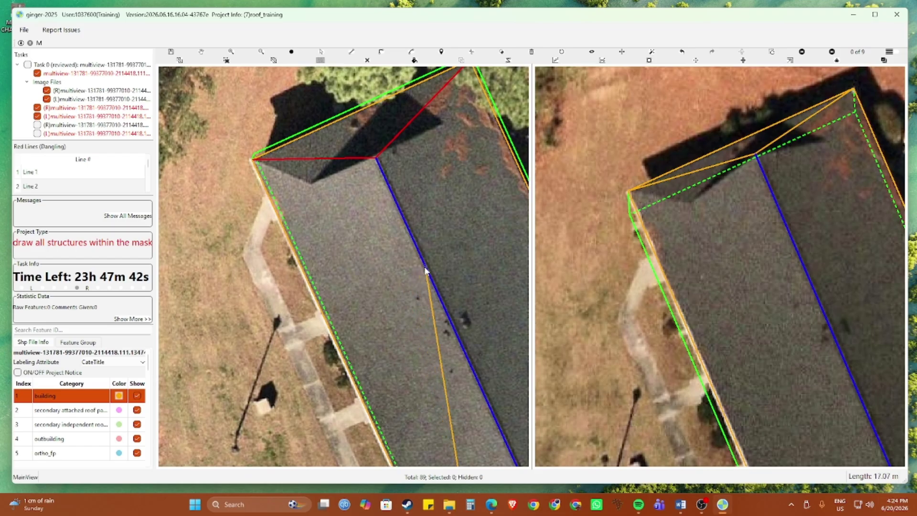
pyautogui.click(425, 268)
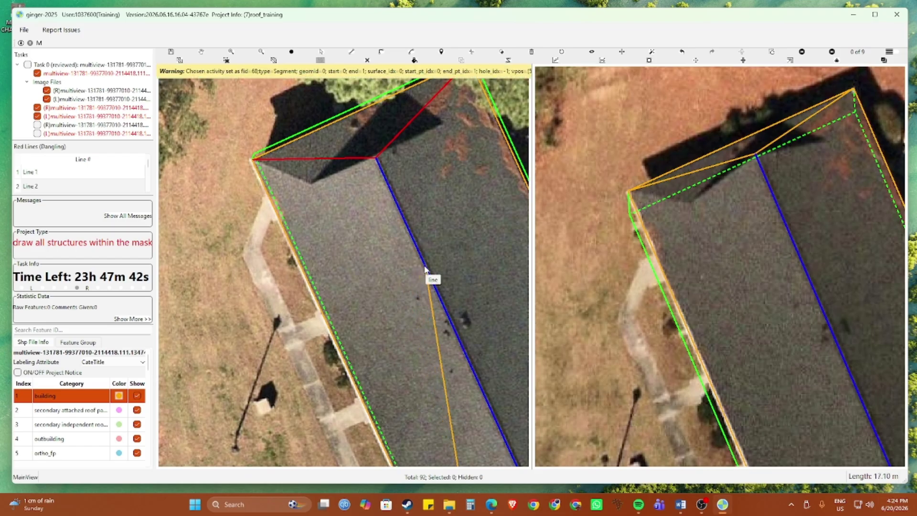
pyautogui.click(312, 185)
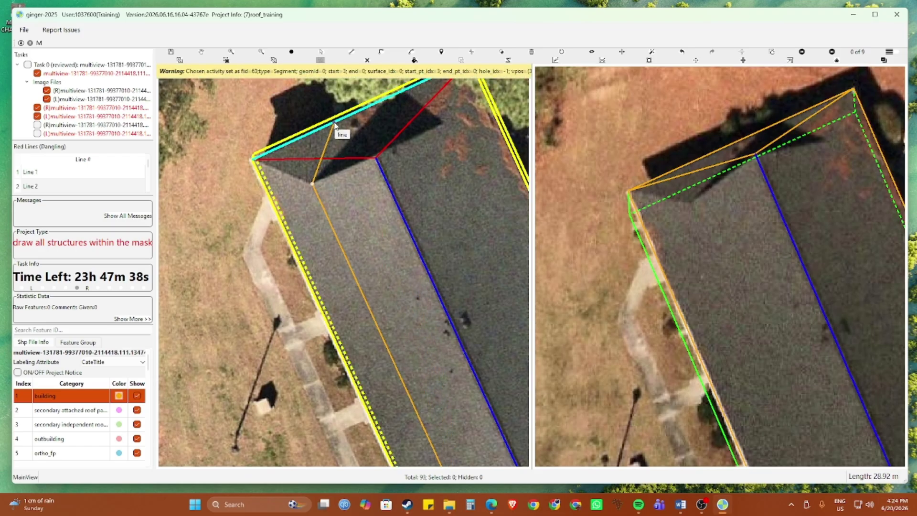
pyautogui.click(443, 124)
pyautogui.scroll(-2, 454, 180)
pyautogui.moveTo(514, 259); pyautogui.dragTo(424, 179)
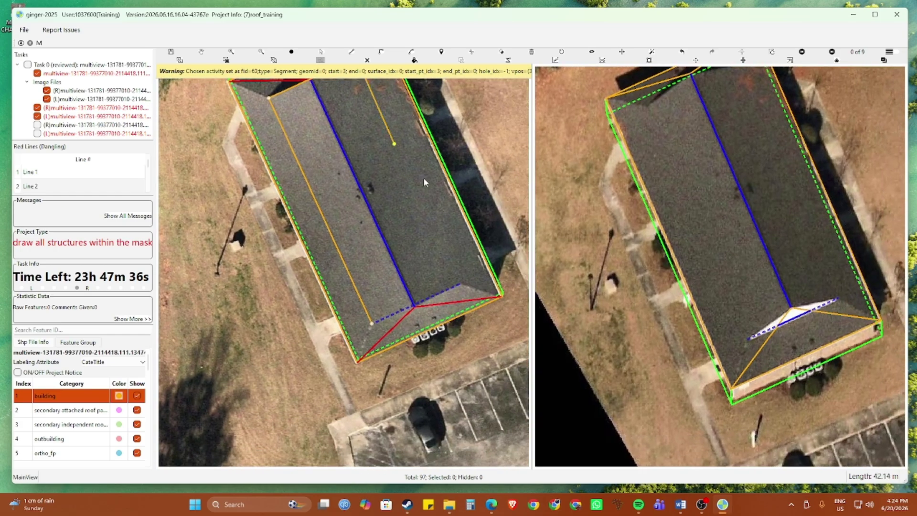
pyautogui.doubleClick(458, 282)
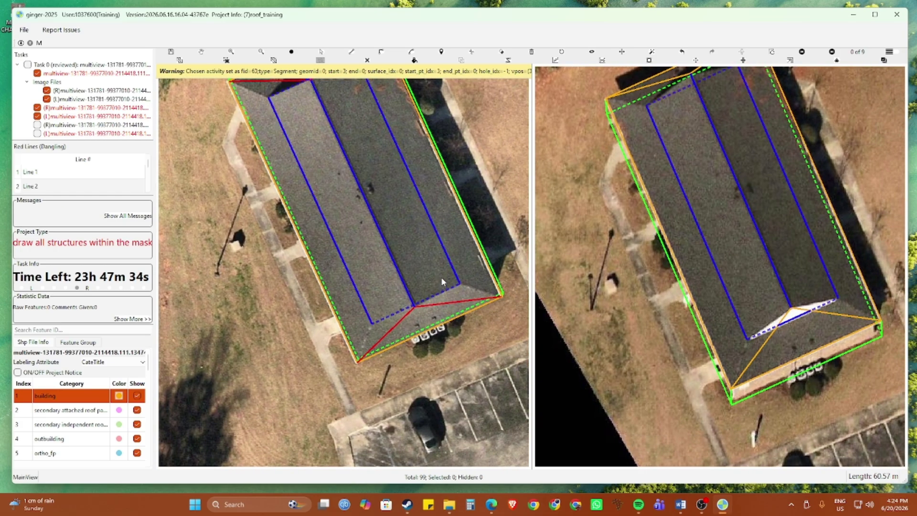
# Step: Check the new line's fit in both views and bend the two tree-side slope lines onto the left and right gable corners
pyautogui.scroll(-1, 442, 276)
pyautogui.scroll(3, 675, 172)
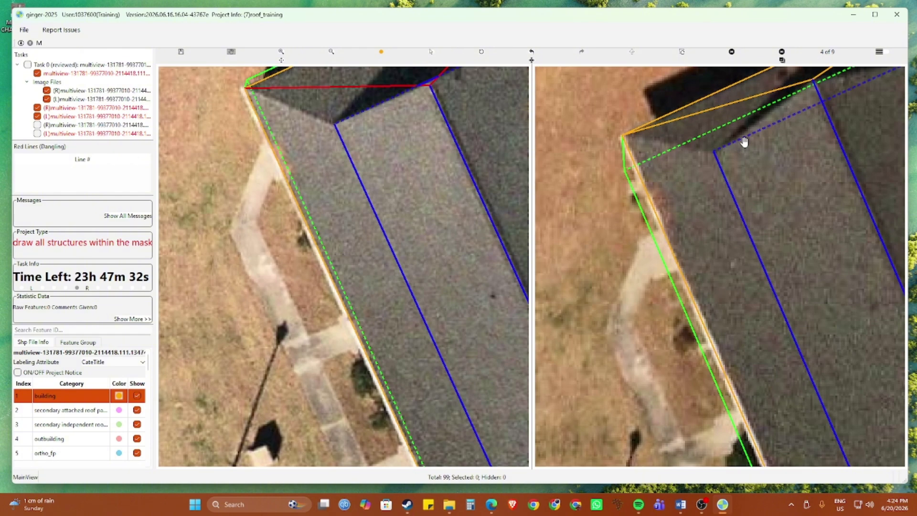
pyautogui.scroll(-3, 744, 141)
pyautogui.scroll(-2, 334, 217)
pyautogui.scroll(2, 330, 225)
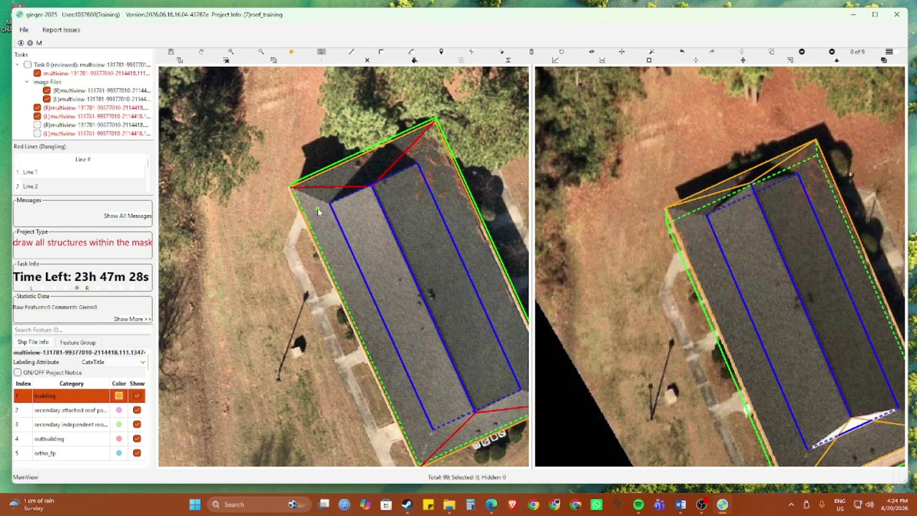
pyautogui.click(330, 189)
pyautogui.moveTo(330, 188); pyautogui.dragTo(332, 210)
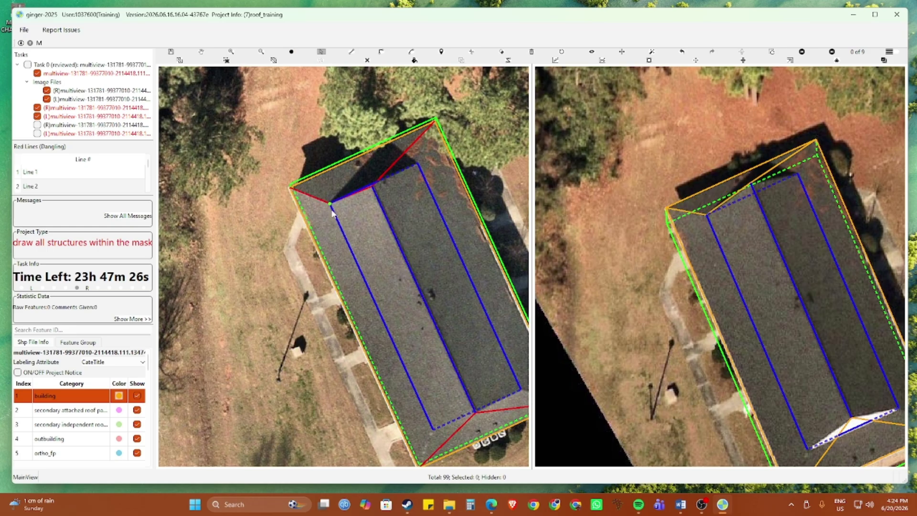
pyautogui.scroll(2, 429, 178)
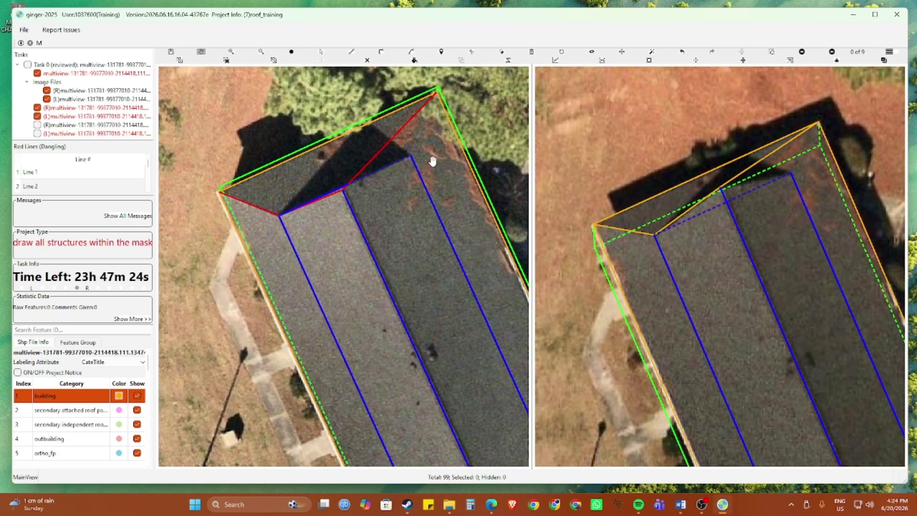
pyautogui.click(429, 156)
pyautogui.moveTo(403, 135); pyautogui.dragTo(356, 31)
# Step: Bend the two slope lines at the parking-lot end onto the left and right ends of the gable line
pyautogui.scroll(-2, 421, 180)
pyautogui.scroll(4, 355, 223)
pyautogui.click(353, 258)
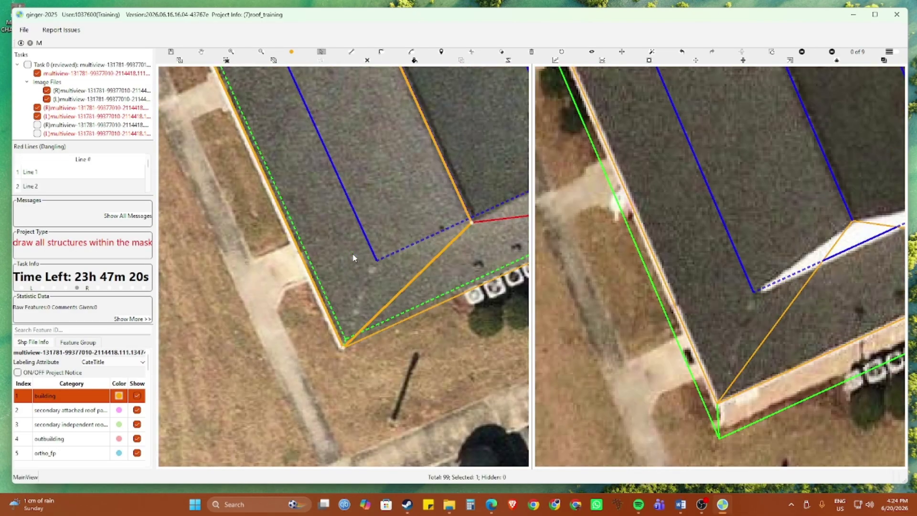
pyautogui.moveTo(406, 292); pyautogui.dragTo(378, 260)
pyautogui.scroll(-2, 378, 260)
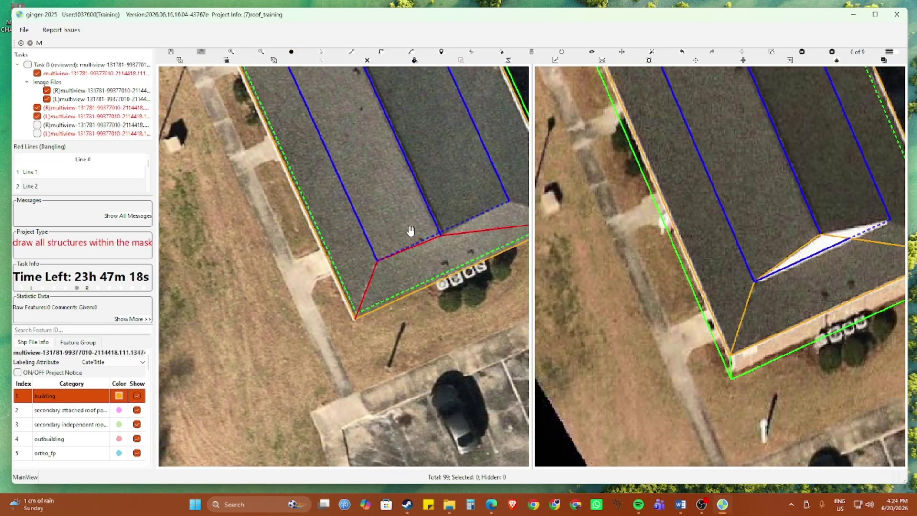
pyautogui.press('s')
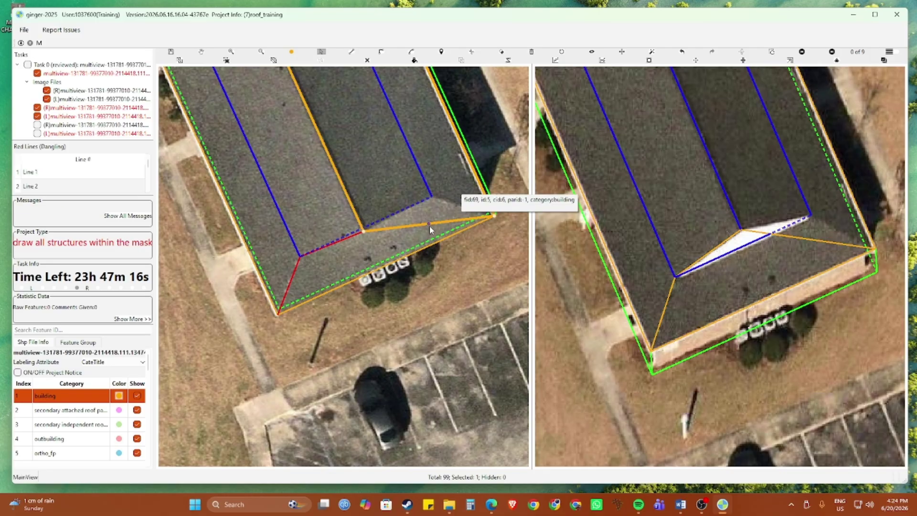
pyautogui.moveTo(429, 224); pyautogui.dragTo(432, 206)
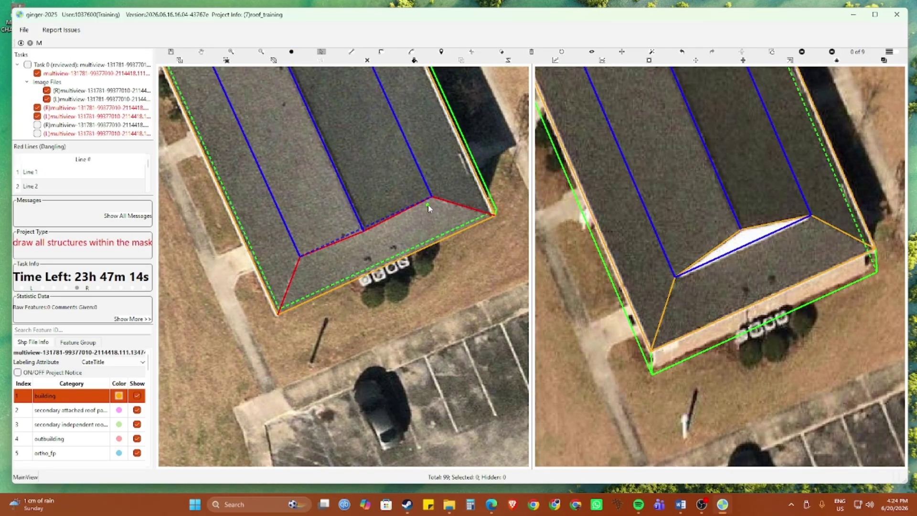
# Step: Examine how the completed roof lines fit the building in comparison images 5 and 7
pyautogui.scroll(-4, 428, 205)
pyautogui.scroll(-1, 509, 207)
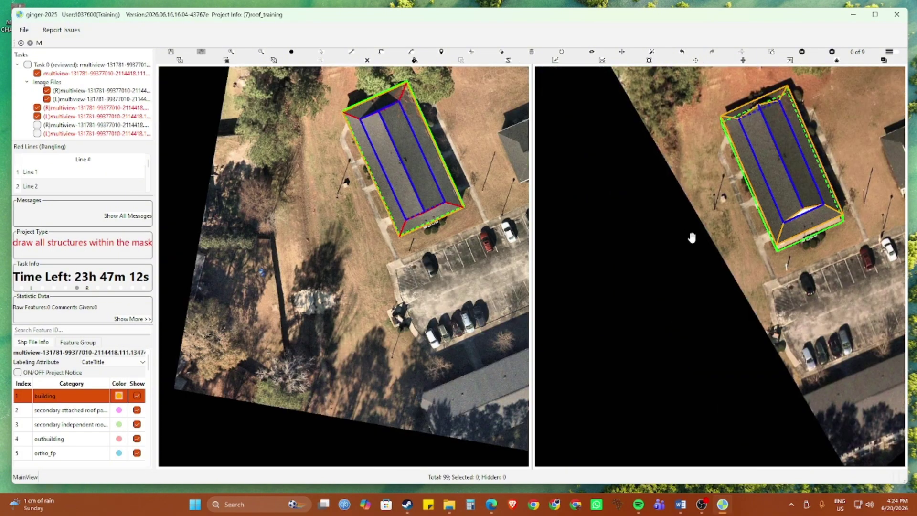
pyautogui.scroll(3, 736, 206)
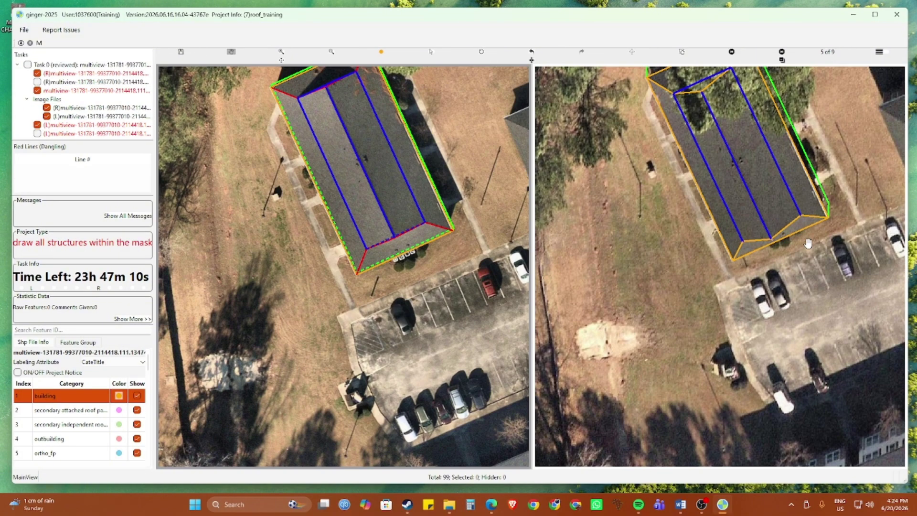
pyautogui.scroll(1, 789, 253)
pyautogui.press('Right')
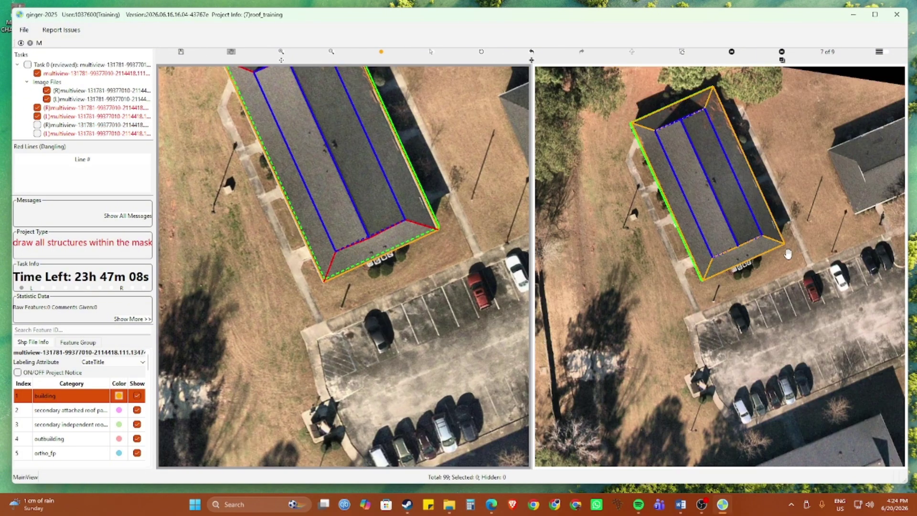
# Step: Cycle through all the comparison images and examine how the roof, guide and footprint lines fit the building
pyautogui.press('Right')
pyautogui.press('Right')
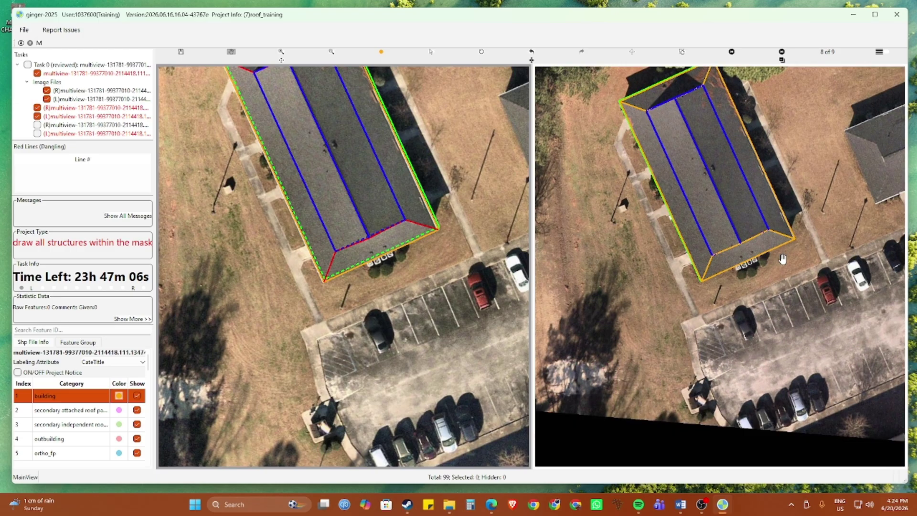
pyautogui.press('Right')
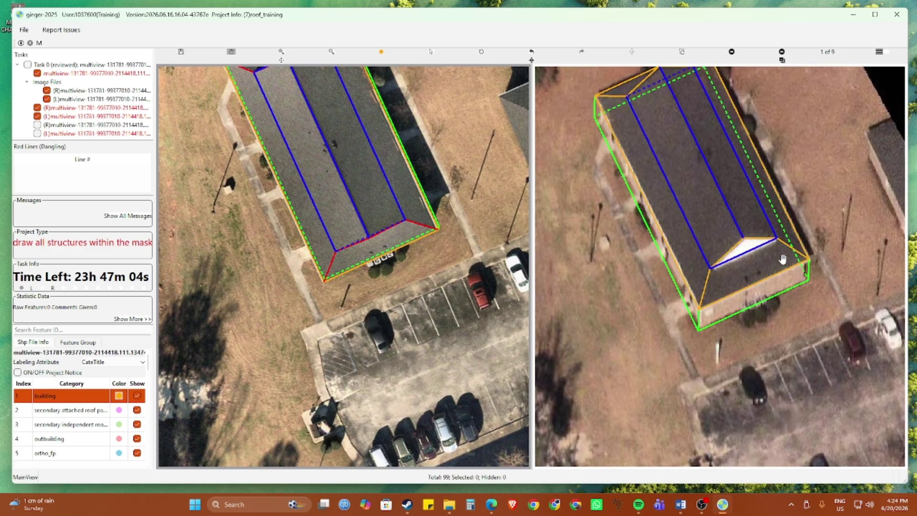
pyautogui.press('Right')
pyautogui.press('Right')
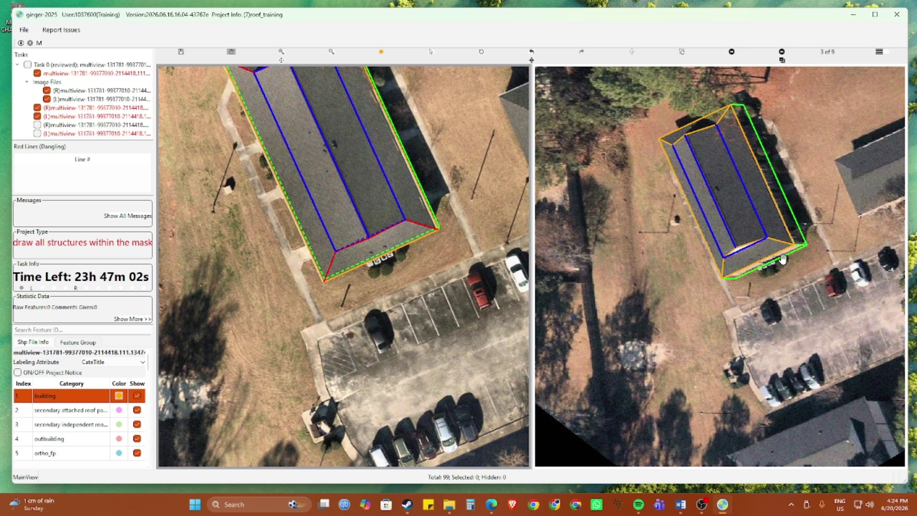
pyautogui.press('Right')
pyautogui.press('Right')
pyautogui.press('Right')
pyautogui.press('Right')
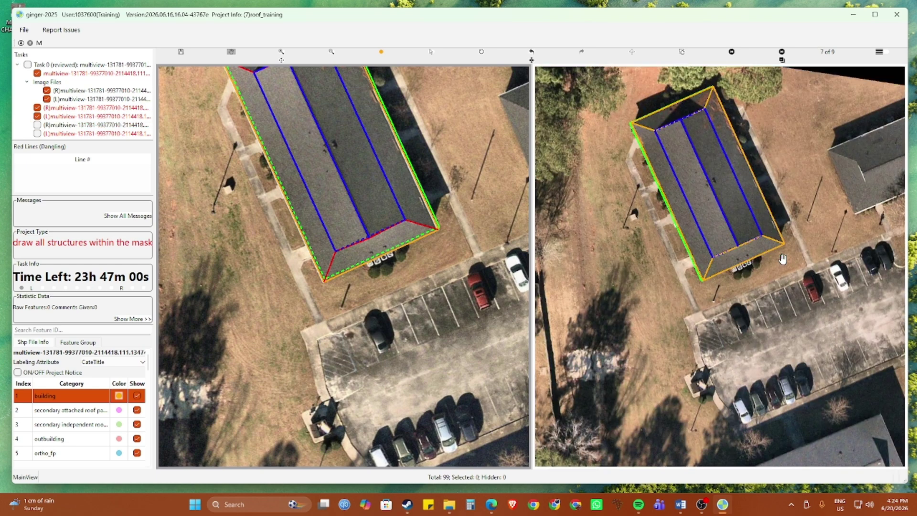
pyautogui.press('Right')
pyautogui.press('Right')
pyautogui.press('Right')
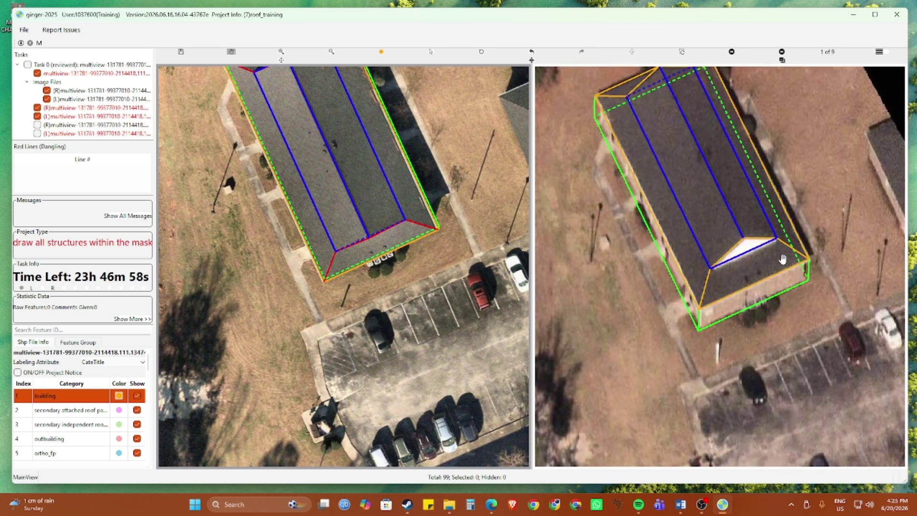
# Step: Clear the blue guide lines from the roof and swap the two stereo images between the views
pyautogui.scroll(-1, 414, 253)
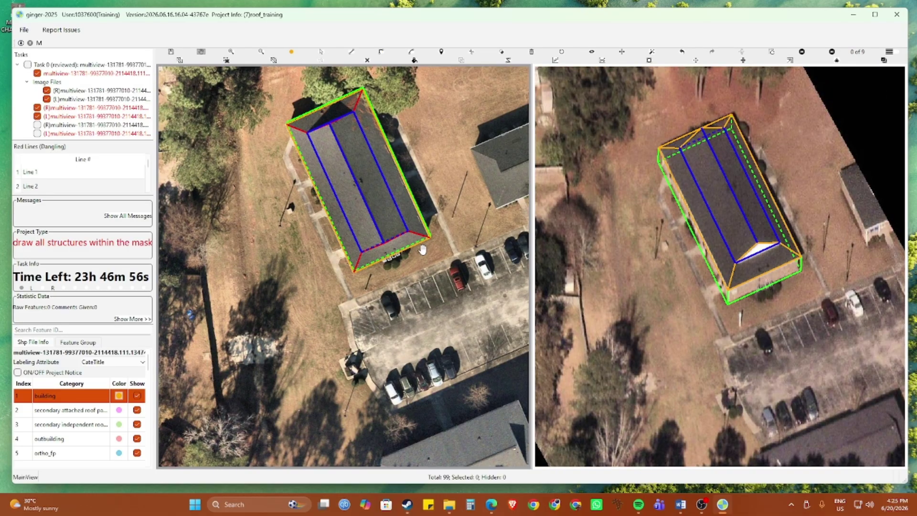
pyautogui.click(367, 61)
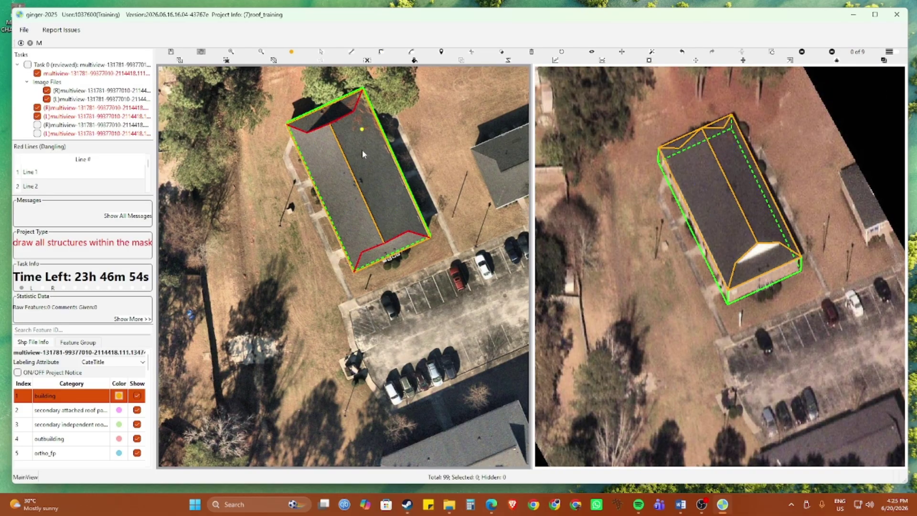
pyautogui.moveTo(364, 209); pyautogui.dragTo(423, 196)
pyautogui.scroll(3, 399, 252)
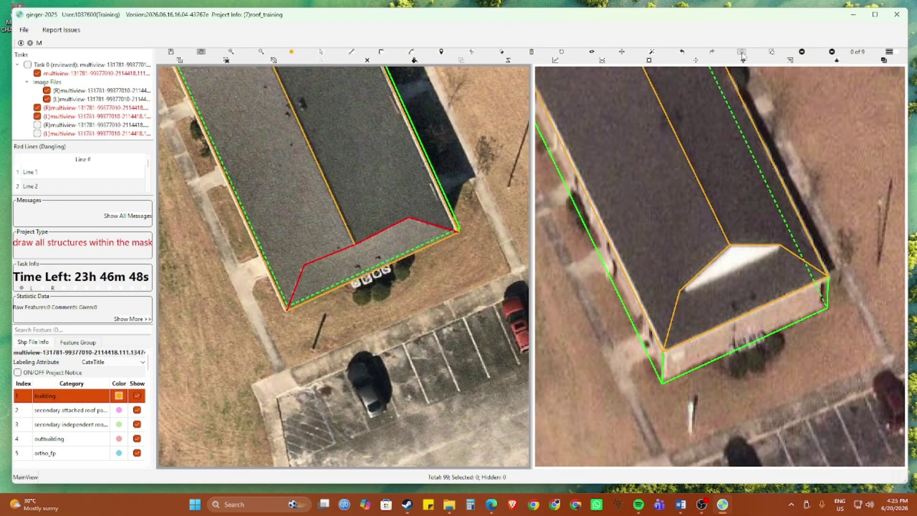
pyautogui.click(741, 52)
# Step: Trace the parking-lot end's triangular gable face across its two base corners, closing it at the ridge end
pyautogui.scroll(3, 378, 323)
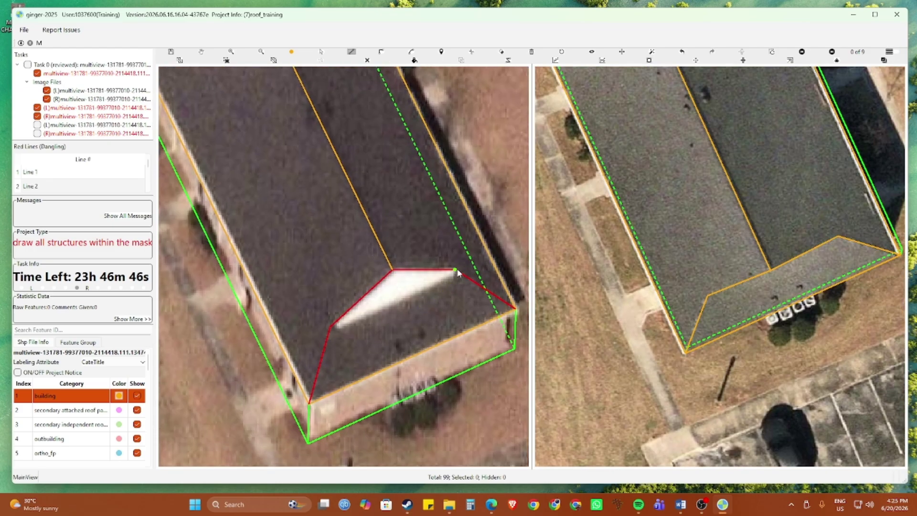
pyautogui.click(455, 270)
pyautogui.click(331, 326)
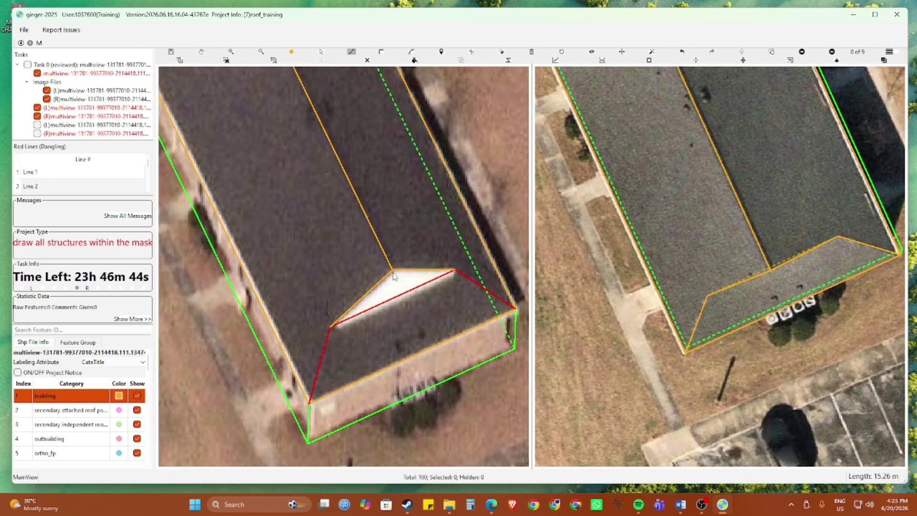
# Step: Trace the four-sided slope face below the parking-lot gable through both gable base corners and both eave corners
pyautogui.click(455, 269)
pyautogui.click(330, 326)
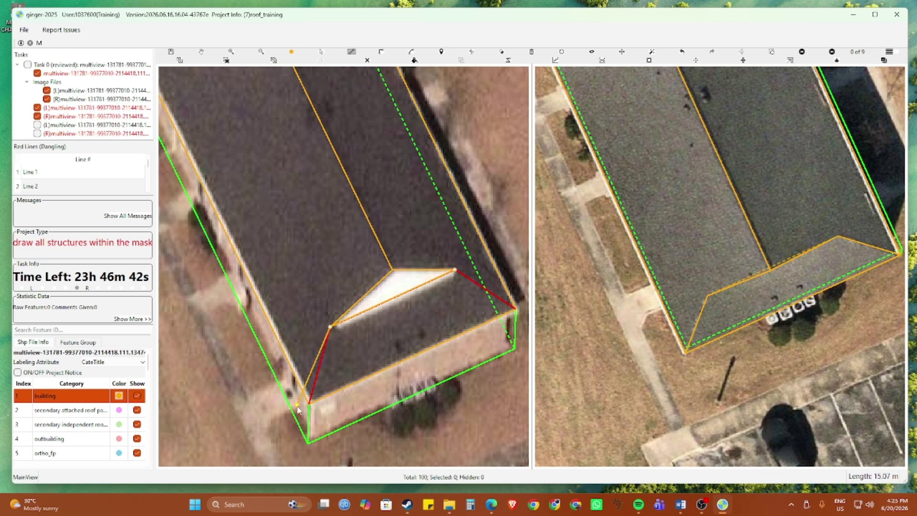
pyautogui.click(310, 403)
pyautogui.click(516, 308)
pyautogui.click(455, 271)
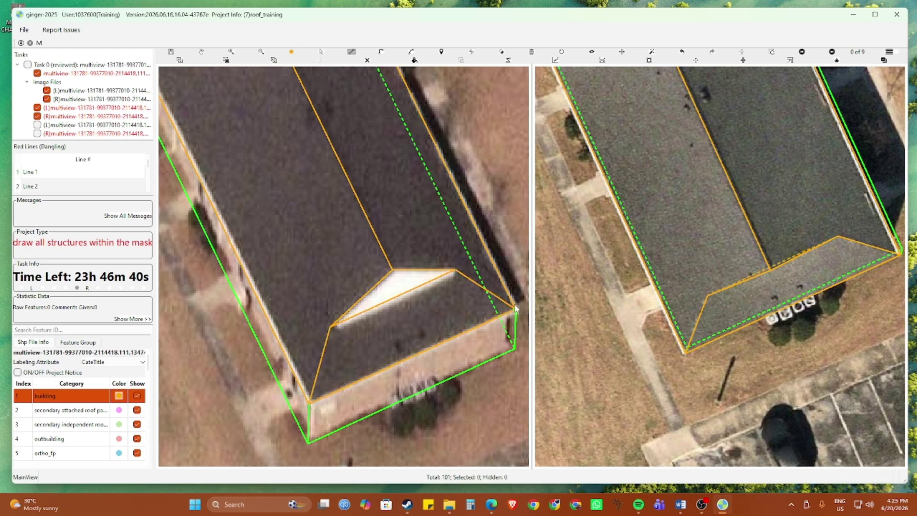
pyautogui.press('Escape')
# Step: Trace the tree-side triangular gable face from its base line, about 9.1 m long, up to the ridge end
pyautogui.scroll(-2, 469, 278)
pyautogui.moveTo(361, 212); pyautogui.dragTo(392, 301)
pyautogui.press('l')
pyautogui.click(302, 184)
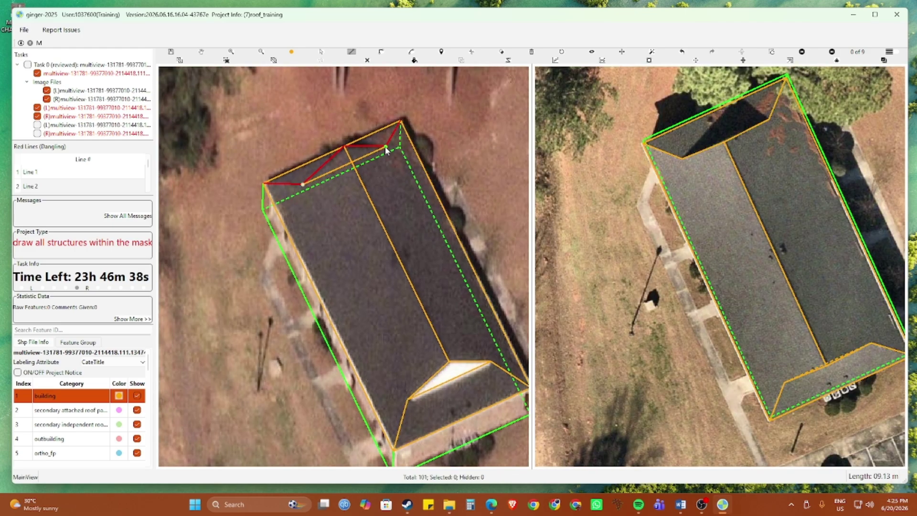
pyautogui.click(385, 146)
pyautogui.click(344, 147)
pyautogui.rightClick(344, 147)
# Step: Trace the tree-side slope face between the gable base line and the two outer eave corners
pyautogui.click(400, 121)
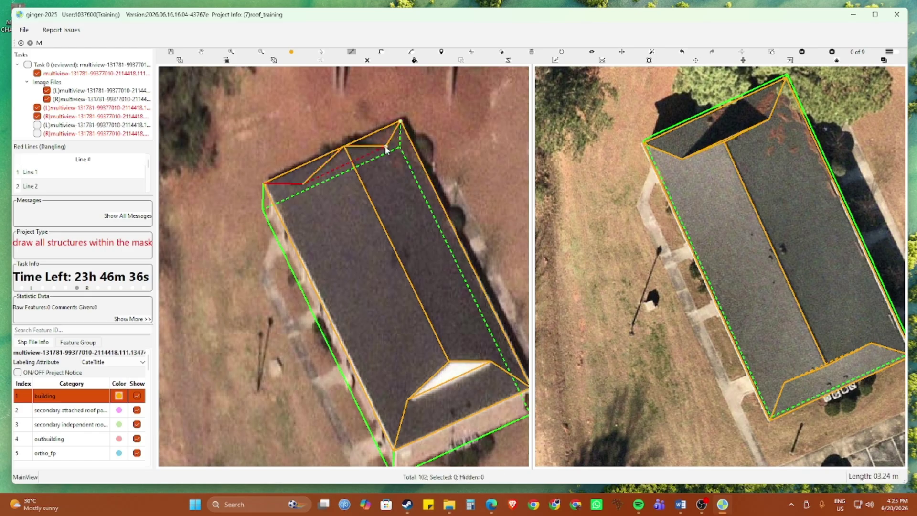
pyautogui.click(385, 146)
pyautogui.click(264, 185)
pyautogui.rightClick(265, 186)
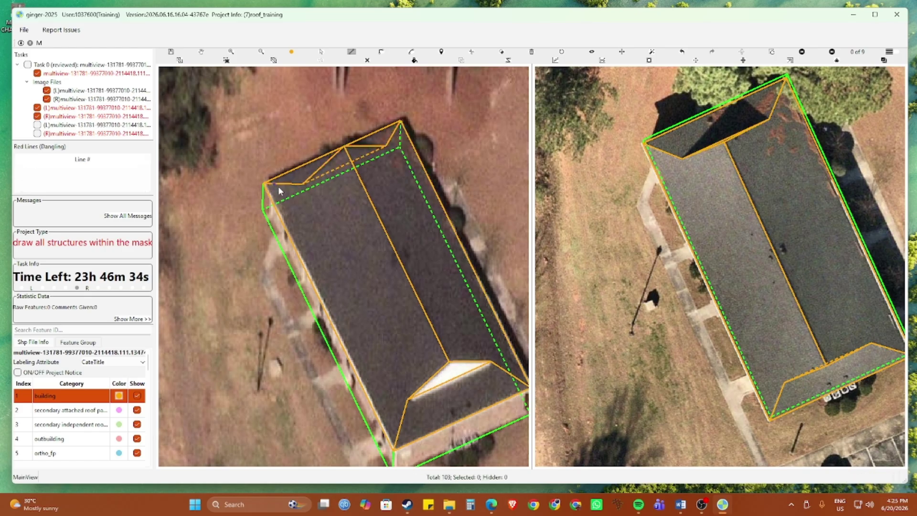
pyautogui.press('Escape')
# Step: Draw a blue guide line down the end wall beside the parking-lot end's road-side corner, from eave to footprint
pyautogui.scroll(-2, 281, 191)
pyautogui.scroll(1, 377, 338)
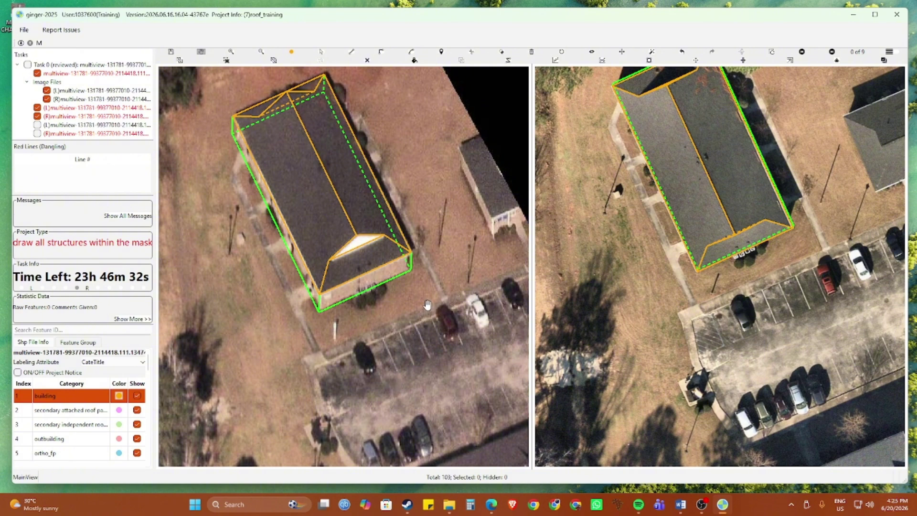
pyautogui.scroll(2, 425, 303)
pyautogui.scroll(5, 424, 302)
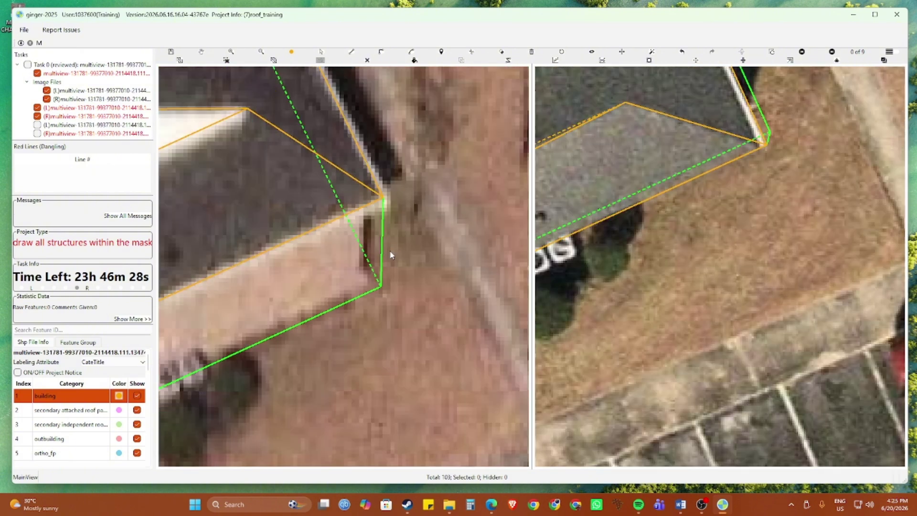
pyautogui.click(365, 207)
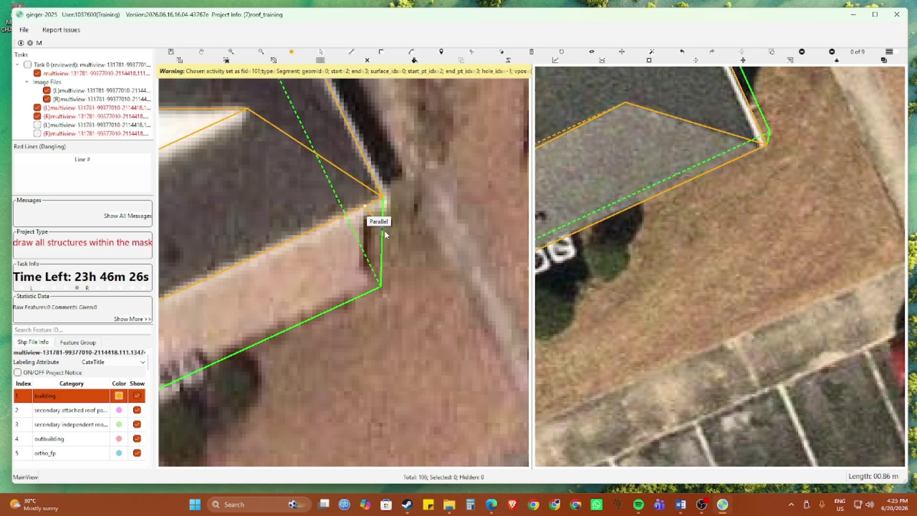
pyautogui.click(364, 292)
pyautogui.scroll(-2, 366, 292)
pyautogui.scroll(-2, 368, 293)
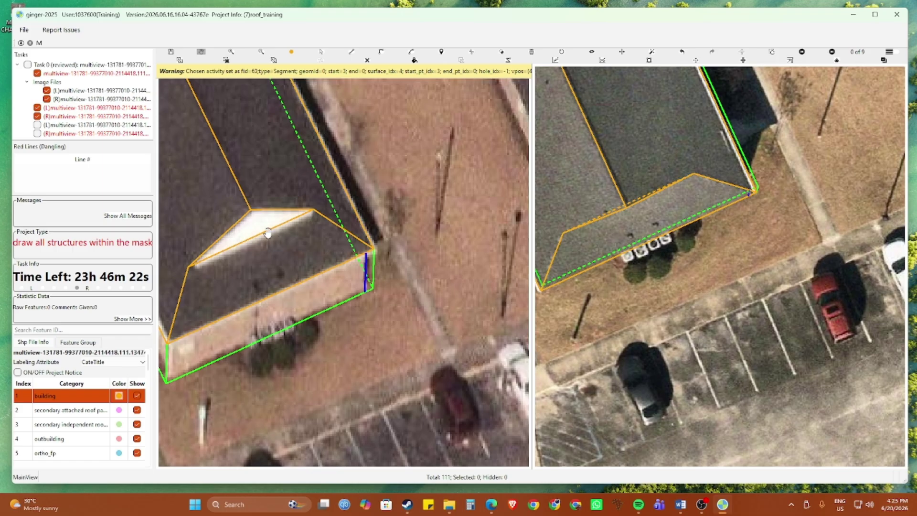
# Step: Adjust the blue wall guide line to the building's wall corner, checking its position in comparison image 5
pyautogui.moveTo(285, 237); pyautogui.dragTo(311, 271)
pyautogui.scroll(2, 456, 302)
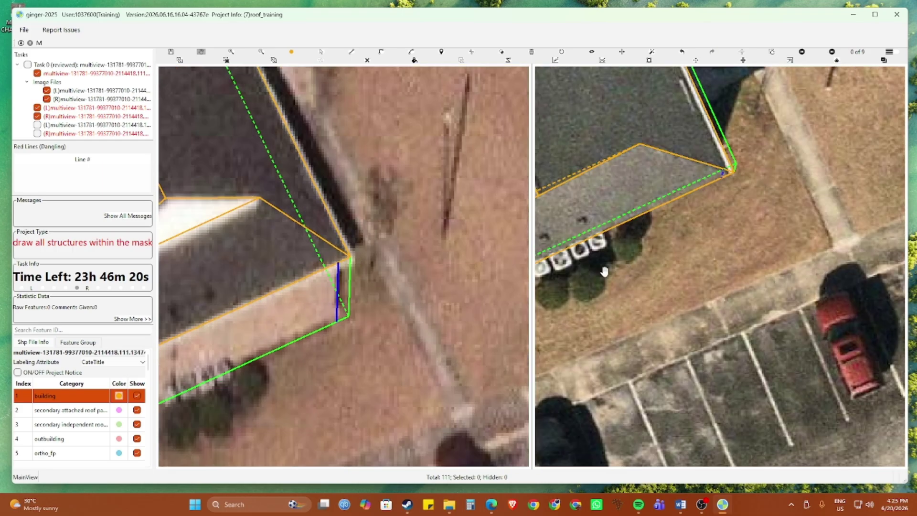
pyautogui.scroll(-2, 632, 268)
pyautogui.press('Right')
pyautogui.scroll(4, 770, 220)
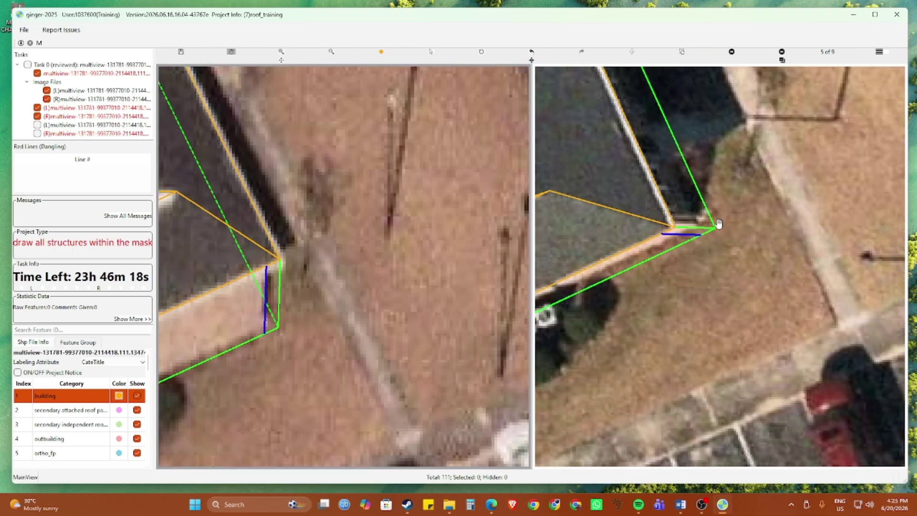
pyautogui.moveTo(667, 229); pyautogui.dragTo(667, 228)
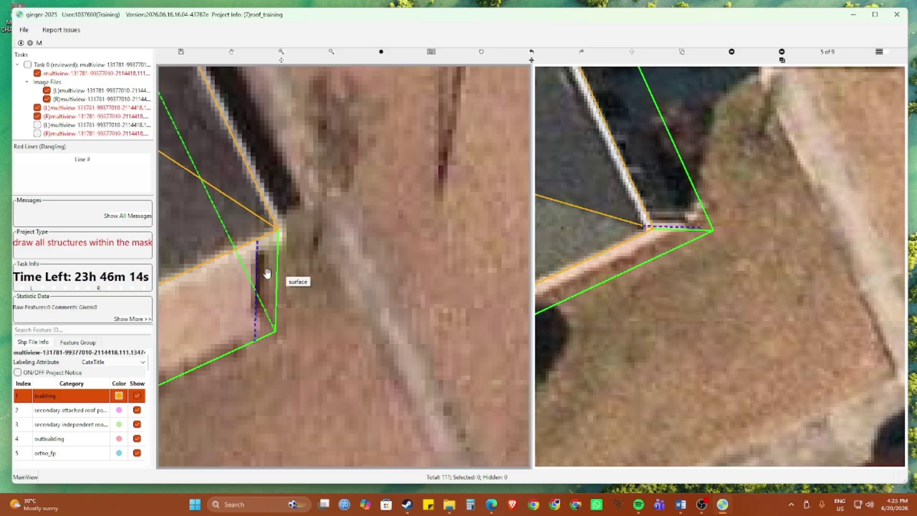
pyautogui.moveTo(266, 270); pyautogui.dragTo(294, 286)
pyautogui.scroll(-3, 256, 281)
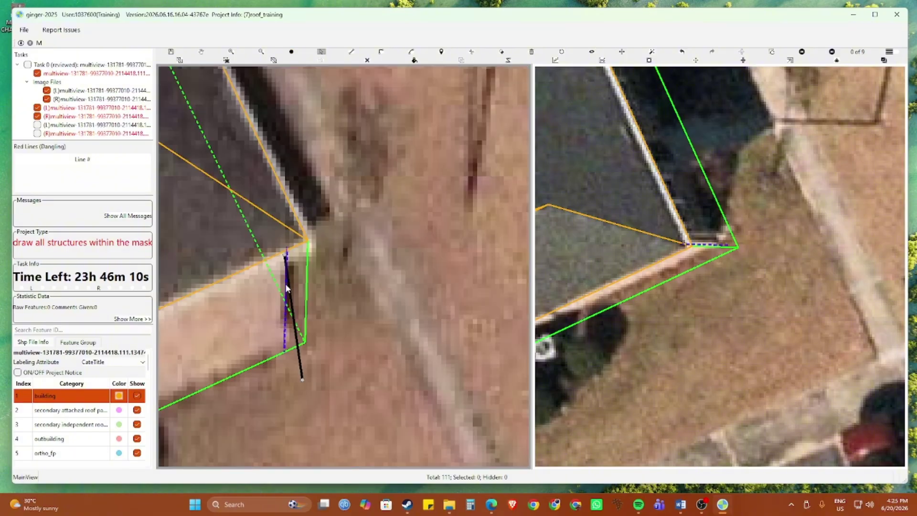
pyautogui.moveTo(263, 291); pyautogui.dragTo(247, 305)
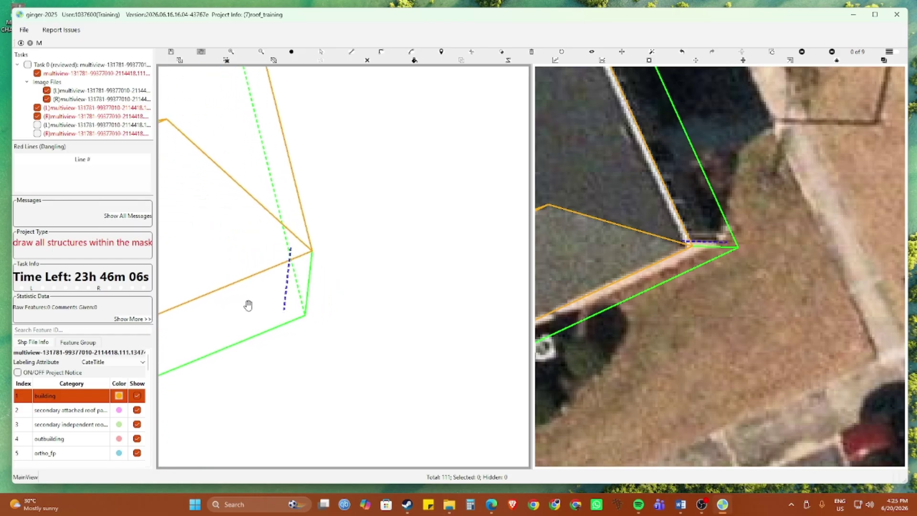
# Step: Draw a corner feature from the eave corner along the wall guide line to the footprint corner
pyautogui.press('c')
pyautogui.click(311, 250)
pyautogui.click(291, 246)
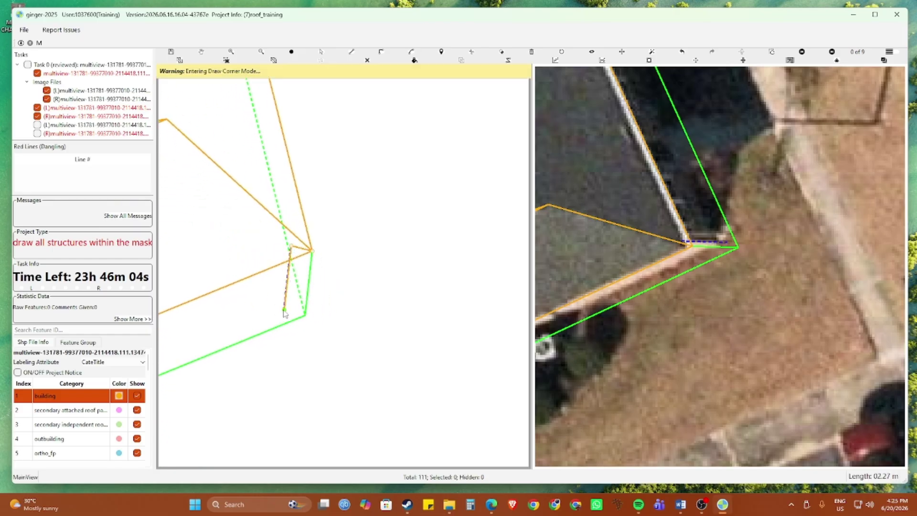
pyautogui.click(306, 316)
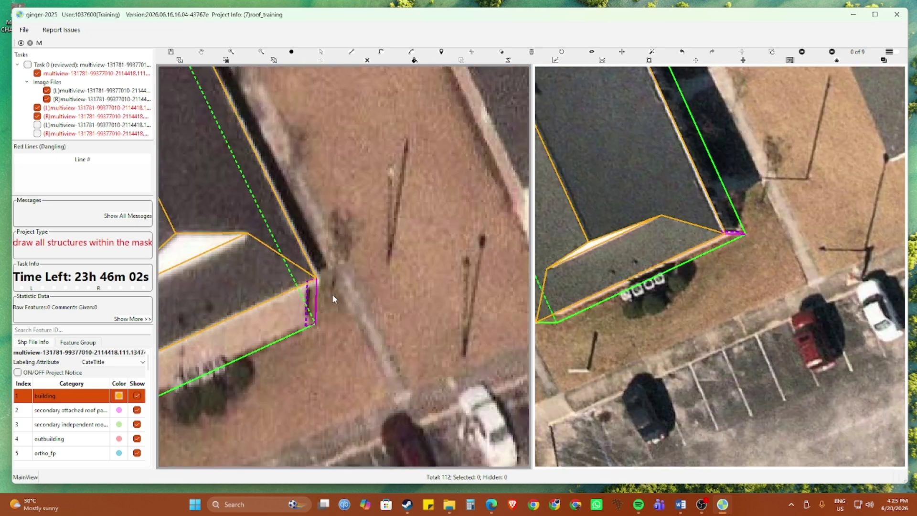
# Step: Select all of the building's roof, footprint and corner features together, clear the selection and save the work
pyautogui.scroll(-5, 333, 295)
pyautogui.press('s')
pyautogui.moveTo(189, 129); pyautogui.dragTo(369, 341)
pyautogui.press('Escape')
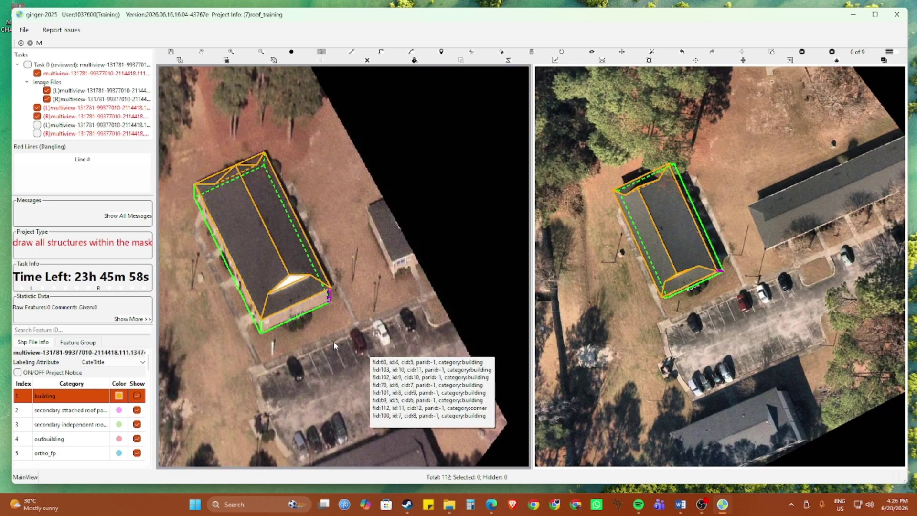
pyautogui.hotkey('ctrl', 's')
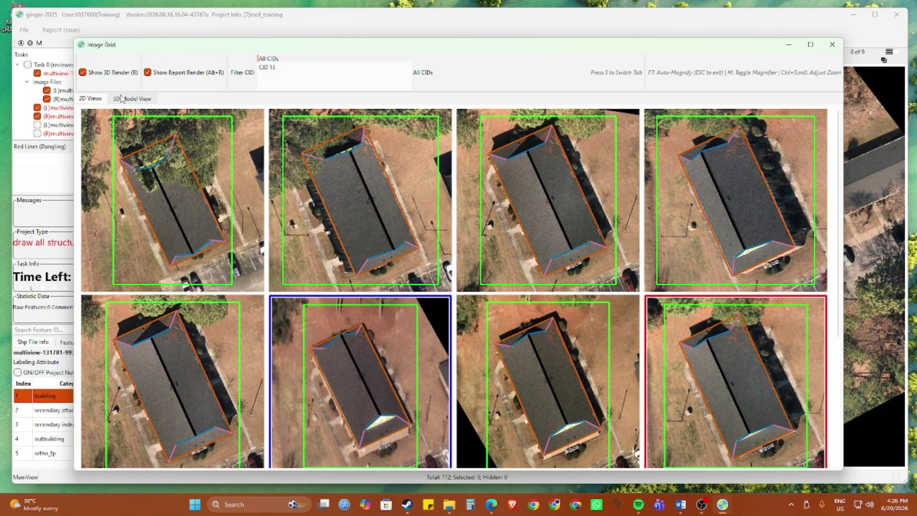
# Step: Inspect the finished roof in the image grid's rotatable 3D model and close the grid
pyautogui.click(135, 100)
pyautogui.moveTo(361, 211); pyautogui.dragTo(462, 337)
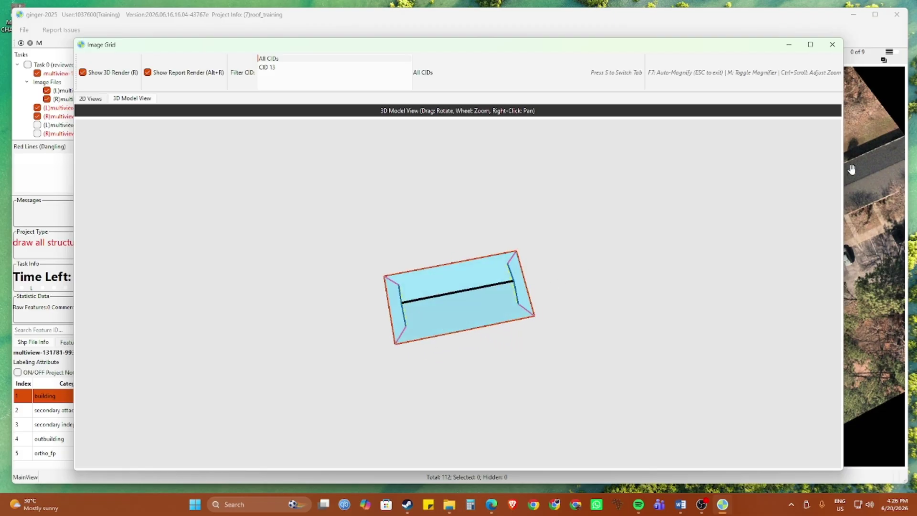
pyautogui.click(833, 45)
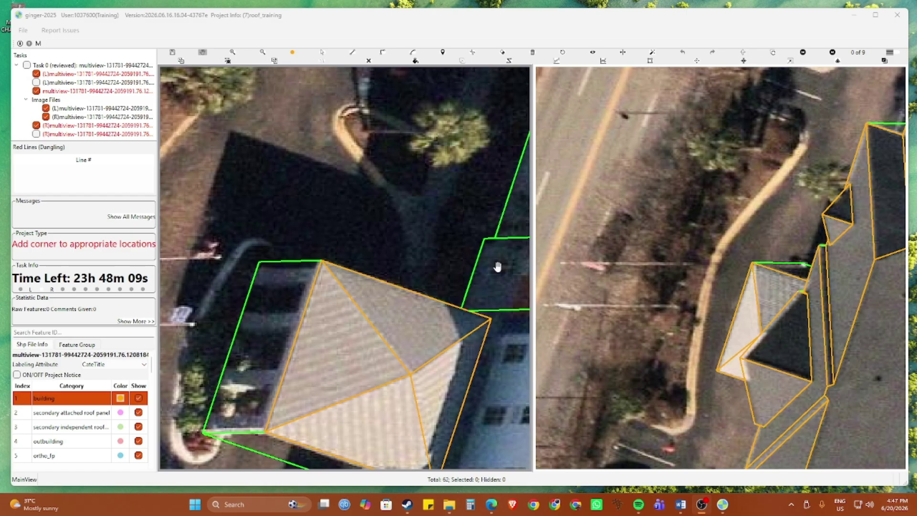
# Step: Examine the pyramid-roofed section's eave corner and shadowed walls in both stereo images of the corner-placement task
pyautogui.scroll(-1, 479, 266)
pyautogui.moveTo(454, 242); pyautogui.dragTo(340, 268)
pyautogui.scroll(-1, 343, 266)
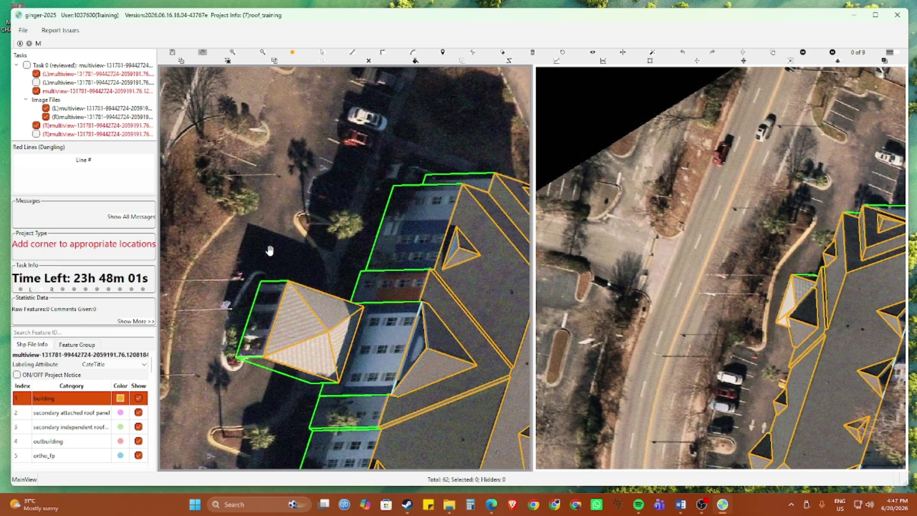
pyautogui.moveTo(288, 249); pyautogui.dragTo(331, 279)
pyautogui.scroll(1, 330, 305)
pyautogui.scroll(-1, 334, 305)
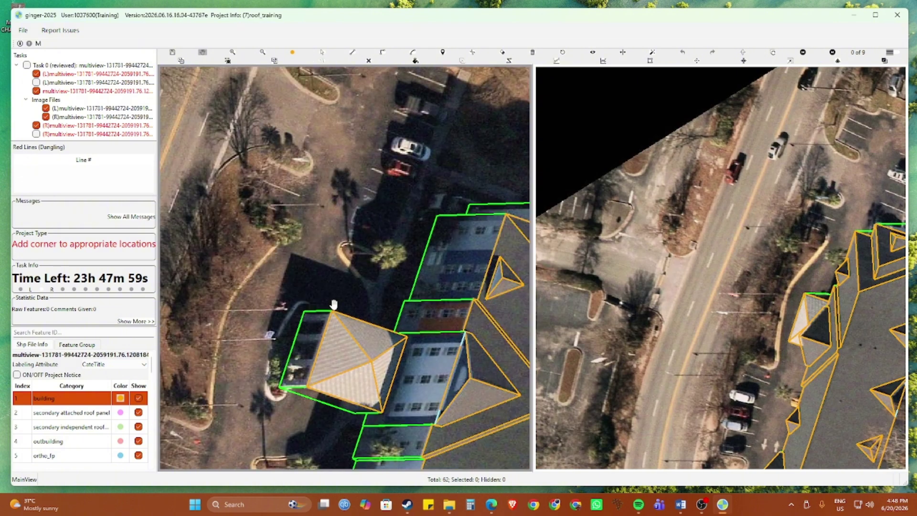
pyautogui.scroll(1, 350, 298)
pyautogui.scroll(1, 301, 319)
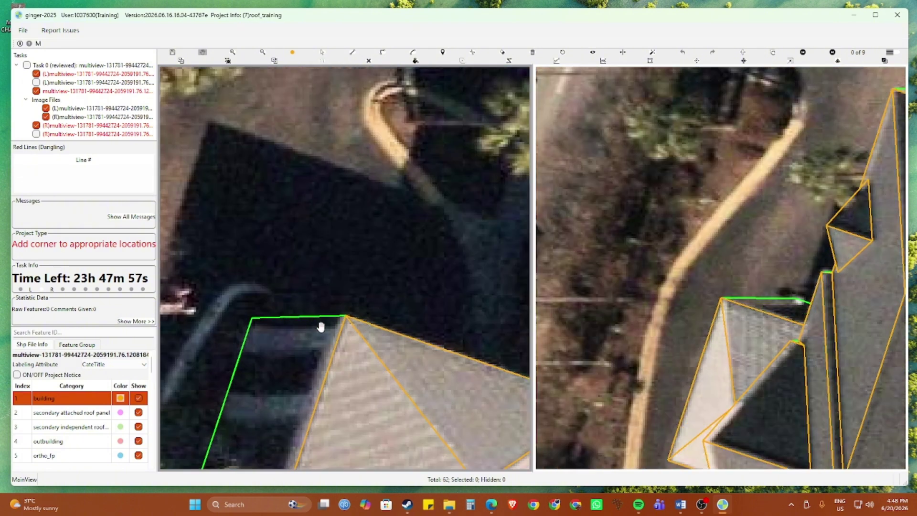
pyautogui.scroll(-2, 344, 316)
pyautogui.scroll(2, 317, 329)
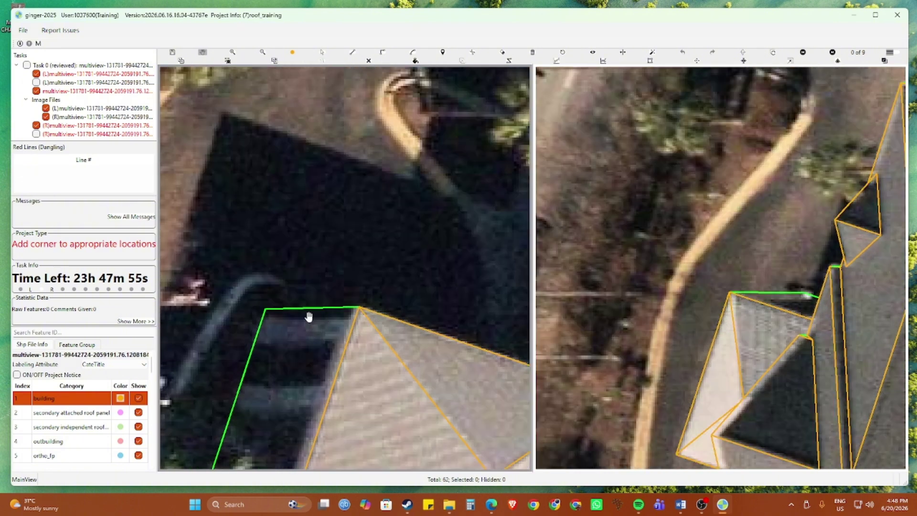
pyautogui.scroll(-1, 322, 318)
pyautogui.scroll(1, 322, 319)
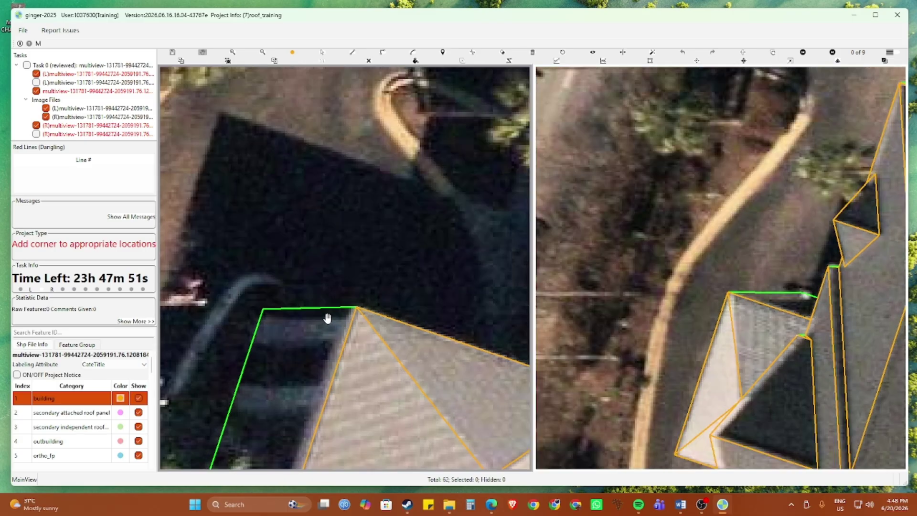
# Step: Draw a wall guide line between the pyramid roof's eave edge and the footprint edge, offset to the visible wall line
pyautogui.press('c')
pyautogui.click(353, 322)
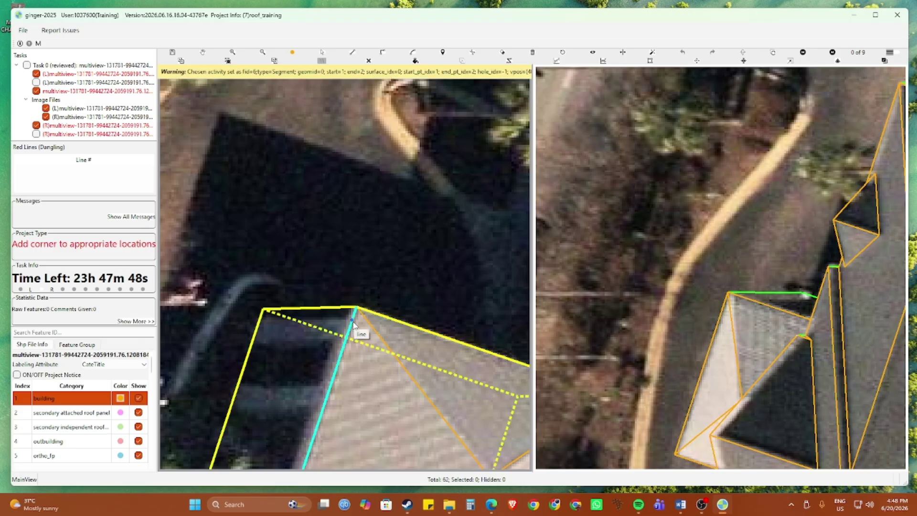
pyautogui.click(257, 325)
pyautogui.scroll(1, 307, 326)
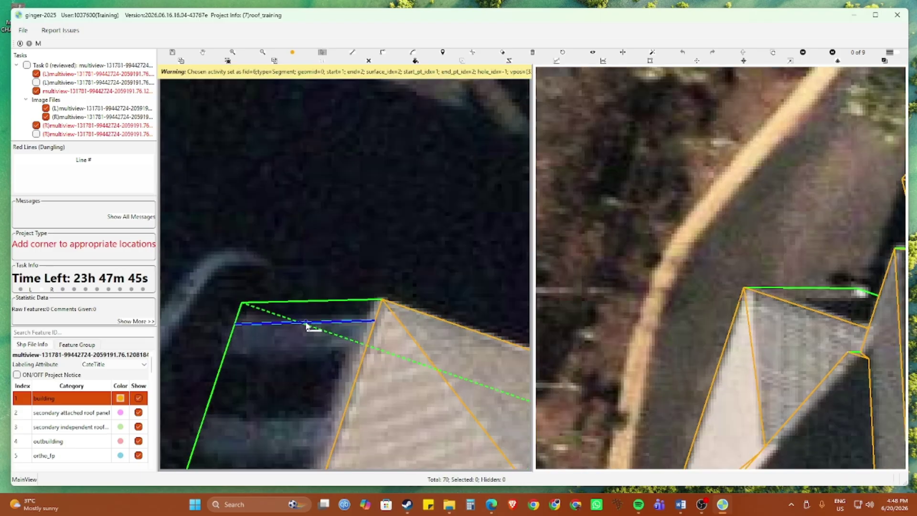
pyautogui.click(313, 325)
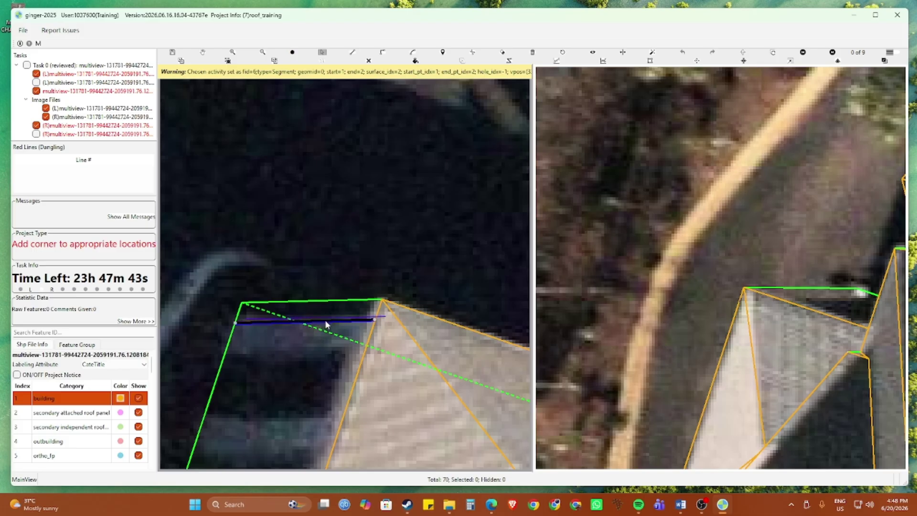
pyautogui.press('Escape')
# Step: Draw the pyramid section's corner feature along the guide line to the footprint corner, then check its grouping by selecting the section's features
pyautogui.press('c')
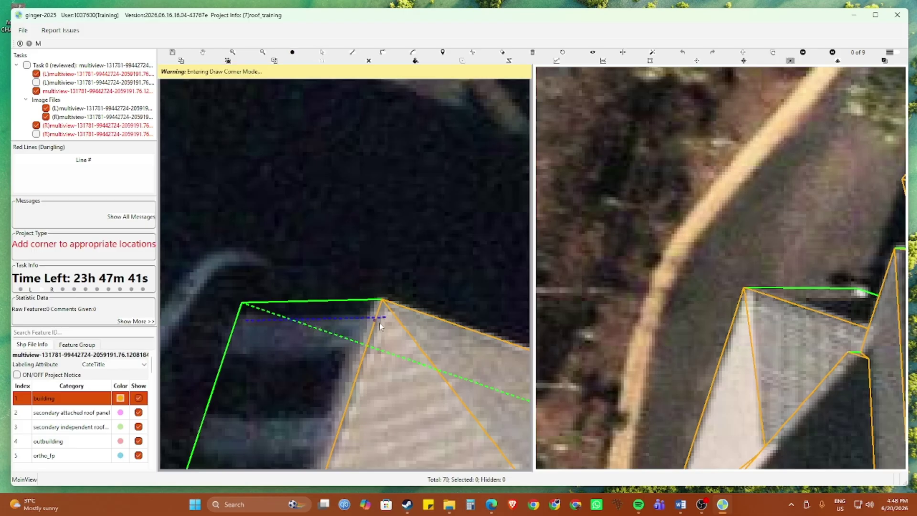
pyautogui.click(384, 317)
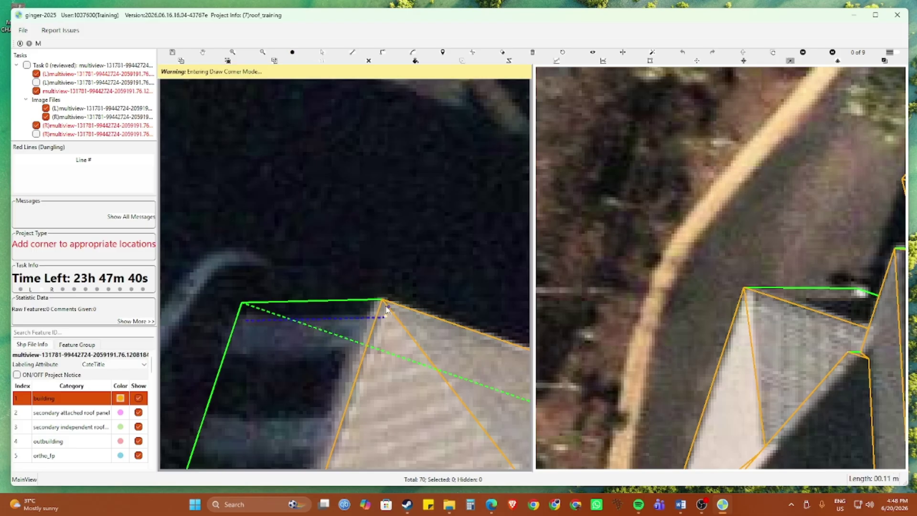
pyautogui.click(245, 322)
pyautogui.scroll(-5, 293, 308)
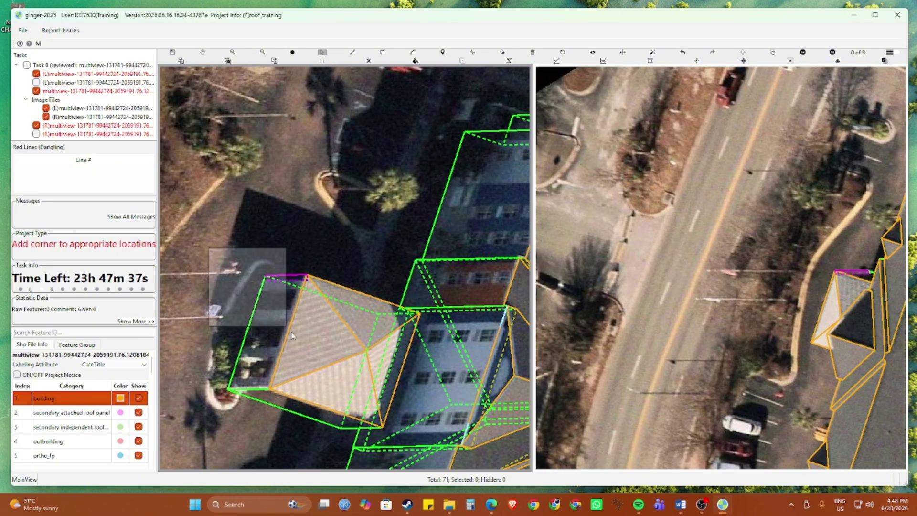
pyautogui.click(323, 388)
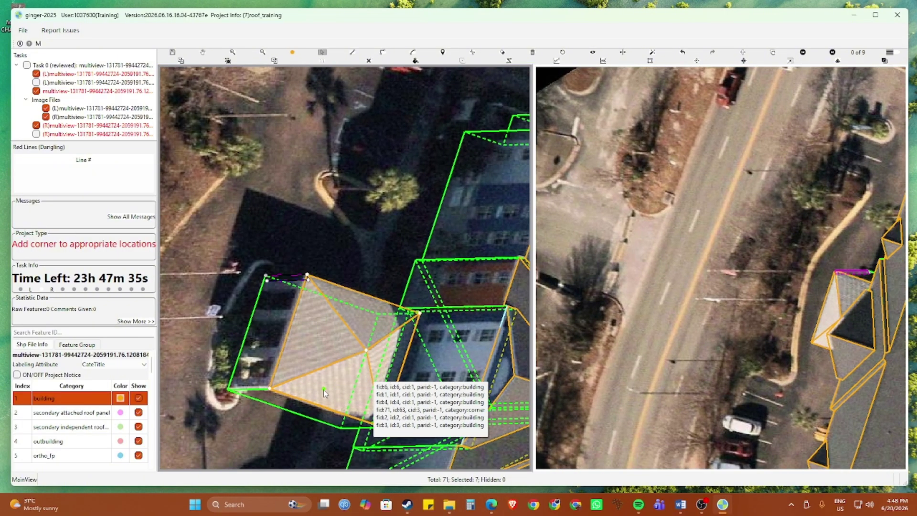
pyautogui.press('Escape')
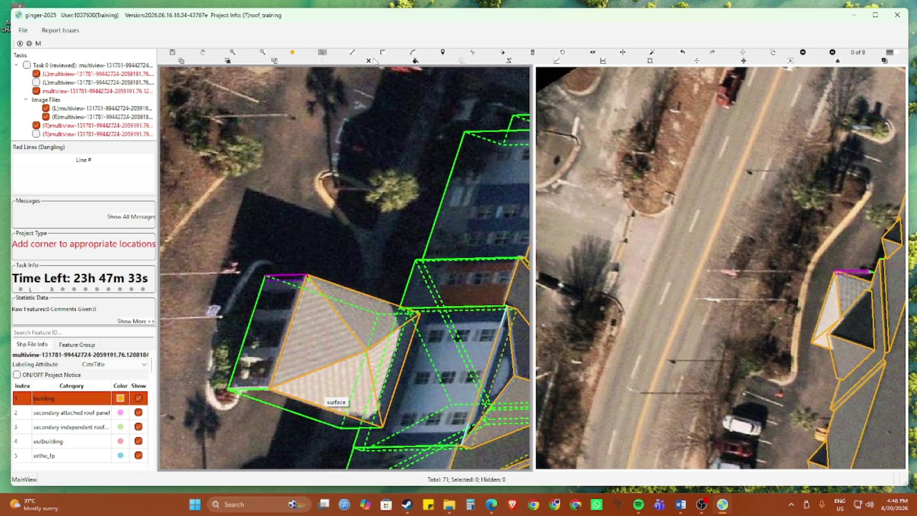
# Step: Draw a wall guide line from the main building's upper gable eave edge to the matching footprint edge
pyautogui.press('space')
pyautogui.moveTo(369, 86); pyautogui.dragTo(222, 291)
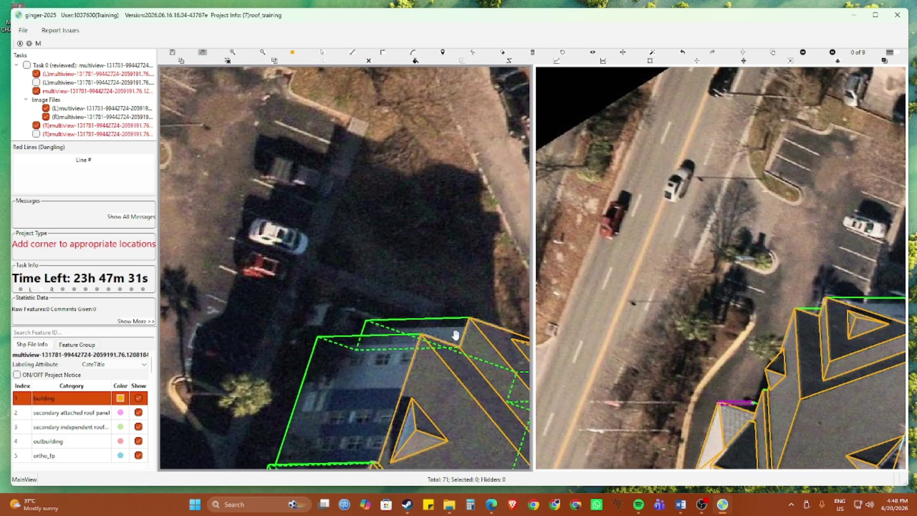
pyautogui.scroll(5, 455, 334)
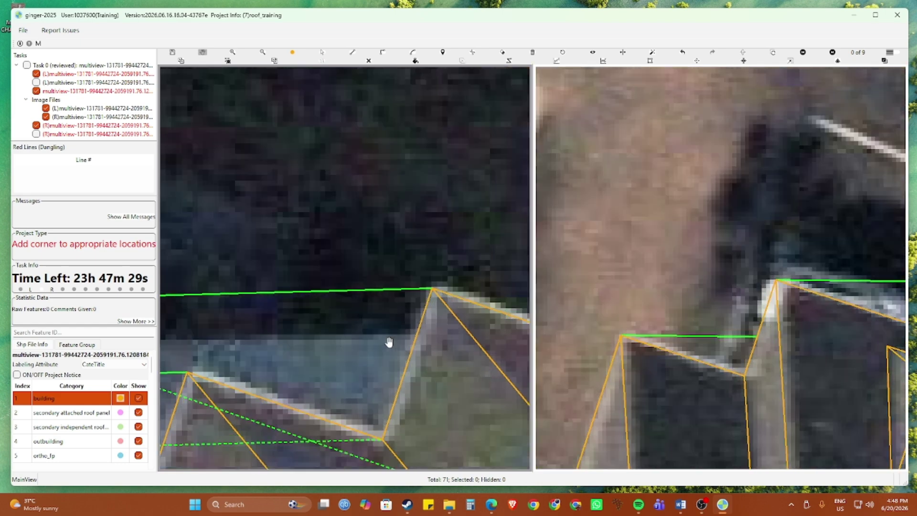
pyautogui.scroll(-2, 419, 335)
pyautogui.click(418, 332)
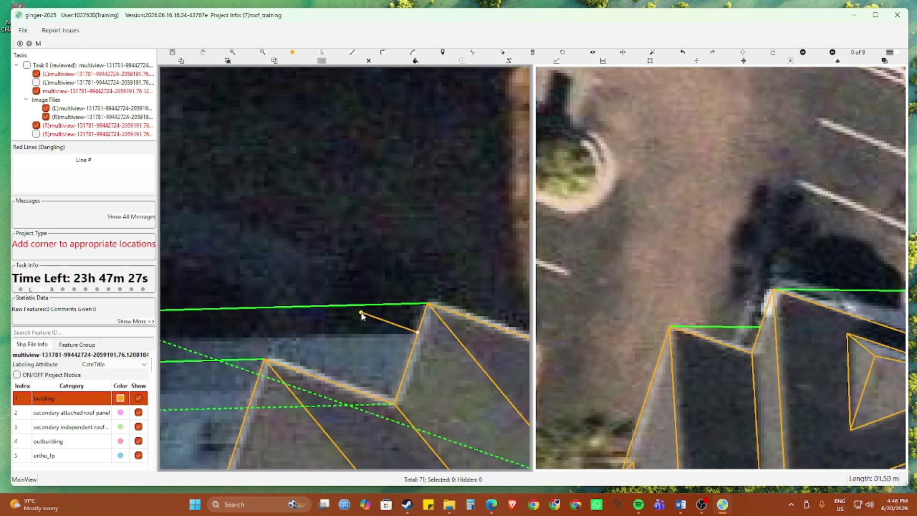
pyautogui.moveTo(264, 328); pyautogui.dragTo(408, 325)
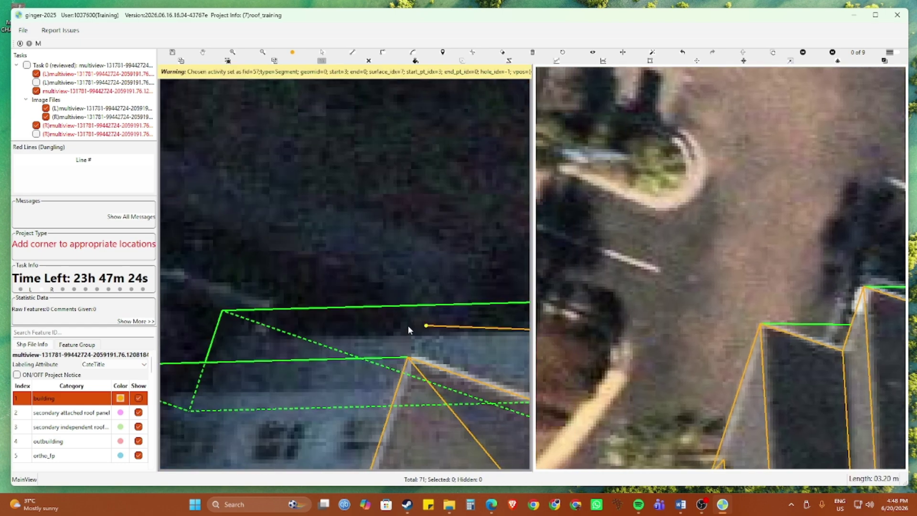
pyautogui.click(216, 338)
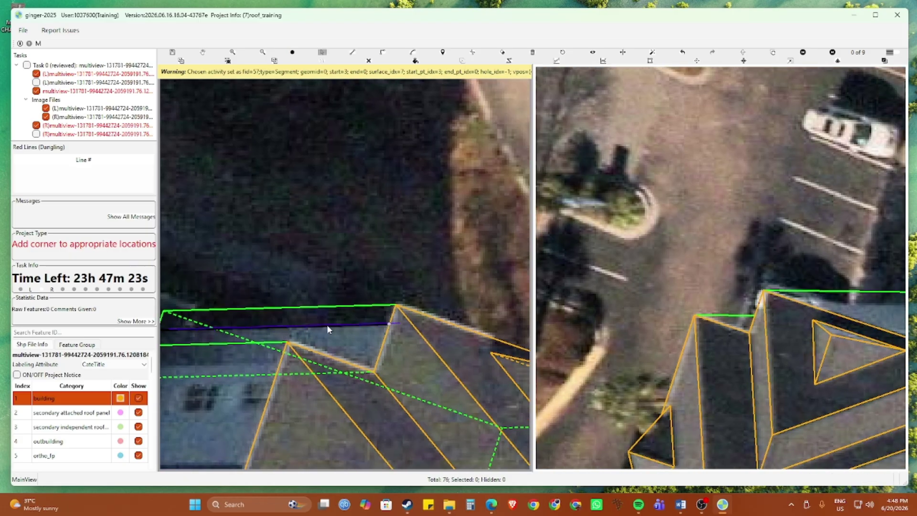
pyautogui.press('space')
pyautogui.moveTo(338, 334); pyautogui.dragTo(350, 339)
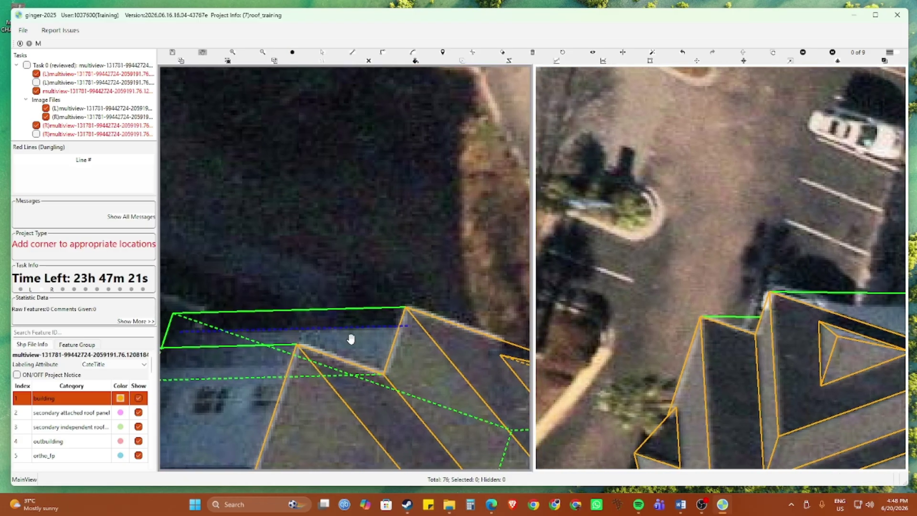
# Step: Draw the main building's corner feature from the gable eave corner along the guide line to the footprint corner
pyautogui.click(408, 324)
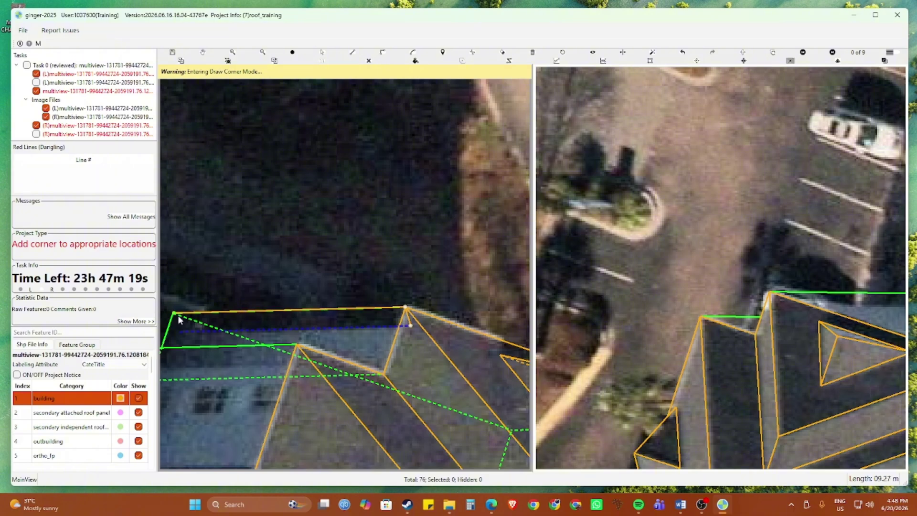
pyautogui.click(173, 332)
pyautogui.scroll(-3, 289, 323)
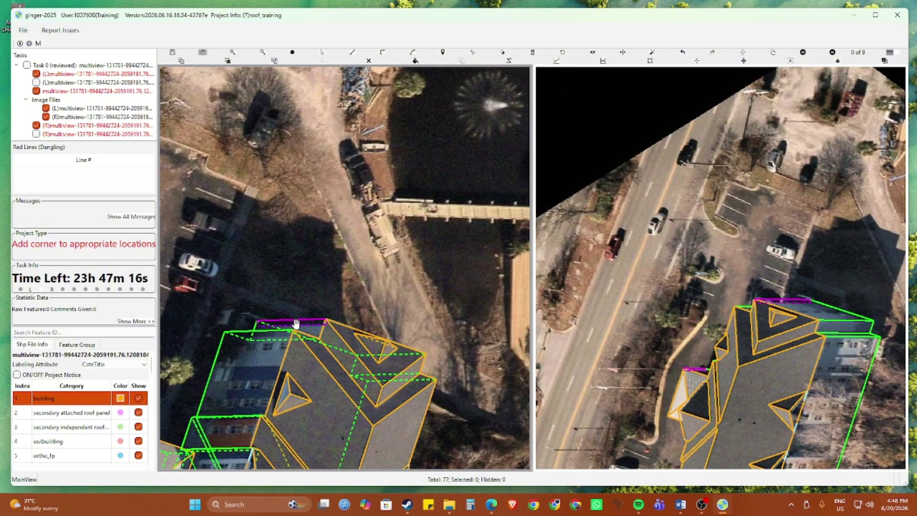
pyautogui.scroll(-2, 296, 324)
pyautogui.moveTo(265, 324); pyautogui.dragTo(277, 225)
pyautogui.scroll(-2, 251, 186)
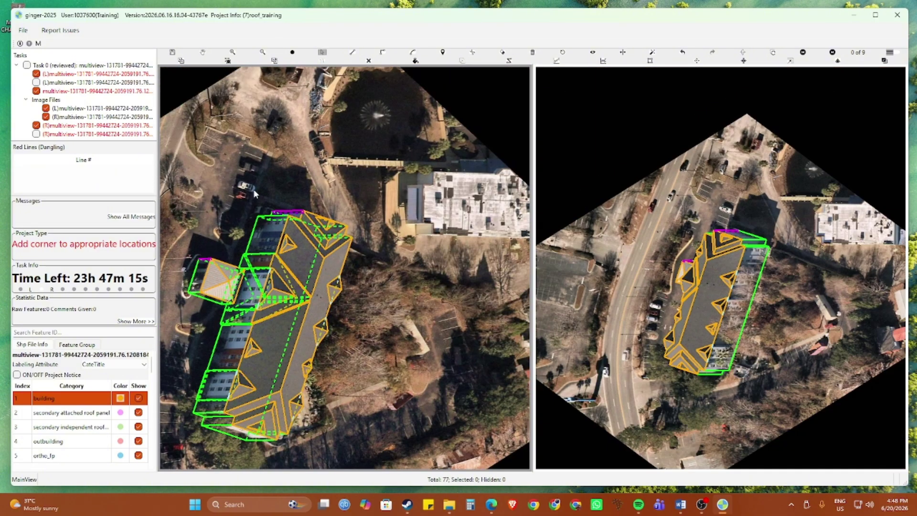
# Step: Select the main building's roof and corner features together to check their grouping, then save the work and close the image grid
pyautogui.moveTo(248, 168); pyautogui.dragTo(351, 378)
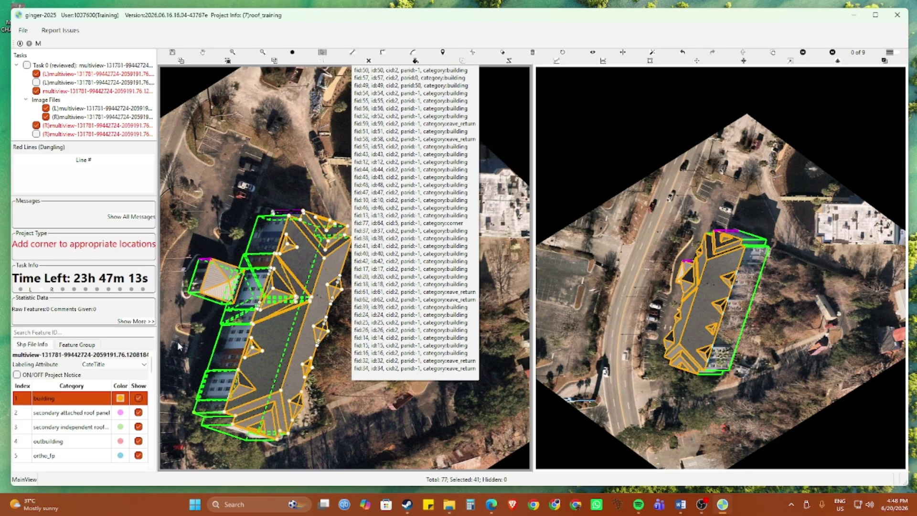
pyautogui.moveTo(168, 331); pyautogui.dragTo(340, 447)
pyautogui.click(318, 393)
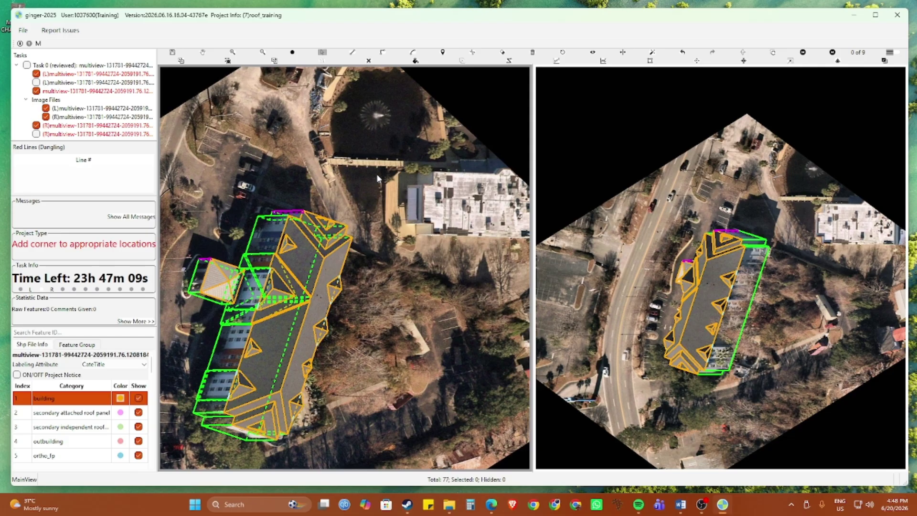
pyautogui.click(376, 219)
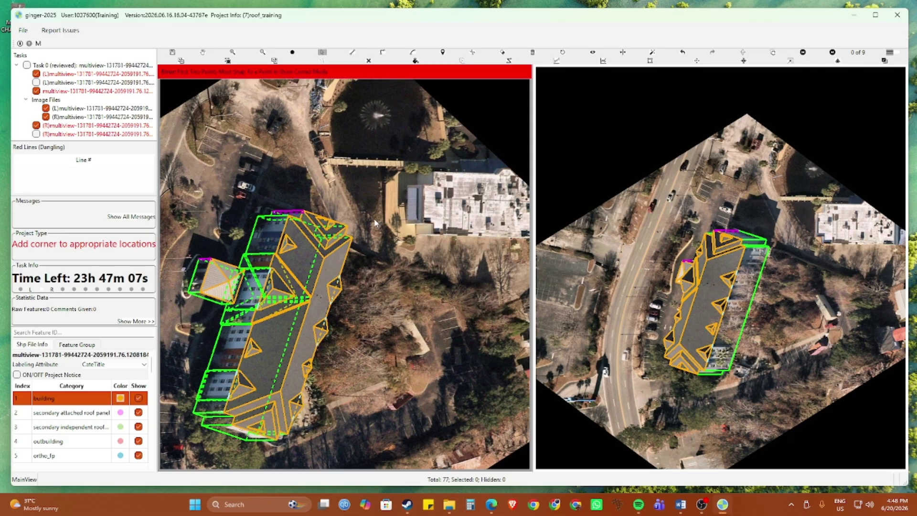
pyautogui.hotkey('ctrl', 's')
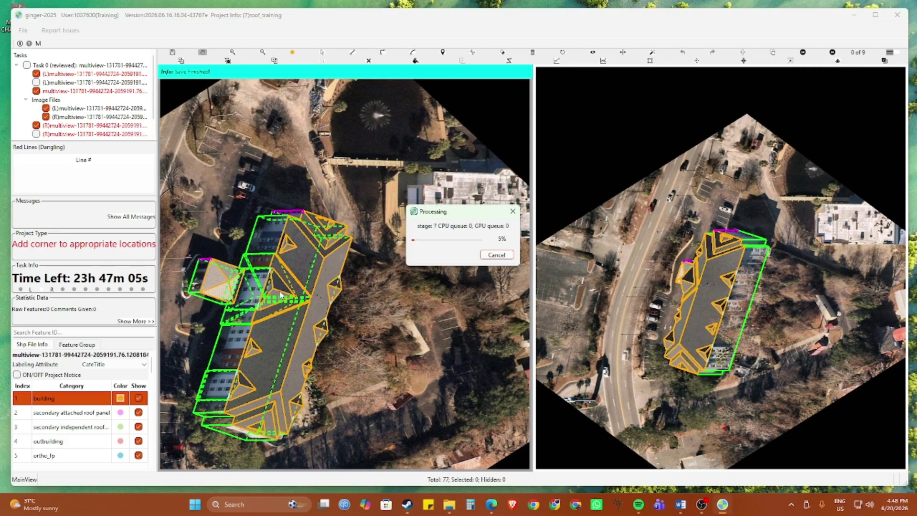
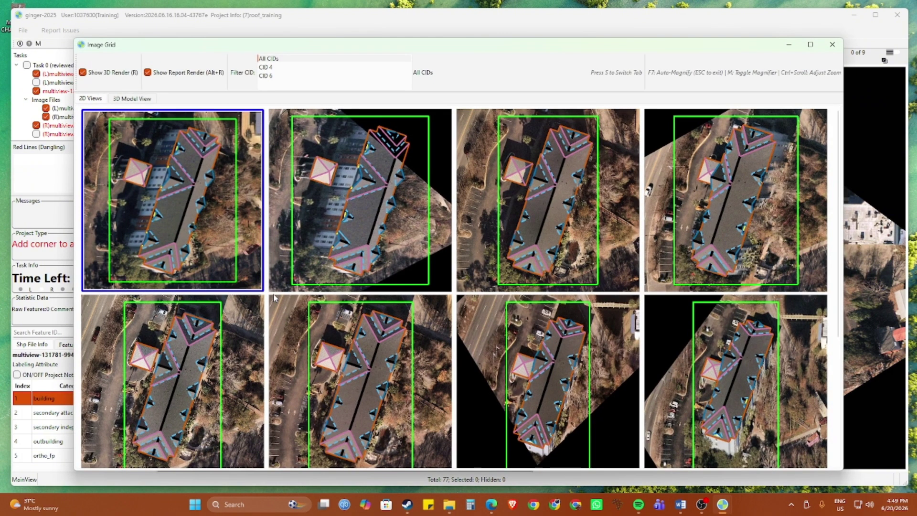
pyautogui.click(832, 45)
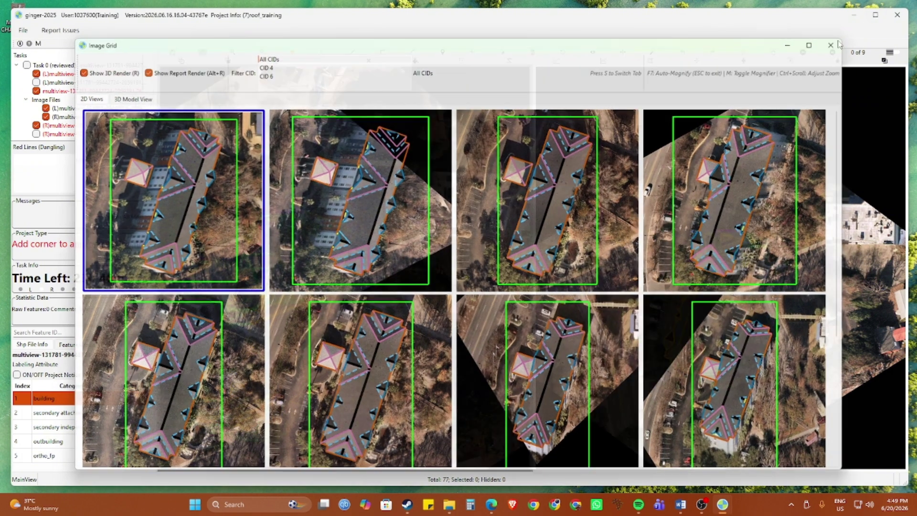
# Step: Examine the main building's walls and eave corners with the feature overlay hidden and shown to judge further corner locations
pyautogui.scroll(2, 285, 245)
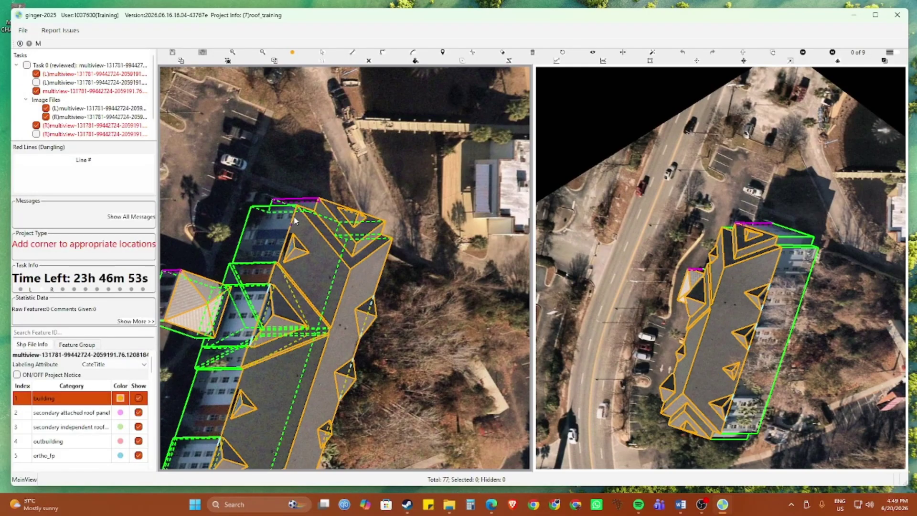
pyautogui.scroll(4, 270, 266)
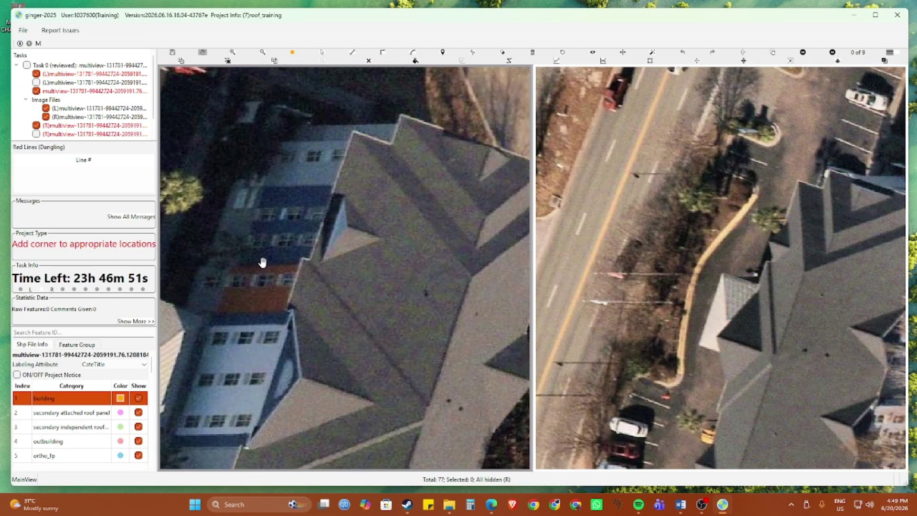
pyautogui.scroll(-4, 304, 222)
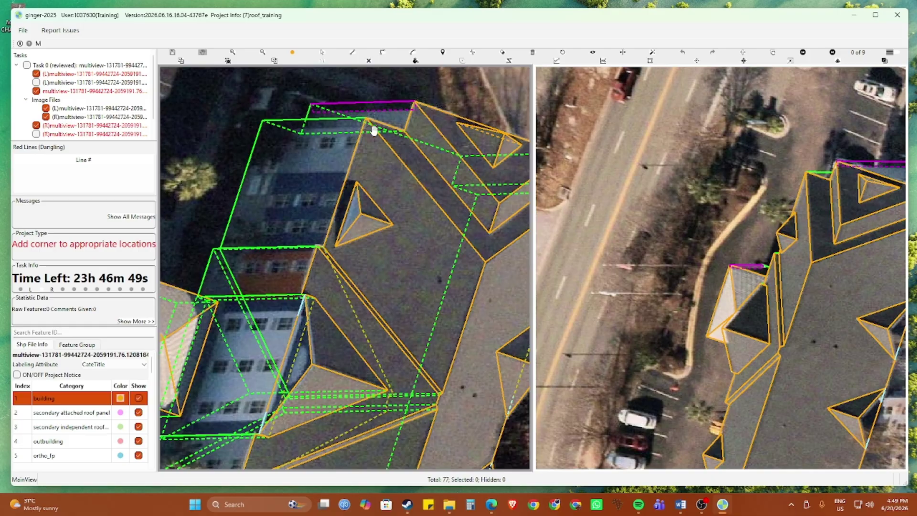
pyautogui.scroll(2, 325, 225)
pyautogui.scroll(1, 294, 282)
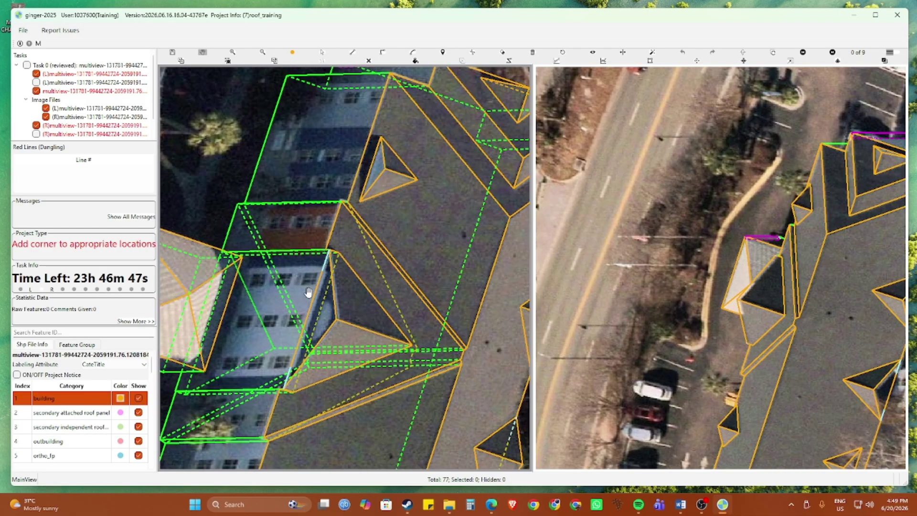
pyautogui.scroll(-1, 308, 292)
pyautogui.scroll(1, 311, 275)
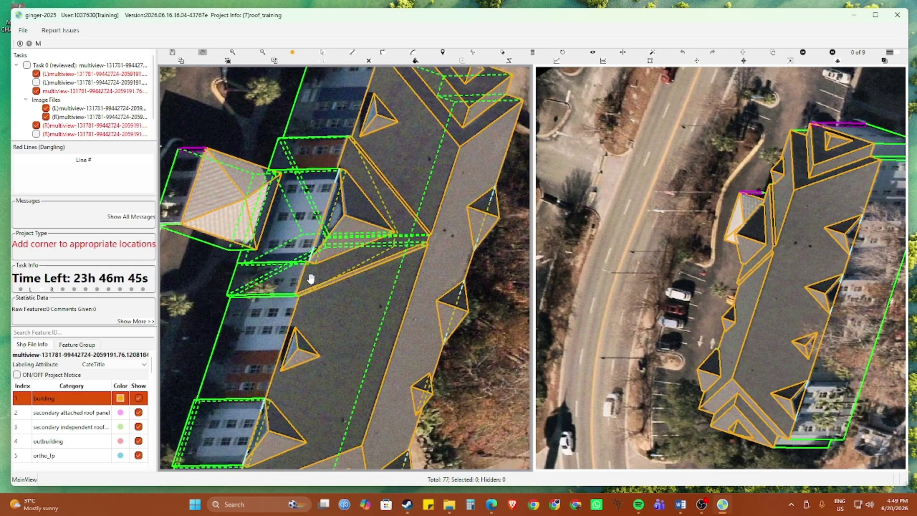
pyautogui.press('r')
pyautogui.scroll(1, 295, 271)
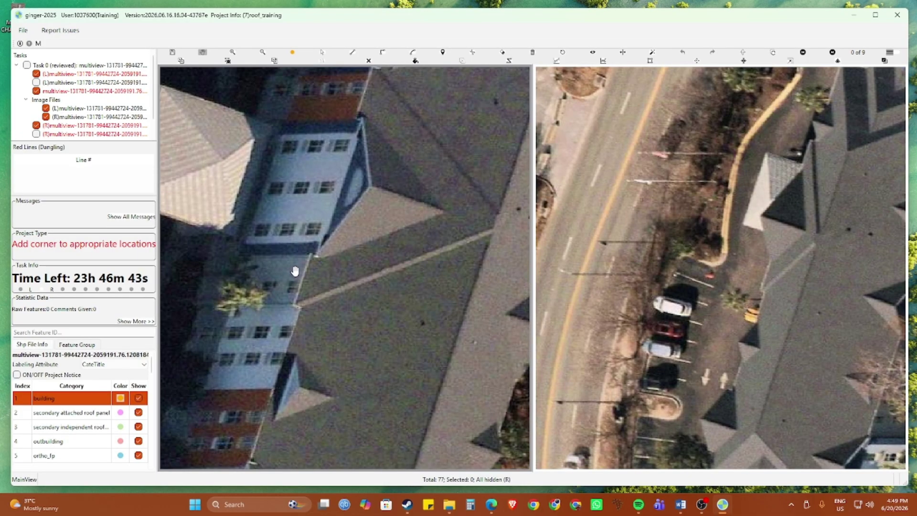
pyautogui.press('r')
pyautogui.press('r')
pyautogui.scroll(1, 336, 248)
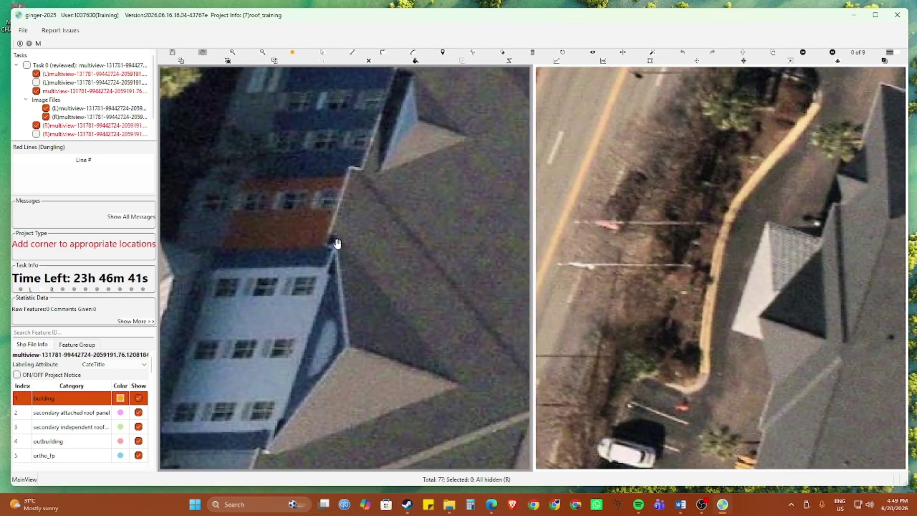
pyautogui.scroll(-3, 351, 198)
pyautogui.press('r')
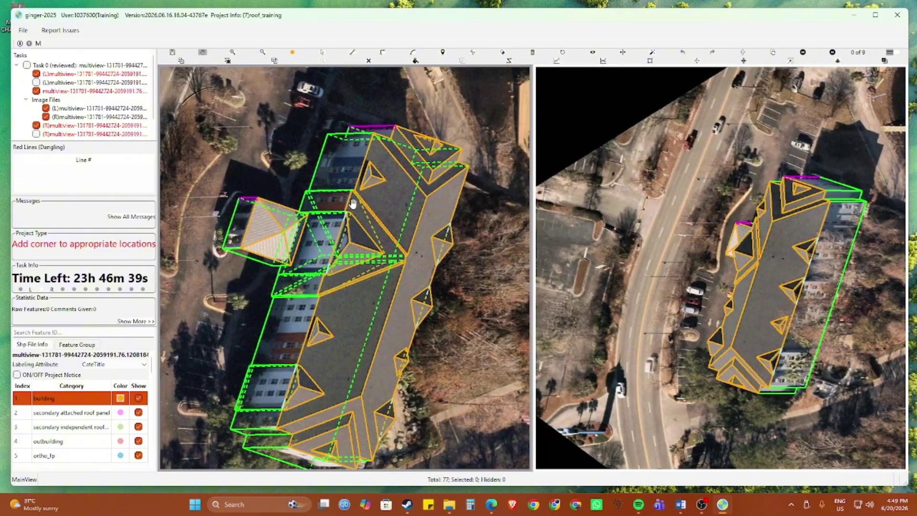
pyautogui.scroll(-1, 347, 224)
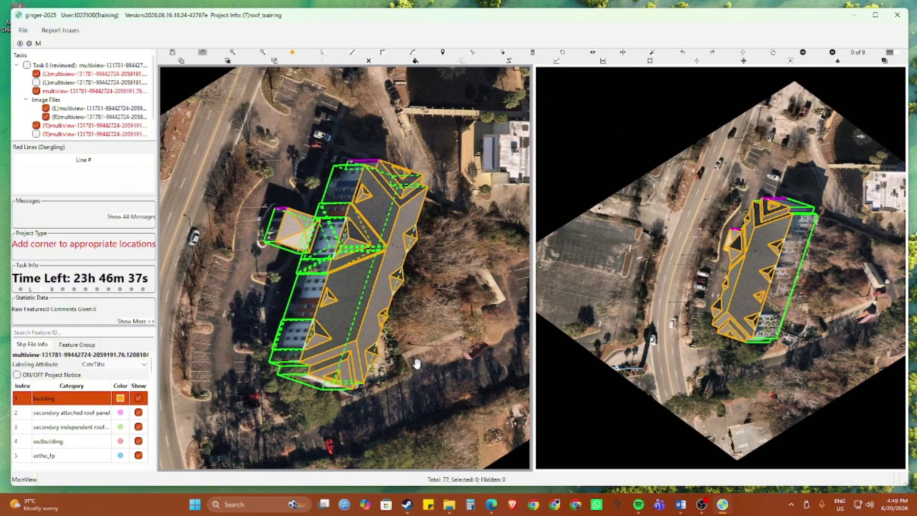
pyautogui.moveTo(417, 363); pyautogui.dragTo(374, 325)
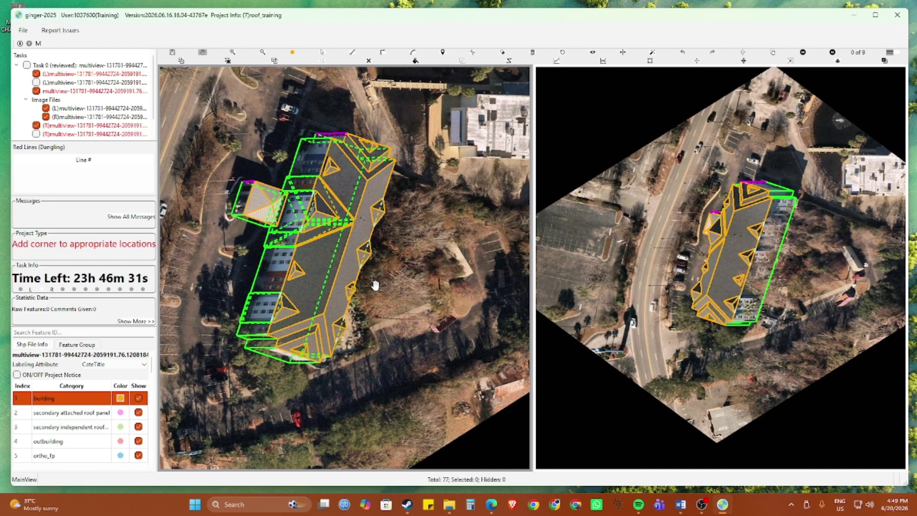
pyautogui.scroll(2, 345, 250)
pyautogui.scroll(-2, 344, 250)
pyautogui.scroll(2, 337, 119)
pyautogui.scroll(-2, 337, 157)
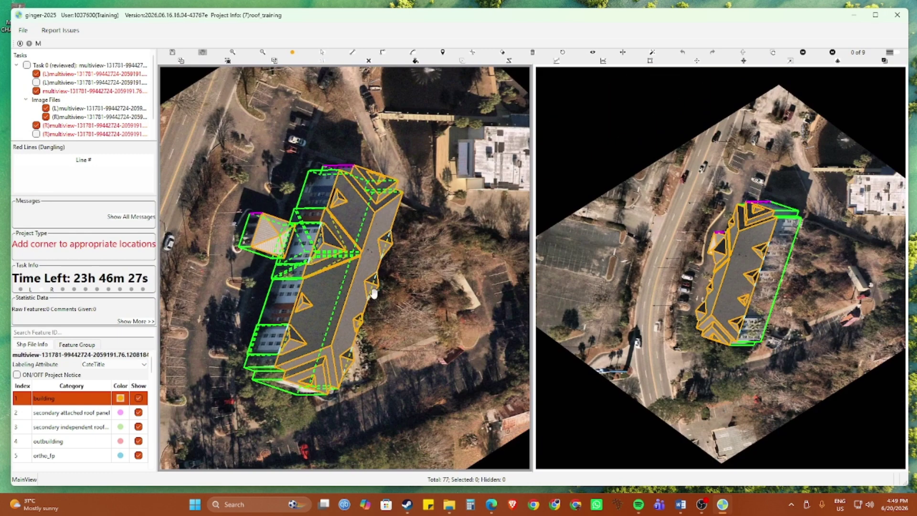
pyautogui.moveTo(374, 293); pyautogui.dragTo(423, 272)
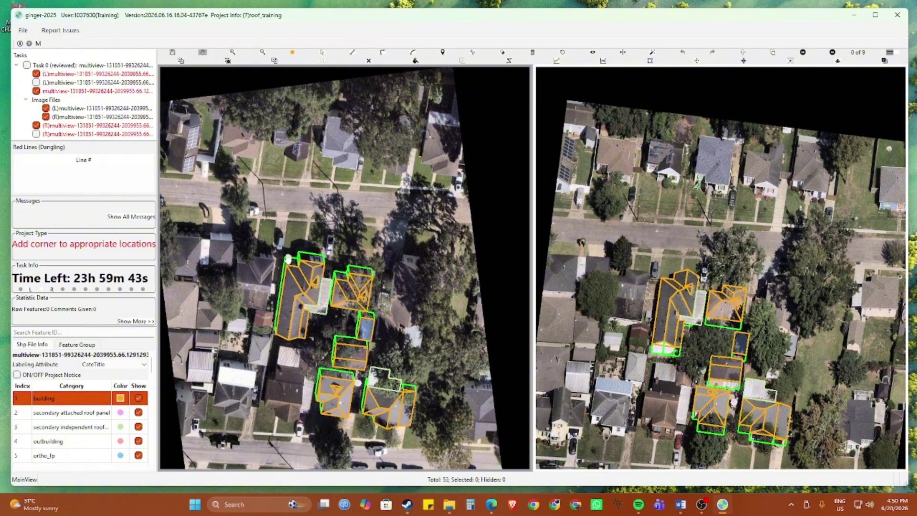
# Step: Examine the main building's upper eave corners and gable edges in both image views
pyautogui.scroll(5, 363, 187)
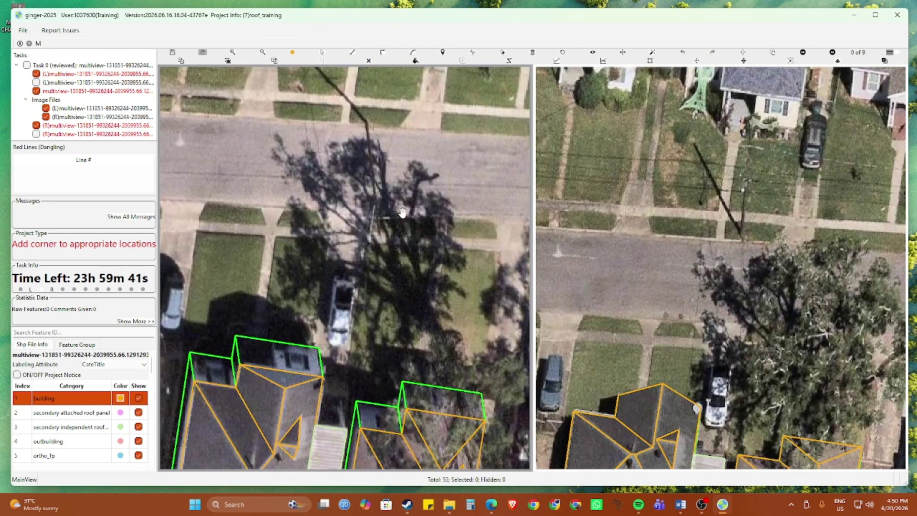
pyautogui.scroll(-2, 366, 243)
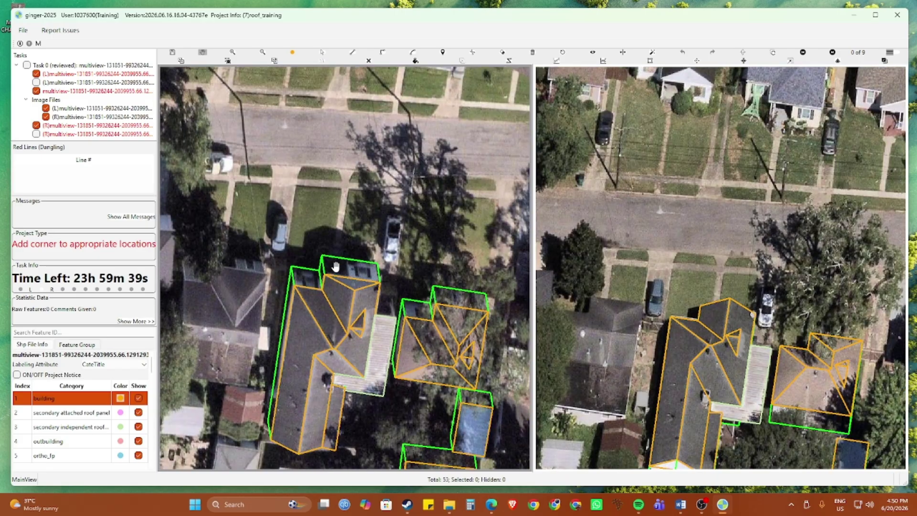
pyautogui.scroll(2, 296, 282)
pyautogui.scroll(-2, 287, 274)
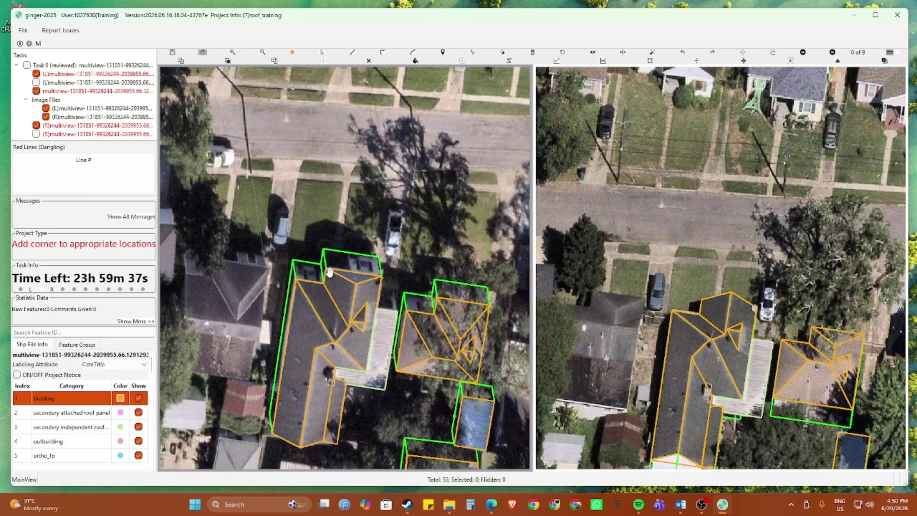
pyautogui.scroll(3, 386, 268)
pyautogui.scroll(-2, 399, 266)
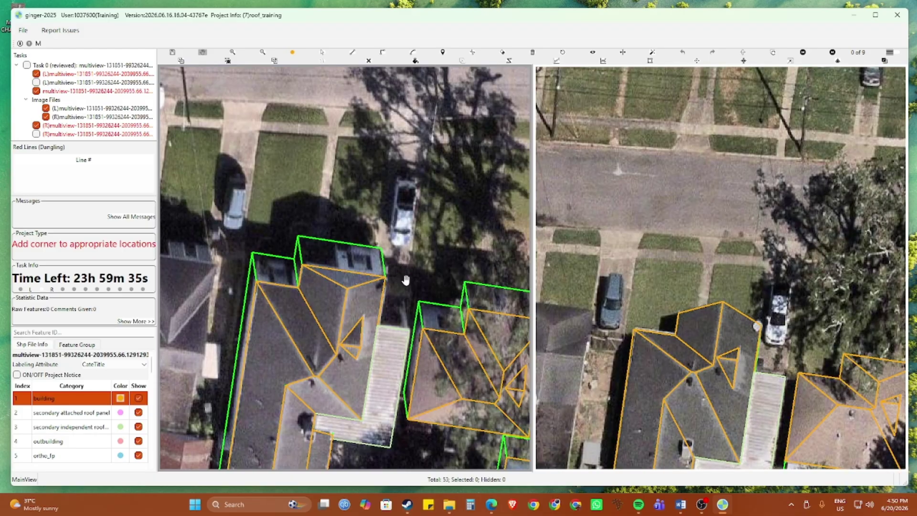
pyautogui.scroll(-2, 385, 286)
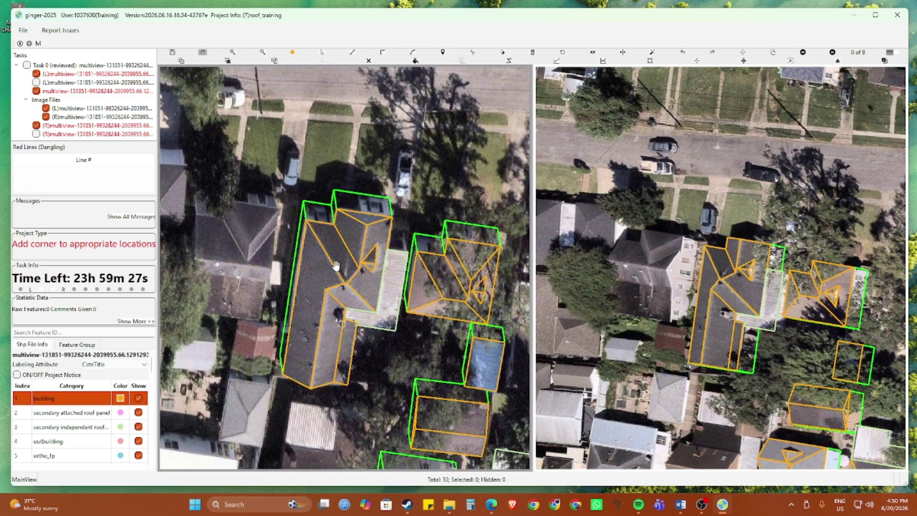
# Step: Bring the alternate image showing the main building's long side wall into the working view at its upper eave corner
pyautogui.press('Right')
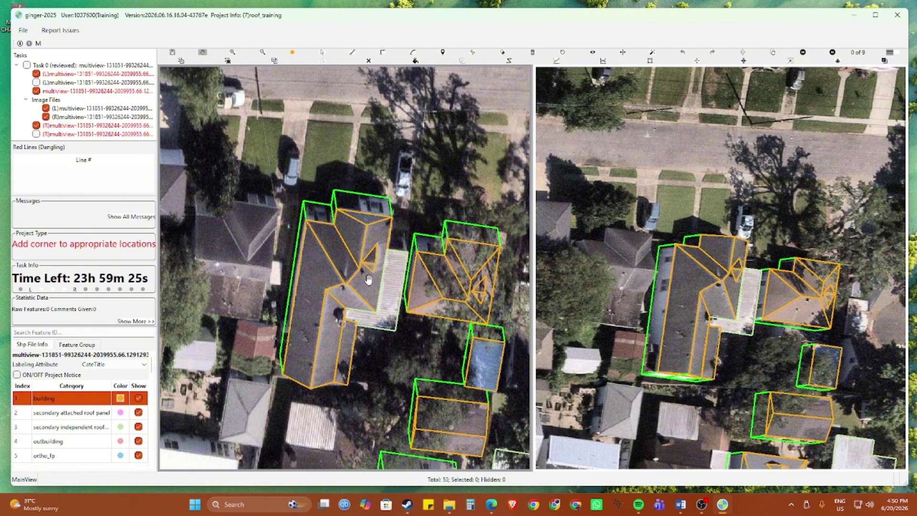
pyautogui.scroll(5, 714, 270)
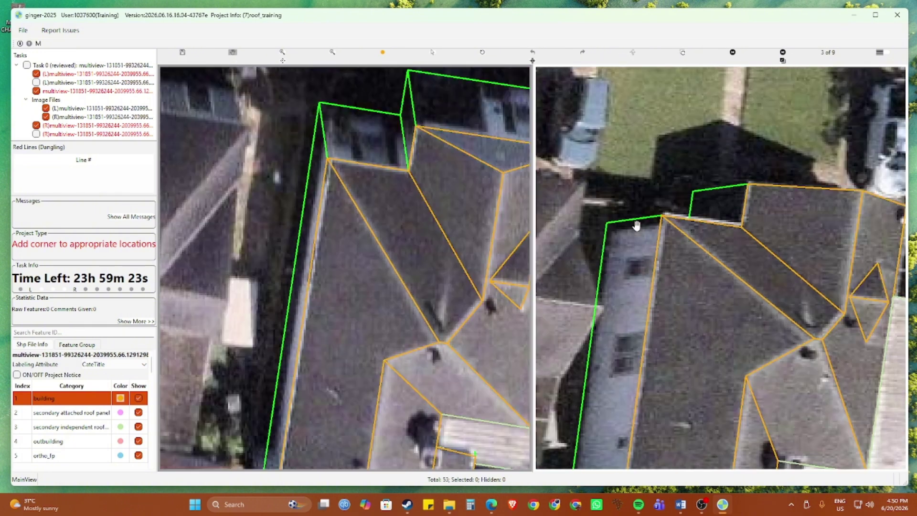
pyautogui.click(632, 52)
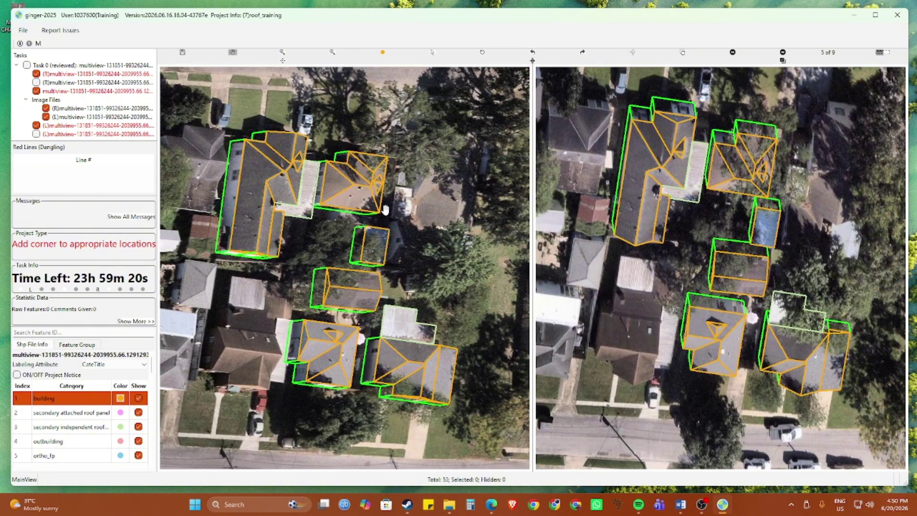
pyautogui.scroll(2, 330, 220)
pyautogui.moveTo(212, 150); pyautogui.dragTo(290, 238)
pyautogui.scroll(6, 289, 237)
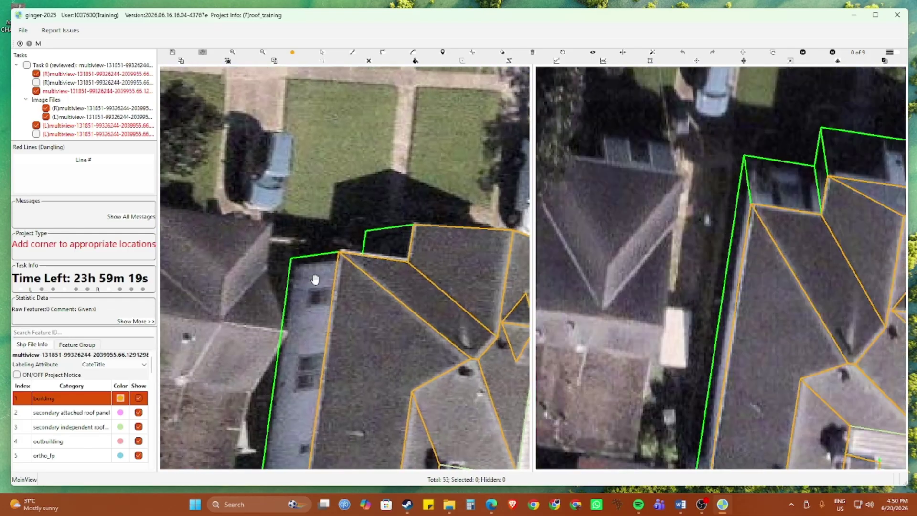
# Step: Draw a wall guide line parallel to the upper connecting edge, from the main building's long side eave to the footprint's side edge
pyautogui.press('c')
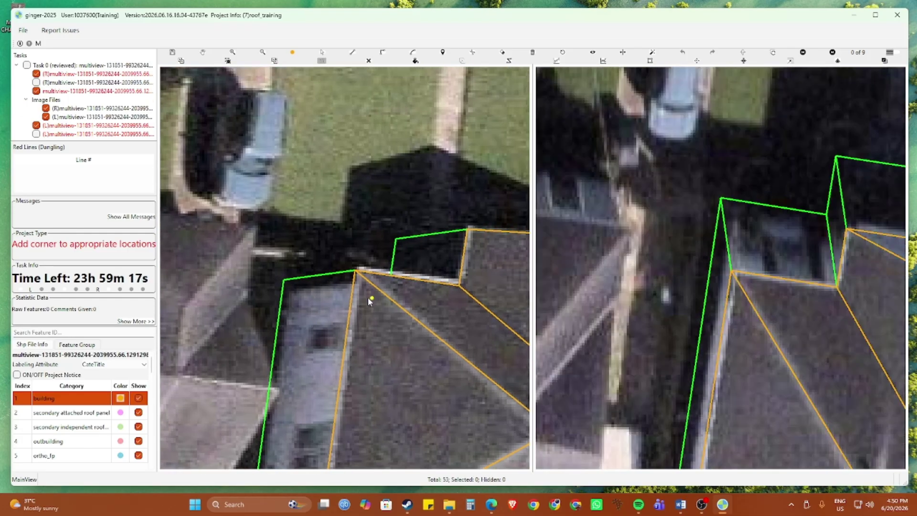
pyautogui.click(353, 282)
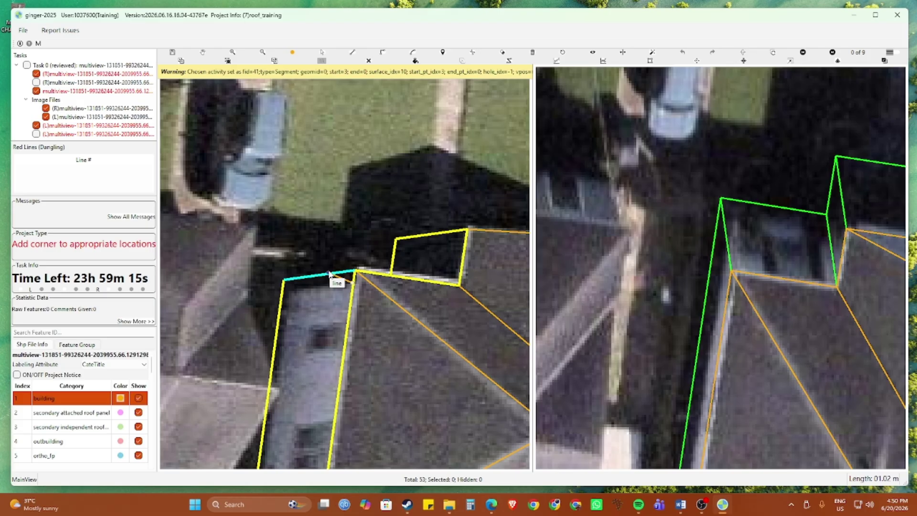
pyautogui.click(282, 292)
pyautogui.click(282, 292)
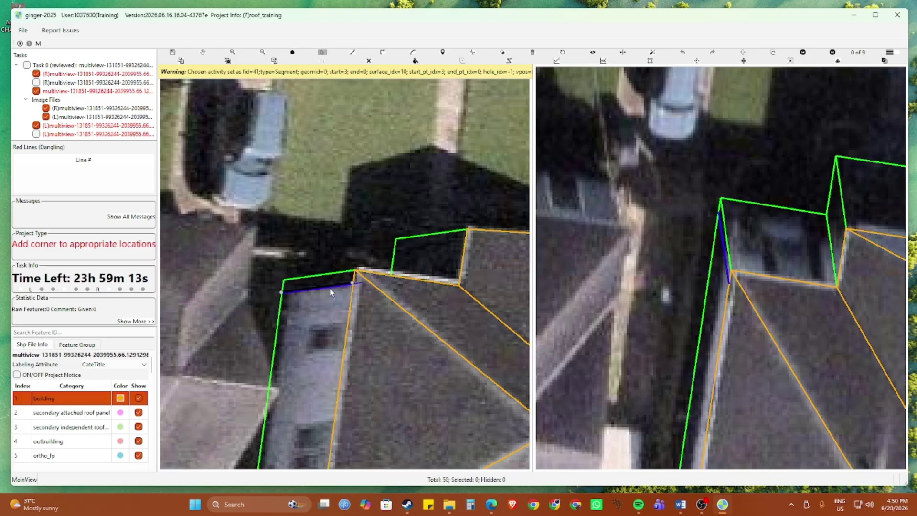
# Step: Draw the main building's second corner feature from its upper side eave corner via the footprint corner, using the side wall's guide line
pyautogui.press('Delete')
pyautogui.scroll(3, 362, 286)
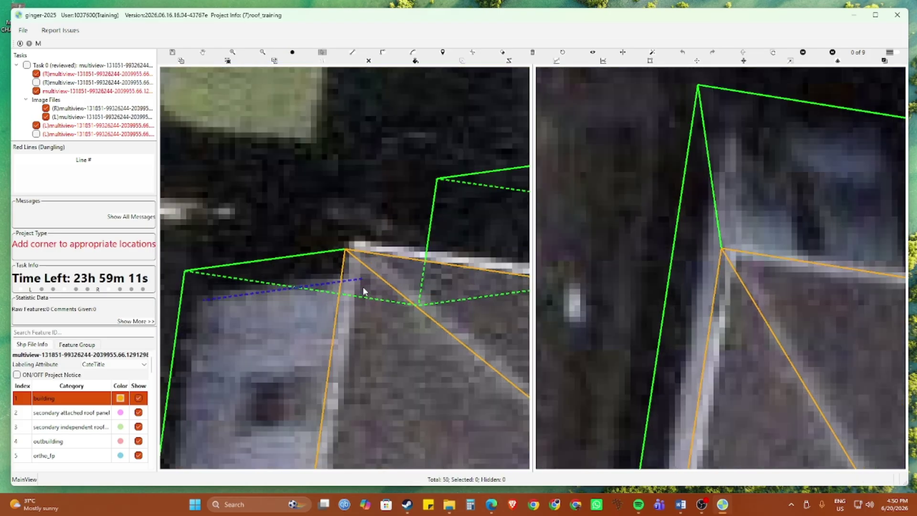
pyautogui.scroll(-3, 358, 289)
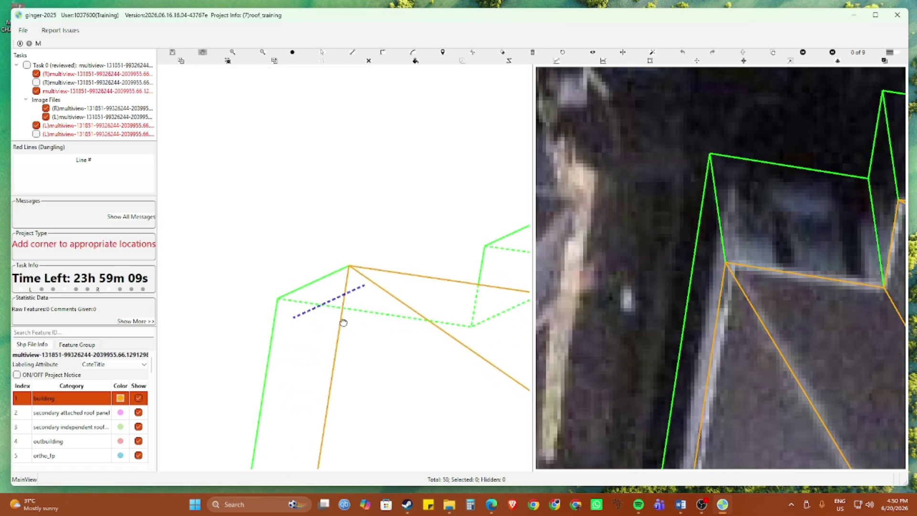
pyautogui.scroll(2, 353, 311)
pyautogui.press('c')
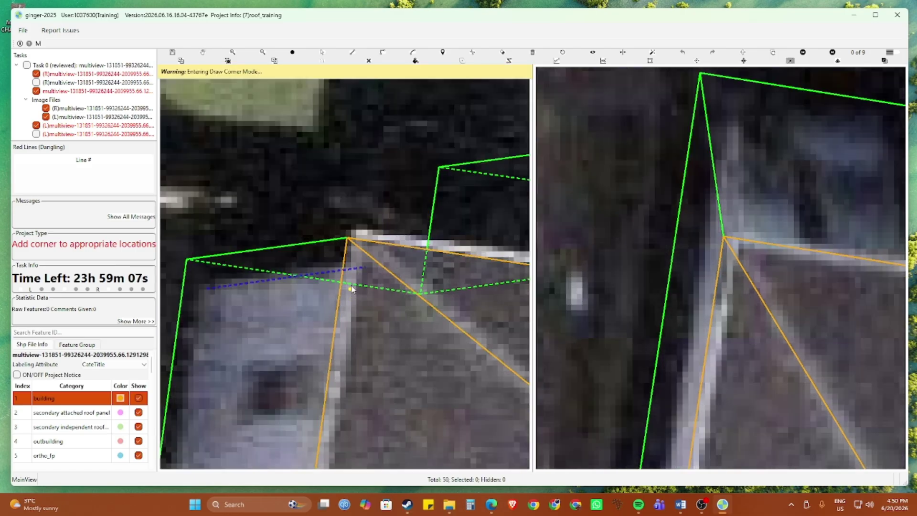
pyautogui.click(339, 237)
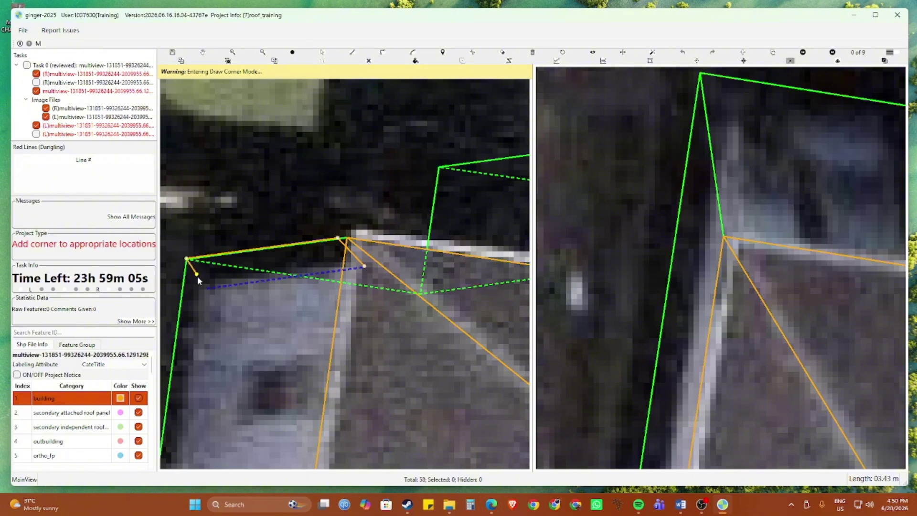
pyautogui.click(195, 292)
# Step: Select all of the main building's roof and corner features together to check their grouping, then clear the selection
pyautogui.scroll(-5, 289, 285)
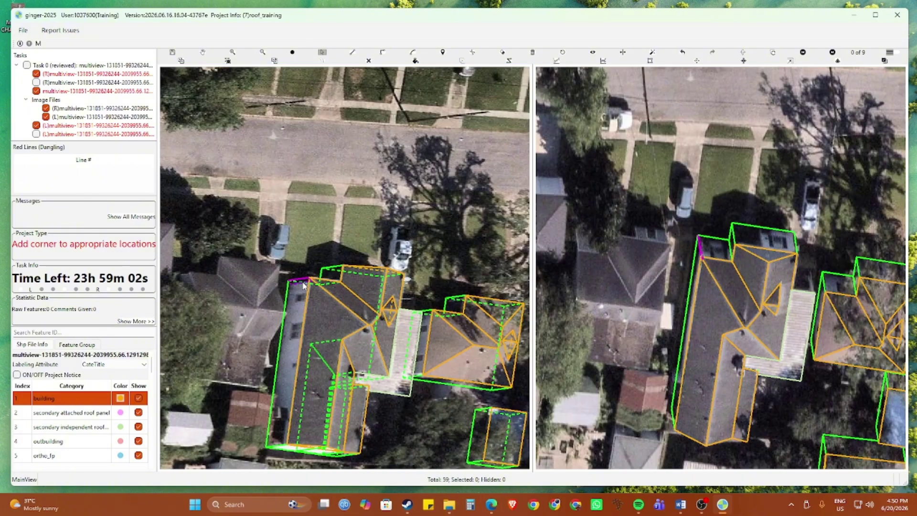
pyautogui.moveTo(303, 285); pyautogui.dragTo(297, 220)
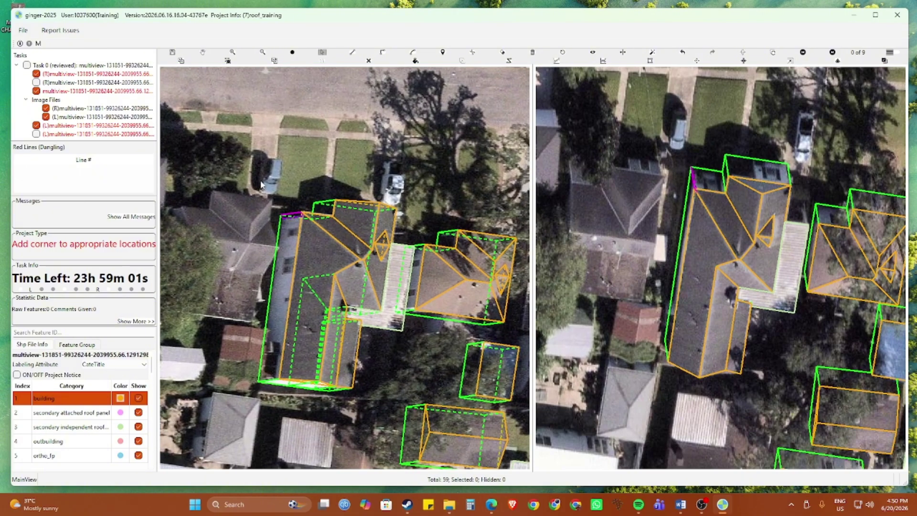
pyautogui.moveTo(259, 179); pyautogui.dragTo(387, 397)
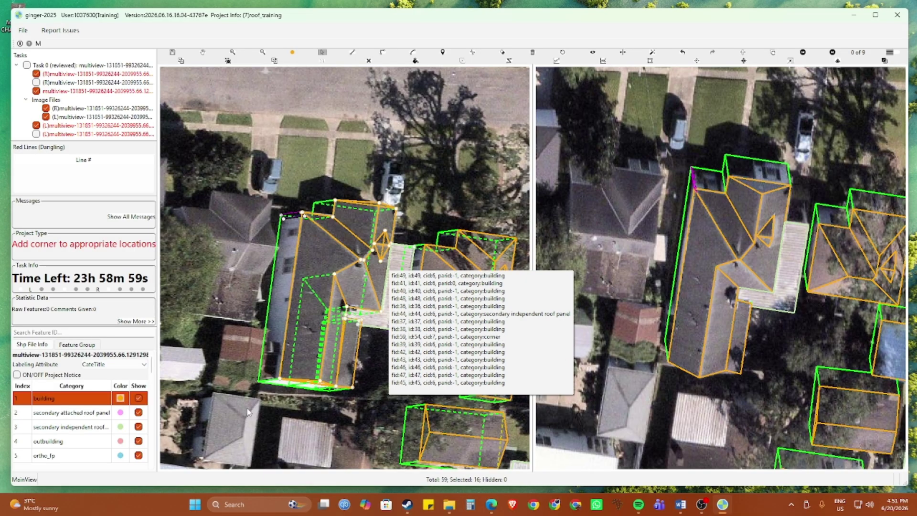
pyautogui.click(254, 406)
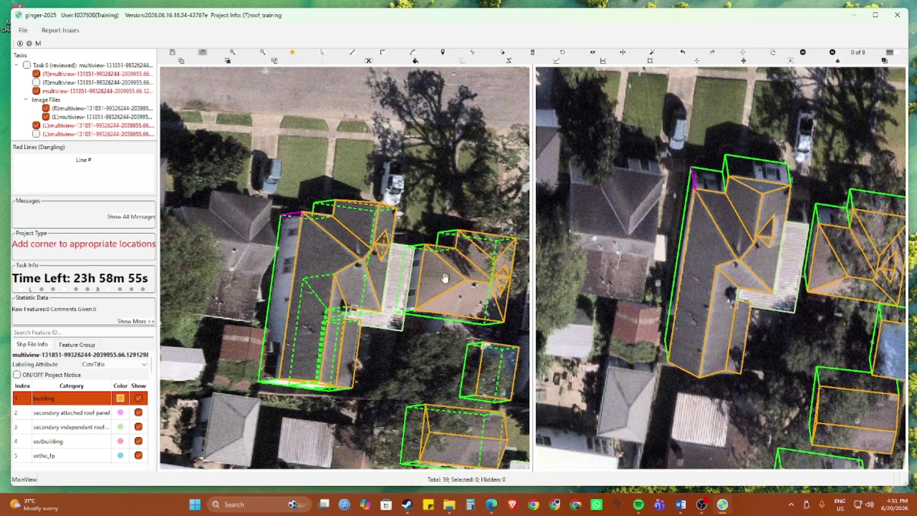
# Step: Examine the neighbouring brown-roofed house's walls, eave corners and footprint corners beside the carport for a suitable corner location
pyautogui.moveTo(452, 307); pyautogui.dragTo(366, 238)
pyautogui.scroll(-3, 401, 245)
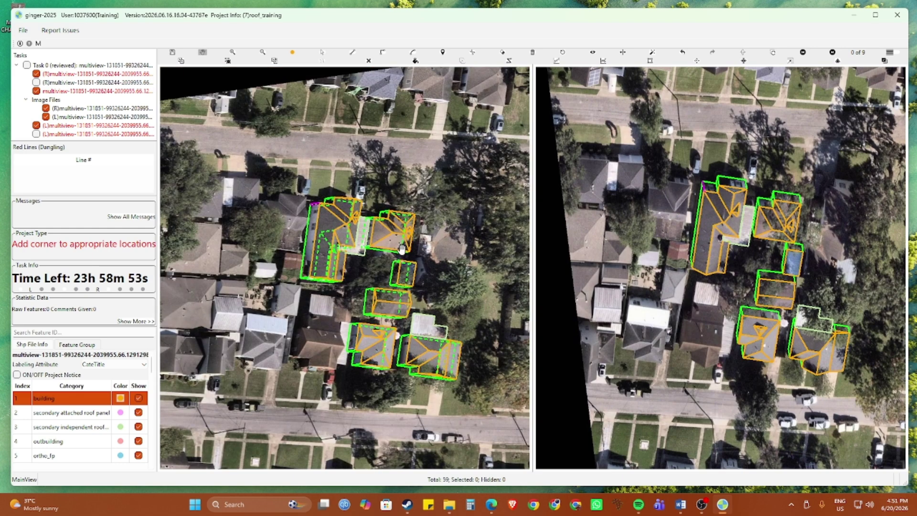
pyautogui.scroll(3, 381, 231)
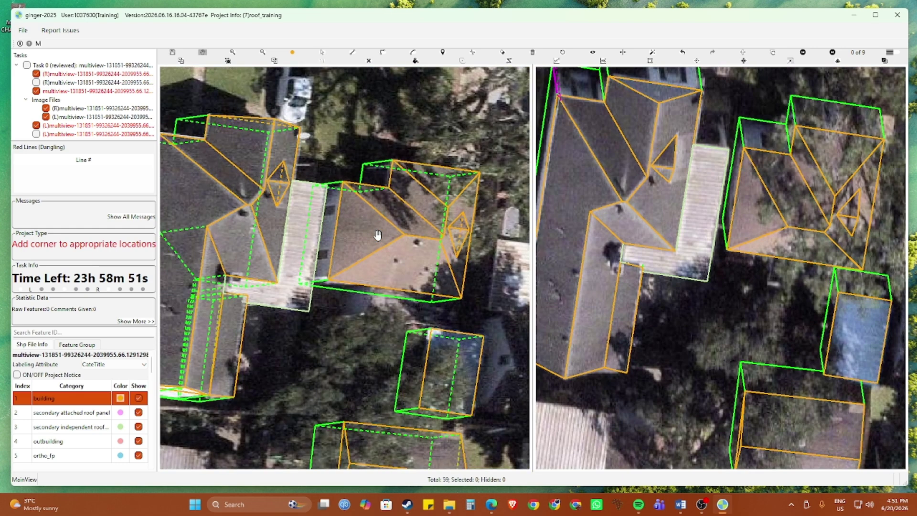
pyautogui.scroll(3, 391, 191)
pyautogui.scroll(-2, 389, 161)
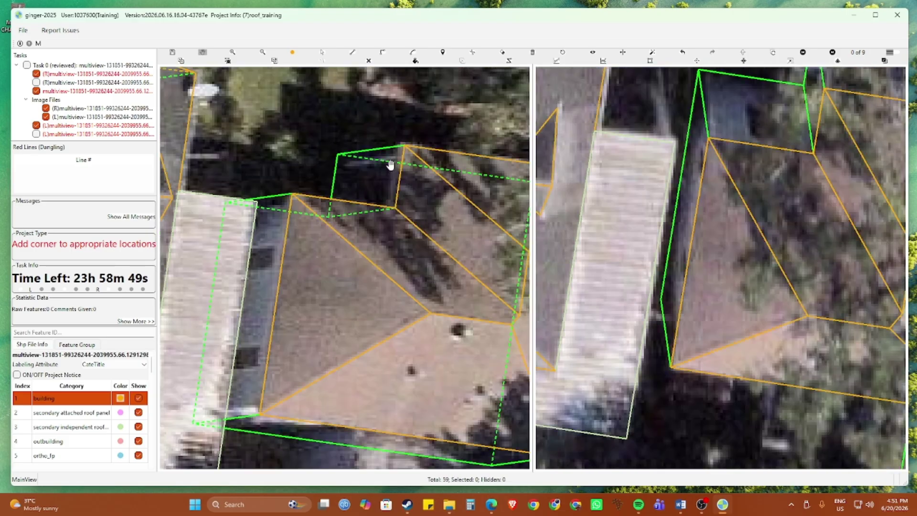
pyautogui.moveTo(389, 162); pyautogui.dragTo(393, 205)
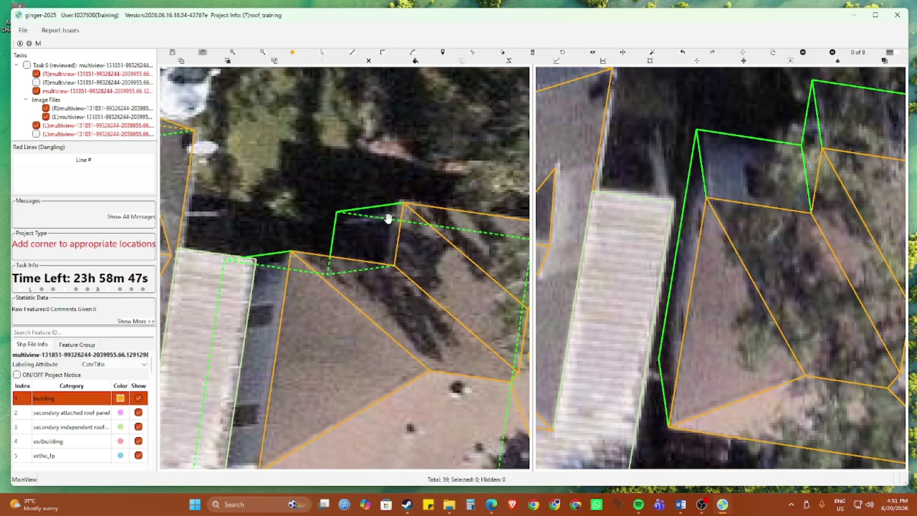
pyautogui.scroll(-2, 334, 246)
pyautogui.scroll(2, 315, 244)
pyautogui.scroll(-4, 315, 243)
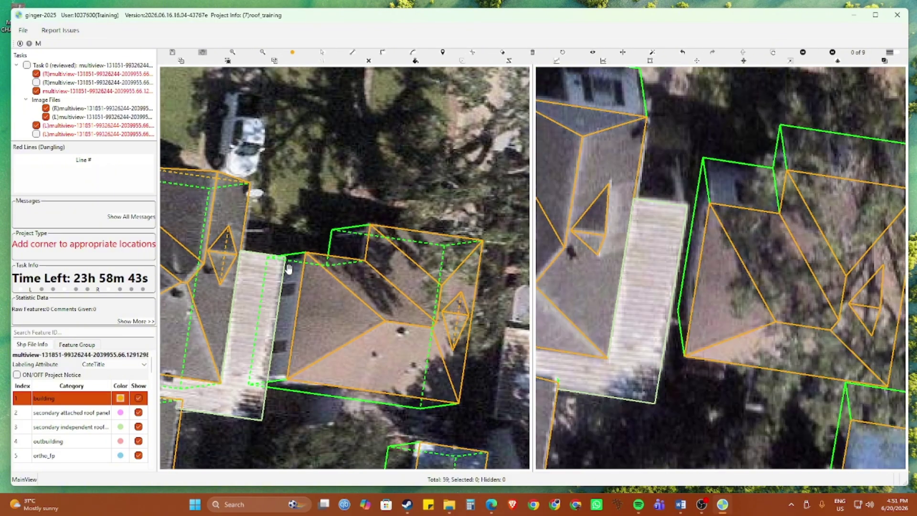
pyautogui.scroll(3, 335, 237)
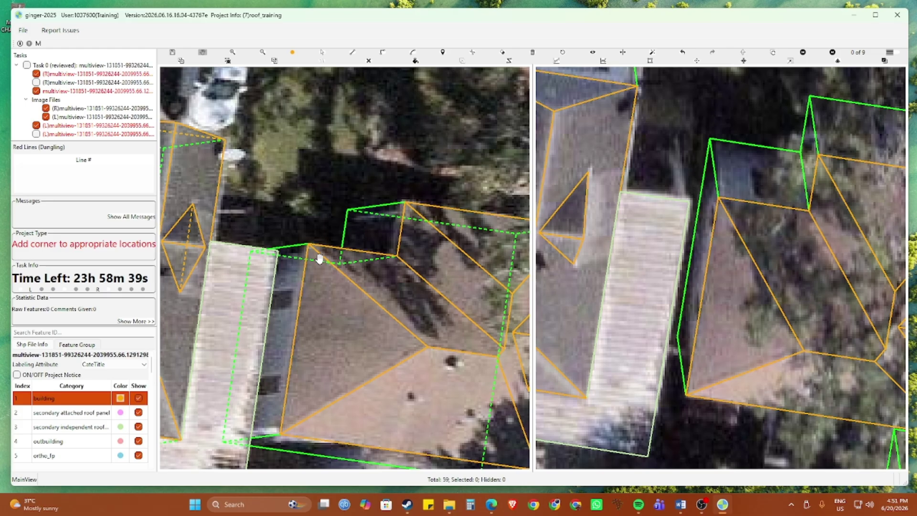
# Step: Compare the brown-roofed house's eave corners and side wall across the alternate images
pyautogui.scroll(-2, 363, 265)
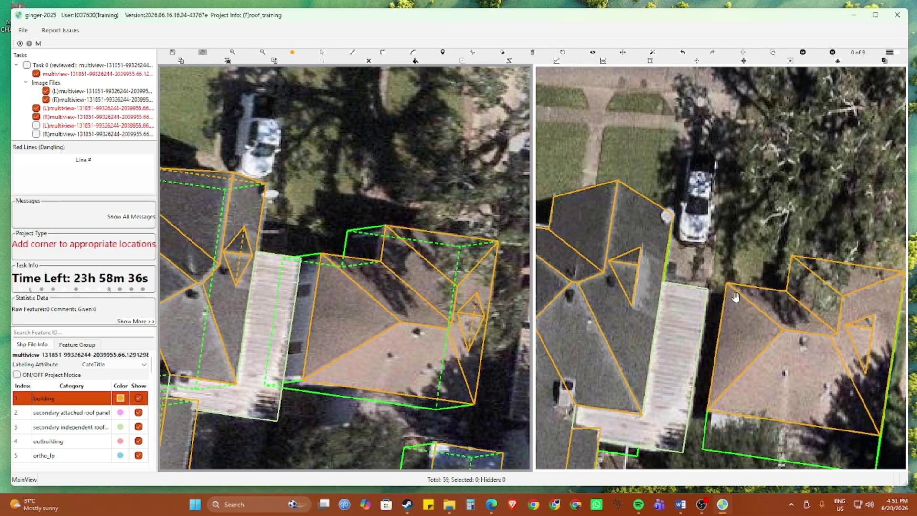
pyautogui.scroll(2, 745, 316)
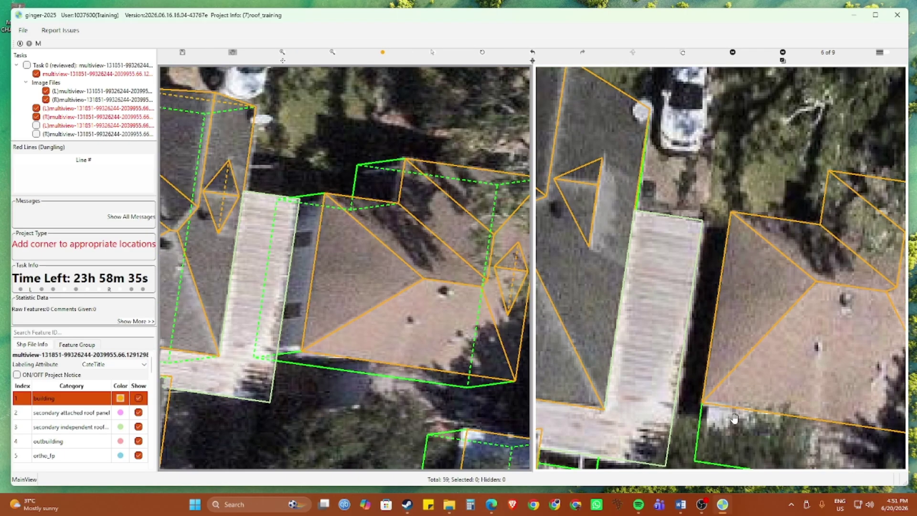
pyautogui.press('Right')
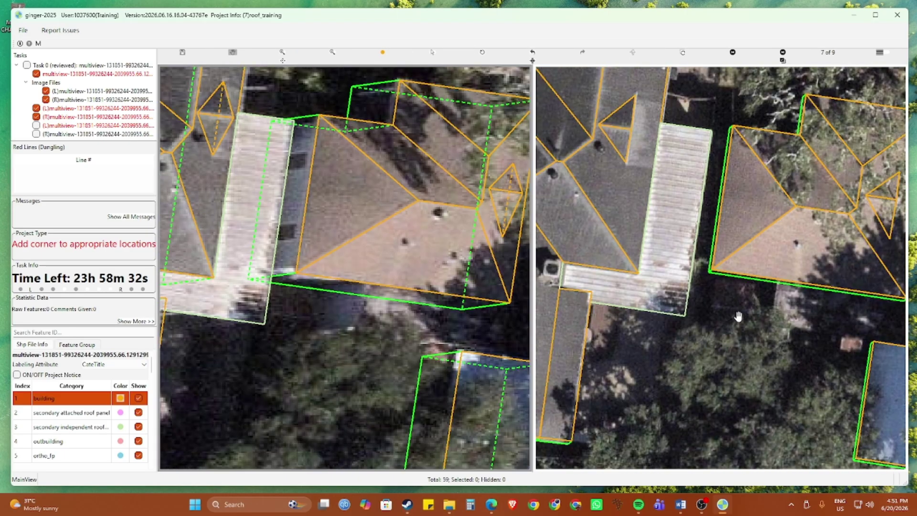
pyautogui.press('Right')
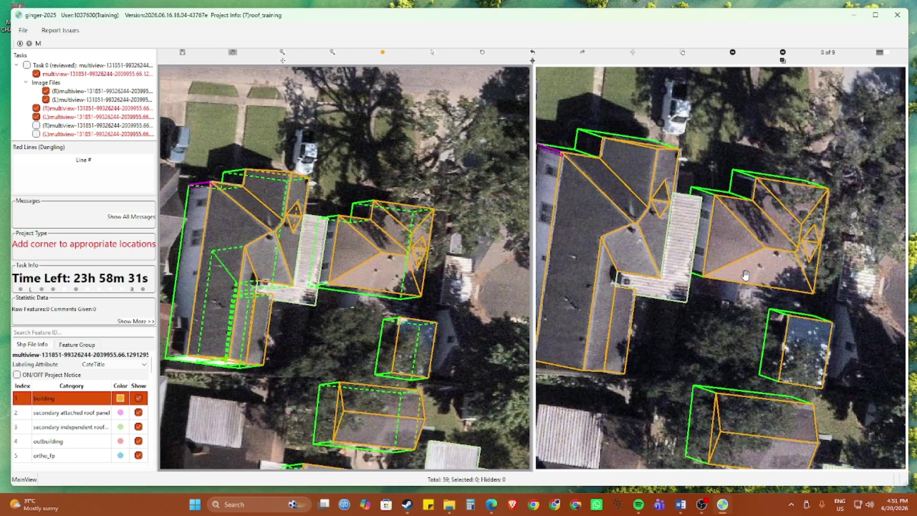
pyautogui.scroll(2, 726, 205)
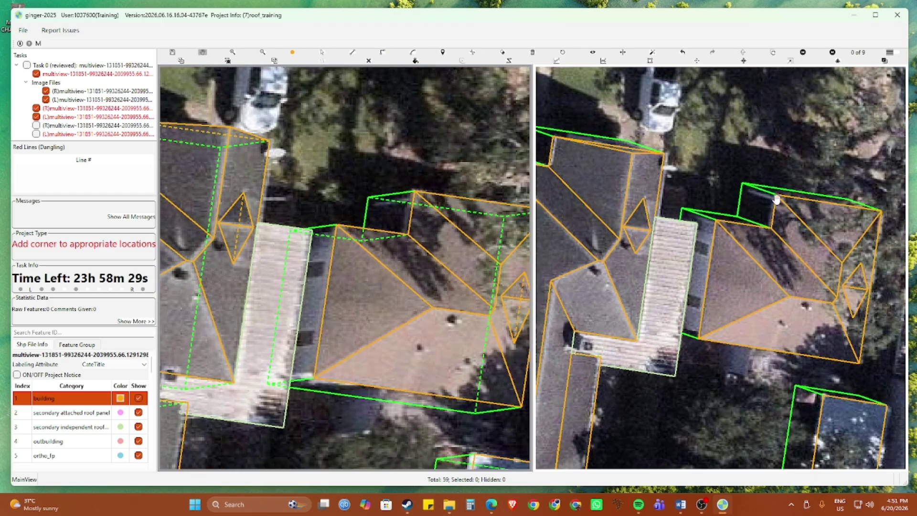
pyautogui.scroll(1, 755, 218)
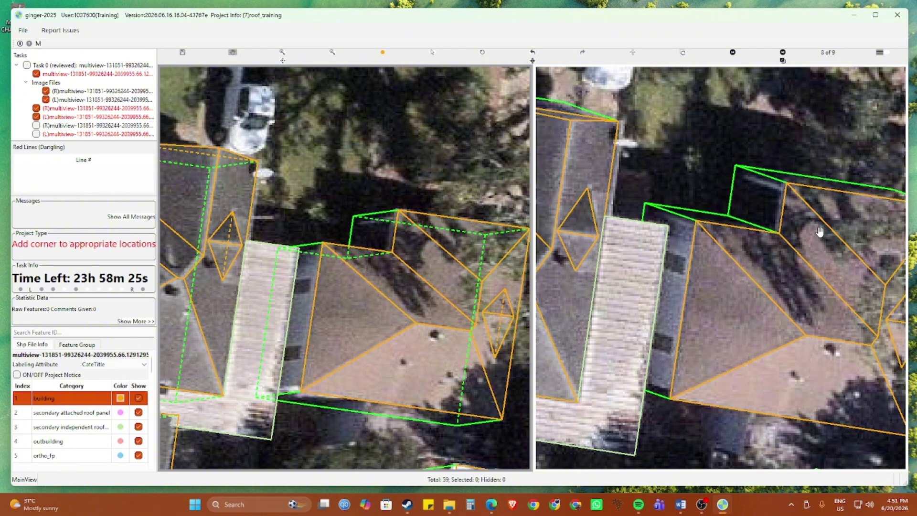
# Step: Draw a guide line across the side wall of the brown-roofed house's projecting section, parallel to its vertical eave-to-footprint edge
pyautogui.scroll(1, 791, 230)
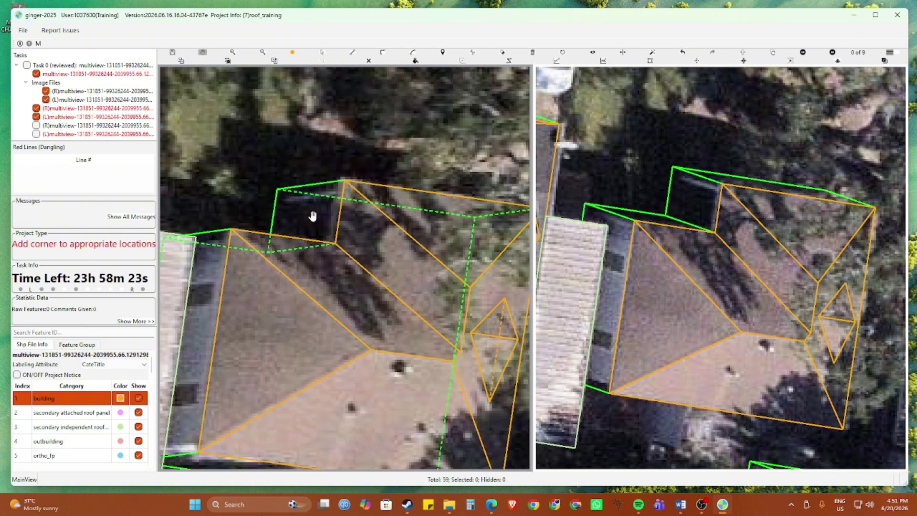
pyautogui.scroll(1, 312, 216)
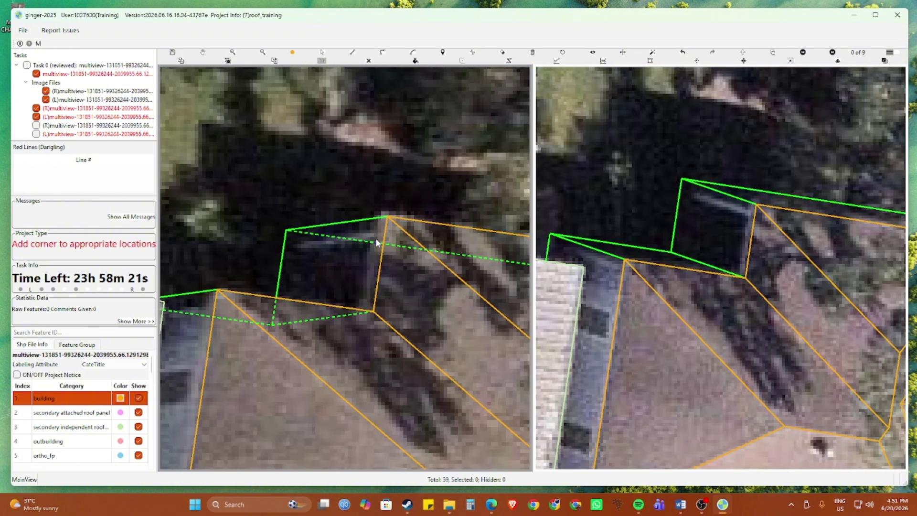
pyautogui.click(385, 232)
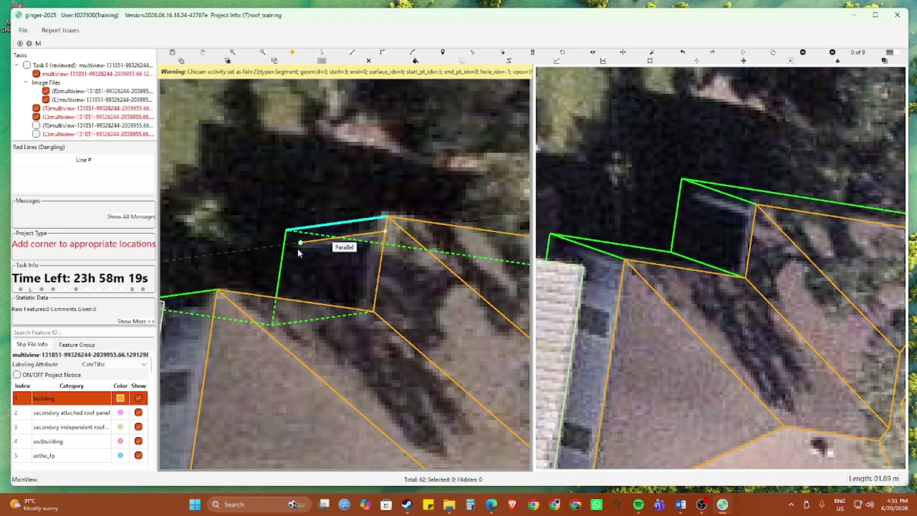
pyautogui.click(287, 244)
pyautogui.scroll(1, 352, 234)
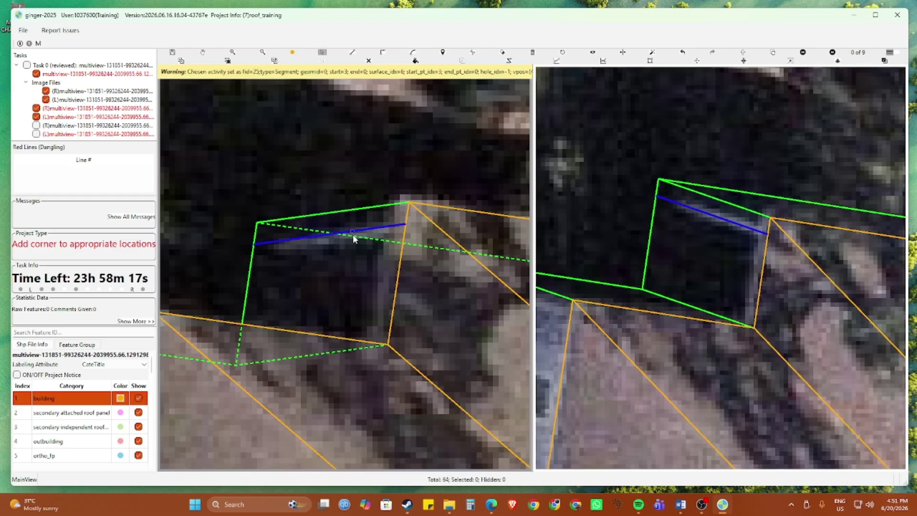
pyautogui.press('Escape')
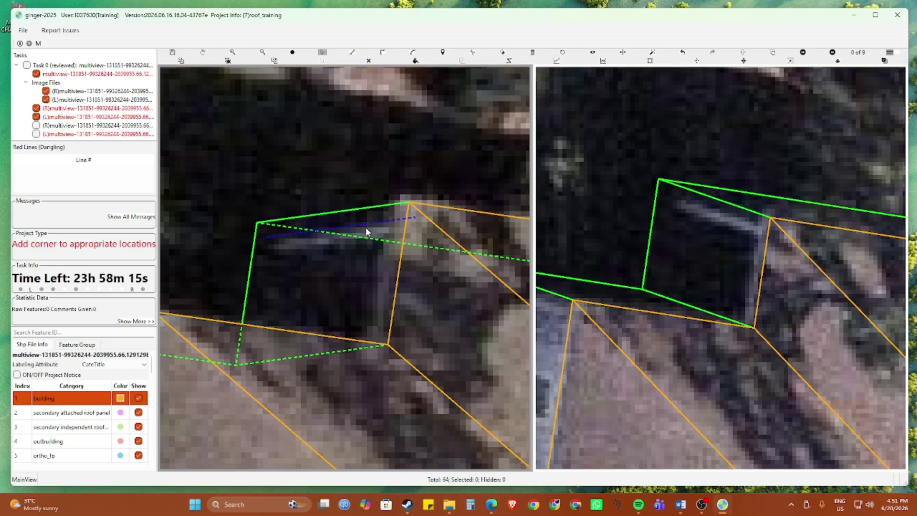
pyautogui.scroll(-2, 741, 267)
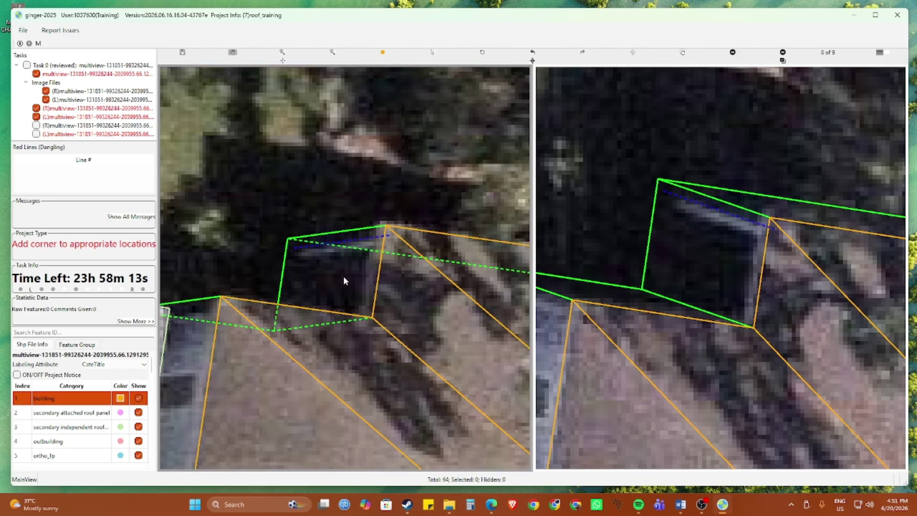
# Step: Draw a corner feature in the 3D view from the guide line's eave end through the eave and footprint corners to its other end
pyautogui.moveTo(414, 290); pyautogui.dragTo(386, 298)
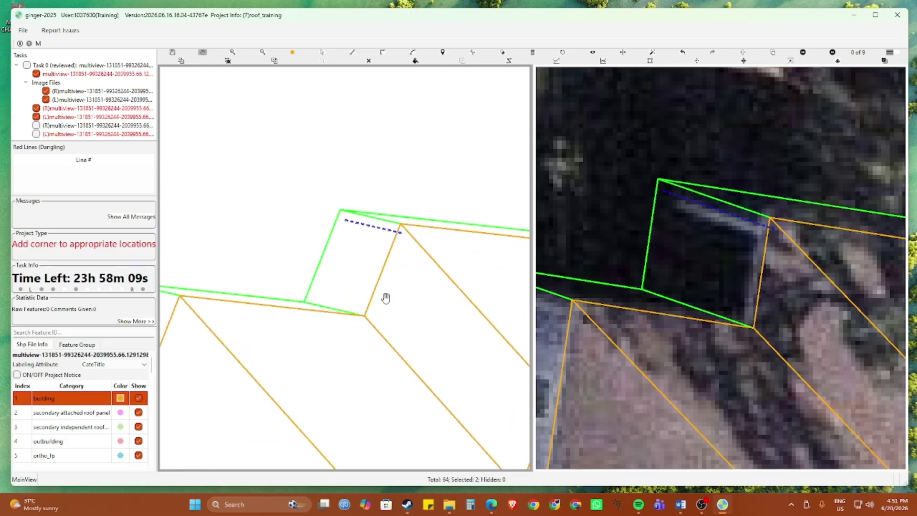
pyautogui.scroll(2, 382, 300)
pyautogui.click(431, 153)
pyautogui.click(424, 131)
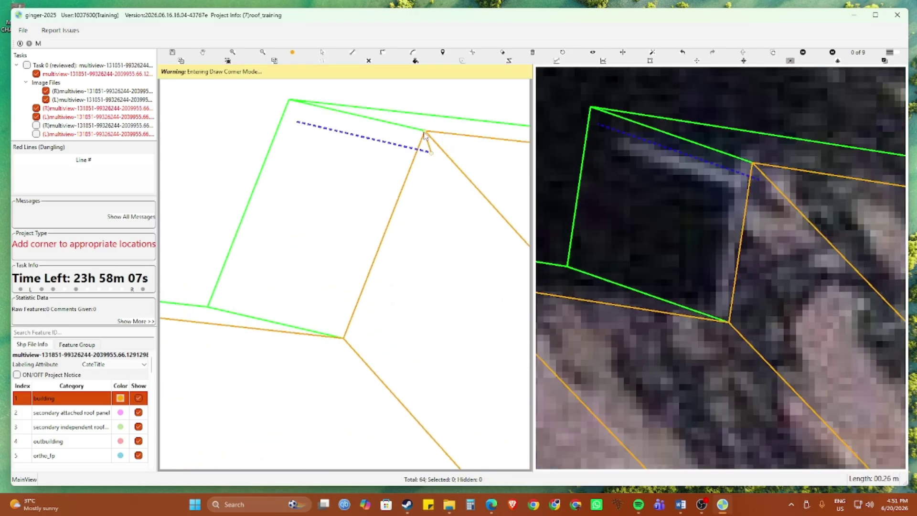
pyautogui.click(289, 101)
pyautogui.click(294, 122)
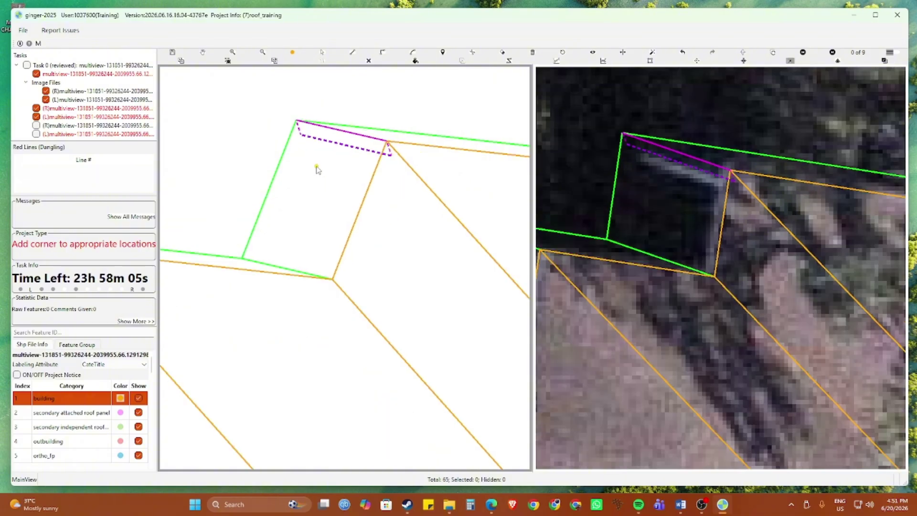
# Step: Select all of the brown-roofed house's roof and corner features together to check their grouping, then clear the selection
pyautogui.scroll(-4, 332, 182)
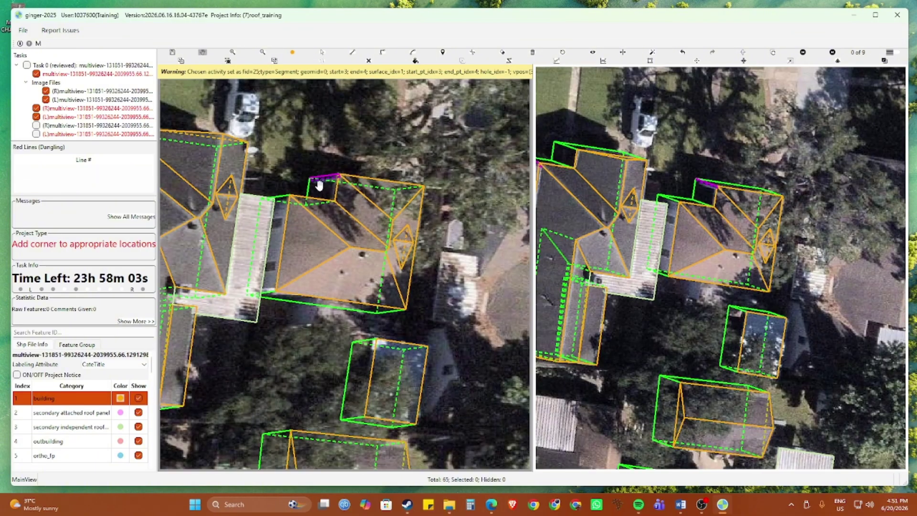
pyautogui.moveTo(283, 145); pyautogui.dragTo(427, 317)
pyautogui.click(282, 175)
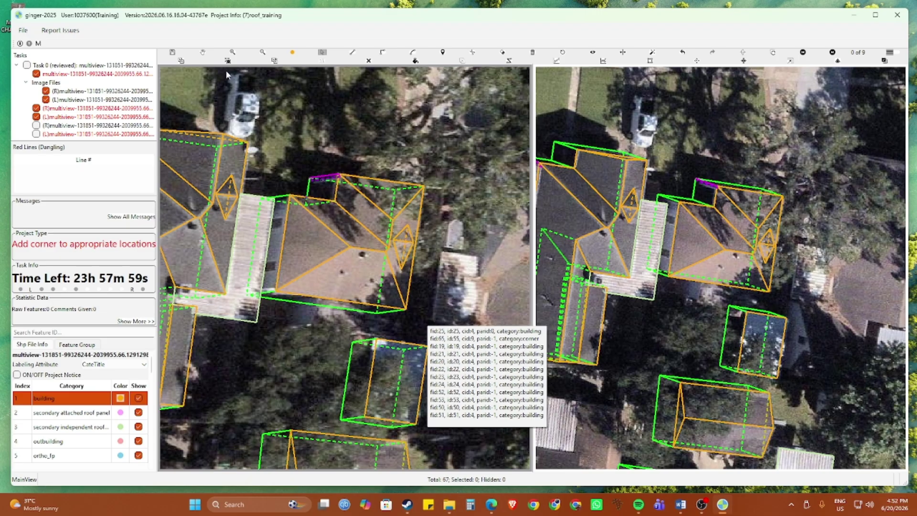
pyautogui.click(368, 61)
# Step: Check the filled roof and wall faces of the brown-roofed house and the small outbuilding below it, then restore the outline display
pyautogui.moveTo(287, 329); pyautogui.dragTo(293, 286)
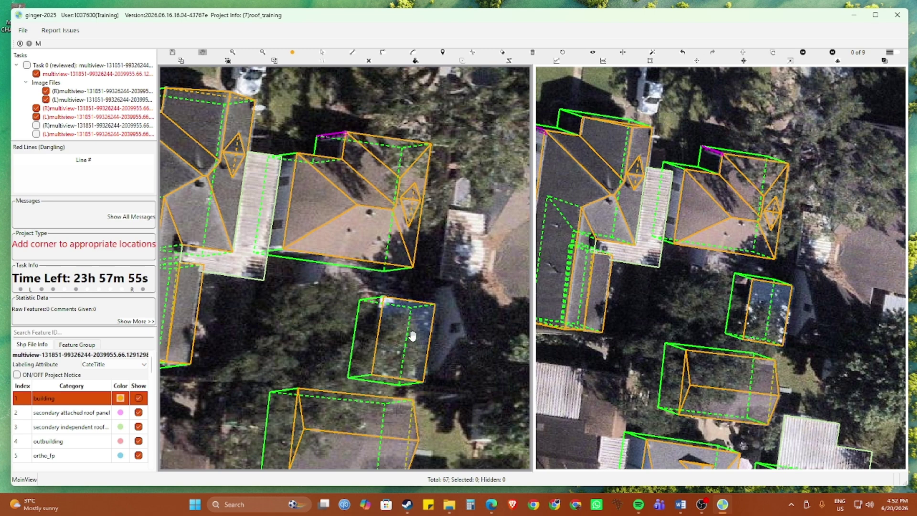
pyautogui.scroll(1, 412, 336)
pyautogui.scroll(-1, 378, 337)
pyautogui.moveTo(378, 338)
pyautogui.mouseDown()
pyautogui.moveTo(403, 332)
pyautogui.moveTo(367, 327)
pyautogui.mouseUp()
pyautogui.press('f')
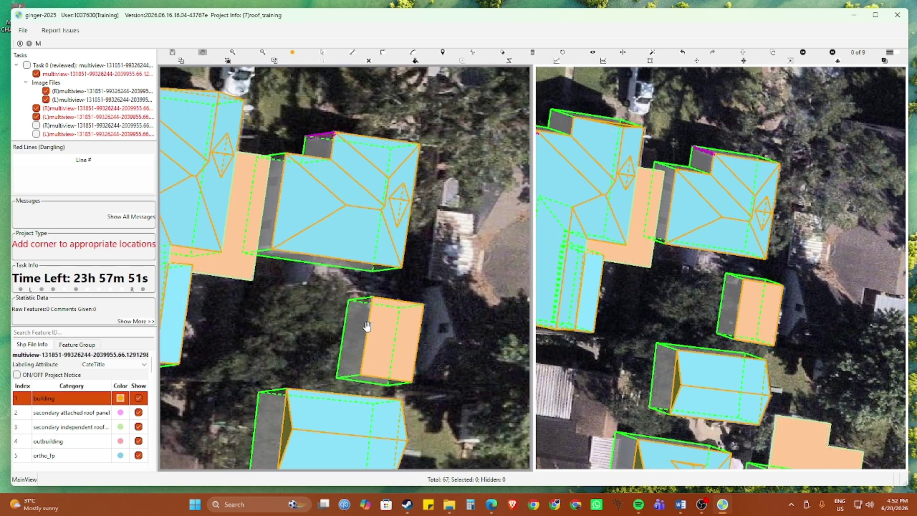
pyautogui.press('f')
# Step: Compare the small outbuilding and the neighbouring roofs across the alternate images for walls suitable for a corner
pyautogui.press('r')
pyautogui.scroll(2, 391, 328)
pyautogui.press('r')
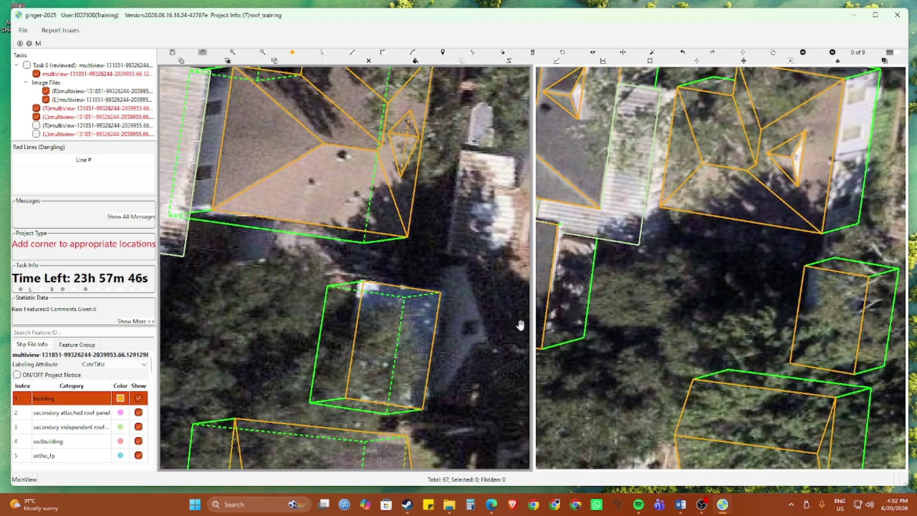
pyautogui.scroll(-2, 698, 314)
pyautogui.scroll(-3, 749, 319)
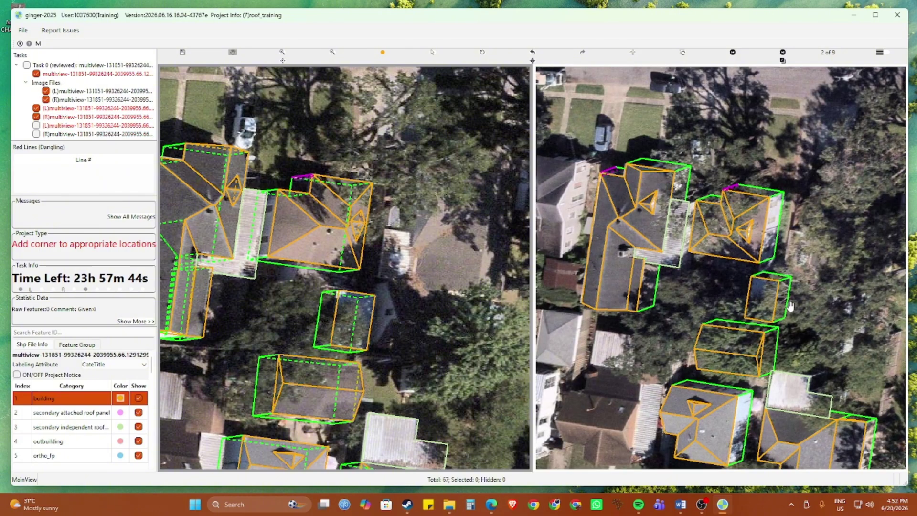
pyautogui.scroll(-1, 766, 297)
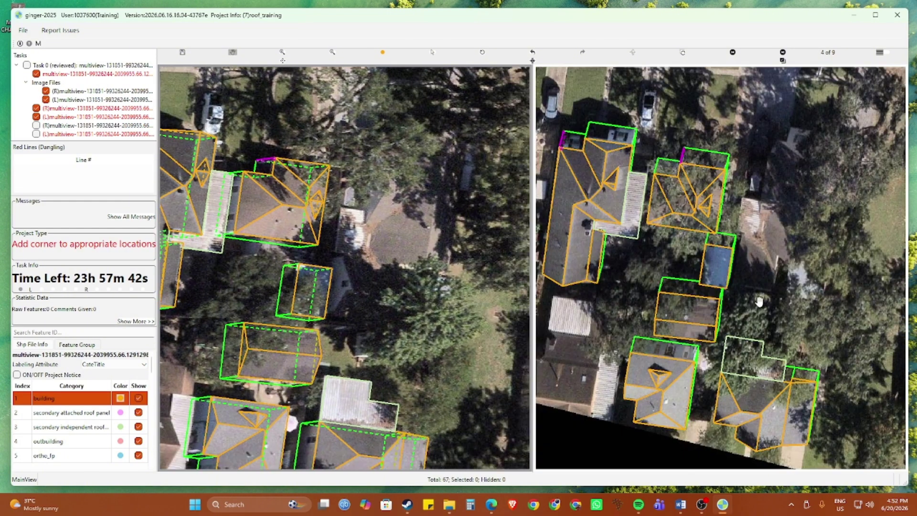
pyautogui.scroll(-1, 749, 313)
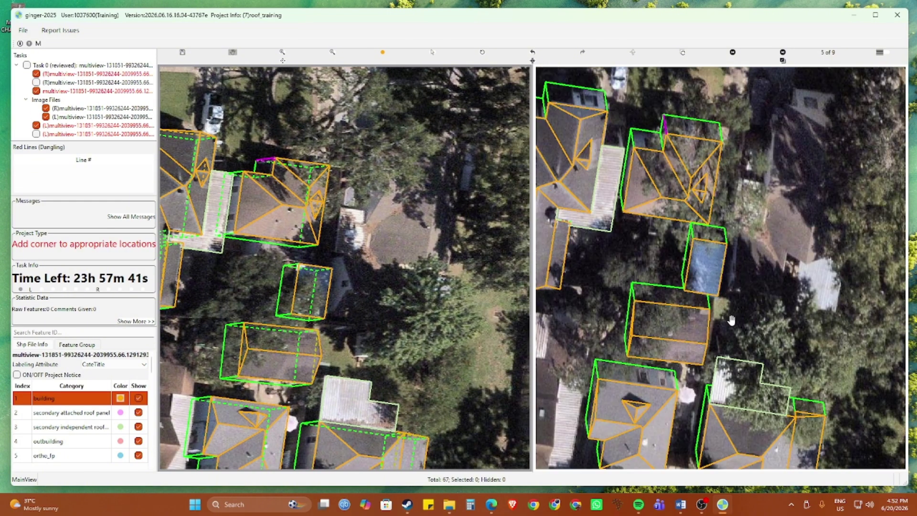
pyautogui.scroll(-1, 730, 321)
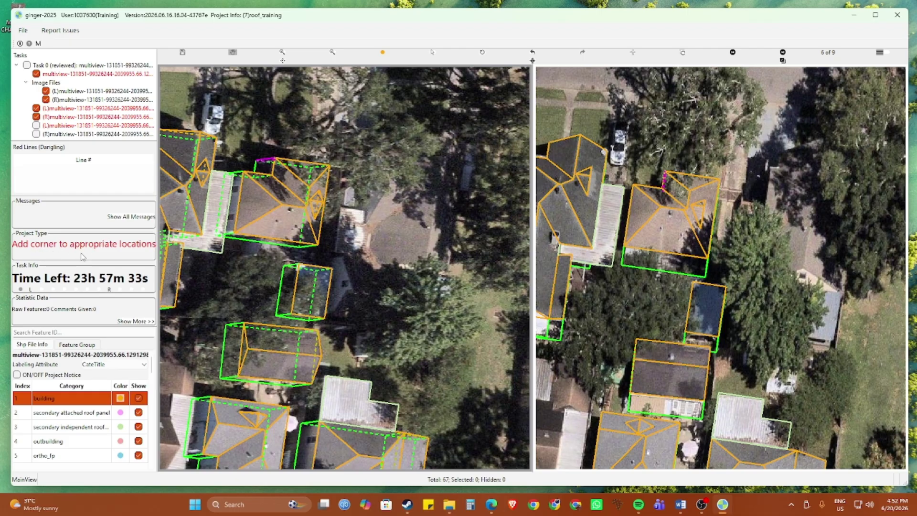
pyautogui.moveTo(373, 343); pyautogui.dragTo(379, 342)
pyautogui.press('Right')
pyautogui.press('Right')
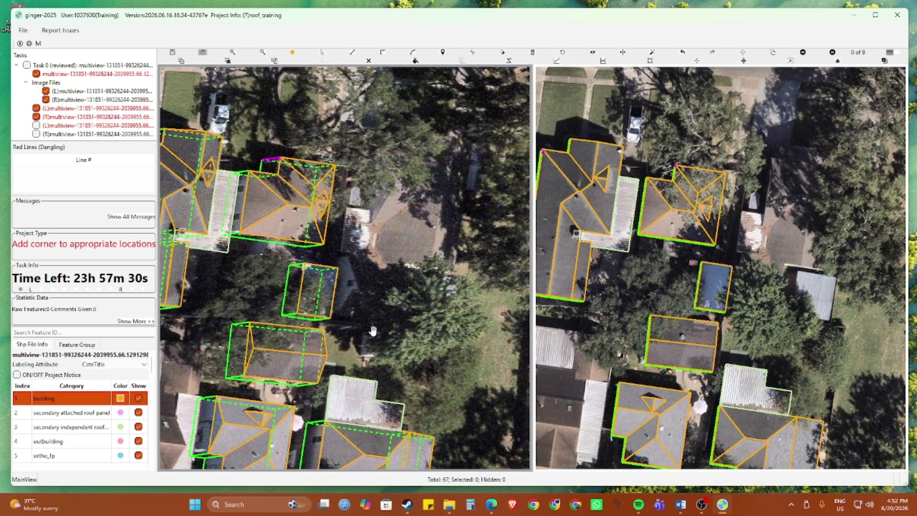
# Step: Examine the small blue-roofed outbuilding's eave corners, side walls and footprint corners in the close-up images and the 3D view
pyautogui.scroll(3, 341, 308)
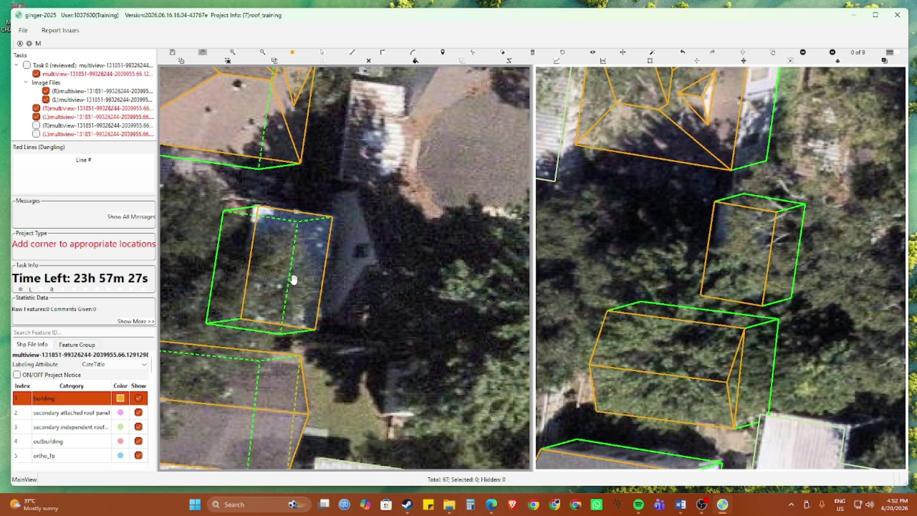
pyautogui.moveTo(288, 277); pyautogui.dragTo(343, 312)
pyautogui.press('Right')
pyautogui.press('Right')
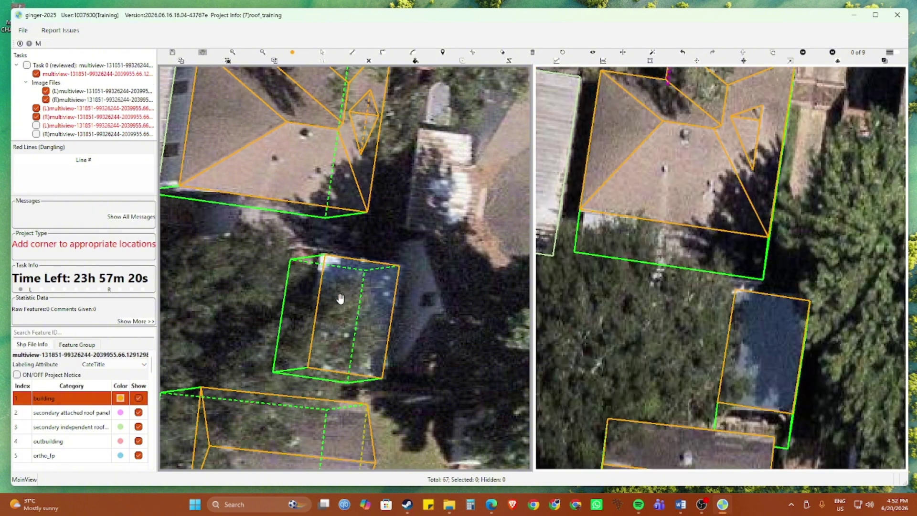
pyautogui.scroll(2, 338, 299)
pyautogui.moveTo(332, 291)
pyautogui.mouseDown()
pyautogui.moveTo(359, 319)
pyautogui.moveTo(364, 309)
pyautogui.moveTo(345, 303)
pyautogui.mouseUp()
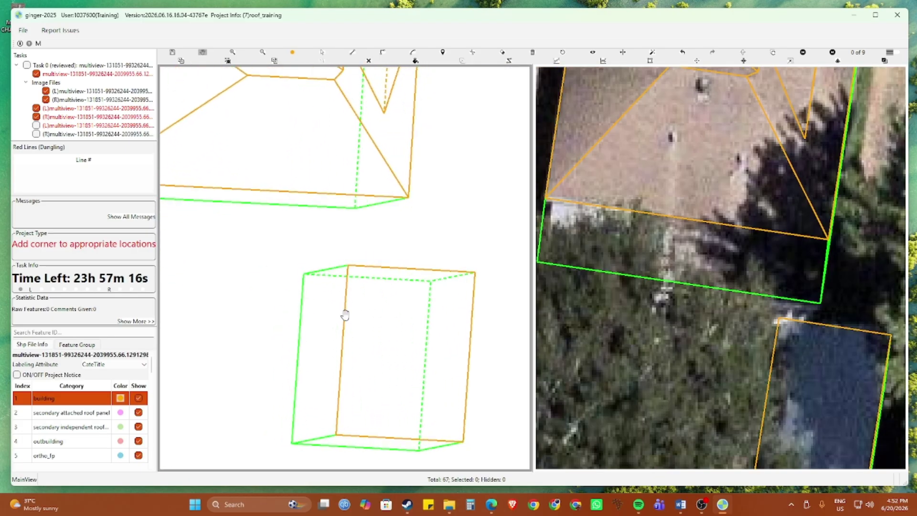
# Step: Draw a corner about 1.83 m long from the small building's upper-left roof corner to the matching footprint corner
pyautogui.press('c')
pyautogui.click(348, 266)
pyautogui.click(304, 274)
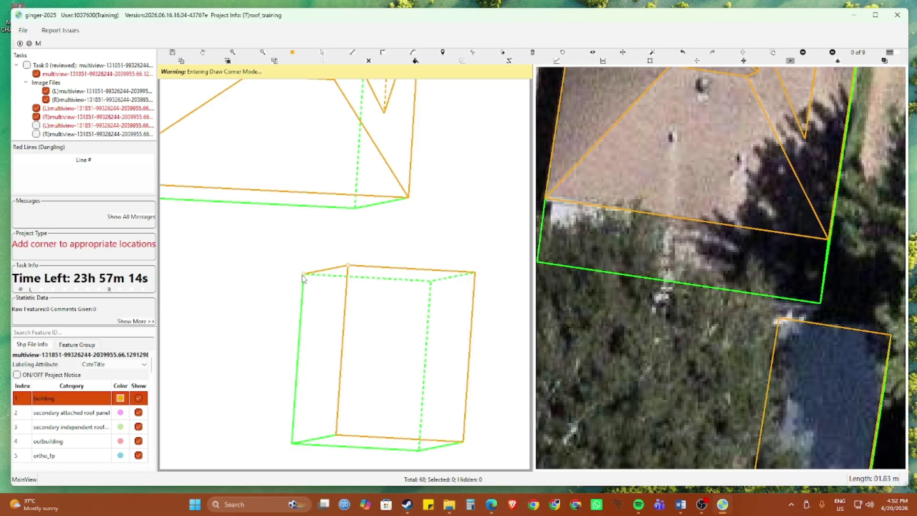
# Step: Examine the small building's new corner and the neighbouring gable-roofed building in both aerial views
pyautogui.scroll(-2, 337, 261)
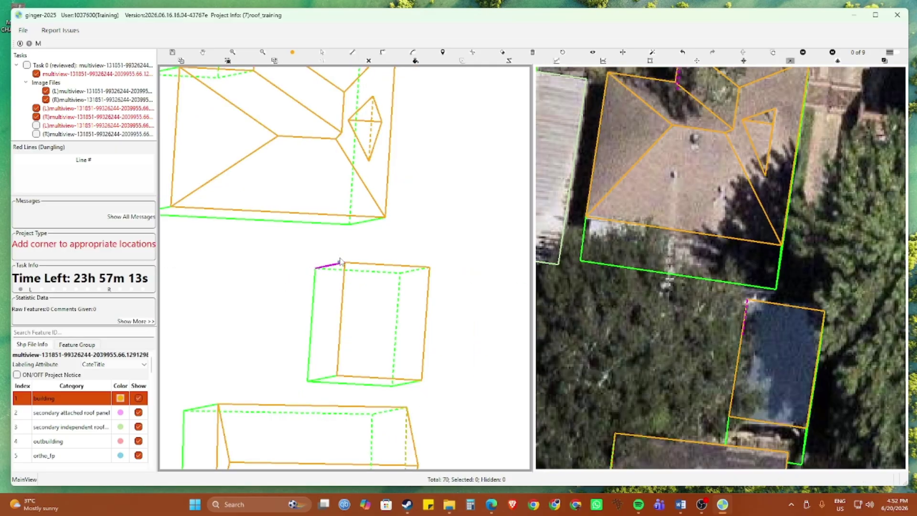
pyautogui.scroll(-2, 341, 262)
pyautogui.moveTo(309, 250); pyautogui.dragTo(390, 345)
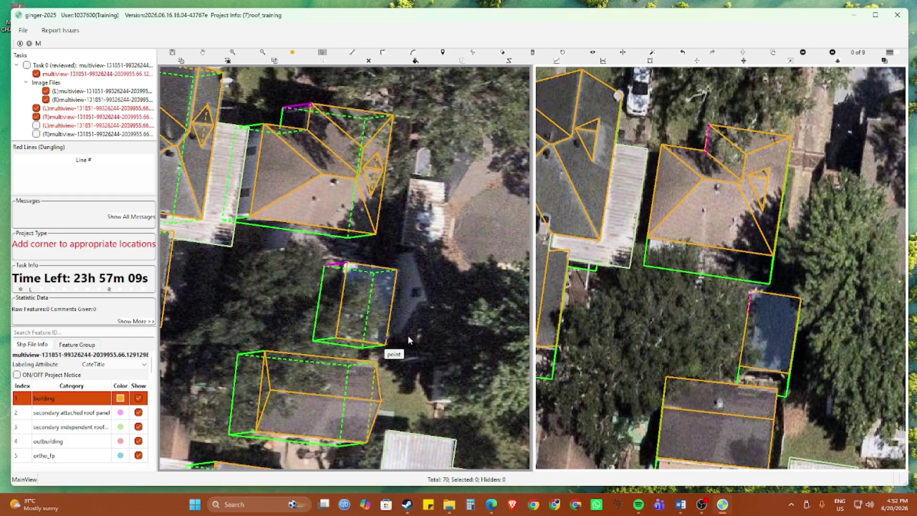
pyautogui.press('Right')
pyautogui.press('Left')
pyautogui.scroll(2, 784, 395)
pyautogui.scroll(-1, 696, 361)
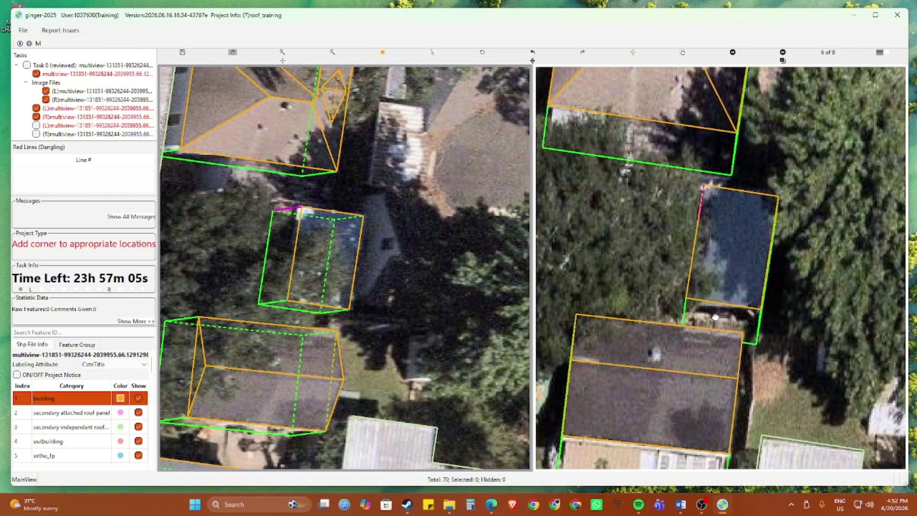
pyautogui.scroll(-1, 696, 311)
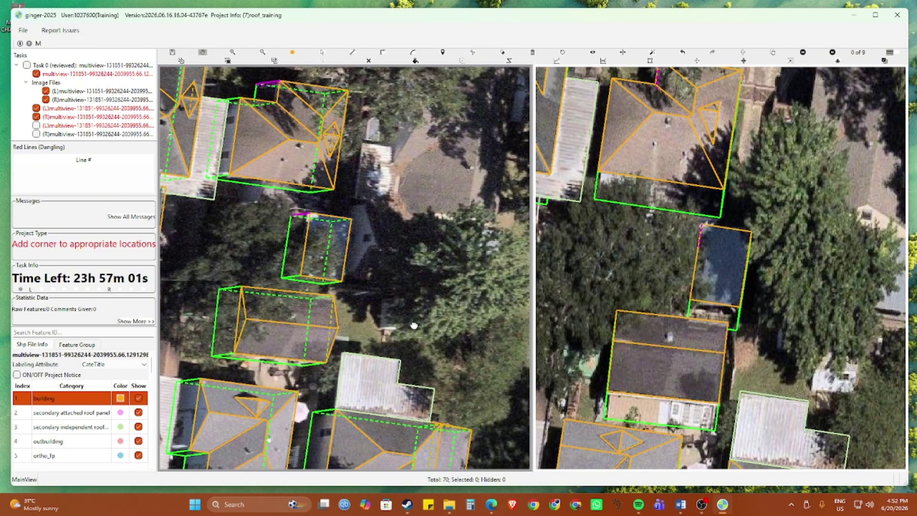
pyautogui.moveTo(405, 324); pyautogui.dragTo(445, 263)
pyautogui.scroll(-3, 445, 263)
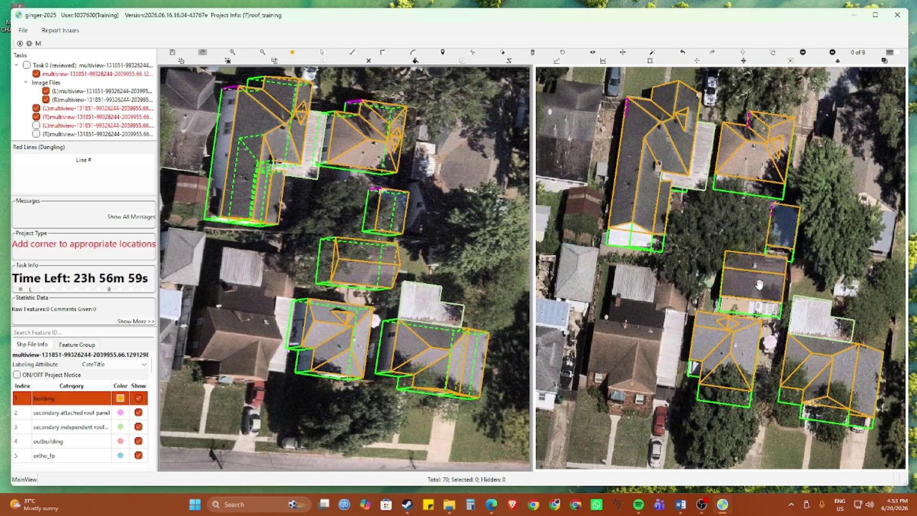
pyautogui.scroll(3, 750, 286)
pyautogui.scroll(2, 728, 295)
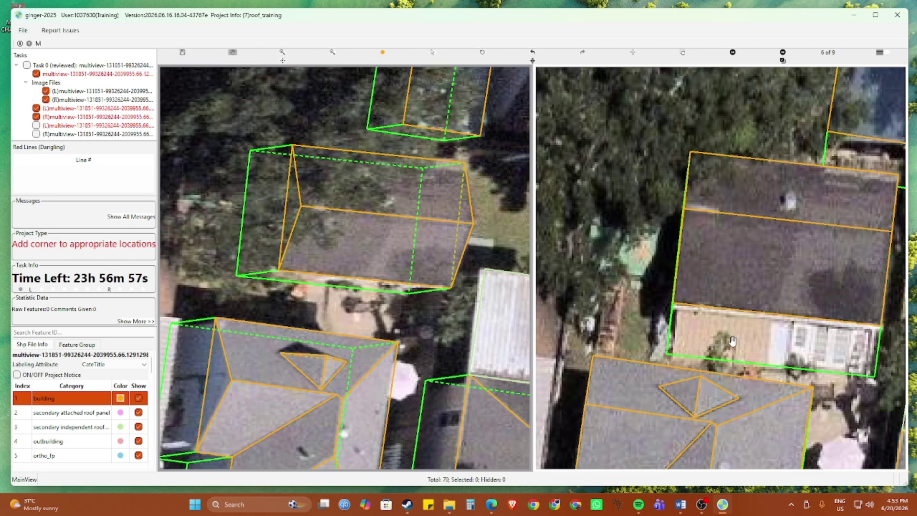
# Step: Swap the two aerial views and cycle through alternate images to compare the gable-roofed building's deck side
pyautogui.click(633, 54)
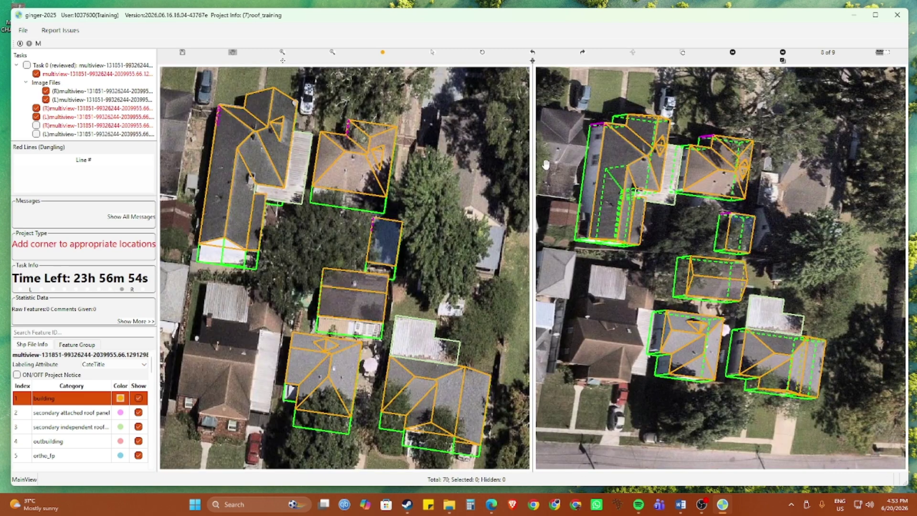
pyautogui.scroll(1, 729, 310)
pyautogui.scroll(1, 335, 294)
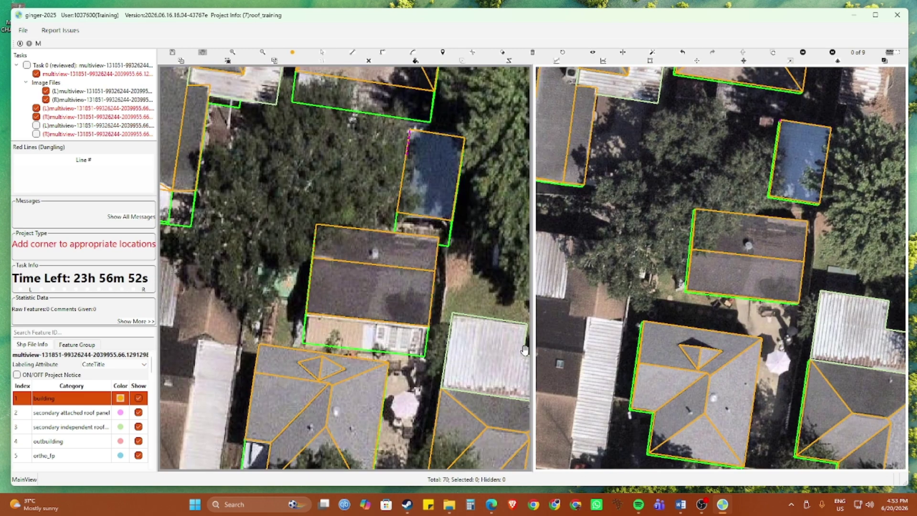
pyautogui.press('Right')
pyautogui.press('Right')
pyautogui.press('Right')
pyautogui.press('Right')
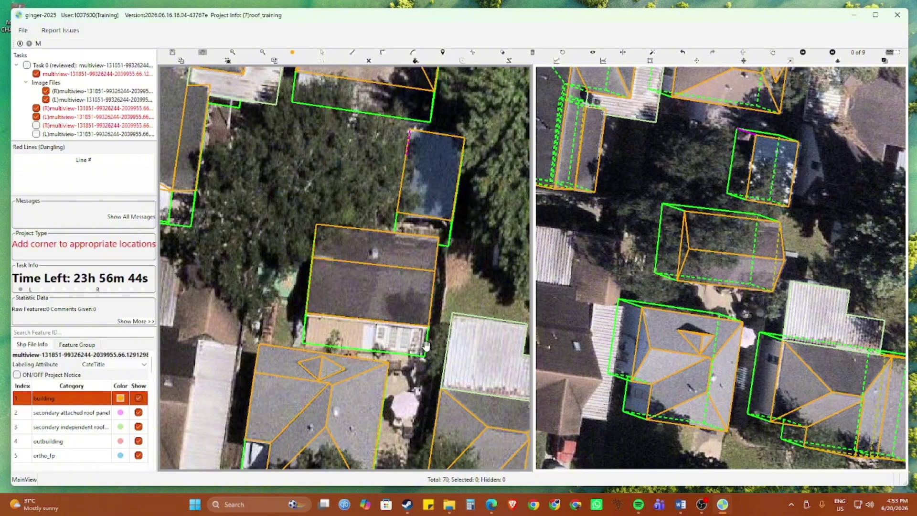
# Step: Draw a line about 2.44 m long down the deck's left edge, from the eave to the footprint edge
pyautogui.scroll(3, 385, 253)
pyautogui.scroll(2, 365, 239)
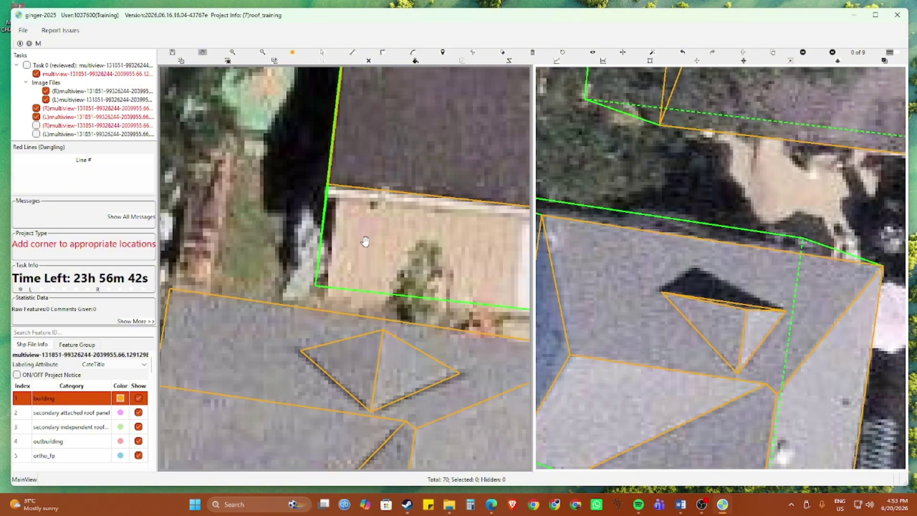
pyautogui.click(338, 187)
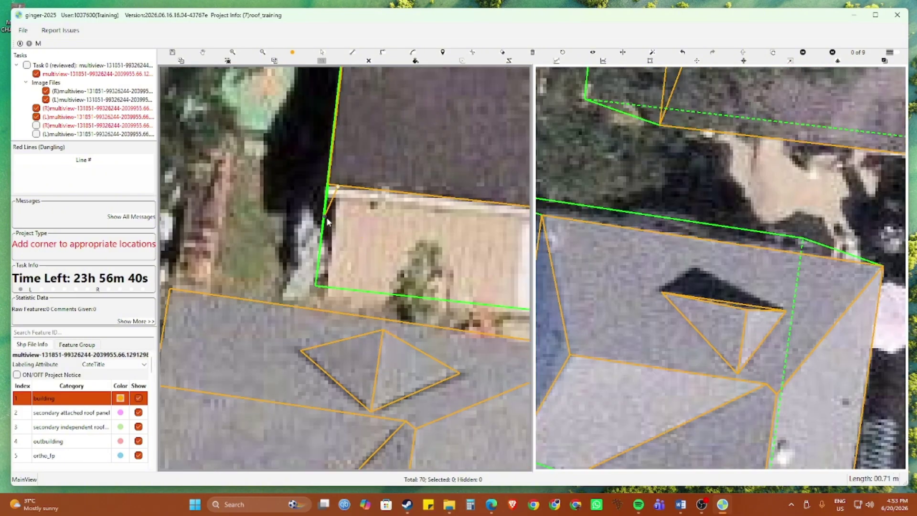
pyautogui.press('p')
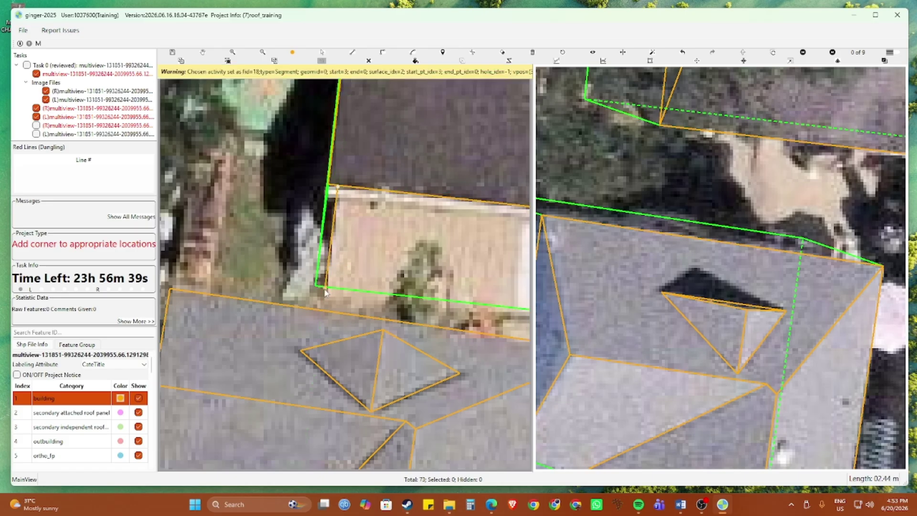
pyautogui.scroll(2, 329, 241)
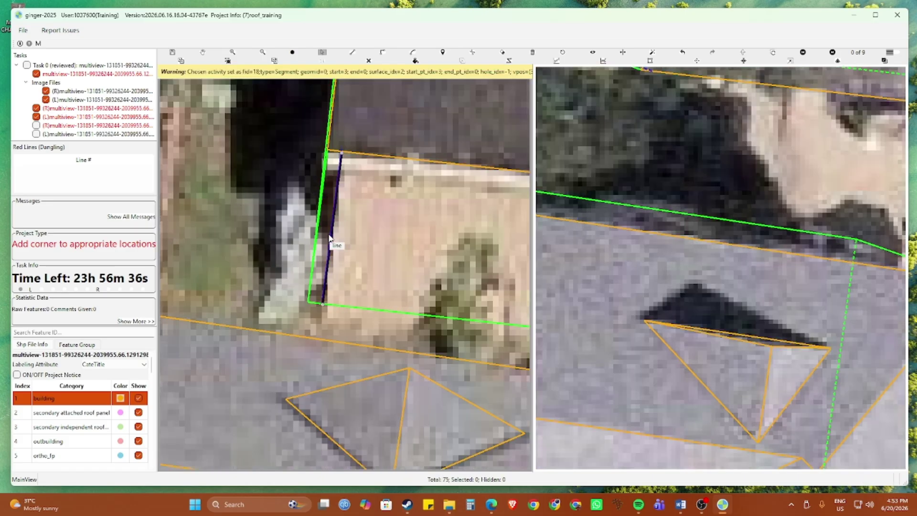
pyautogui.press('Escape')
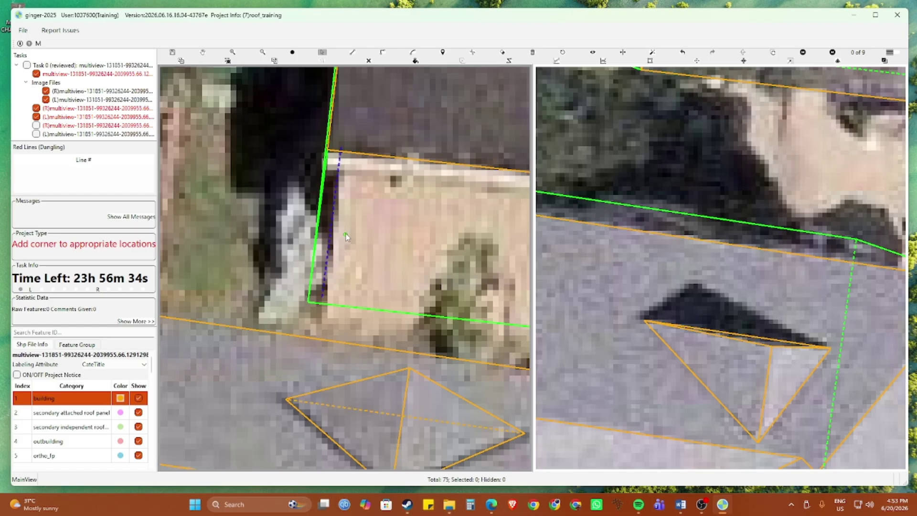
# Step: Draw a corner through the lower-left roof corner, both ends of the dashed deck line and the footprint corner
pyautogui.press('h')
pyautogui.moveTo(363, 219); pyautogui.dragTo(362, 233)
pyautogui.press('c')
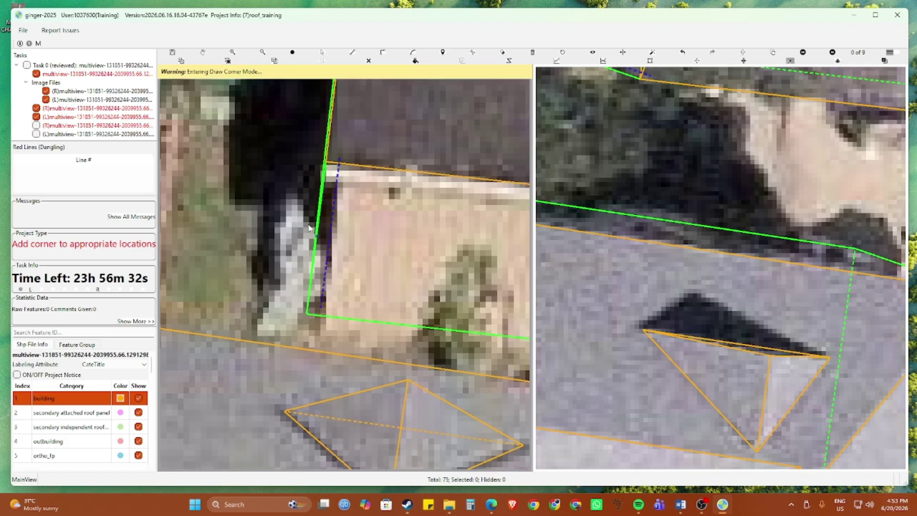
pyautogui.scroll(2, 336, 170)
pyautogui.press('h')
pyautogui.moveTo(349, 141); pyautogui.dragTo(359, 250)
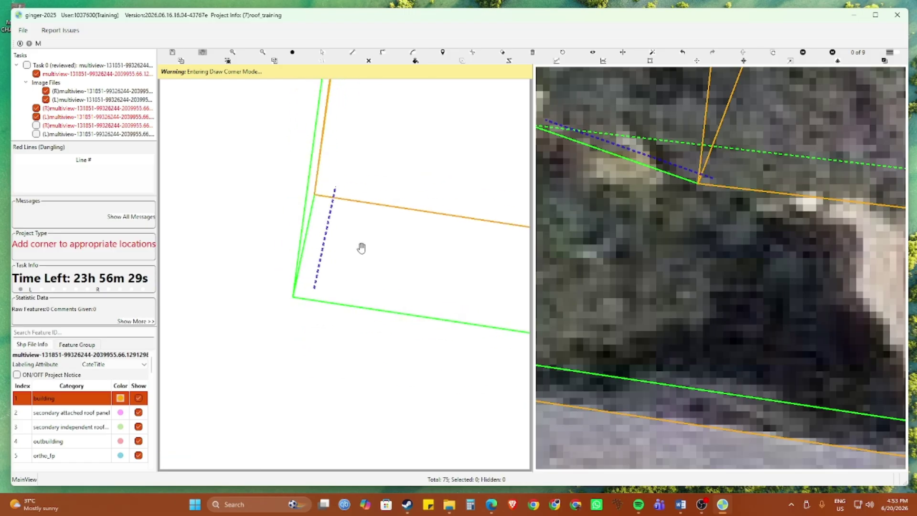
pyautogui.click(313, 196)
pyautogui.click(335, 187)
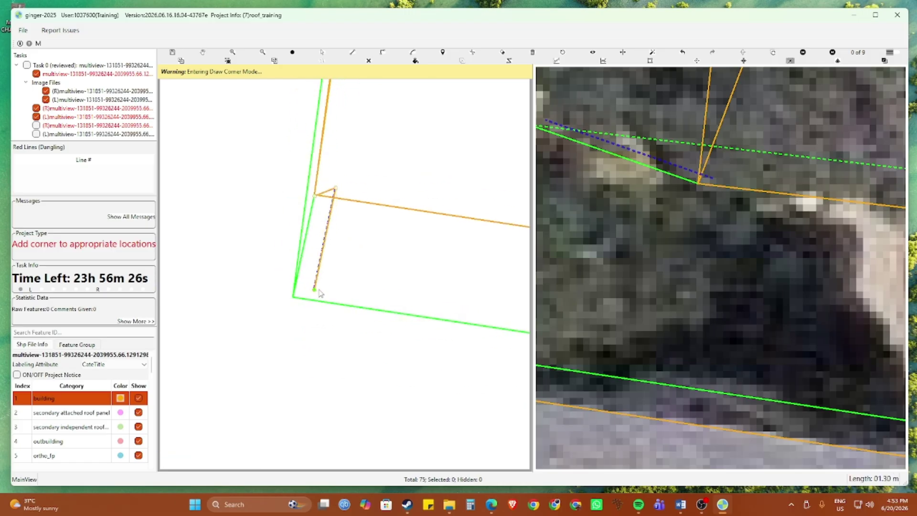
pyautogui.click(315, 288)
pyautogui.click(294, 296)
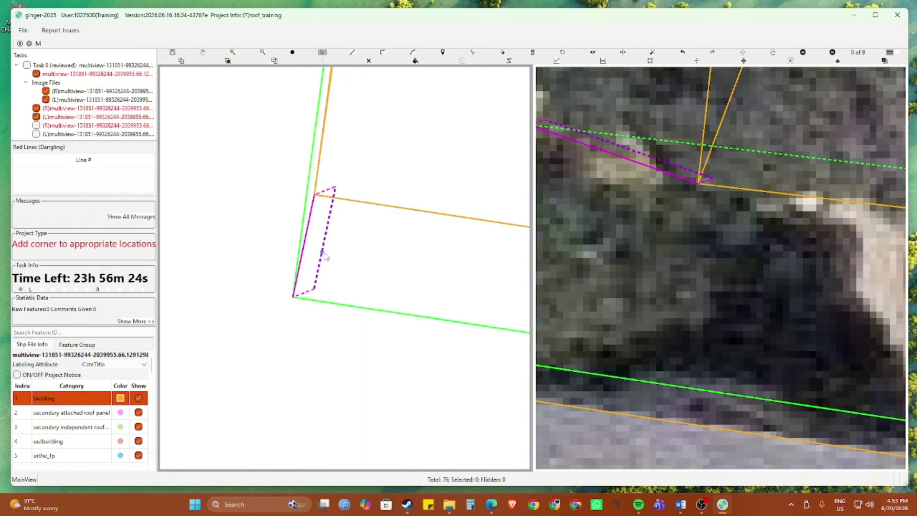
# Step: Examine the deck corner and the hip-roofed house below it, including the recess on its left side
pyautogui.scroll(-3, 335, 243)
pyautogui.scroll(-3, 334, 244)
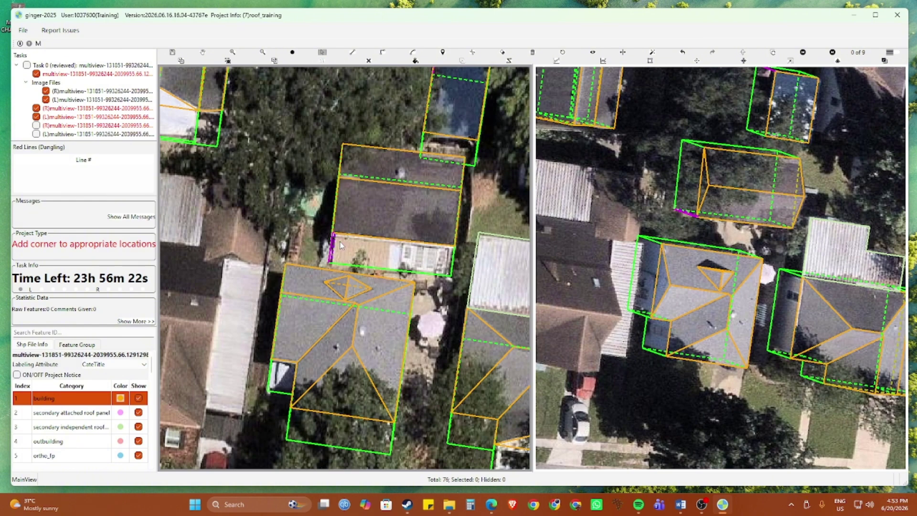
pyautogui.moveTo(328, 164); pyautogui.dragTo(439, 295)
pyautogui.click(339, 294)
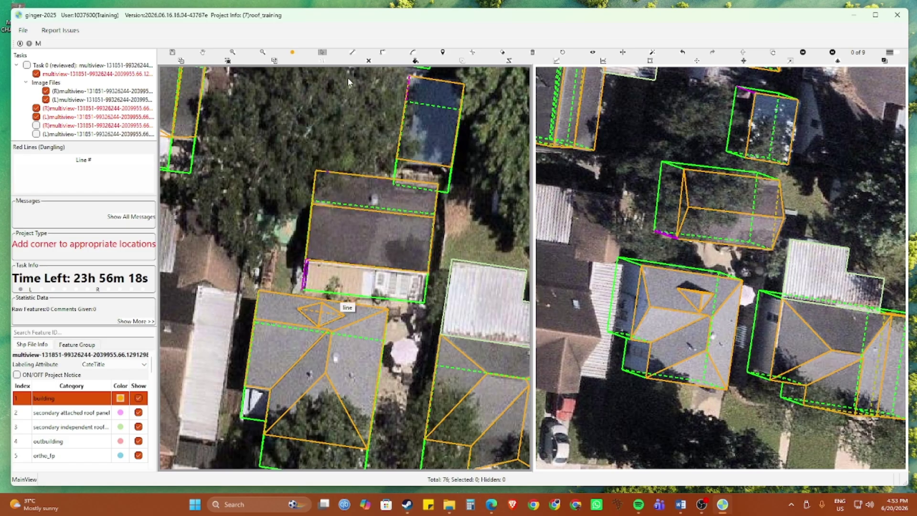
pyautogui.click(368, 61)
pyautogui.scroll(-2, 312, 285)
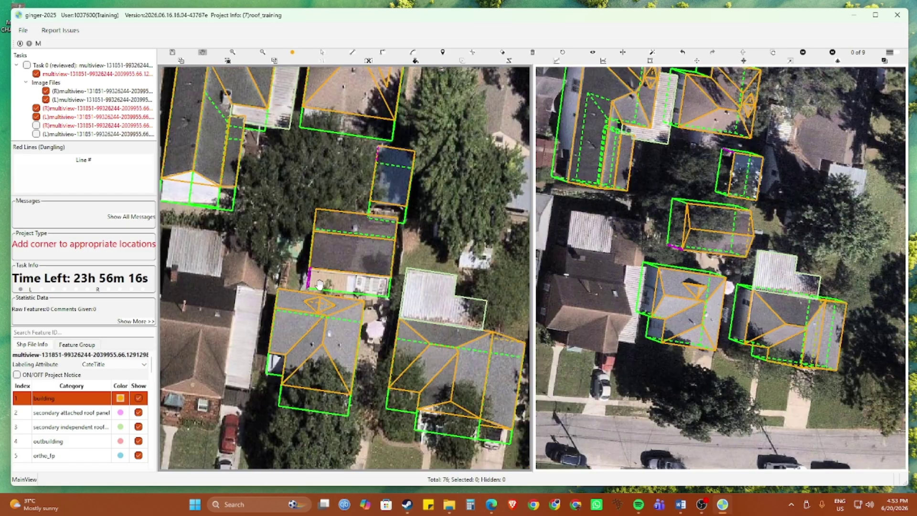
pyautogui.scroll(1, 302, 336)
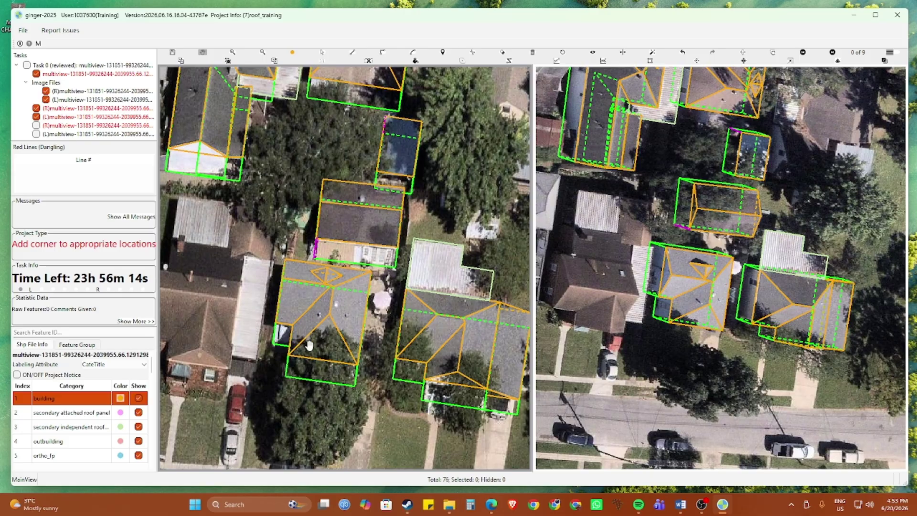
pyautogui.scroll(3, 665, 324)
pyautogui.scroll(2, 666, 303)
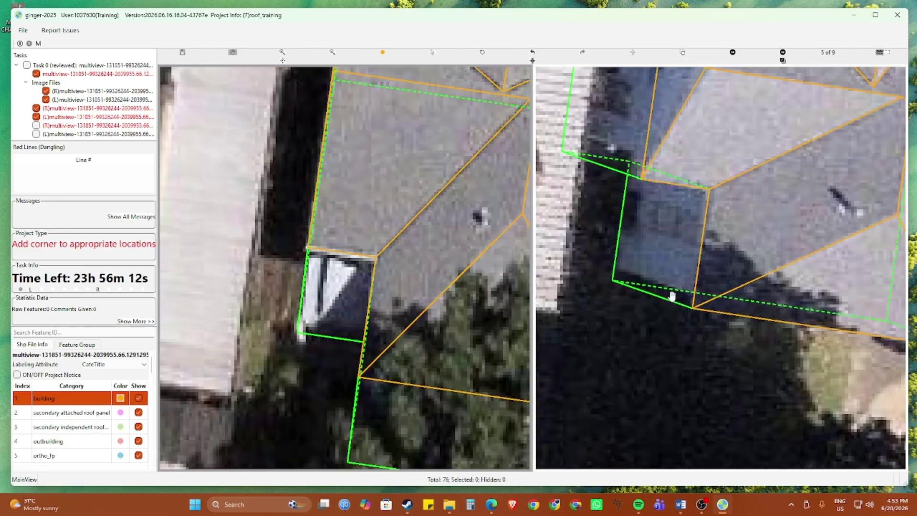
pyautogui.scroll(-1, 670, 295)
pyautogui.scroll(-1, 671, 294)
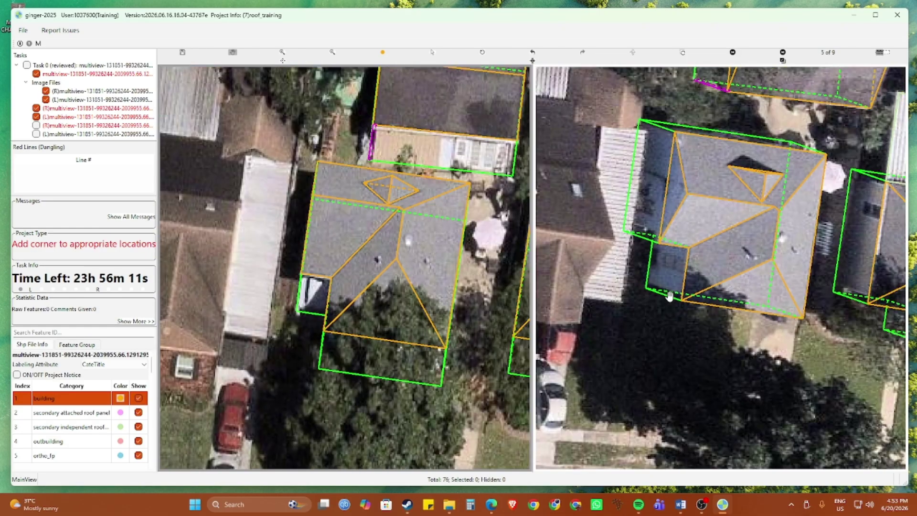
# Step: Swap the two aerial views and change the comparison image to another angle of the hip-roofed house
pyautogui.click(633, 52)
pyautogui.scroll(2, 306, 385)
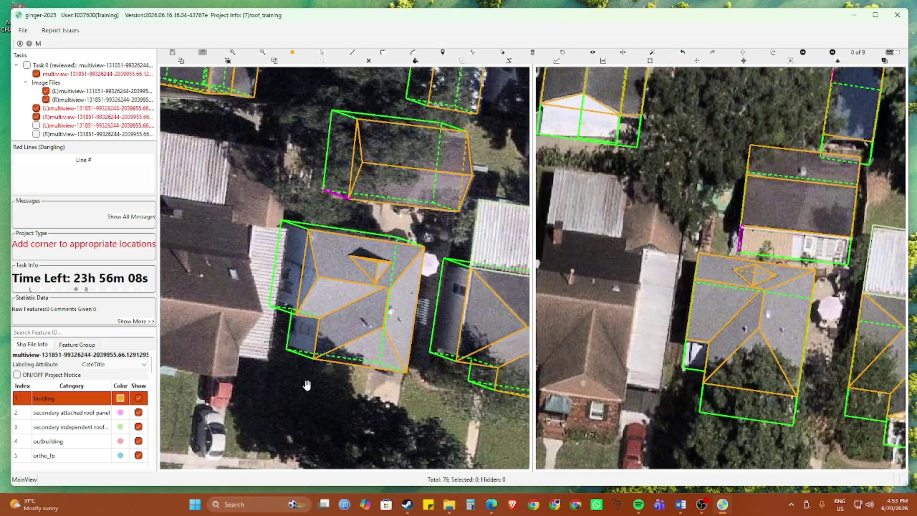
pyautogui.press('Right')
pyautogui.press('Right')
pyautogui.press('Right')
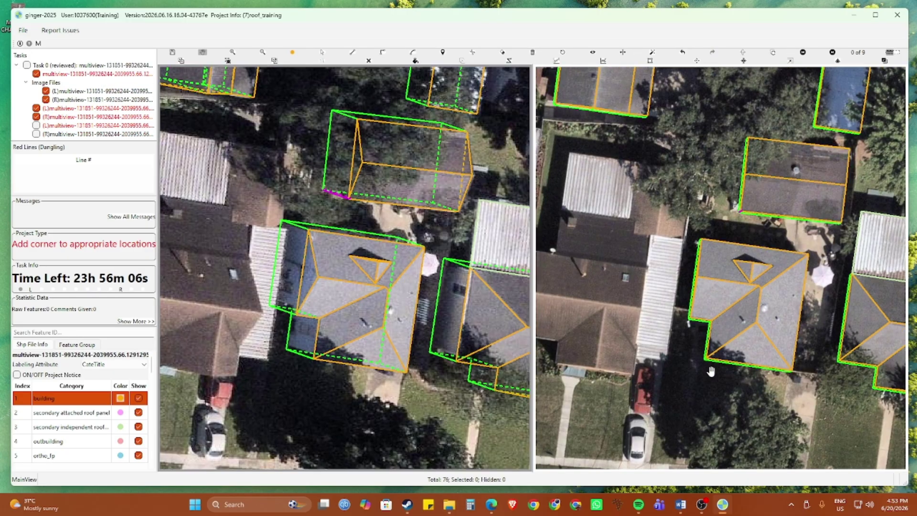
# Step: Draw a line about 1.93 m long across the recess's lower end, parallel to the green footprint edge
pyautogui.scroll(4, 674, 374)
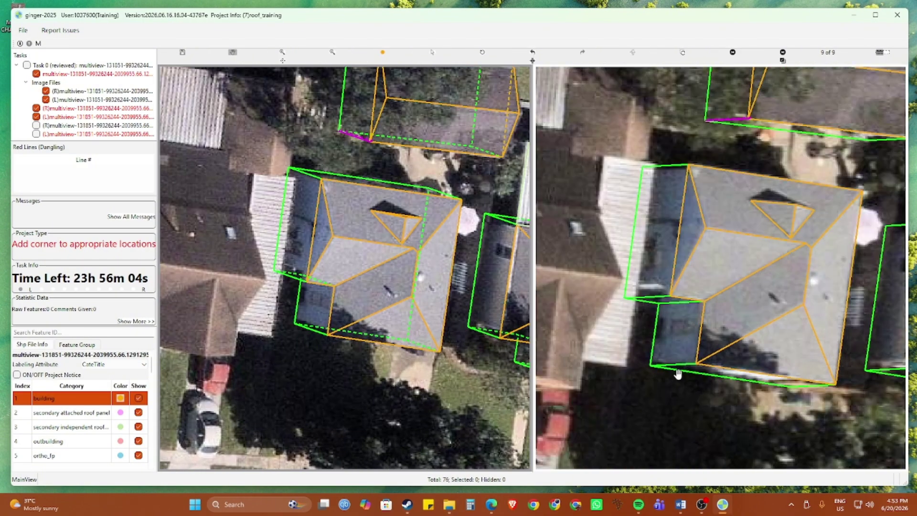
pyautogui.scroll(4, 331, 335)
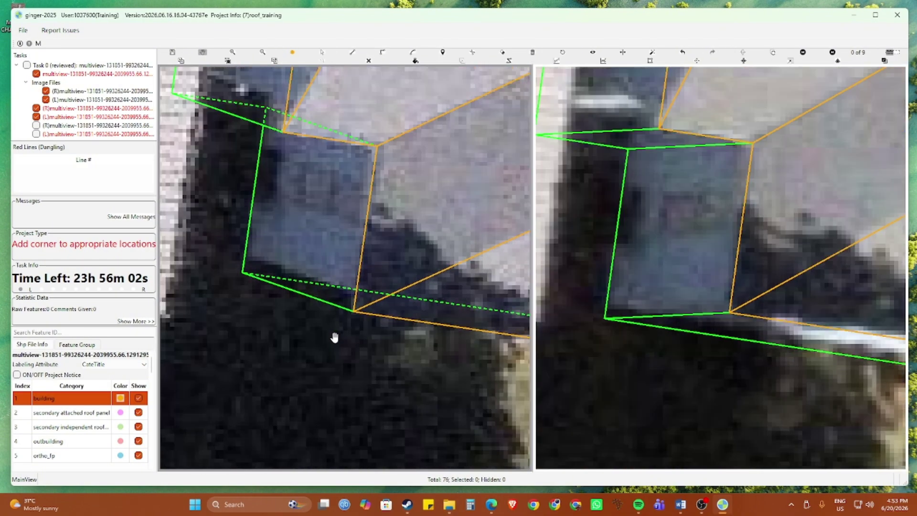
pyautogui.click(354, 297)
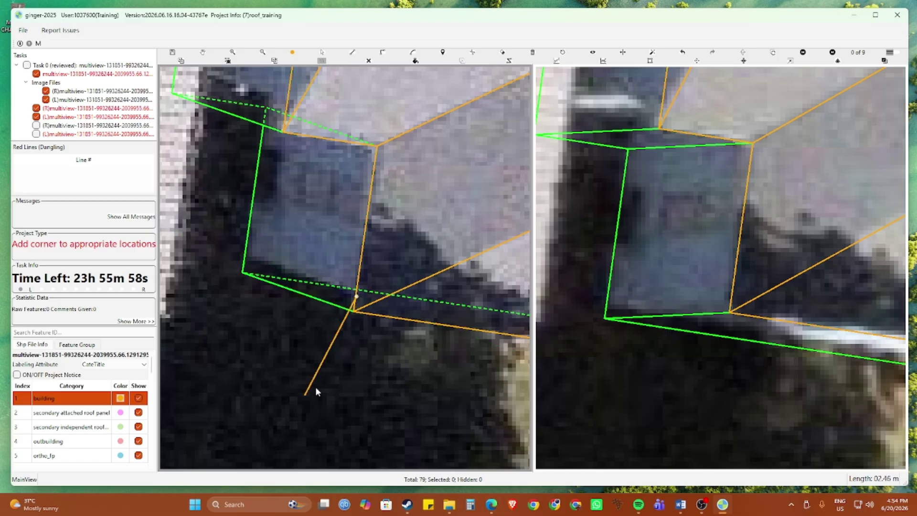
pyautogui.press('Escape')
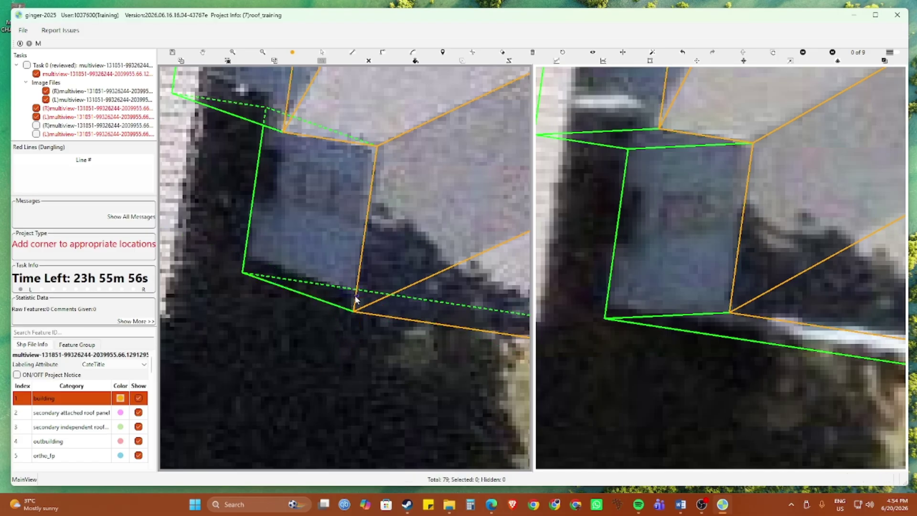
pyautogui.click(316, 301)
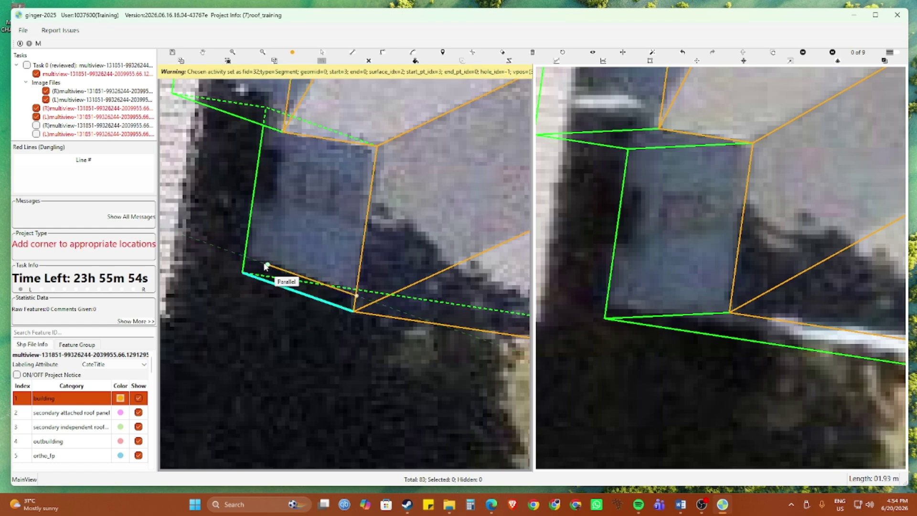
pyautogui.click(266, 264)
pyautogui.scroll(2, 339, 302)
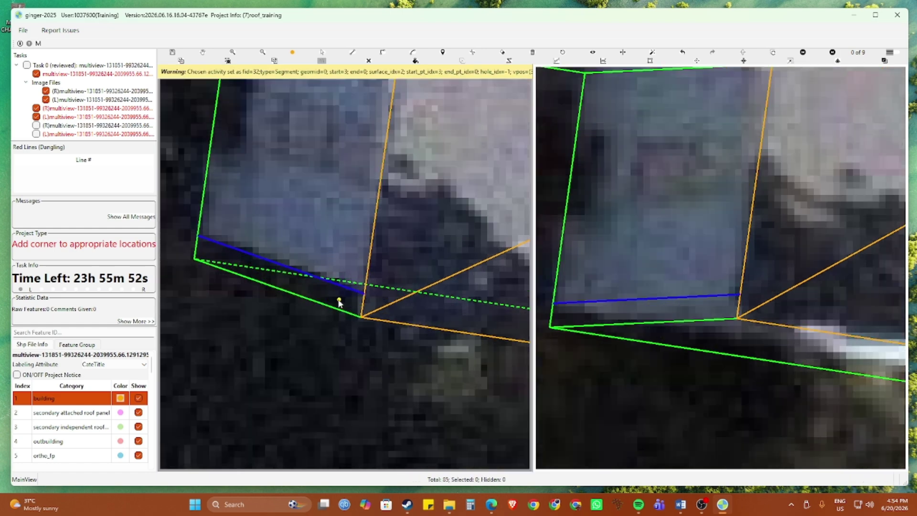
# Step: Shift the recess line slightly downward in the comparison image to align it with the visible edge
pyautogui.scroll(-2, 338, 300)
pyautogui.scroll(2, 650, 300)
pyautogui.press('Escape')
pyautogui.moveTo(686, 295); pyautogui.dragTo(696, 304)
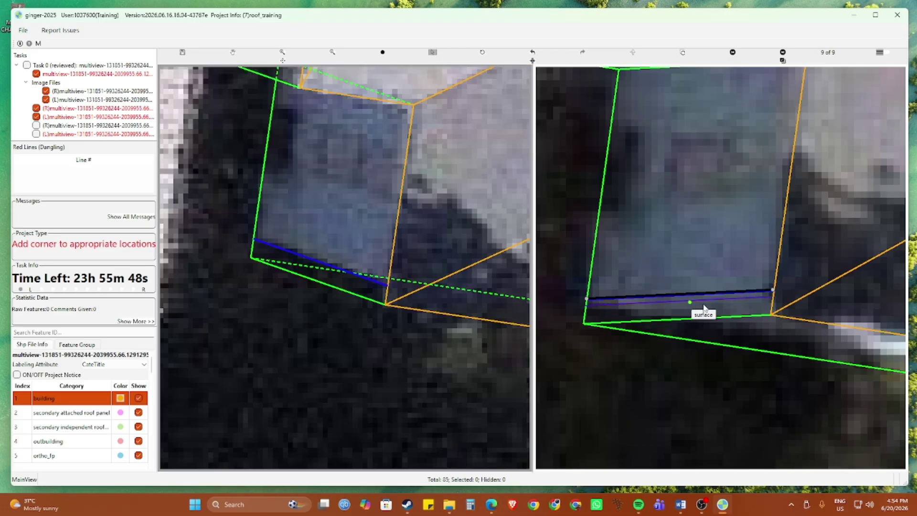
pyautogui.press('Escape')
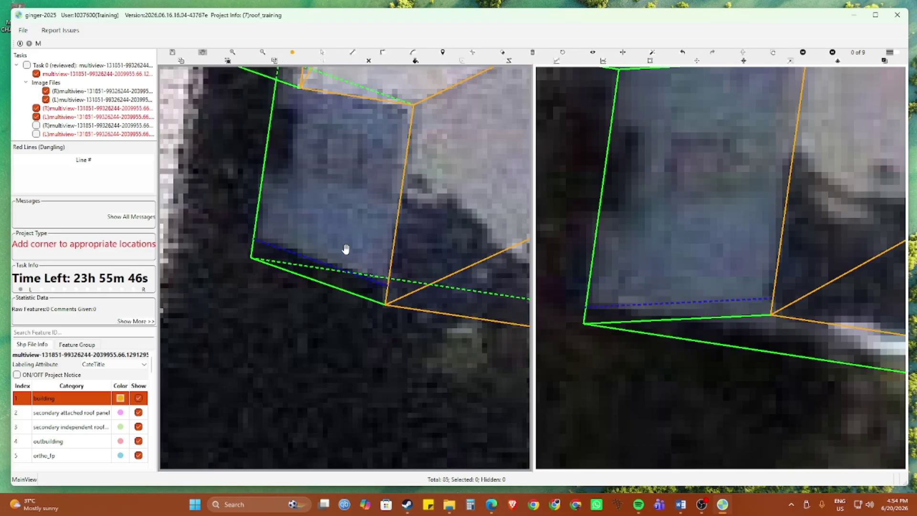
# Step: Add a corner along the lower green edge of the hip-roofed house's recess, from the roof corner to the outer footprint corner
pyautogui.moveTo(347, 241); pyautogui.dragTo(363, 251)
pyautogui.press('Escape')
pyautogui.press('c')
pyautogui.click(389, 286)
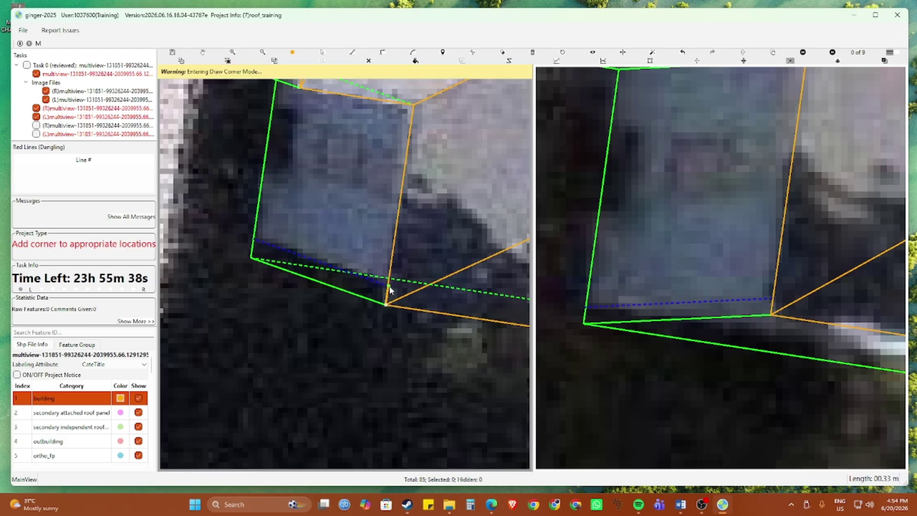
pyautogui.click(246, 259)
pyautogui.scroll(-3, 250, 262)
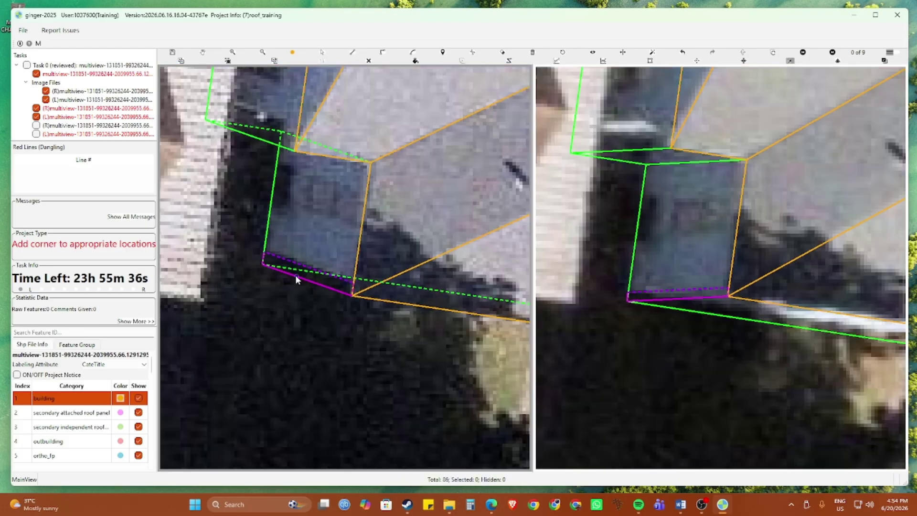
# Step: Select all outlines of the hip-roofed house together with its new corner
pyautogui.click(368, 61)
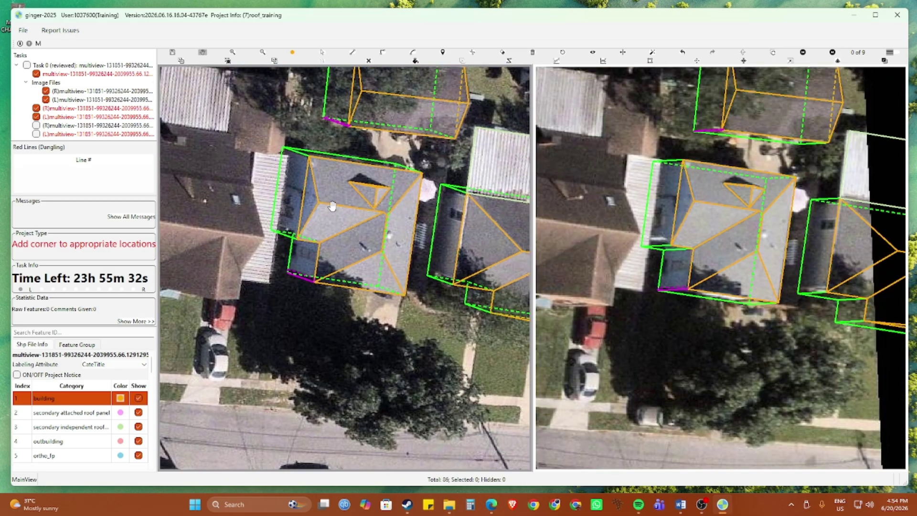
pyautogui.scroll(-3, 362, 191)
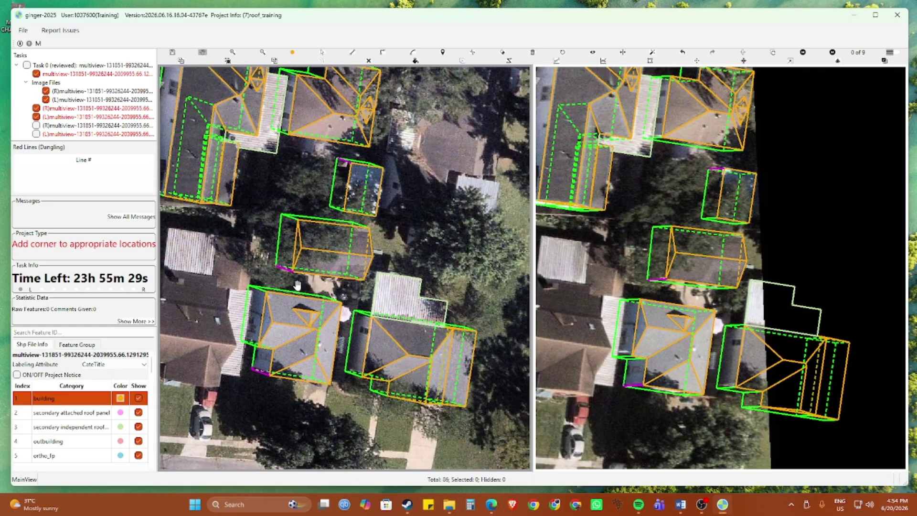
pyautogui.moveTo(249, 277); pyautogui.dragTo(317, 396)
pyautogui.scroll(-1, 259, 284)
pyautogui.scroll(1, 297, 325)
pyautogui.press('s')
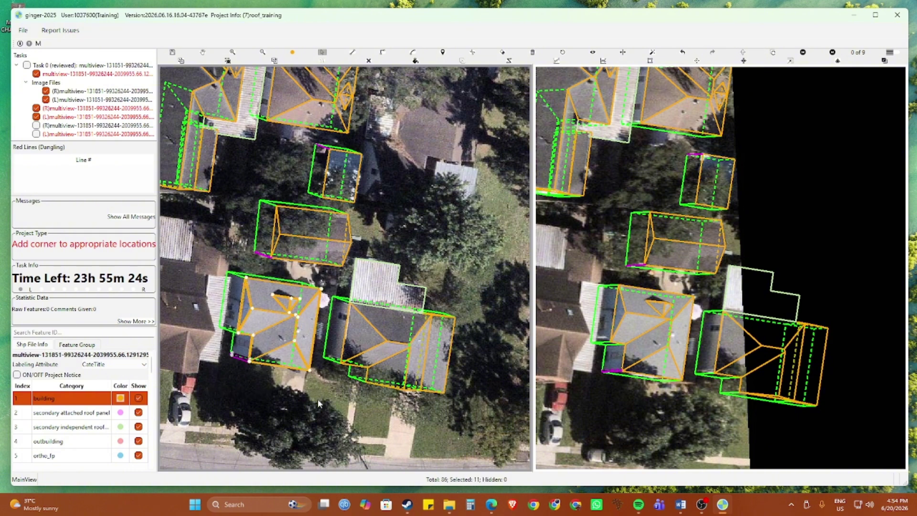
# Step: Draw a line across the neighbouring house's side wall, parallel to the short green edge at the wall's lower end
pyautogui.scroll(4, 343, 320)
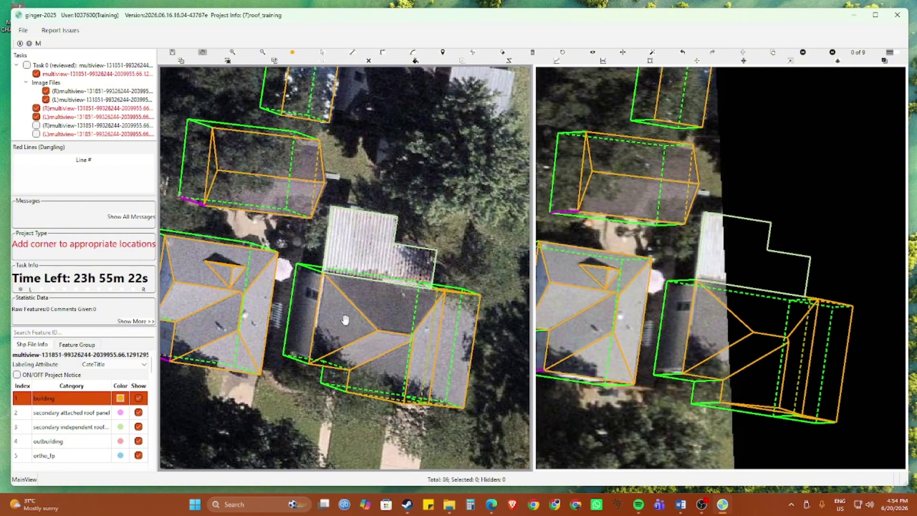
pyautogui.scroll(-2, 310, 329)
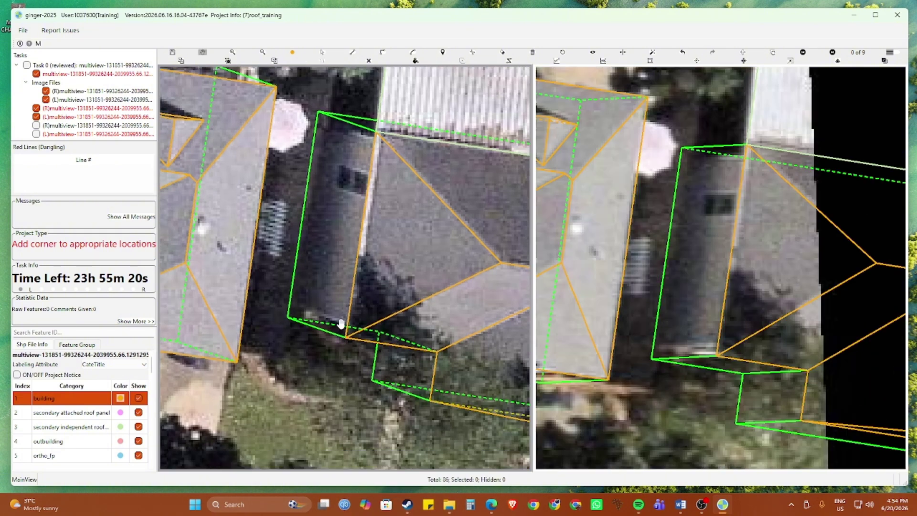
pyautogui.scroll(-1, 340, 340)
pyautogui.scroll(4, 340, 337)
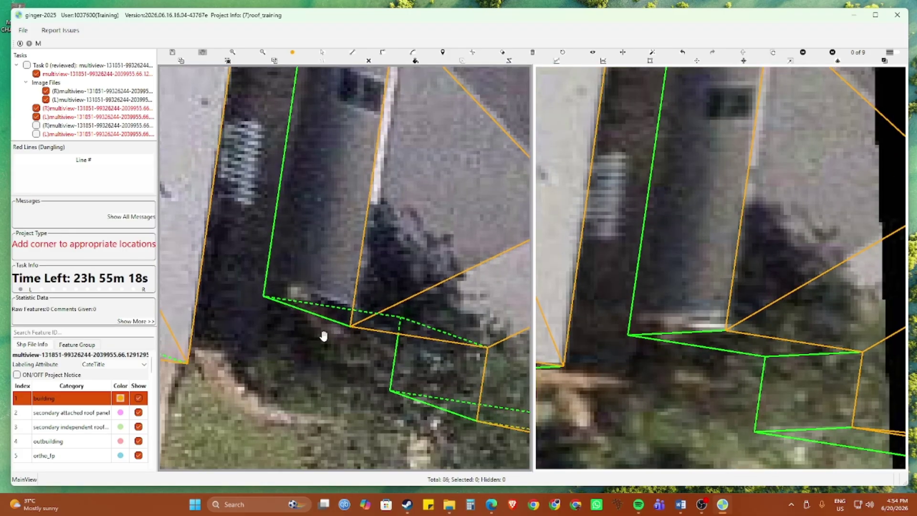
pyautogui.press('v')
pyautogui.click(320, 317)
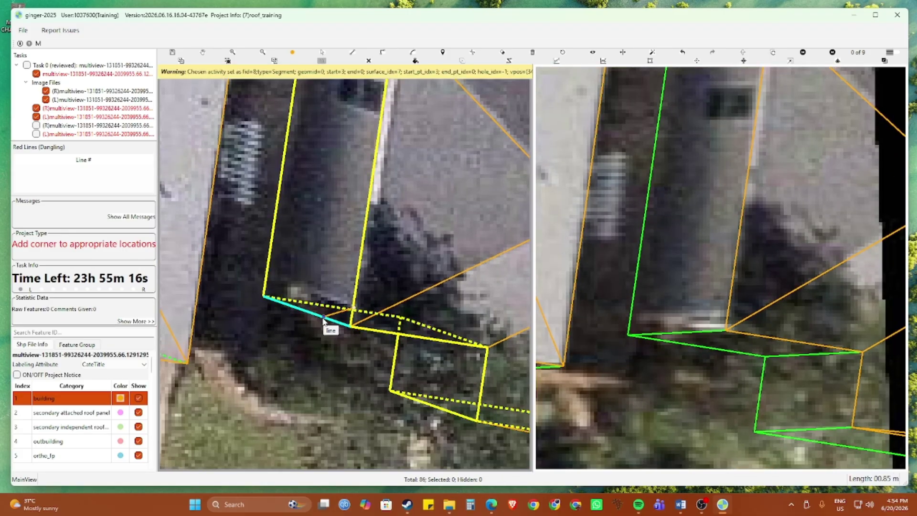
pyautogui.click(268, 280)
# Step: Shift the new parallel line slightly to match the visible lower end of the side wall
pyautogui.scroll(3, 320, 296)
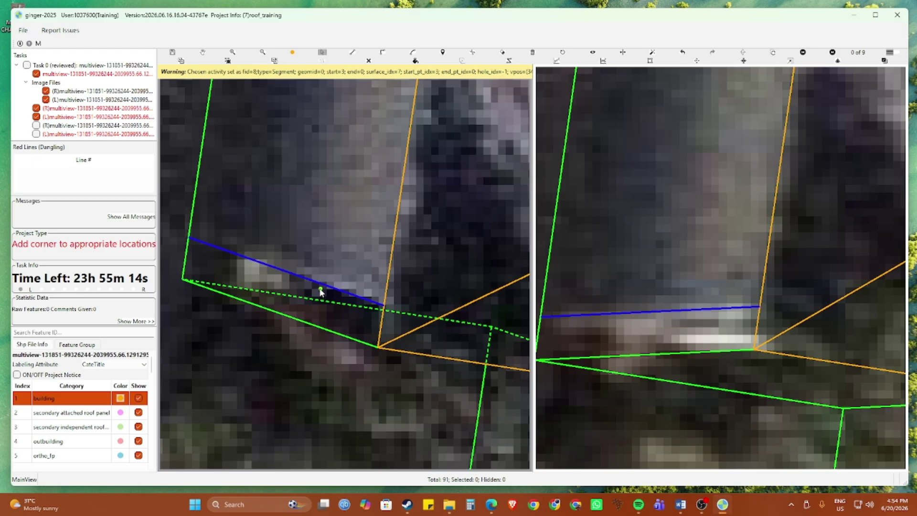
pyautogui.click(320, 287)
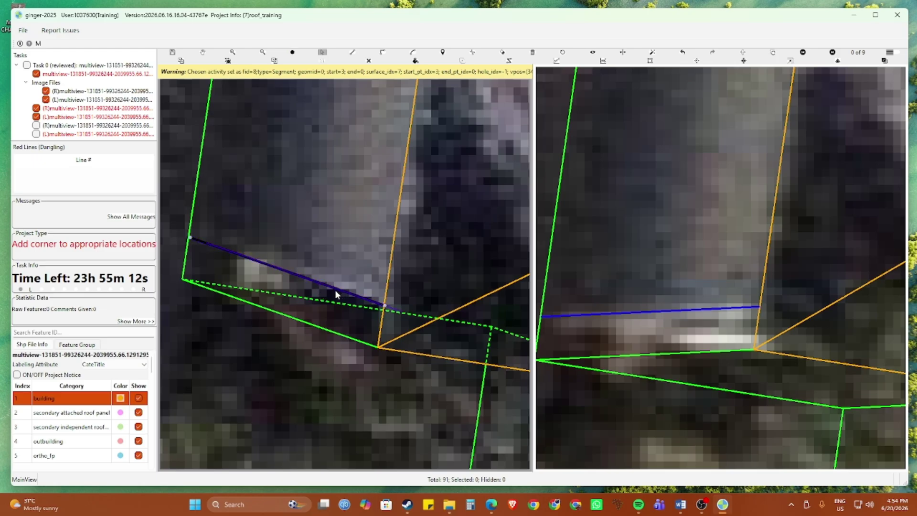
pyautogui.press('Escape')
pyautogui.scroll(-2, 335, 291)
pyautogui.press('h')
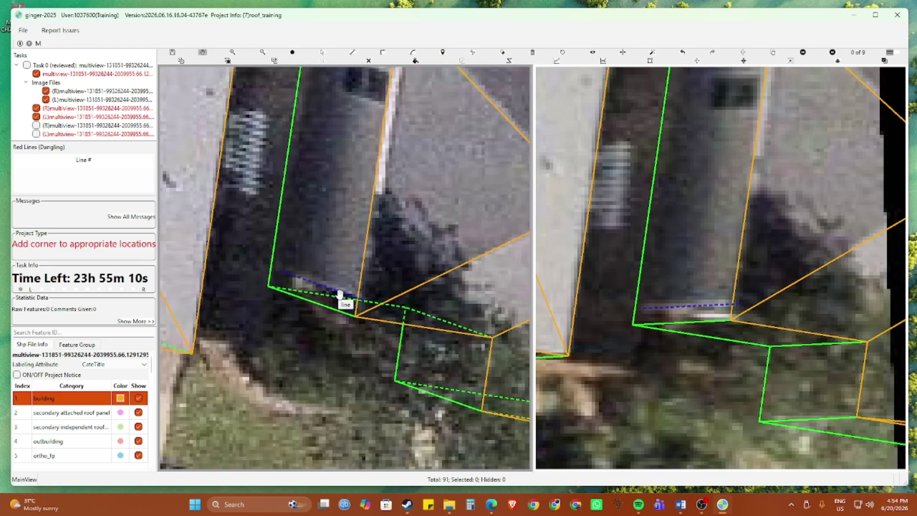
# Step: Add a corner along the side wall's short lower edge, from the roof corner to the outer footprint corner
pyautogui.scroll(1, 338, 294)
pyautogui.press('c')
pyautogui.click(362, 327)
pyautogui.click(376, 303)
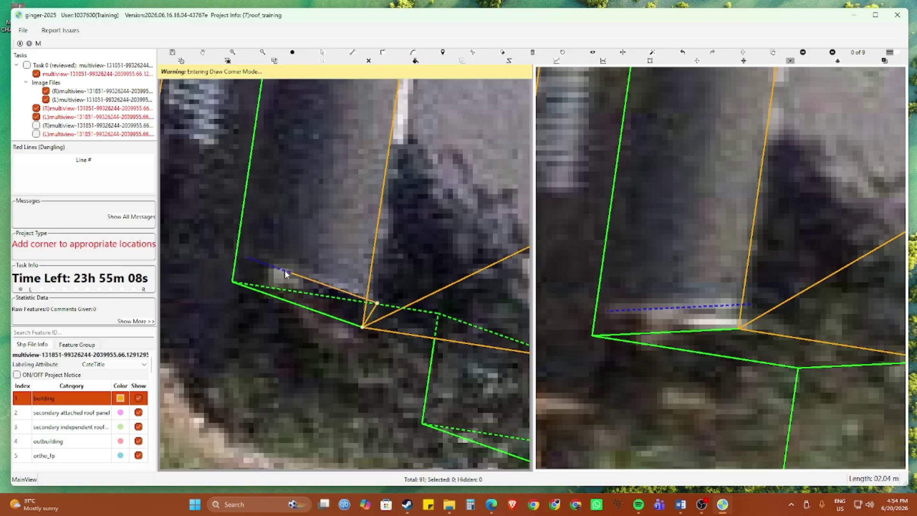
pyautogui.click(233, 281)
pyautogui.scroll(-5, 234, 282)
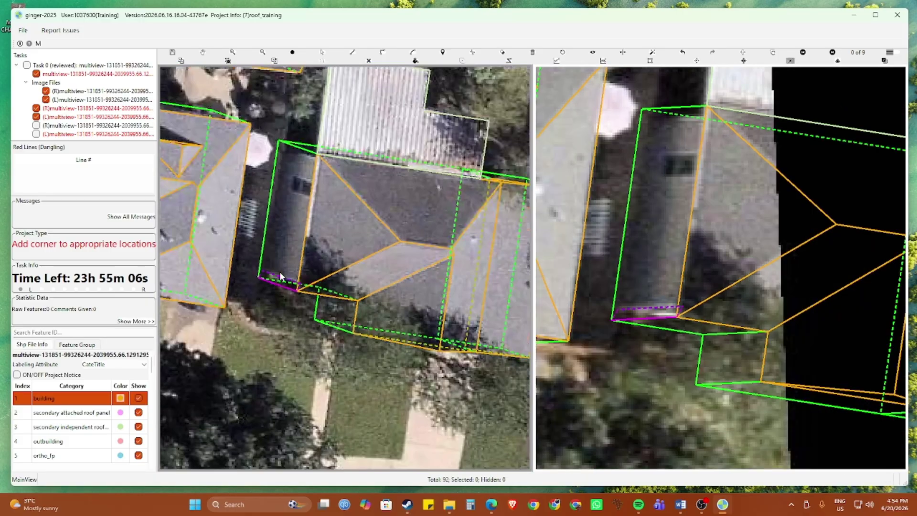
# Step: Select all outlines of the neighbouring house with its new corner to check their feature list, and clear the selection
pyautogui.press('h')
pyautogui.moveTo(419, 221); pyautogui.dragTo(412, 235)
pyautogui.press('Escape')
pyautogui.moveTo(454, 377); pyautogui.dragTo(272, 176)
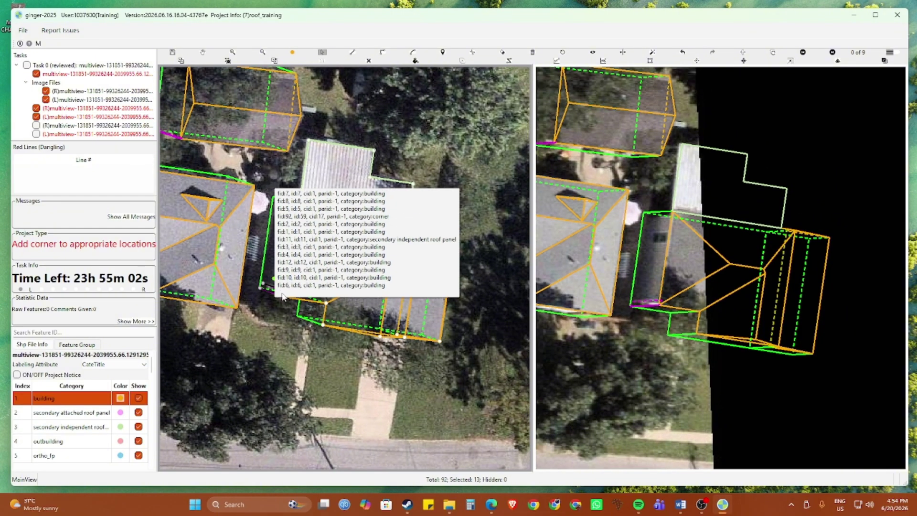
pyautogui.press('Escape')
# Step: Look over the labelled buildings and their corners, from the lower houses up to the two upper ones
pyautogui.scroll(-2, 337, 270)
pyautogui.scroll(-2, 338, 270)
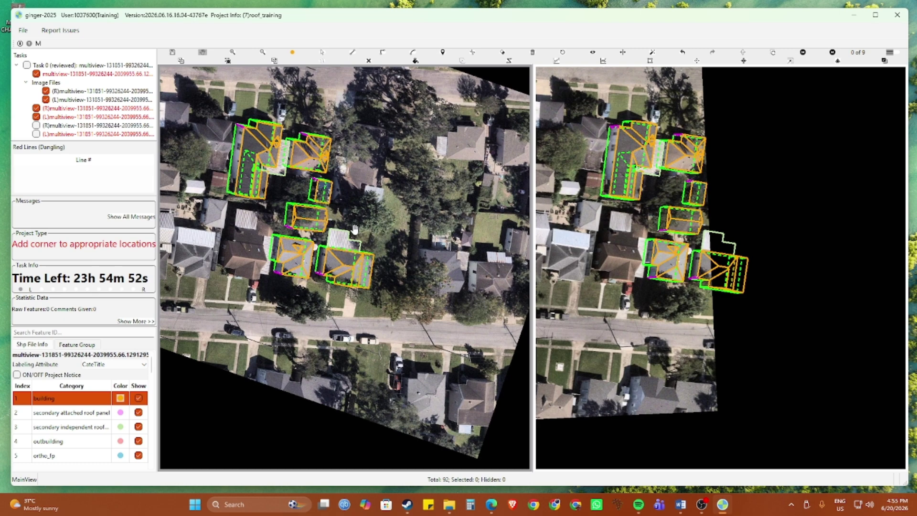
pyautogui.scroll(2, 356, 232)
pyautogui.scroll(2, 319, 252)
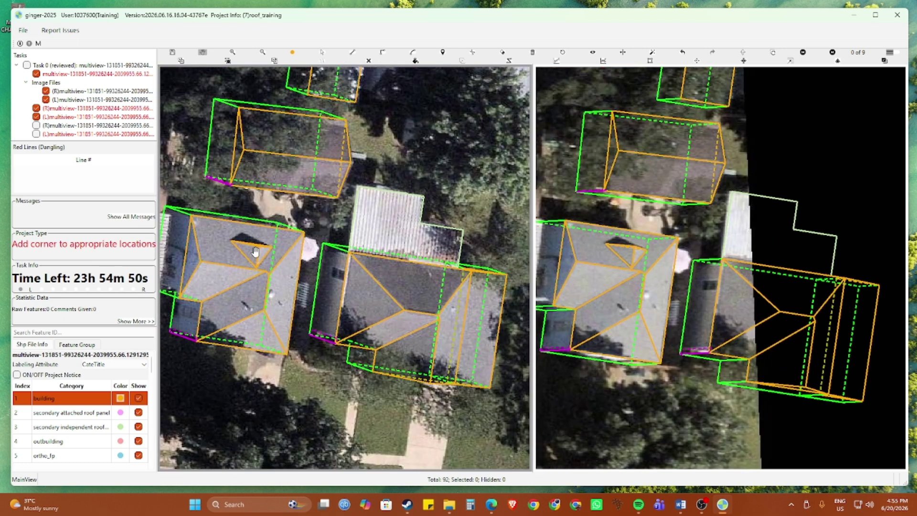
pyautogui.moveTo(254, 252); pyautogui.dragTo(336, 342)
pyautogui.moveTo(312, 180); pyautogui.dragTo(316, 271)
pyautogui.moveTo(254, 85); pyautogui.dragTo(262, 215)
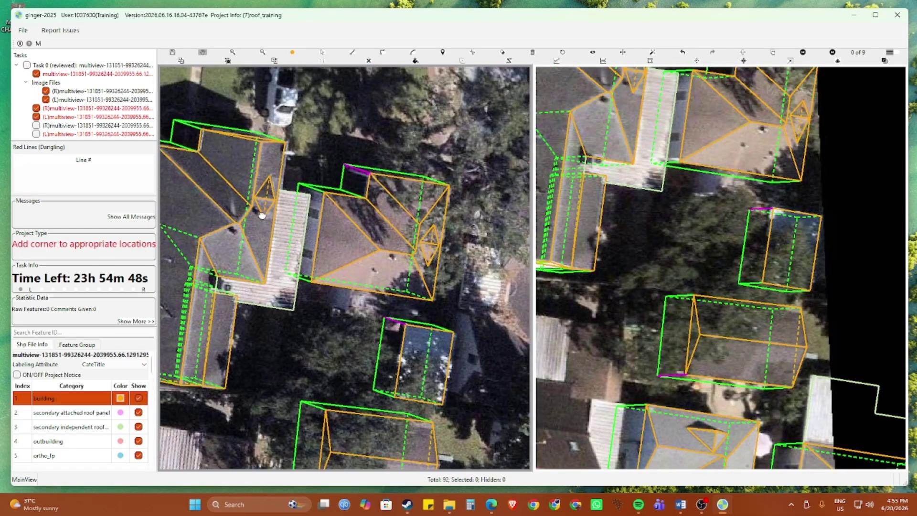
# Step: Change the comparison image to 1 of 9 and examine the large house's dormer with the outlines hidden and shown
pyautogui.press('Right')
pyautogui.press('Right')
pyautogui.press('Right')
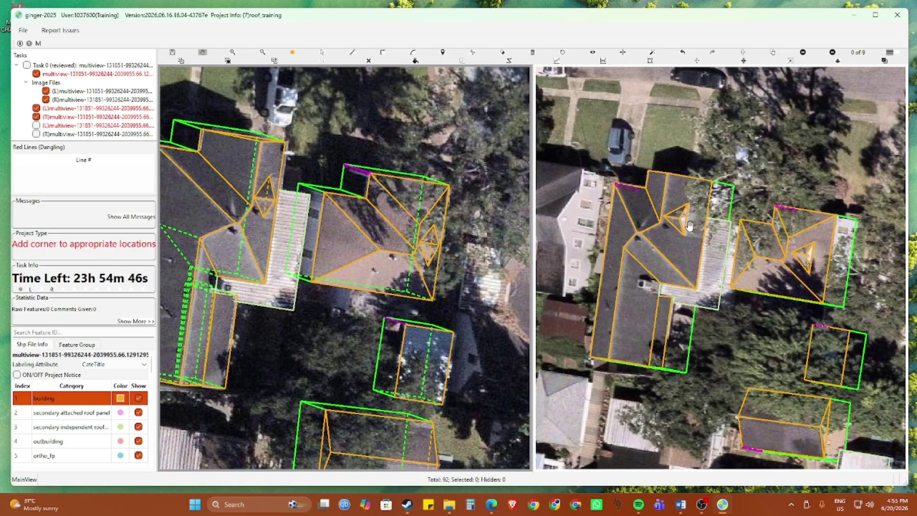
pyautogui.click(686, 222)
pyautogui.scroll(3, 686, 222)
pyautogui.press('r')
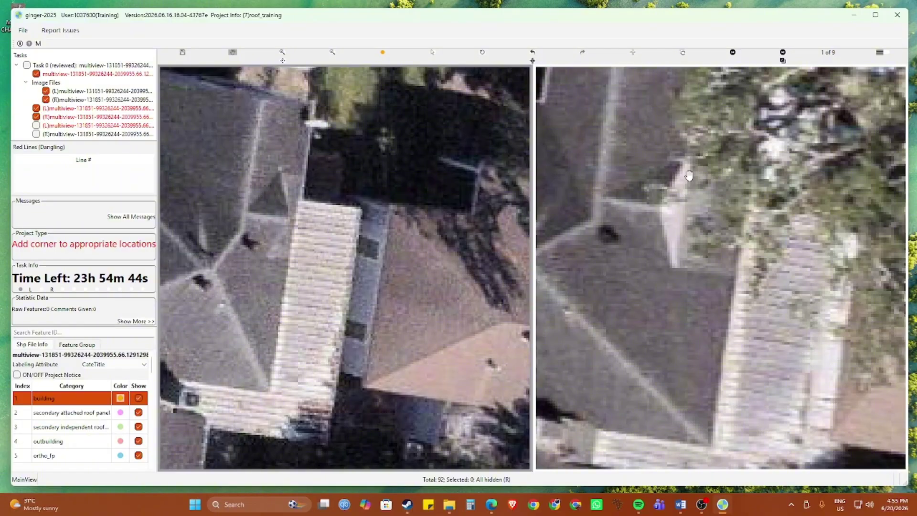
pyautogui.scroll(-4, 690, 224)
pyautogui.press('r')
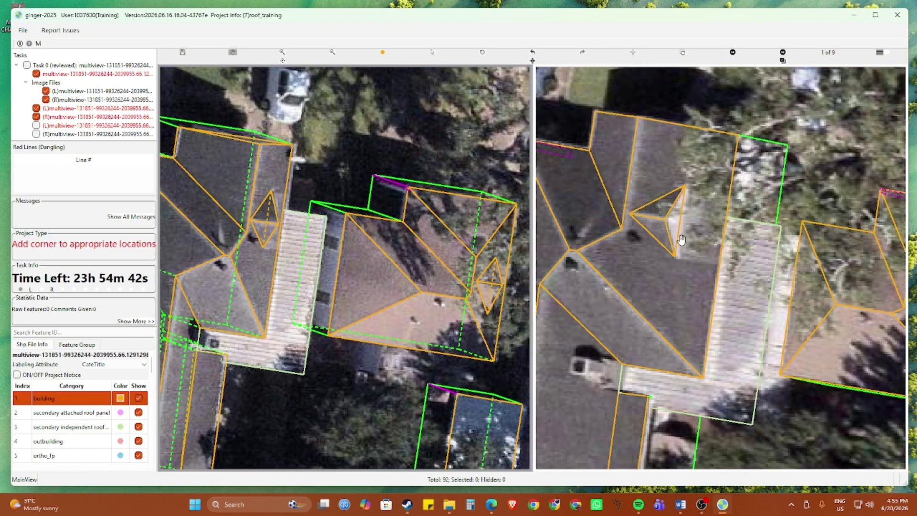
# Step: Step the comparison through to image 6 of 9 and examine the hip-roofed house's dormer with the outlines hidden and shown
pyautogui.scroll(-2, 682, 270)
pyautogui.moveTo(693, 329); pyautogui.dragTo(655, 119)
pyautogui.moveTo(695, 332); pyautogui.dragTo(682, 231)
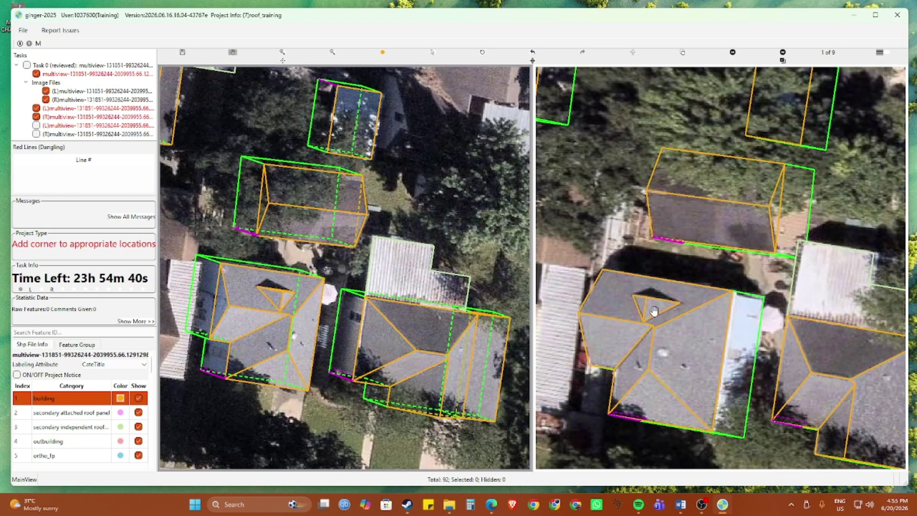
pyautogui.press('Right')
pyautogui.press('Right')
pyautogui.press('Right')
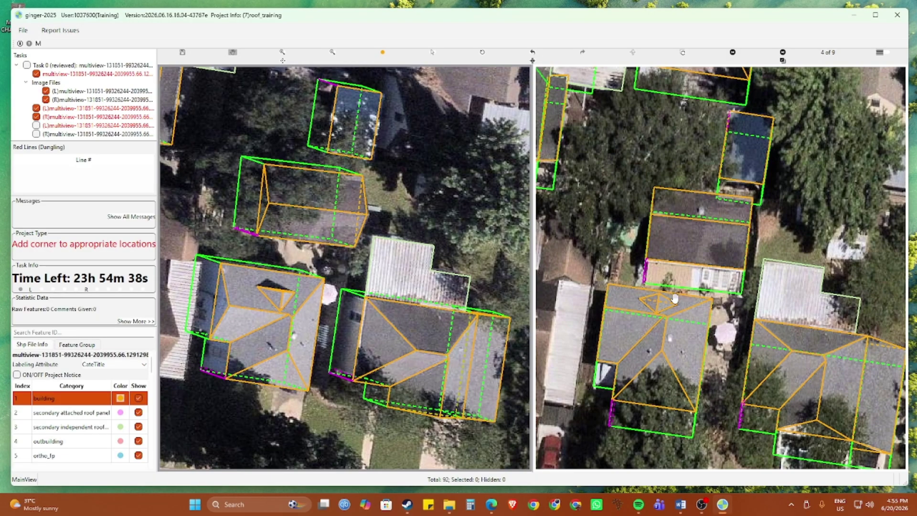
pyautogui.press('Right')
pyautogui.press('Right')
pyautogui.press('space')
pyautogui.scroll(3, 674, 287)
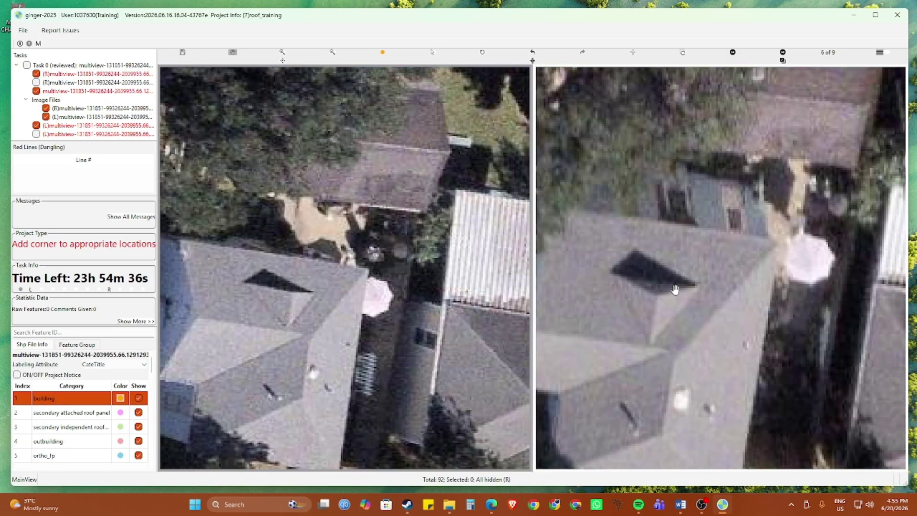
pyautogui.press('space')
pyautogui.scroll(-3, 674, 286)
# Step: Review the hip-roofed house's footprint edges and corner, and check all the labelled buildings in both aerial views
pyautogui.scroll(-2, 678, 284)
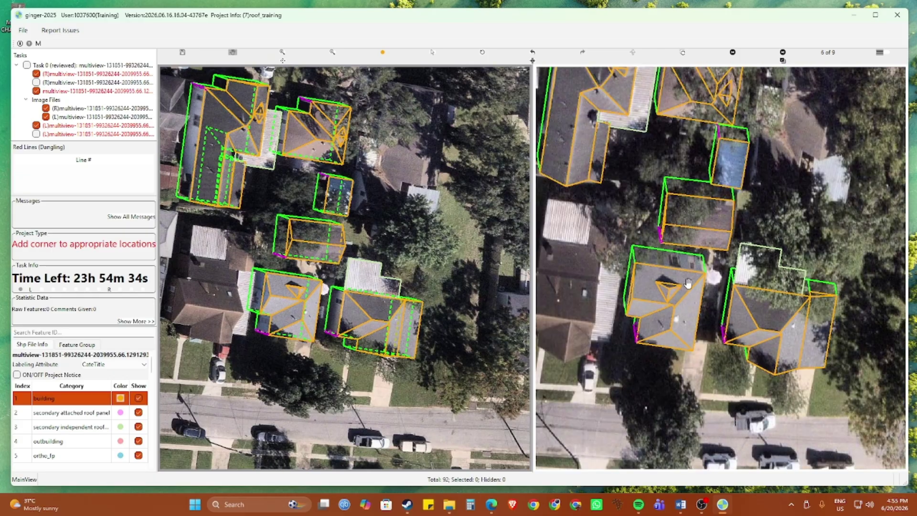
pyautogui.scroll(4, 688, 281)
pyautogui.scroll(2, 713, 260)
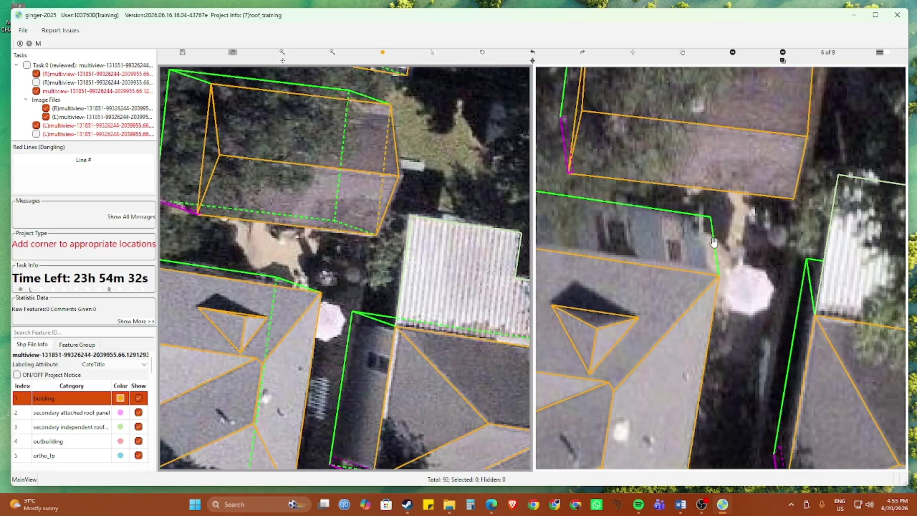
pyautogui.scroll(-2, 720, 239)
pyautogui.scroll(-2, 721, 238)
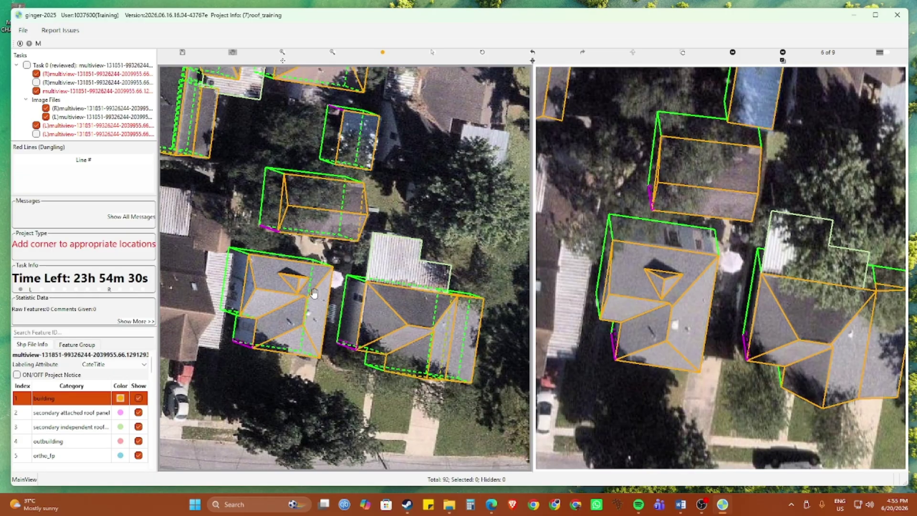
pyautogui.scroll(4, 232, 348)
pyautogui.scroll(-2, 244, 332)
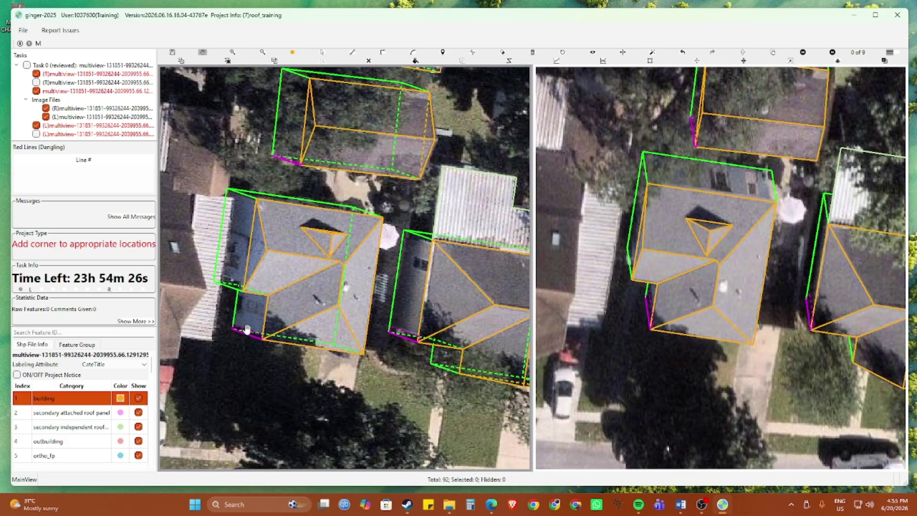
pyautogui.scroll(-3, 244, 335)
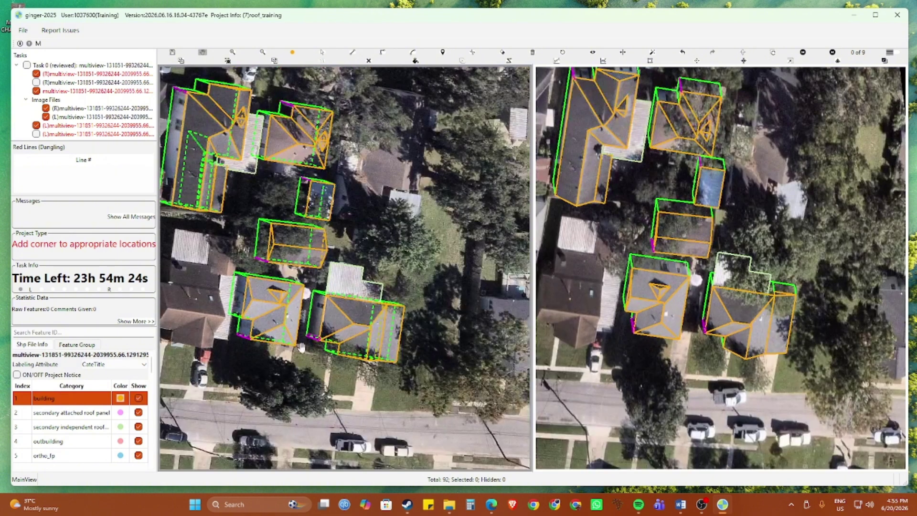
pyautogui.scroll(-1, 400, 289)
pyautogui.moveTo(373, 239); pyautogui.dragTo(416, 244)
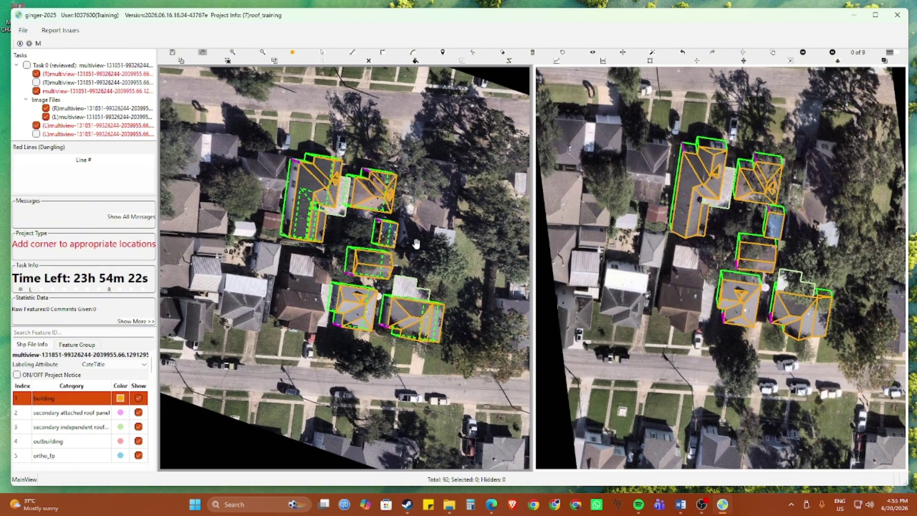
pyautogui.scroll(2, 319, 188)
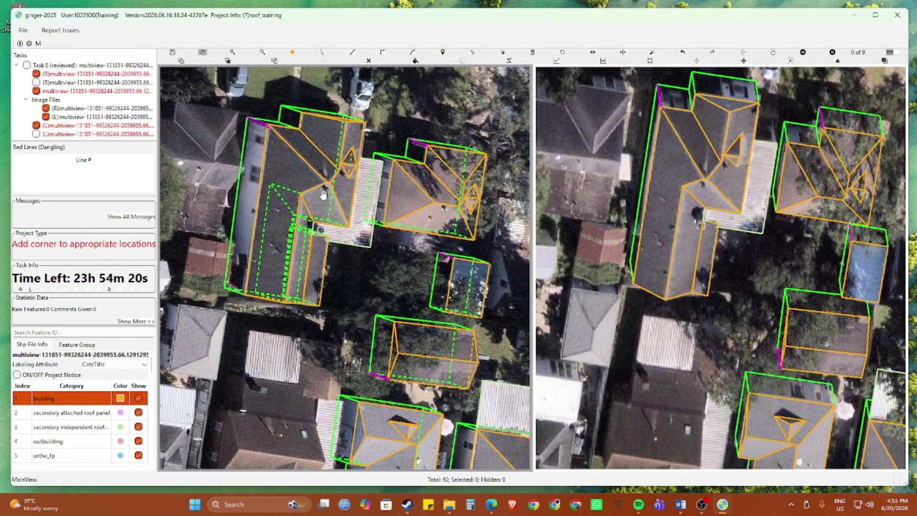
pyautogui.scroll(-1, 323, 193)
pyautogui.scroll(-1, 320, 207)
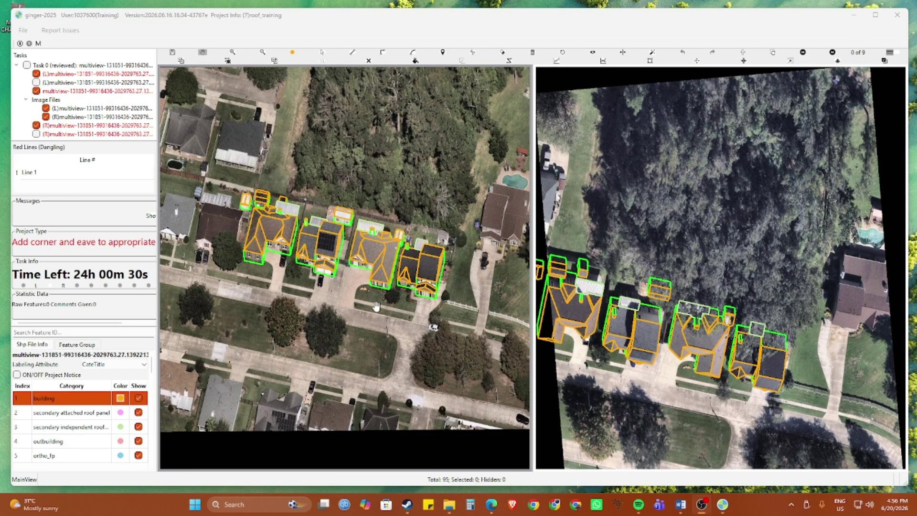
pyautogui.moveTo(343, 302); pyautogui.dragTo(348, 325)
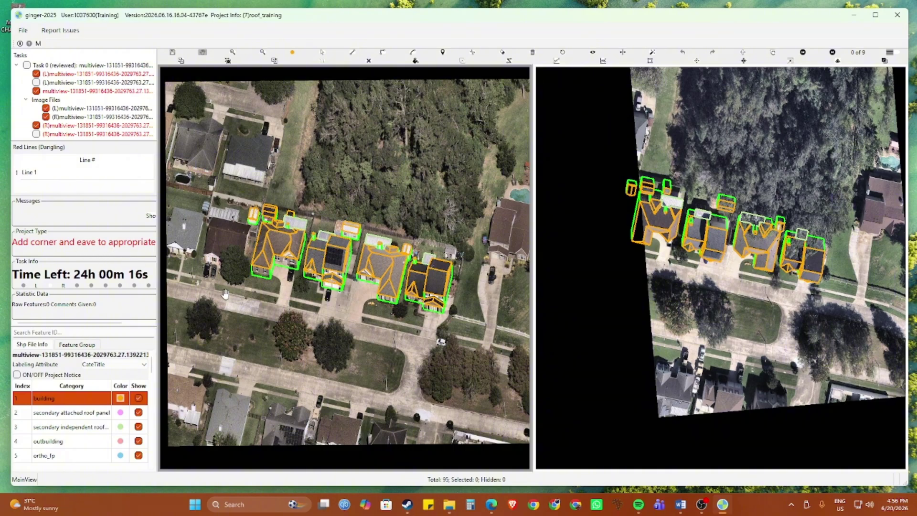
pyautogui.moveTo(158, 244)
pyautogui.mouseDown()
pyautogui.moveTo(204, 253)
pyautogui.moveTo(154, 254)
pyautogui.mouseUp()
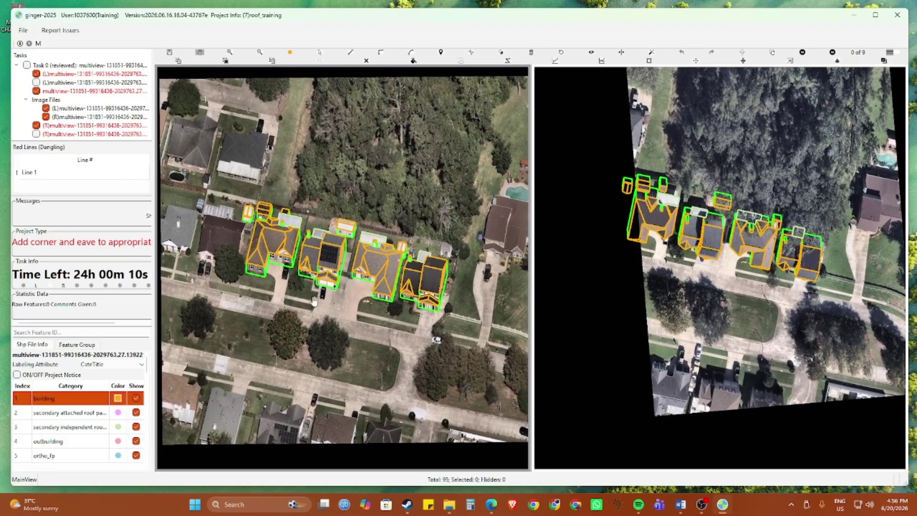
pyautogui.scroll(2, 280, 304)
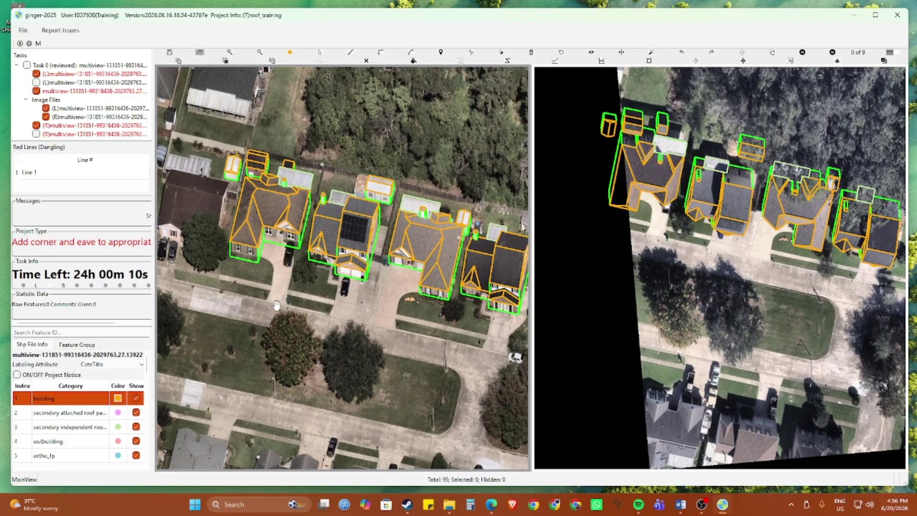
# Step: Switch to the 3D-Roof-Tutorial-2026-updated (1) document in Word and consult the drawing tool list and the Roof Classification – New Concept section
pyautogui.click(682, 505)
pyautogui.scroll(-8, 554, 273)
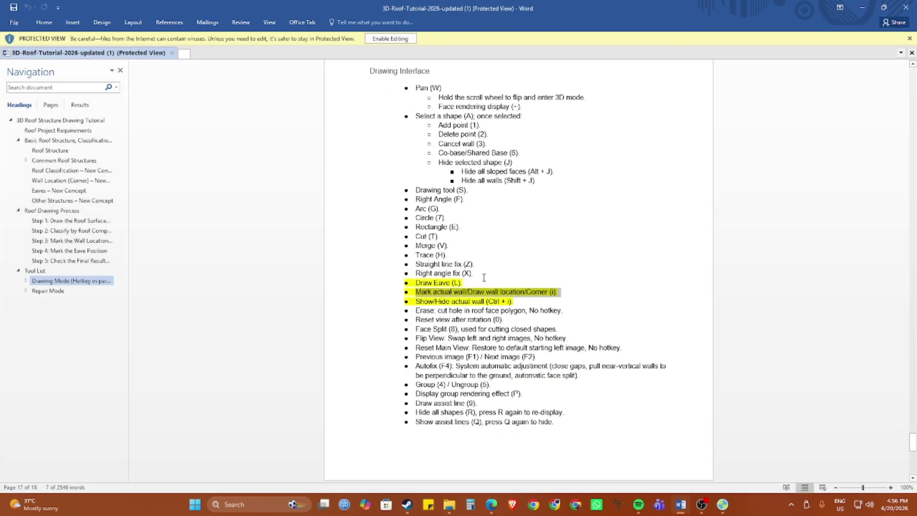
pyautogui.scroll(7, 489, 283)
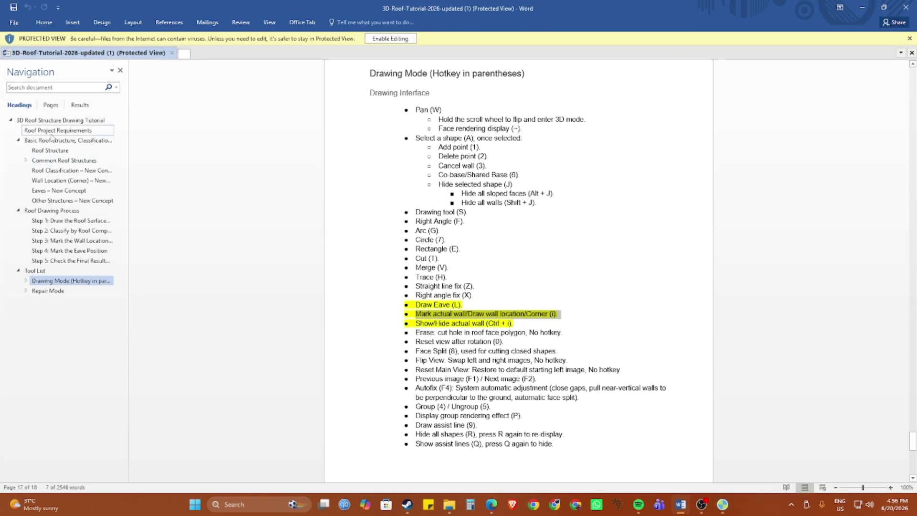
pyautogui.click(54, 170)
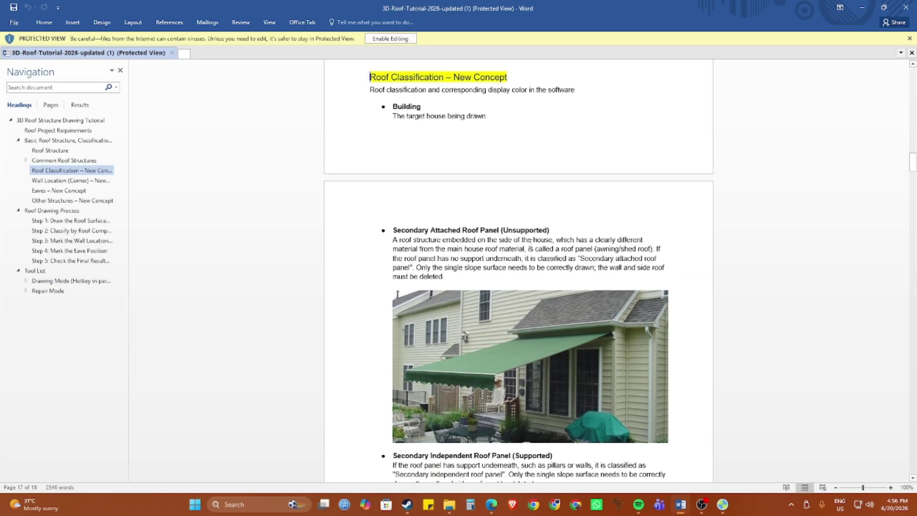
pyautogui.scroll(2, 543, 246)
pyautogui.scroll(5, 543, 246)
pyautogui.scroll(-20, 543, 246)
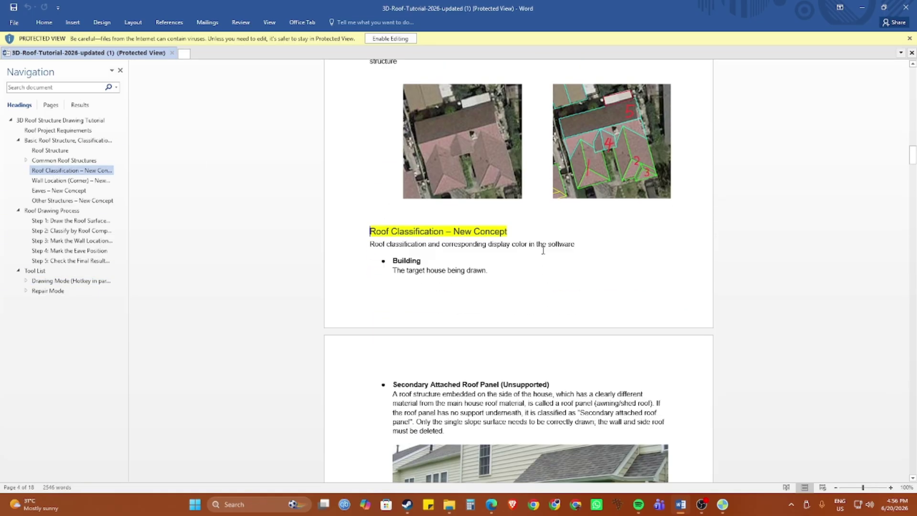
# Step: Read the Wall Location (Corner) – New Concept section and its illustration of eave and wall positions
pyautogui.scroll(-18, 543, 251)
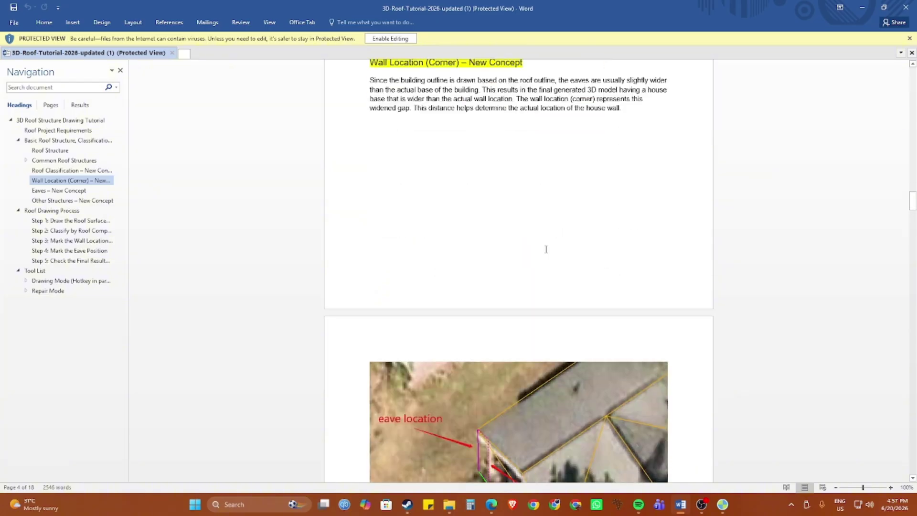
pyautogui.scroll(5, 544, 253)
pyautogui.scroll(-6, 549, 255)
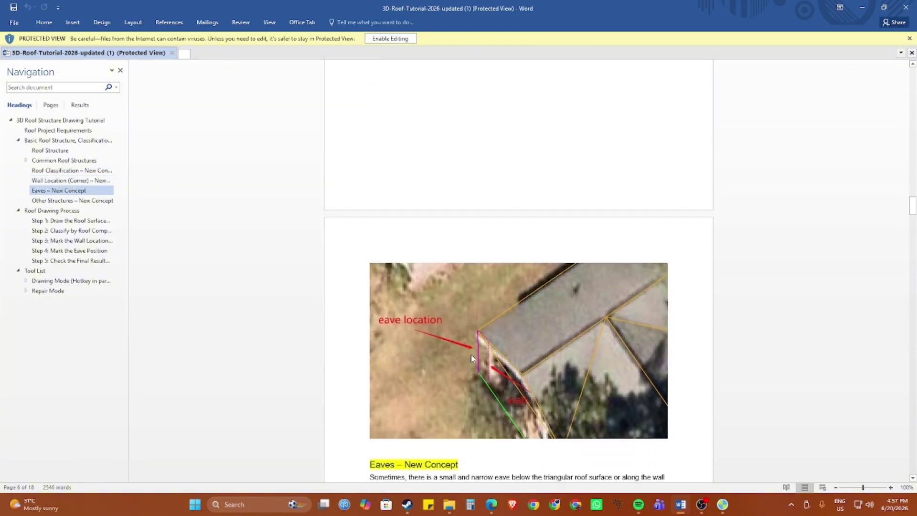
# Step: Compare the Eaves – New Concept section with the labelled example house that shows eaves below its gables and dormer
pyautogui.scroll(-15, 471, 354)
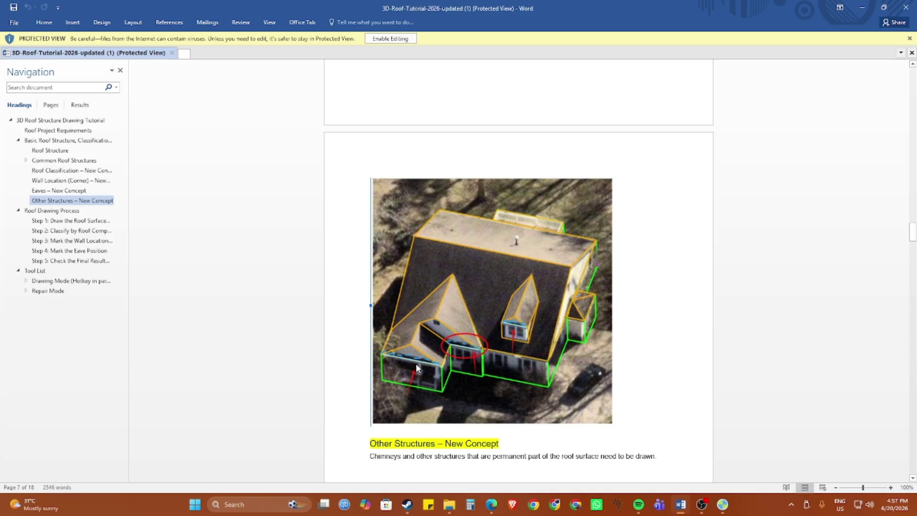
pyautogui.scroll(-1, 421, 368)
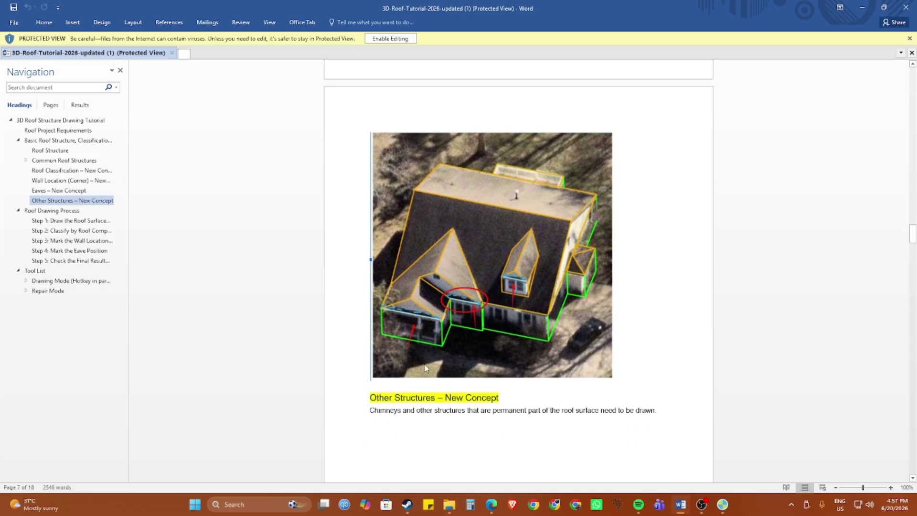
pyautogui.scroll(-1, 424, 363)
pyautogui.scroll(5, 534, 358)
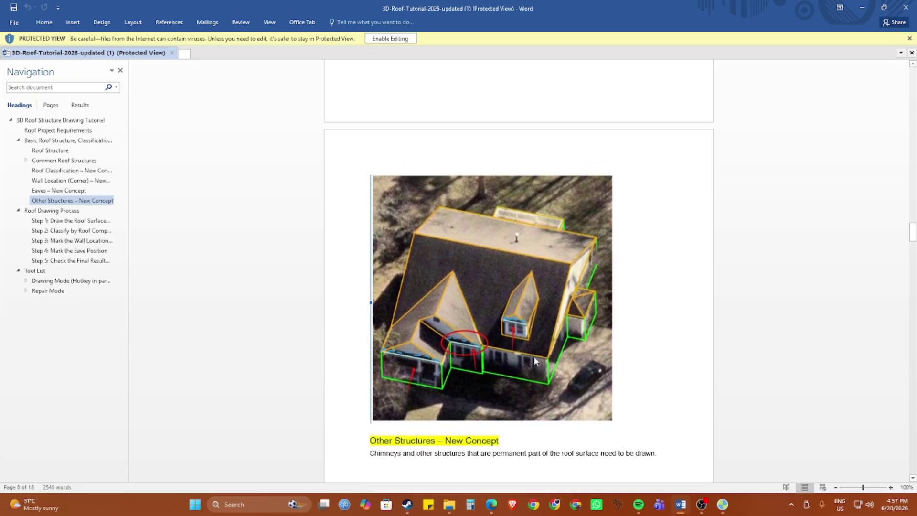
pyautogui.scroll(-6, 534, 372)
pyautogui.scroll(4, 536, 374)
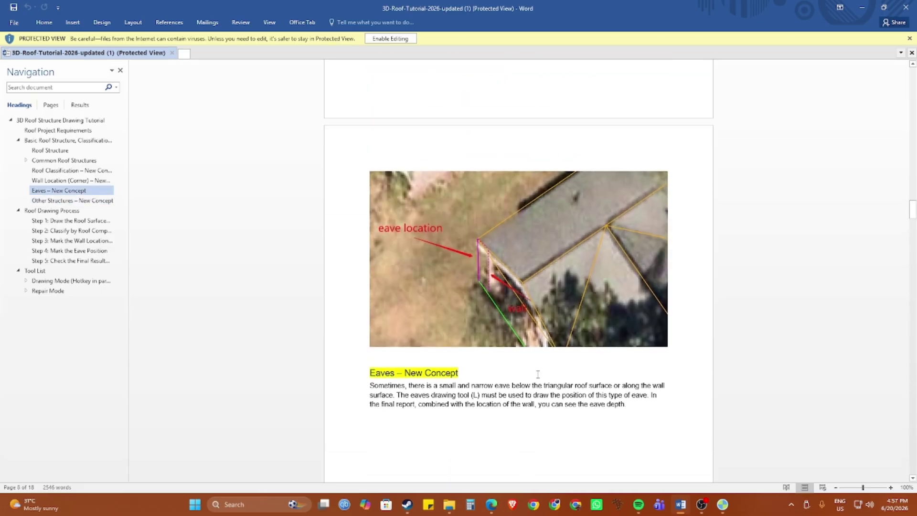
pyautogui.scroll(-10, 535, 371)
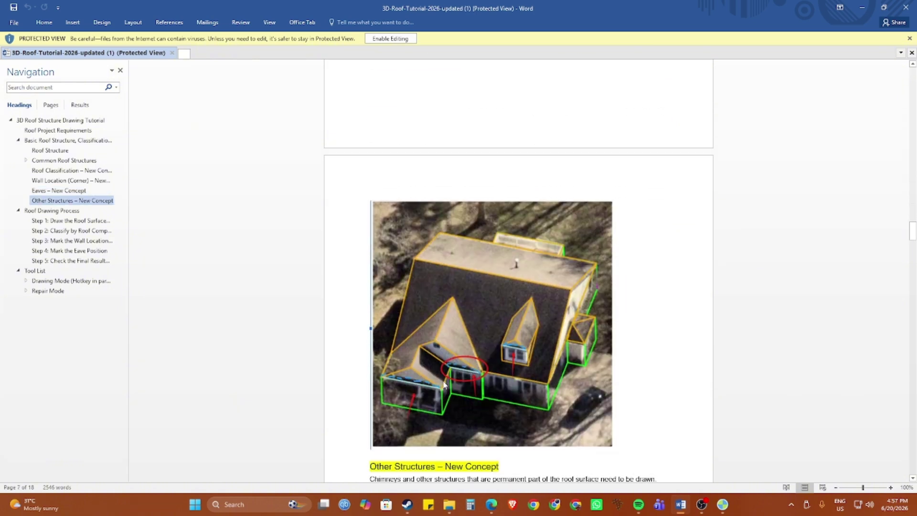
pyautogui.scroll(8, 444, 384)
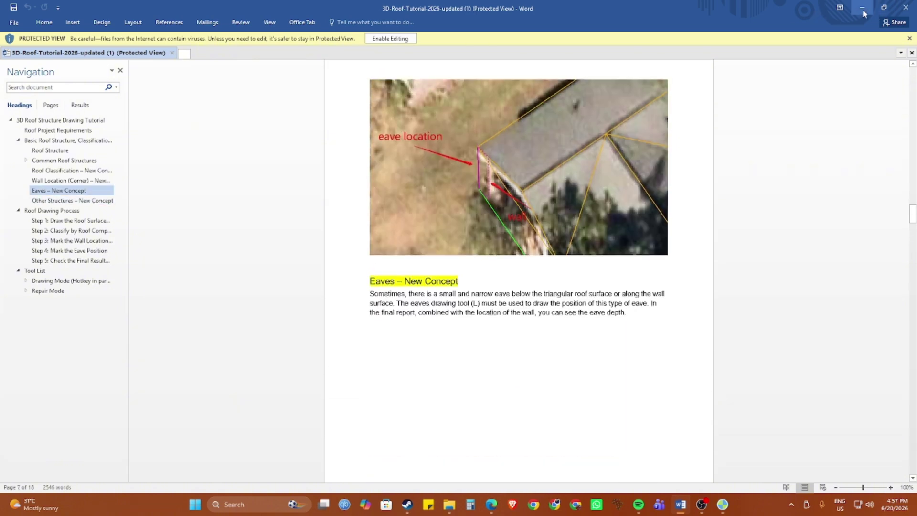
# Step: Switch back to ginger-2025 and draw a line down the white shed's front-left wall edge, from the roof edge to the footprint
pyautogui.click(861, 13)
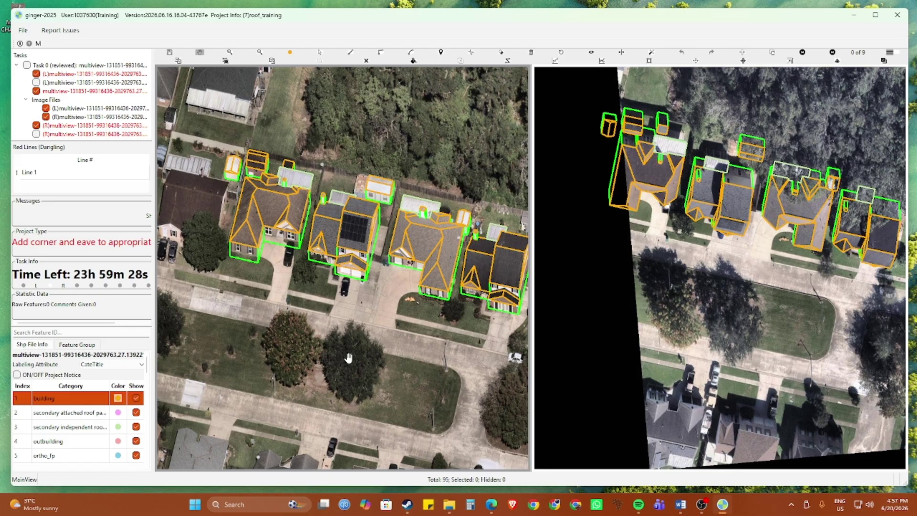
pyautogui.scroll(3, 236, 228)
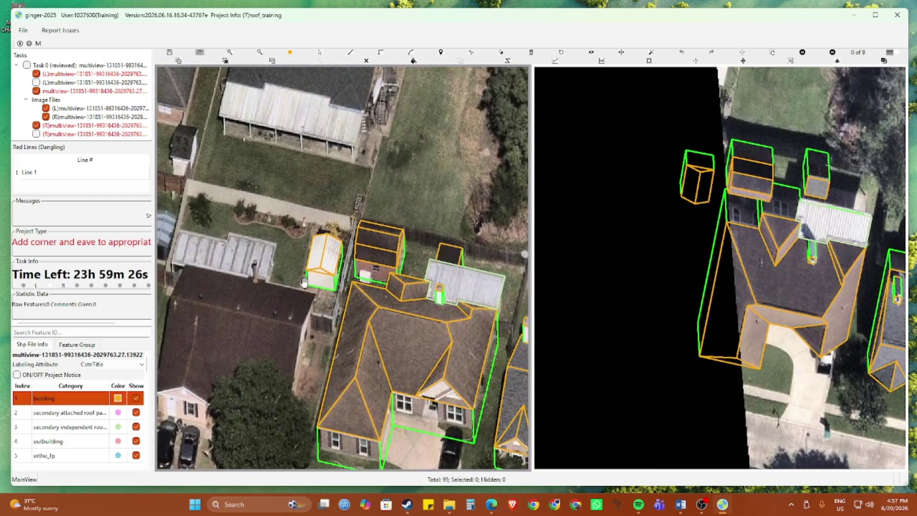
pyautogui.scroll(3, 300, 285)
pyautogui.scroll(3, 299, 285)
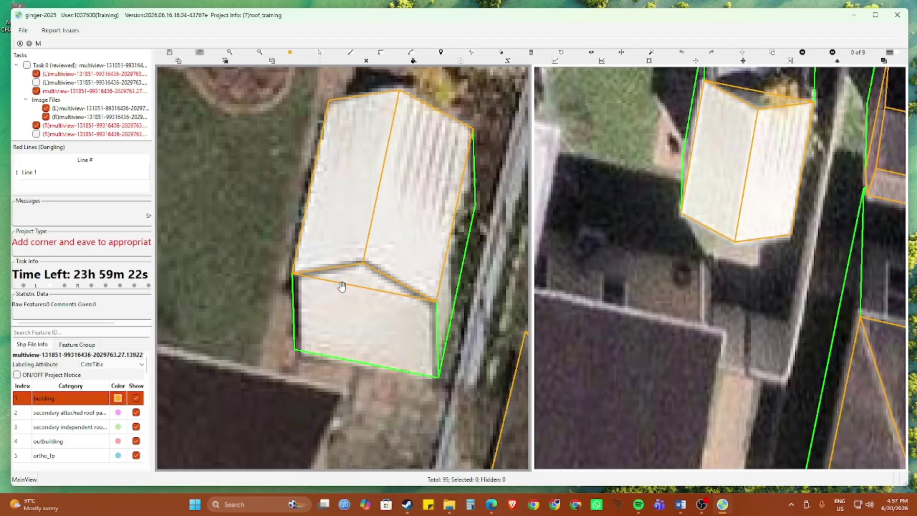
pyautogui.scroll(-1, 342, 286)
pyautogui.scroll(3, 334, 294)
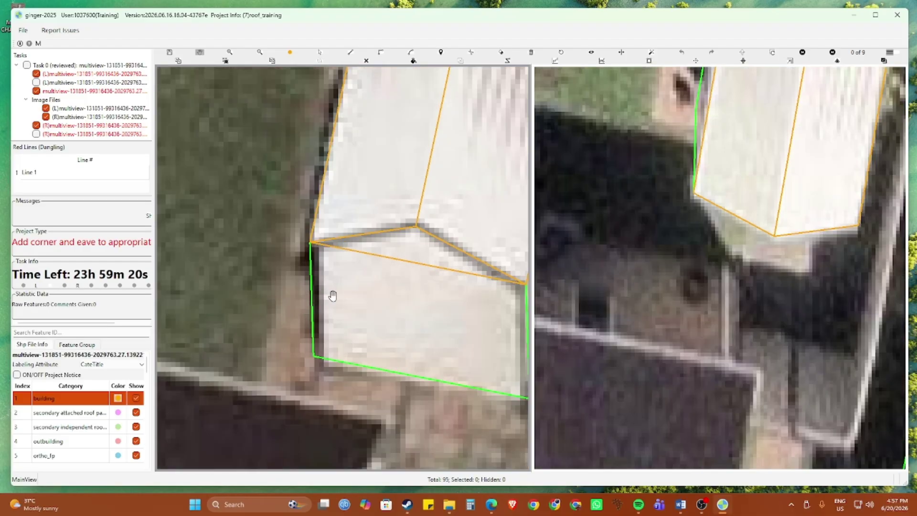
pyautogui.click(323, 248)
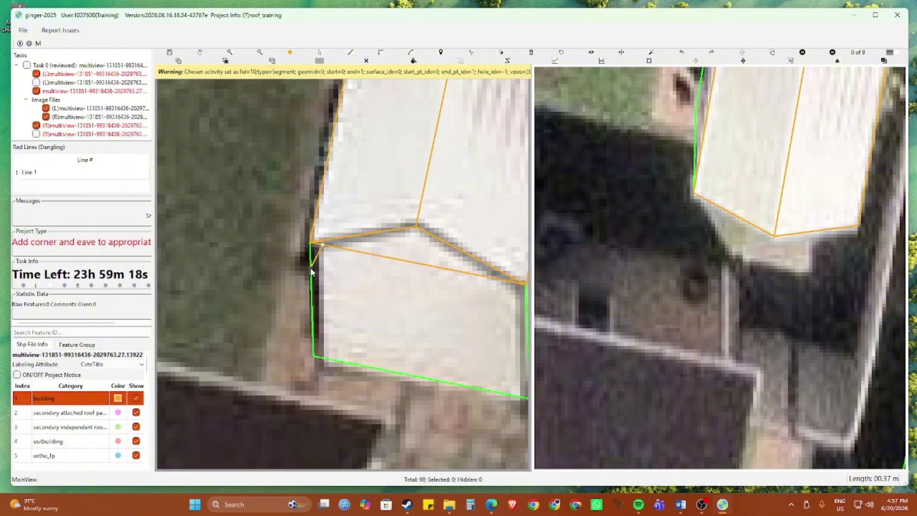
pyautogui.click(326, 358)
pyautogui.rightClick(326, 358)
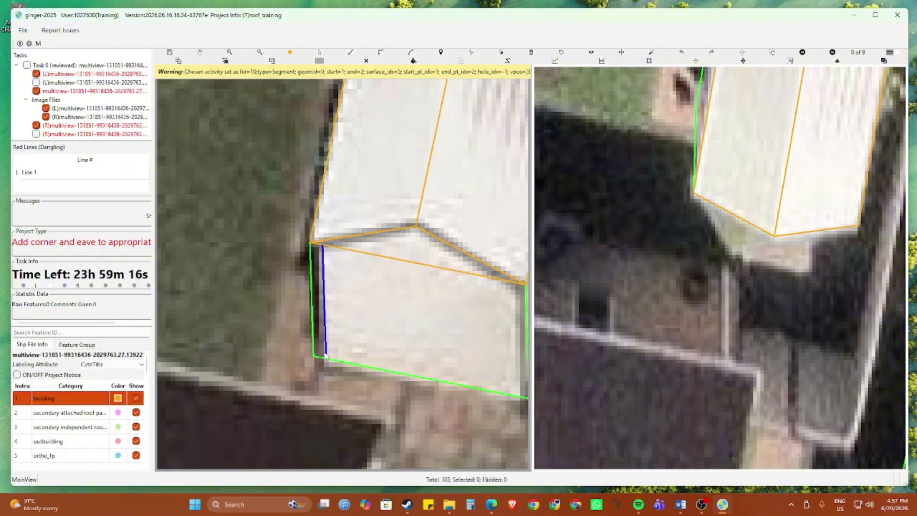
# Step: Show the hidden edges as dashed lines and draw a corner between the white shed's front-left outline edge and the wall line
pyautogui.scroll(2, 328, 334)
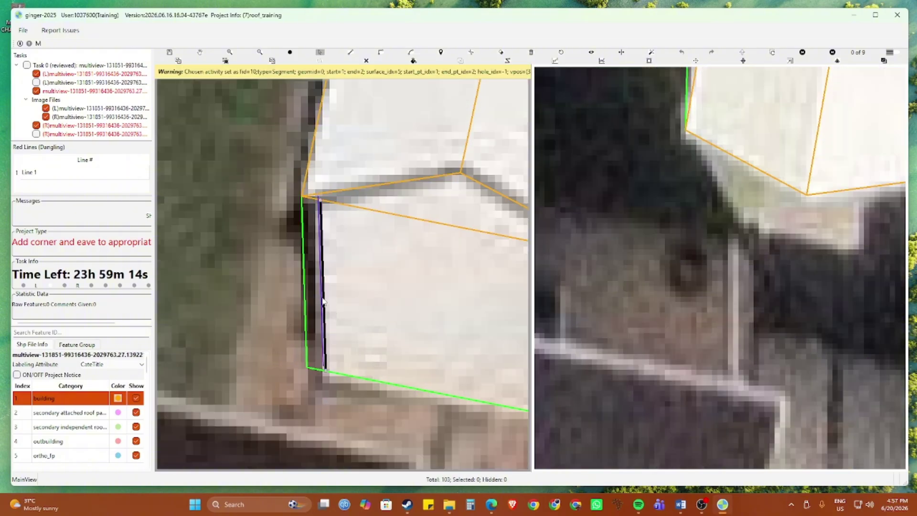
pyautogui.press('Escape')
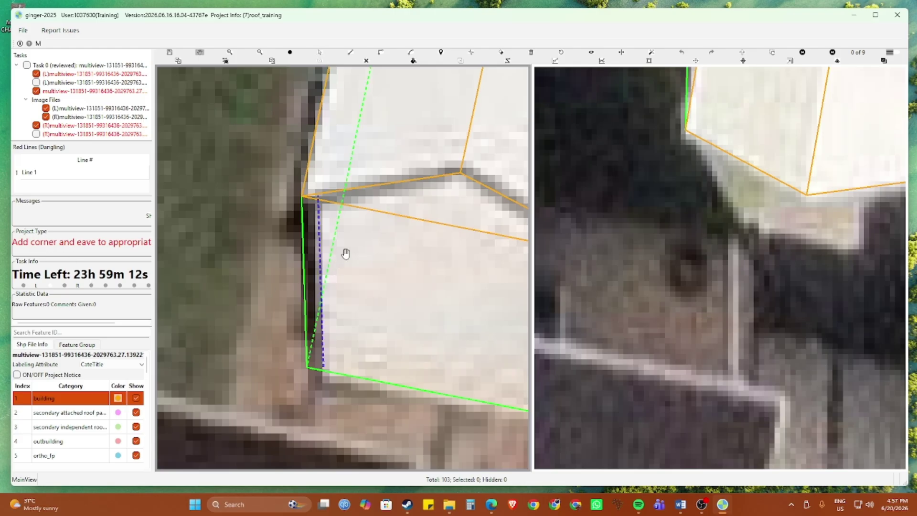
pyautogui.moveTo(346, 254); pyautogui.dragTo(341, 284)
pyautogui.press('c')
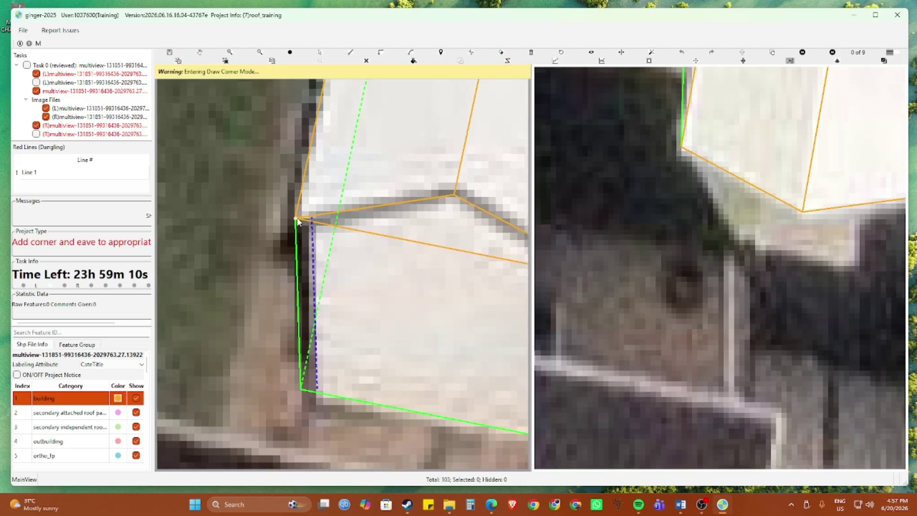
pyautogui.click(312, 218)
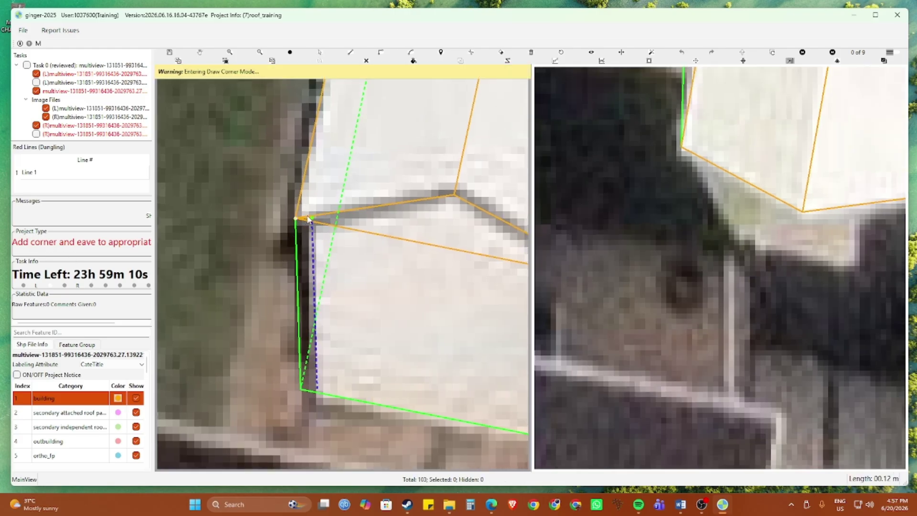
pyautogui.click(297, 388)
pyautogui.scroll(-3, 334, 340)
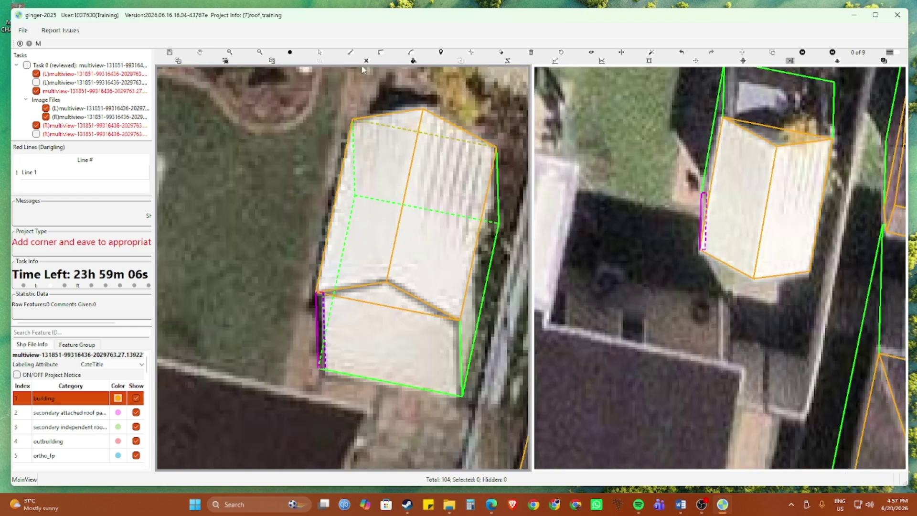
# Step: Examine the white shed's corner together with the neighbouring outbuildings and hip-roofed house in both aerial views
pyautogui.scroll(-3, 334, 166)
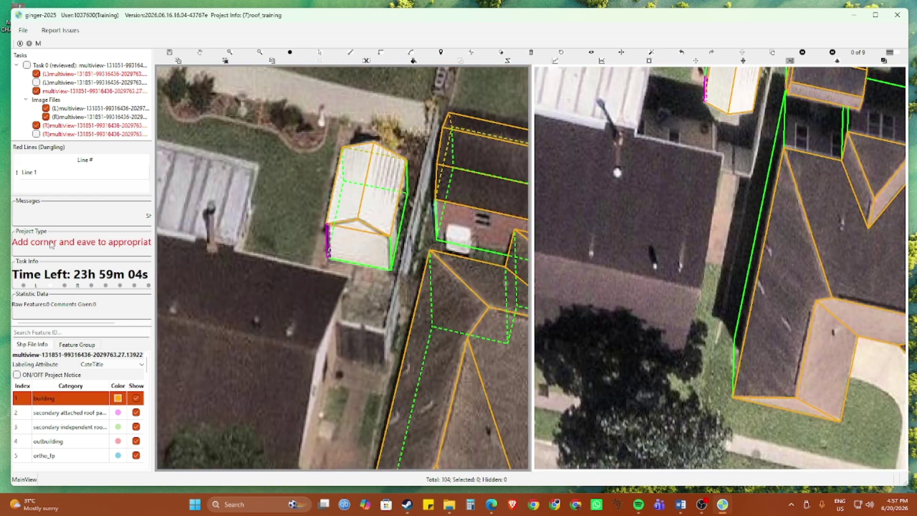
pyautogui.scroll(-2, 350, 259)
pyautogui.moveTo(350, 260); pyautogui.dragTo(267, 267)
pyautogui.scroll(1, 267, 267)
pyautogui.scroll(1, 333, 241)
pyautogui.moveTo(333, 241); pyautogui.dragTo(325, 270)
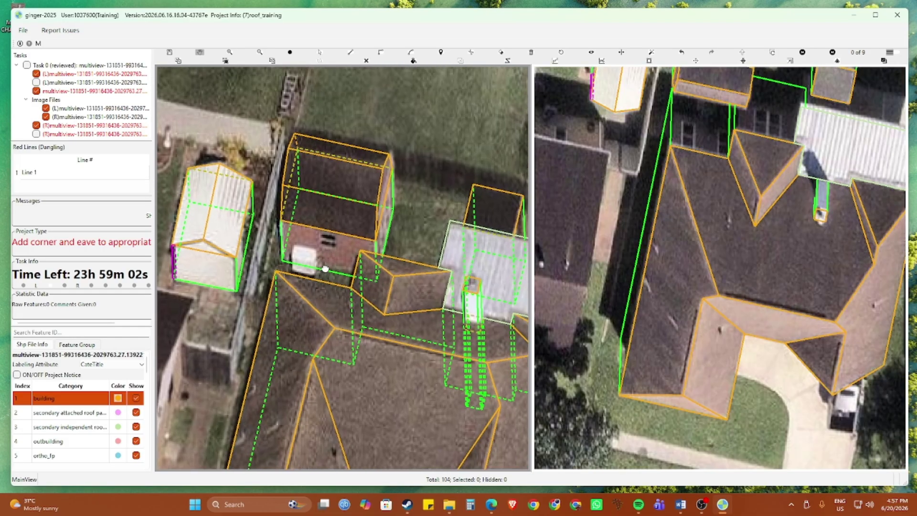
pyautogui.moveTo(220, 240); pyautogui.dragTo(256, 267)
pyautogui.press('Escape')
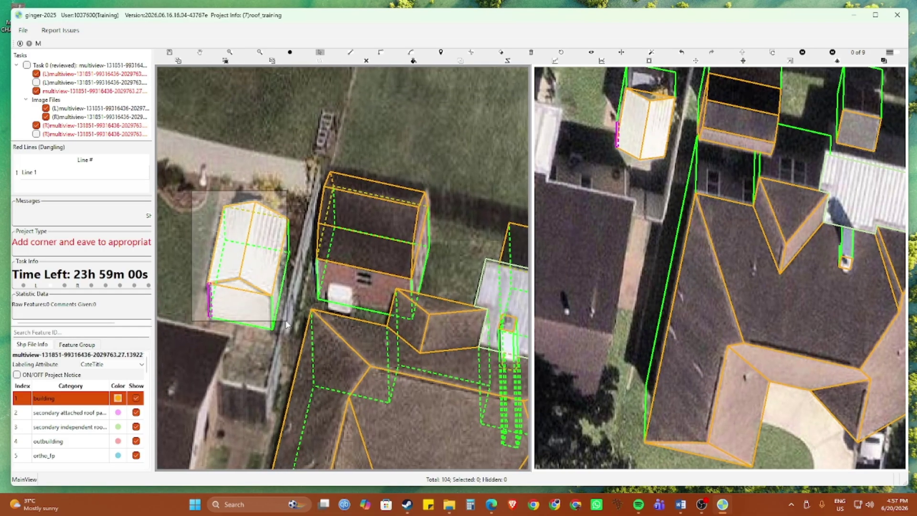
pyautogui.scroll(-3, 420, 304)
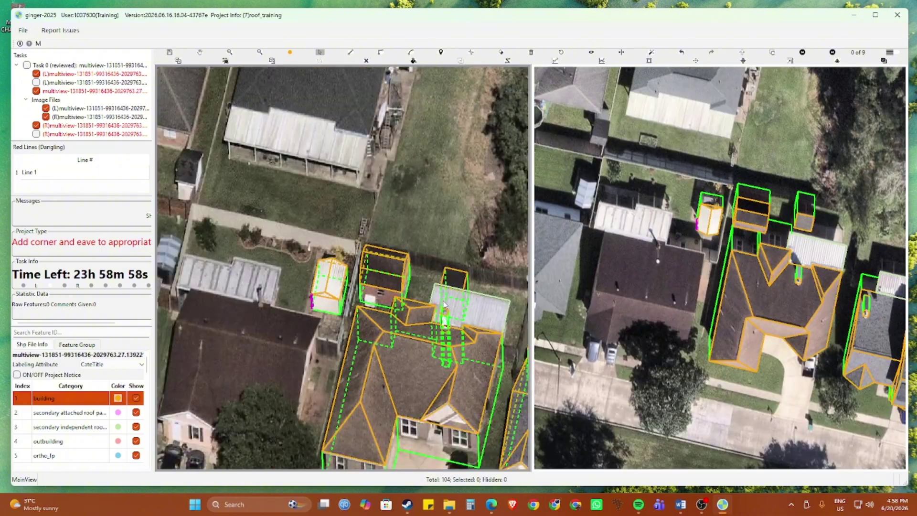
# Step: Step the comparison through to image 9 of 9 and examine the white shed, the brick outbuildings and the hip-roofed house in each view
pyautogui.scroll(3, 431, 279)
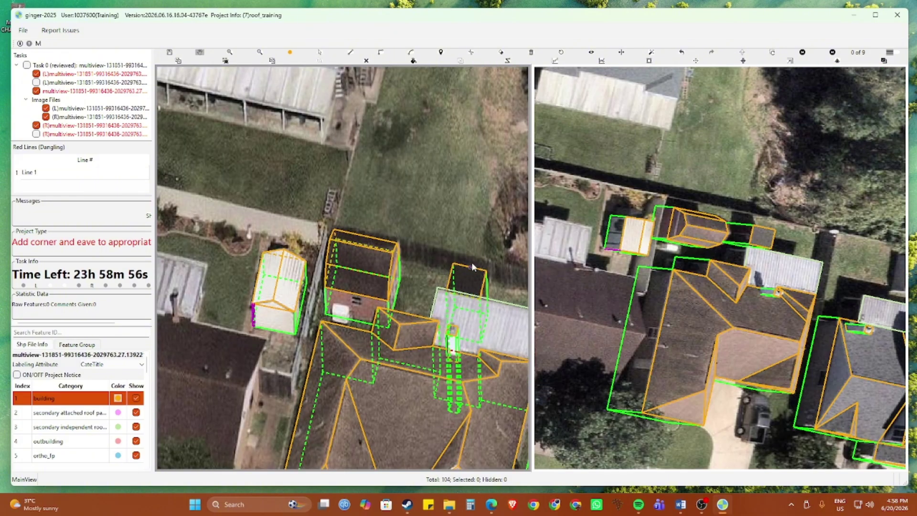
pyautogui.scroll(1, 712, 219)
pyautogui.press('Right')
pyautogui.press('Right')
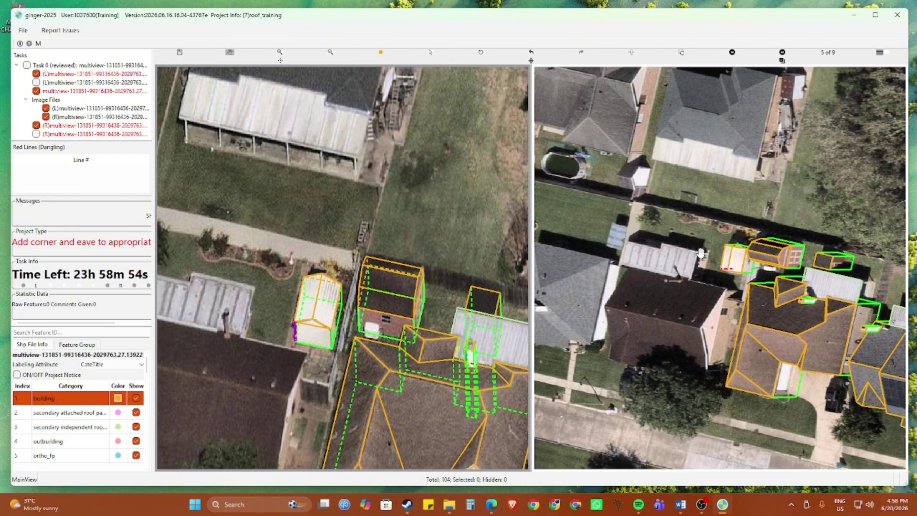
pyautogui.scroll(2, 723, 256)
pyautogui.press('Right')
pyautogui.scroll(4, 762, 271)
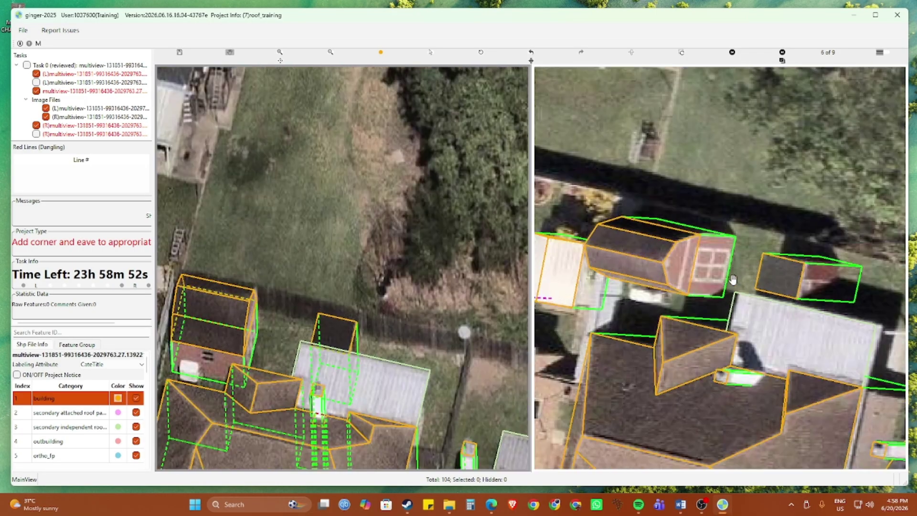
pyautogui.press('Right')
pyautogui.scroll(-4, 632, 261)
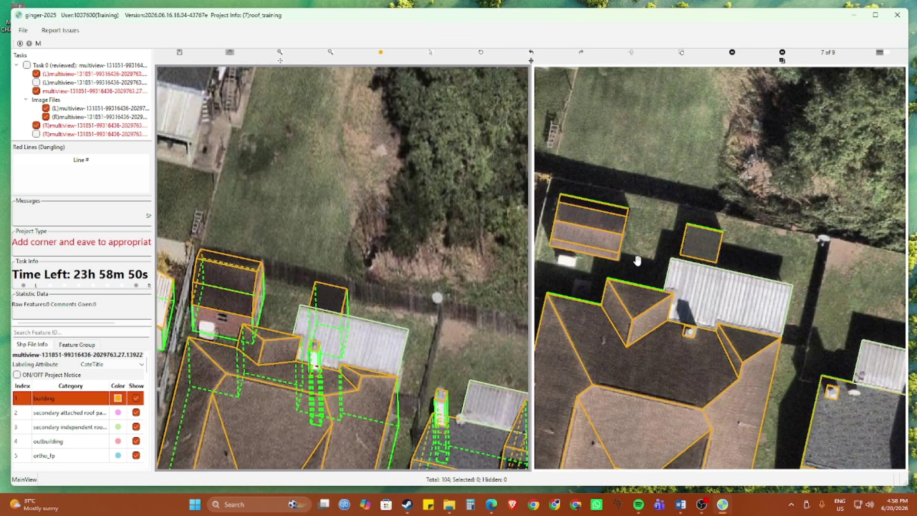
pyautogui.press('Right')
pyautogui.scroll(2, 619, 316)
pyautogui.scroll(-1, 617, 319)
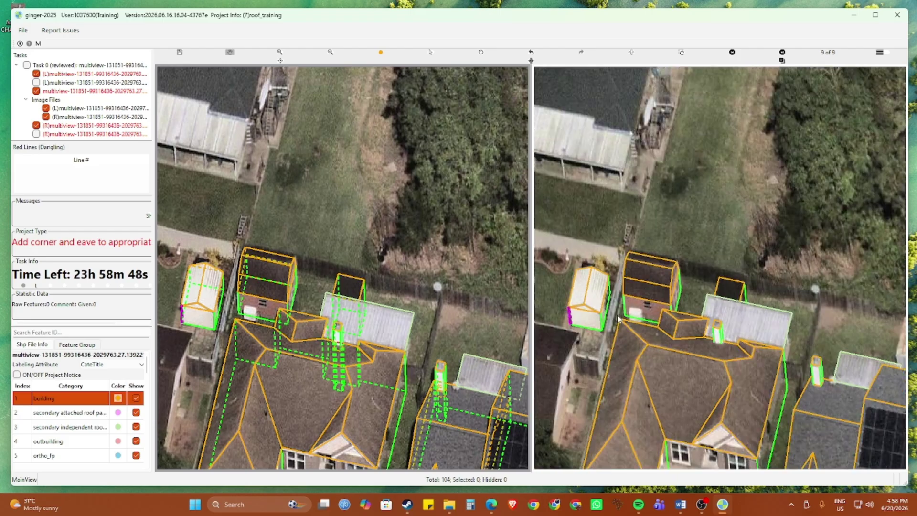
# Step: Step through comparison images 1 to 3 of 9 and examine the brick outbuilding's walls and outline in each view
pyautogui.press('Right')
pyautogui.scroll(1, 635, 309)
pyautogui.scroll(-1, 677, 211)
pyautogui.moveTo(677, 211); pyautogui.dragTo(655, 292)
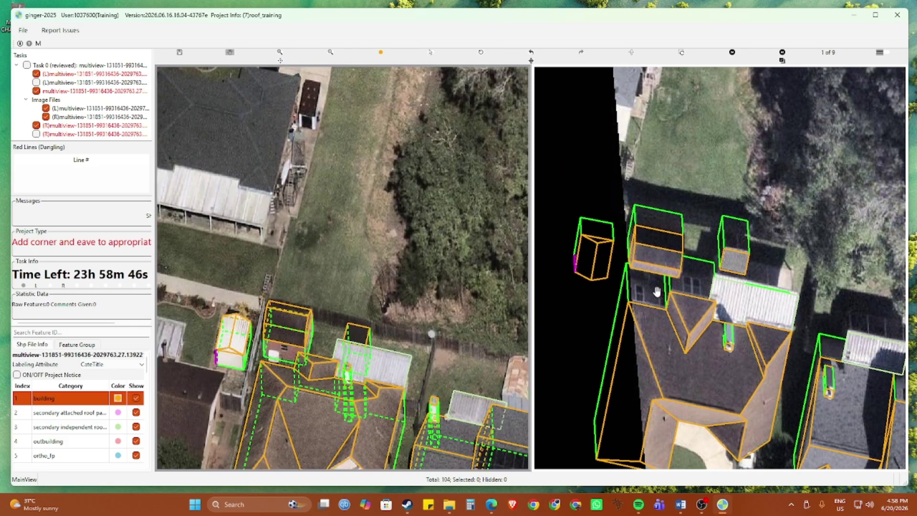
pyautogui.scroll(1, 644, 224)
pyautogui.scroll(-2, 643, 230)
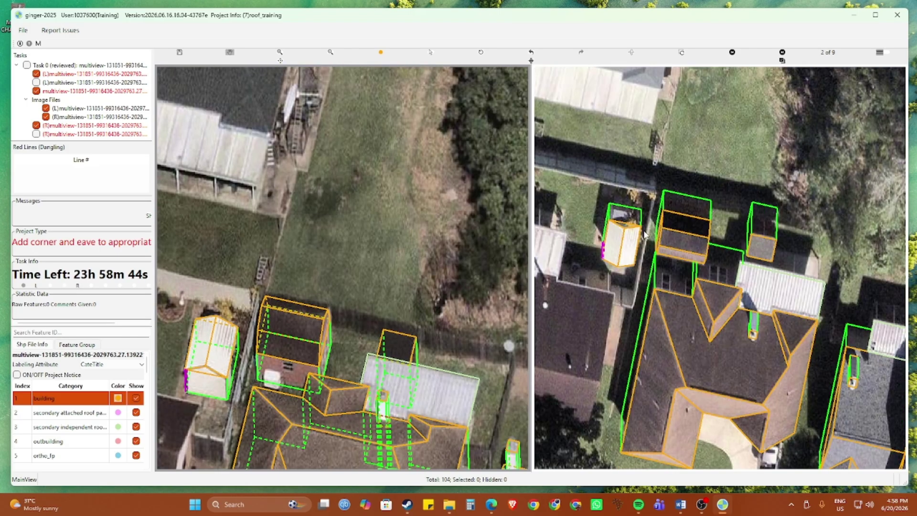
pyautogui.scroll(2, 670, 232)
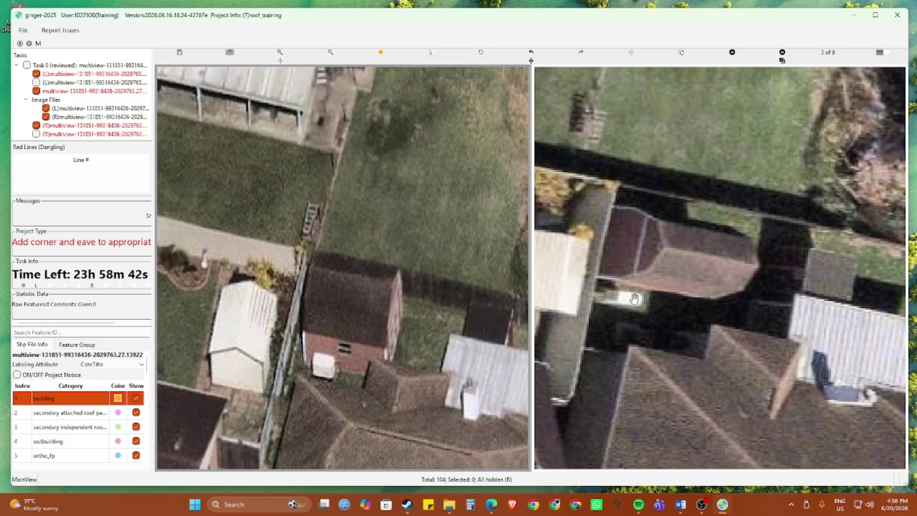
pyautogui.scroll(1, 340, 311)
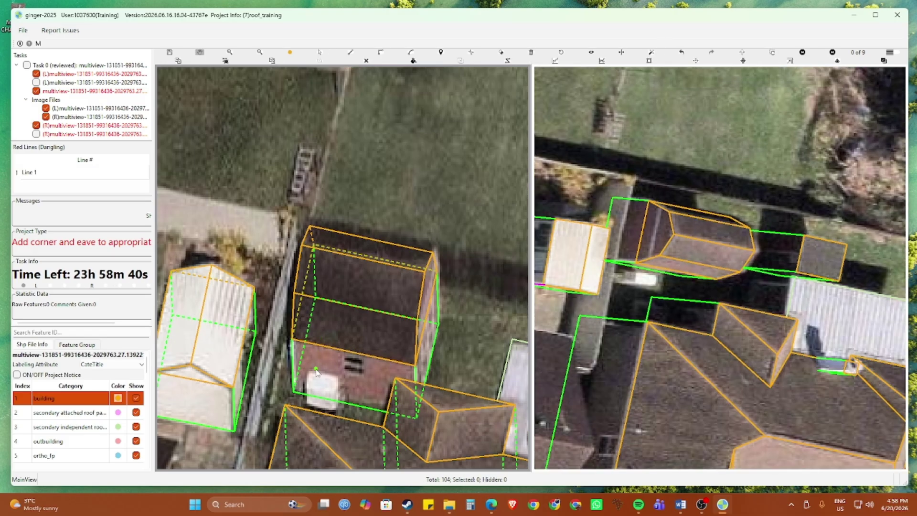
# Step: Draw a corner about 2.27 m long down the brick outbuilding's front-left wall edge, from the roof edge to the footprint
pyautogui.click(329, 305)
pyautogui.scroll(3, 330, 304)
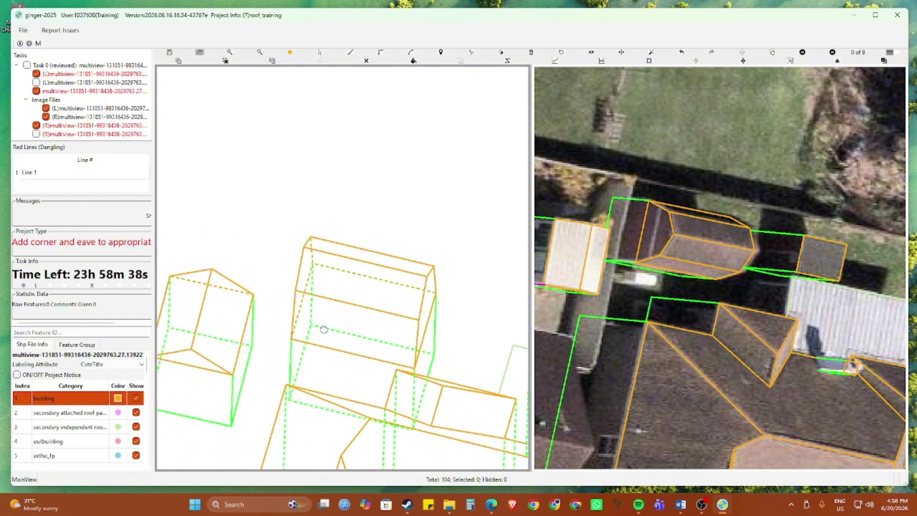
pyautogui.scroll(2, 293, 352)
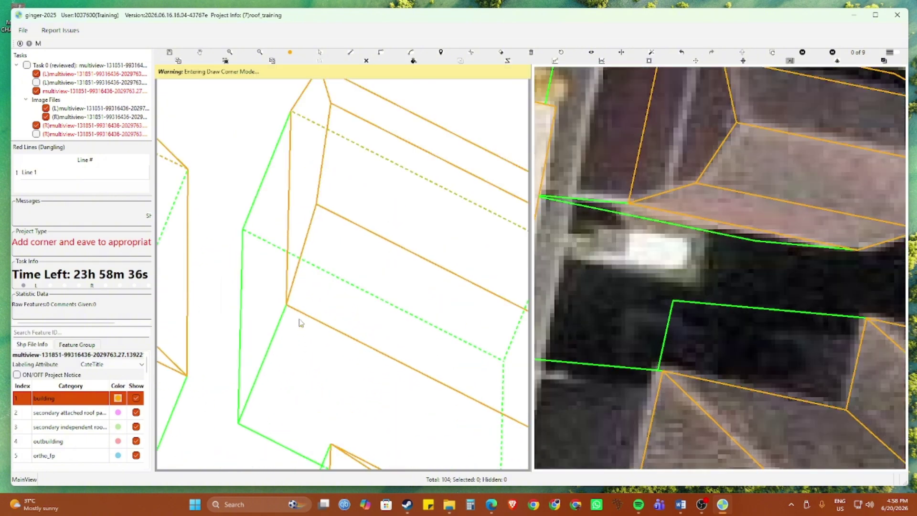
pyautogui.click(289, 308)
pyautogui.press('Escape')
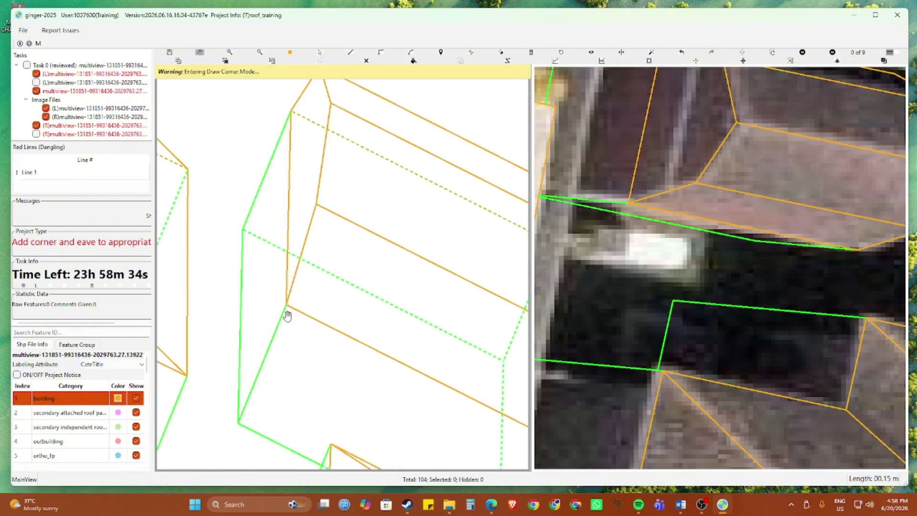
pyautogui.press('c')
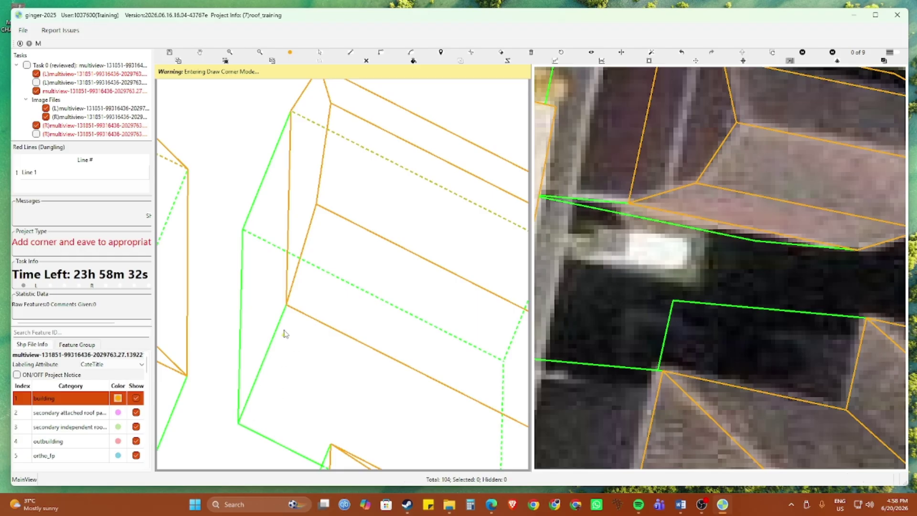
pyautogui.moveTo(287, 311); pyautogui.dragTo(238, 428)
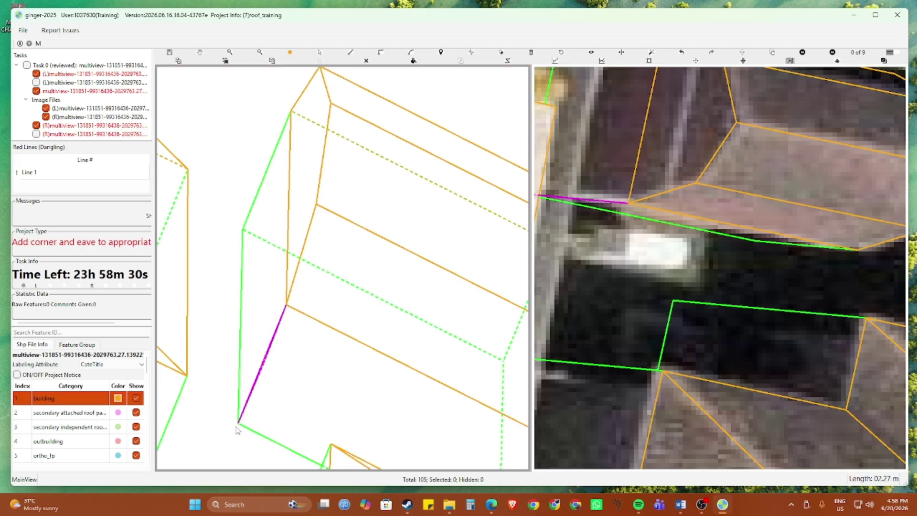
pyautogui.press('space')
pyautogui.moveTo(282, 358); pyautogui.dragTo(284, 359)
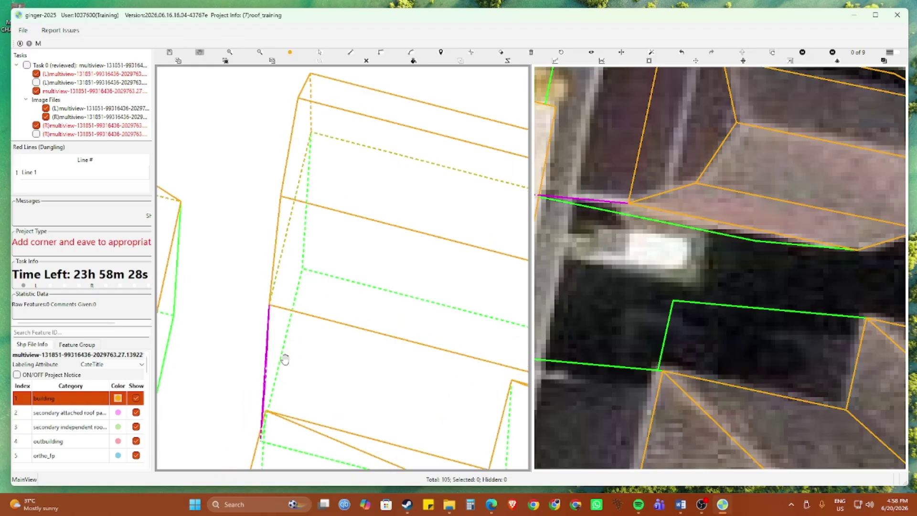
pyautogui.scroll(-3, 285, 359)
pyautogui.press('Escape')
pyautogui.moveTo(271, 201); pyautogui.dragTo(445, 372)
pyautogui.press('Escape')
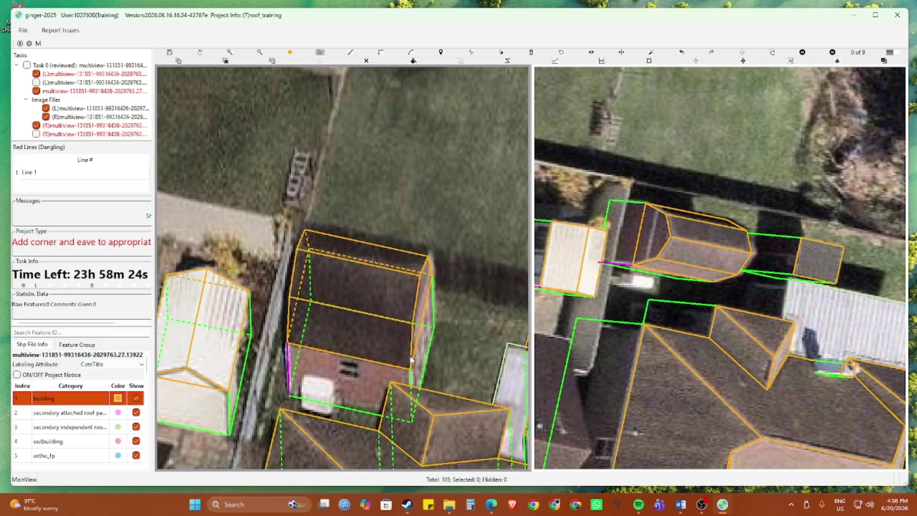
# Step: Compare the small dark-roofed shed behind the metal patio roof across the aerial images through image 9 of 9, with and without outlines
pyautogui.scroll(-2, 456, 327)
pyautogui.moveTo(456, 327); pyautogui.dragTo(339, 225)
pyautogui.scroll(-2, 359, 232)
pyautogui.scroll(2, 438, 234)
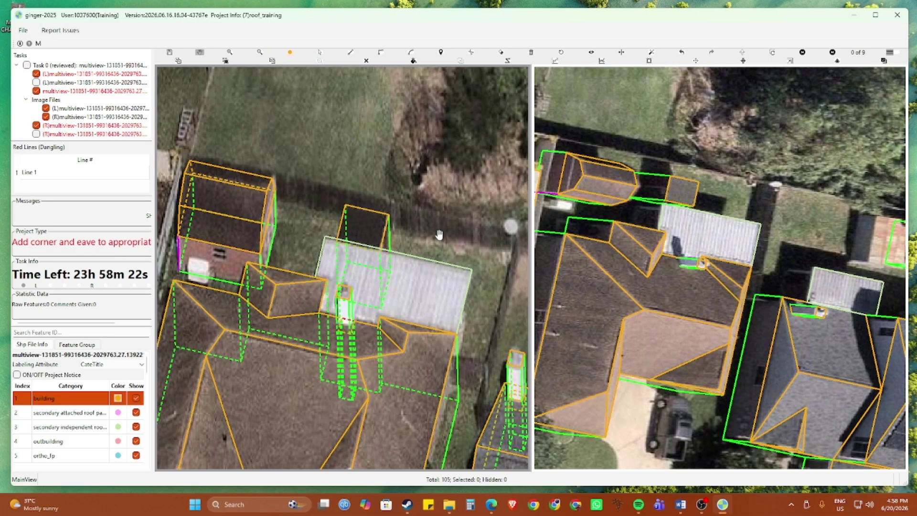
pyautogui.press('r')
pyautogui.press('r')
pyautogui.moveTo(372, 226); pyautogui.dragTo(377, 243)
pyautogui.scroll(2, 760, 219)
pyautogui.scroll(-3, 719, 199)
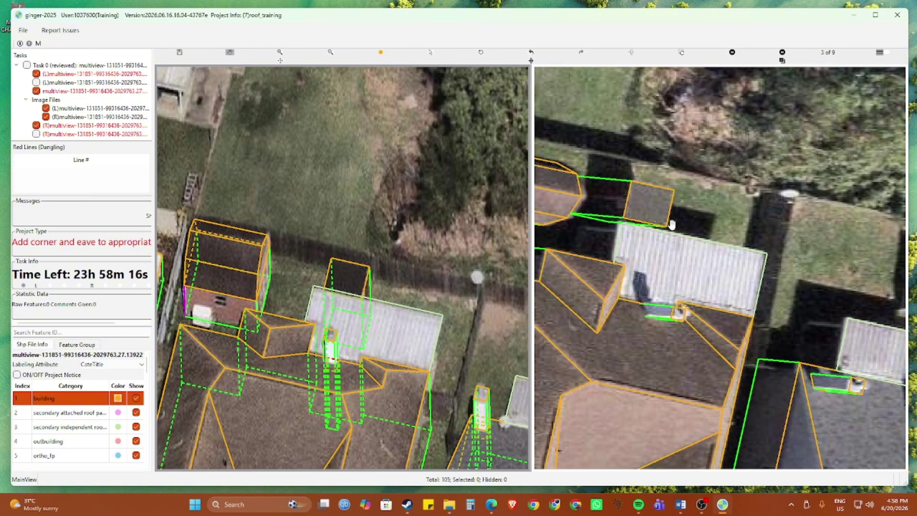
pyautogui.scroll(3, 769, 242)
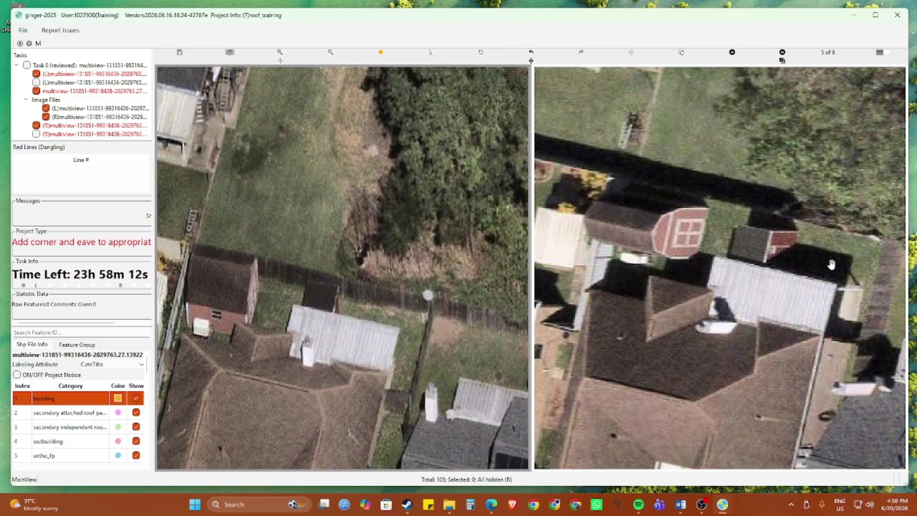
pyautogui.scroll(1, 830, 263)
pyautogui.scroll(-1, 828, 265)
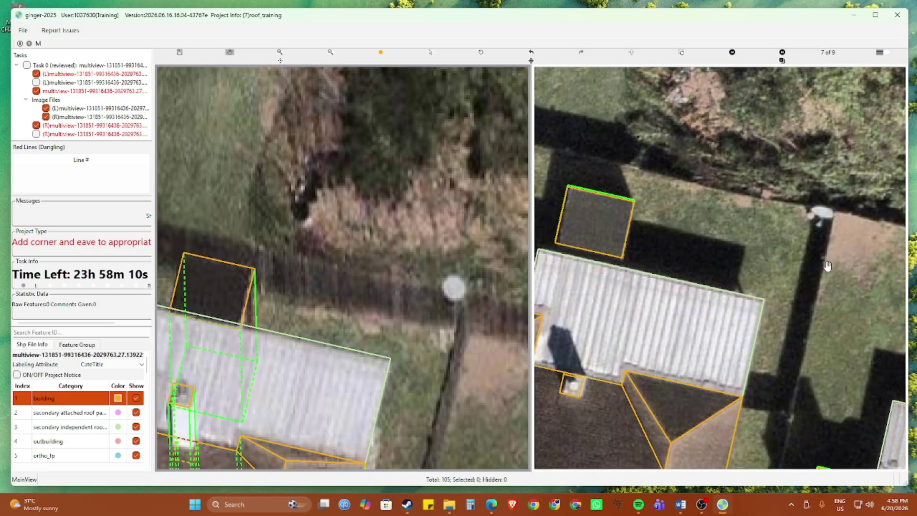
pyautogui.scroll(-1, 764, 265)
pyautogui.press('Right')
pyautogui.press('Right')
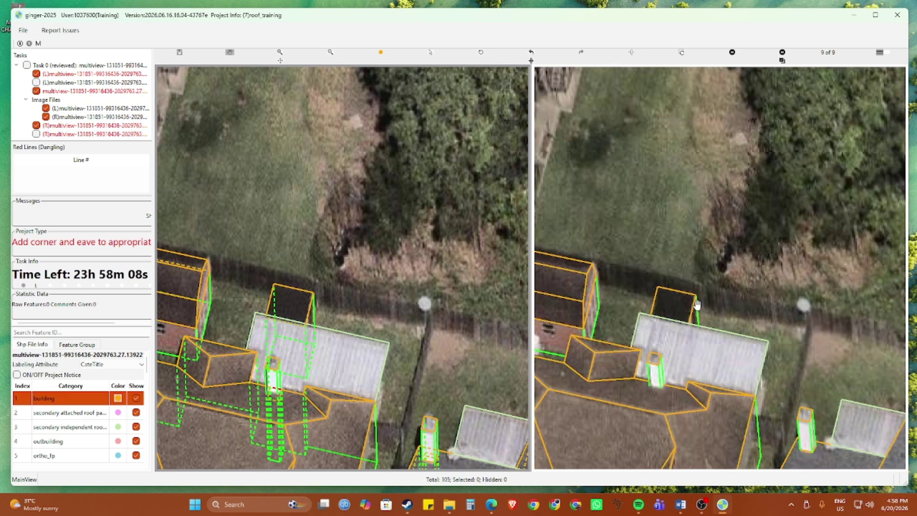
# Step: Cycle through the comparison images again from image 1 and examine which wall edges of the small dark-roofed shed are visible
pyautogui.scroll(1, 693, 247)
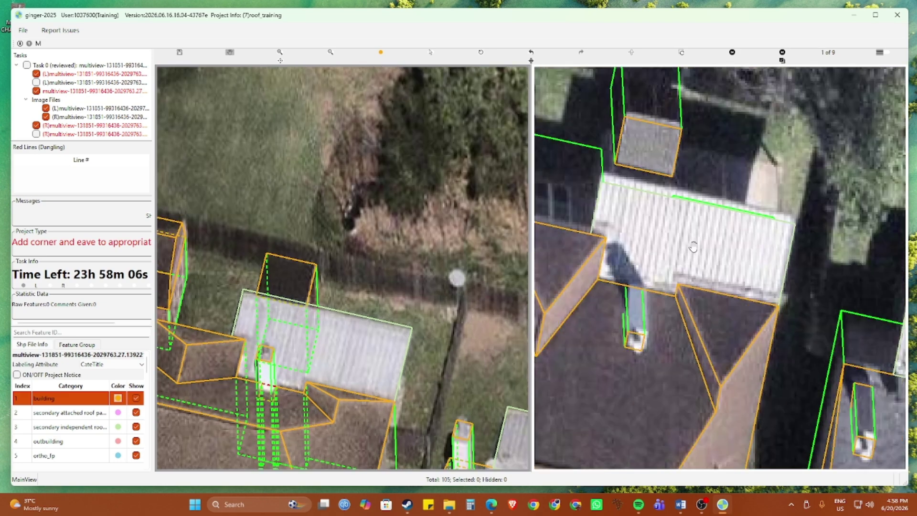
pyautogui.moveTo(720, 146); pyautogui.dragTo(719, 253)
pyautogui.press('Right')
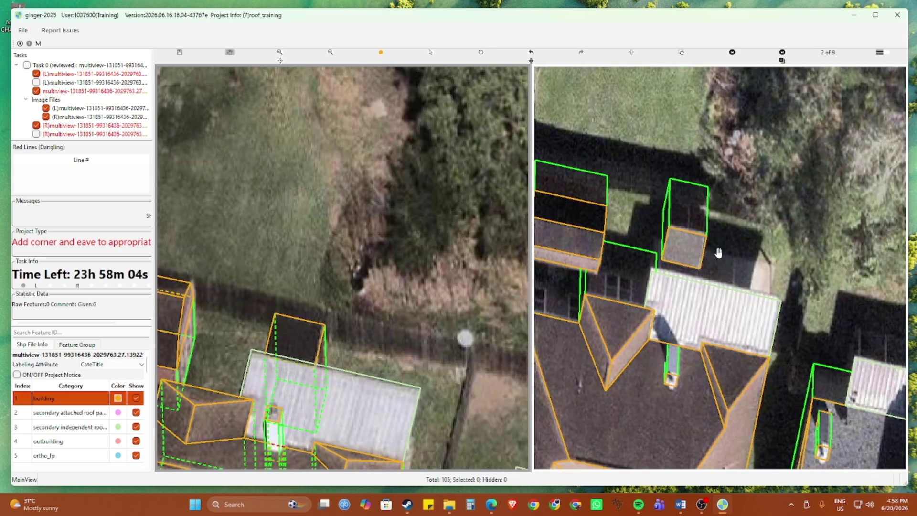
pyautogui.scroll(-1, 718, 253)
pyautogui.scroll(-1, 655, 287)
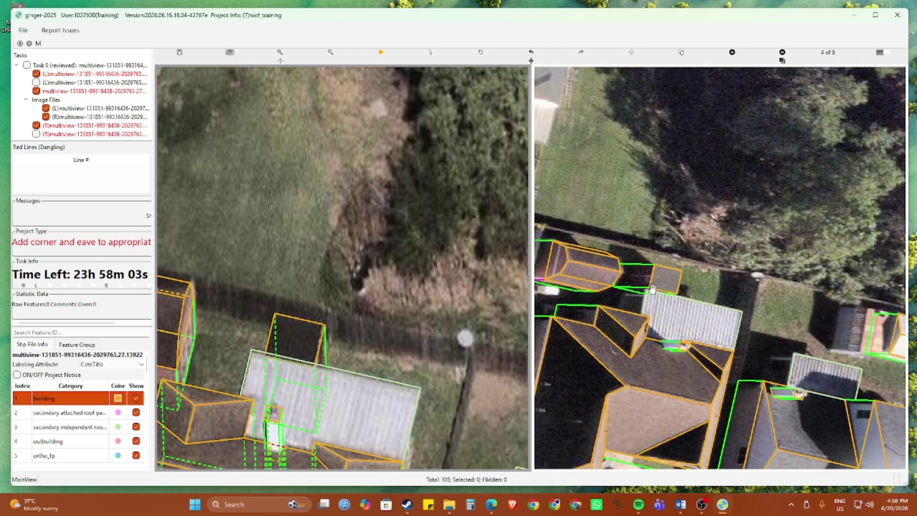
pyautogui.scroll(-1, 652, 287)
pyautogui.scroll(-1, 746, 277)
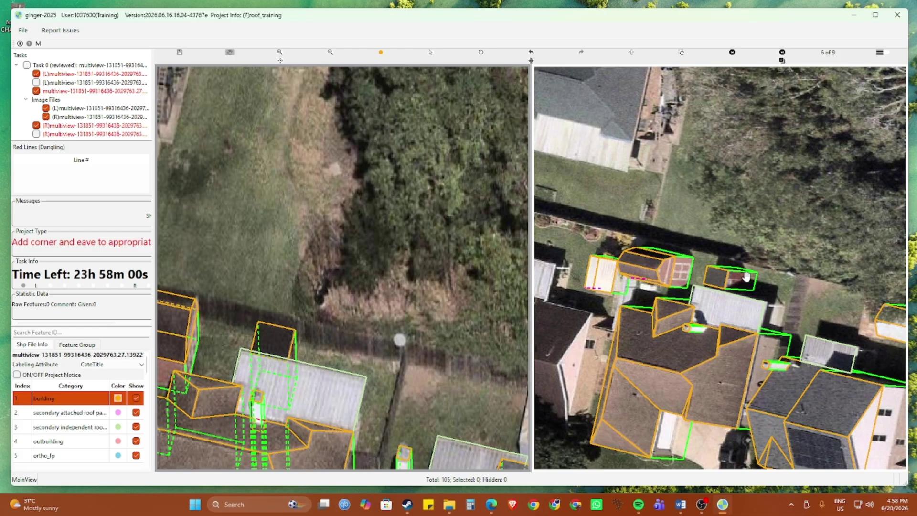
pyautogui.scroll(-1, 747, 277)
pyautogui.scroll(-1, 746, 277)
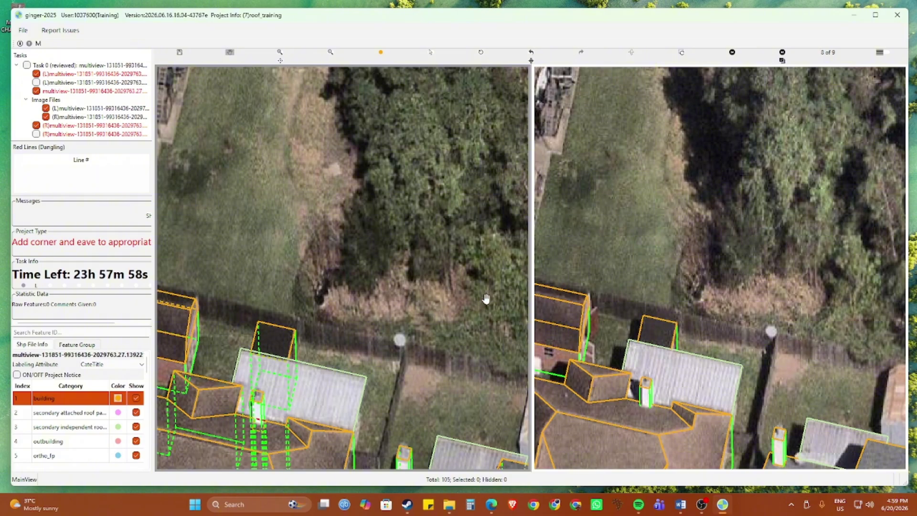
pyautogui.scroll(-1, 664, 341)
# Step: Run another pass over the nine comparison images up to image 3, examining the small shed and the metal patio roof
pyautogui.scroll(-1, 664, 341)
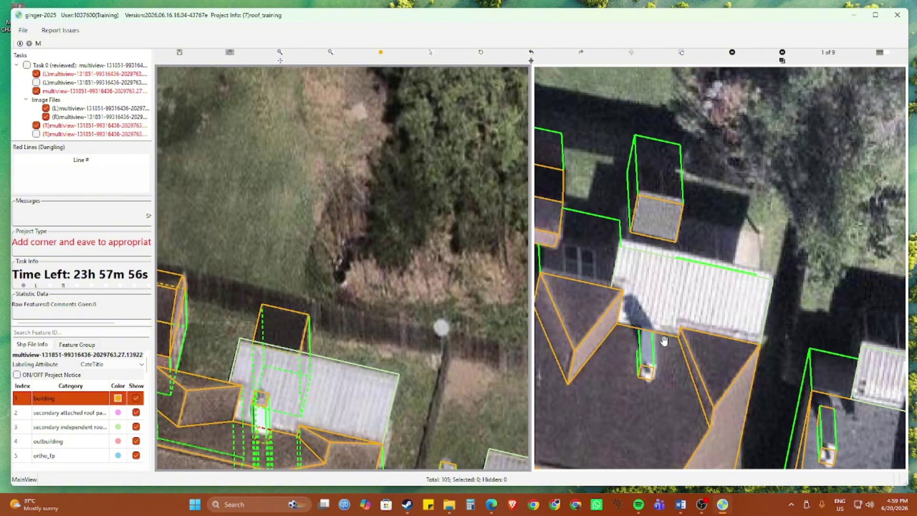
pyautogui.scroll(-1, 741, 182)
pyautogui.scroll(-1, 737, 185)
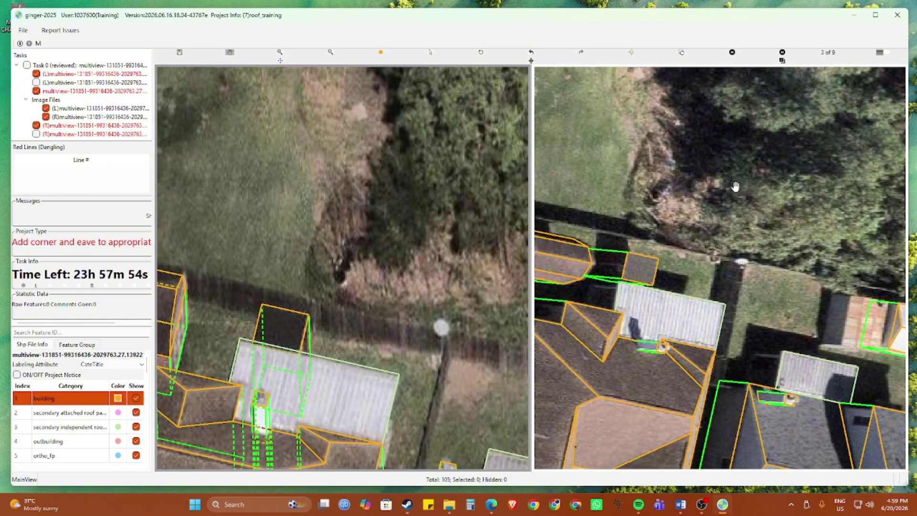
pyautogui.scroll(-1, 735, 186)
pyautogui.scroll(-1, 735, 186)
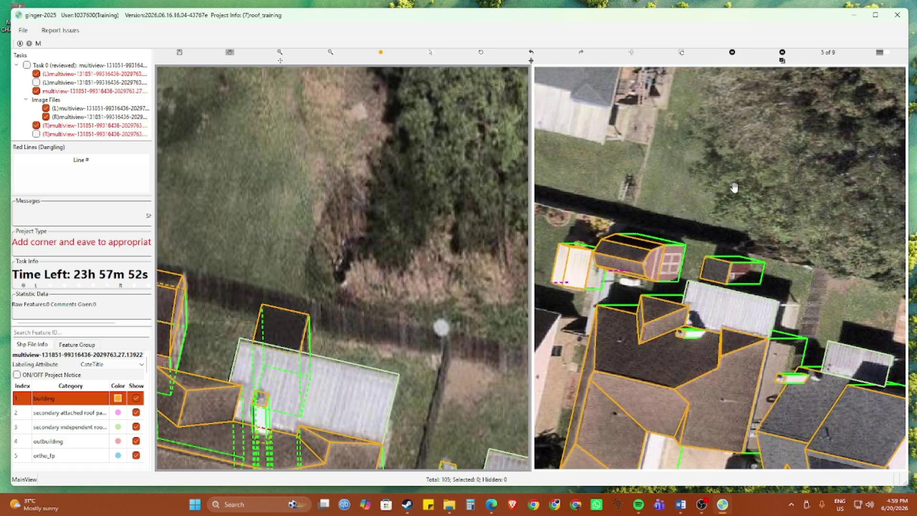
pyautogui.scroll(1, 748, 303)
pyautogui.scroll(-1, 755, 265)
pyautogui.scroll(-1, 737, 283)
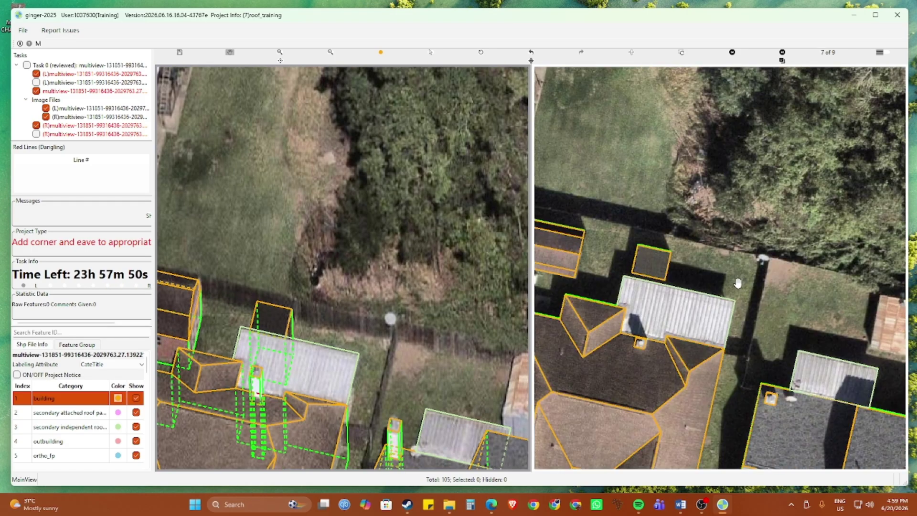
pyautogui.scroll(-3, 721, 276)
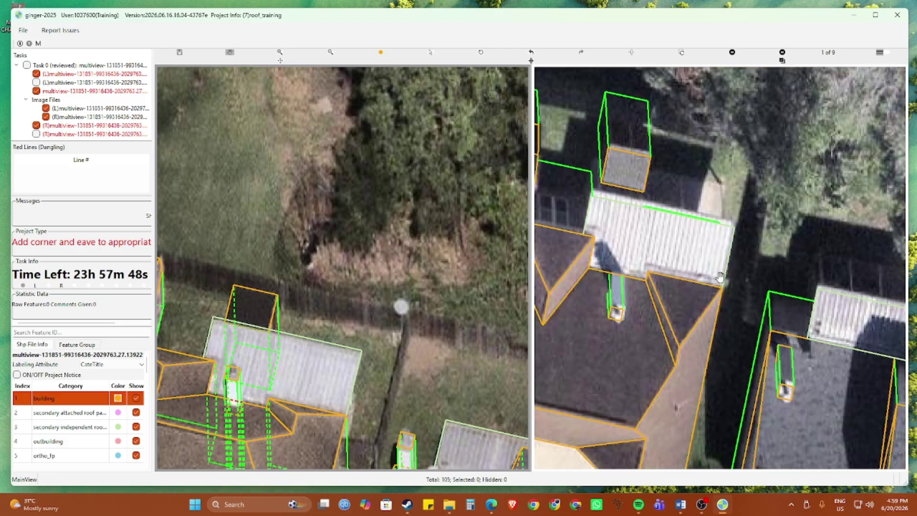
pyautogui.scroll(-1, 719, 276)
pyautogui.scroll(-1, 720, 276)
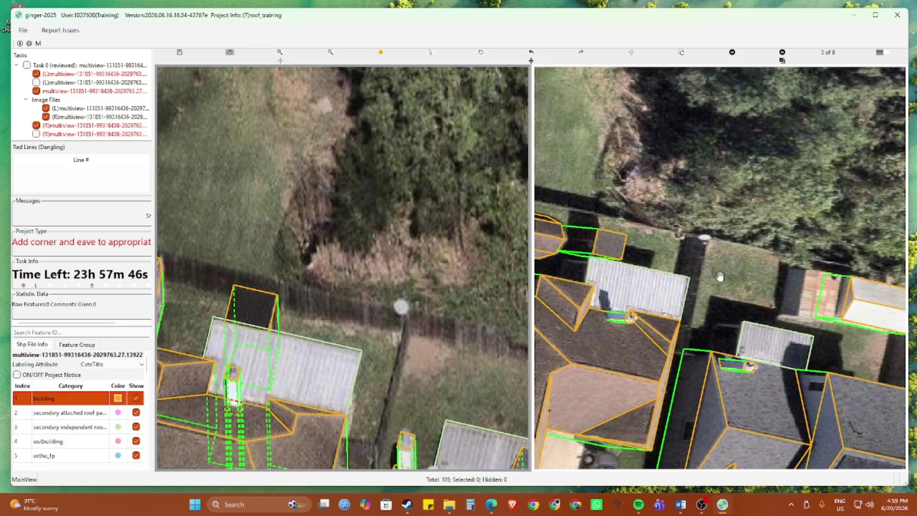
pyautogui.scroll(2, 287, 299)
# Step: Leave the image comparison and swap the two aerial views, framing the small dark-roofed shed in the main view
pyautogui.moveTo(214, 319); pyautogui.dragTo(268, 305)
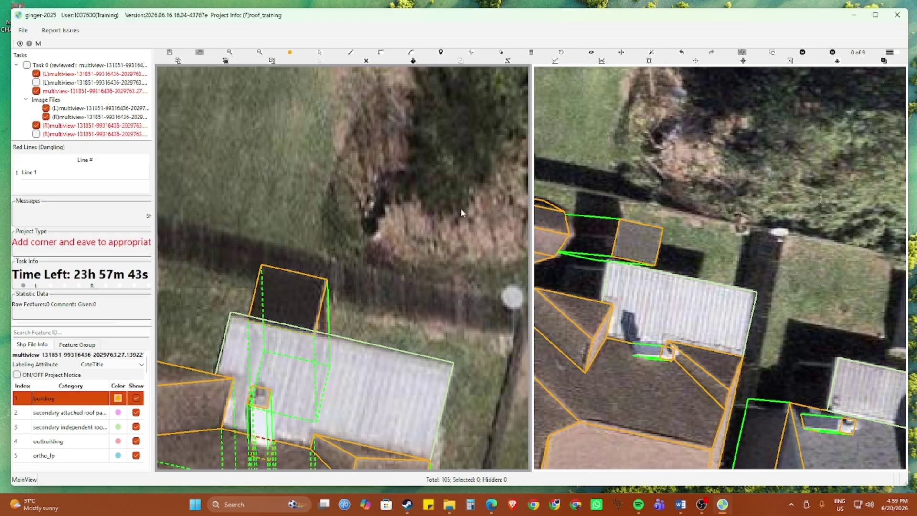
pyautogui.press('Tab')
pyautogui.scroll(1, 341, 271)
pyautogui.moveTo(195, 209); pyautogui.dragTo(240, 300)
pyautogui.scroll(2, 258, 282)
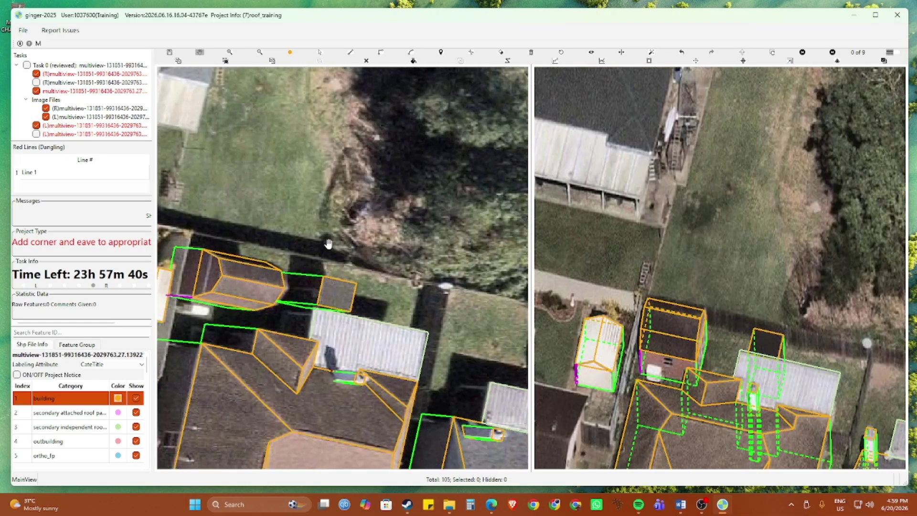
pyautogui.scroll(2, 328, 244)
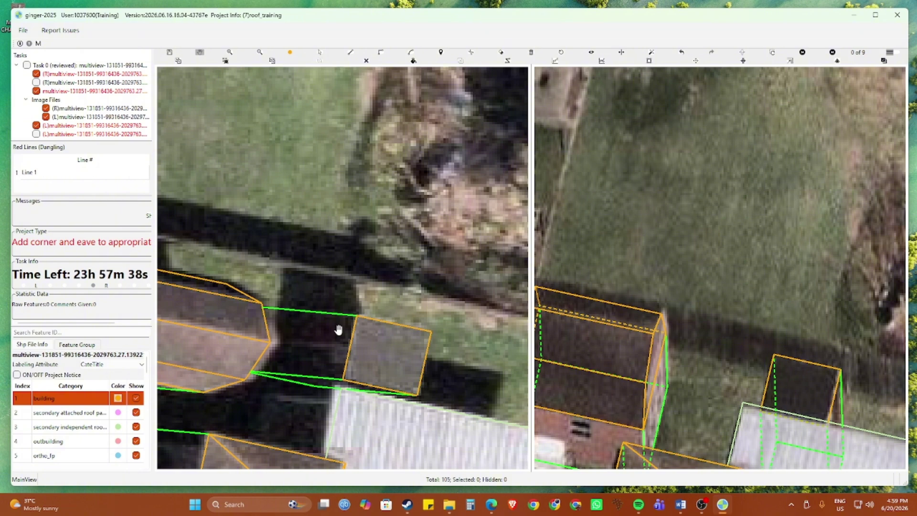
pyautogui.press('e')
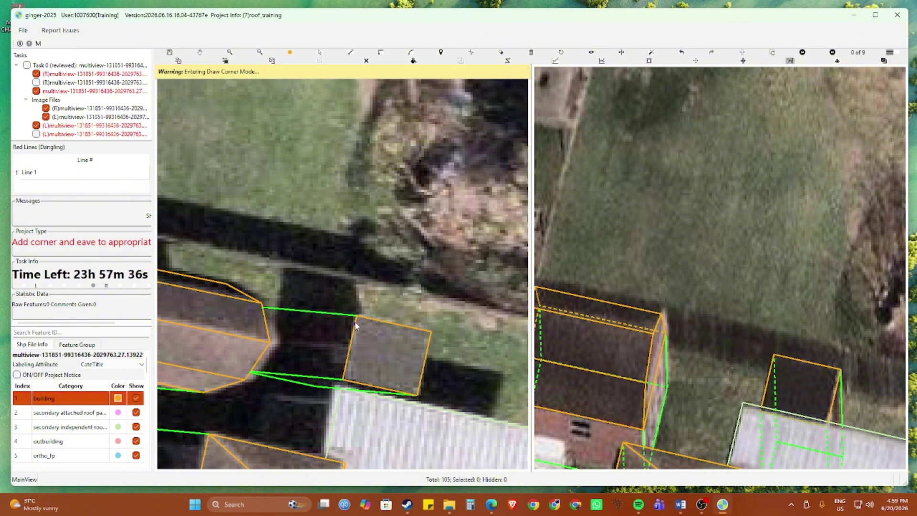
pyautogui.click(346, 317)
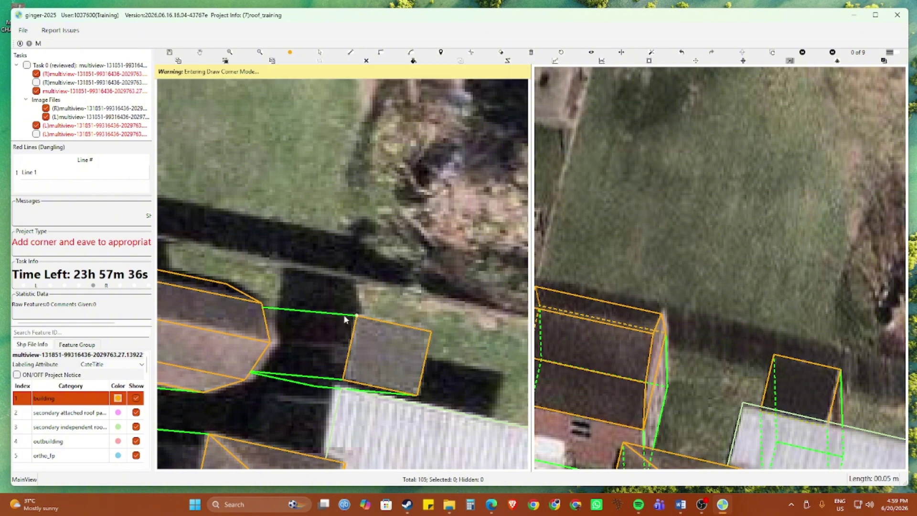
pyautogui.click(255, 308)
pyautogui.press('Escape')
# Step: Draw a corner about 1.83 m long down the small dark-roofed shed's rear-left wall edge, from the roof corner to the footprint
pyautogui.moveTo(318, 339); pyautogui.dragTo(283, 358)
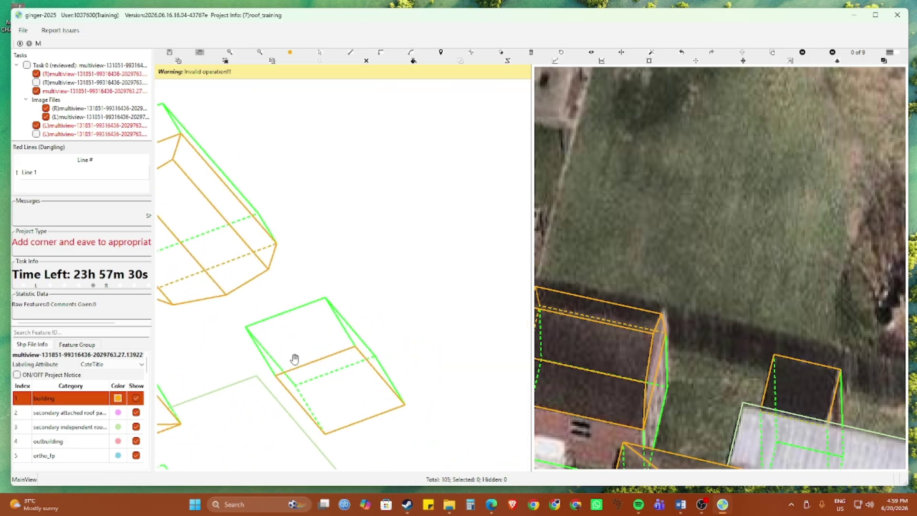
pyautogui.press('e')
pyautogui.click(354, 346)
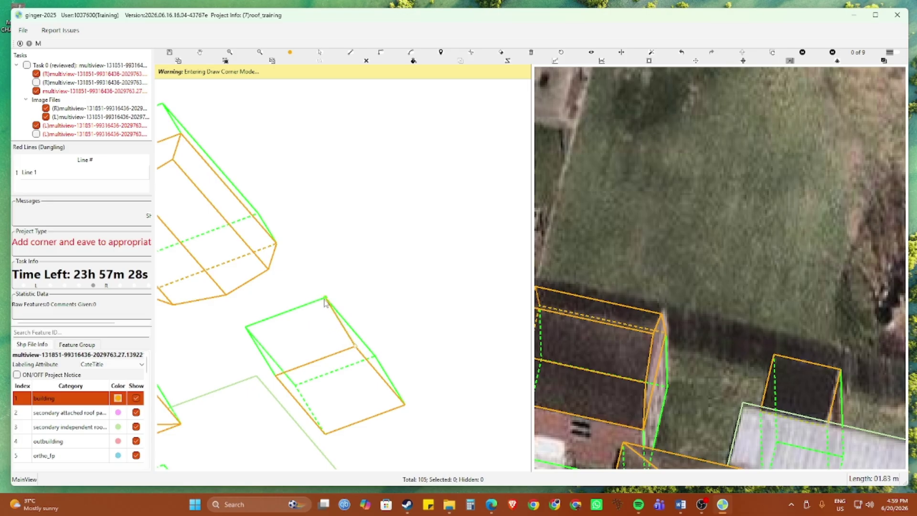
pyautogui.click(326, 298)
pyautogui.scroll(-2, 341, 335)
pyautogui.scroll(-1, 350, 338)
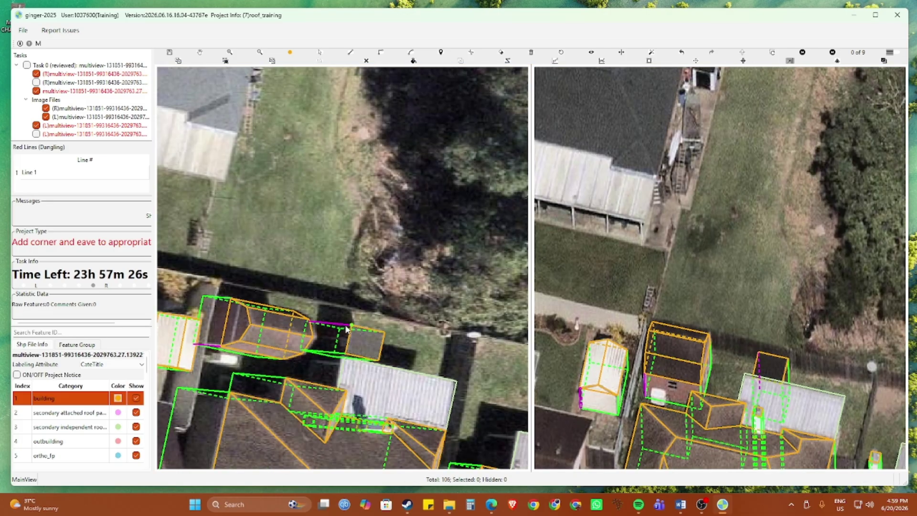
# Step: Select the small dark-roofed shed's features together with its new corner and group them
pyautogui.press('Escape')
pyautogui.moveTo(330, 308); pyautogui.dragTo(376, 353)
pyautogui.press('g')
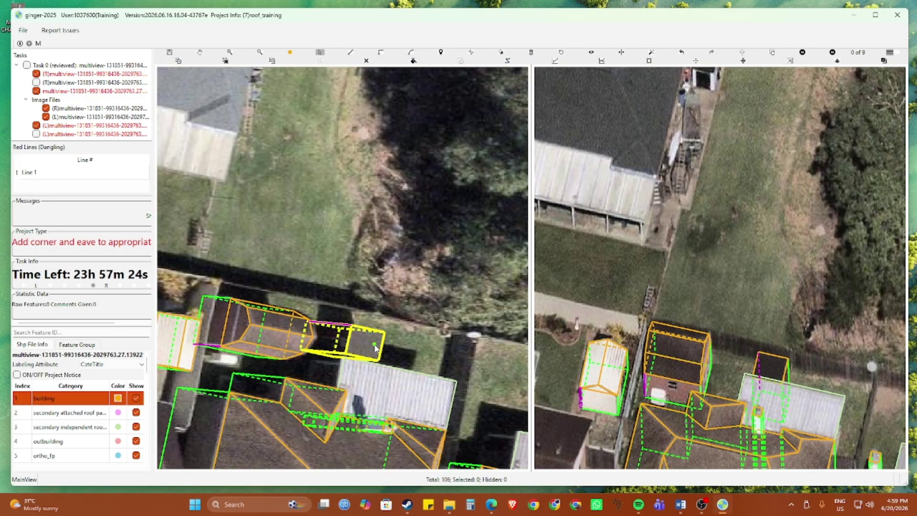
# Step: Swap the two aerial views and examine the front wall edges of the large brown-roofed house, with and without the overlay lines
pyautogui.scroll(-1, 358, 364)
pyautogui.moveTo(353, 400); pyautogui.dragTo(358, 184)
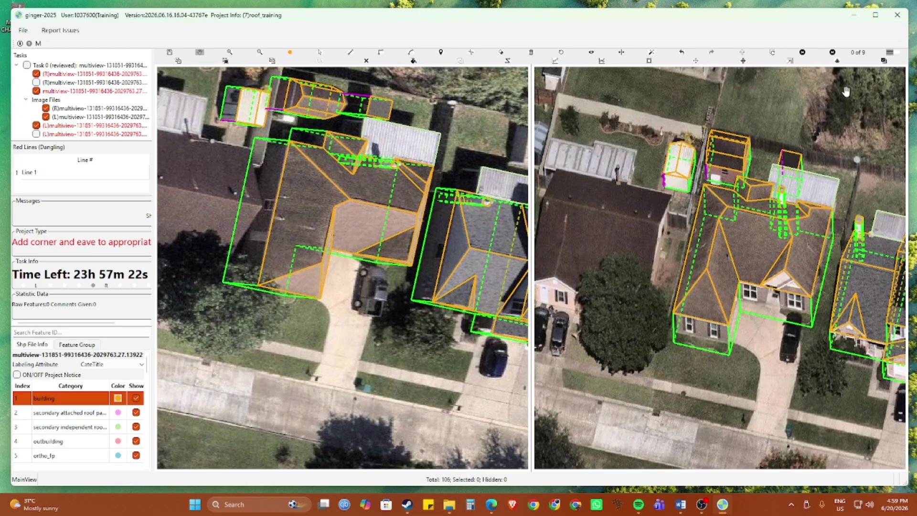
pyautogui.click(741, 53)
pyautogui.scroll(4, 369, 322)
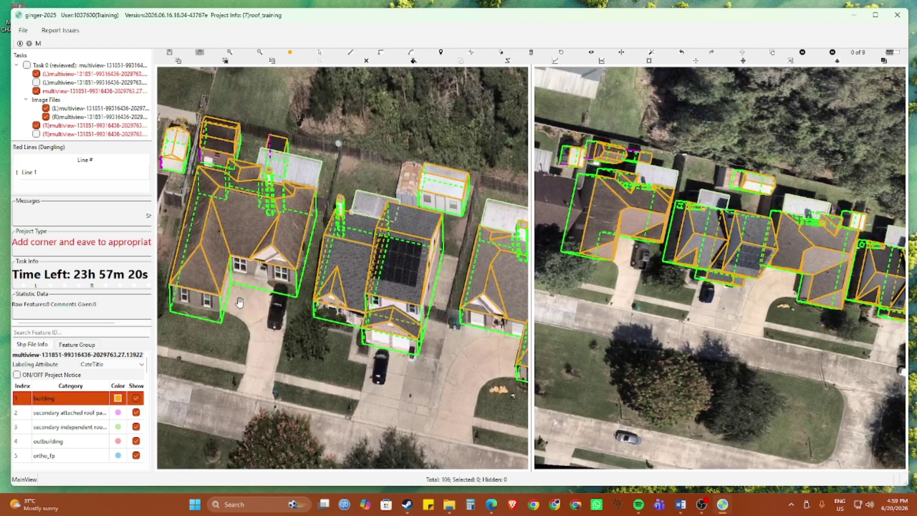
pyautogui.press('r')
pyautogui.press('r')
pyautogui.scroll(4, 246, 293)
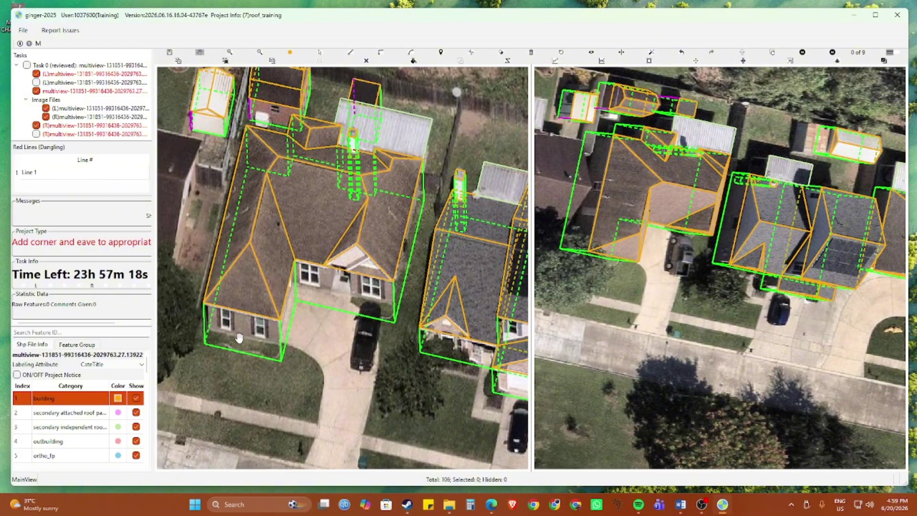
pyautogui.scroll(-2, 248, 327)
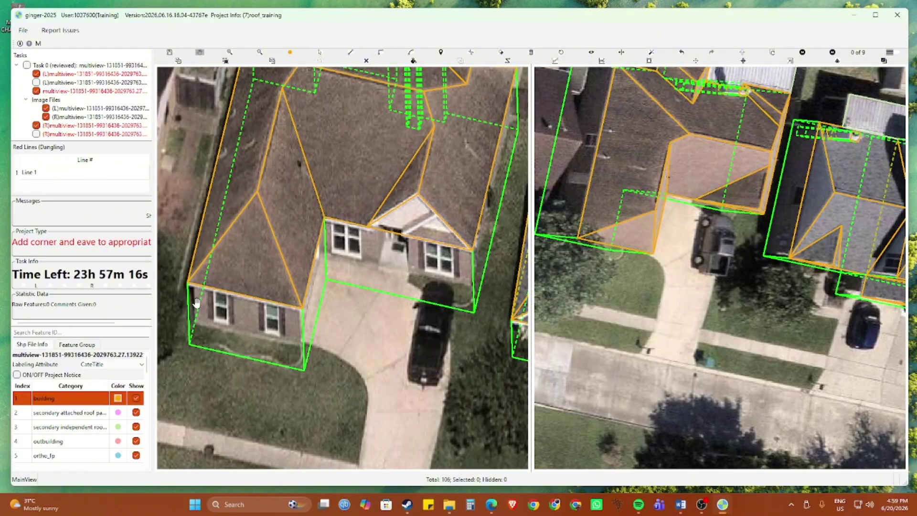
pyautogui.scroll(2, 245, 307)
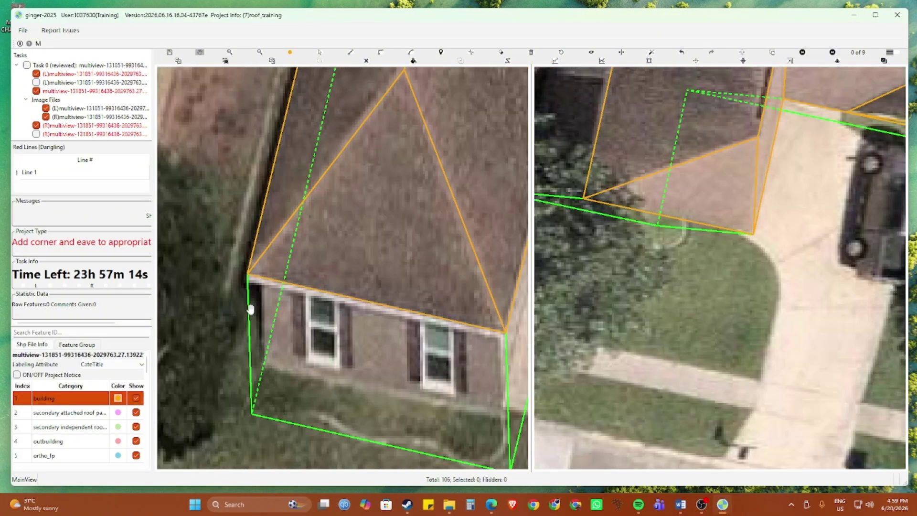
pyautogui.scroll(-2, 246, 305)
pyautogui.scroll(2, 253, 307)
pyautogui.scroll(1, 256, 308)
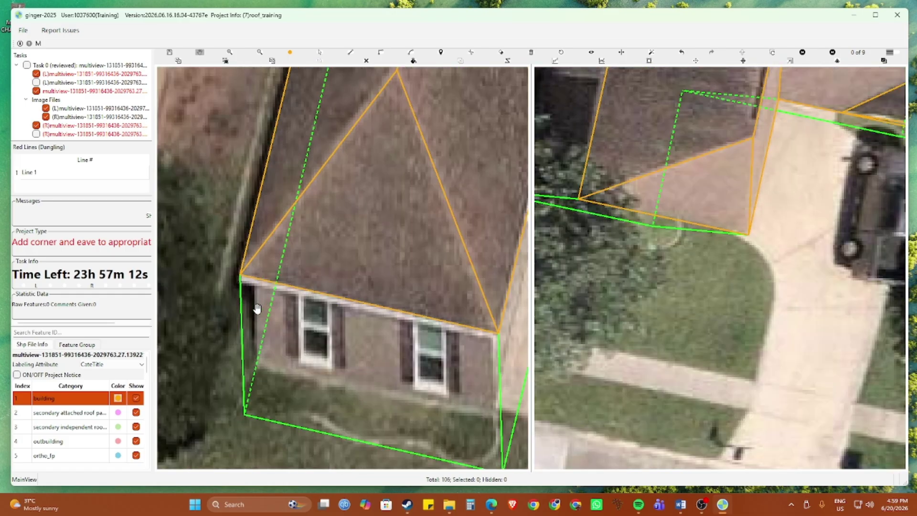
pyautogui.scroll(-2, 256, 309)
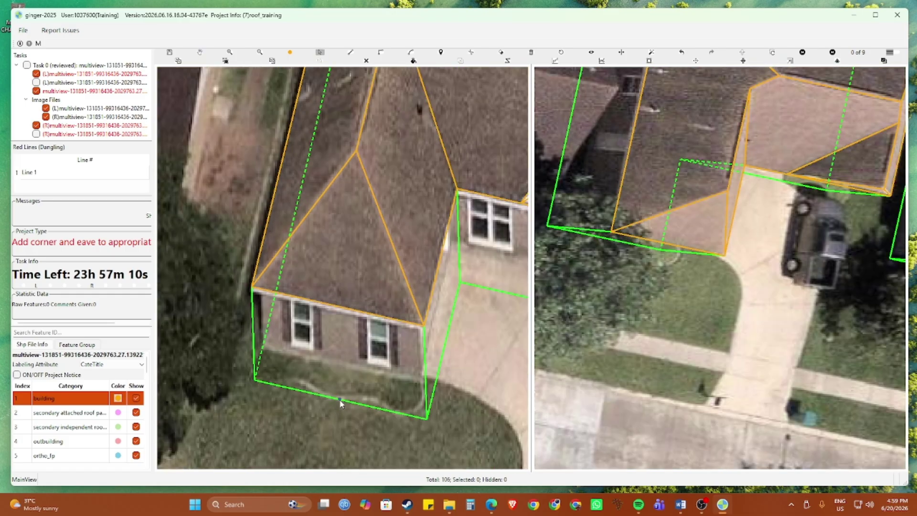
# Step: Draw a helper line about 3.9 m long down the brown-roofed house's front-left wall edge, from the roof edge to the footprint
pyautogui.click(340, 403)
pyautogui.scroll(2, 287, 367)
pyautogui.scroll(1, 287, 367)
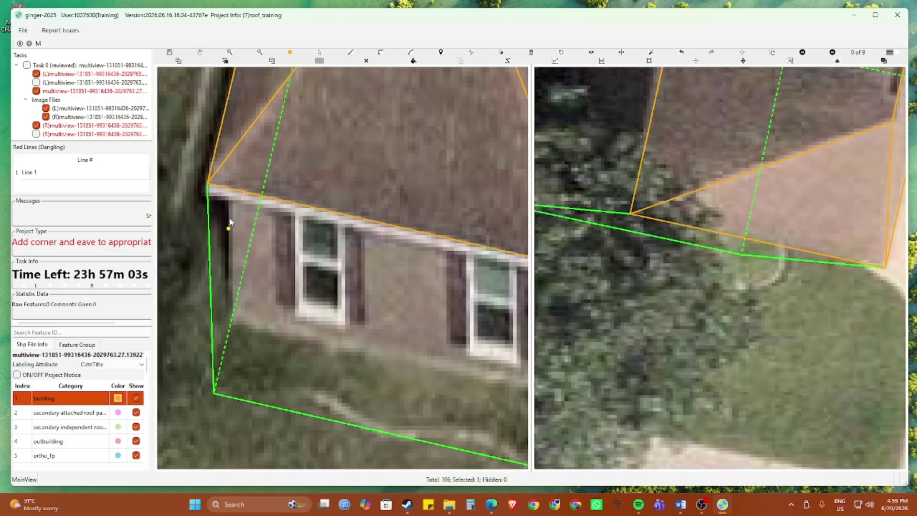
pyautogui.click(227, 187)
pyautogui.press('p')
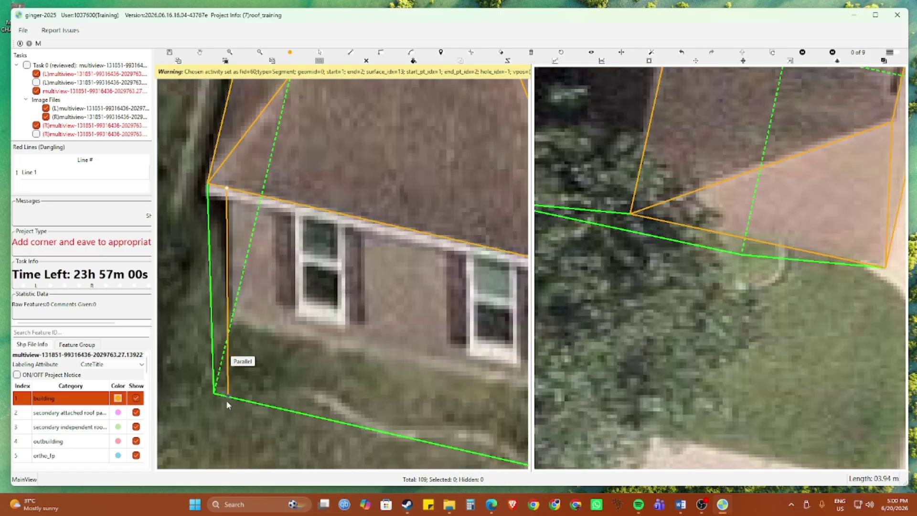
pyautogui.click(233, 397)
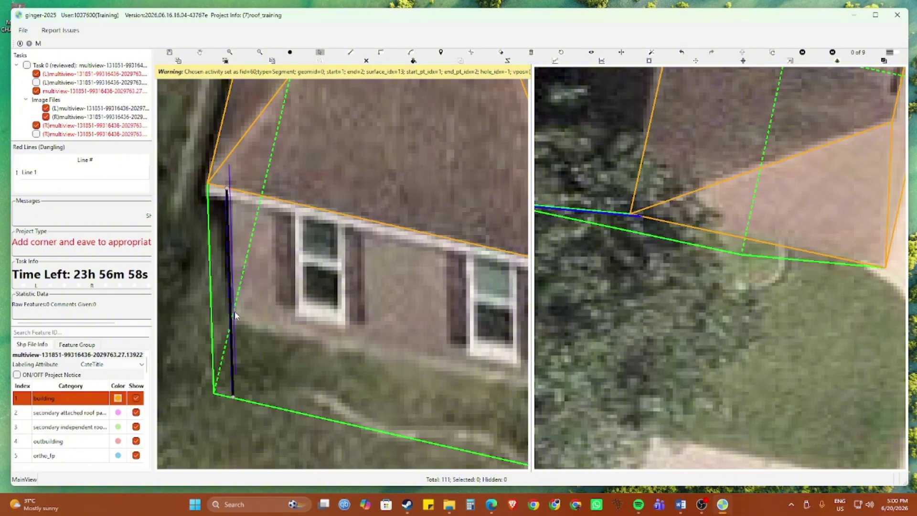
pyautogui.press('Escape')
# Step: Draw a corner at the brown-roofed house's front-left wall edge through the helper line's ends, the roof corner and the footprint corner
pyautogui.scroll(-3, 232, 310)
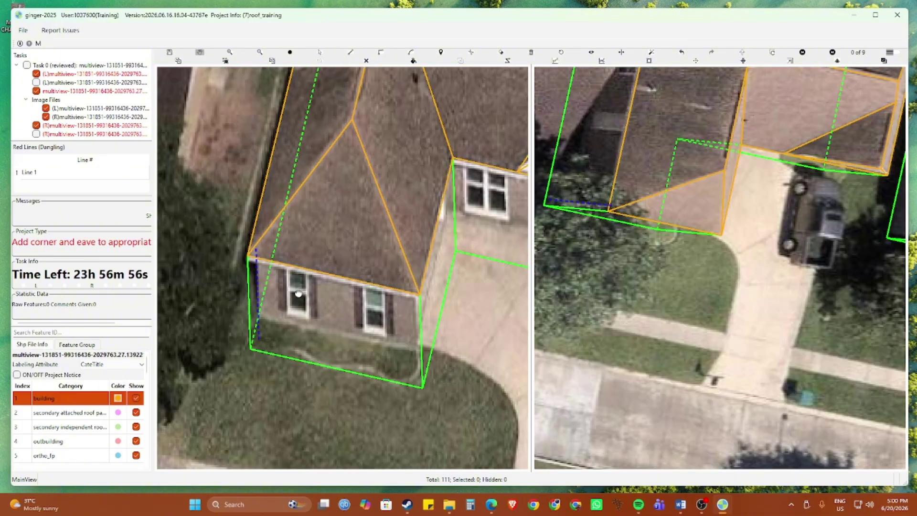
pyautogui.moveTo(298, 293)
pyautogui.mouseDown()
pyautogui.moveTo(286, 312)
pyautogui.moveTo(296, 318)
pyautogui.moveTo(295, 280)
pyautogui.mouseUp()
pyautogui.press('c')
pyautogui.click(264, 242)
pyautogui.click(253, 247)
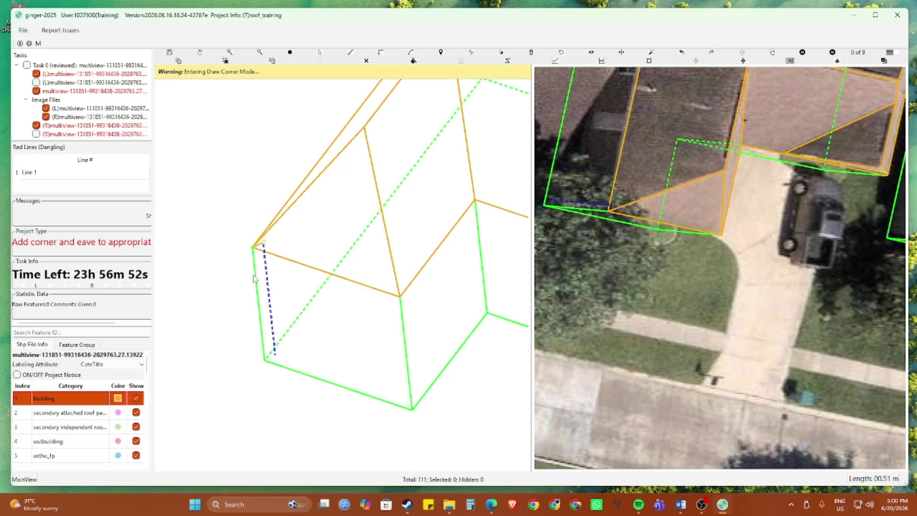
pyautogui.click(265, 360)
pyautogui.click(275, 355)
pyautogui.scroll(-1, 342, 340)
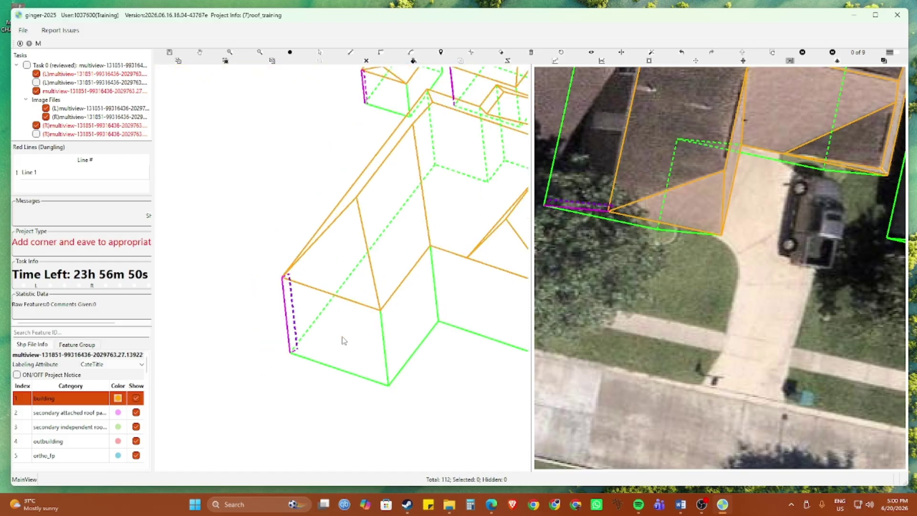
pyautogui.press('r')
pyautogui.scroll(-1, 344, 328)
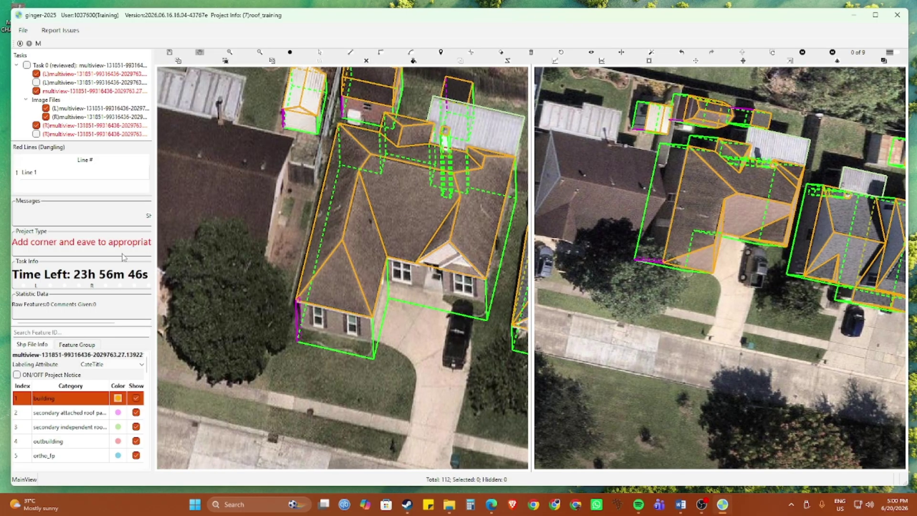
# Step: Try drawing an eave return as a single line along the base of the small front gable above the window
pyautogui.scroll(5, 473, 311)
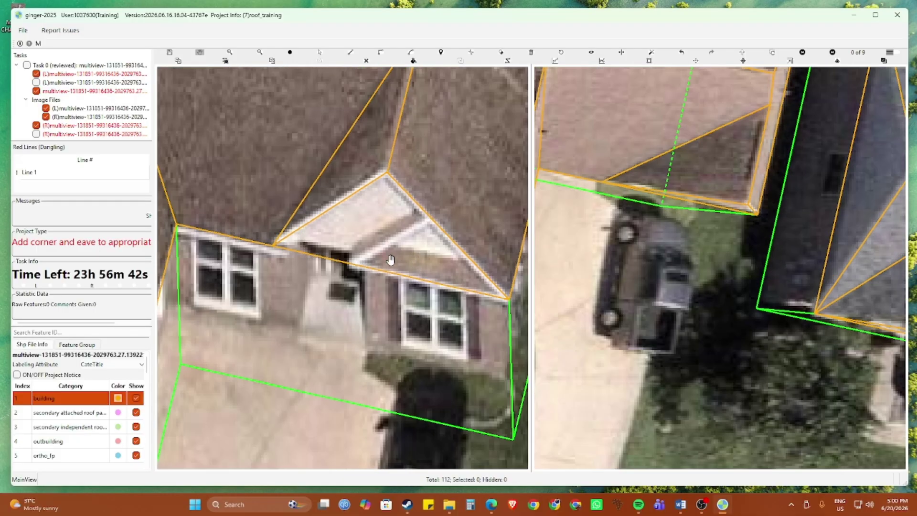
pyautogui.scroll(2, 403, 267)
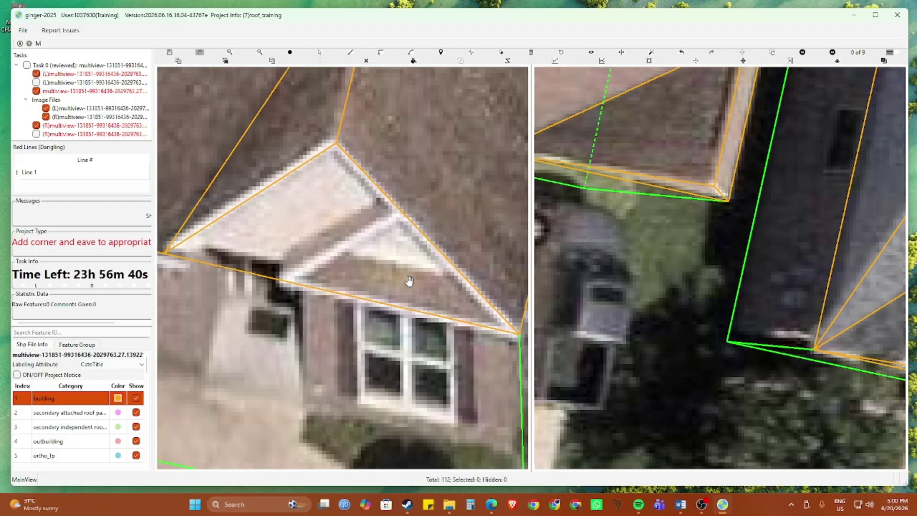
pyautogui.press('e')
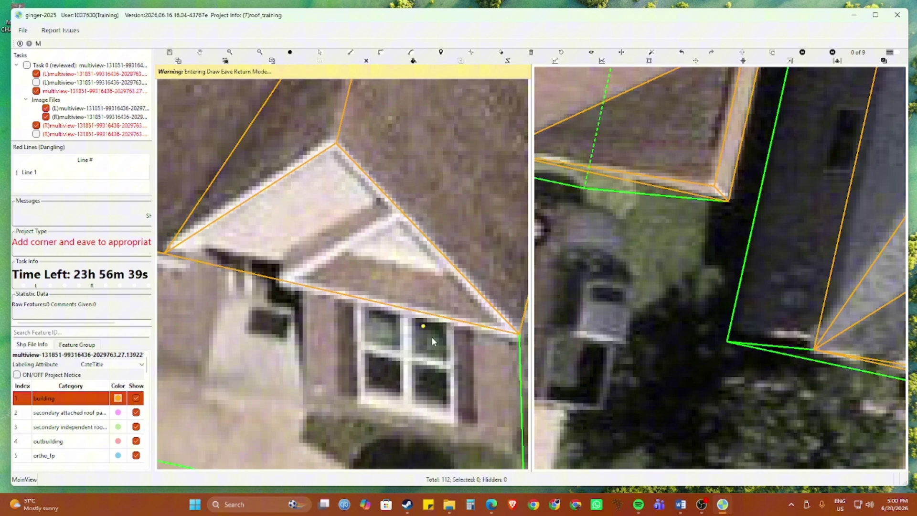
pyautogui.click(519, 334)
pyautogui.click(286, 284)
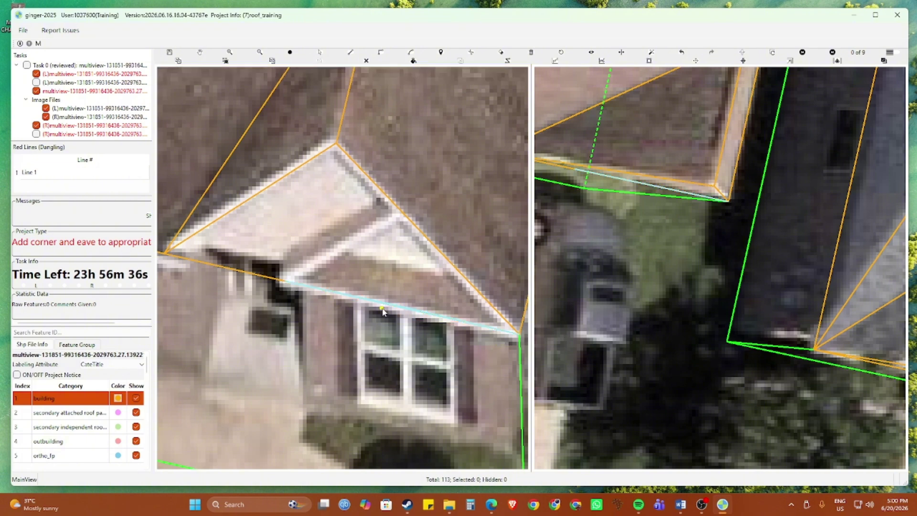
# Step: Select and remove the single-line eave return on the front gable
pyautogui.scroll(-3, 388, 313)
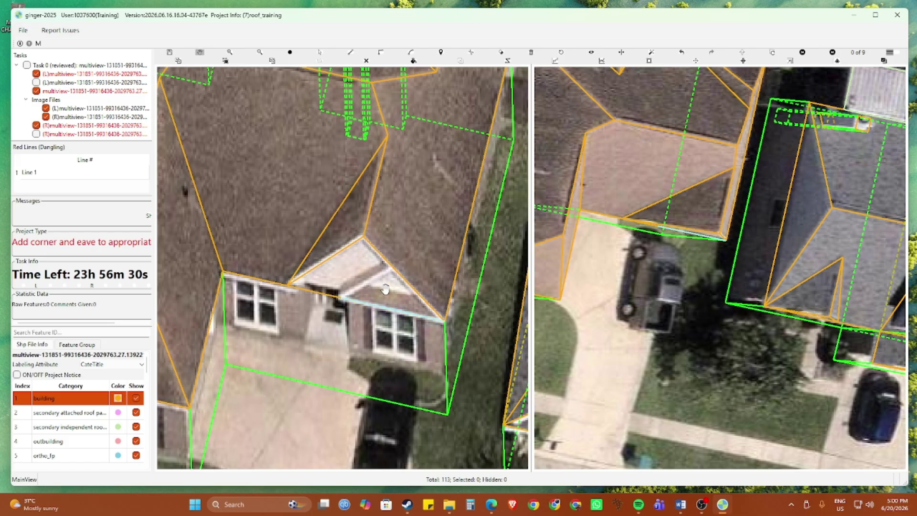
pyautogui.scroll(2, 390, 323)
pyautogui.click(390, 322)
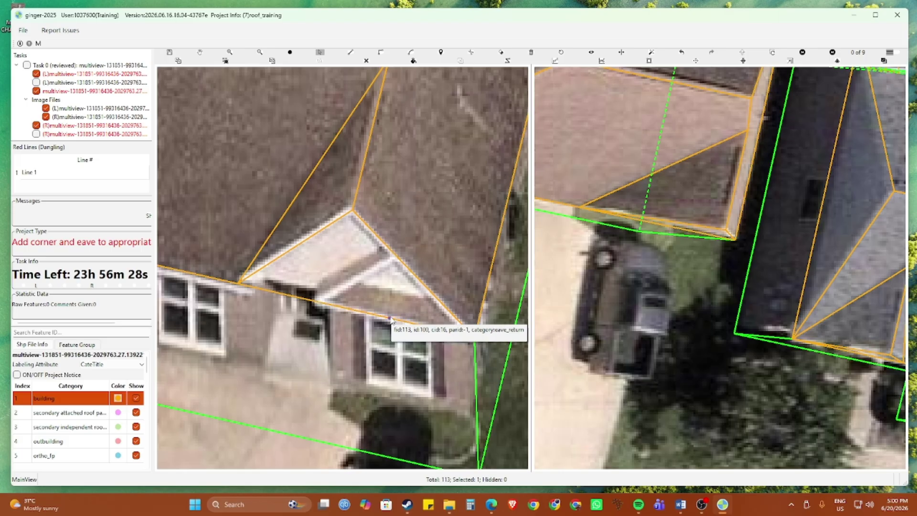
# Step: Draw a helper line along the base edge of the small front gable above the window
pyautogui.moveTo(391, 307); pyautogui.dragTo(365, 322)
pyautogui.scroll(1, 369, 327)
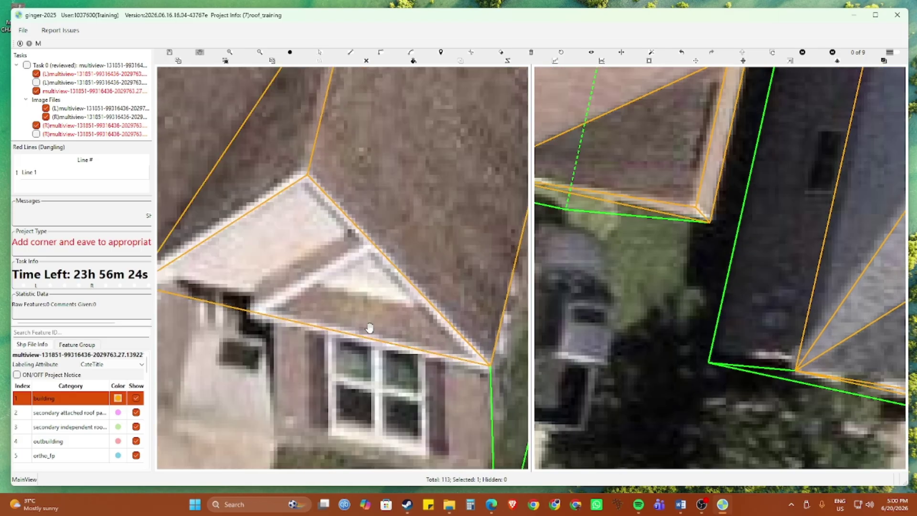
pyautogui.press('e')
pyautogui.click(447, 356)
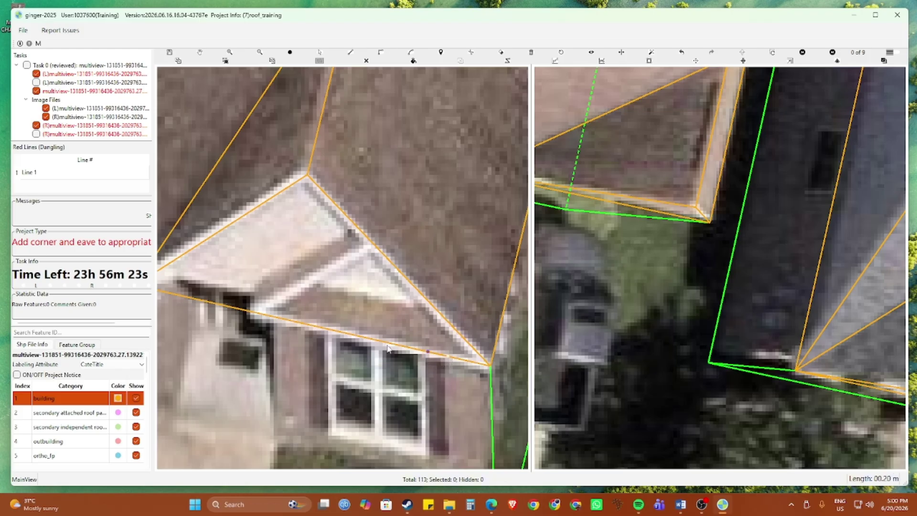
pyautogui.click(279, 318)
# Step: Move the gable's helper line up inside the gable face and shorten it at both ends
pyautogui.moveTo(335, 330); pyautogui.dragTo(344, 304)
pyautogui.click(415, 322)
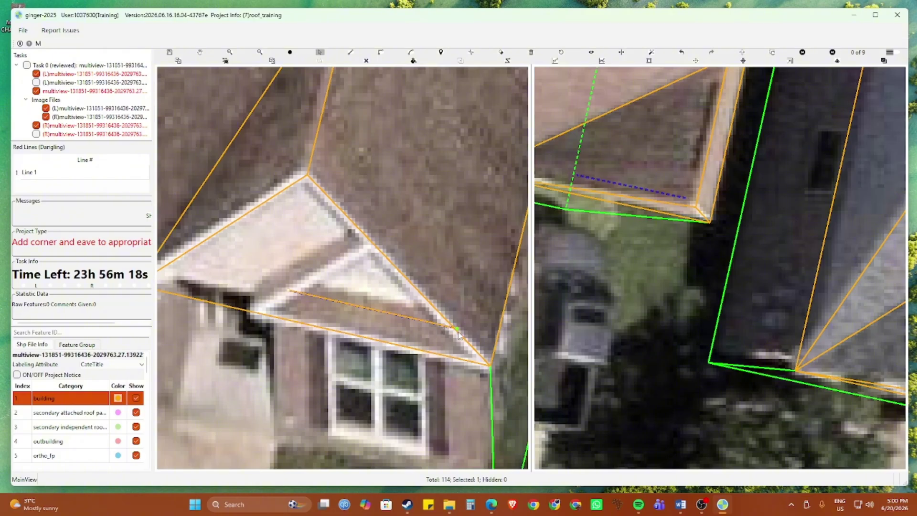
pyautogui.moveTo(444, 329); pyautogui.dragTo(441, 325)
pyautogui.moveTo(289, 292); pyautogui.dragTo(299, 293)
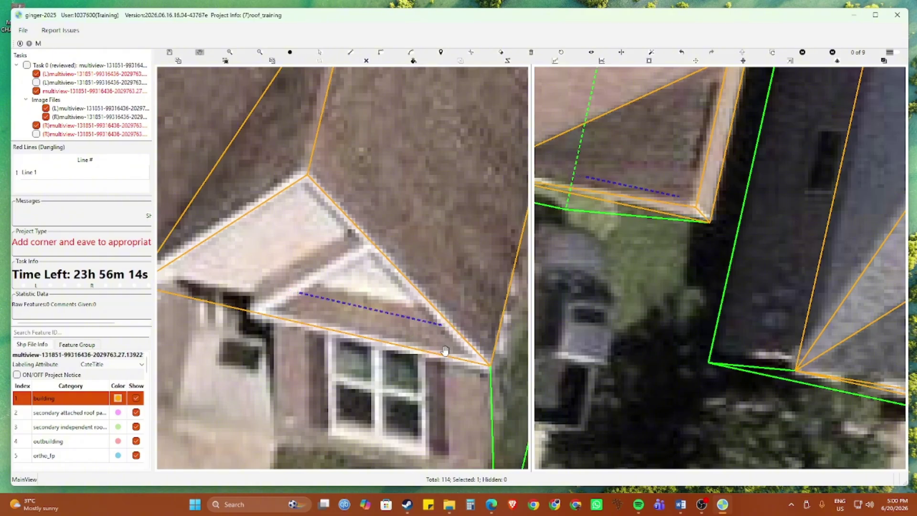
# Step: Draw an eave return on the small front gable through its base corners and both helper line ends, and clear the helper line
pyautogui.press('e')
pyautogui.click(489, 365)
pyautogui.click(443, 325)
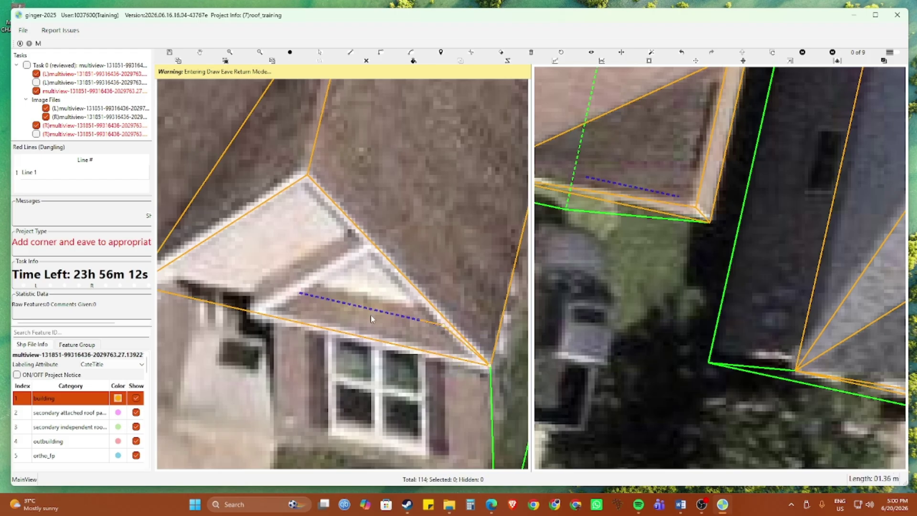
pyautogui.click(299, 293)
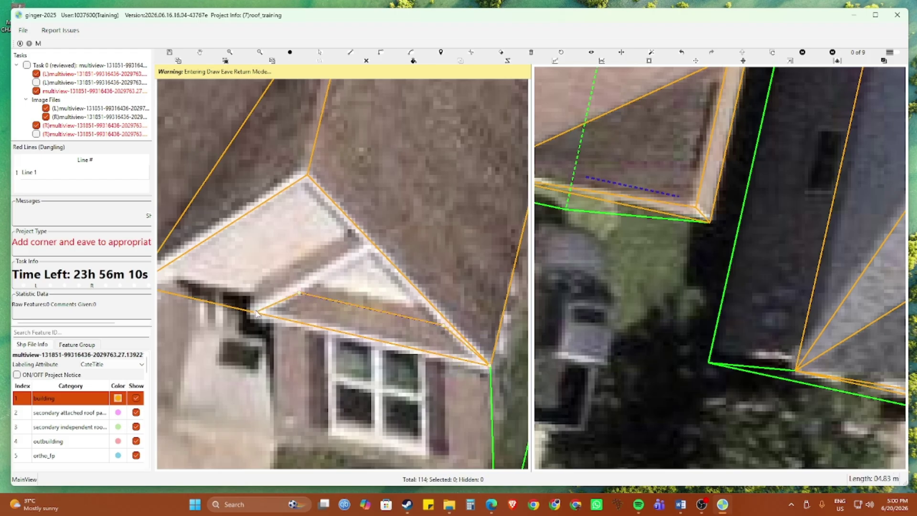
pyautogui.click(257, 313)
pyautogui.scroll(-3, 377, 337)
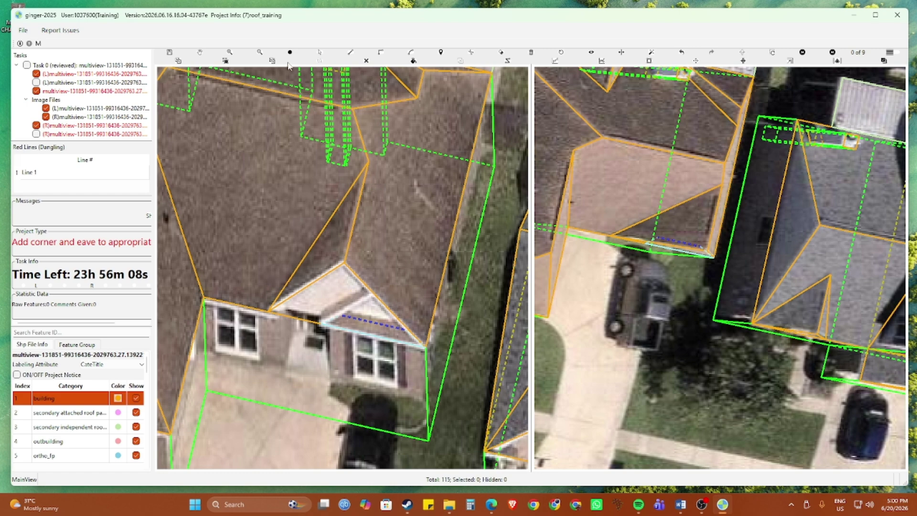
pyautogui.scroll(-2, 318, 261)
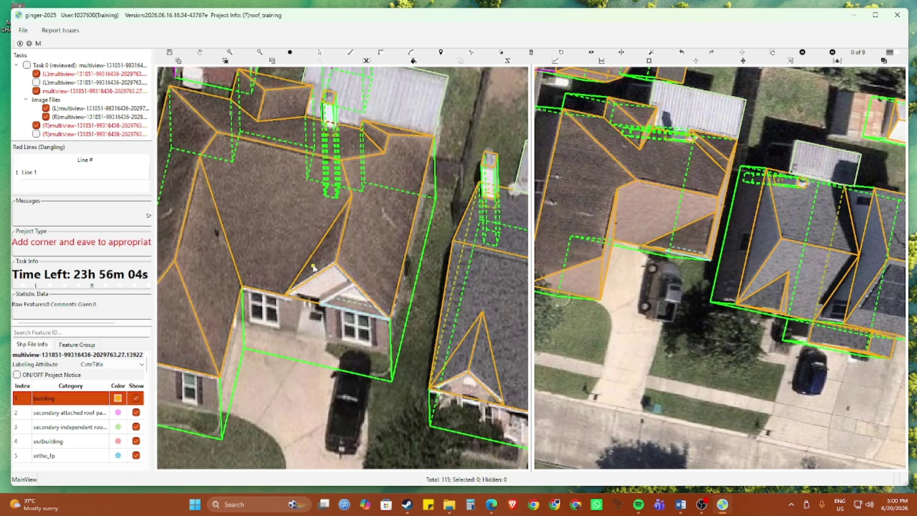
# Step: Select all features of the brown-roofed house, including its new corner and eave return, and clear the selection
pyautogui.scroll(-2, 347, 321)
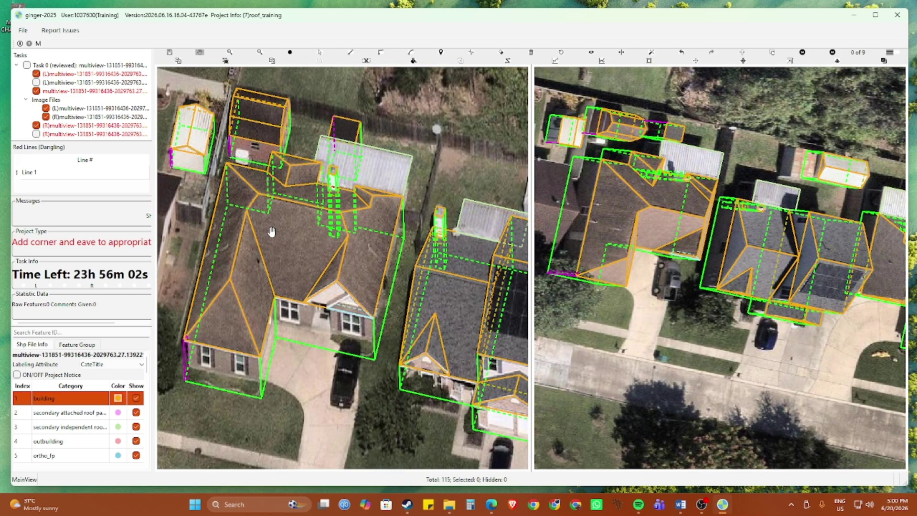
pyautogui.scroll(-2, 269, 249)
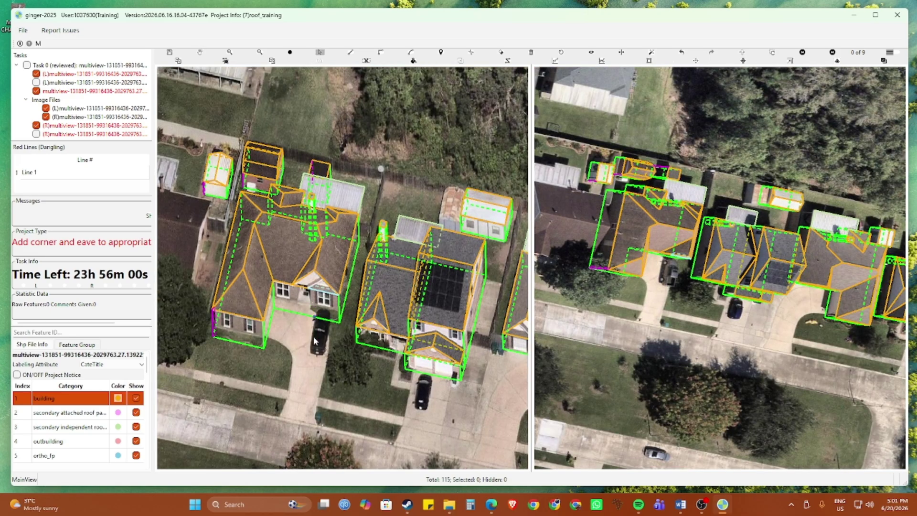
pyautogui.moveTo(333, 354); pyautogui.dragTo(210, 208)
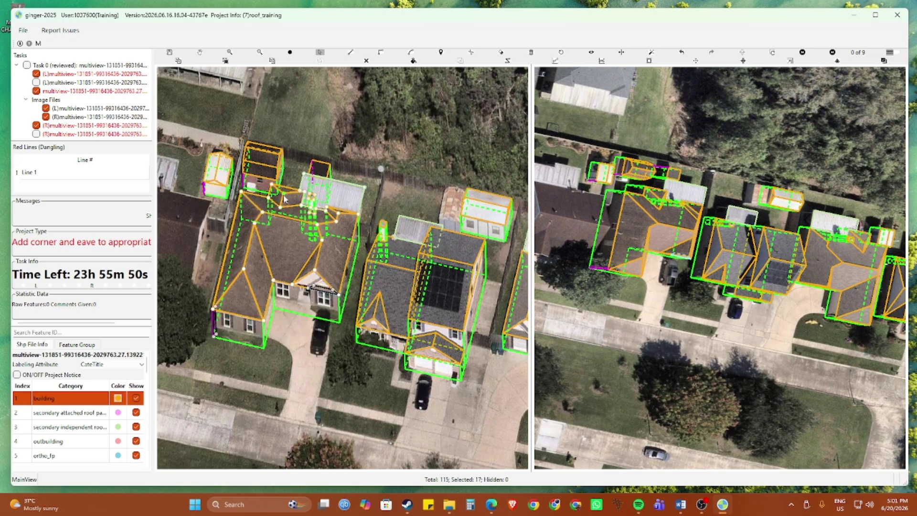
pyautogui.click(292, 312)
pyautogui.press('Escape')
pyautogui.press('h')
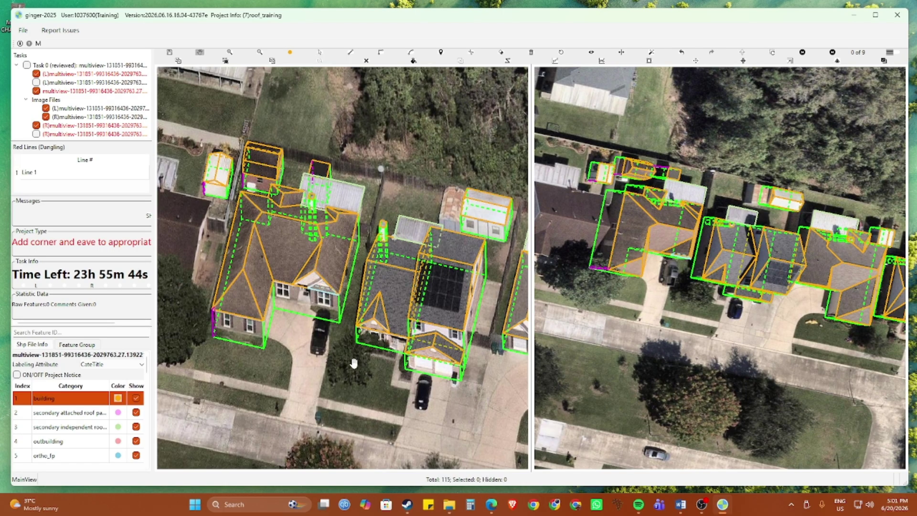
# Step: Hide all overlay lines and show them again to compare the houses in both aerial views
pyautogui.moveTo(354, 364); pyautogui.dragTo(310, 361)
pyautogui.press('r')
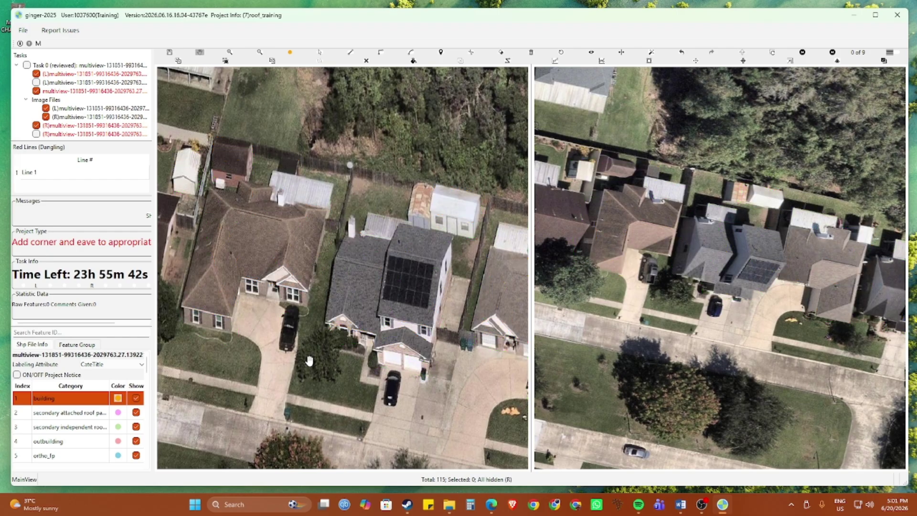
pyautogui.press('r')
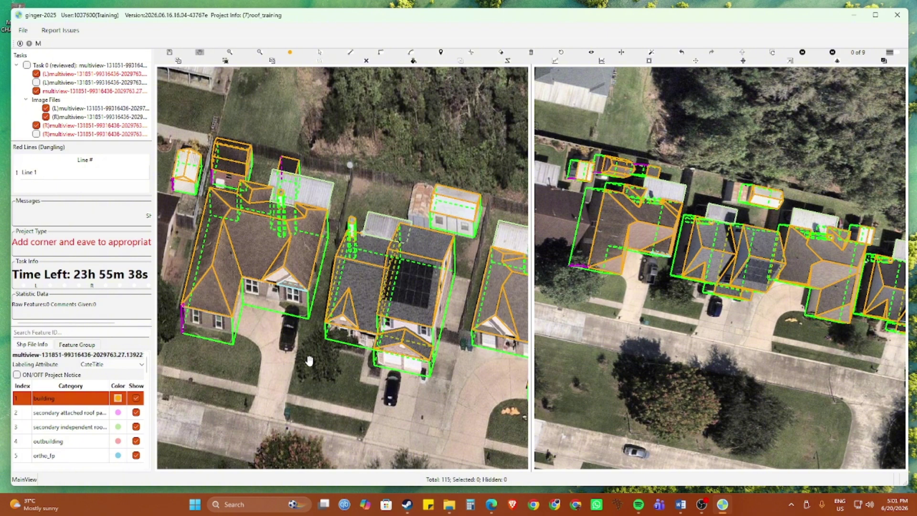
# Step: Draw a helper line down the white upper-storey front wall's edge on the solar-panel house, from the eave to the garage roof
pyautogui.scroll(2, 359, 358)
pyautogui.scroll(2, 359, 356)
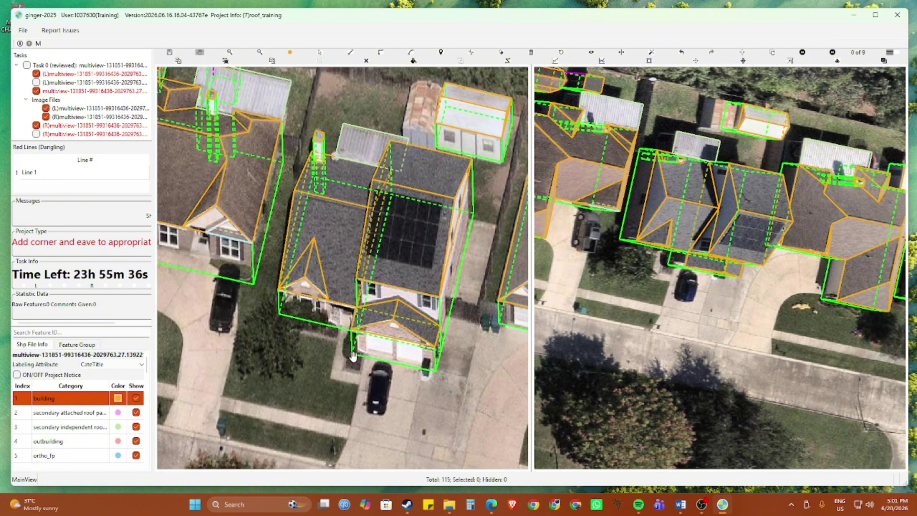
pyautogui.moveTo(403, 354); pyautogui.dragTo(290, 351)
pyautogui.press('r')
pyautogui.press('r')
pyautogui.press('r')
pyautogui.press('r')
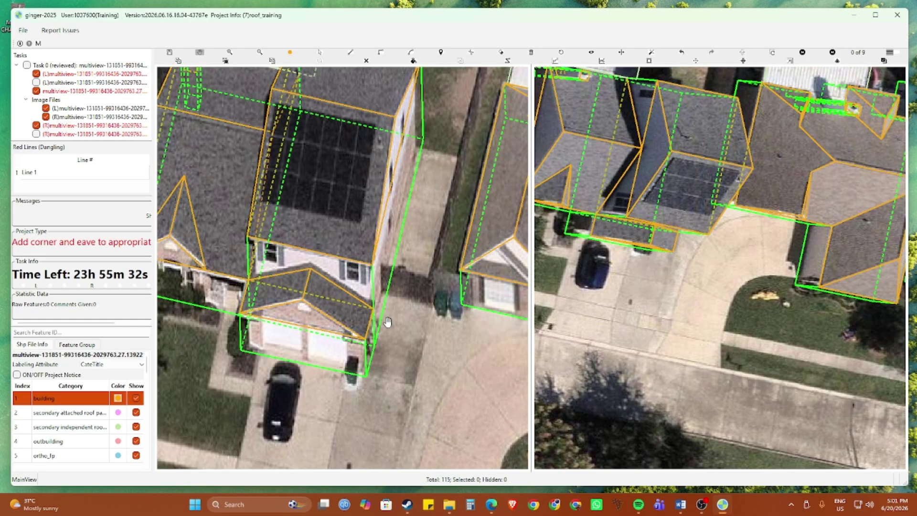
pyautogui.scroll(3, 235, 269)
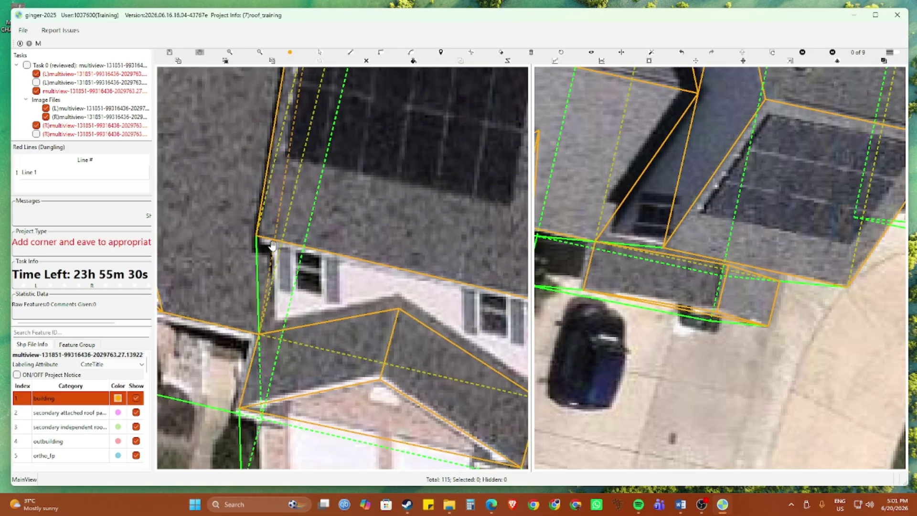
pyautogui.press('s')
pyautogui.click(273, 244)
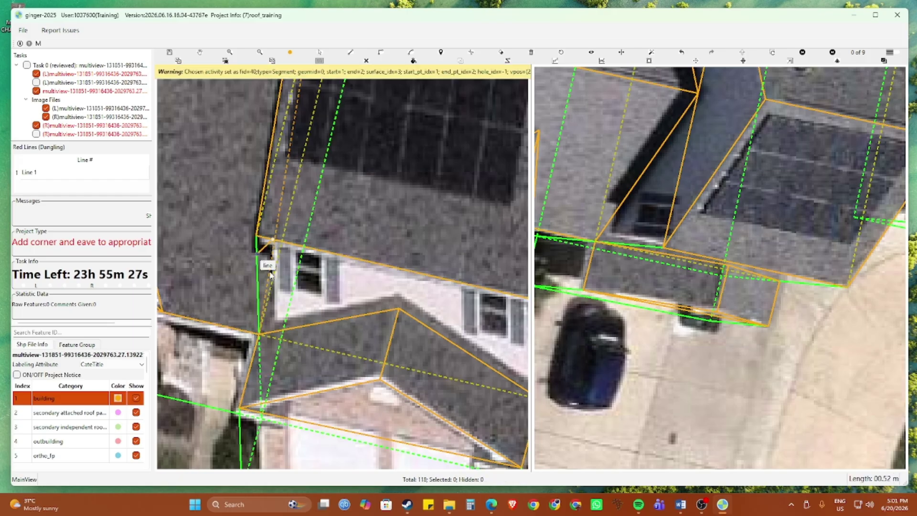
pyautogui.click(275, 330)
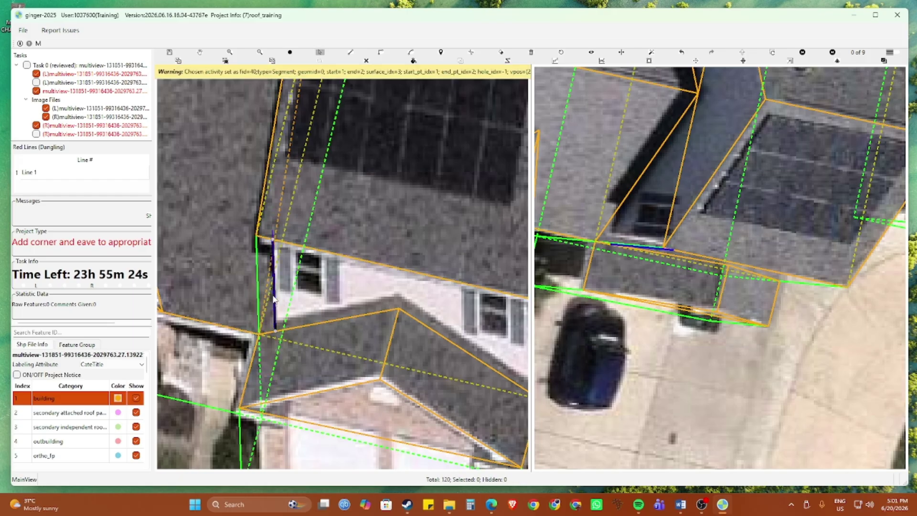
# Step: Draw a corner on the upper-storey front wall through the main roof's eave corner, both helper line ends and the garage roof's rear corner
pyautogui.scroll(2, 275, 306)
pyautogui.press('c')
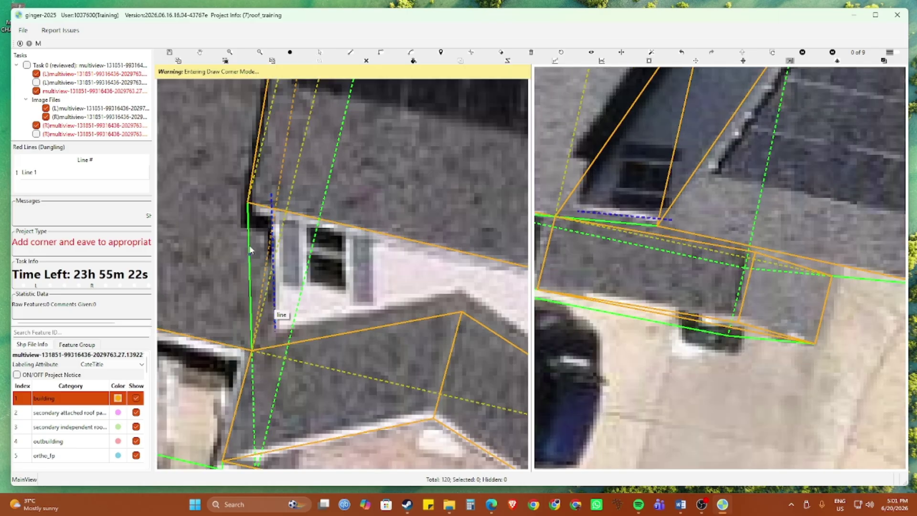
pyautogui.click(248, 203)
pyautogui.click(271, 194)
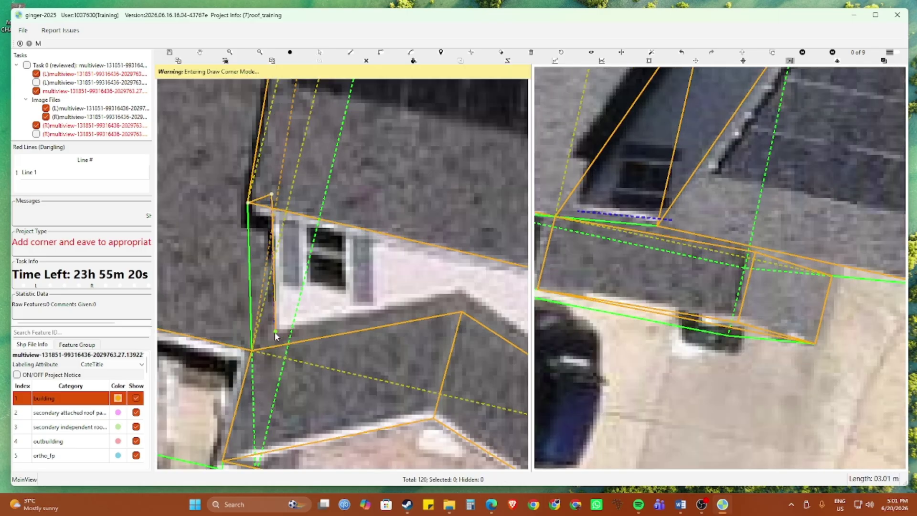
pyautogui.click(275, 331)
pyautogui.click(250, 354)
pyautogui.scroll(-3, 287, 334)
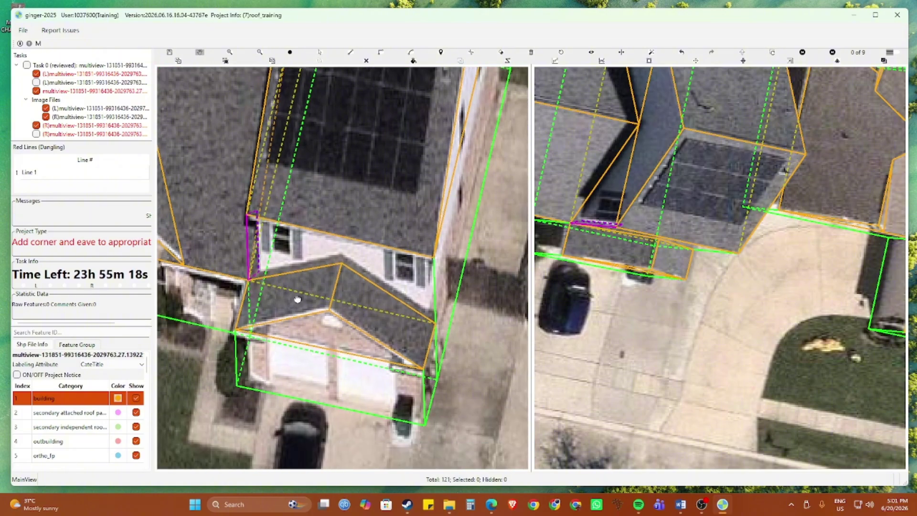
# Step: Draw a helper line along the garage's wall edge beside the hedge, from eave to ground, and shift it slightly up
pyautogui.scroll(3, 218, 321)
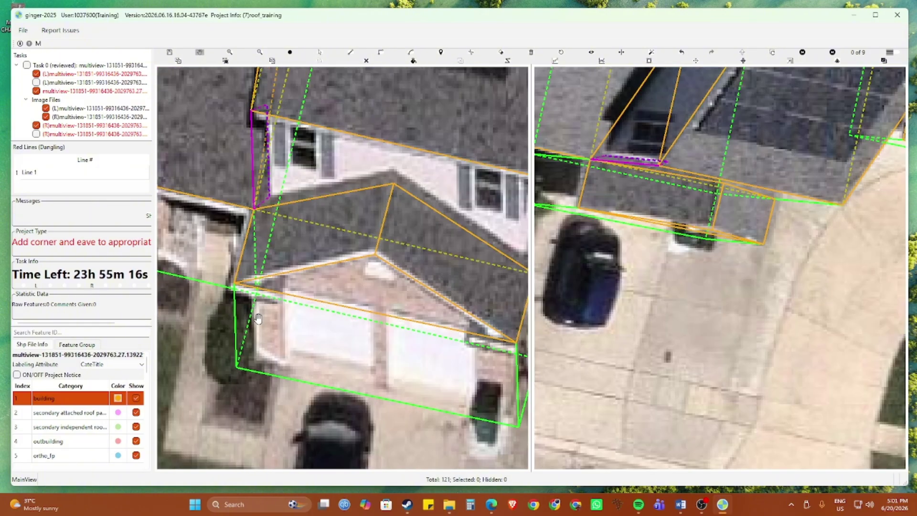
pyautogui.scroll(3, 260, 320)
pyautogui.moveTo(263, 324); pyautogui.dragTo(303, 316)
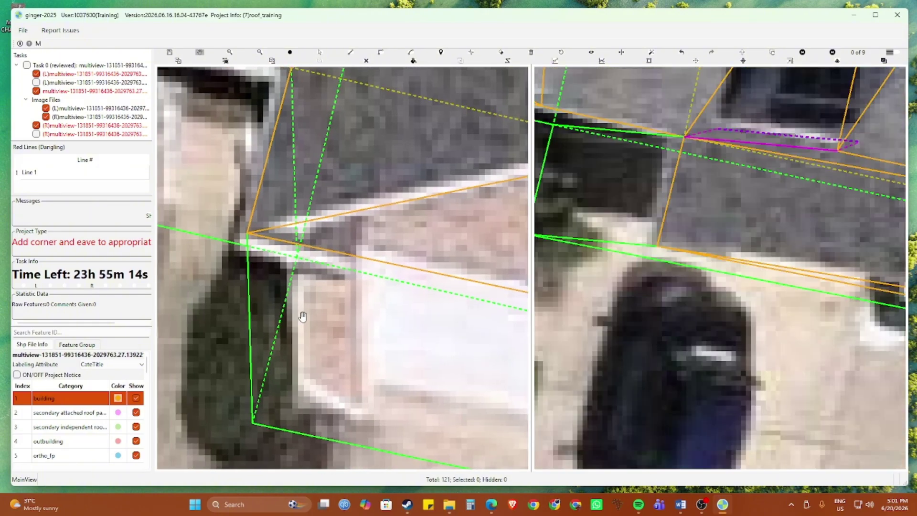
pyautogui.click(283, 240)
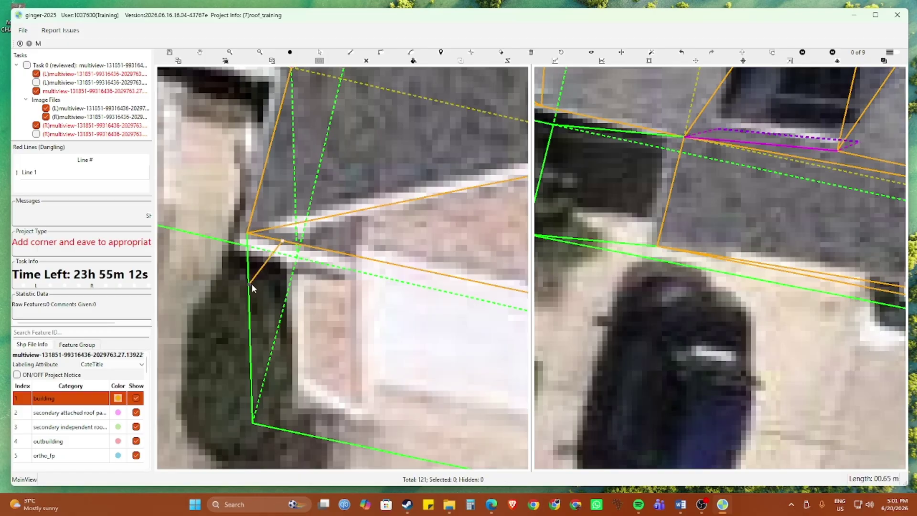
pyautogui.click(287, 429)
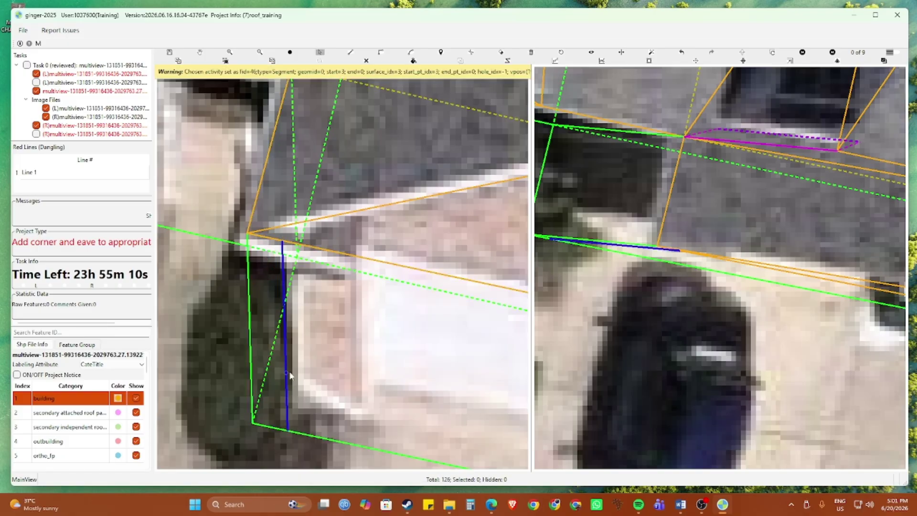
pyautogui.moveTo(286, 368); pyautogui.dragTo(287, 353)
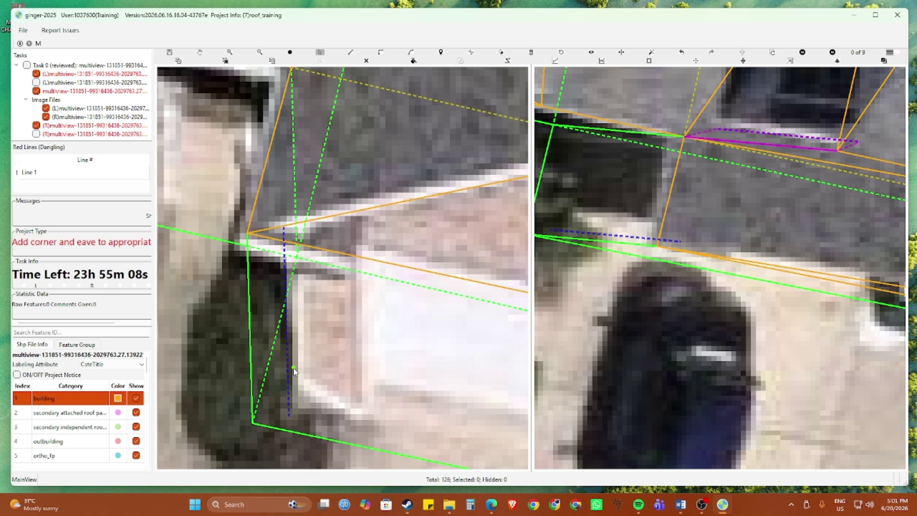
# Step: Draw a corner on the garage's hedge side through the eave corner, both helper line ends and the footprint corner
pyautogui.press('c')
pyautogui.click(284, 226)
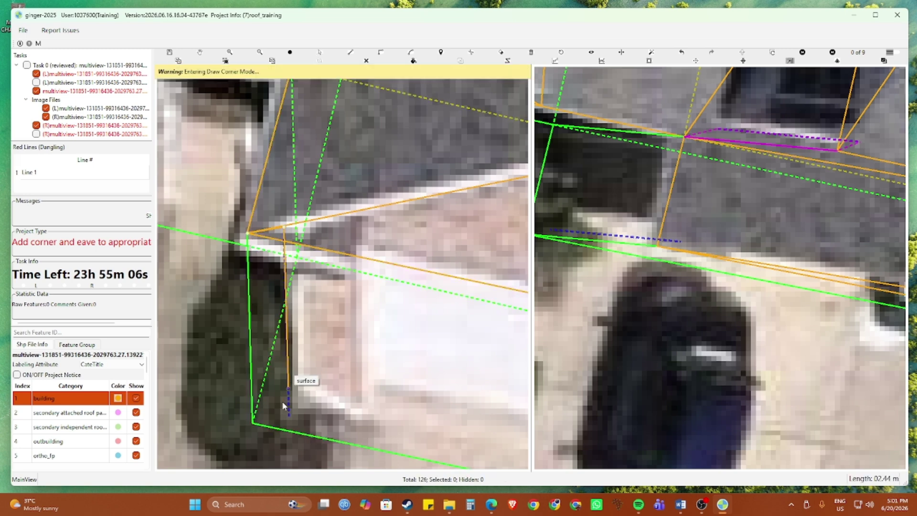
pyautogui.click(289, 416)
pyautogui.click(252, 422)
pyautogui.scroll(-2, 277, 386)
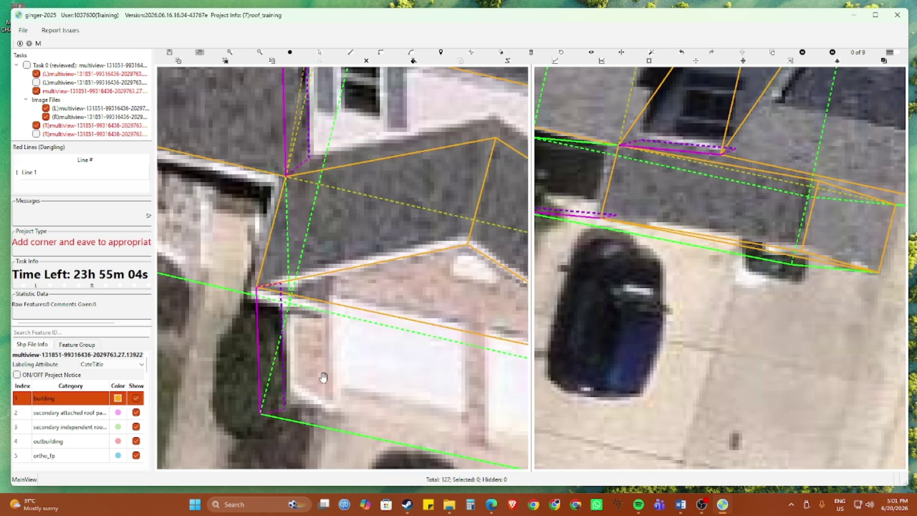
# Step: Draw eave returns at both ends of the garage's front gable, the one beside the trash bin about 1.4 m long
pyautogui.moveTo(297, 324); pyautogui.dragTo(277, 299)
pyautogui.press('r')
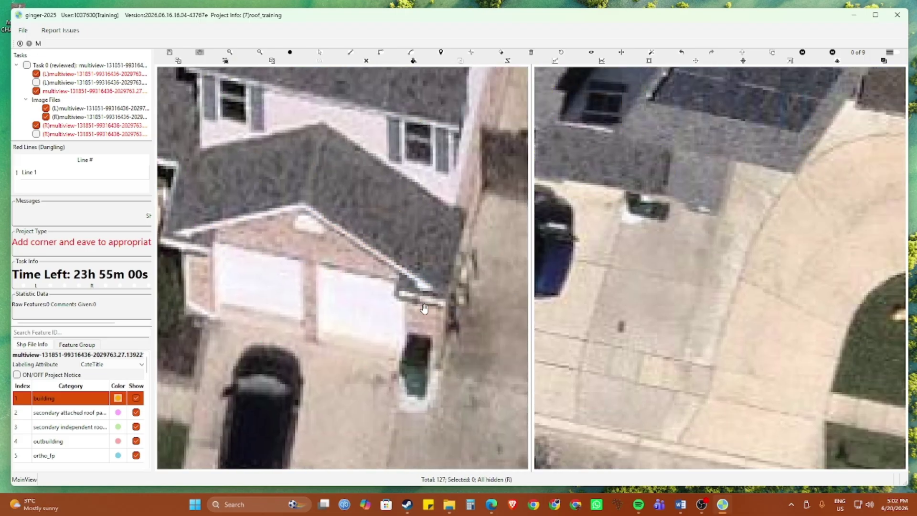
pyautogui.press('r')
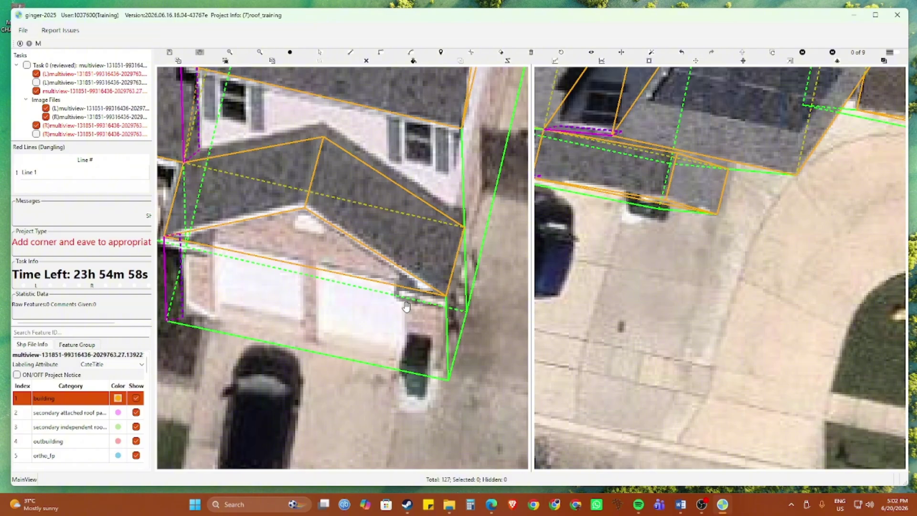
pyautogui.press('e')
pyautogui.click(396, 292)
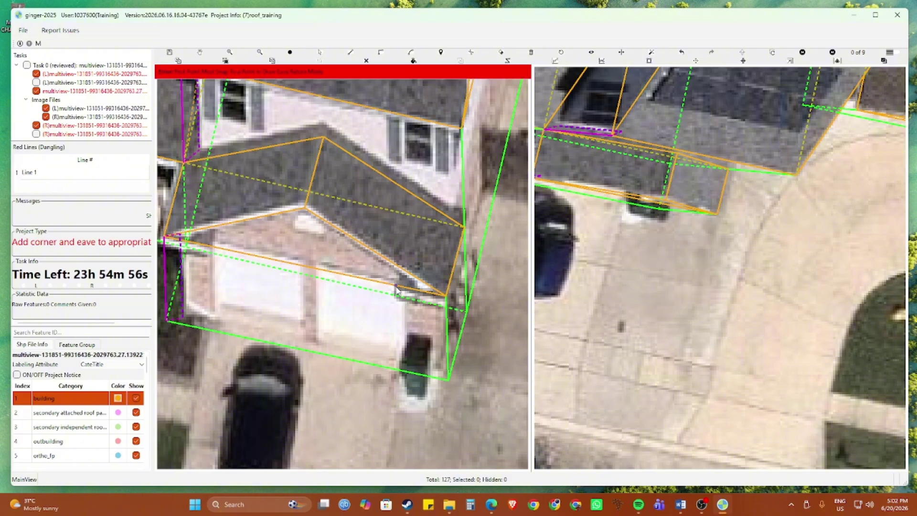
pyautogui.press('e')
pyautogui.click(445, 296)
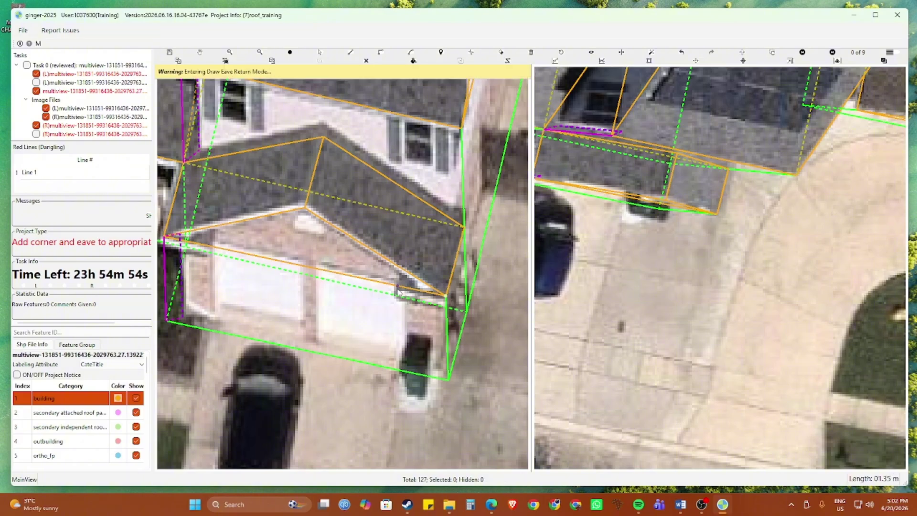
pyautogui.click(395, 289)
pyautogui.click(165, 237)
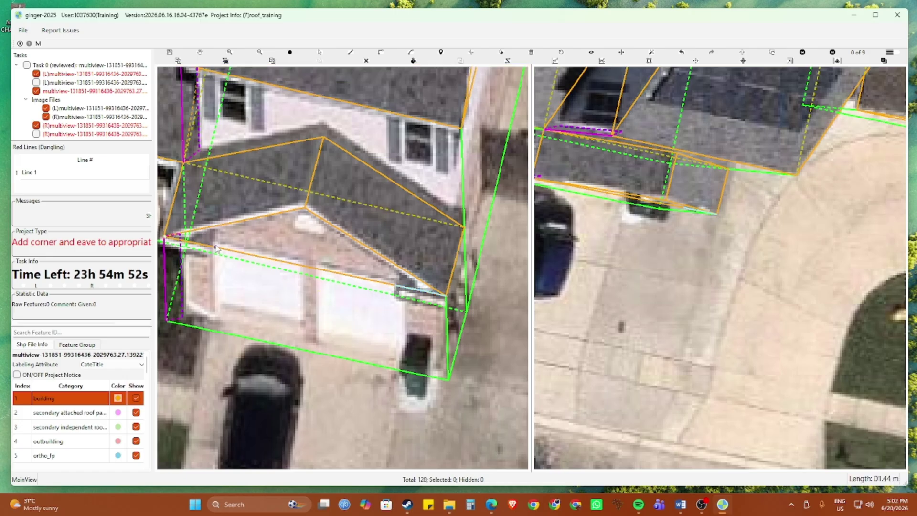
pyautogui.click(208, 248)
# Step: Draw an eave return on the small front gable of the same house, through its two base corners and a point along the eave
pyautogui.scroll(-2, 234, 281)
pyautogui.scroll(1, 239, 276)
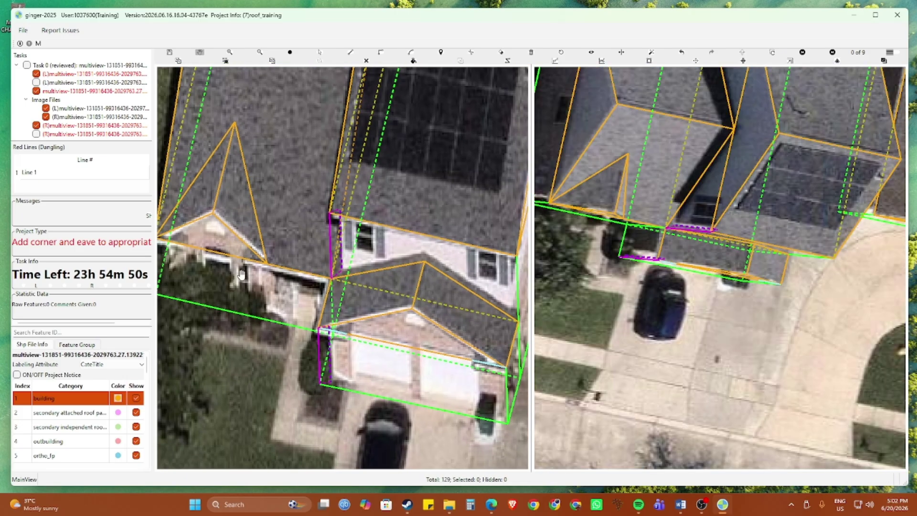
pyautogui.scroll(2, 276, 283)
pyautogui.scroll(1, 200, 276)
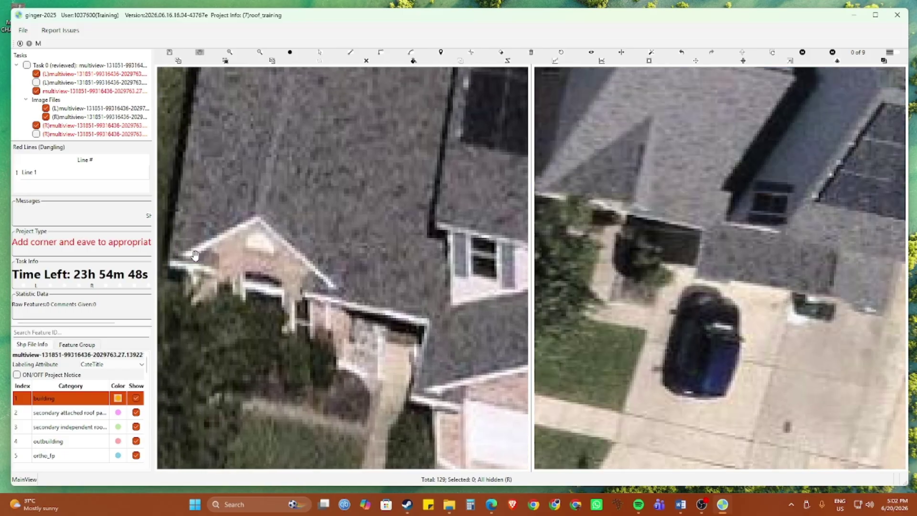
pyautogui.press('e')
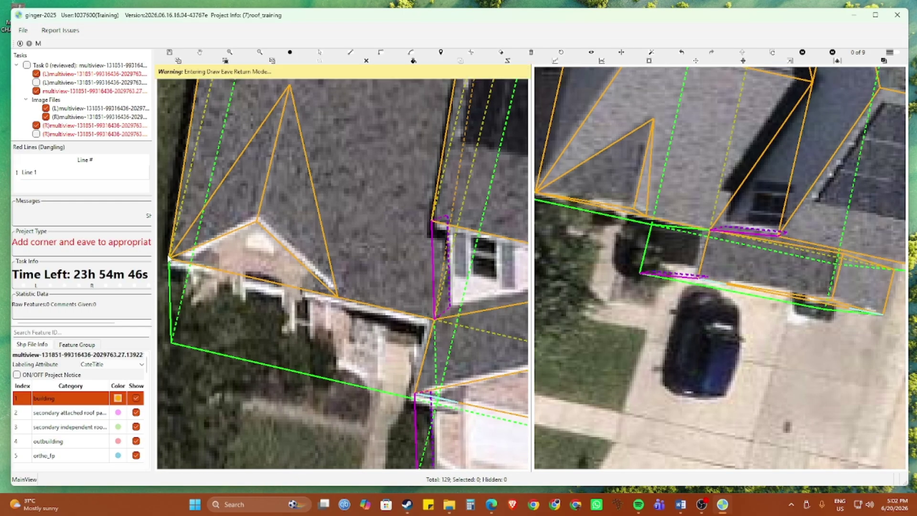
pyautogui.click(168, 258)
pyautogui.click(337, 297)
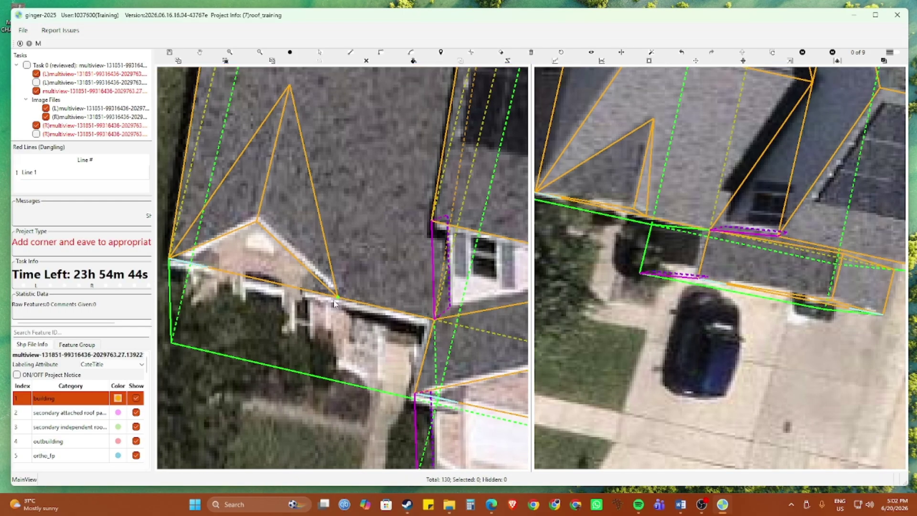
pyautogui.click(300, 291)
# Step: Bring up the aerial image showing the solar-panel house's white side wall and swap it into the main editing view
pyautogui.scroll(-5, 305, 306)
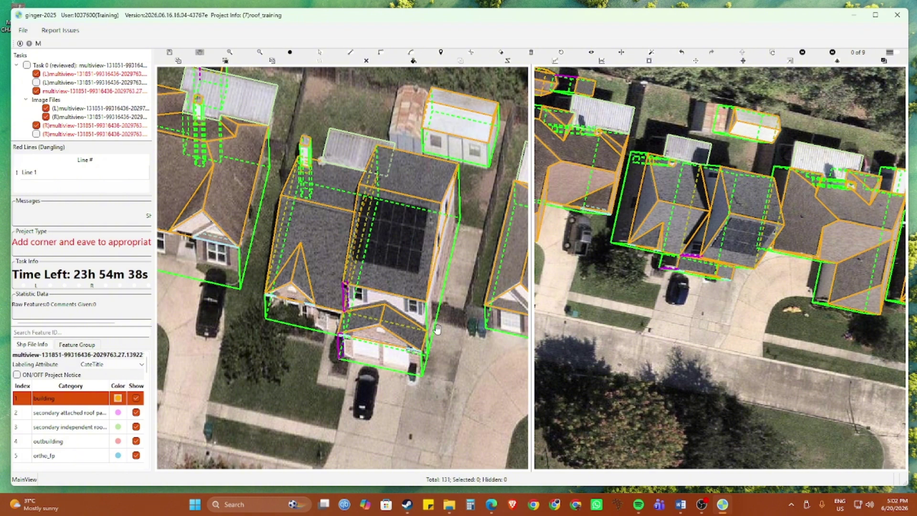
pyautogui.scroll(5, 449, 300)
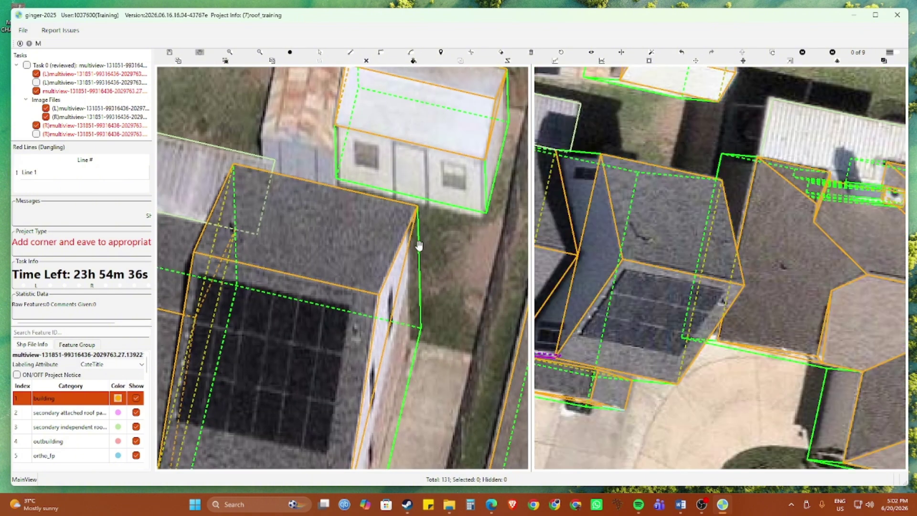
pyautogui.press('Right')
pyautogui.press('Right')
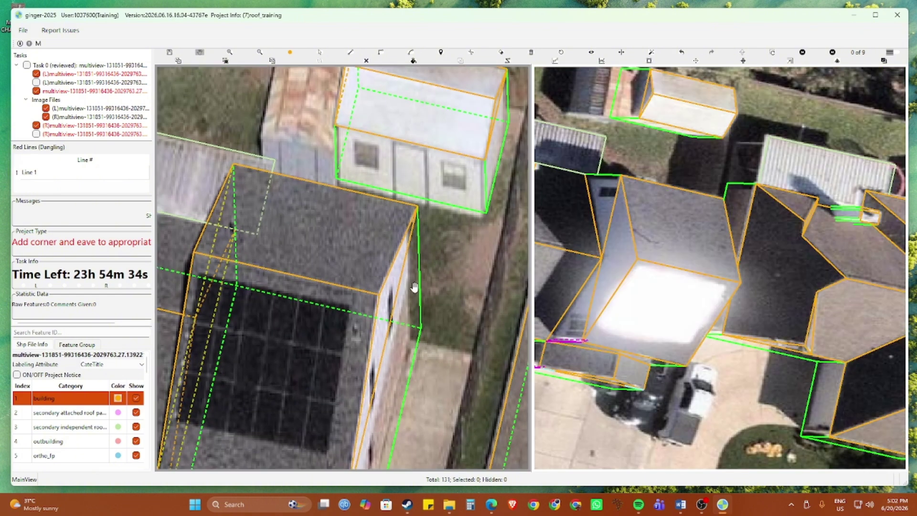
pyautogui.press('m')
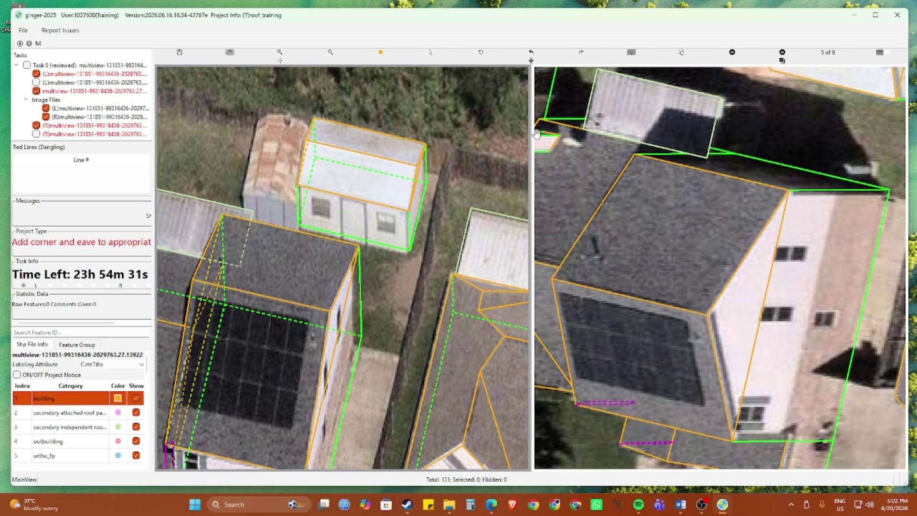
pyautogui.press('m')
pyautogui.scroll(3, 339, 254)
pyautogui.scroll(4, 340, 262)
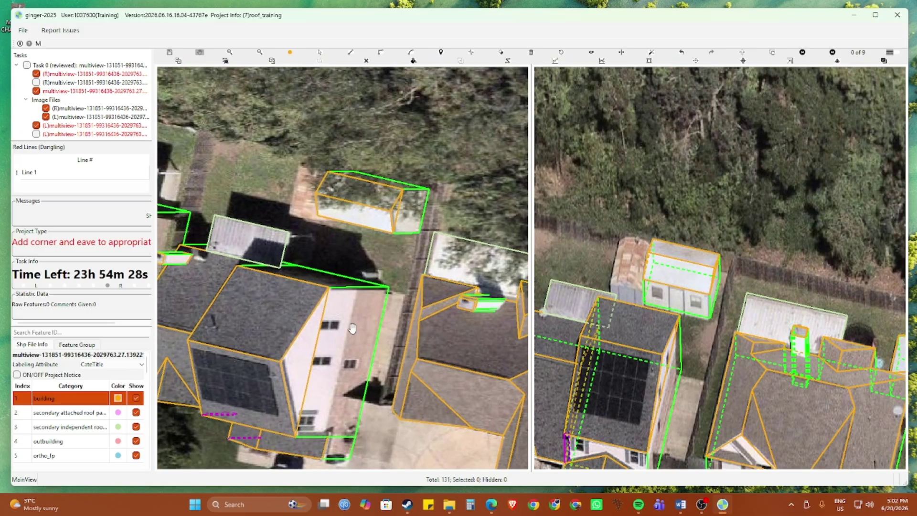
pyautogui.scroll(1, 332, 343)
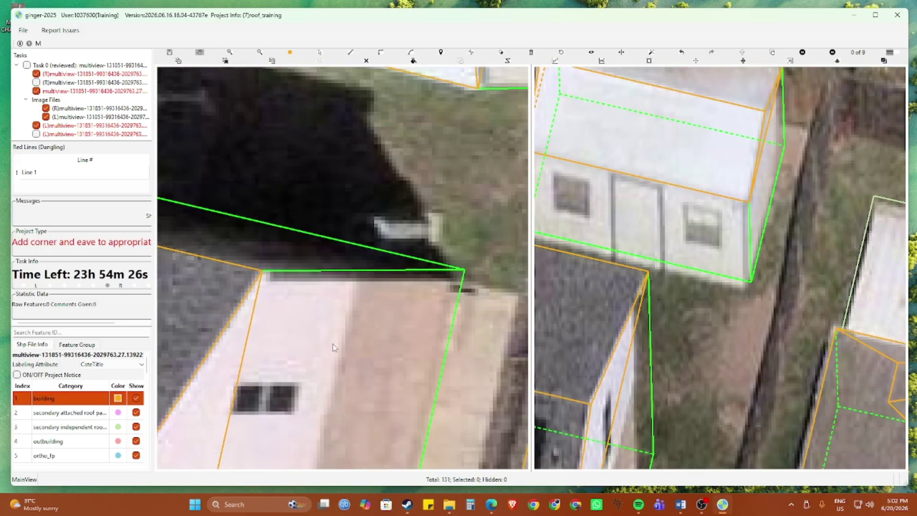
# Step: Draw a helper line along the rear edge of the solar-panel house's white side wall and align it with the wall in the second view
pyautogui.click(266, 286)
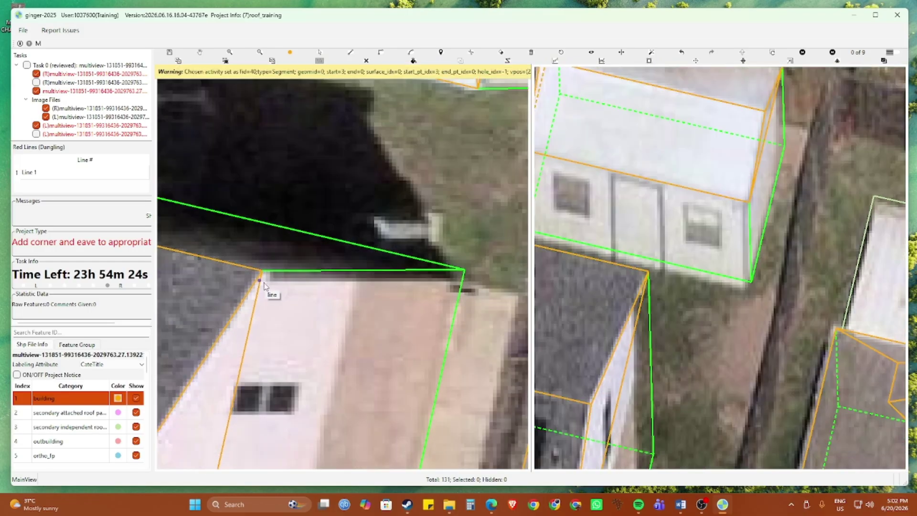
pyautogui.click(273, 276)
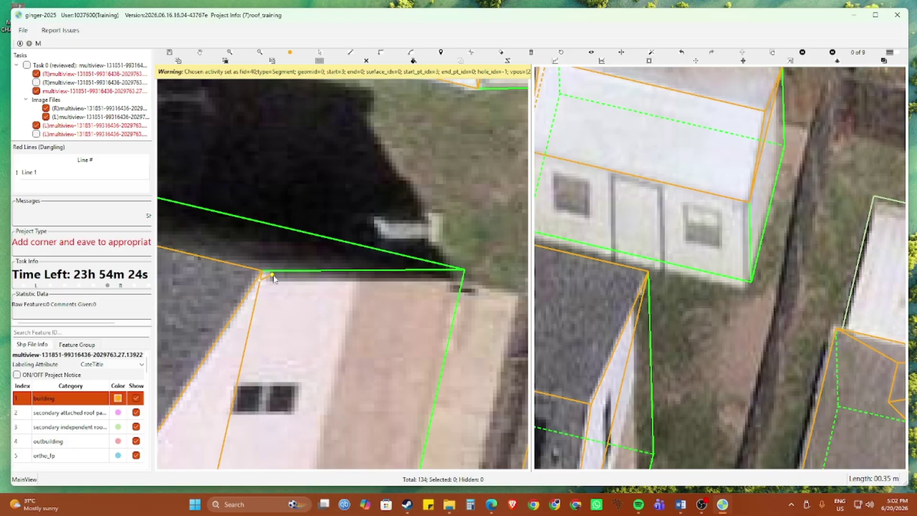
pyautogui.click(459, 282)
pyautogui.press('Escape')
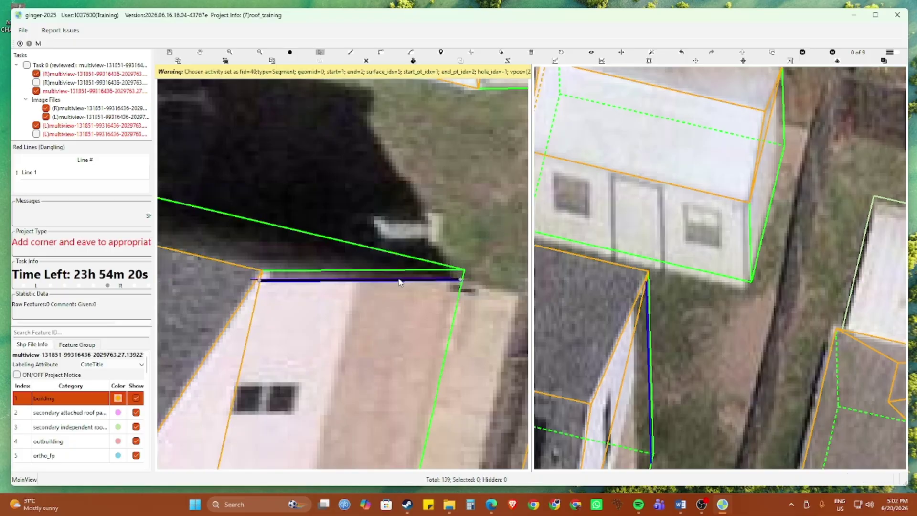
pyautogui.moveTo(406, 282); pyautogui.dragTo(399, 281)
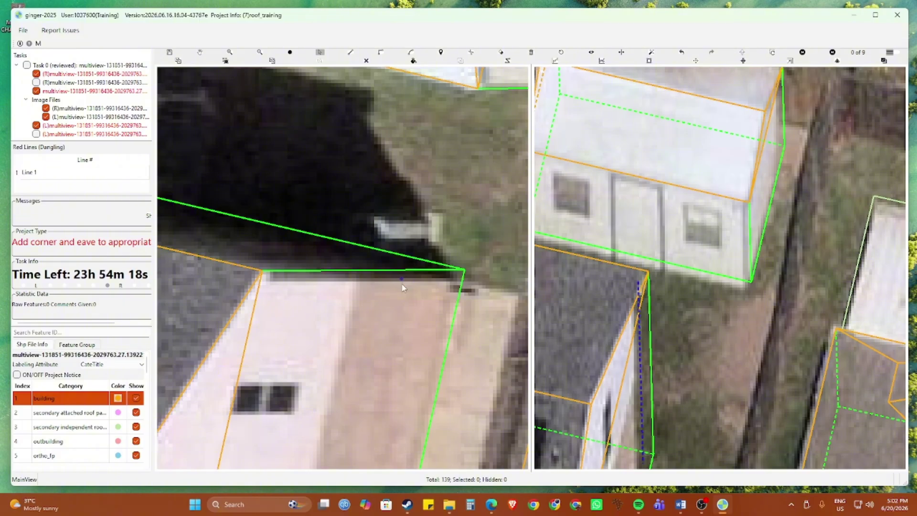
pyautogui.scroll(2, 647, 291)
pyautogui.moveTo(650, 371); pyautogui.dragTo(651, 295)
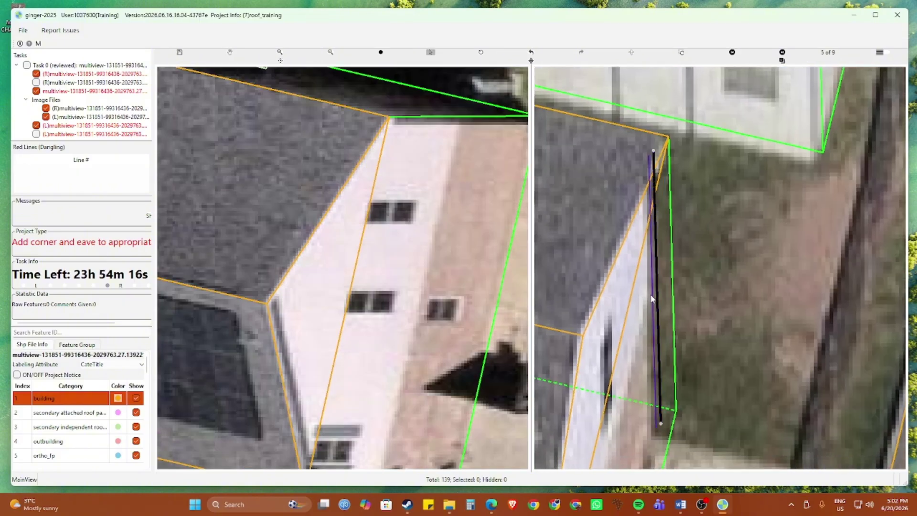
pyautogui.scroll(-2, 678, 337)
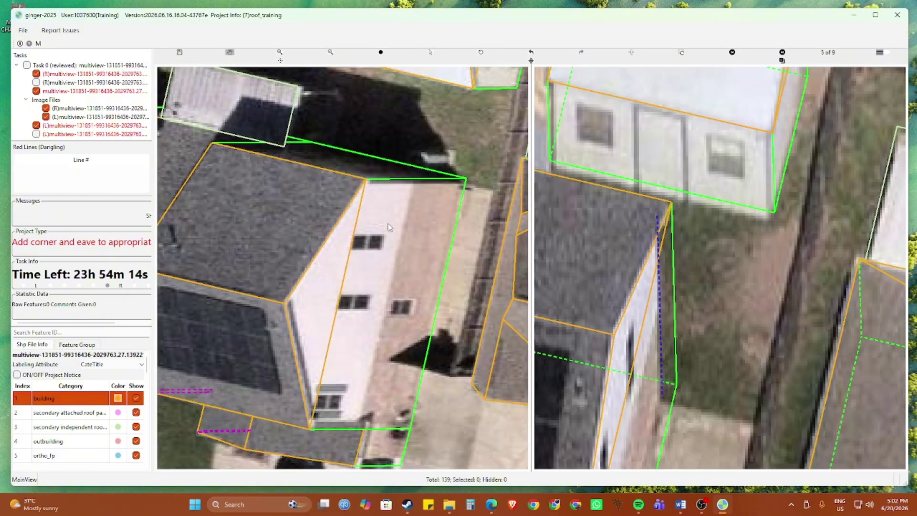
# Step: Draw a corner at the rear of the white side wall through the eave corner, both helper line ends and the footprint corner
pyautogui.click(385, 207)
pyautogui.moveTo(383, 207); pyautogui.dragTo(383, 237)
pyautogui.scroll(2, 373, 236)
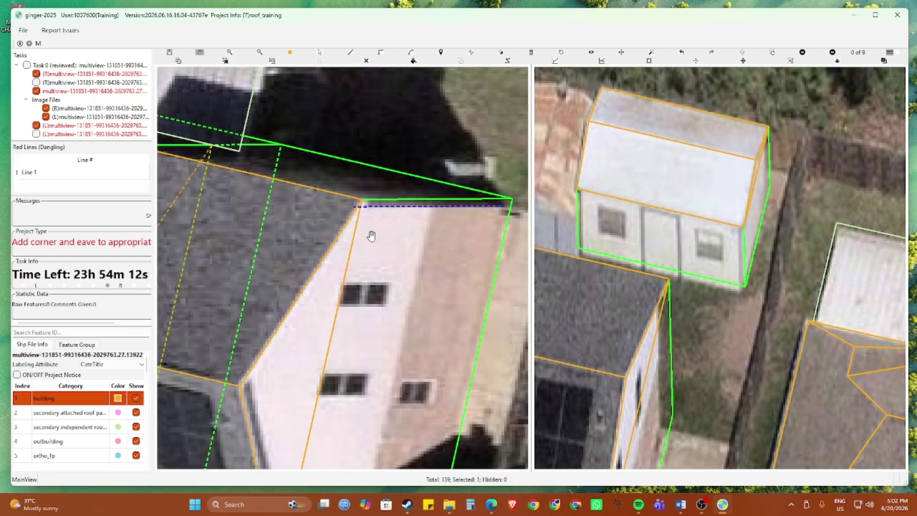
pyautogui.press('c')
pyautogui.click(362, 198)
pyautogui.click(354, 205)
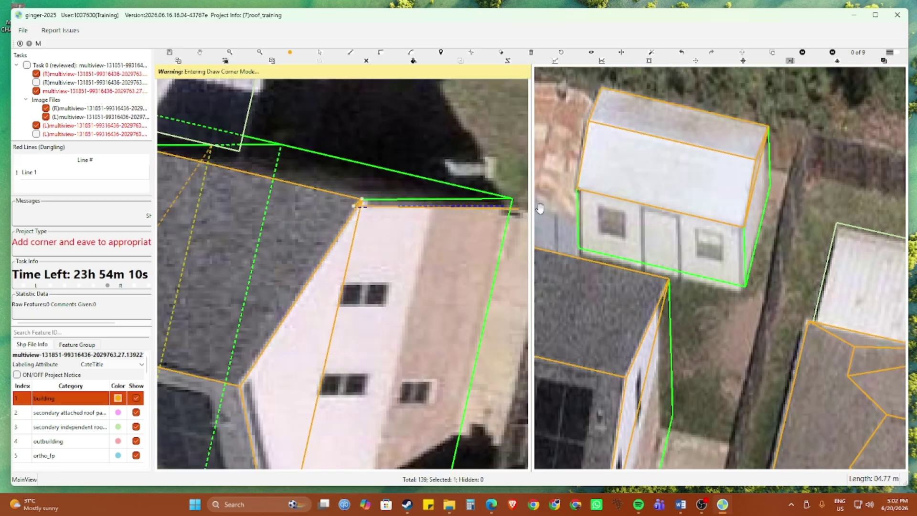
pyautogui.click(510, 201)
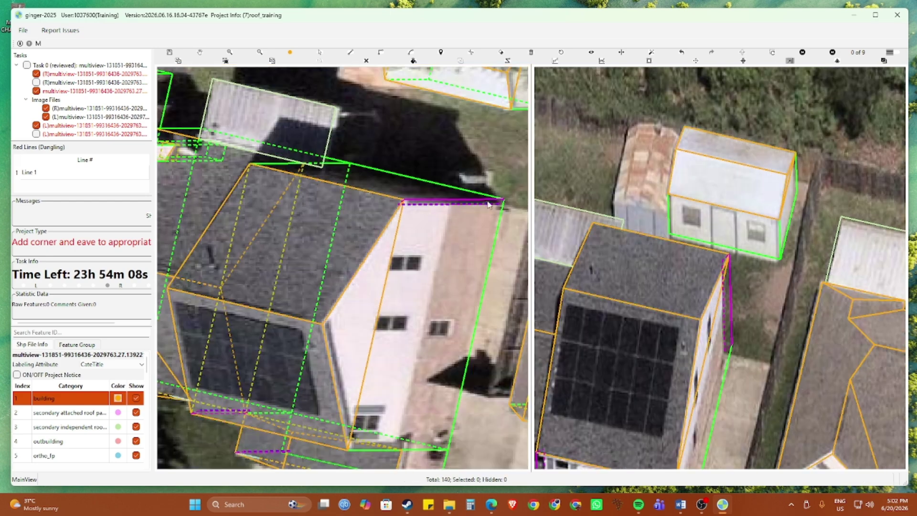
pyautogui.scroll(-3, 488, 201)
pyautogui.moveTo(488, 364); pyautogui.dragTo(308, 177)
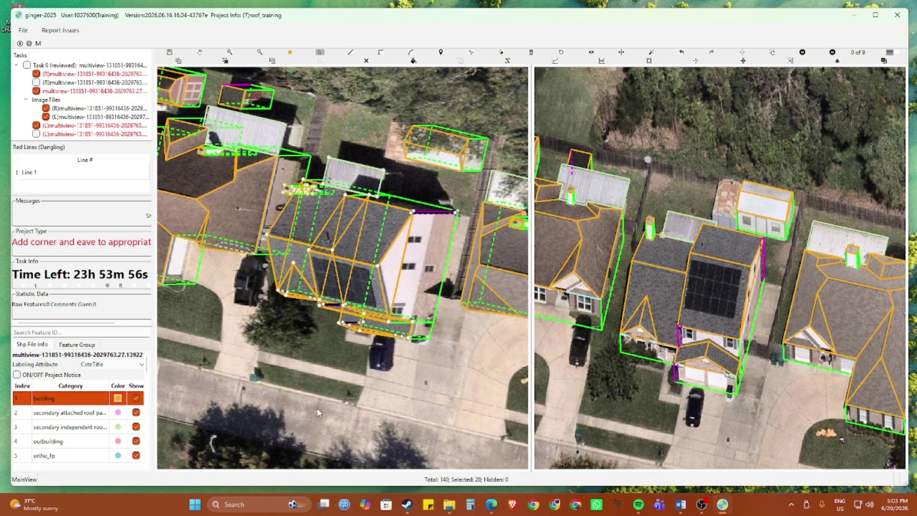
pyautogui.press('Escape')
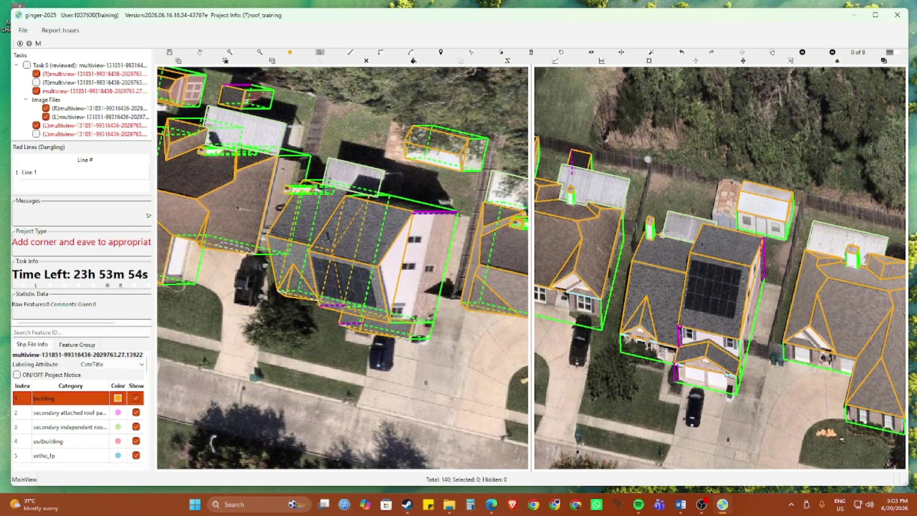
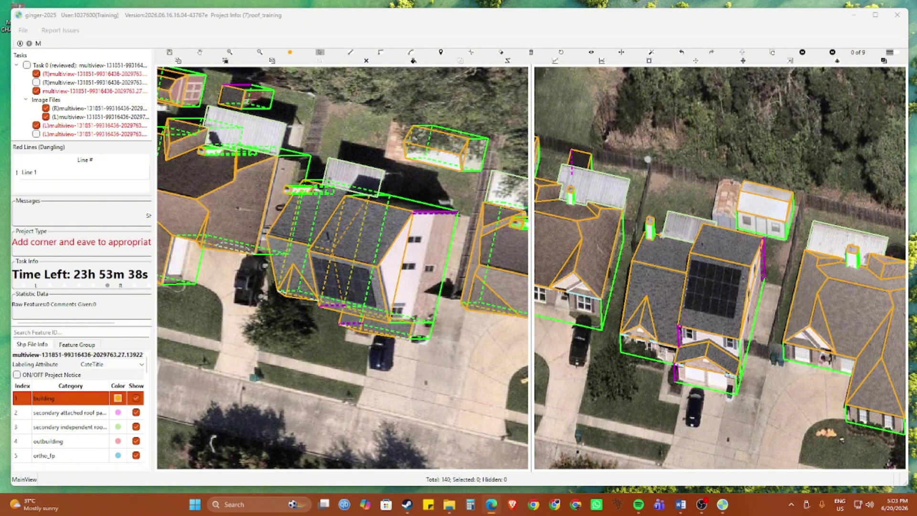
# Step: Bring the neighbouring brown-roofed house with the curved driveway into view and swap the aerial images between the two views
pyautogui.click(300, 361)
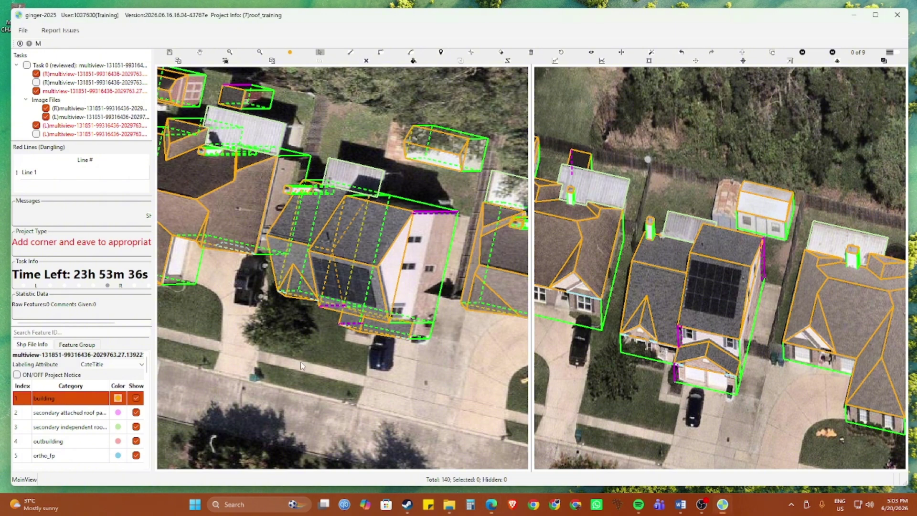
pyautogui.press('space')
pyautogui.moveTo(455, 355); pyautogui.dragTo(332, 343)
pyautogui.moveTo(378, 325); pyautogui.dragTo(319, 325)
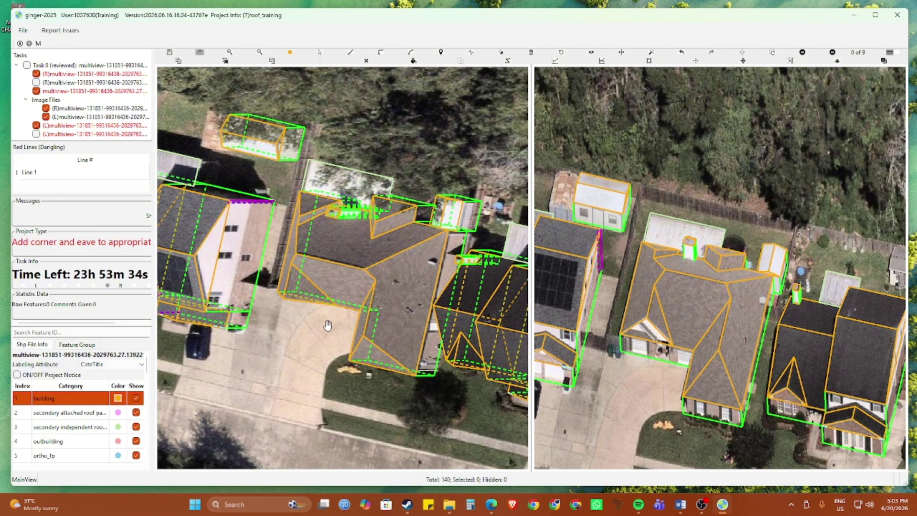
pyautogui.click(742, 53)
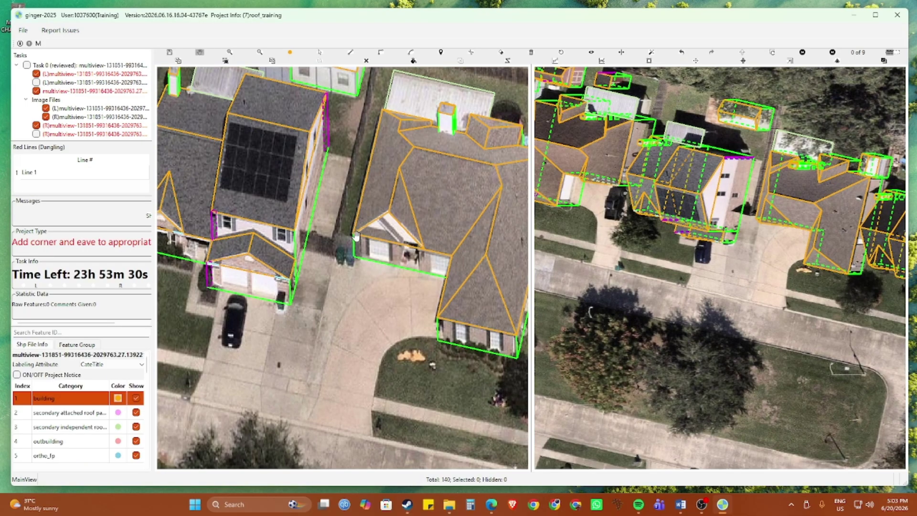
# Step: Examine the brown-roofed house's front gable, eaves and wall edges with the annotations hidden and shown
pyautogui.scroll(4, 356, 235)
pyautogui.press('r')
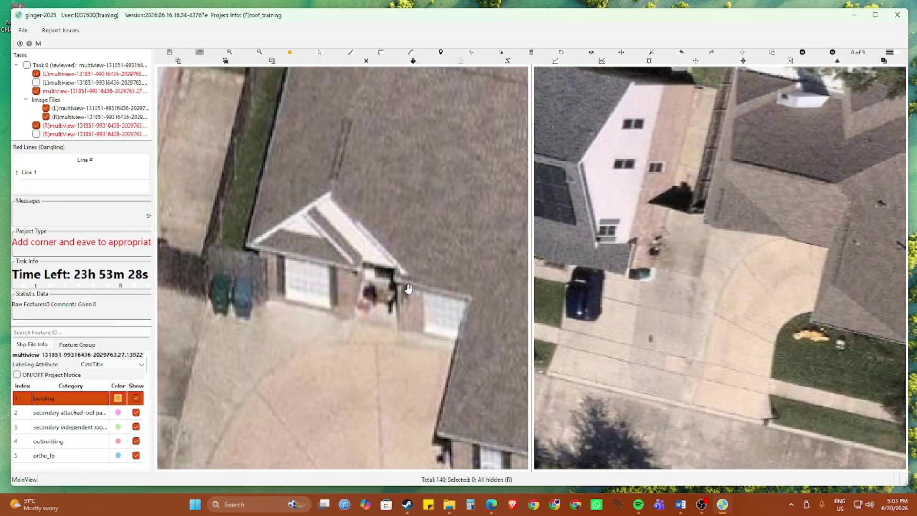
pyautogui.press('r')
pyautogui.scroll(-2, 401, 286)
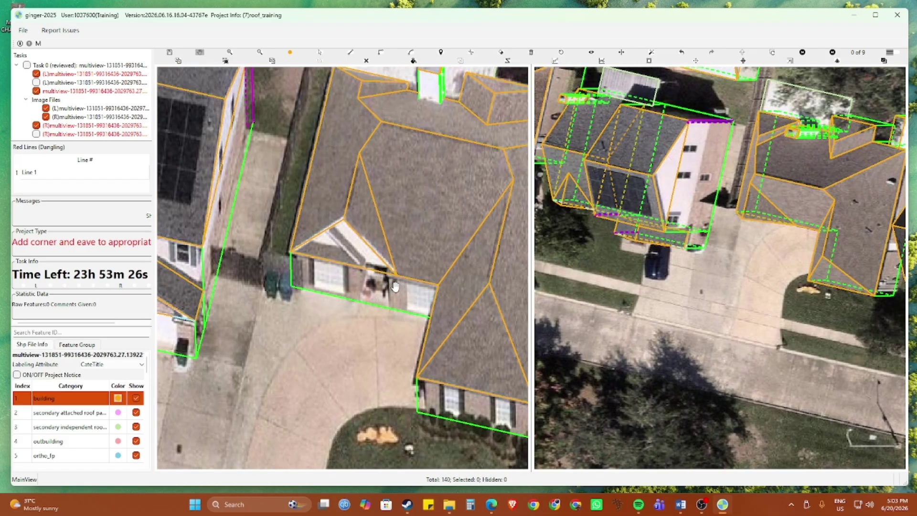
pyautogui.scroll(-1, 395, 285)
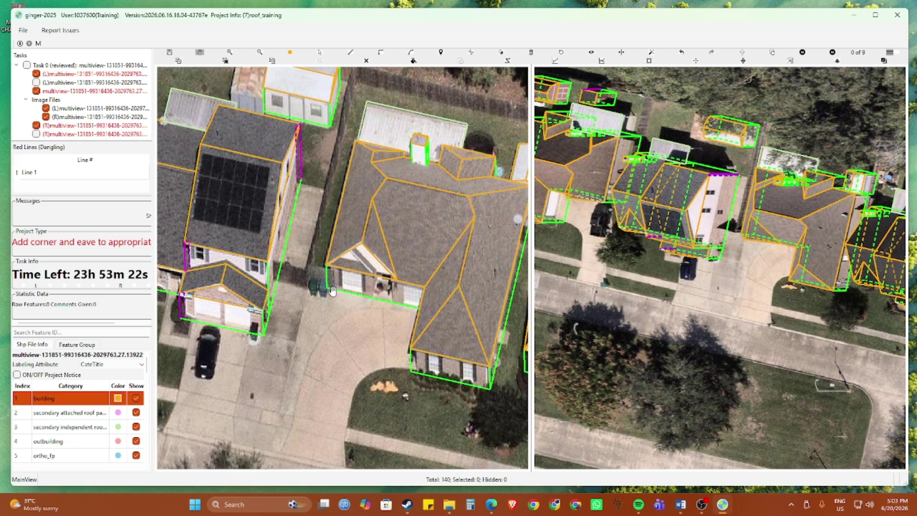
pyautogui.scroll(1, 382, 353)
pyautogui.scroll(1, 365, 338)
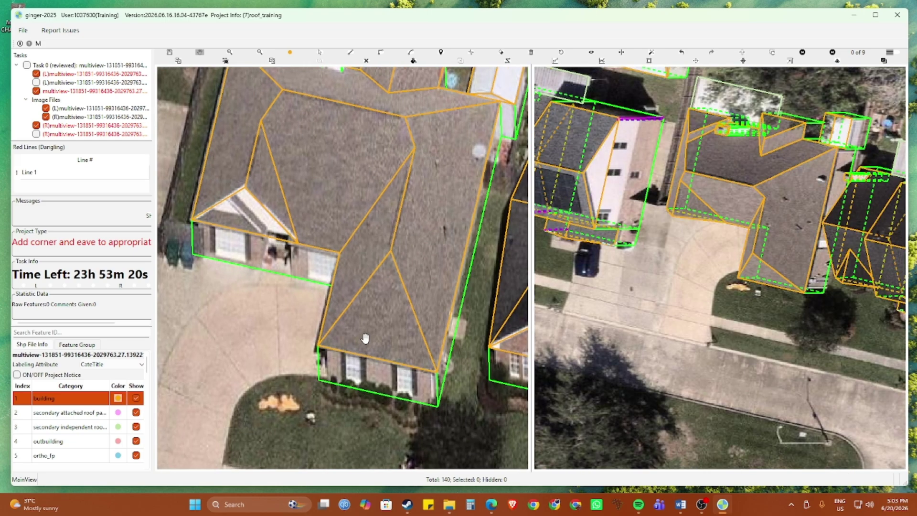
pyautogui.scroll(-1, 365, 338)
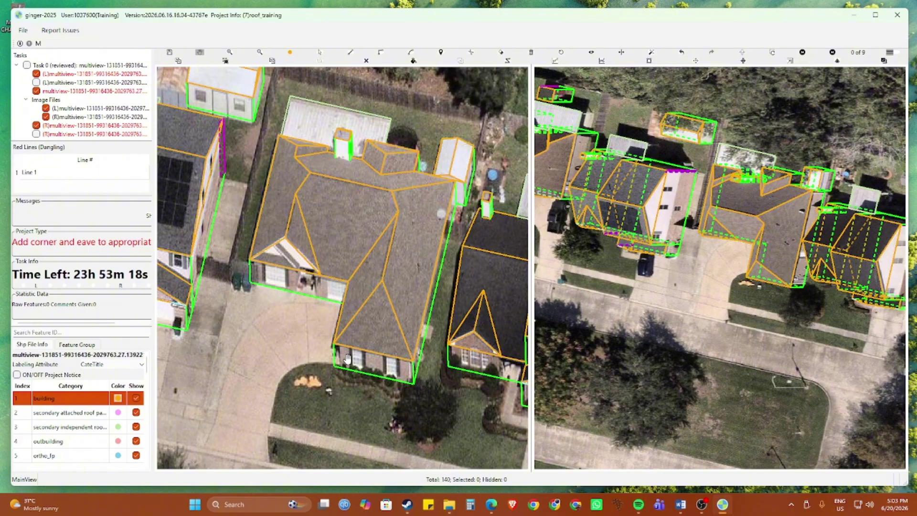
pyautogui.scroll(-2, 347, 359)
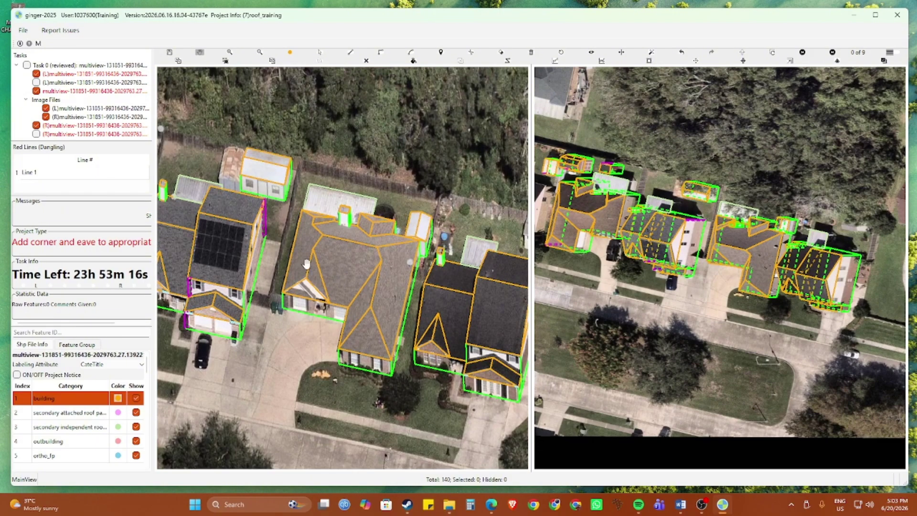
# Step: Draw a helper line down the white shed's front wall edge beside the rusty shed
pyautogui.scroll(1, 313, 265)
pyautogui.scroll(2, 344, 295)
pyautogui.scroll(1, 394, 292)
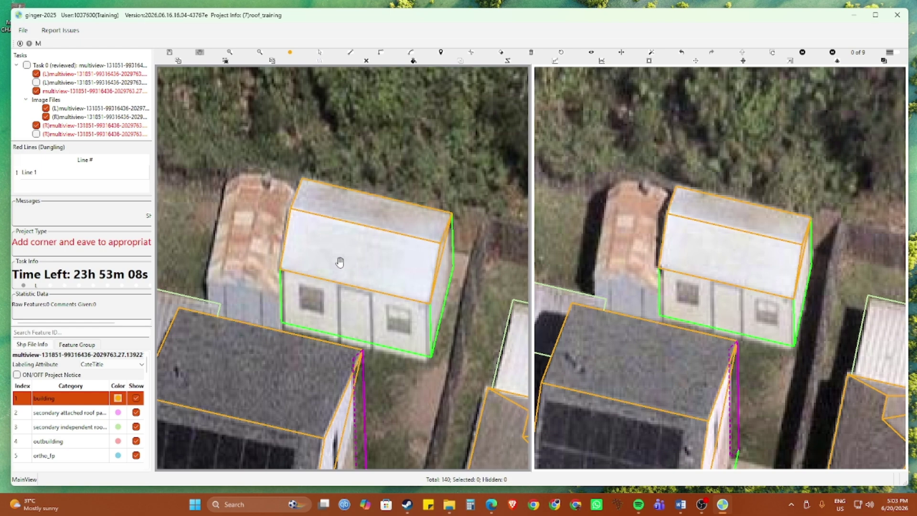
pyautogui.scroll(1, 278, 314)
pyautogui.scroll(1, 278, 314)
pyautogui.press('v')
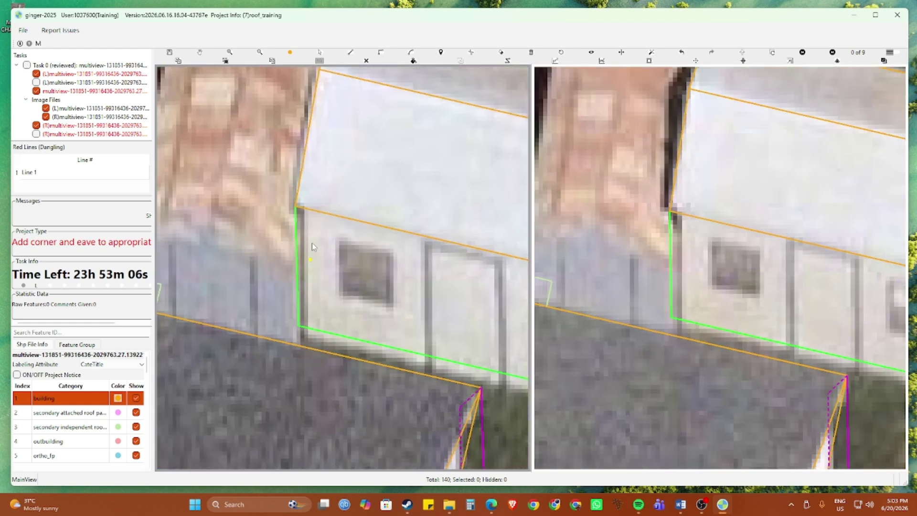
pyautogui.click(304, 210)
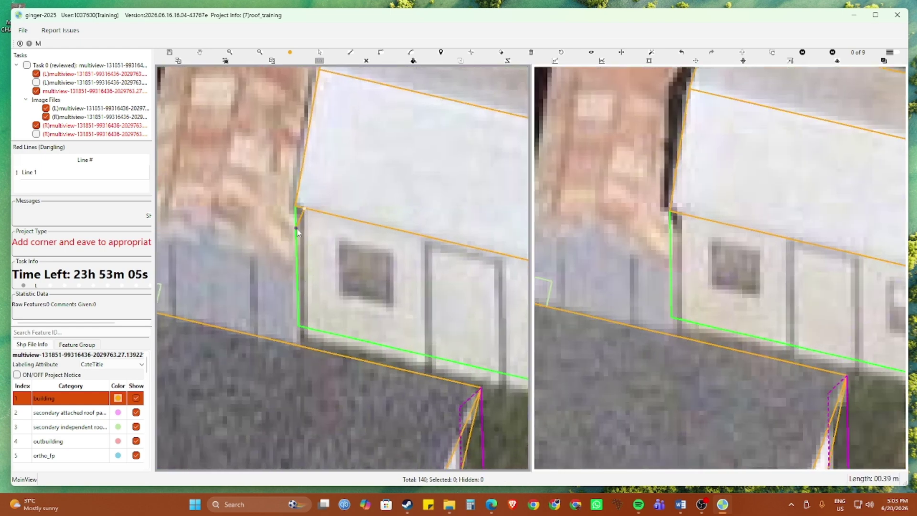
pyautogui.click(307, 329)
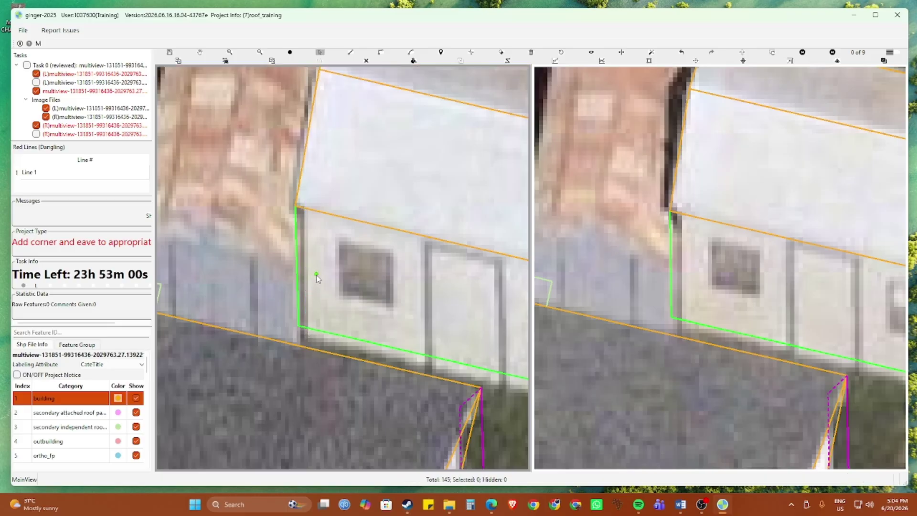
# Step: Draw a corner on the white shed beside the rusty shed through its eave corner, both helper line ends and the footprint corner
pyautogui.press('c')
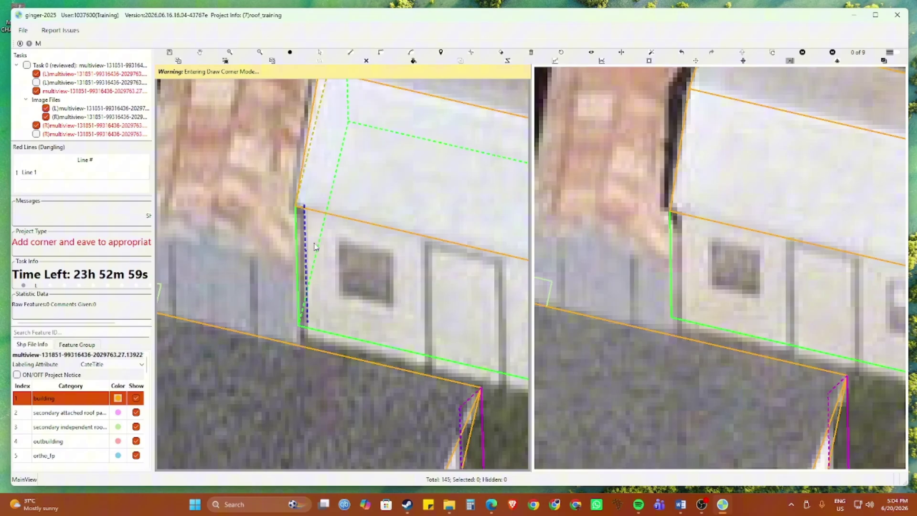
pyautogui.click(296, 207)
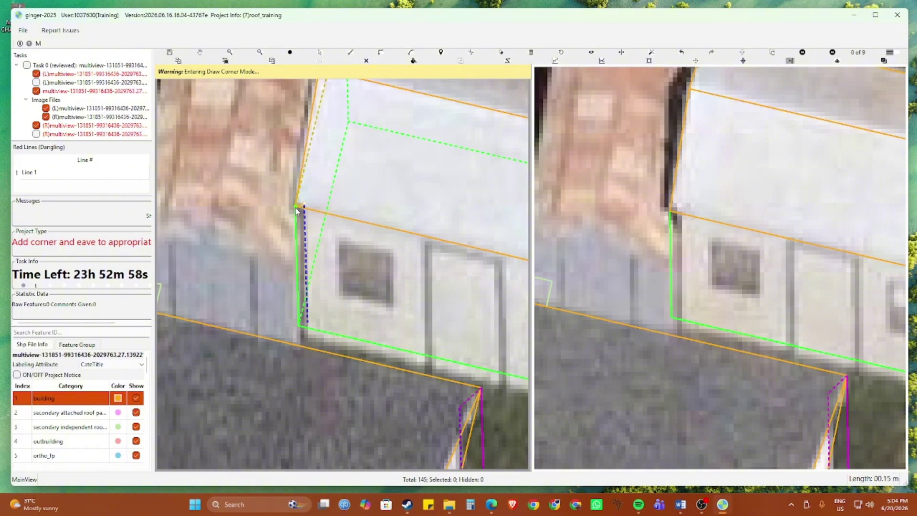
pyautogui.click(311, 323)
pyautogui.scroll(-5, 341, 297)
pyautogui.moveTo(321, 195); pyautogui.dragTo(429, 289)
pyautogui.press('Escape')
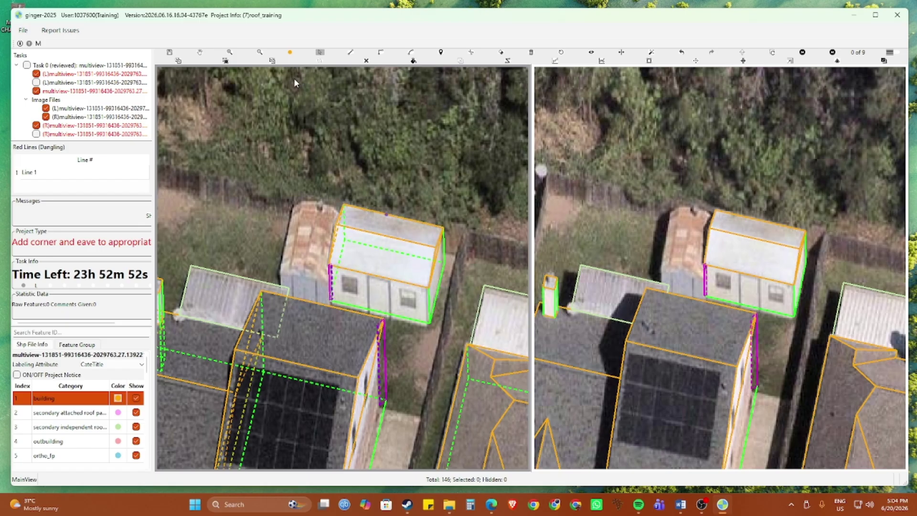
# Step: Review the corners and eave returns across all houses, highlighting every feature and clearing the selection
pyautogui.scroll(-2, 382, 154)
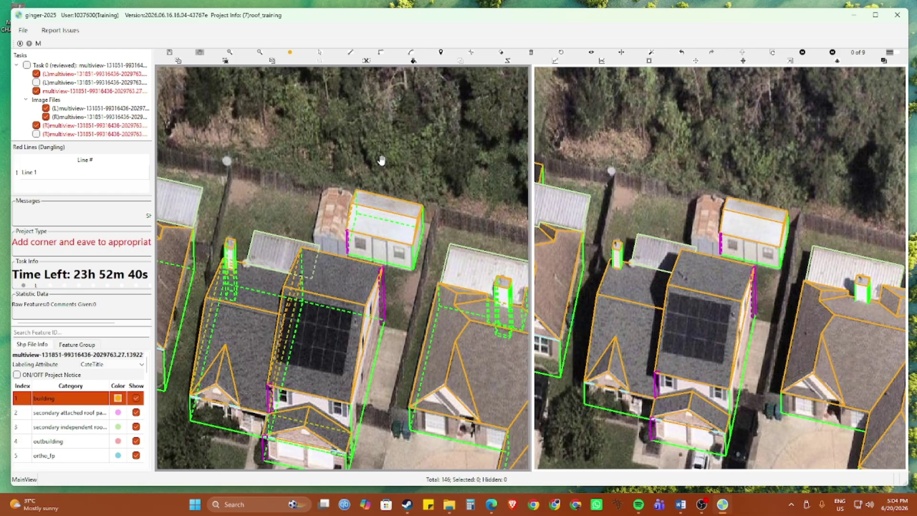
pyautogui.scroll(-1, 348, 268)
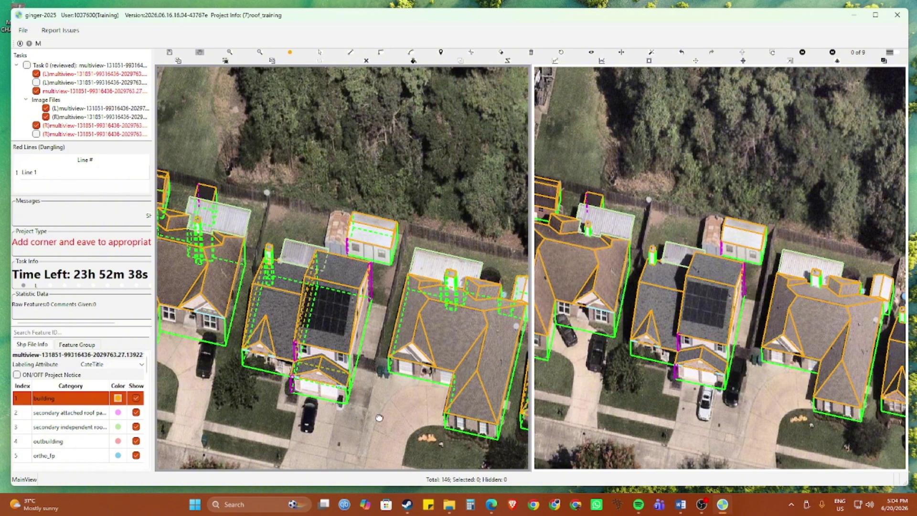
pyautogui.hotkey('ctrl', 'a')
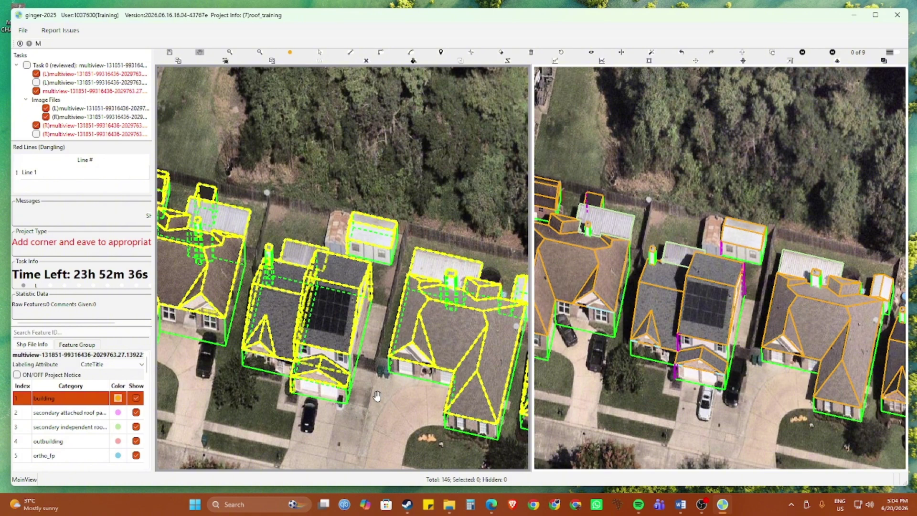
pyautogui.press('space')
pyautogui.press('space')
pyautogui.press('space')
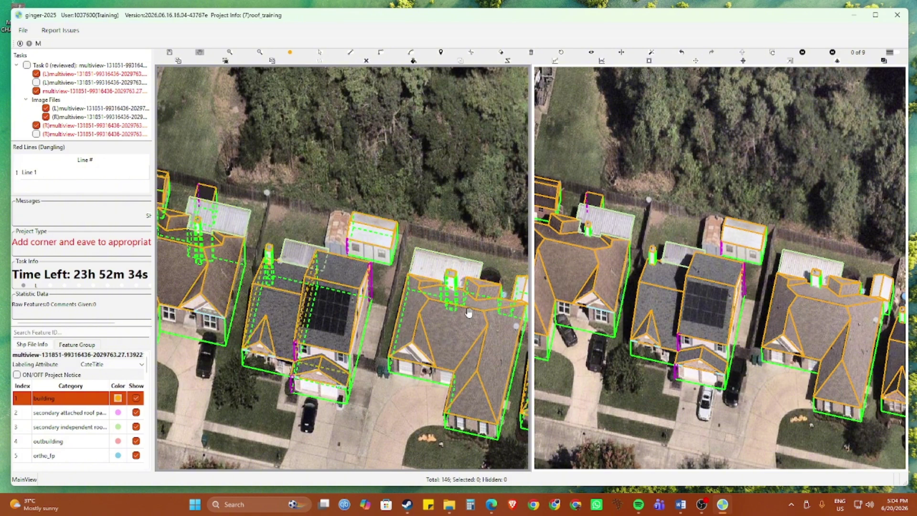
# Step: Draw a helper line along the brown-roofed house's front gable eave and move it up onto the small return roof's upper edge
pyautogui.moveTo(468, 311); pyautogui.dragTo(396, 249)
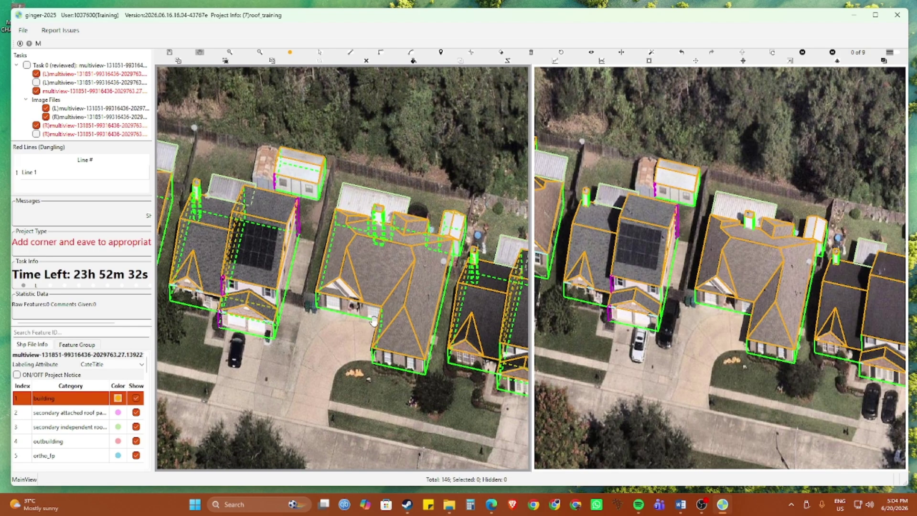
pyautogui.scroll(6, 373, 321)
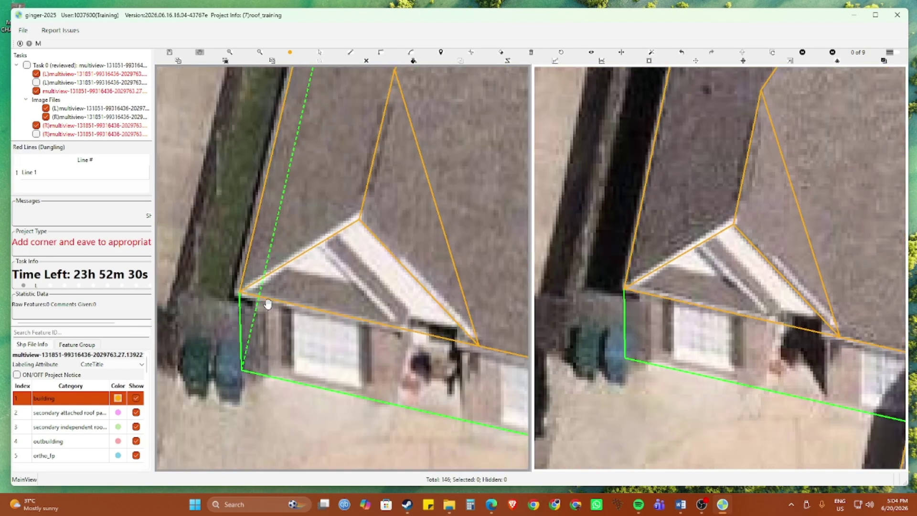
pyautogui.scroll(2, 272, 304)
pyautogui.press('v')
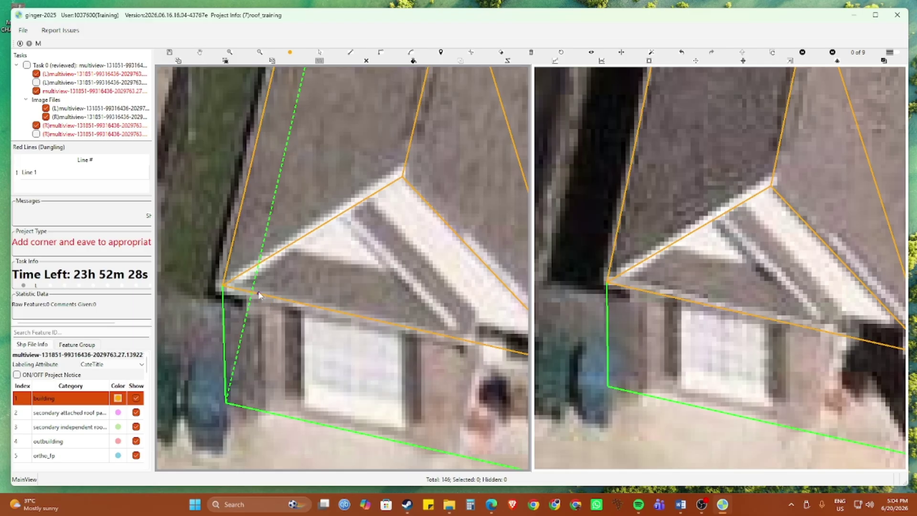
pyautogui.click(262, 296)
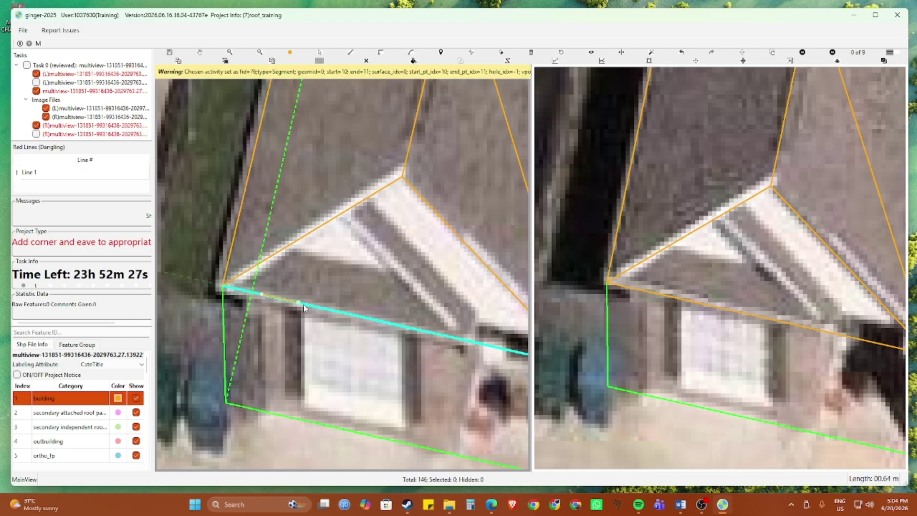
pyautogui.click(404, 325)
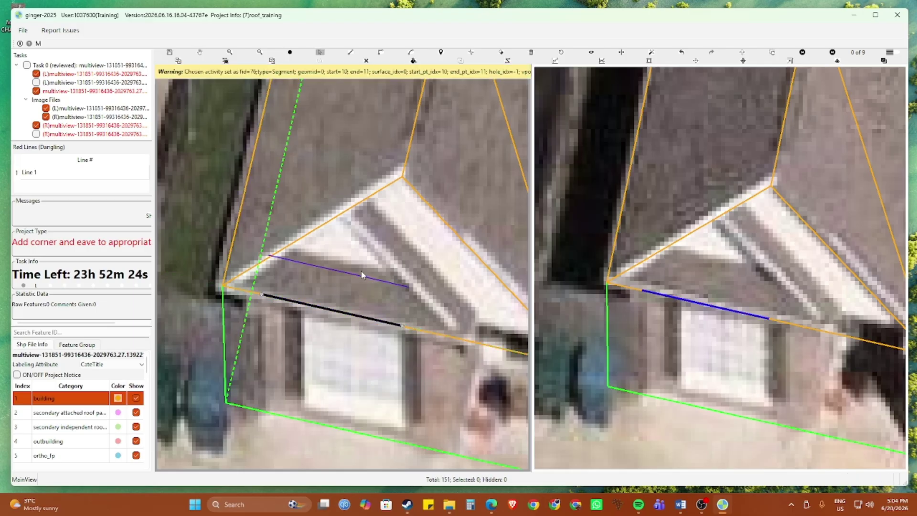
pyautogui.click(368, 275)
pyautogui.press('l')
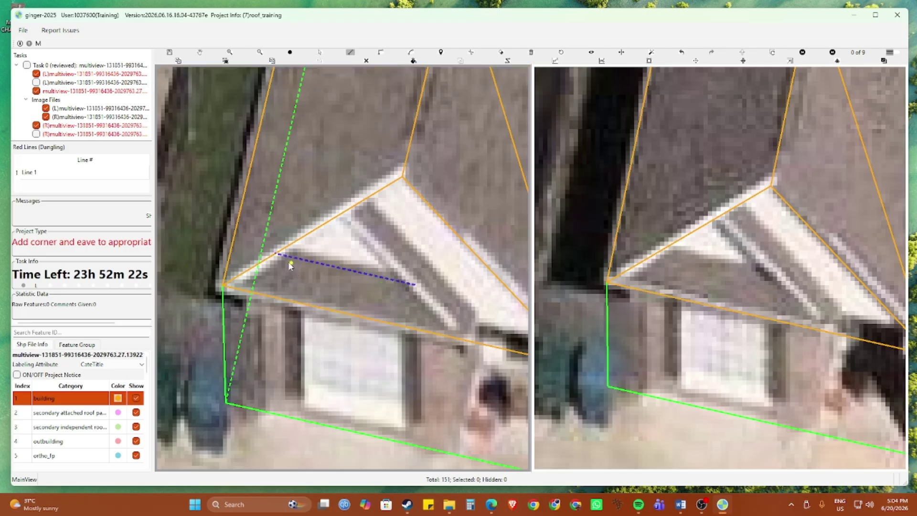
# Step: Draw an eave return at the front gable's end beside the trash bins, through the eave corner, both helper line ends and the eave
pyautogui.press('e')
pyautogui.click(222, 286)
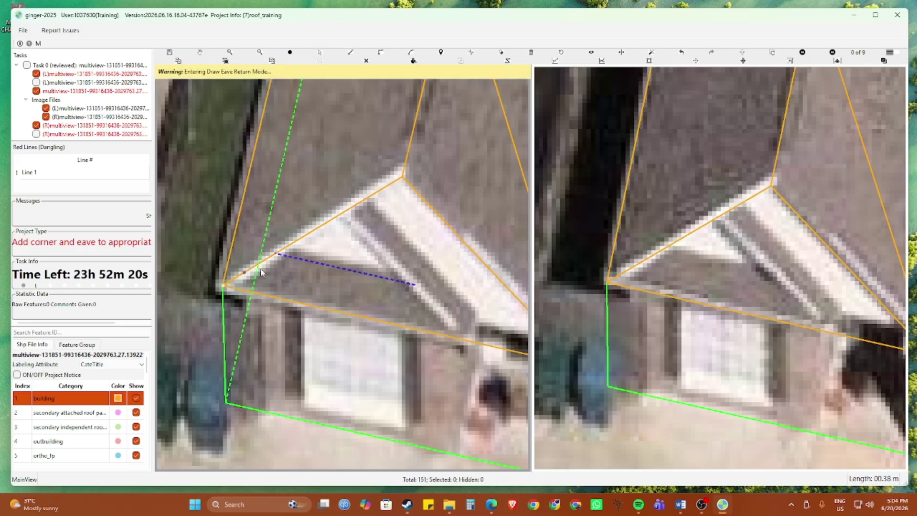
pyautogui.click(276, 253)
pyautogui.click(412, 285)
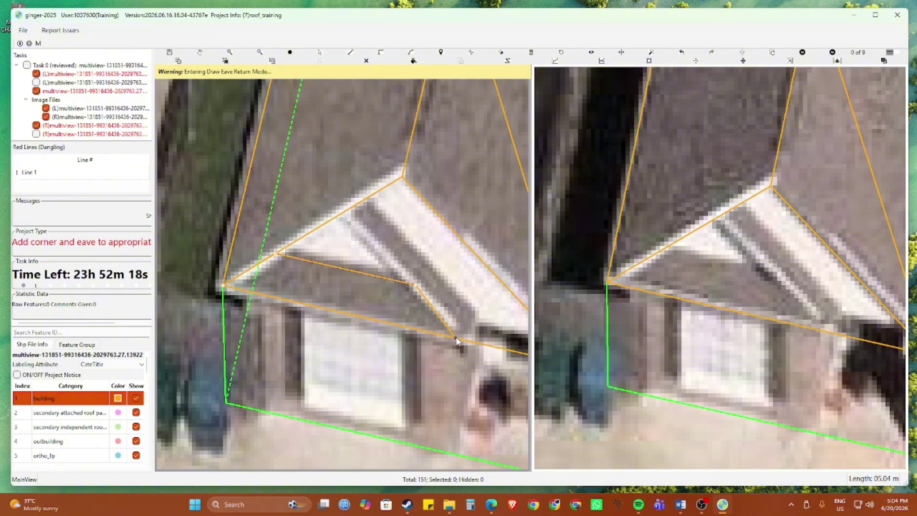
pyautogui.click(456, 339)
pyautogui.scroll(-2, 414, 332)
pyautogui.scroll(-2, 364, 324)
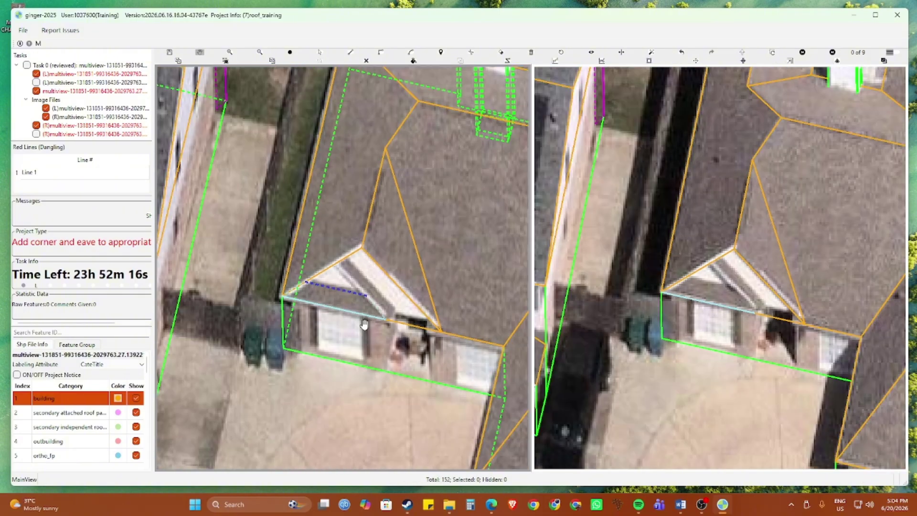
pyautogui.scroll(-1, 408, 318)
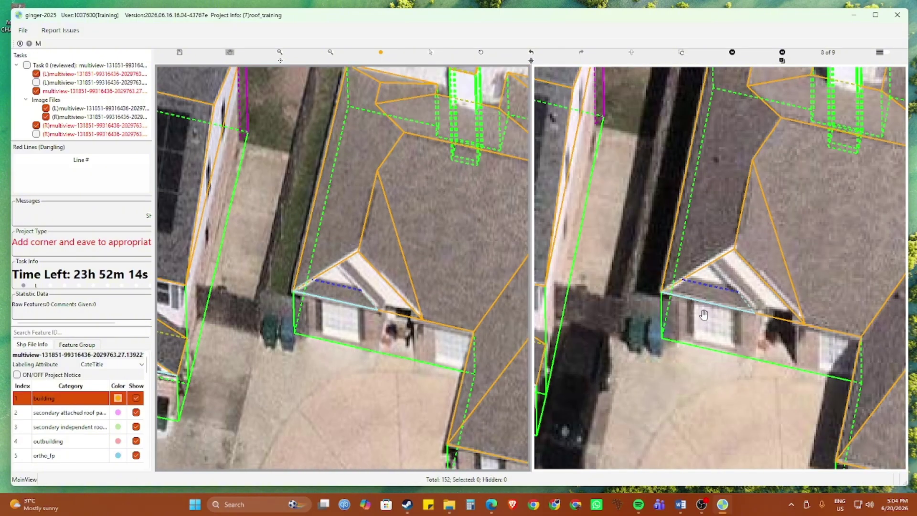
pyautogui.press('0')
pyautogui.moveTo(339, 298); pyautogui.dragTo(355, 337)
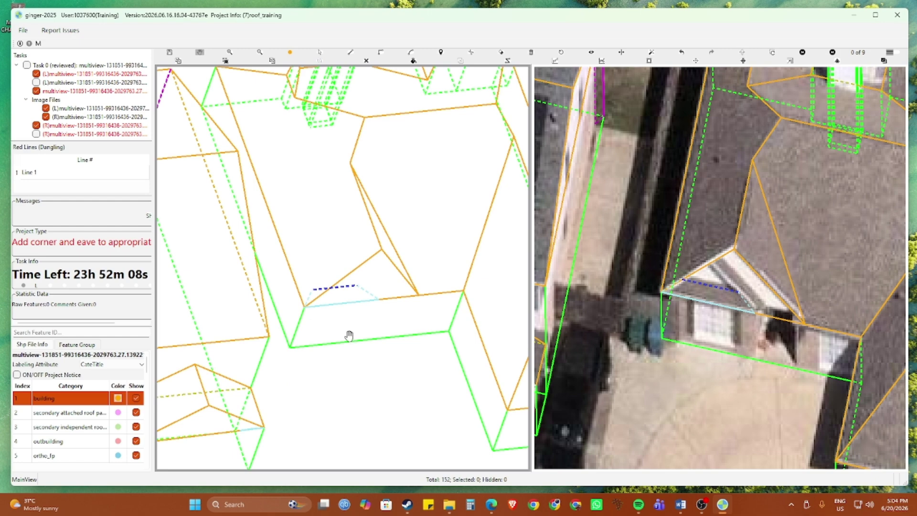
pyautogui.press('space')
# Step: Draw a short eave return at the front gable's other end, from the gable corner along the eave toward the entrance
pyautogui.scroll(-3, 349, 336)
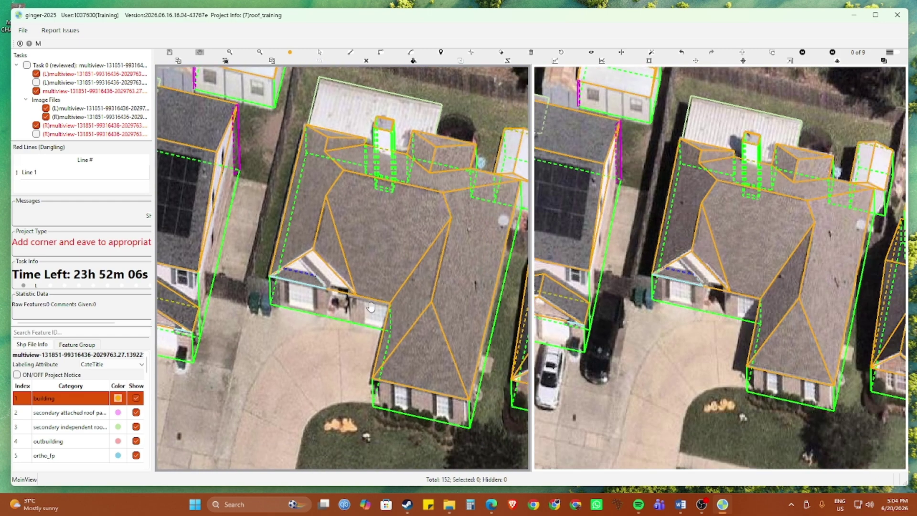
pyautogui.scroll(5, 371, 307)
pyautogui.press('e')
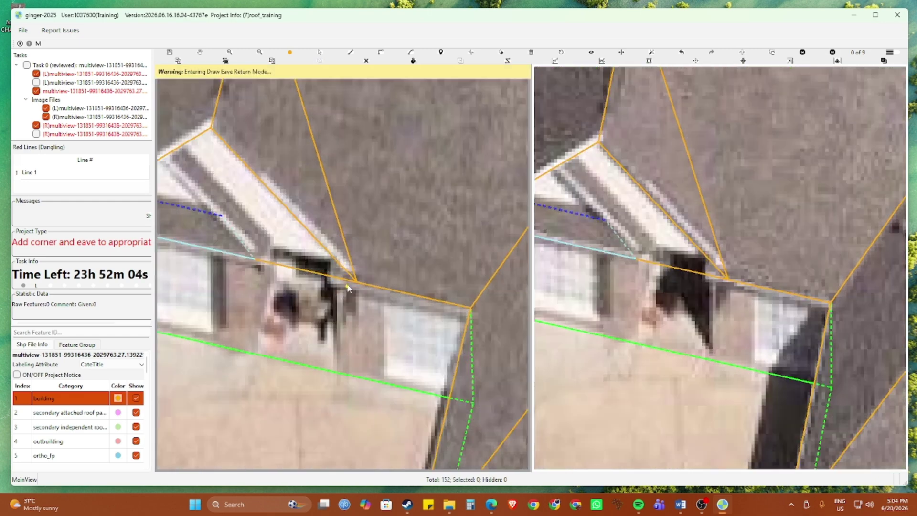
pyautogui.click(355, 282)
pyautogui.click(329, 280)
pyautogui.scroll(-4, 361, 294)
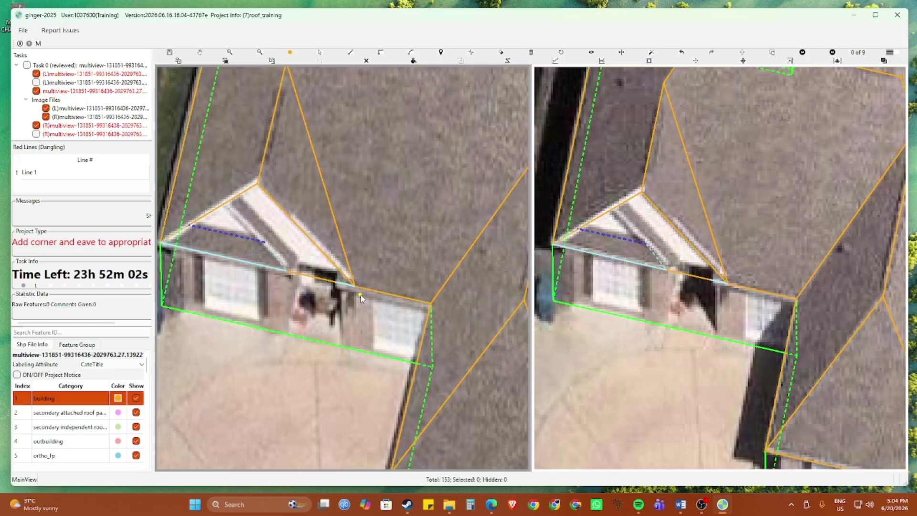
pyautogui.scroll(2, 364, 360)
pyautogui.scroll(-4, 332, 248)
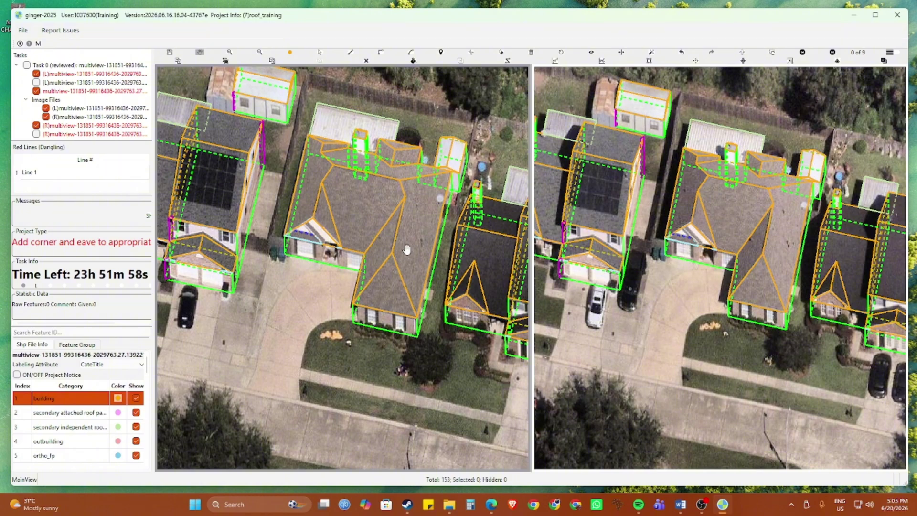
# Step: Draw a helper line down the front wing's wall edge beside the driveway and shift it slightly up behind the eave
pyautogui.scroll(6, 399, 265)
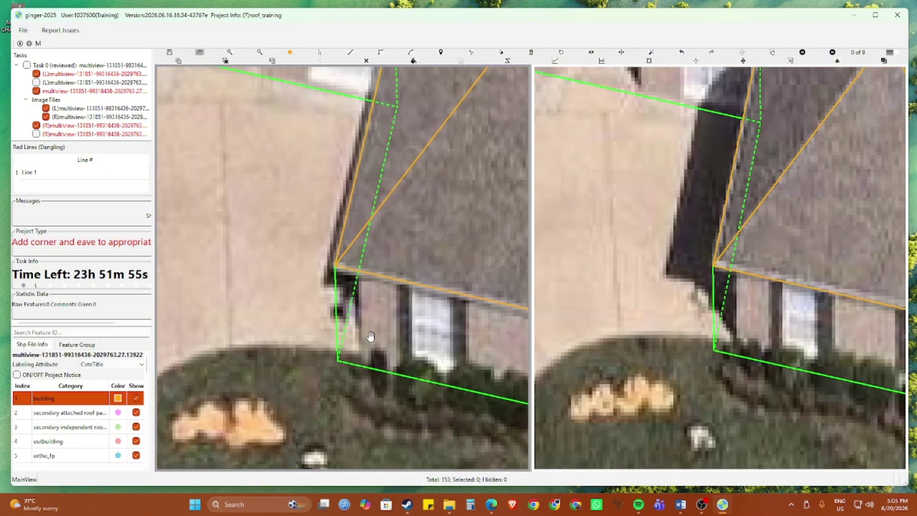
pyautogui.press('e')
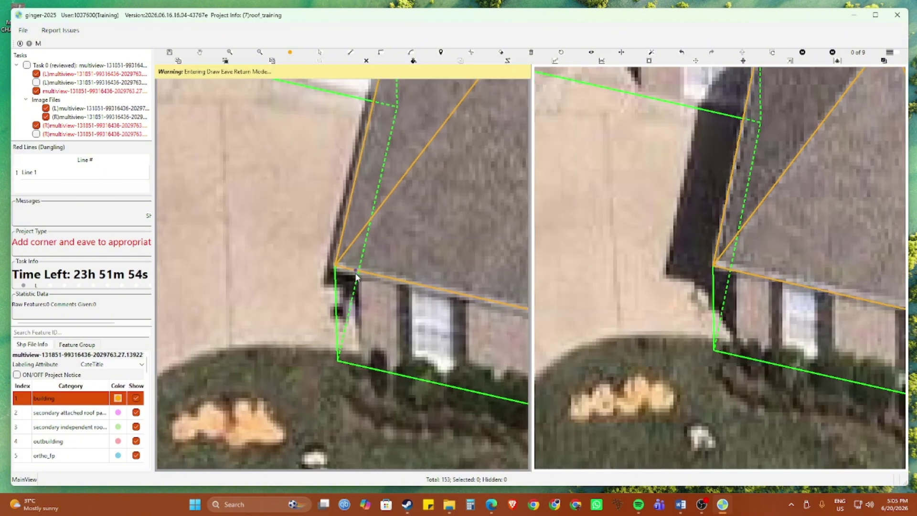
pyautogui.click(356, 276)
pyautogui.press('e')
pyautogui.click(358, 272)
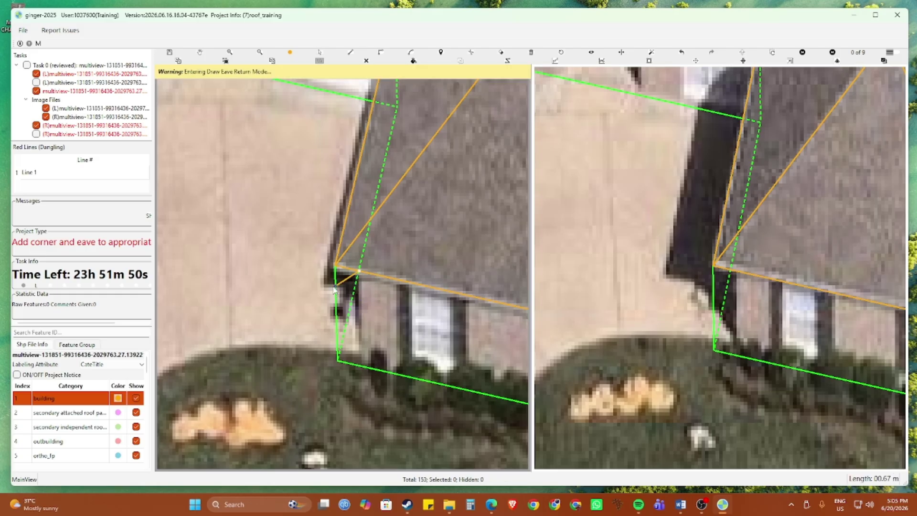
pyautogui.click(356, 363)
pyautogui.click(362, 367)
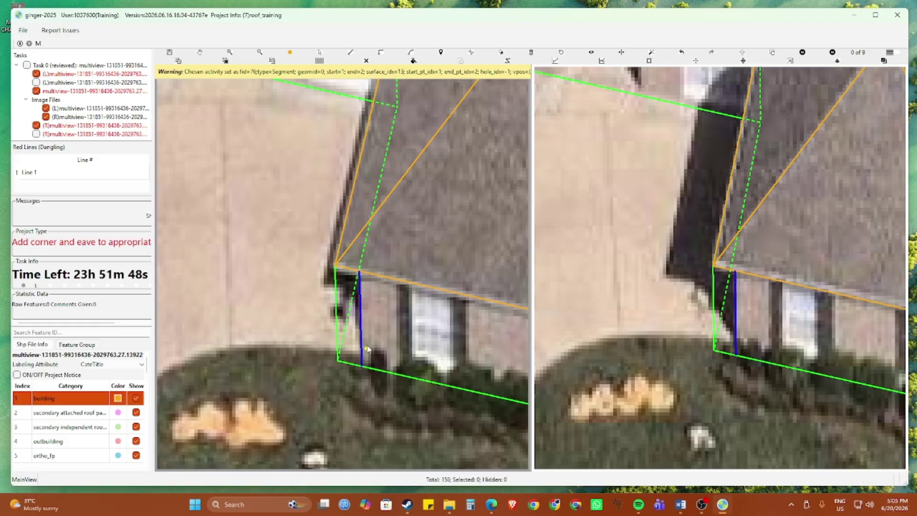
pyautogui.moveTo(362, 326); pyautogui.dragTo(361, 313)
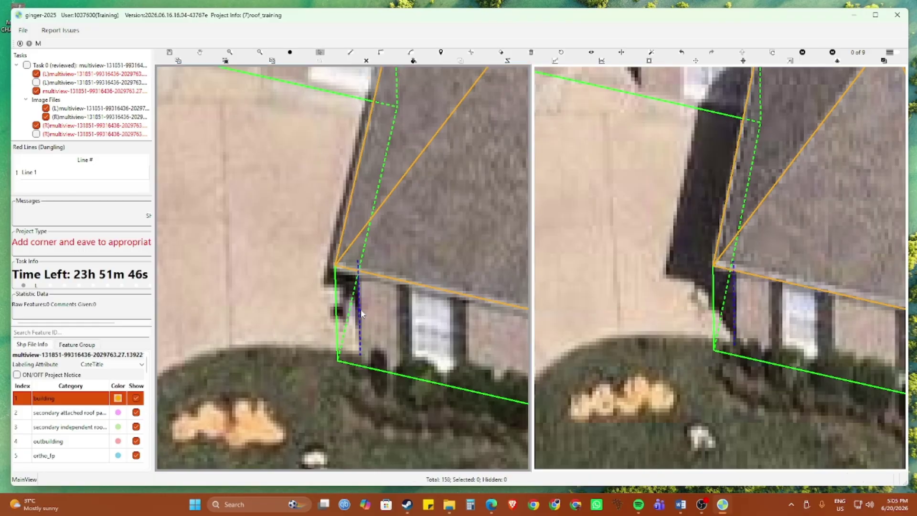
# Step: Draw a corner on the front wing through its eave corner, both helper line ends and the footprint corner, and clear the helper lines
pyautogui.press('c')
pyautogui.click(340, 268)
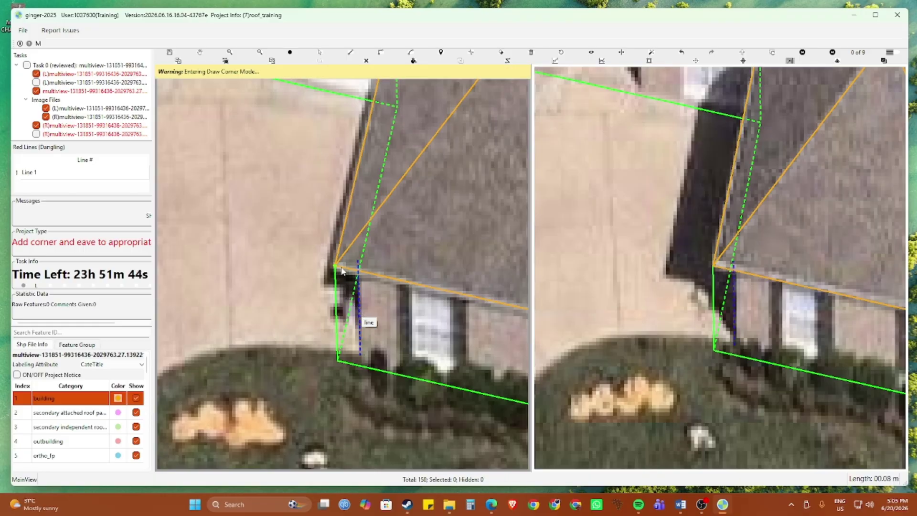
pyautogui.click(358, 260)
pyautogui.click(360, 355)
pyautogui.click(336, 361)
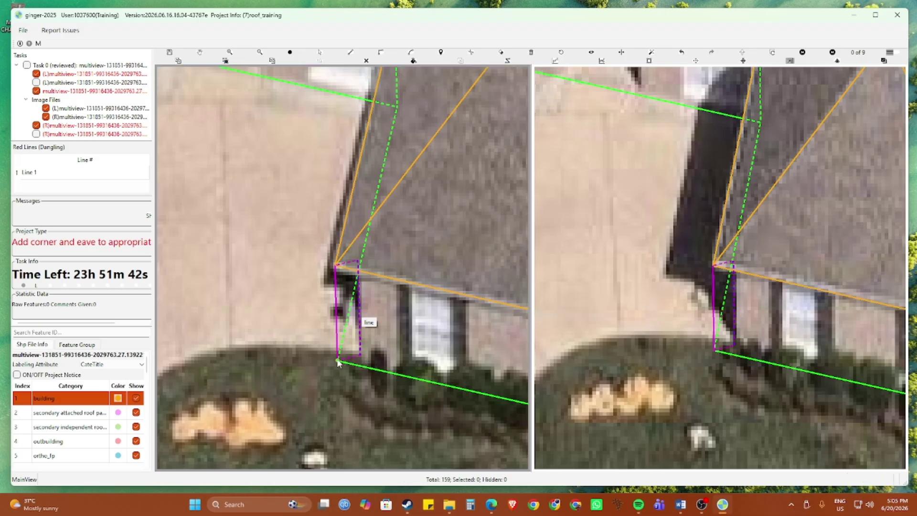
pyautogui.scroll(-3, 343, 348)
pyautogui.click(366, 61)
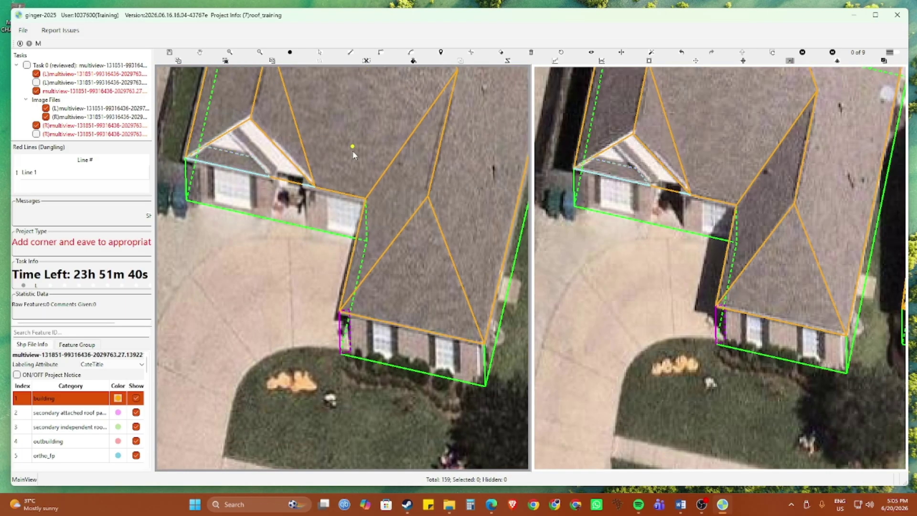
# Step: Examine the white shed behind the brown-roofed house and its wall edges across the different aerial views
pyautogui.scroll(-4, 348, 188)
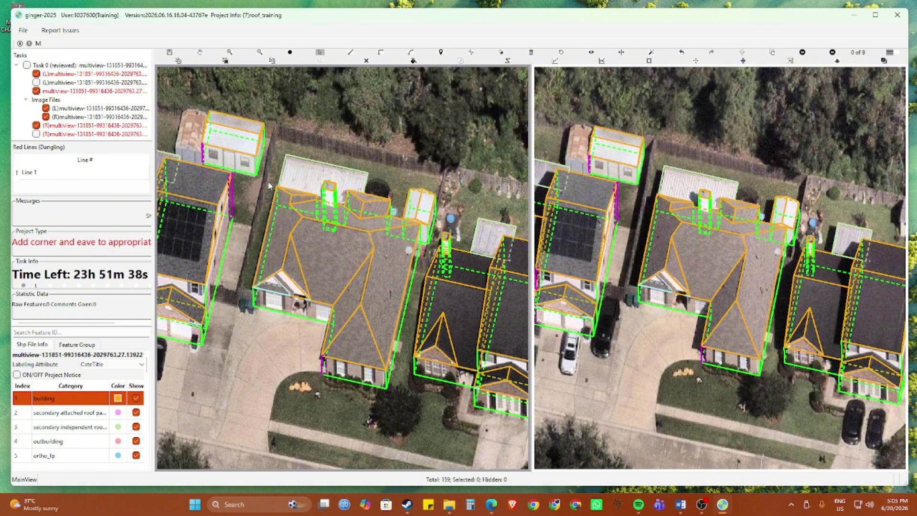
pyautogui.moveTo(265, 179); pyautogui.dragTo(382, 403)
pyautogui.click(320, 423)
pyautogui.scroll(5, 448, 217)
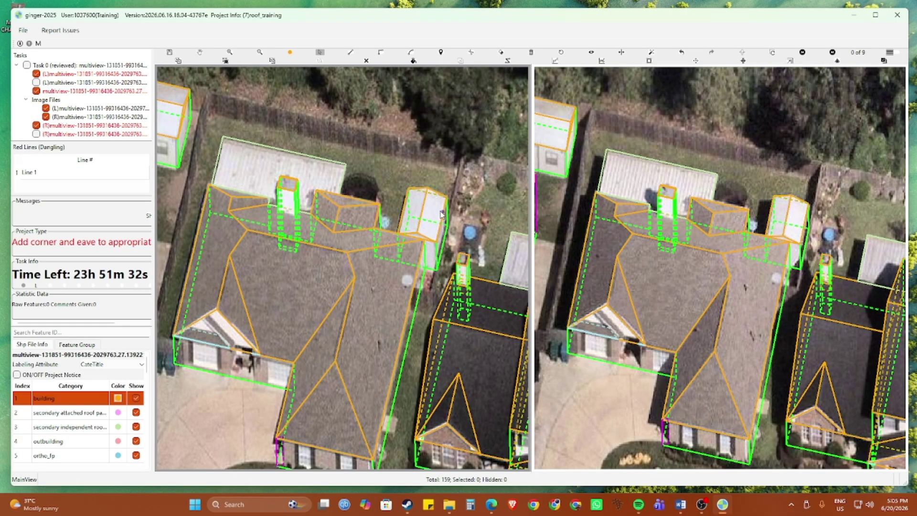
pyautogui.press('Right')
pyautogui.press('Right')
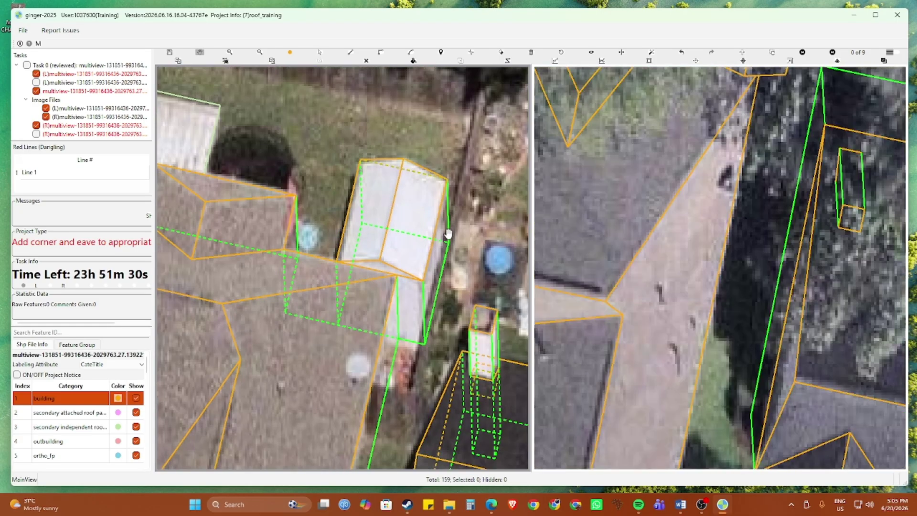
pyautogui.scroll(-5, 754, 188)
pyautogui.moveTo(754, 188); pyautogui.dragTo(708, 279)
pyautogui.press('Right')
pyautogui.press('Right')
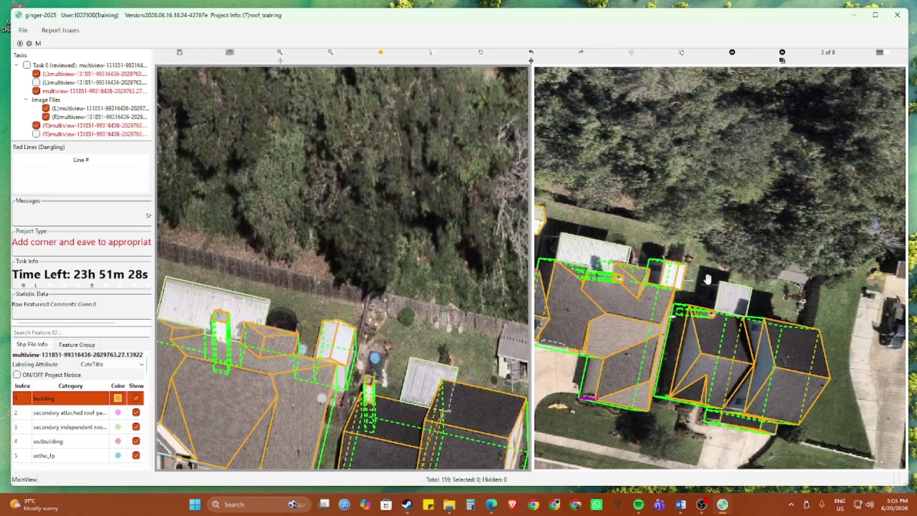
pyautogui.scroll(5, 662, 274)
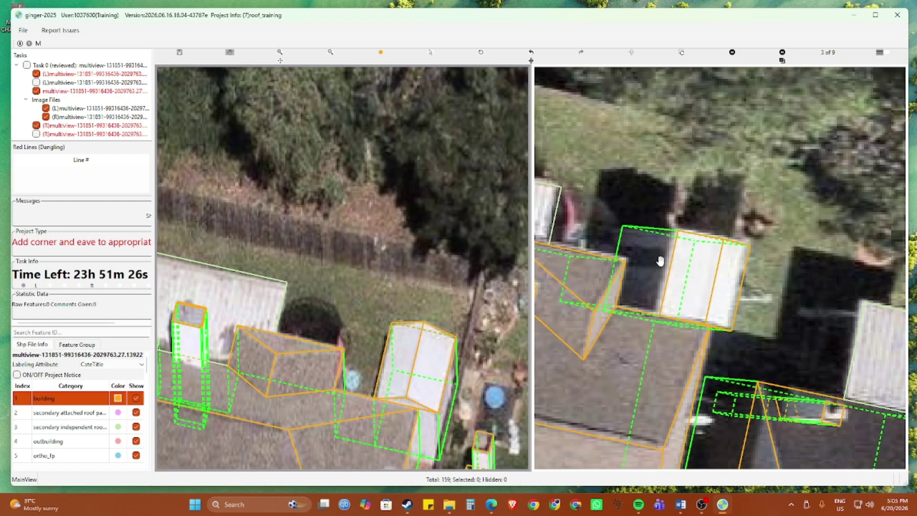
pyautogui.press('r')
pyautogui.press('h')
pyautogui.scroll(3, 430, 287)
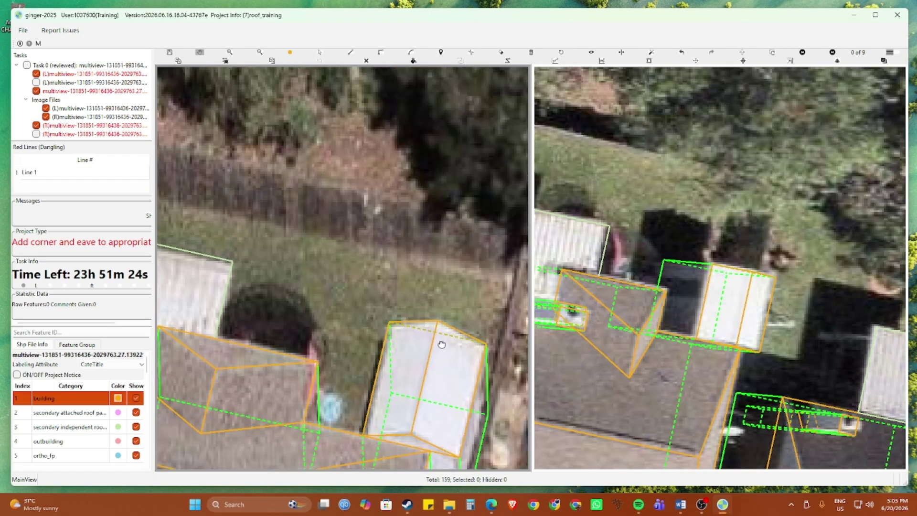
pyautogui.scroll(2, 430, 315)
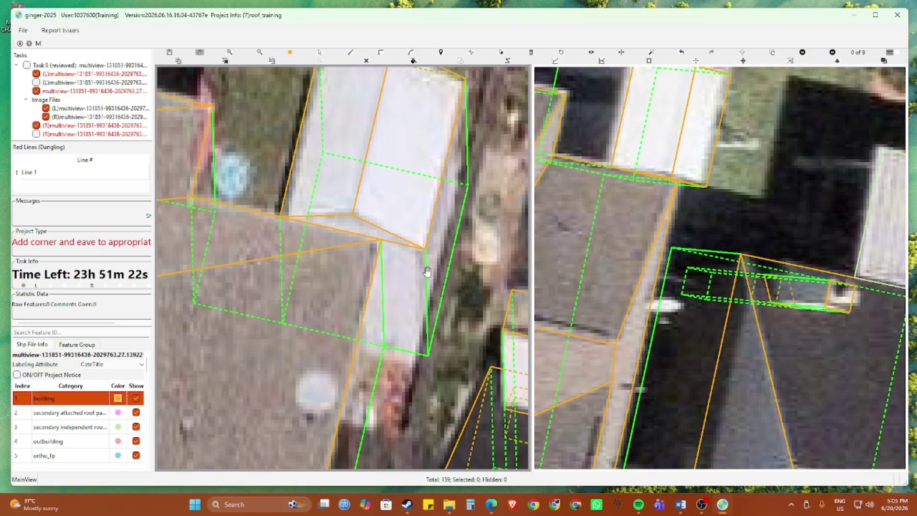
# Step: Draw a helper line down the front wall edge of the white shed behind the brown-roofed house and shift it slightly up
pyautogui.scroll(2, 426, 268)
pyautogui.press('v')
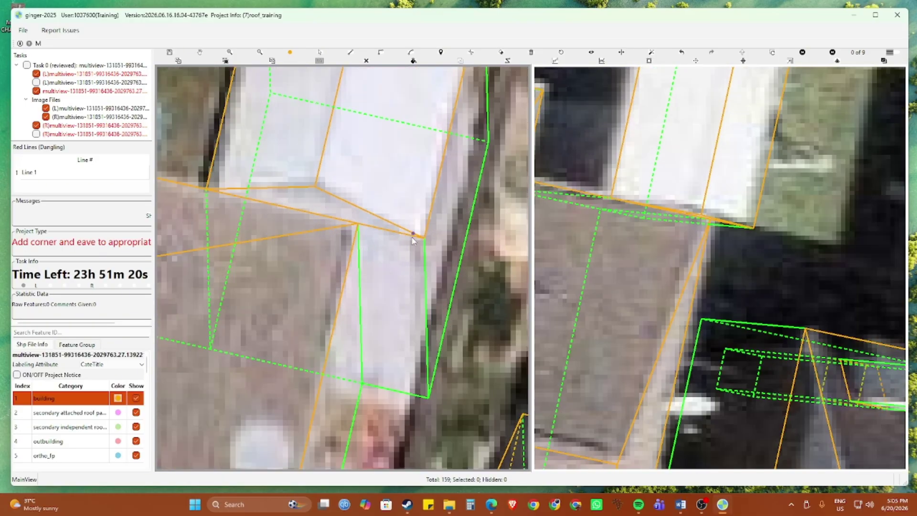
pyautogui.click(412, 239)
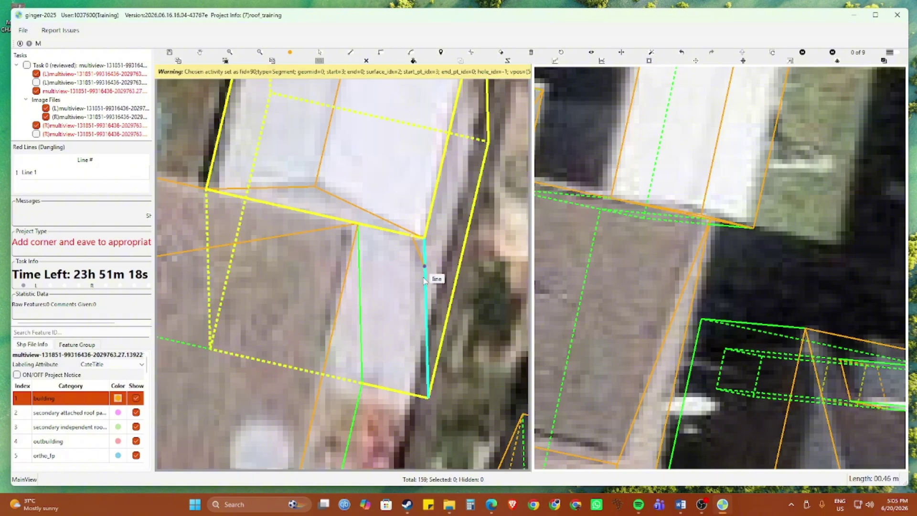
pyautogui.click(414, 397)
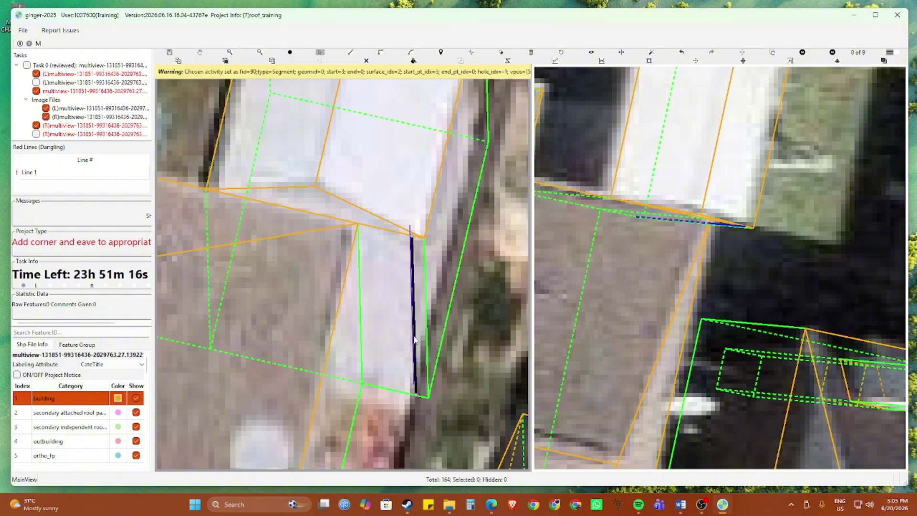
pyautogui.rightClick(421, 348)
# Step: Draw a corner on the white shed behind the brown-roofed house through its eave corner, helper line ends and footprint corner, and clear the helper lines
pyautogui.press('c')
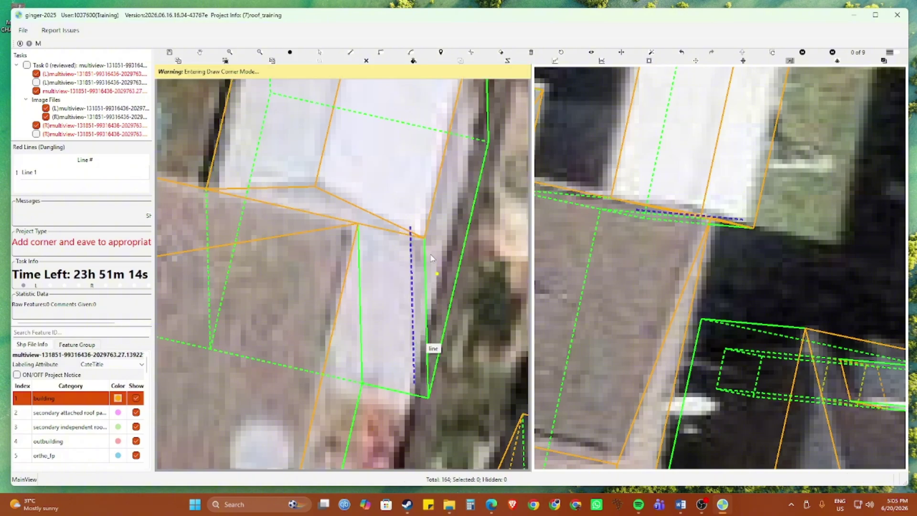
pyautogui.click(423, 237)
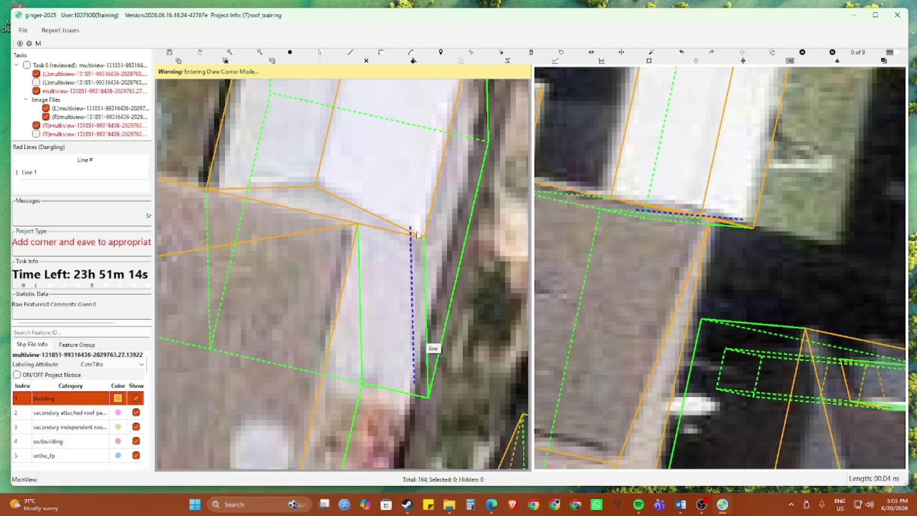
pyautogui.click(428, 396)
pyautogui.scroll(-5, 431, 389)
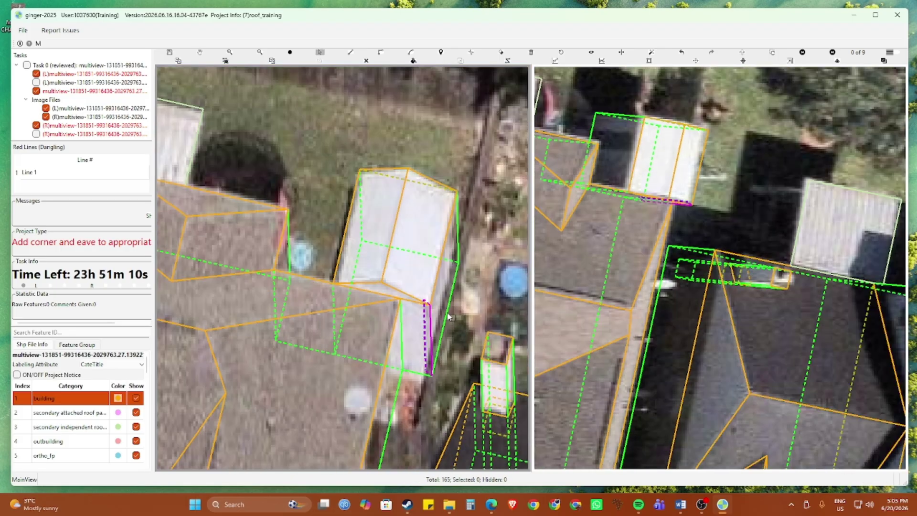
pyautogui.moveTo(451, 319); pyautogui.dragTo(415, 164)
pyautogui.moveTo(337, 164); pyautogui.dragTo(408, 277)
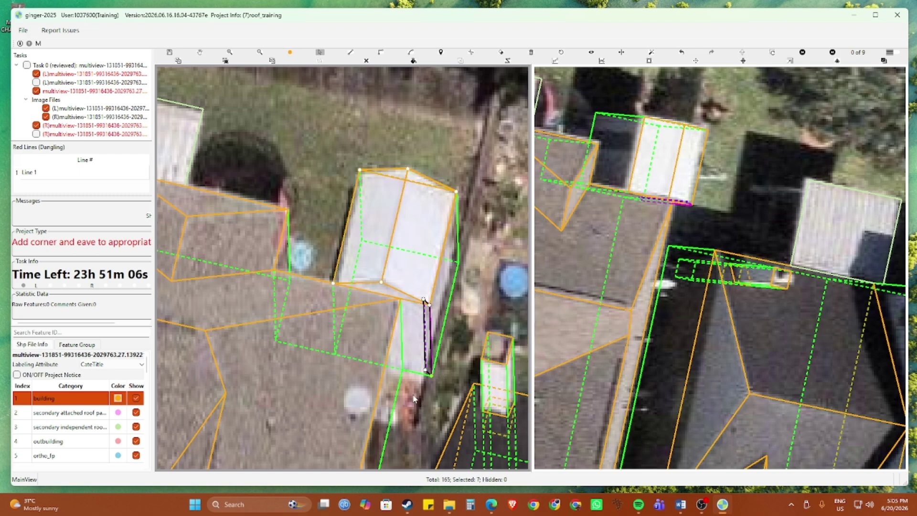
pyautogui.click(356, 139)
pyautogui.scroll(-4, 393, 228)
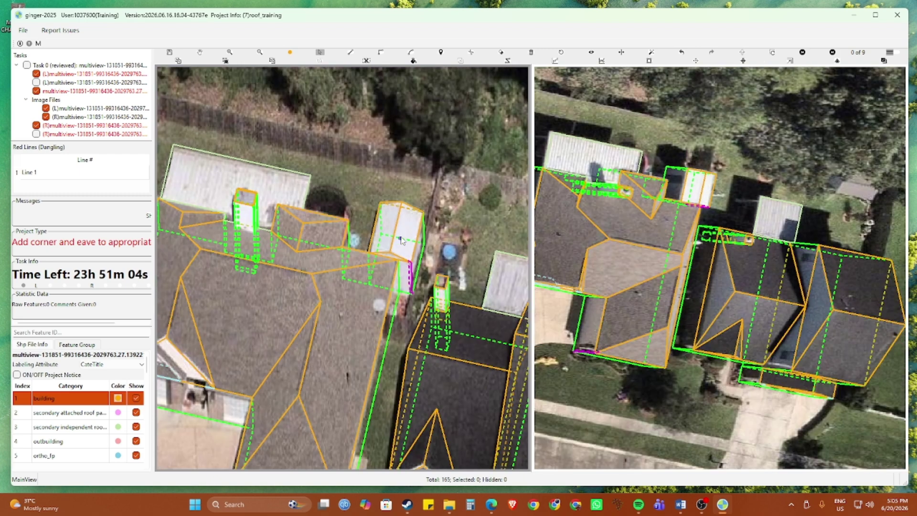
# Step: Examine the front gables and wall edges of the dark-roofed house with the outlines hidden and shown
pyautogui.press('h')
pyautogui.moveTo(442, 348); pyautogui.dragTo(337, 148)
pyautogui.press('r')
pyautogui.scroll(3, 380, 266)
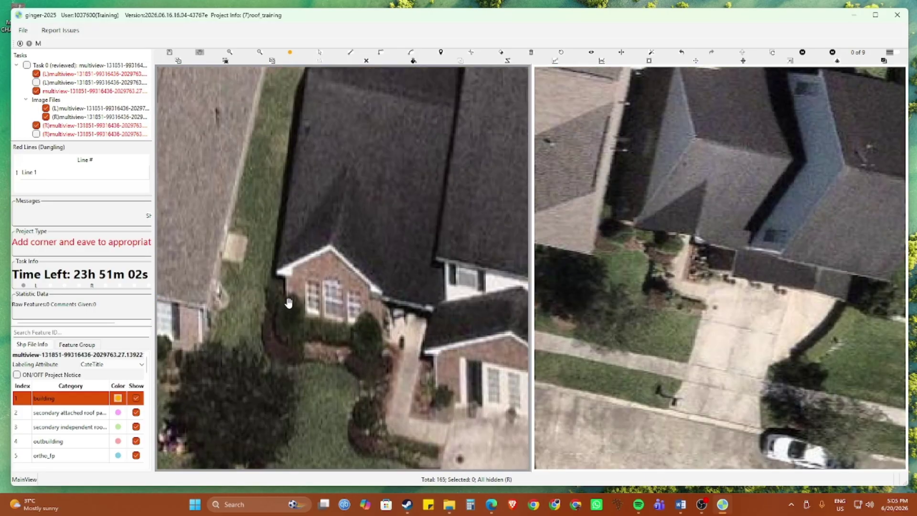
pyautogui.press('r')
pyautogui.press('r')
pyautogui.moveTo(427, 352); pyautogui.dragTo(383, 306)
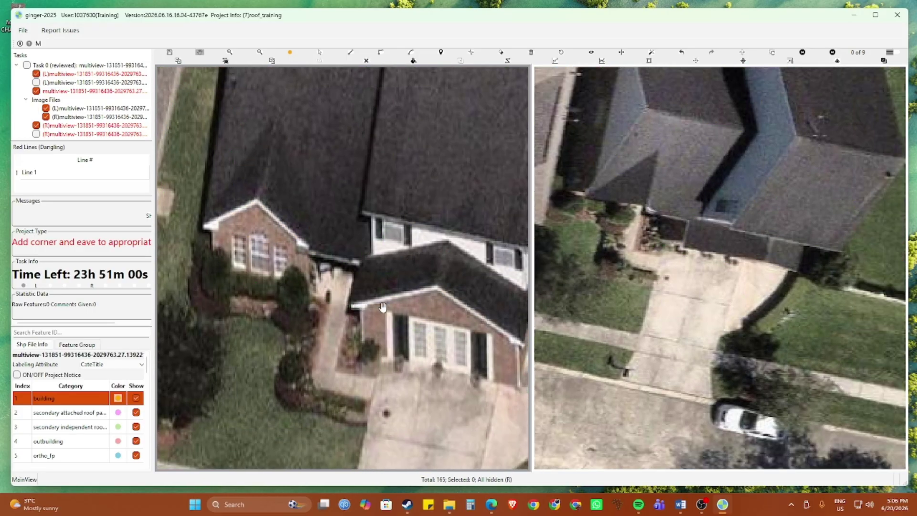
pyautogui.scroll(-2, 472, 326)
pyautogui.press('r')
pyautogui.scroll(-2, 416, 306)
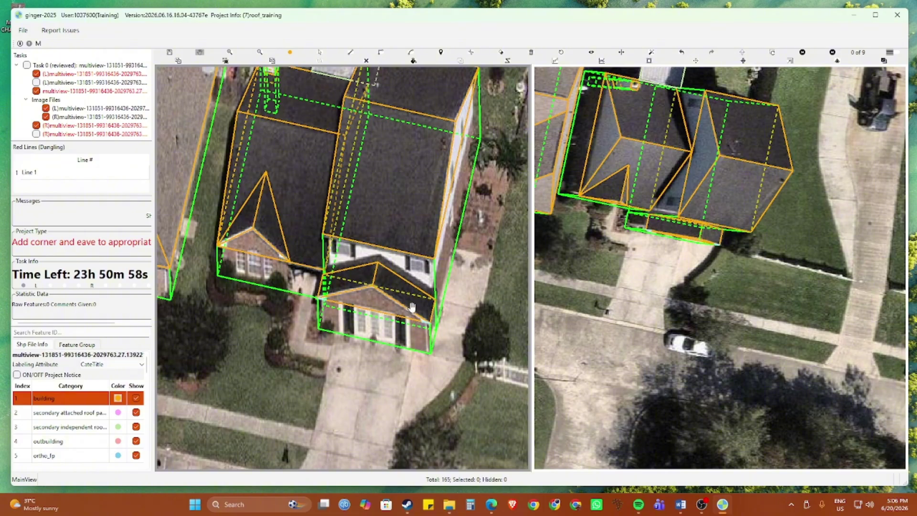
pyautogui.moveTo(248, 327); pyautogui.dragTo(292, 338)
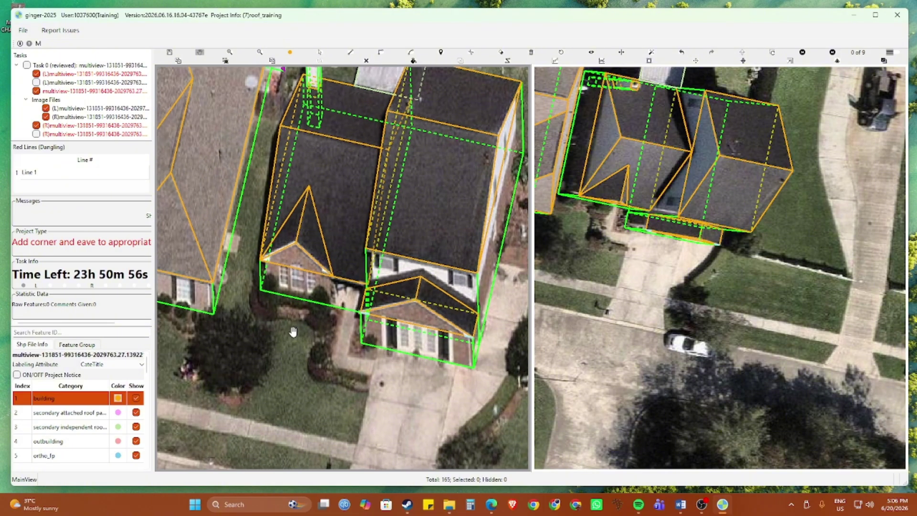
# Step: Draw eave returns at both lower ends of the small brick window gable on the front of the dark-roofed house
pyautogui.scroll(3, 296, 302)
pyautogui.press('e')
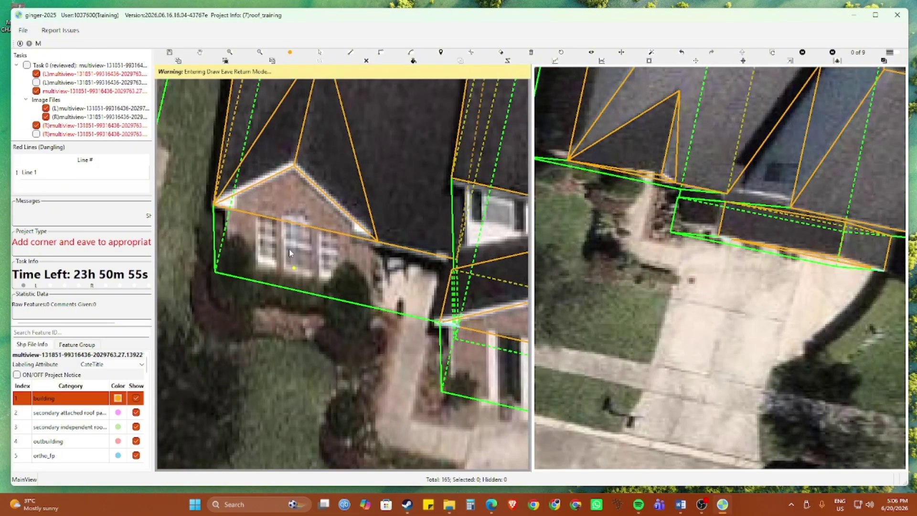
pyautogui.click(214, 207)
pyautogui.click(231, 208)
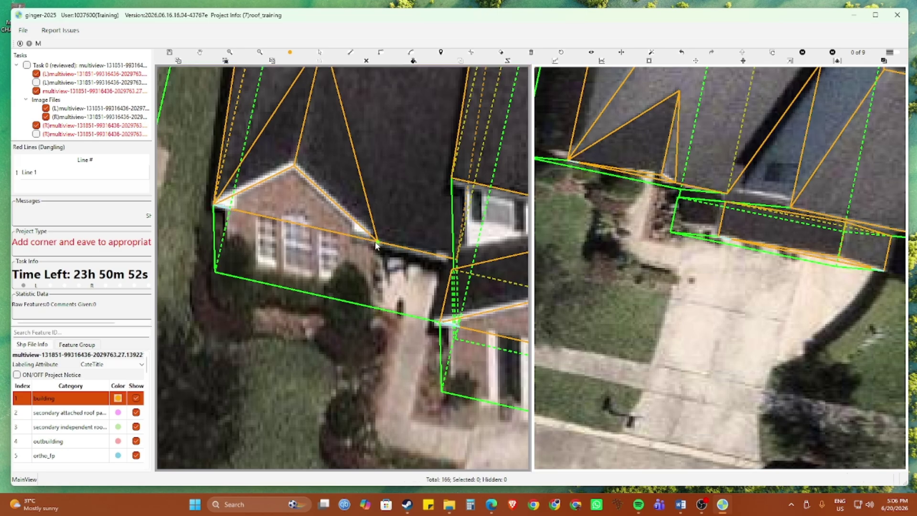
pyautogui.click(358, 240)
pyautogui.press('e')
# Step: Examine the front brick gable section beside the driveway and its wall edges across the different aerial views
pyautogui.moveTo(354, 311); pyautogui.dragTo(235, 254)
pyautogui.moveTo(336, 283); pyautogui.dragTo(306, 278)
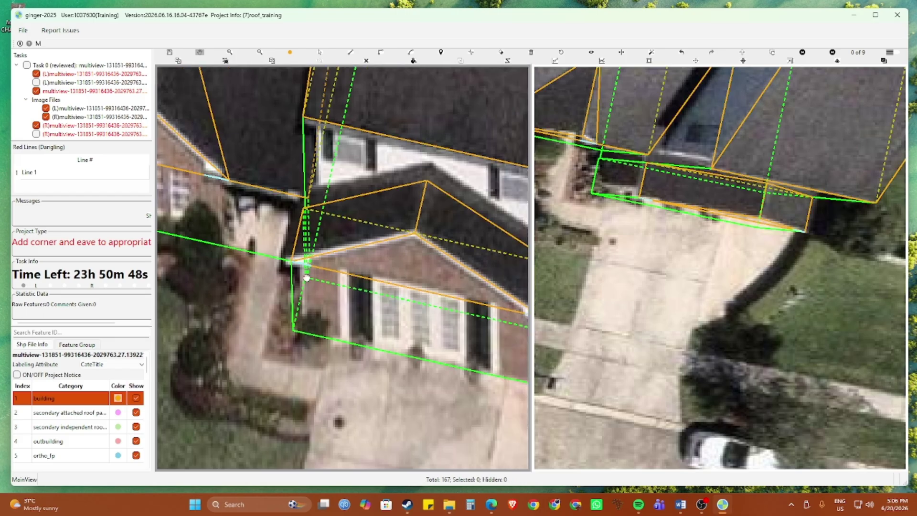
pyautogui.scroll(-2, 307, 278)
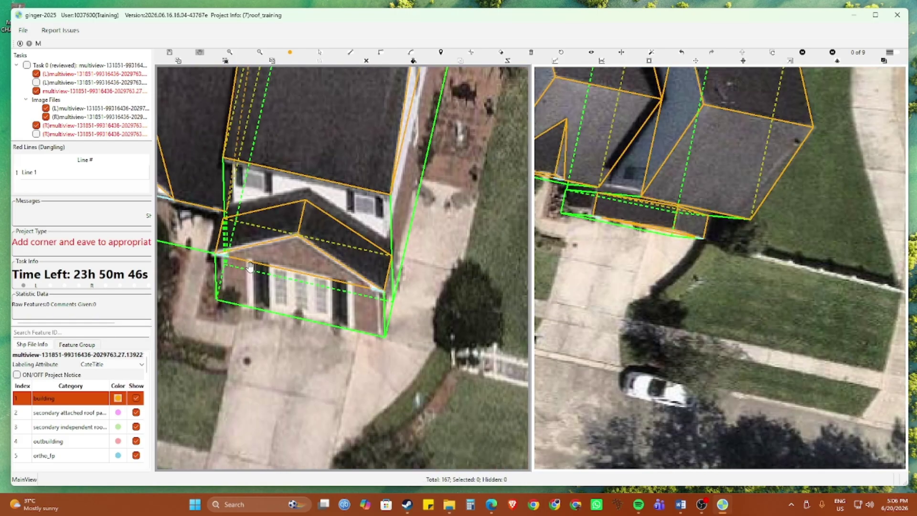
pyautogui.press('Right')
pyautogui.press('Right')
pyautogui.press('Right')
pyautogui.press('Right')
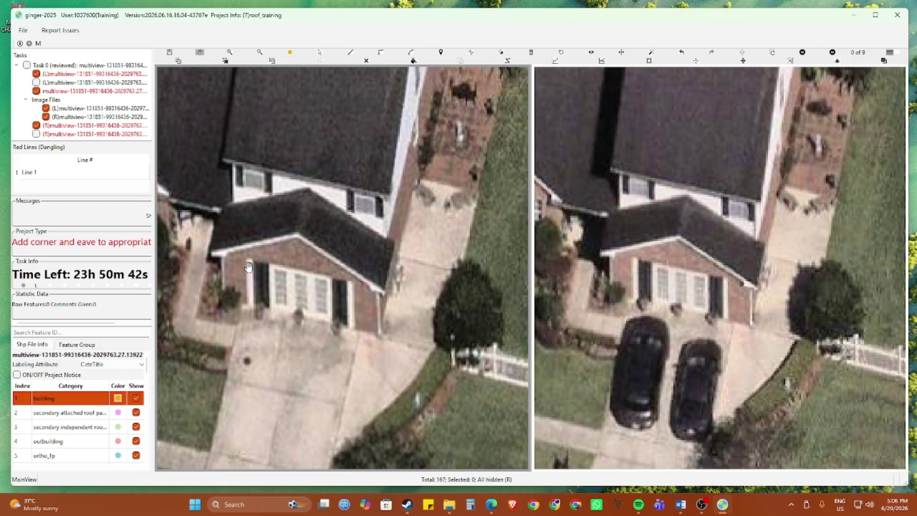
pyautogui.scroll(-2, 250, 267)
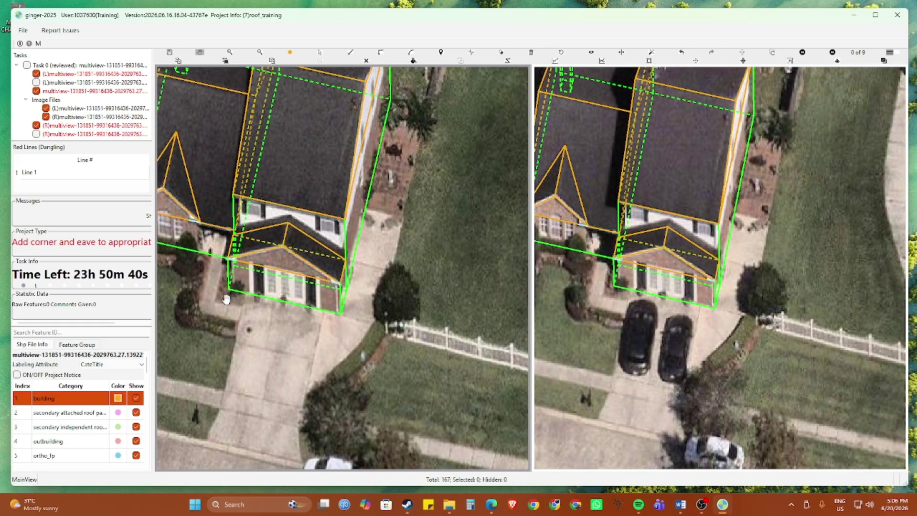
pyautogui.moveTo(227, 300); pyautogui.dragTo(295, 312)
pyautogui.scroll(-1, 304, 303)
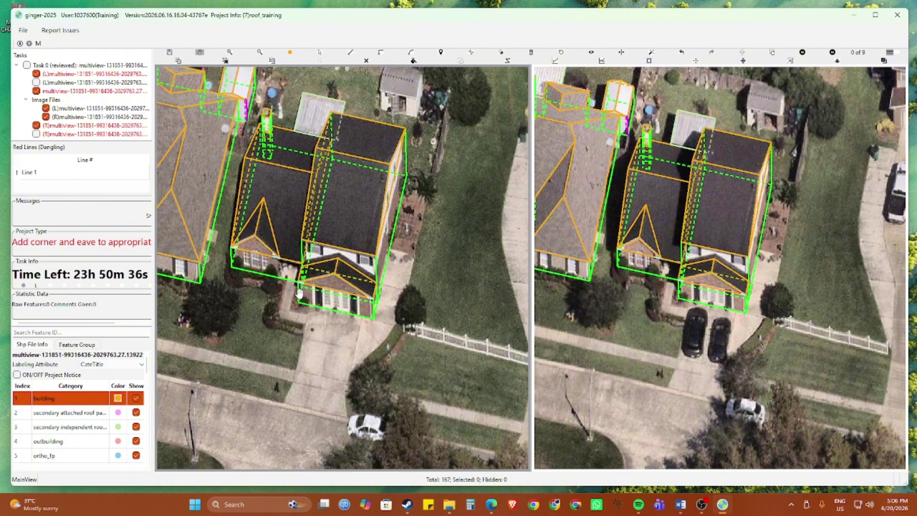
pyautogui.scroll(-1, 298, 293)
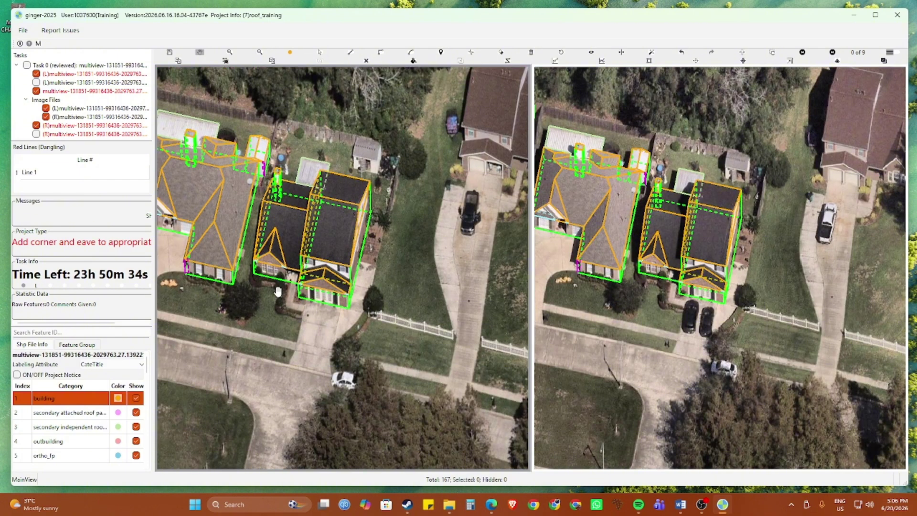
pyautogui.scroll(3, 297, 301)
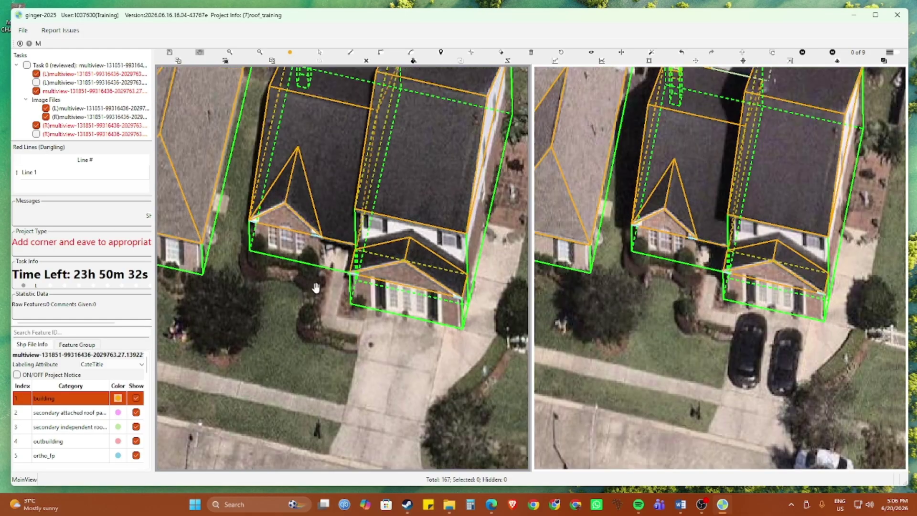
pyautogui.scroll(2, 413, 297)
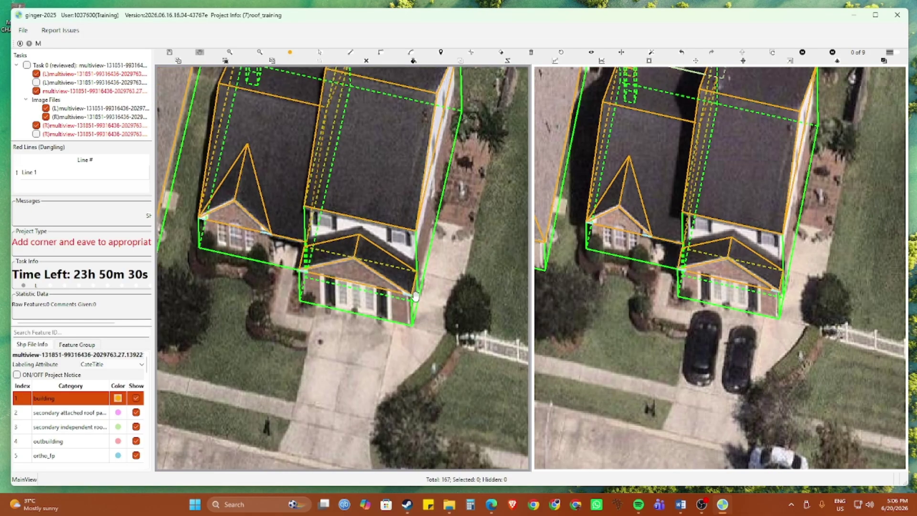
pyautogui.scroll(1, 415, 301)
pyautogui.scroll(2, 416, 304)
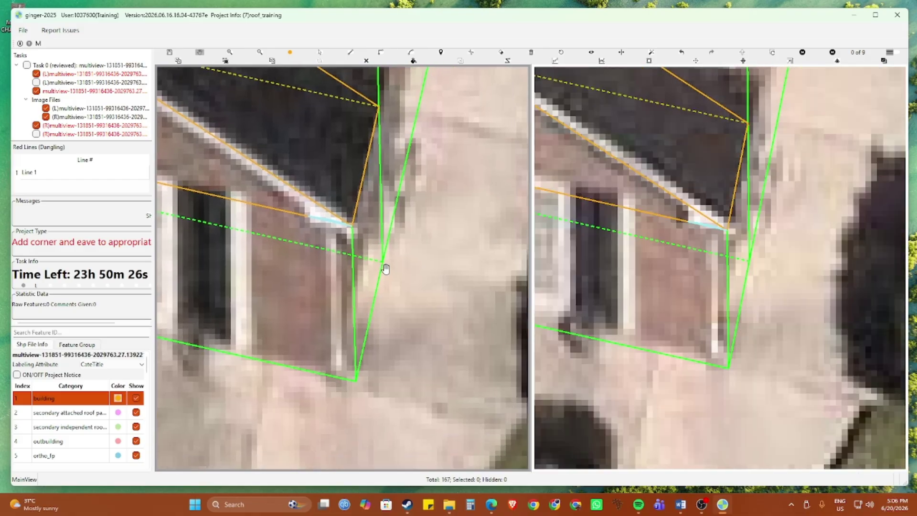
# Step: Draw a helper line down the front brick gable section's outer wall edge, parallel to the corner edge, and shift it slightly up behind the eave
pyautogui.press('e')
pyautogui.click(340, 377)
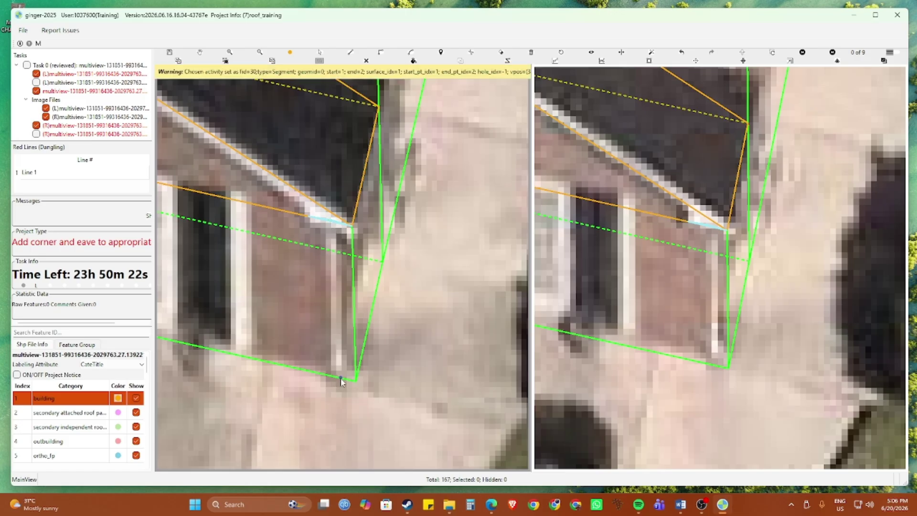
pyautogui.click(337, 226)
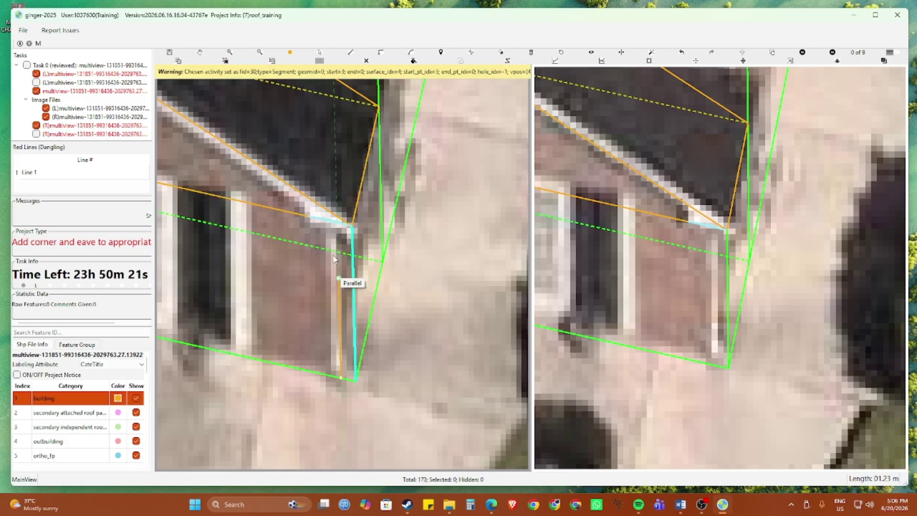
pyautogui.rightClick(337, 225)
pyautogui.moveTo(315, 235)
pyautogui.mouseDown()
pyautogui.moveTo(301, 249)
pyautogui.moveTo(311, 242)
pyautogui.mouseUp()
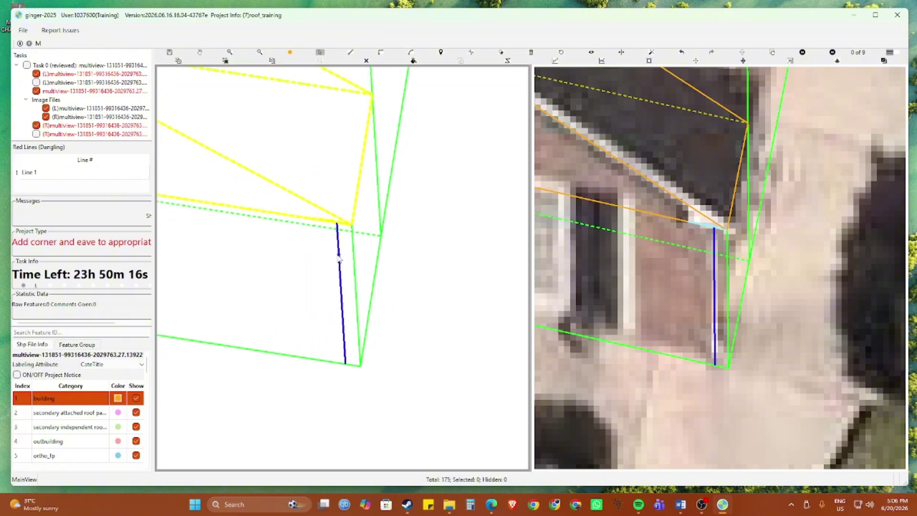
pyautogui.scroll(5, 334, 258)
pyautogui.scroll(-2, 334, 270)
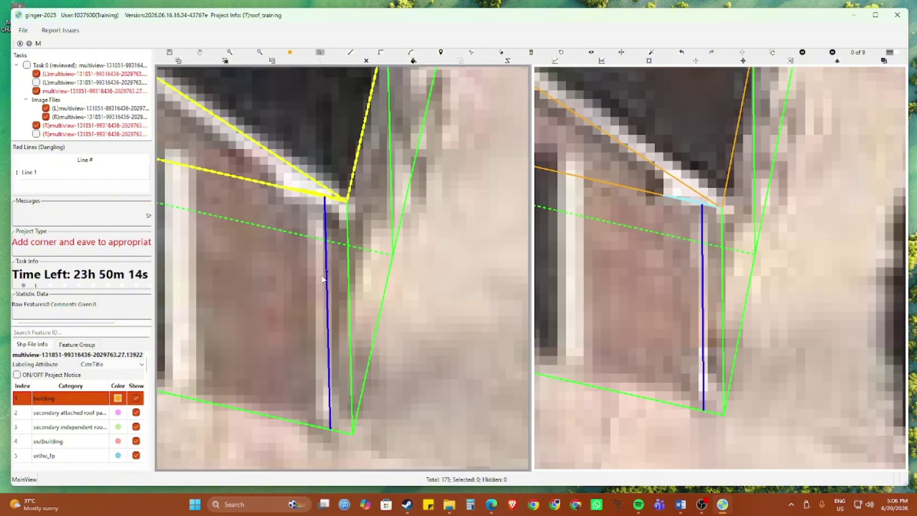
pyautogui.moveTo(327, 266); pyautogui.dragTo(328, 266)
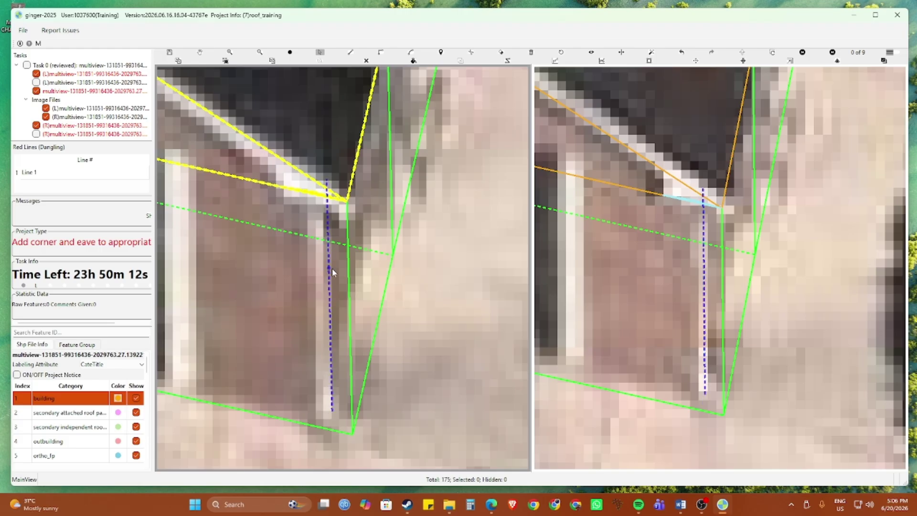
# Step: Draw a corner on the front brick gable section through its eave corner, both helper line ends and the footprint corner, and clear the helper lines
pyautogui.scroll(-2, 331, 268)
pyautogui.press('c')
pyautogui.click(341, 222)
pyautogui.click(335, 218)
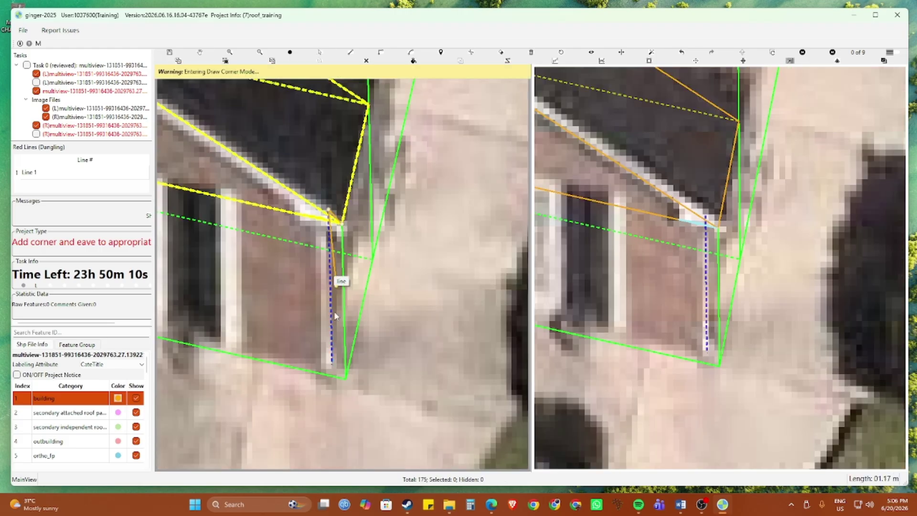
pyautogui.click(343, 374)
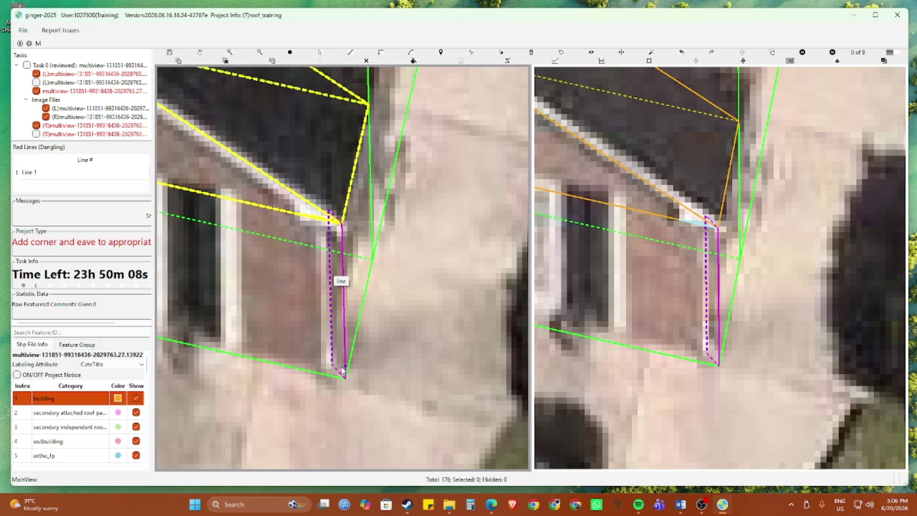
pyautogui.scroll(-6, 342, 370)
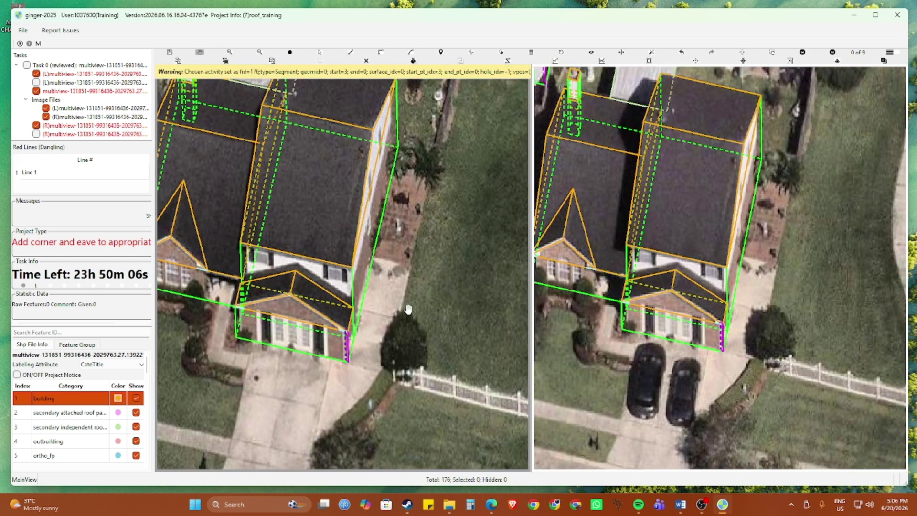
pyautogui.click(365, 60)
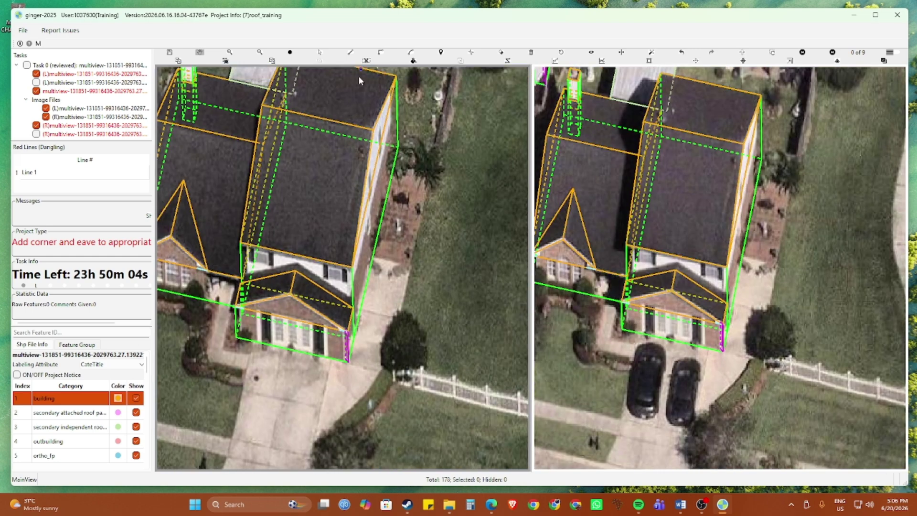
# Step: Draw a helper line down the two-storey section's front wall edge above the lower gabled roof and shift it slightly up behind the eave
pyautogui.scroll(3, 238, 265)
pyautogui.scroll(2, 256, 229)
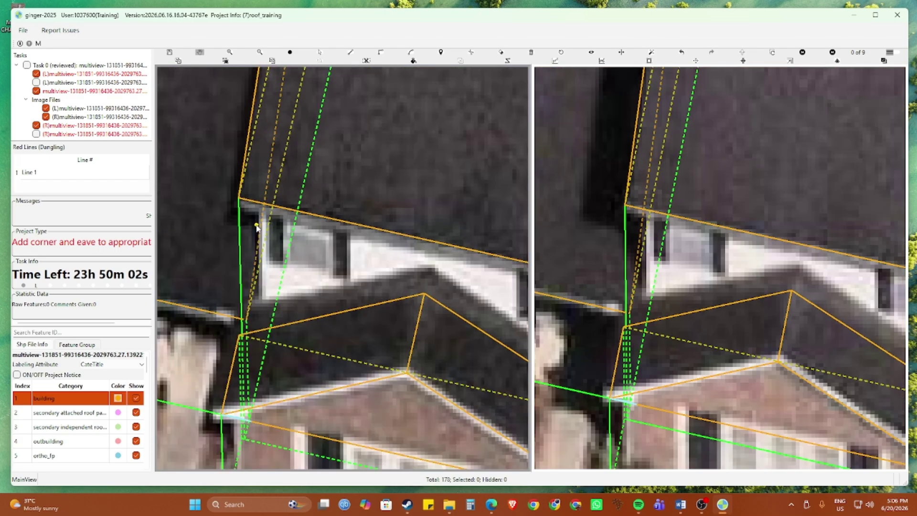
pyautogui.click(256, 202)
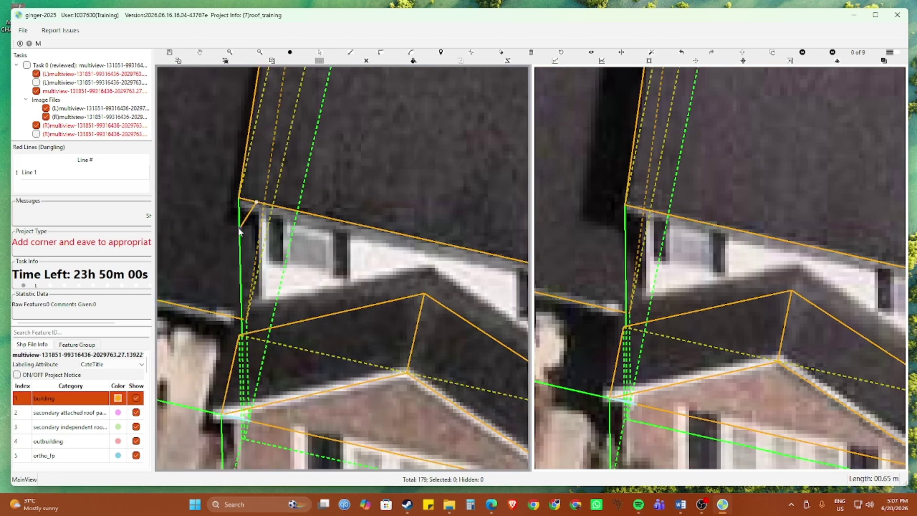
pyautogui.rightClick(240, 231)
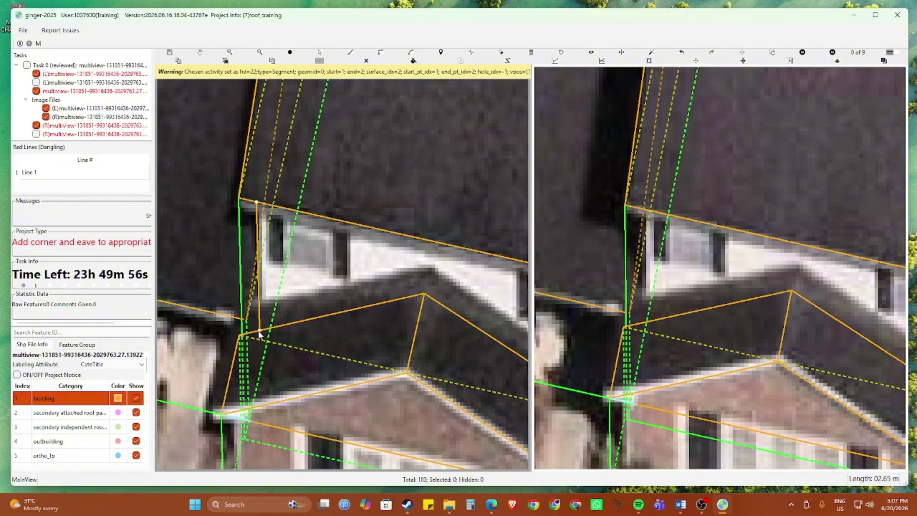
pyautogui.click(258, 315)
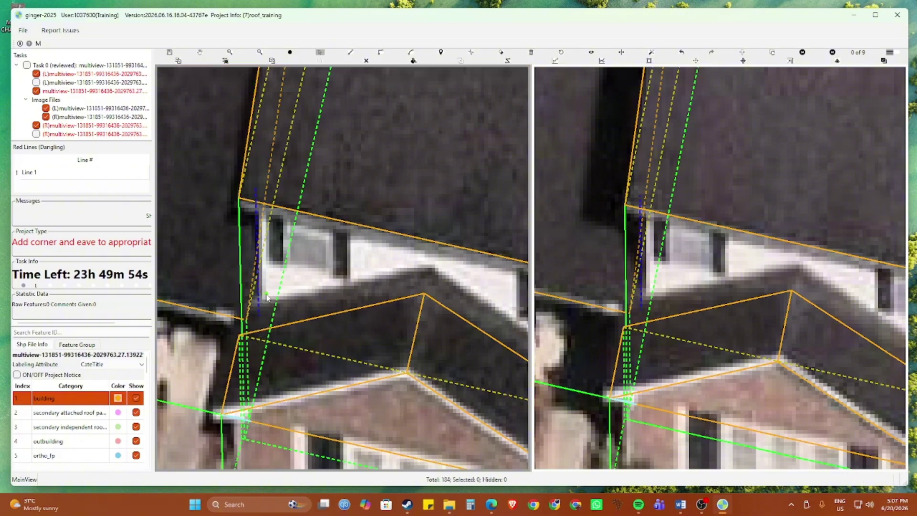
# Step: Draw a corner on the two-storey section's front wall edge through its eave corner and the helper line ends above the lower gabled roof
pyautogui.press('c')
pyautogui.click(239, 199)
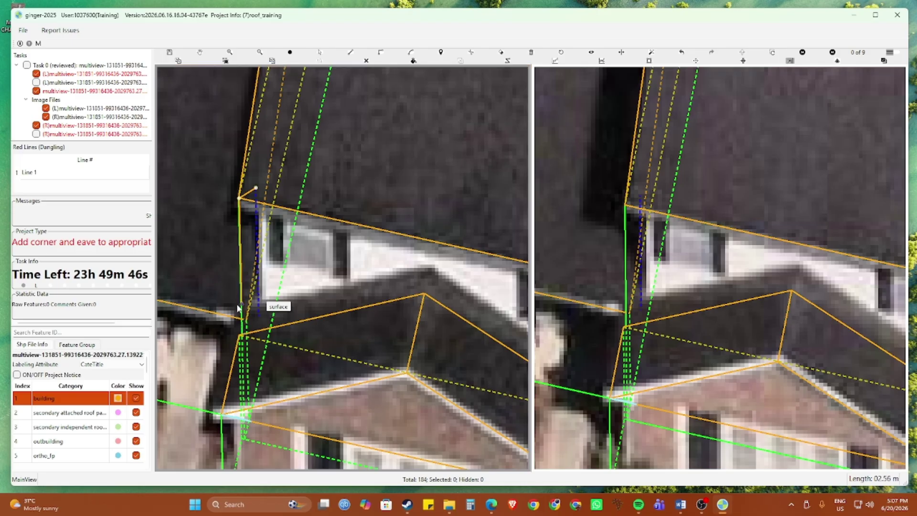
pyautogui.click(239, 308)
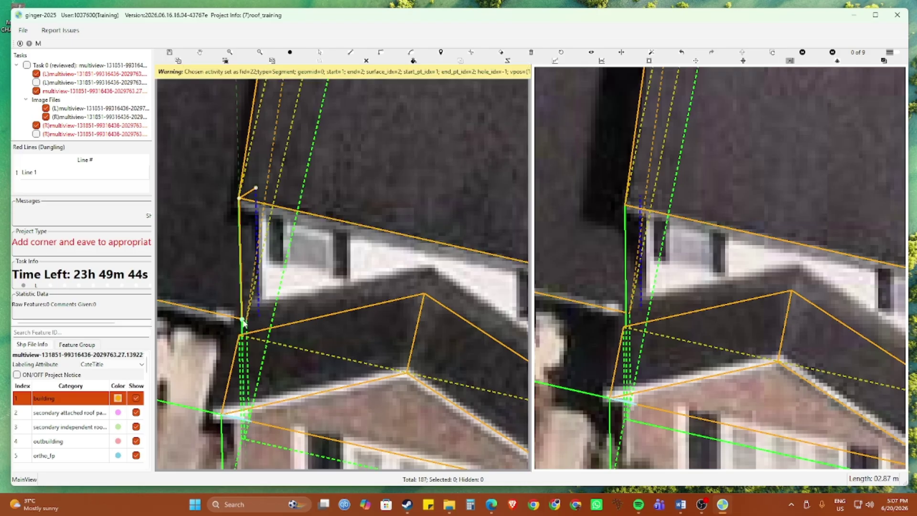
pyautogui.click(254, 316)
pyautogui.scroll(-2, 272, 305)
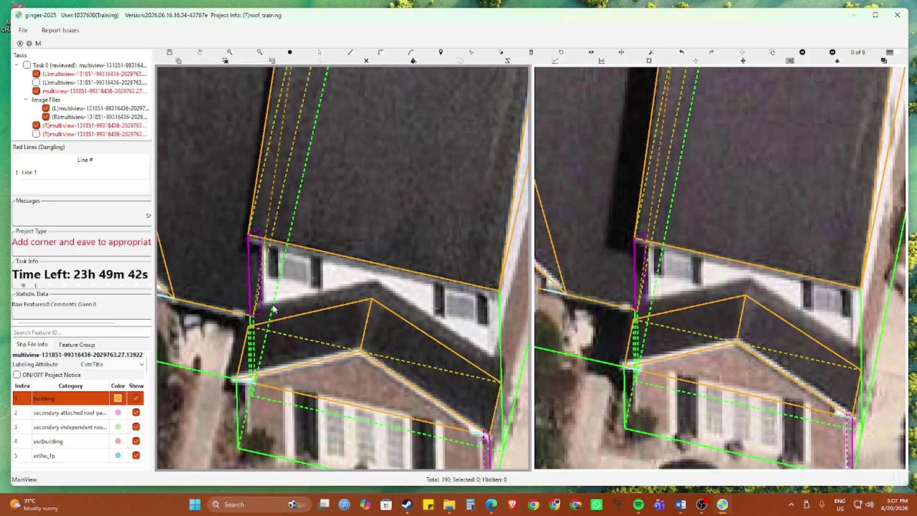
pyautogui.press('Escape')
# Step: Examine the two-storey section's rear and side wall edges across the different aerial views
pyautogui.scroll(-2, 307, 293)
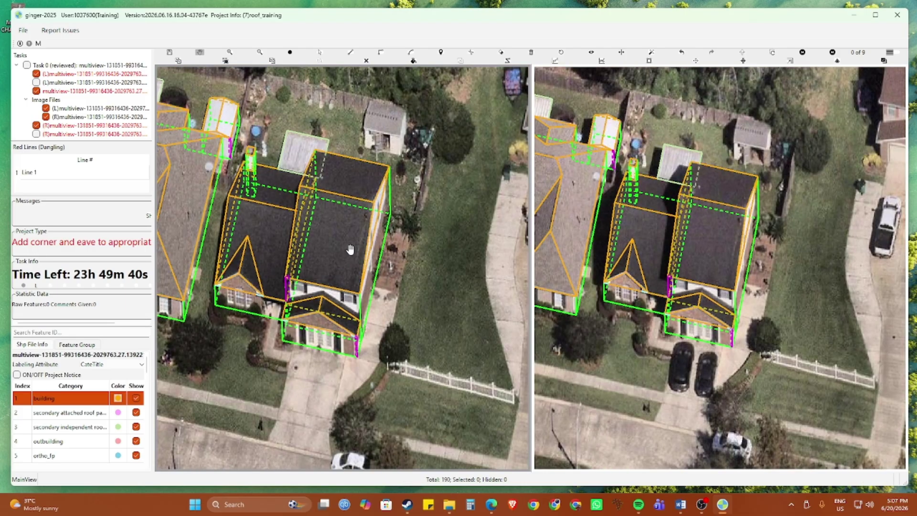
pyautogui.moveTo(354, 222); pyautogui.dragTo(311, 281)
pyautogui.scroll(1, 325, 350)
pyautogui.scroll(-2, 329, 262)
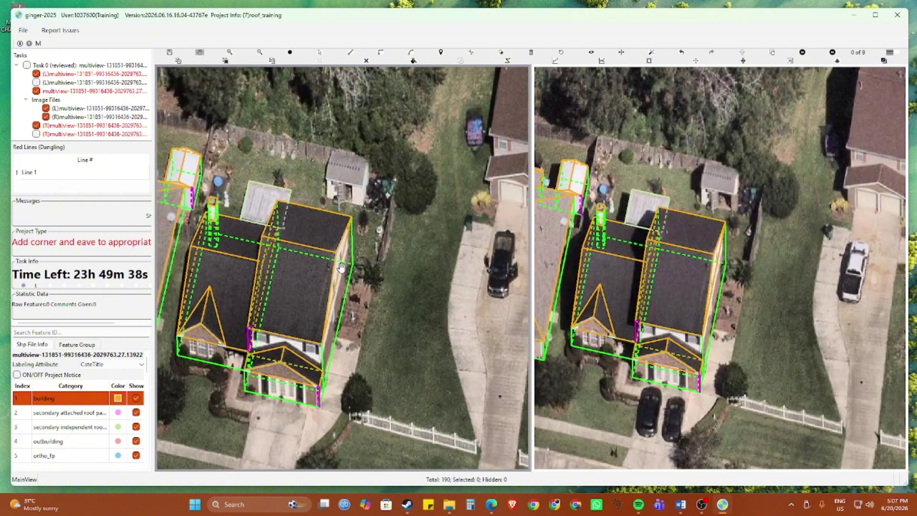
pyautogui.press('Right')
pyautogui.press('Right')
pyautogui.press('Right')
pyautogui.press('Right')
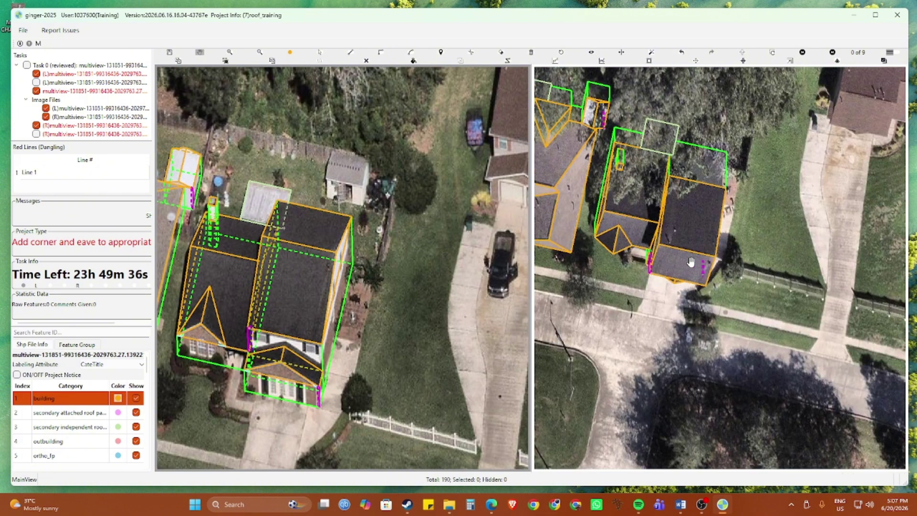
pyautogui.press('pagedown')
pyautogui.press('pagedown')
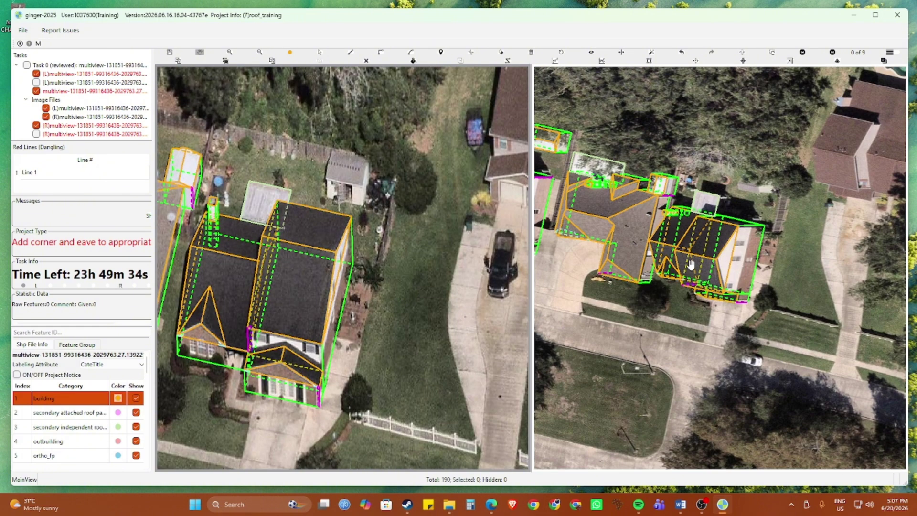
pyautogui.press('pagedown')
pyautogui.scroll(2, 756, 235)
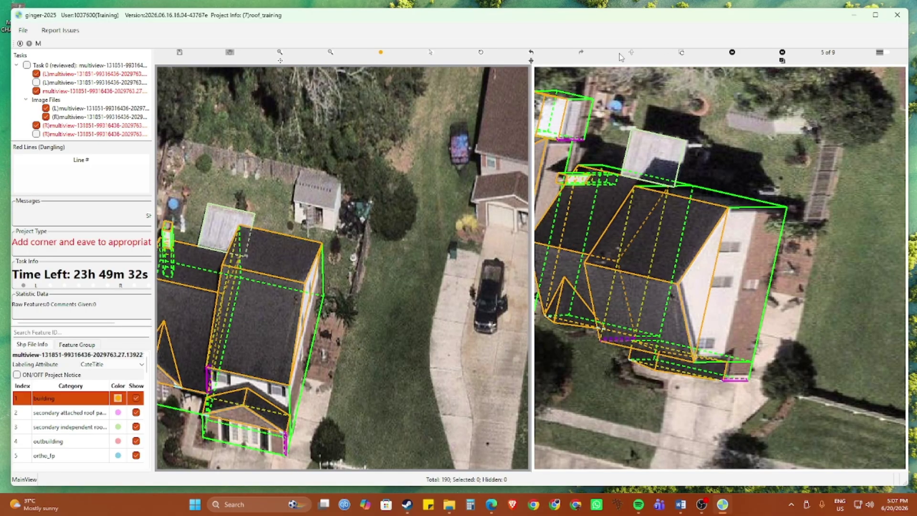
# Step: Draw a helper line along the white side wall's rear edge, parallel to the corner edge, and shift it inward onto the wall edge
pyautogui.click(631, 52)
pyautogui.scroll(3, 448, 311)
pyautogui.moveTo(448, 311); pyautogui.dragTo(213, 260)
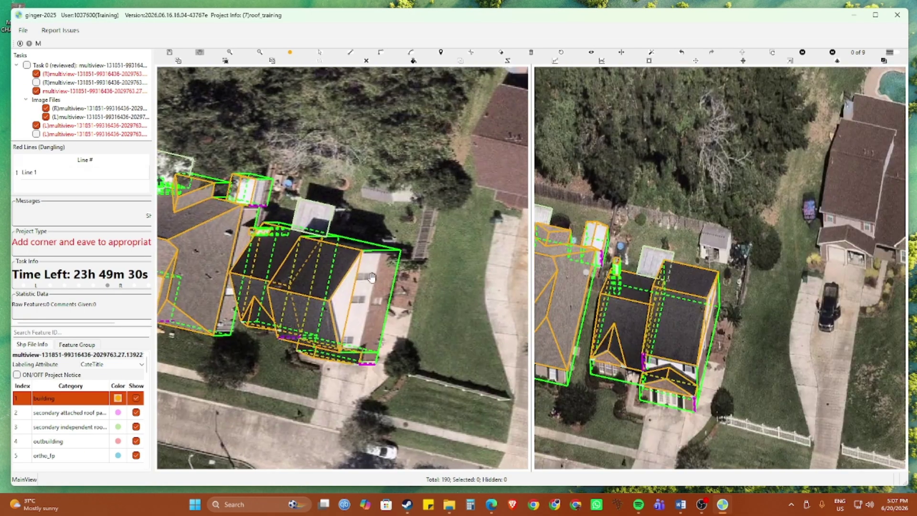
pyautogui.scroll(2, 371, 278)
pyautogui.moveTo(386, 250); pyautogui.dragTo(340, 273)
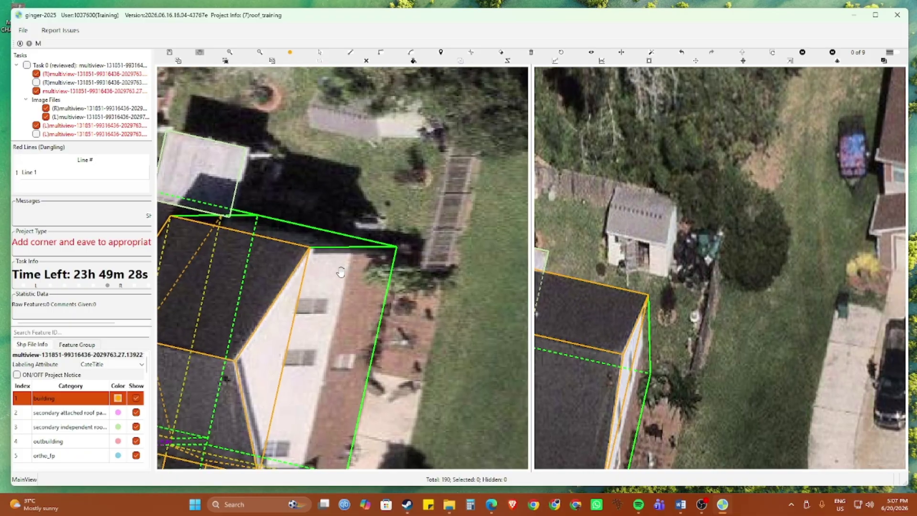
pyautogui.scroll(2, 338, 273)
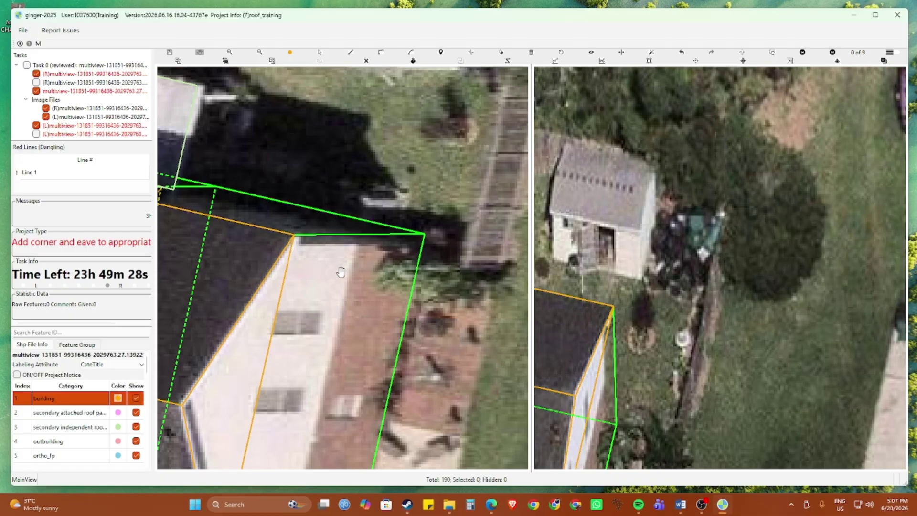
pyautogui.click(293, 245)
pyautogui.click(422, 245)
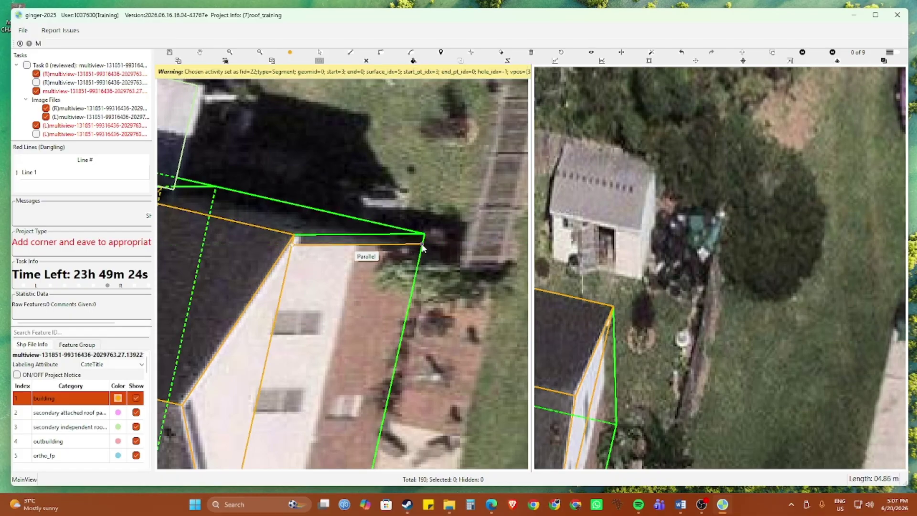
pyautogui.scroll(2, 371, 252)
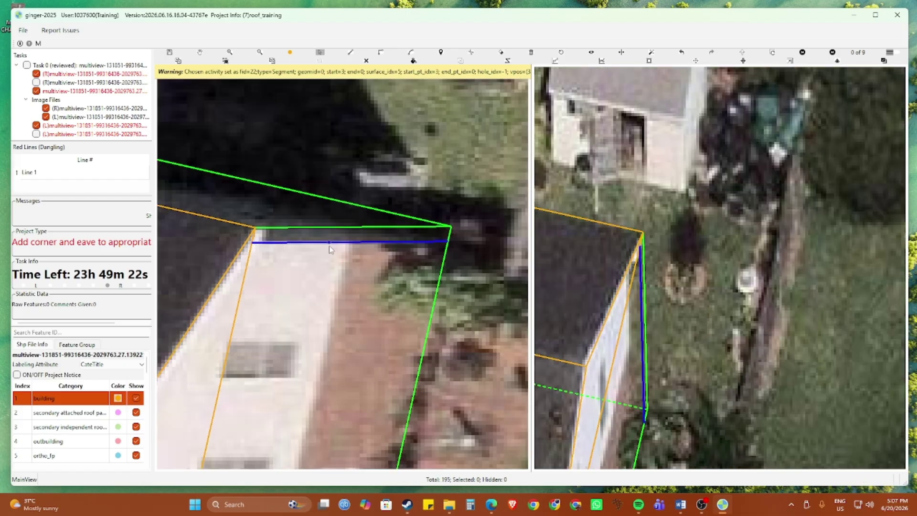
pyautogui.scroll(2, 636, 338)
pyautogui.moveTo(645, 315); pyautogui.dragTo(620, 306)
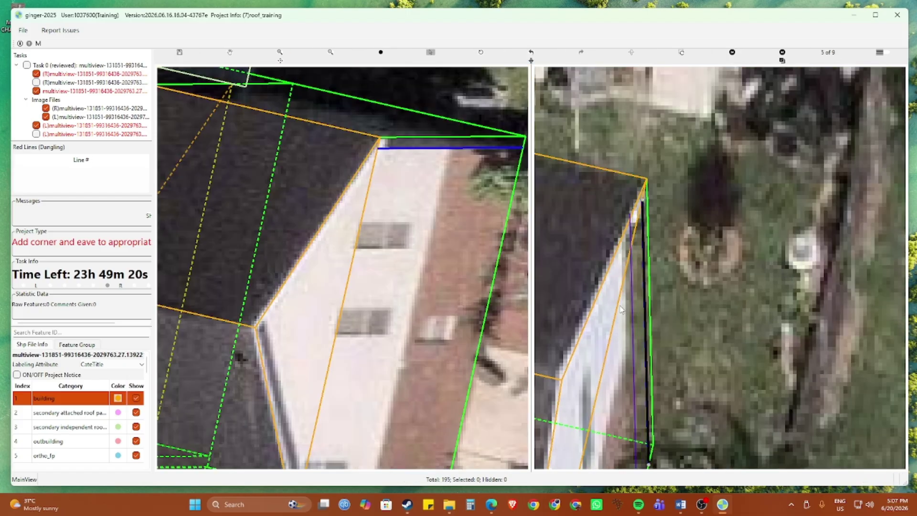
pyautogui.scroll(-2, 614, 305)
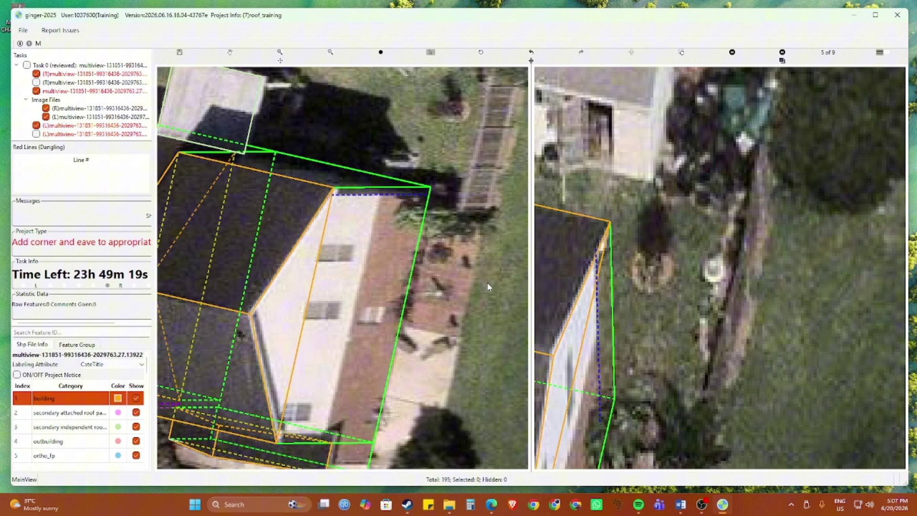
# Step: Draw a corner at the white side wall's rear edge through the footprint corner, both helper line ends and the eave corner
pyautogui.click(381, 248)
pyautogui.scroll(3, 385, 286)
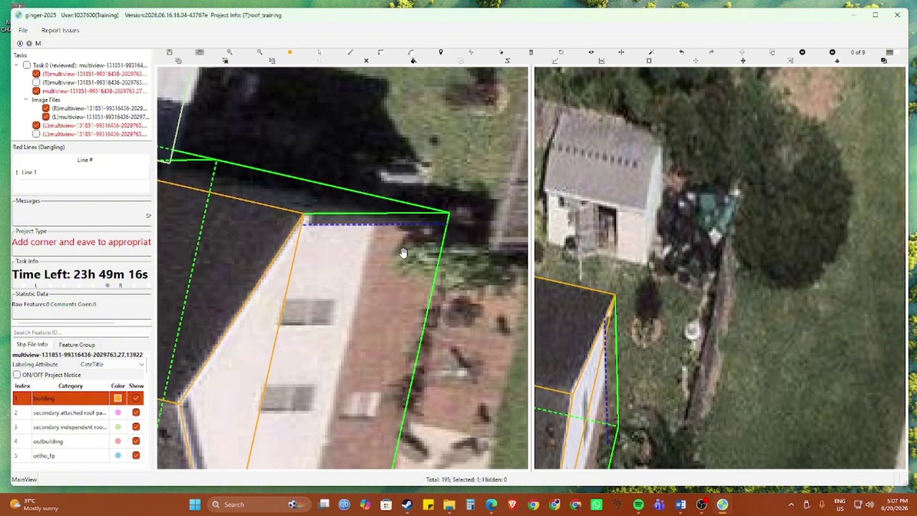
pyautogui.press('c')
pyautogui.click(449, 215)
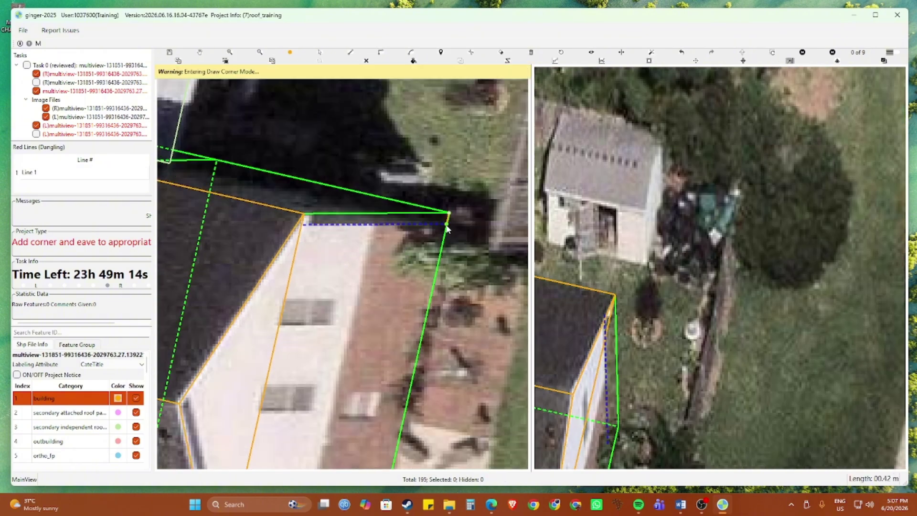
pyautogui.click(303, 224)
pyautogui.click(305, 216)
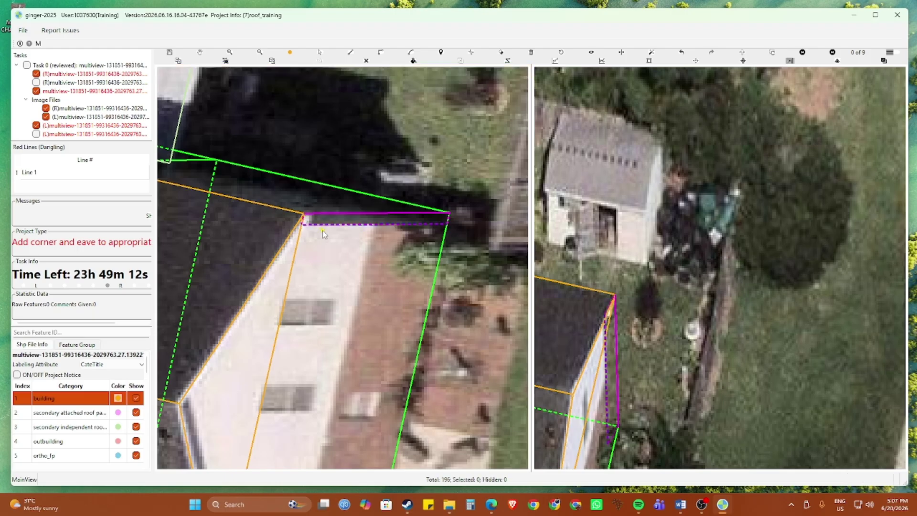
# Step: Review the house's feature list and compare its outlines with the bare imagery around the front facade
pyautogui.scroll(-5, 305, 217)
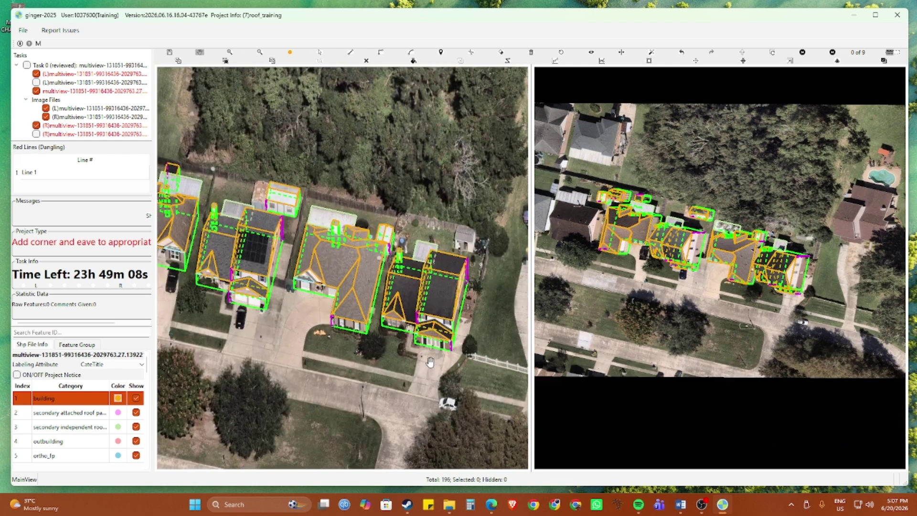
pyautogui.moveTo(450, 370); pyautogui.dragTo(472, 351)
pyautogui.scroll(2, 347, 364)
pyautogui.moveTo(361, 146); pyautogui.dragTo(477, 292)
pyautogui.rightClick(475, 344)
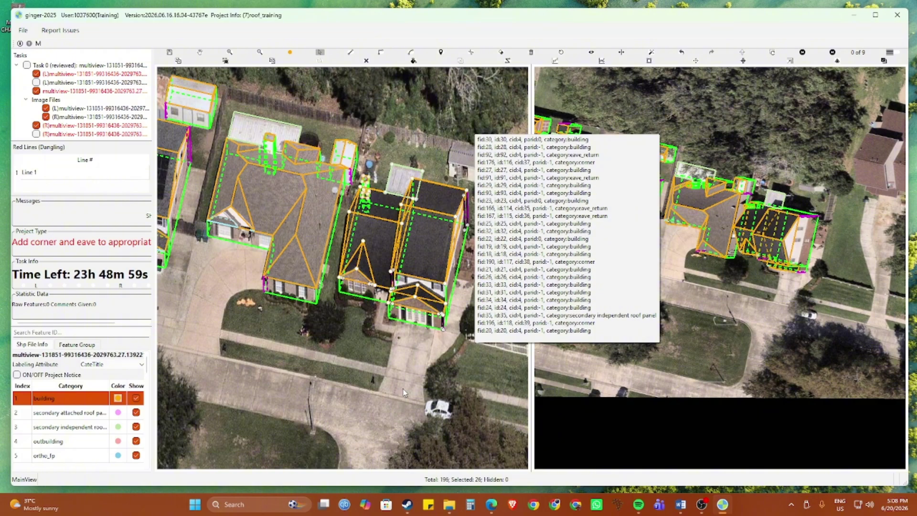
pyautogui.click(393, 369)
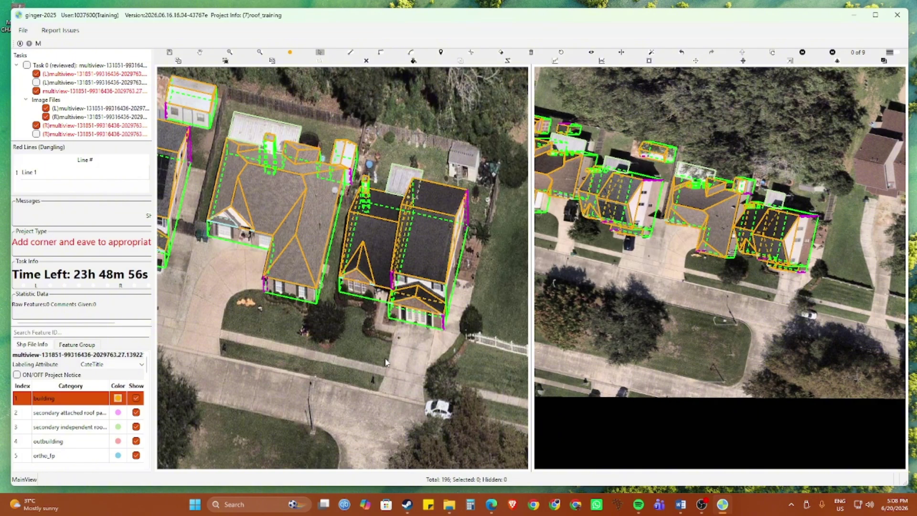
pyautogui.scroll(3, 387, 358)
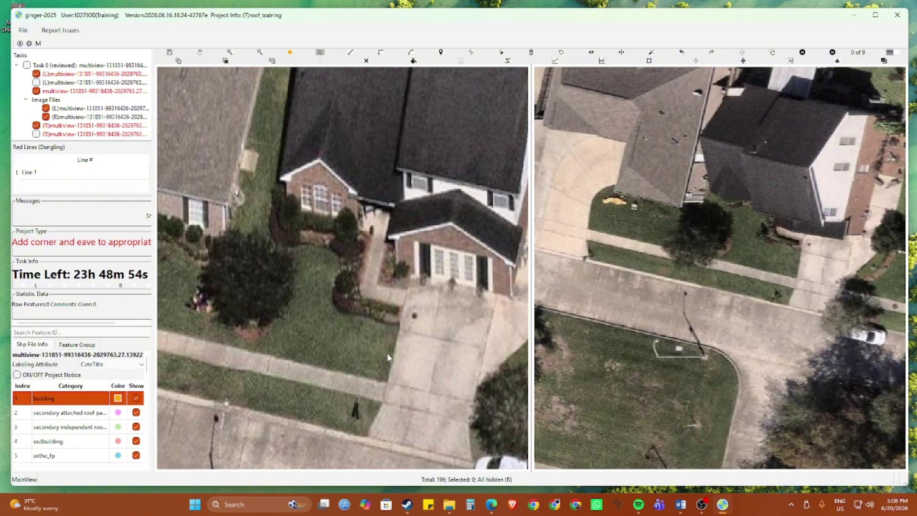
pyautogui.scroll(-3, 387, 356)
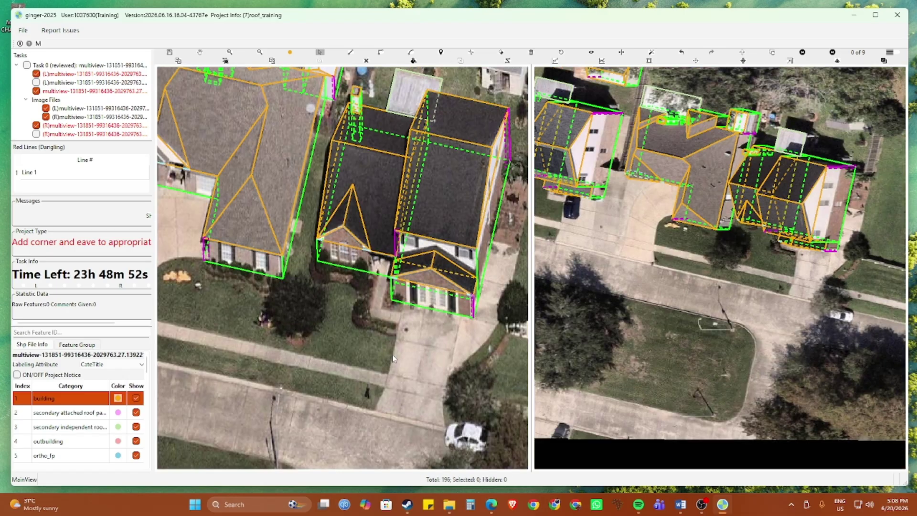
# Step: Draw a helper line up the outer wall edge of the single-storey section's front brick gable, parallel to the corner edge
pyautogui.scroll(5, 329, 229)
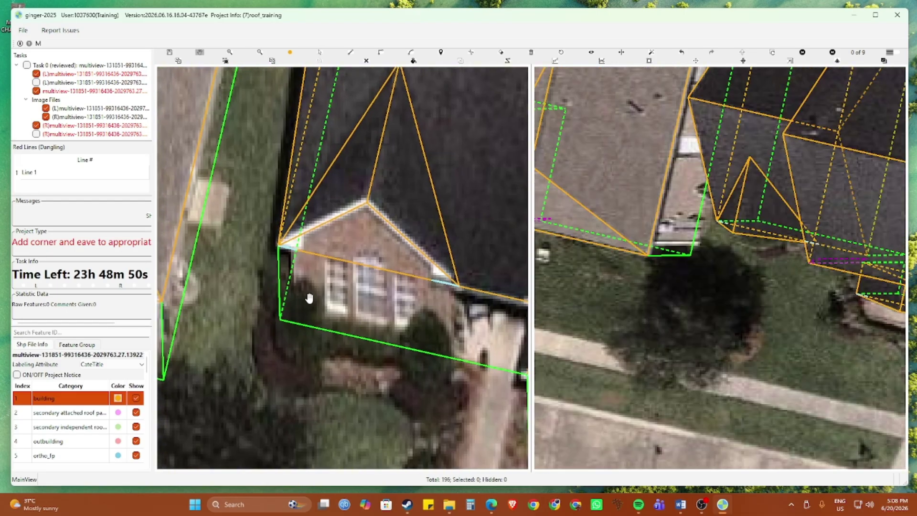
pyautogui.scroll(2, 308, 298)
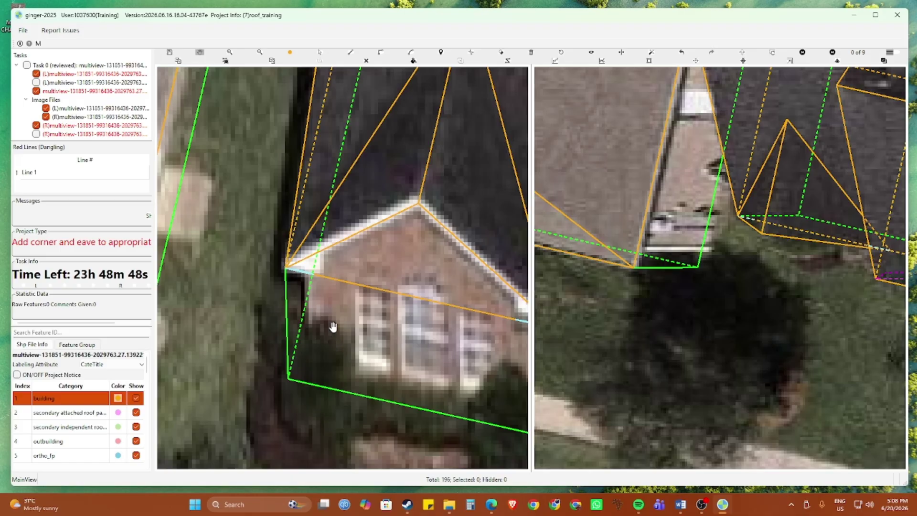
pyautogui.click(306, 382)
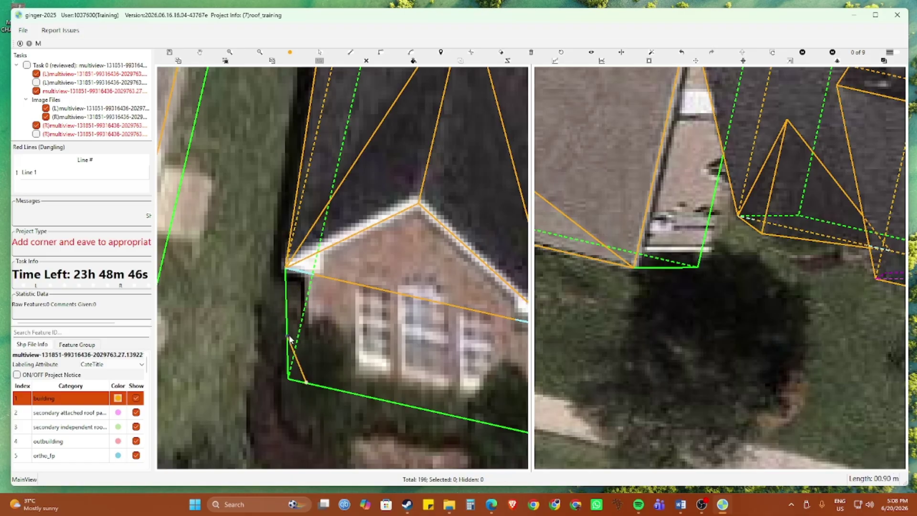
pyautogui.click(304, 272)
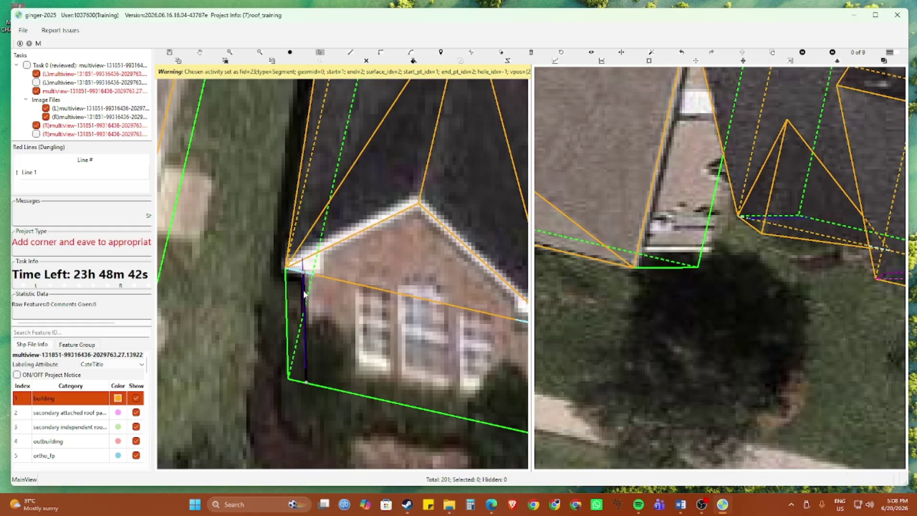
# Step: Draw a corner on the single-storey section's front brick gable through its eave corner and the helper line ends
pyautogui.press('c')
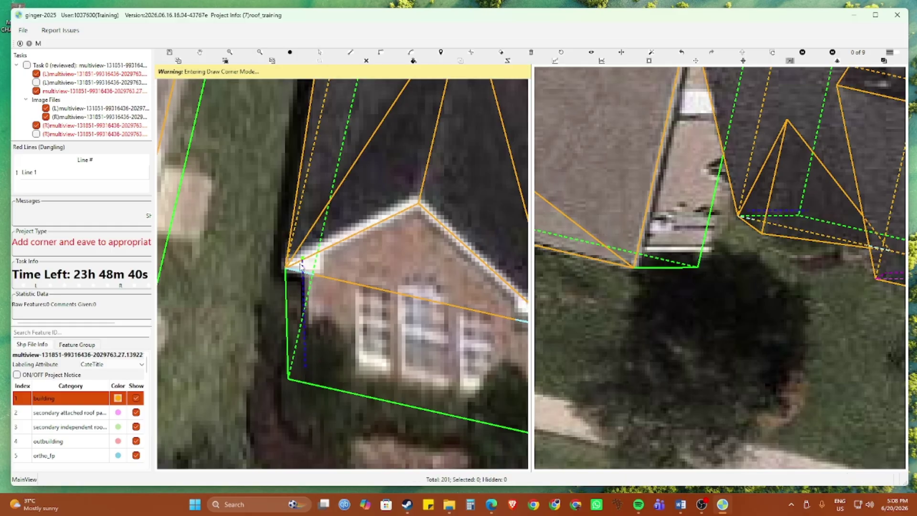
pyautogui.click(286, 268)
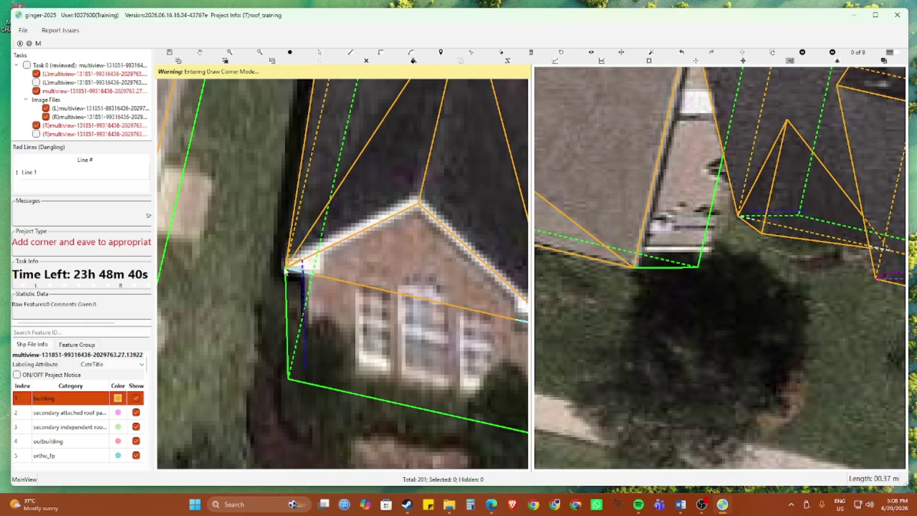
pyautogui.click(302, 367)
pyautogui.scroll(-5, 302, 366)
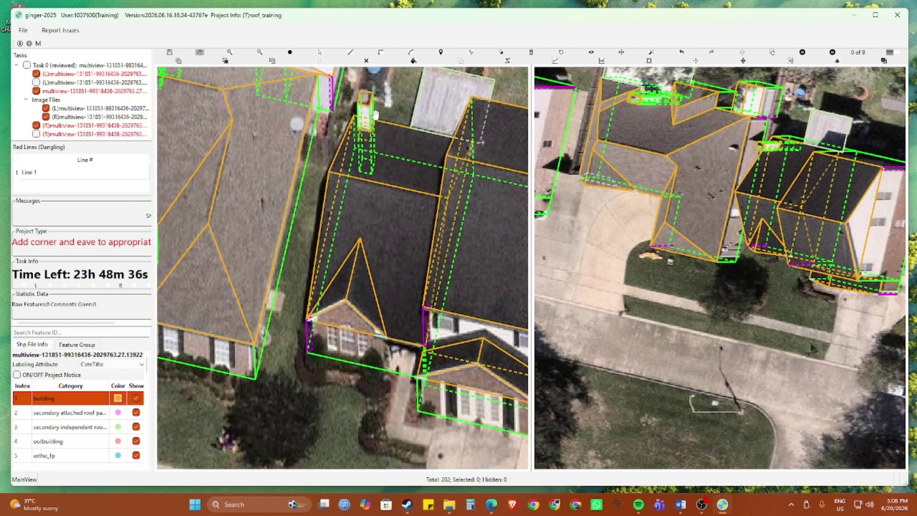
pyautogui.scroll(-4, 321, 245)
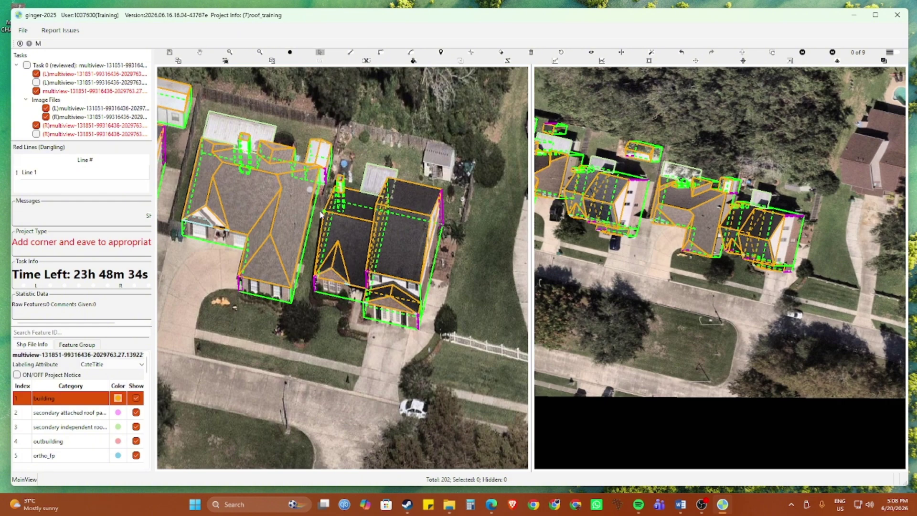
# Step: Group the dark-roofed house's roof, corner and eave-return features under one shared group ID
pyautogui.moveTo(321, 207); pyautogui.dragTo(419, 329)
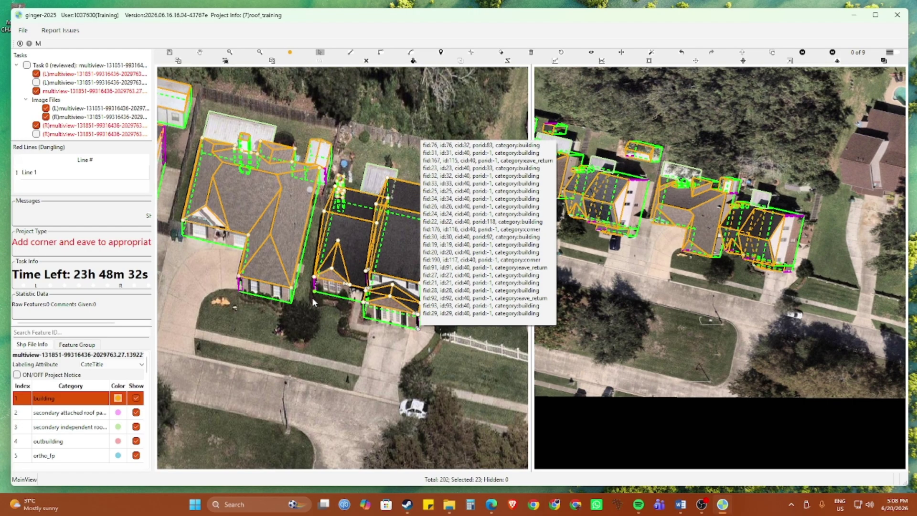
pyautogui.press('Escape')
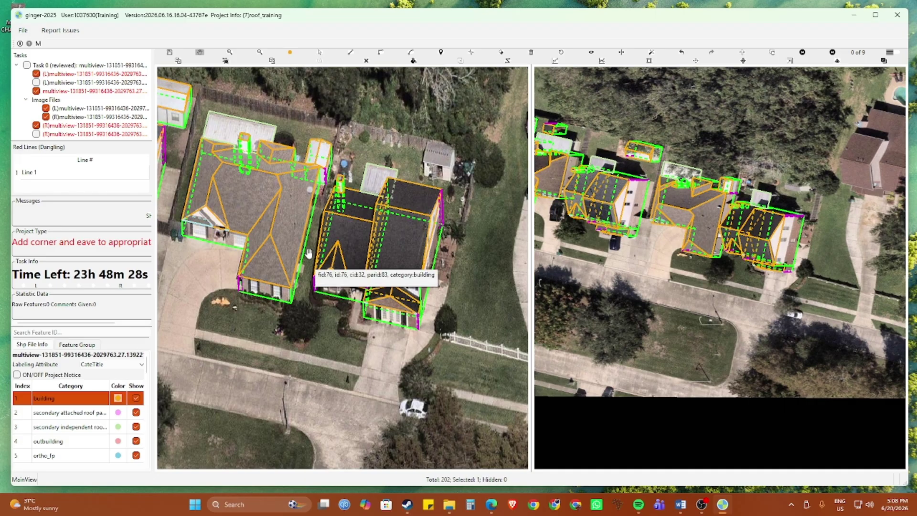
pyautogui.moveTo(310, 251); pyautogui.dragTo(432, 315)
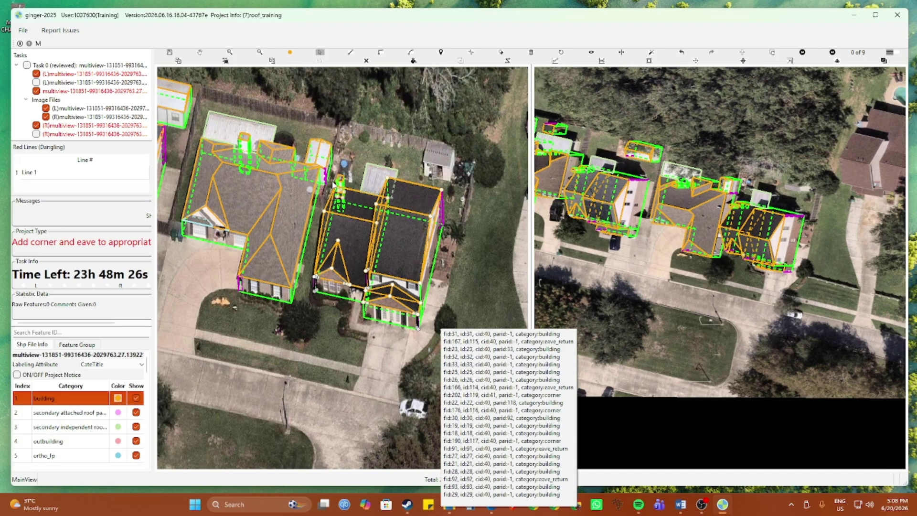
pyautogui.scroll(2, 326, 212)
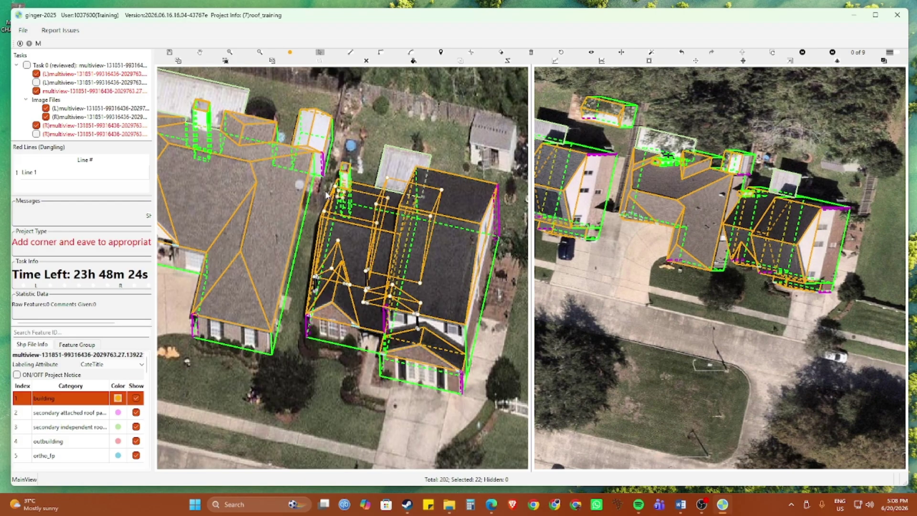
pyautogui.moveTo(322, 189); pyautogui.dragTo(520, 319)
pyautogui.click(381, 145)
pyautogui.scroll(-3, 400, 279)
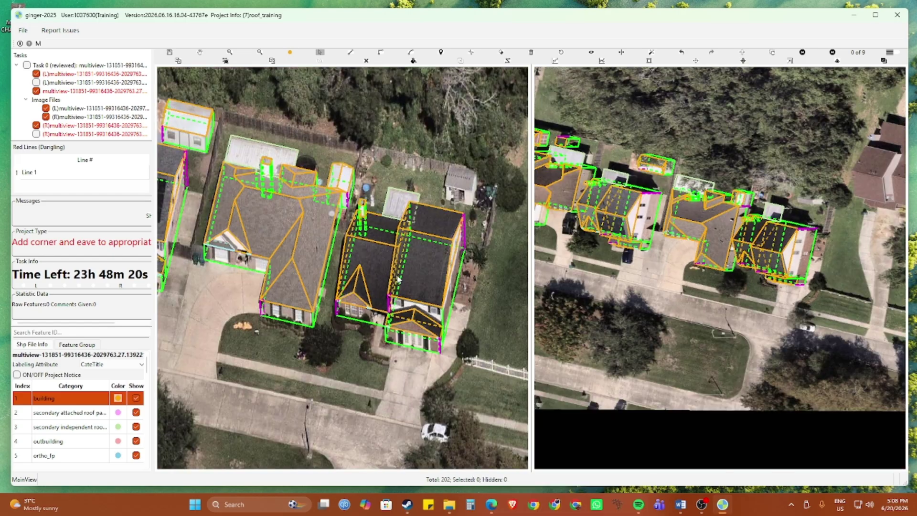
# Step: Run the topology check, dismiss the warning and go to the first SAME_GROUP_DIFF_CID comment
pyautogui.hotkey('ctrl', 's')
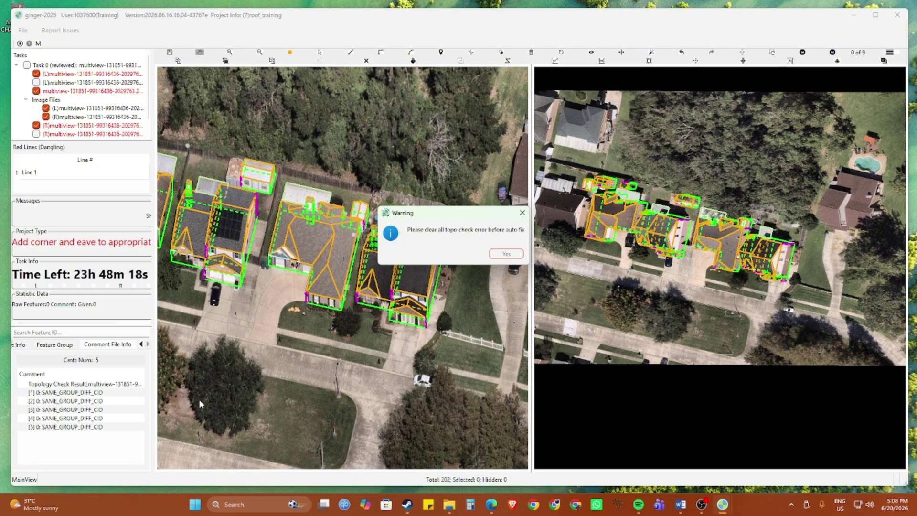
pyautogui.press('Return')
pyautogui.doubleClick(133, 392)
pyautogui.scroll(-2, 323, 365)
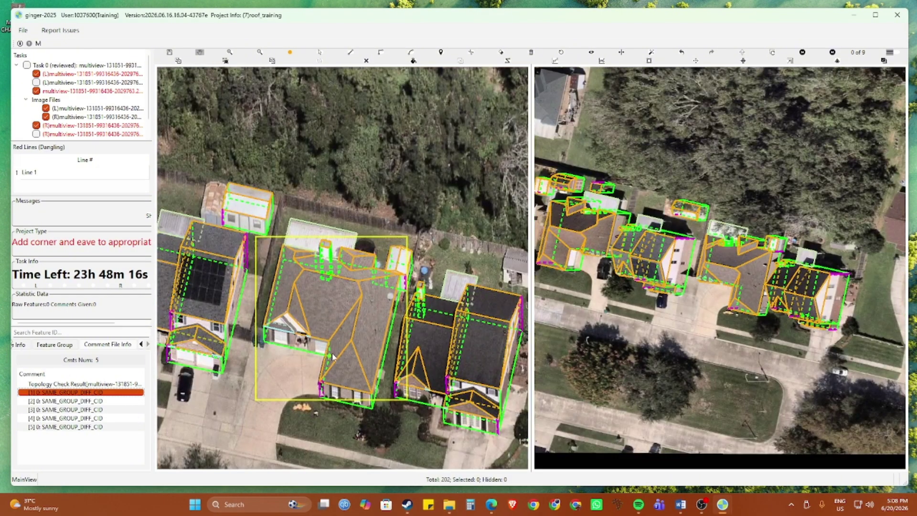
pyautogui.scroll(1, 332, 348)
pyautogui.scroll(-2, 332, 348)
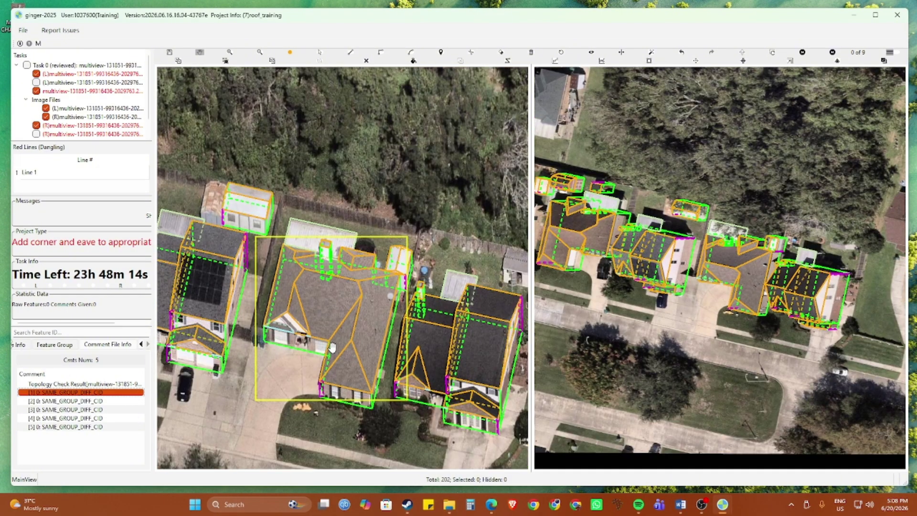
# Step: Select the features of the flagged grey-roofed house to review their group IDs and categories, then clear the selection
pyautogui.moveTo(280, 222); pyautogui.dragTo(379, 414)
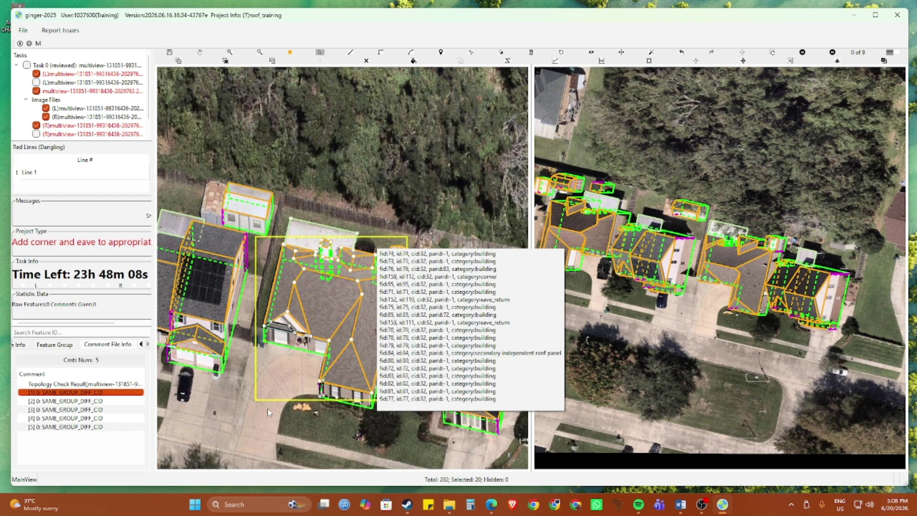
pyautogui.press('Escape')
pyautogui.press('Escape')
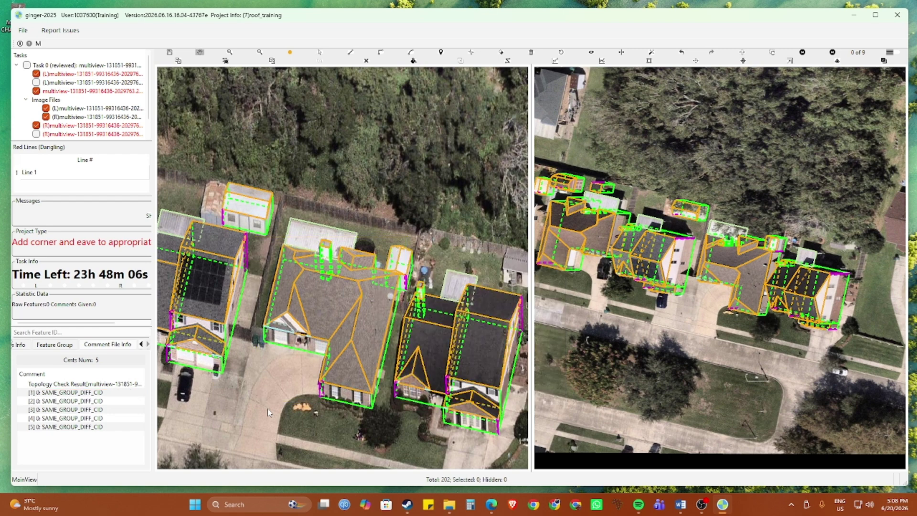
# Step: Return to the first topology comment and inspect the white annex roof features at the grey-roofed house's rear corner
pyautogui.click(93, 393)
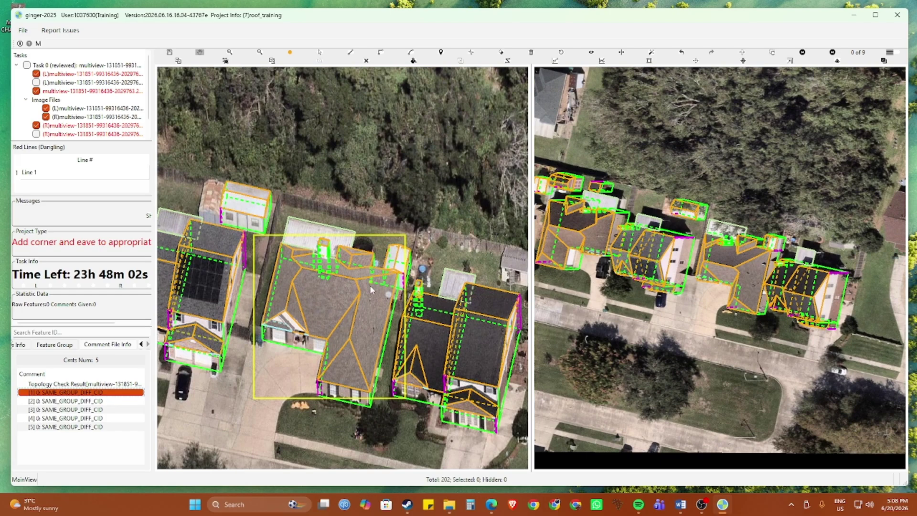
pyautogui.scroll(3, 403, 258)
pyautogui.press('s')
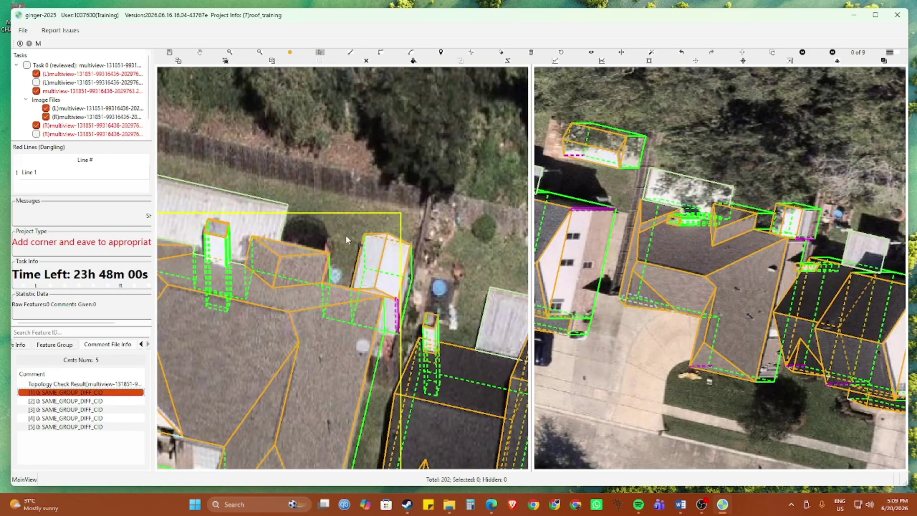
pyautogui.click(359, 230)
pyautogui.scroll(2, 410, 309)
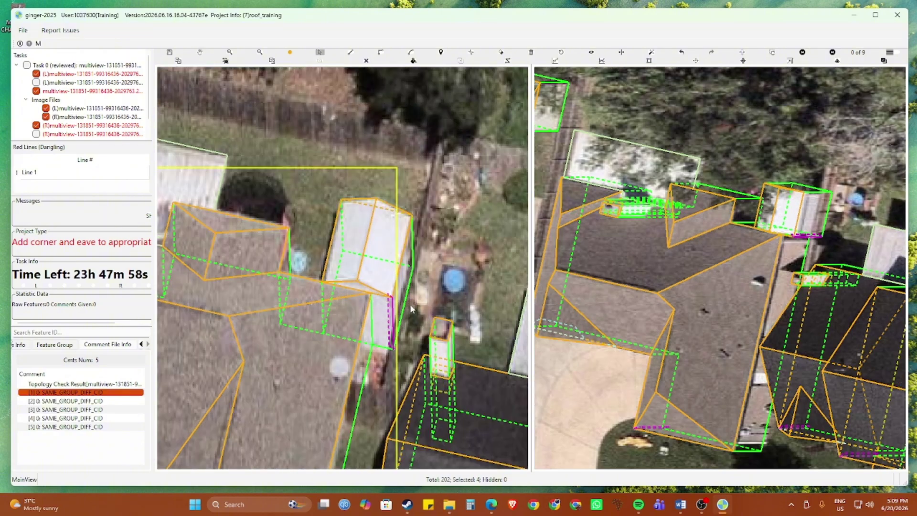
pyautogui.moveTo(411, 315); pyautogui.dragTo(380, 195)
pyautogui.scroll(-2, 367, 331)
pyautogui.scroll(-3, 367, 333)
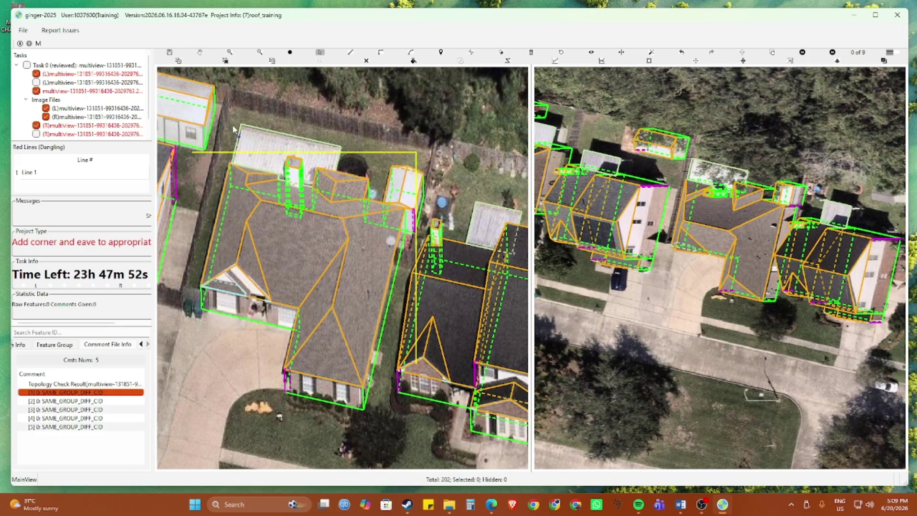
# Step: Try to regroup all features of the grey-roofed house under one new group ID
pyautogui.moveTo(225, 115); pyautogui.dragTo(368, 426)
pyautogui.moveTo(195, 225); pyautogui.dragTo(266, 348)
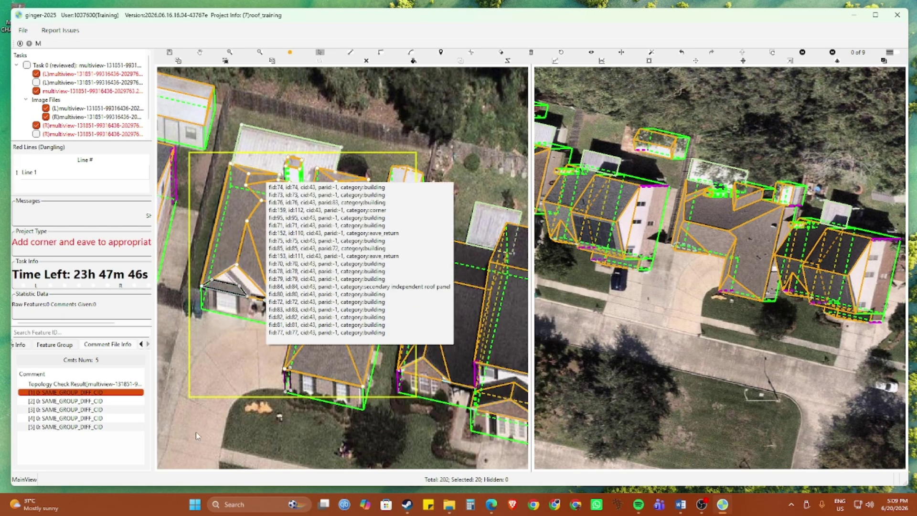
pyautogui.press('Escape')
pyautogui.hotkey('alt', 'space')
pyautogui.press('Escape')
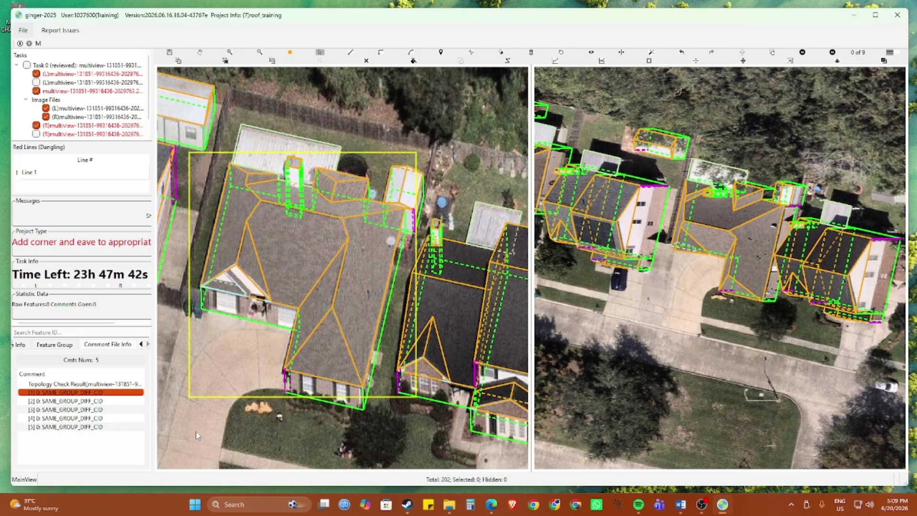
# Step: Rerun the topology check, dismiss the warning and step through the comments to the second SAME_GROUP_DIFF_CID entry
pyautogui.scroll(-2, 279, 437)
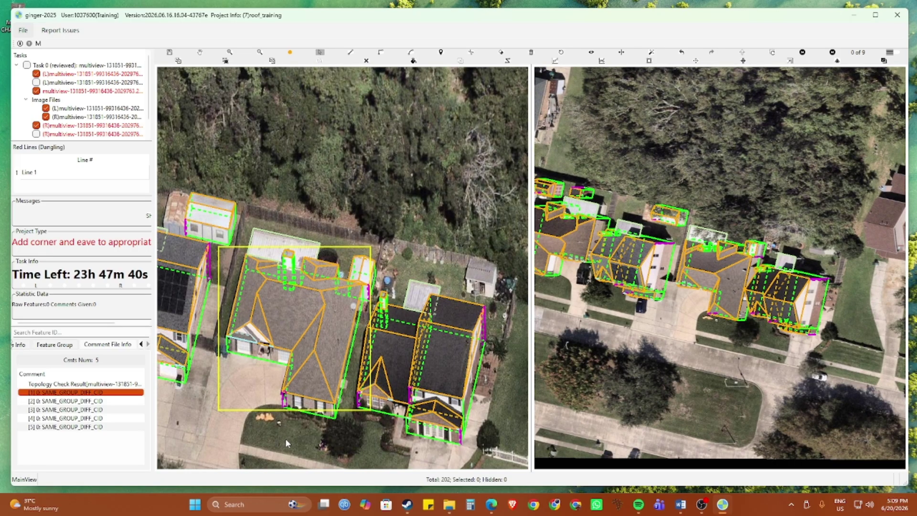
pyautogui.press('f')
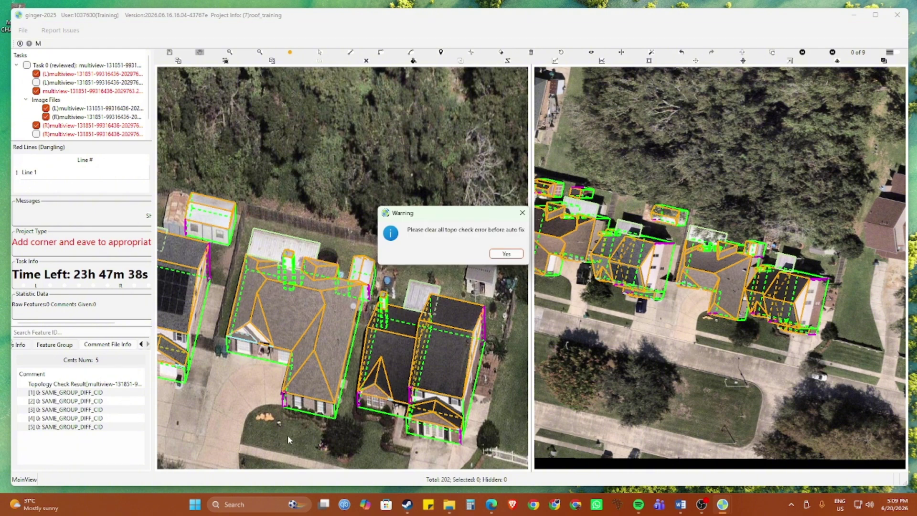
pyautogui.press('Return')
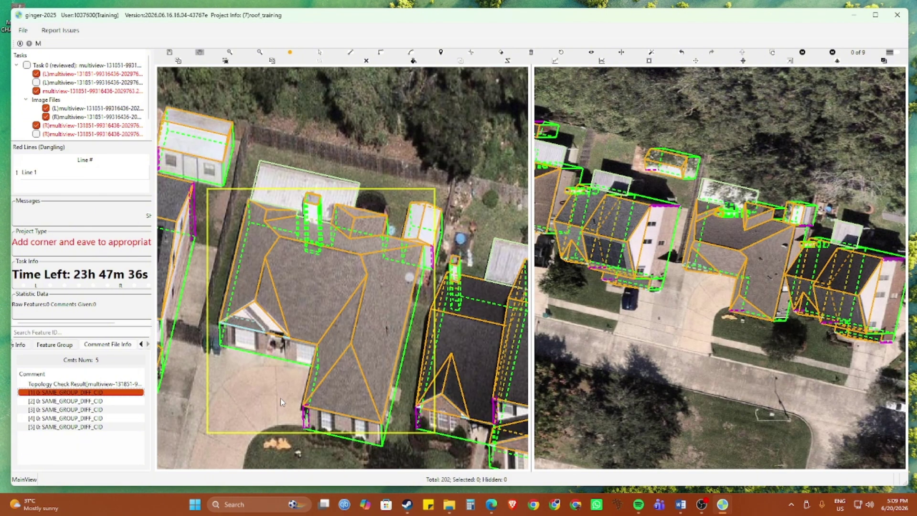
pyautogui.press('Down')
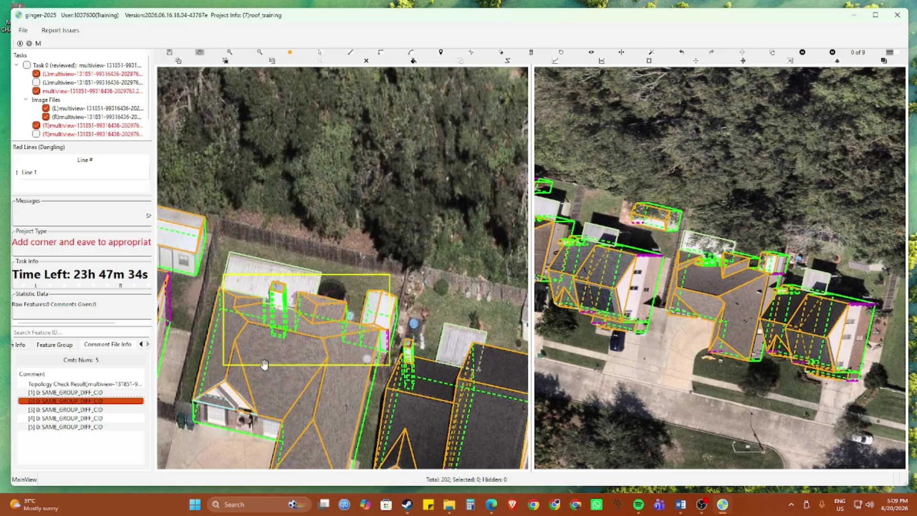
# Step: Try again to put the grey-roofed house's roof, corner and eave-return features into one group
pyautogui.scroll(-3, 222, 363)
pyautogui.moveTo(222, 362); pyautogui.dragTo(223, 296)
pyautogui.scroll(1, 222, 297)
pyautogui.press('Escape')
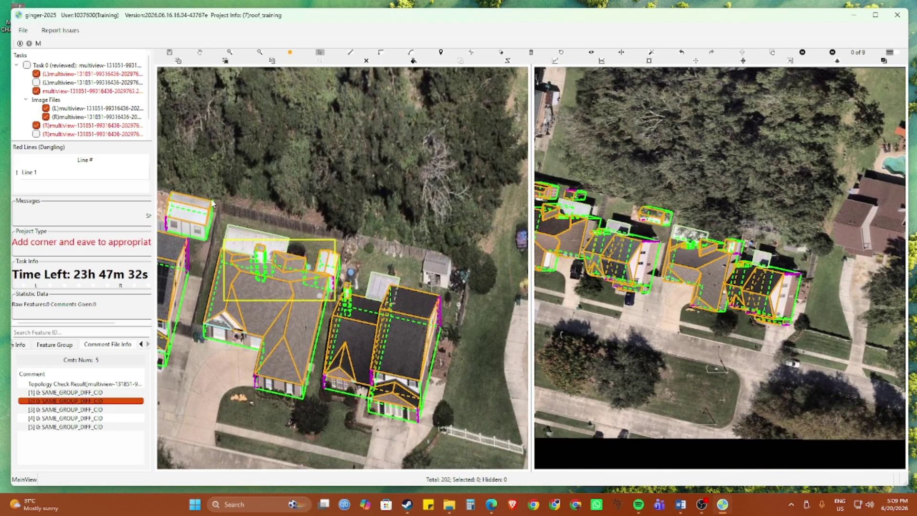
pyautogui.moveTo(222, 203); pyautogui.dragTo(309, 405)
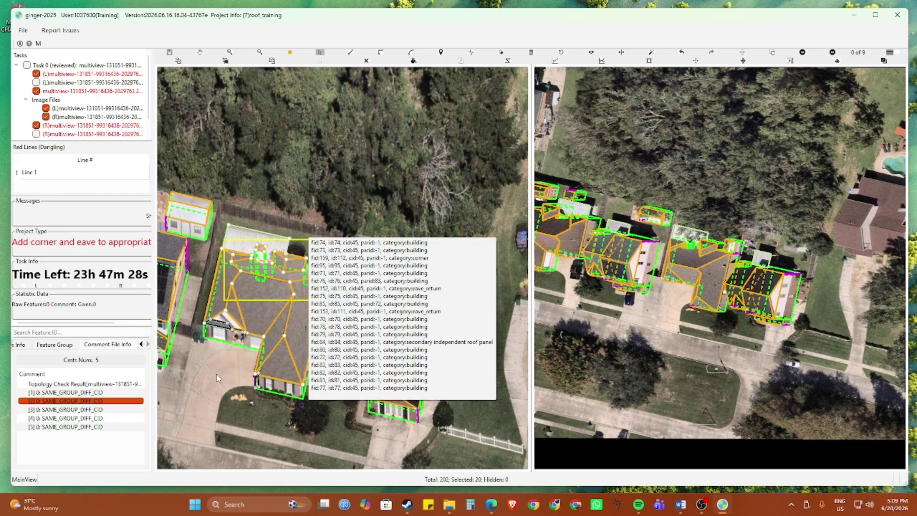
pyautogui.click(194, 447)
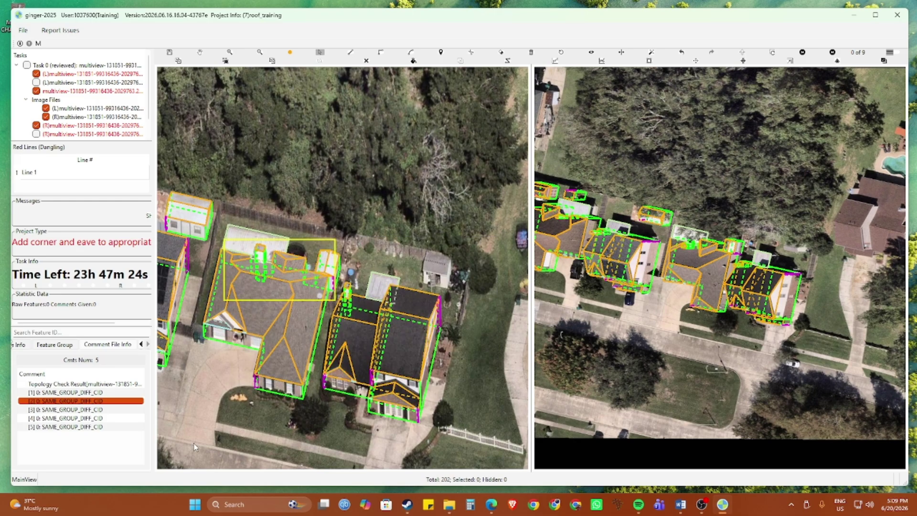
# Step: Rerun the topology check and examine the area flagged by the first SAME_GROUP_DIFF_CID comment
pyautogui.hotkey('ctrl', 's')
pyautogui.press('Return')
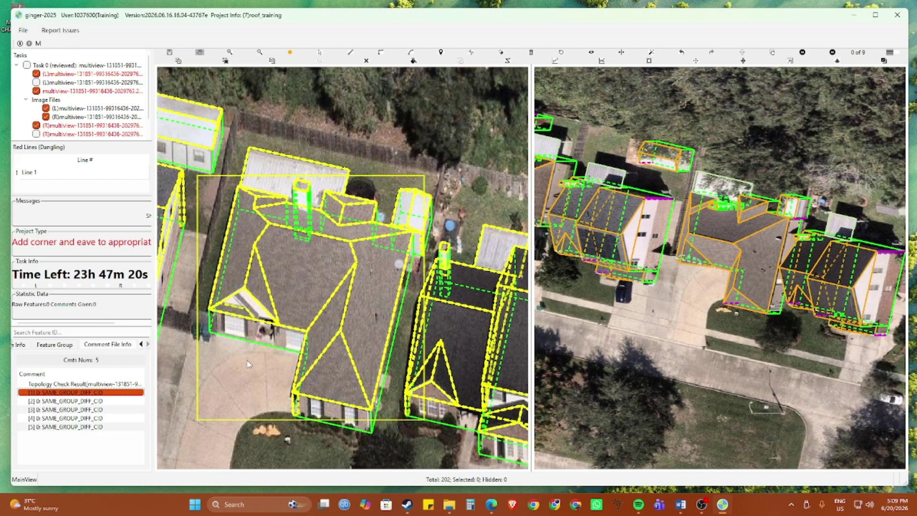
pyautogui.scroll(-2, 296, 317)
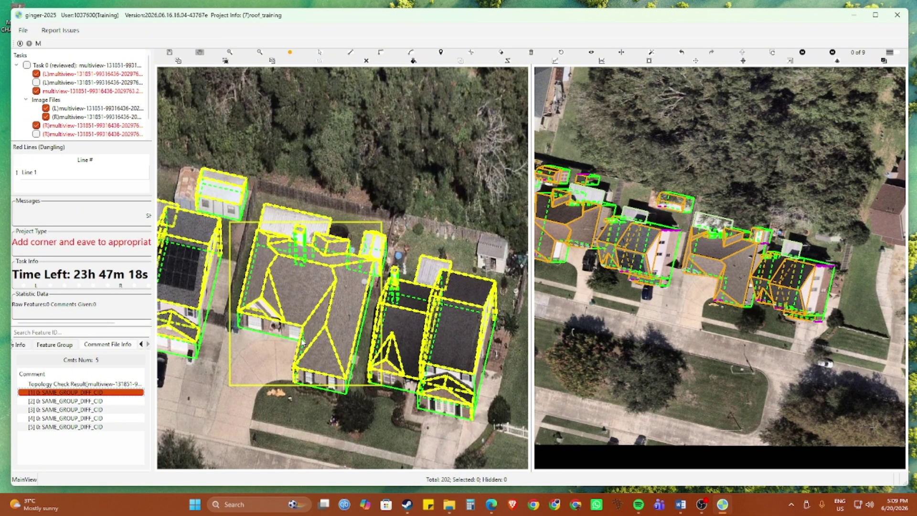
pyautogui.scroll(2, 252, 266)
# Step: Try to regroup the flagged grey-roofed house's features once more, including its secondary independent roof panel
pyautogui.press('Escape')
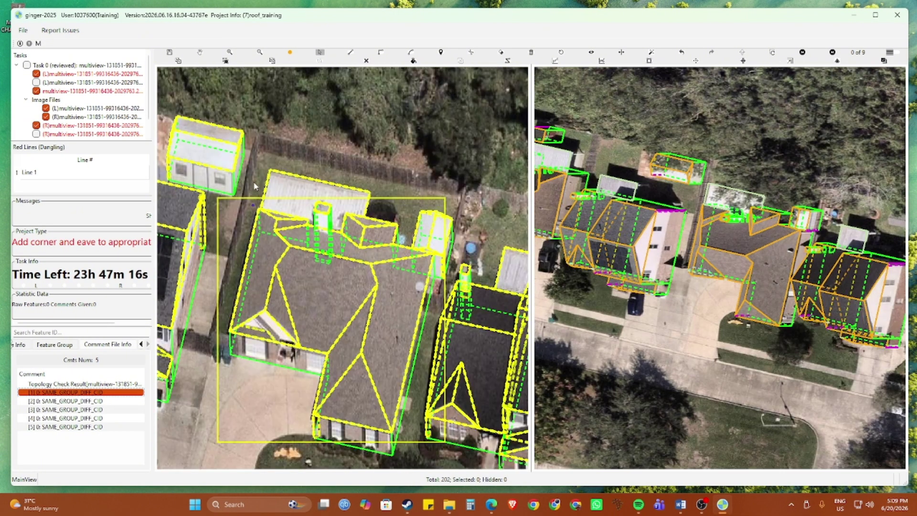
pyautogui.moveTo(253, 181); pyautogui.dragTo(406, 466)
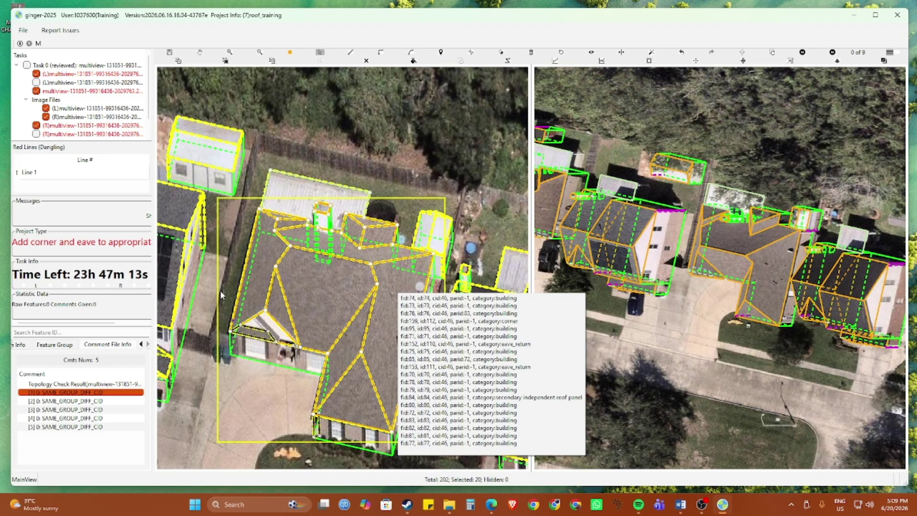
pyautogui.click(246, 413)
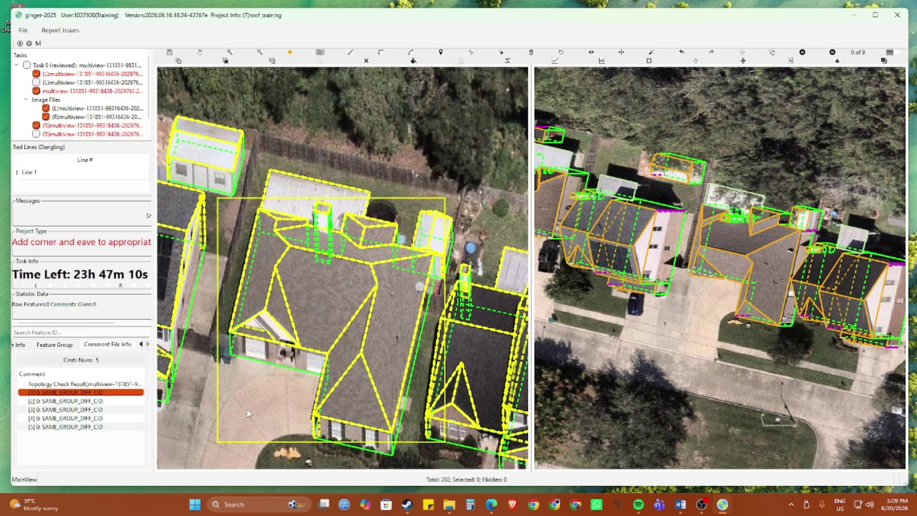
# Step: Rerun the topology check and inspect the white annex roof flagged by the fifth SAME_GROUP_DIFF_CID comment
pyautogui.hotkey('ctrl', 's')
pyautogui.press('Return')
pyautogui.doubleClick(82, 426)
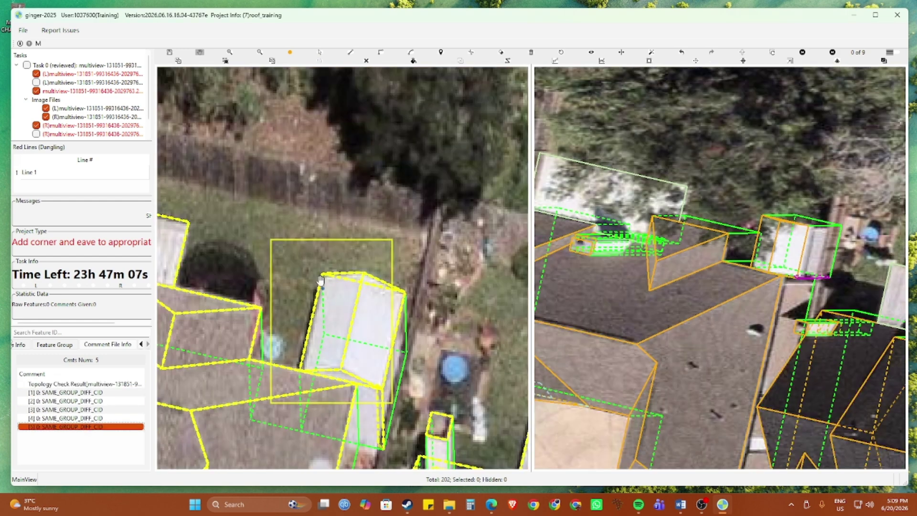
pyautogui.moveTo(303, 248); pyautogui.dragTo(421, 370)
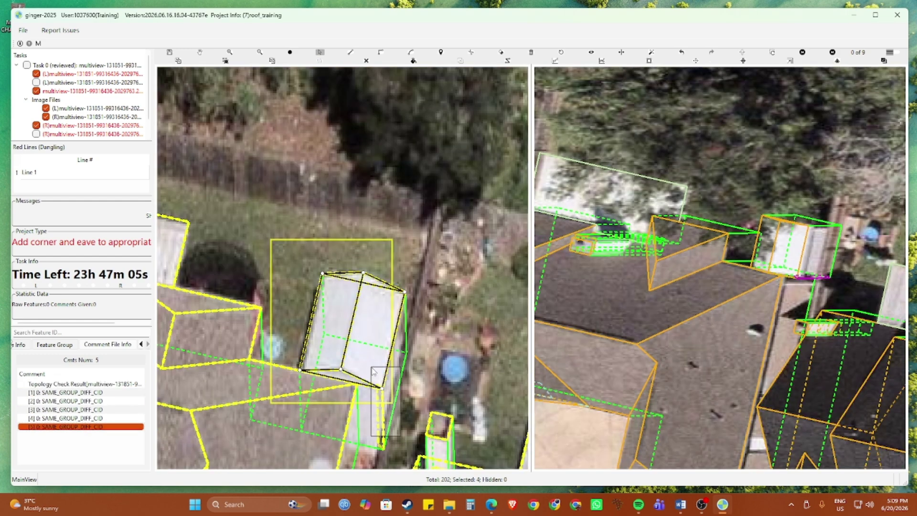
pyautogui.click(72, 417)
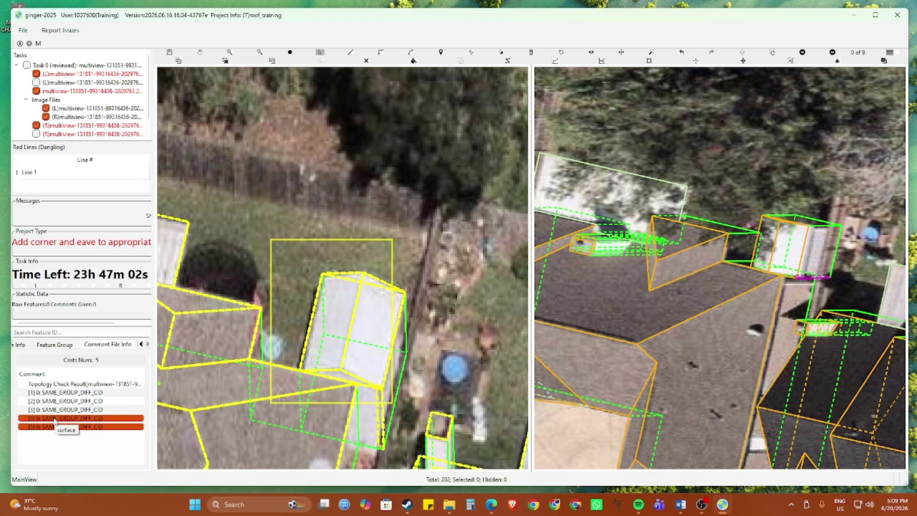
# Step: Run the topology check again, dismiss the warning and return to the first SAME_GROUP_DIFF_CID comment
pyautogui.scroll(-2, 348, 339)
pyautogui.press('f')
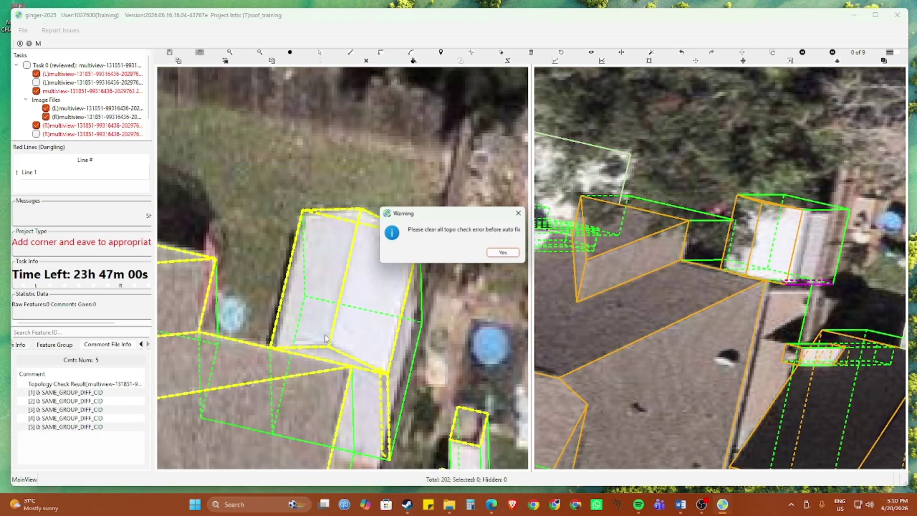
pyautogui.press('Return')
pyautogui.click(72, 392)
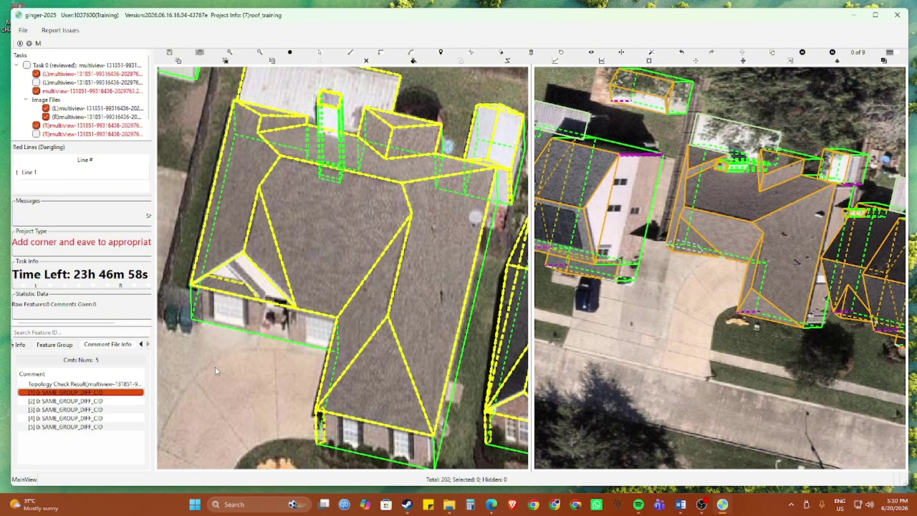
# Step: Regroup the grey-roofed house's building, corner, eave-return and secondary roof panel features under one group ID
pyautogui.scroll(-2, 338, 303)
pyautogui.press('Escape')
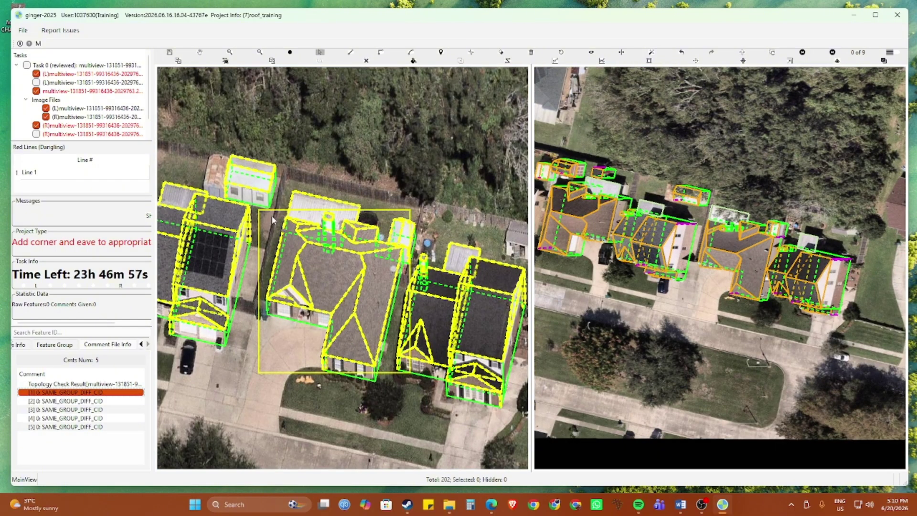
pyautogui.click(271, 215)
pyautogui.moveTo(282, 200); pyautogui.dragTo(380, 386)
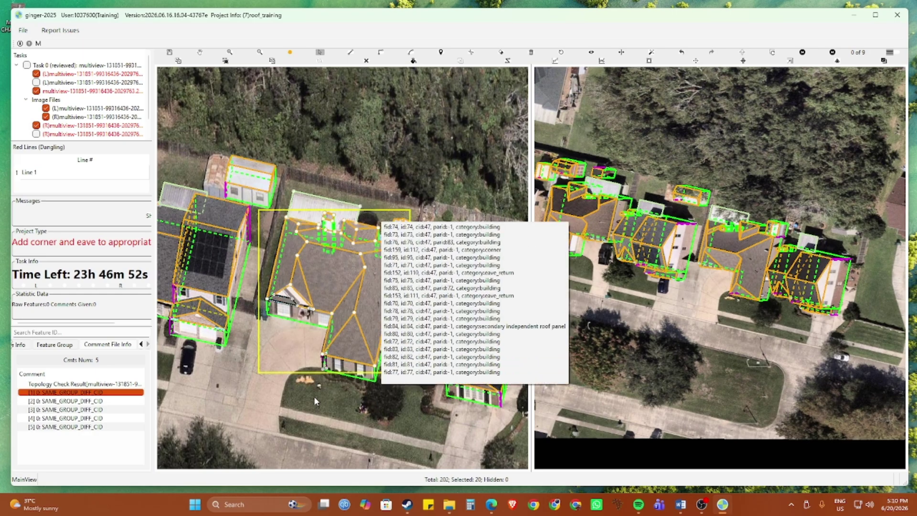
# Step: Select the flagged grey-roofed house's features again, regroup them and save for another topology check
pyautogui.click(314, 384)
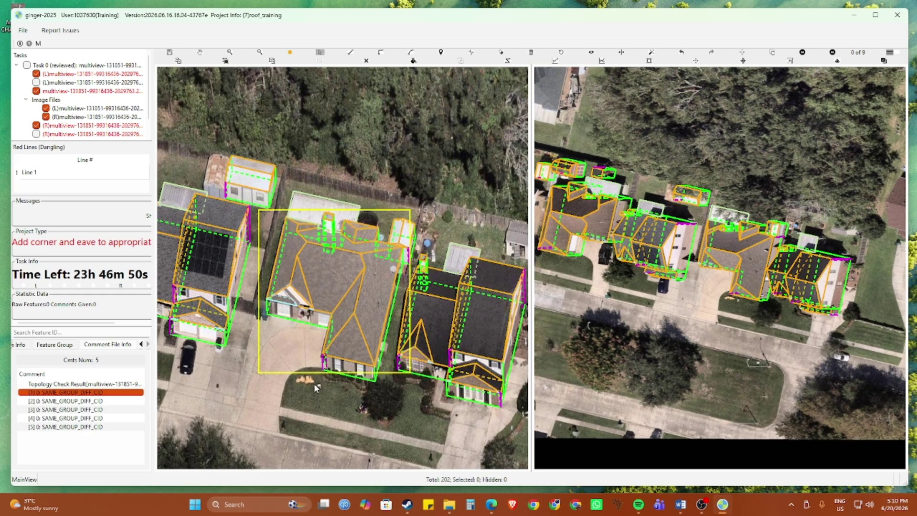
pyautogui.press('h')
pyautogui.press('Escape')
pyautogui.scroll(1, 319, 231)
pyautogui.scroll(-1, 312, 228)
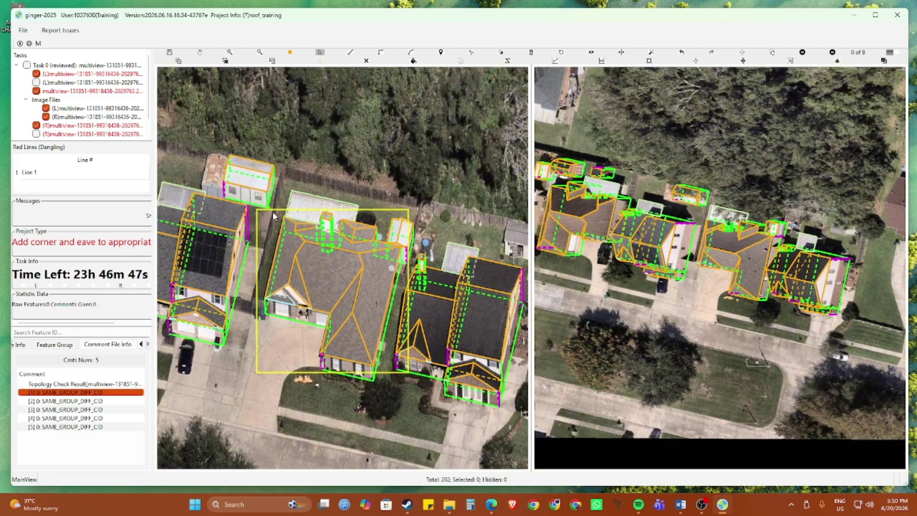
pyautogui.moveTo(279, 190); pyautogui.dragTo(377, 391)
pyautogui.hotkey('ctrl', 's')
pyautogui.press('Return')
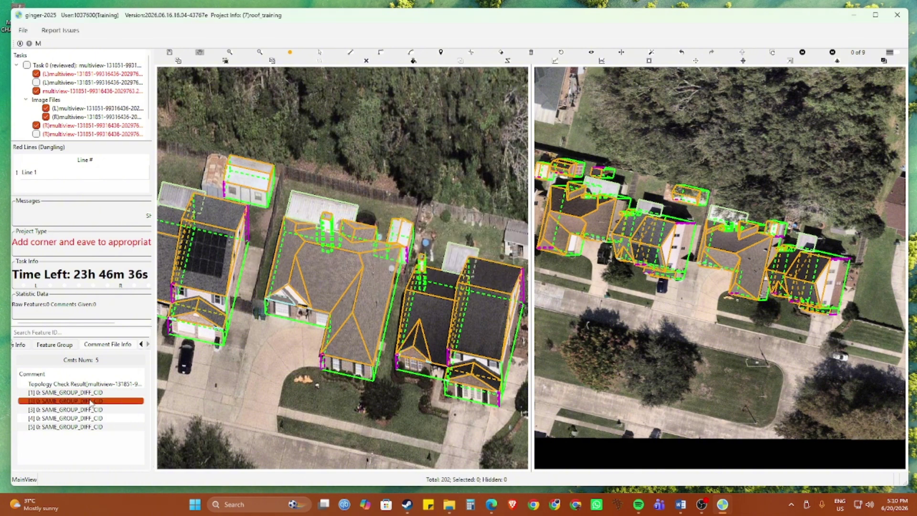
# Step: Open the first SAME_GROUP_DIFF_CID comment and group the grey-roofed house's features together with its adjoining white annex roof
pyautogui.doubleClick(81, 395)
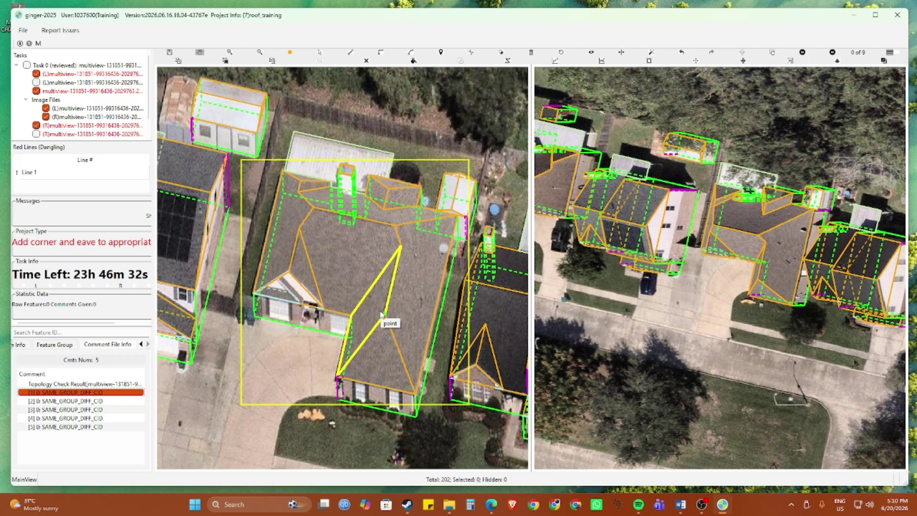
pyautogui.scroll(5, 380, 314)
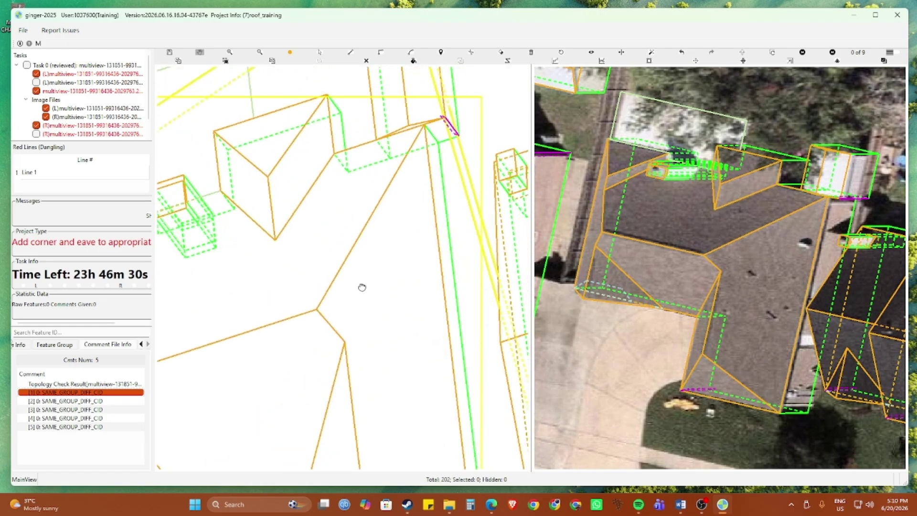
pyautogui.scroll(-4, 375, 305)
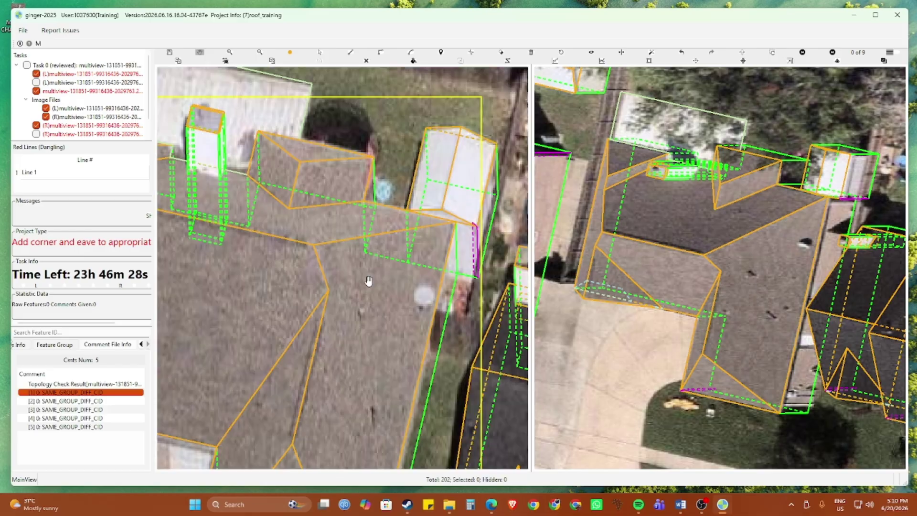
pyautogui.scroll(-3, 408, 253)
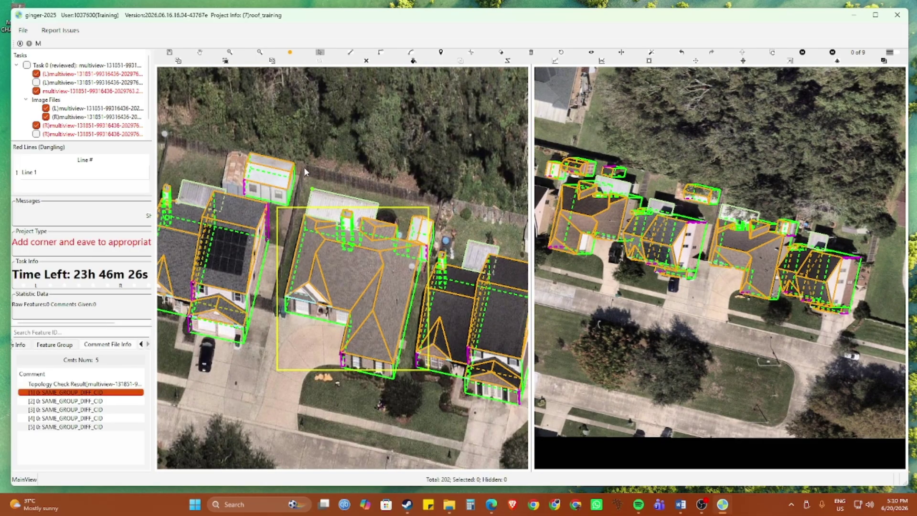
pyautogui.moveTo(304, 169); pyautogui.dragTo(403, 395)
pyautogui.moveTo(399, 173); pyautogui.dragTo(444, 256)
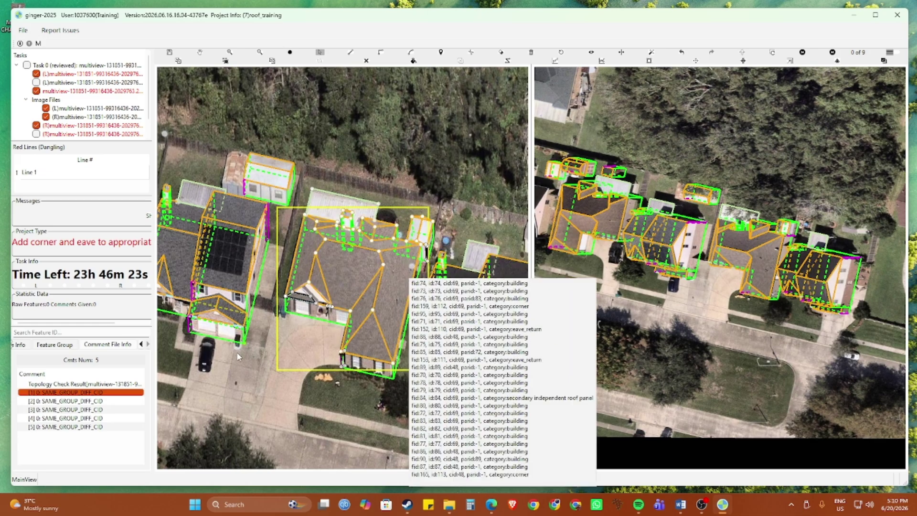
pyautogui.press('Escape')
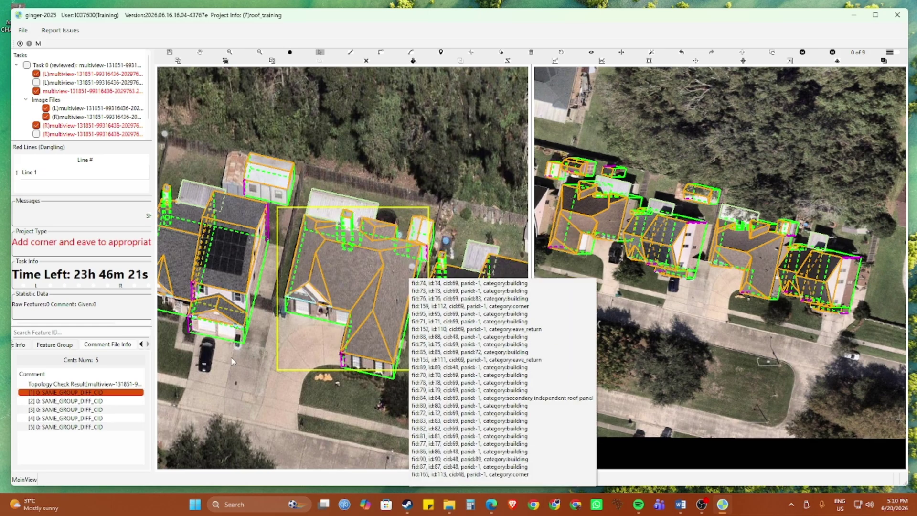
# Step: Save the regrouped roof task, then close the Image Grid of all views
pyautogui.hotkey('ctrl', 's')
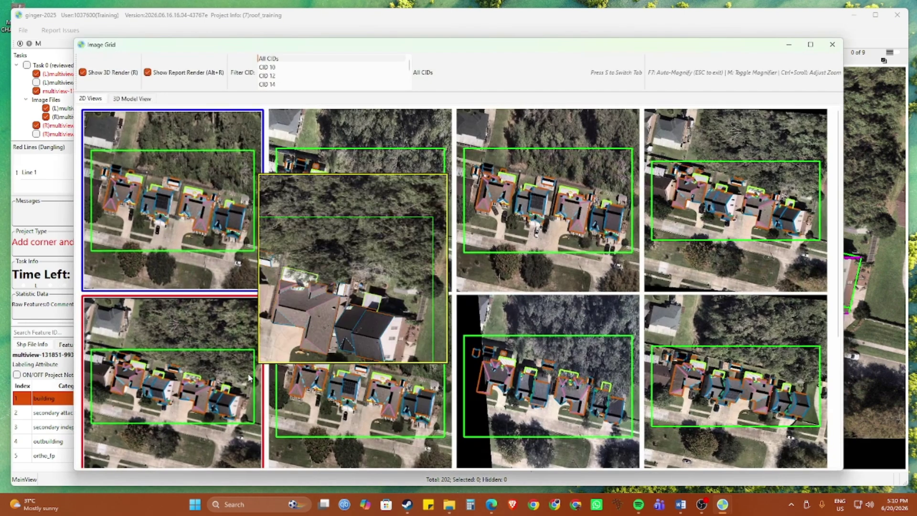
pyautogui.click(832, 45)
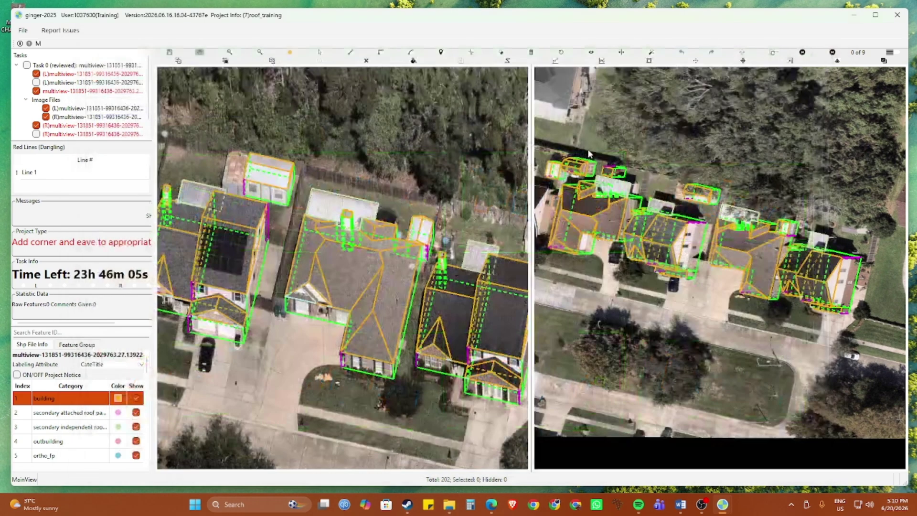
pyautogui.hotkey('alt', 'Tab')
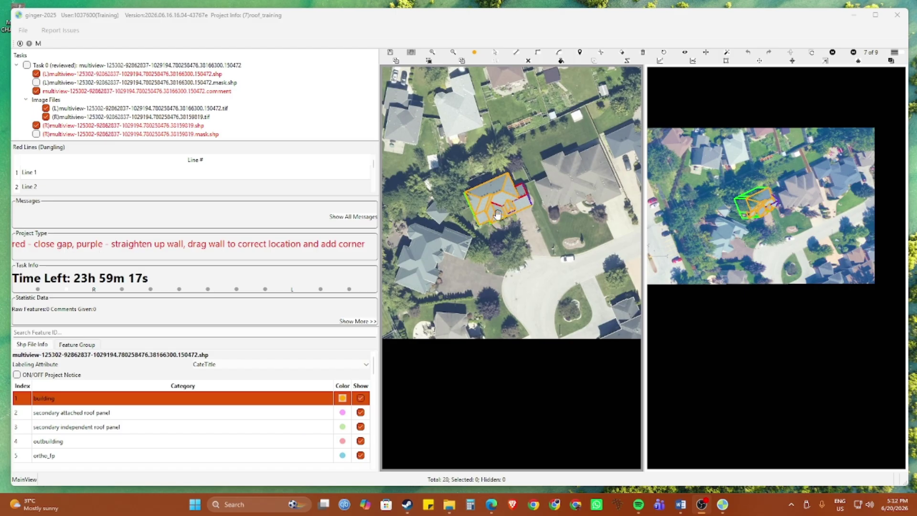
# Step: Zoom in on the flagged house in the roof task 7 of 9 and widen the image views
pyautogui.scroll(2, 524, 196)
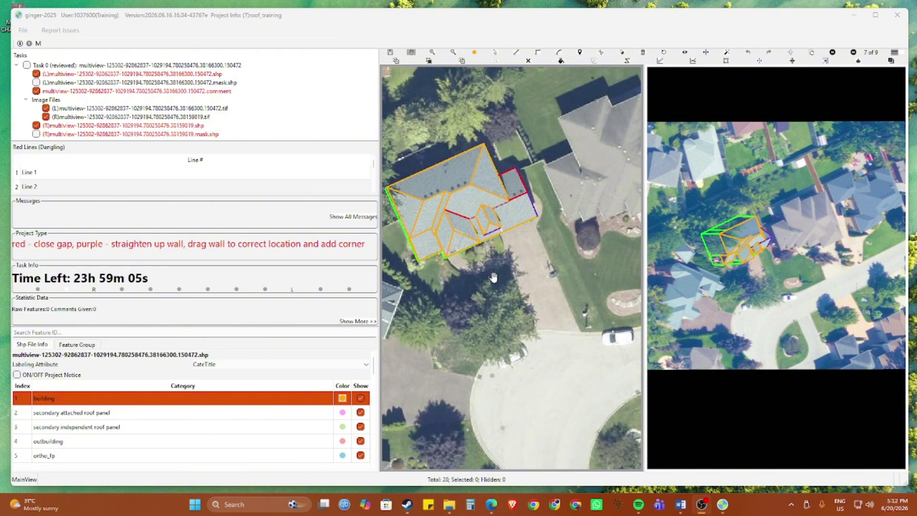
pyautogui.moveTo(492, 278); pyautogui.dragTo(535, 300)
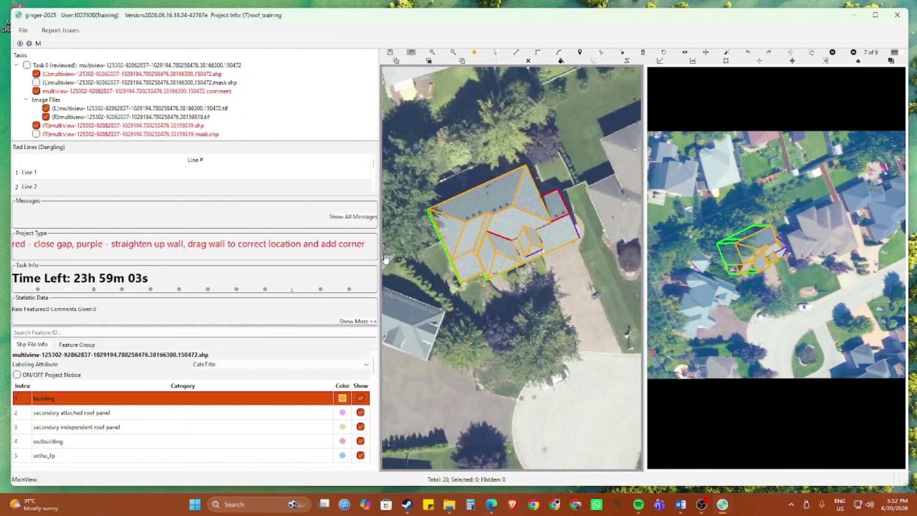
pyautogui.moveTo(380, 258); pyautogui.dragTo(189, 259)
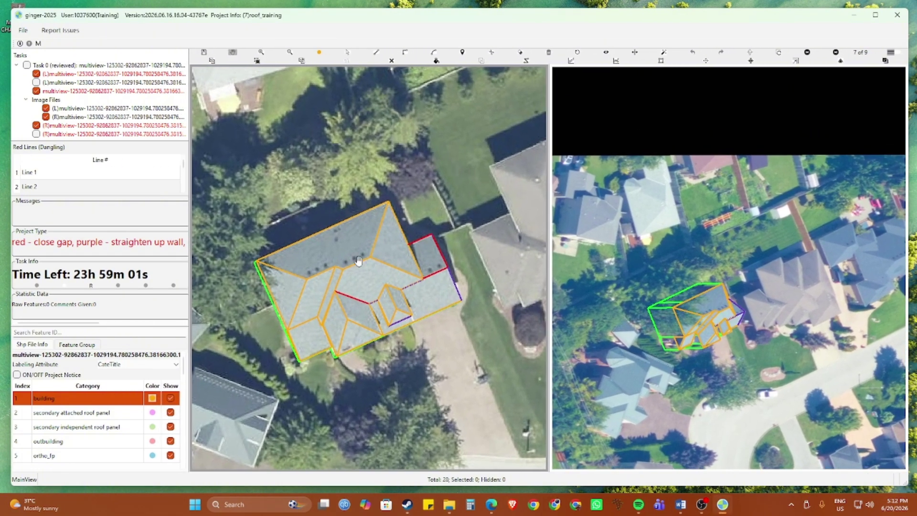
# Step: Examine the house model's red gap lines and purple wall lines from several angles, with and without surface fill
pyautogui.scroll(3, 417, 275)
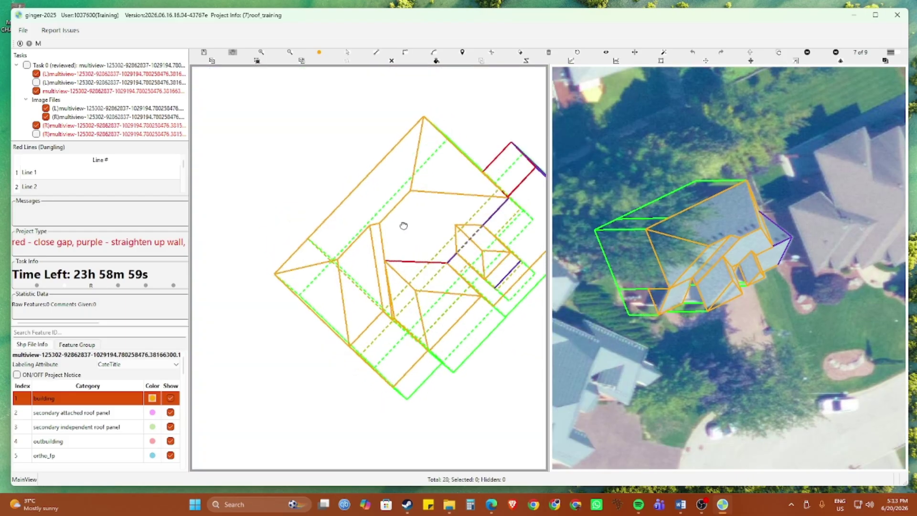
pyautogui.scroll(5, 439, 246)
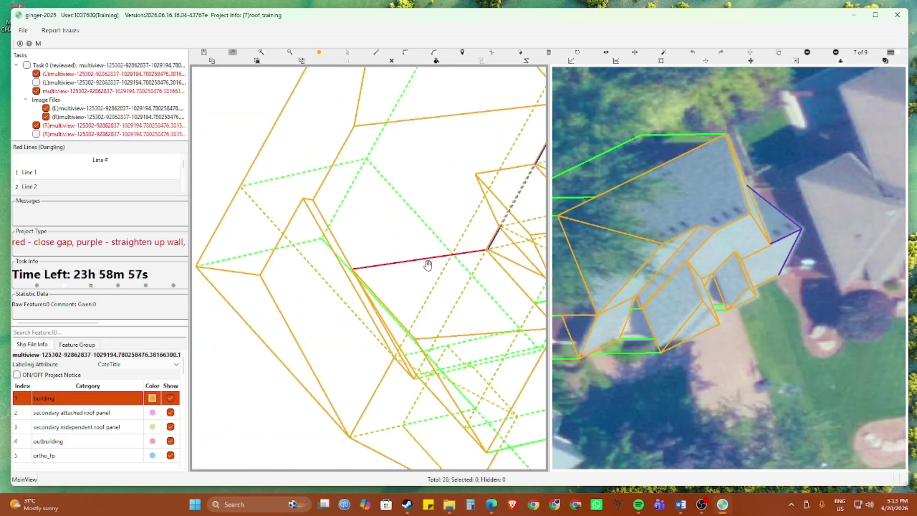
pyautogui.scroll(-5, 425, 263)
pyautogui.scroll(5, 445, 229)
pyautogui.scroll(-5, 439, 216)
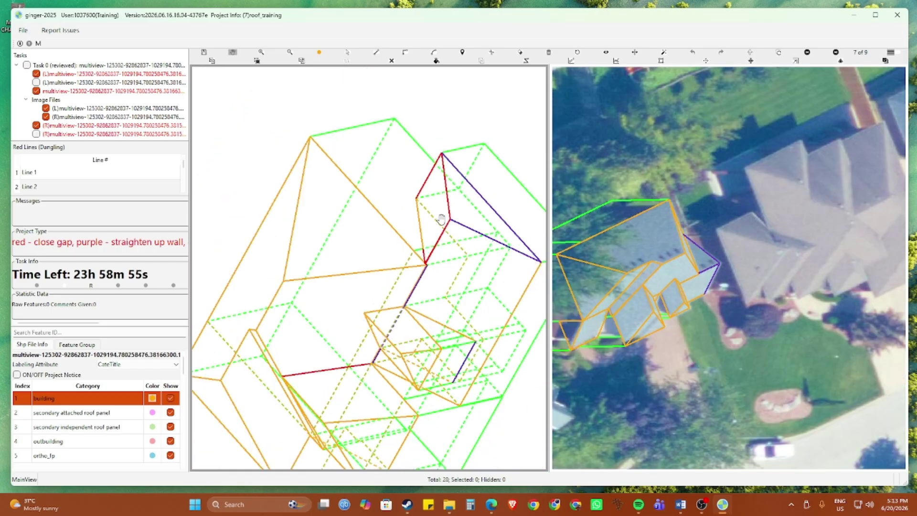
pyautogui.scroll(3, 467, 218)
pyautogui.moveTo(471, 232); pyautogui.dragTo(470, 235)
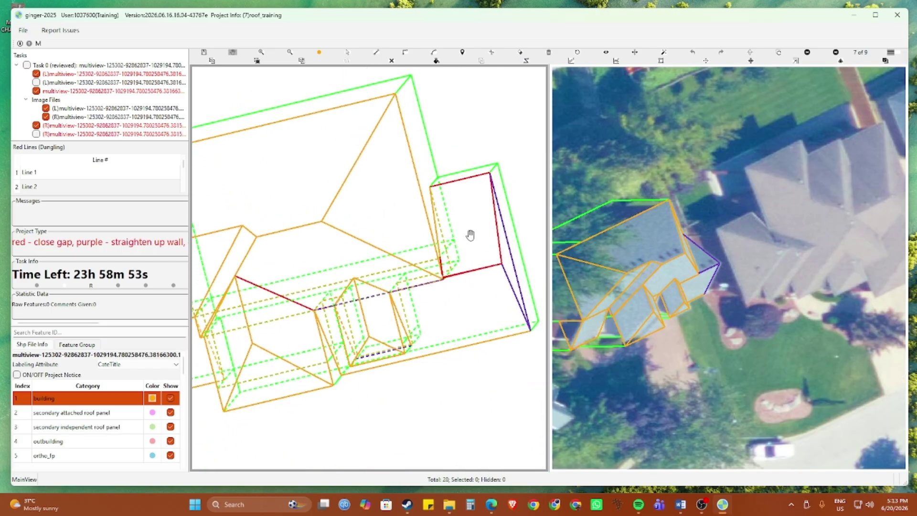
pyautogui.press('f')
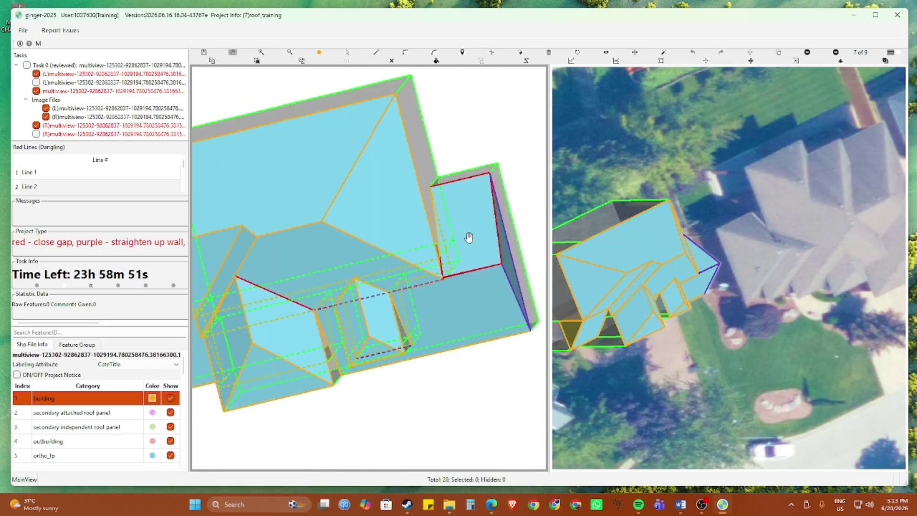
pyautogui.press('f')
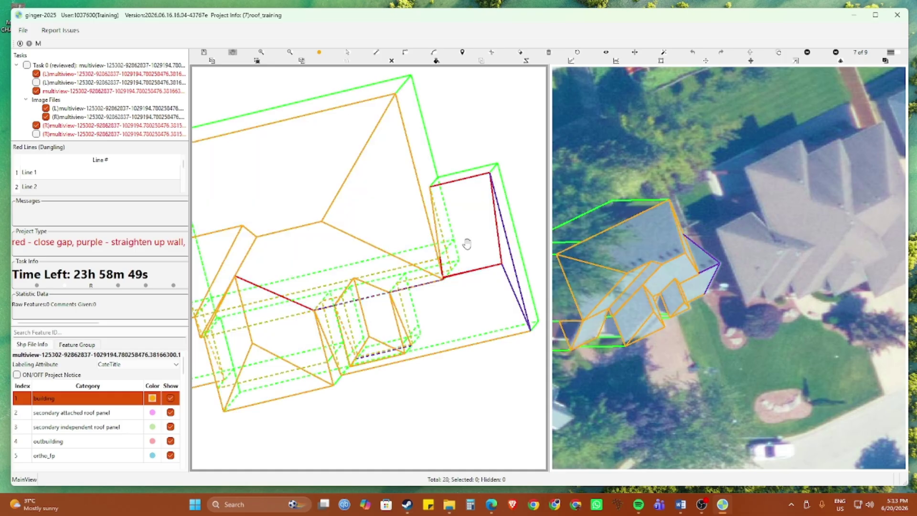
pyautogui.scroll(-2, 466, 244)
pyautogui.press('r')
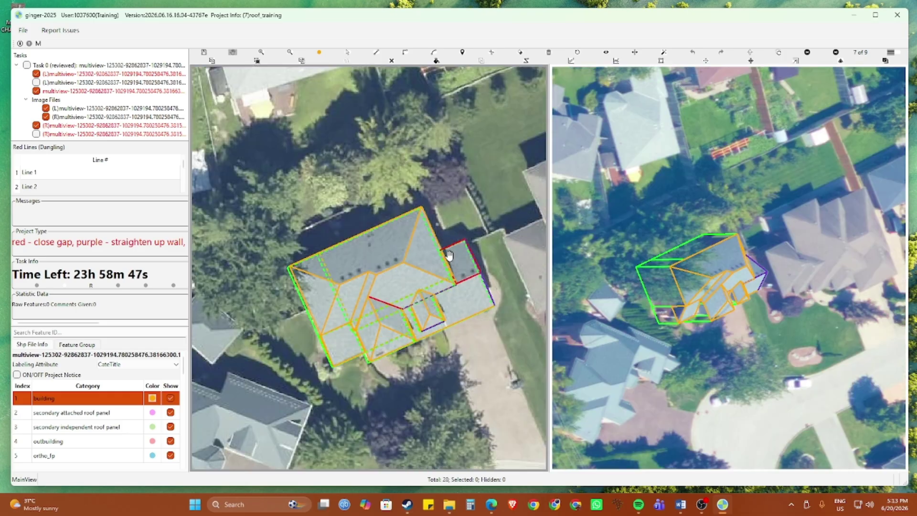
# Step: Check the group ID of all the house's building features and process the roof geometry to close gaps and straighten walls
pyautogui.press('Escape')
pyautogui.moveTo(315, 239); pyautogui.dragTo(498, 391)
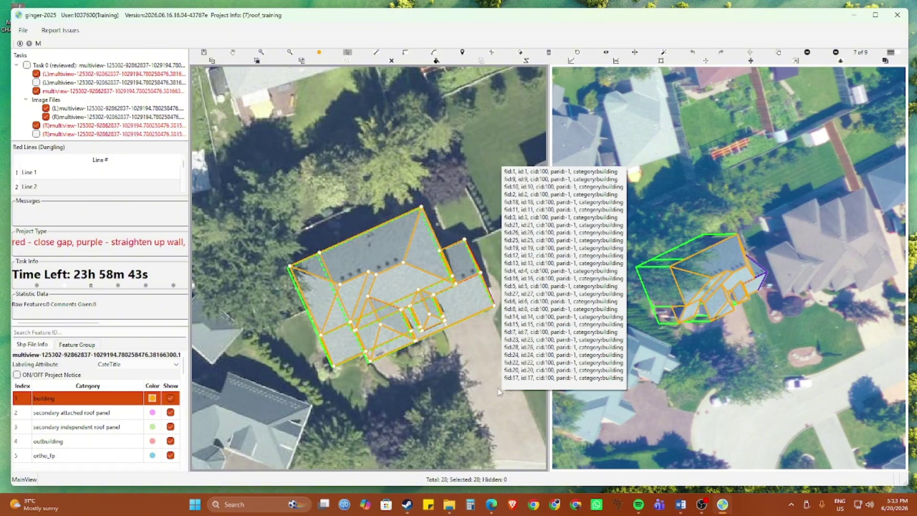
pyautogui.press('Escape')
pyautogui.press('h')
pyautogui.moveTo(477, 380); pyautogui.dragTo(456, 379)
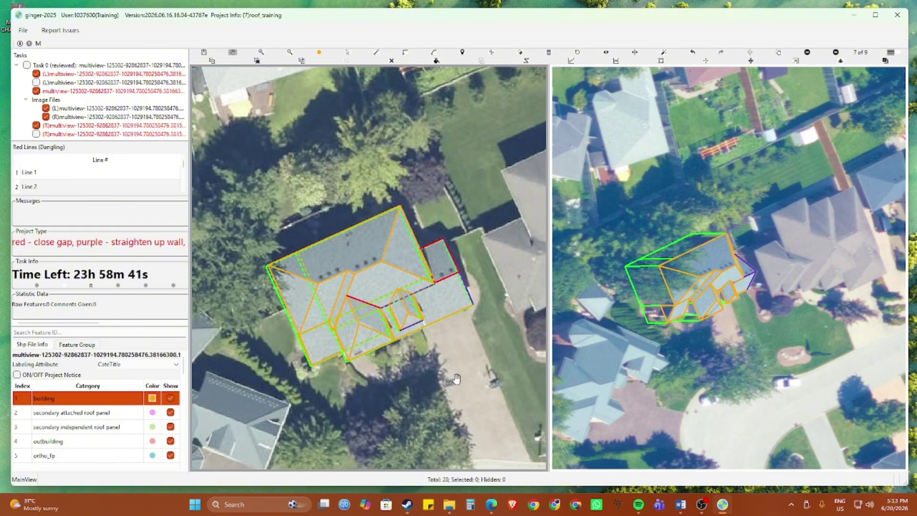
pyautogui.hotkey('ctrl', 's')
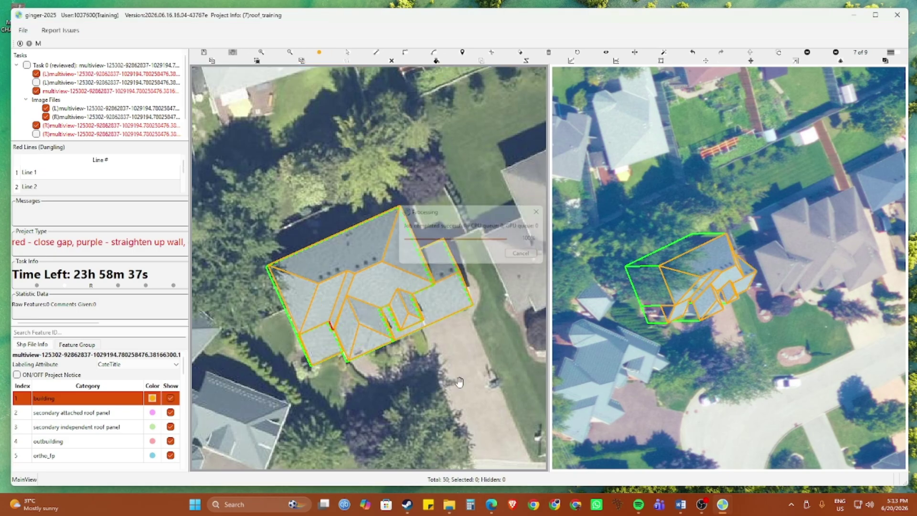
# Step: Fix the solid red gap line at the small notch beside the house's front roof wing
pyautogui.scroll(2, 279, 311)
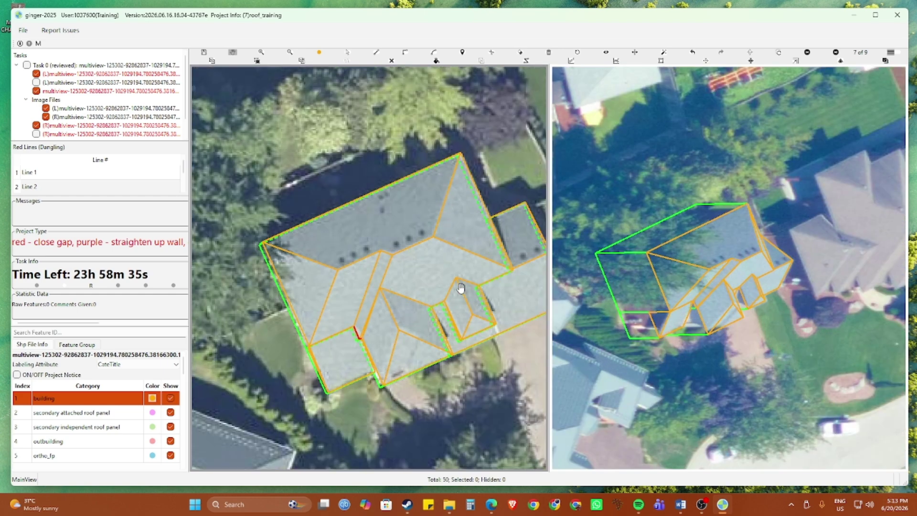
pyautogui.scroll(6, 374, 313)
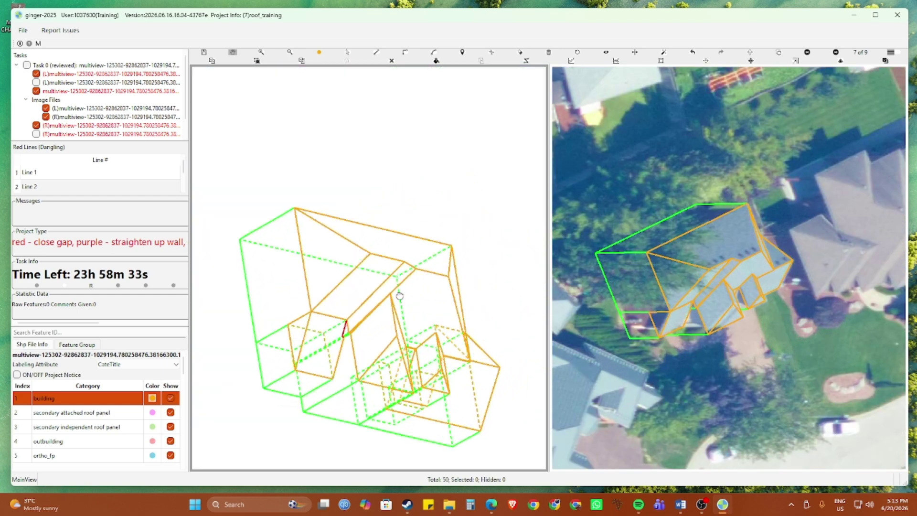
pyautogui.scroll(2, 362, 344)
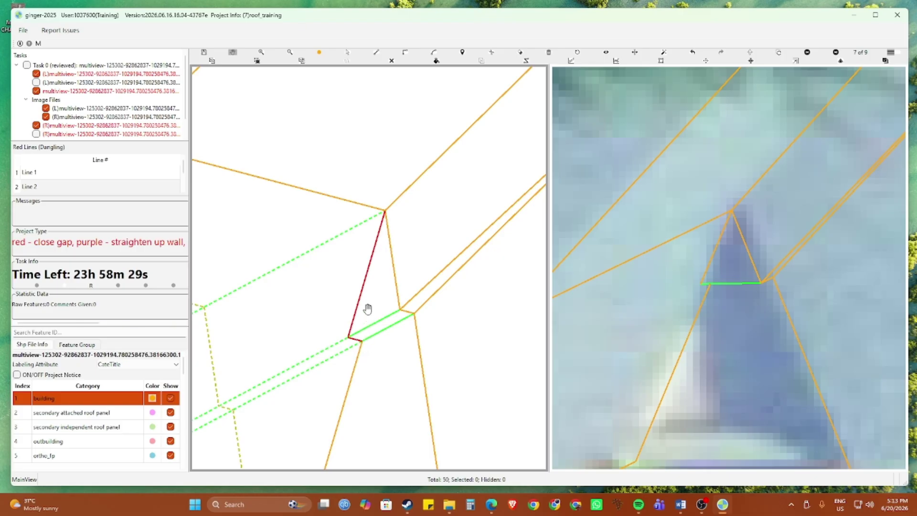
pyautogui.press('s')
pyautogui.moveTo(363, 289)
pyautogui.mouseDown()
pyautogui.moveTo(377, 291)
pyautogui.moveTo(375, 302)
pyautogui.mouseUp()
pyautogui.scroll(-5, 374, 308)
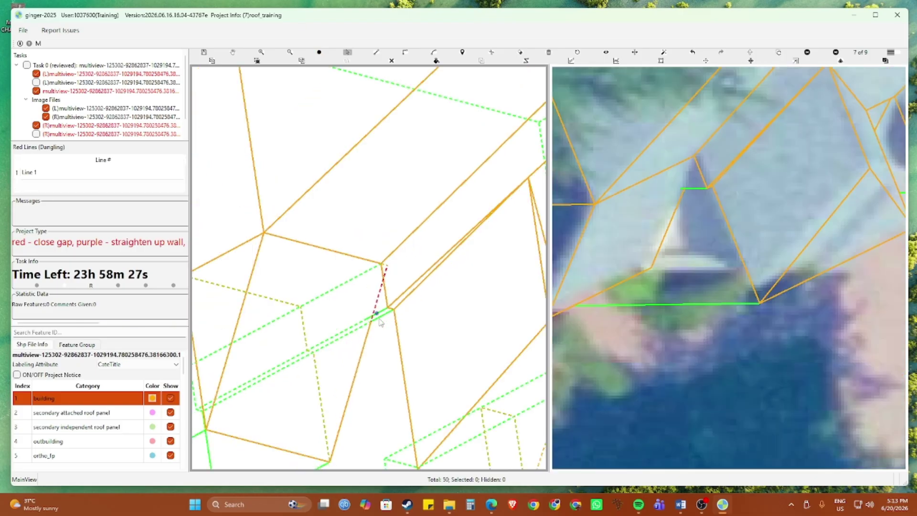
pyautogui.click(354, 353)
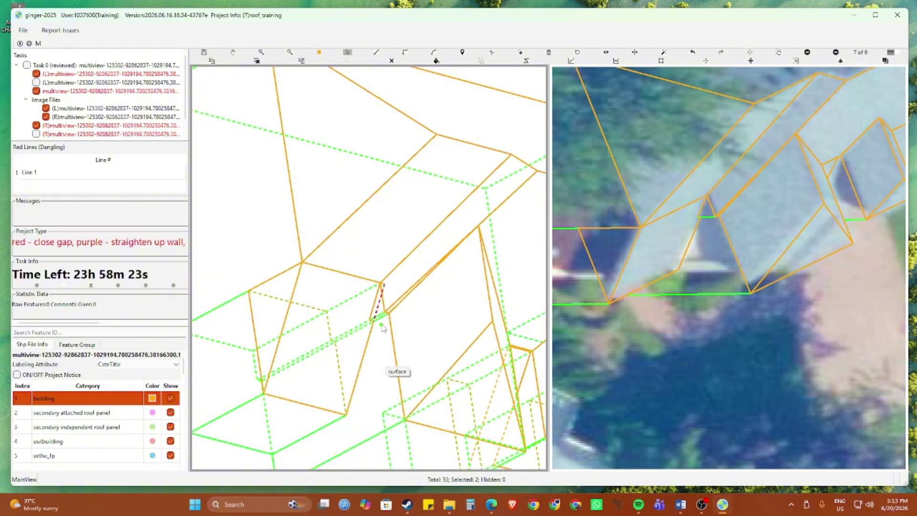
# Step: Clear the remaining dashed red line on the narrow strip at the roof notch and select all the house's features
pyautogui.scroll(3, 380, 313)
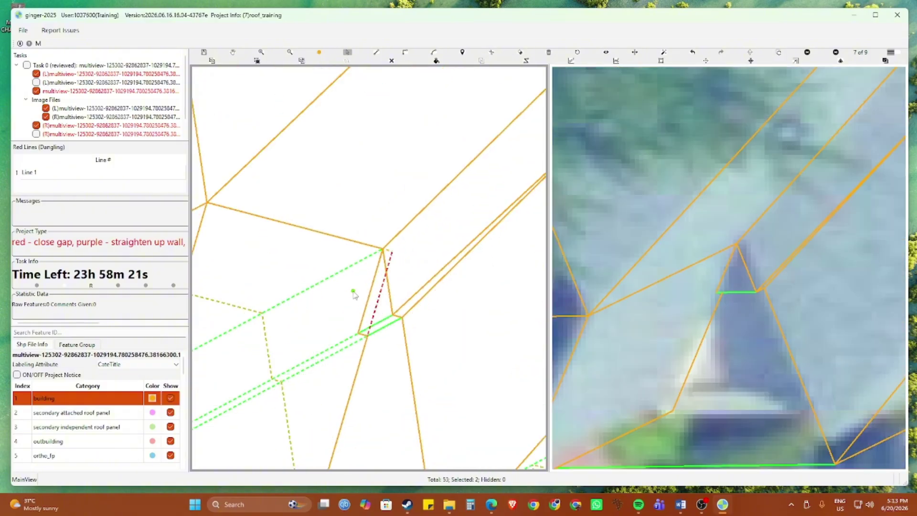
pyautogui.scroll(-3, 376, 386)
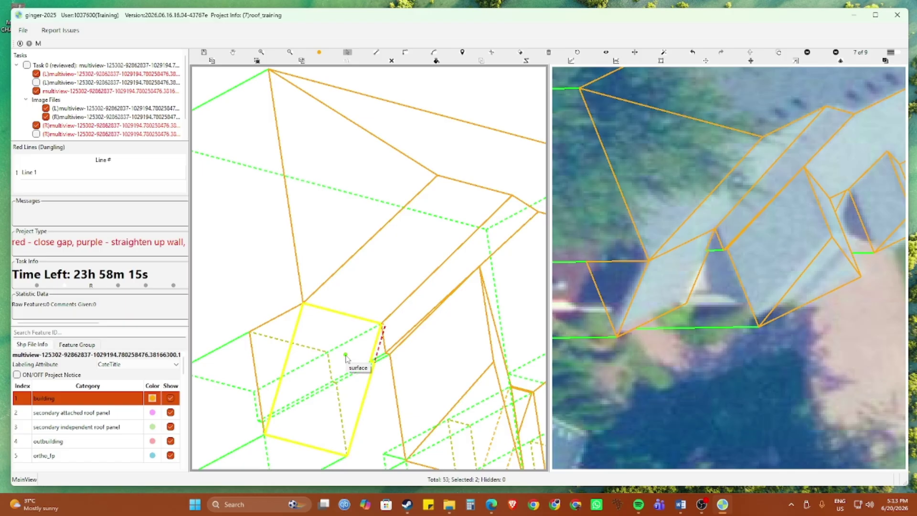
pyautogui.scroll(2, 374, 347)
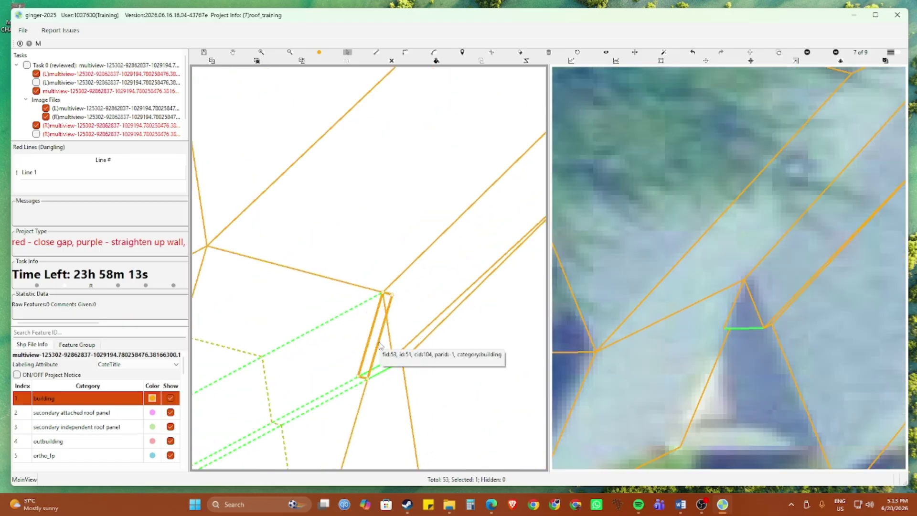
pyautogui.scroll(-5, 379, 343)
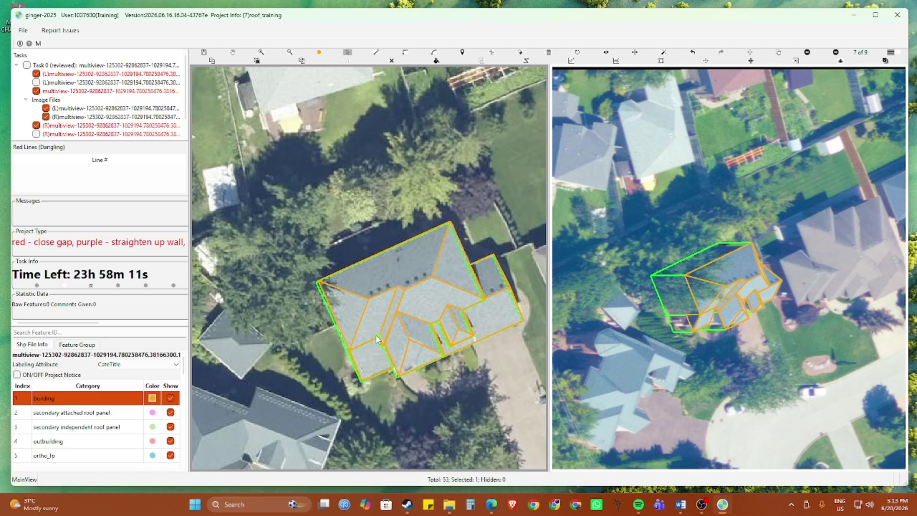
pyautogui.moveTo(370, 209); pyautogui.dragTo(509, 391)
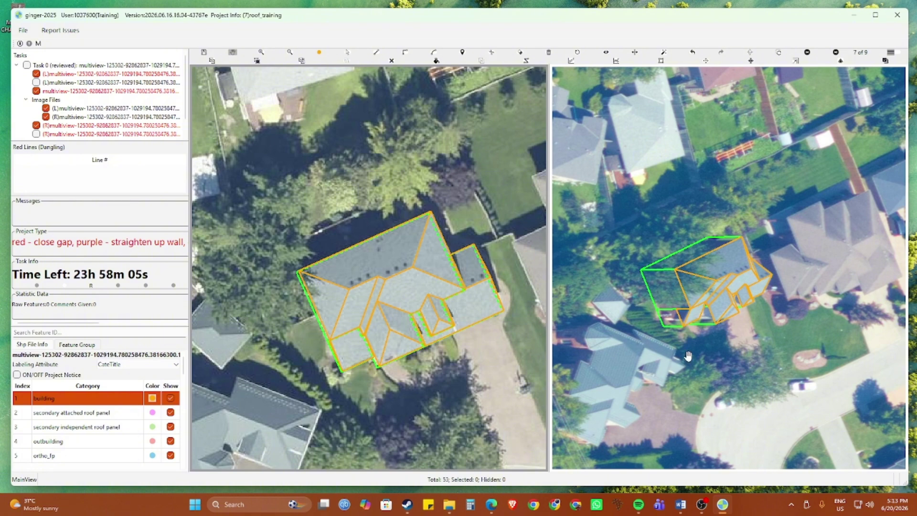
# Step: Examine the front dormer and garage walls of the house in another aerial image
pyautogui.press('Right')
pyautogui.scroll(2, 784, 351)
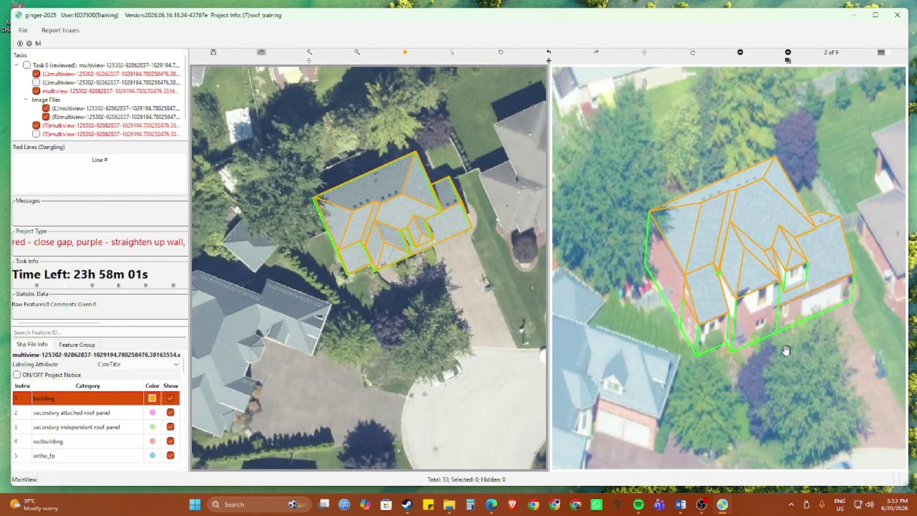
pyautogui.moveTo(826, 331); pyautogui.dragTo(796, 336)
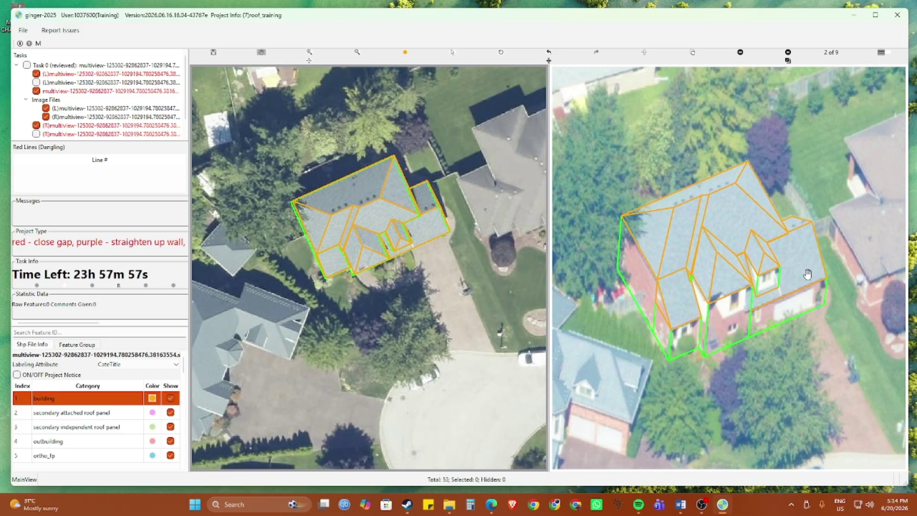
pyautogui.scroll(1, 806, 273)
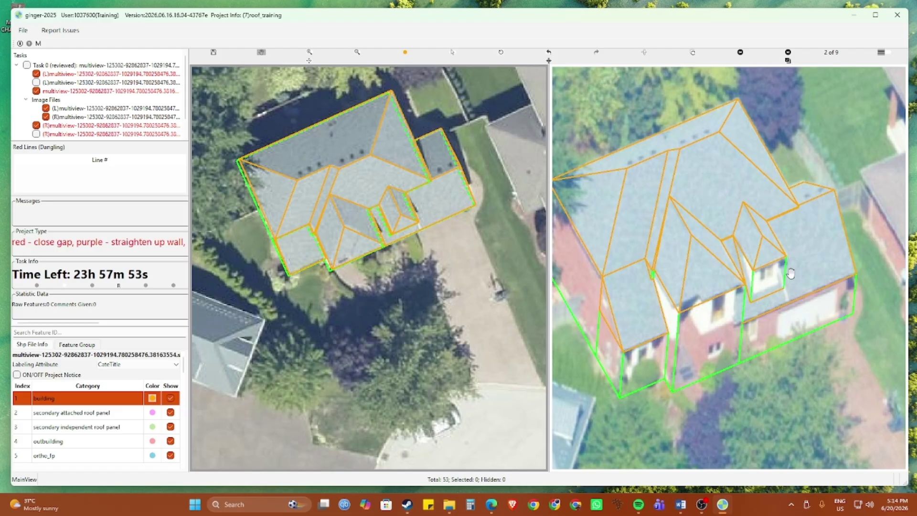
pyautogui.scroll(-1, 791, 272)
pyautogui.scroll(1, 792, 272)
pyautogui.click(643, 52)
pyautogui.scroll(4, 444, 232)
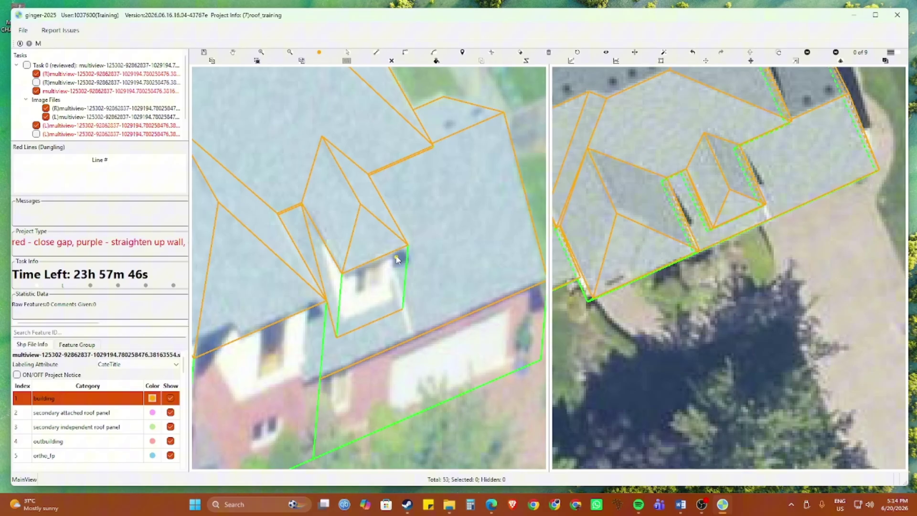
# Step: Draw a line about 2.4 m long on the dormer's front wall, parallel to its outer corner edge, and set it back behind the wall
pyautogui.click(396, 258)
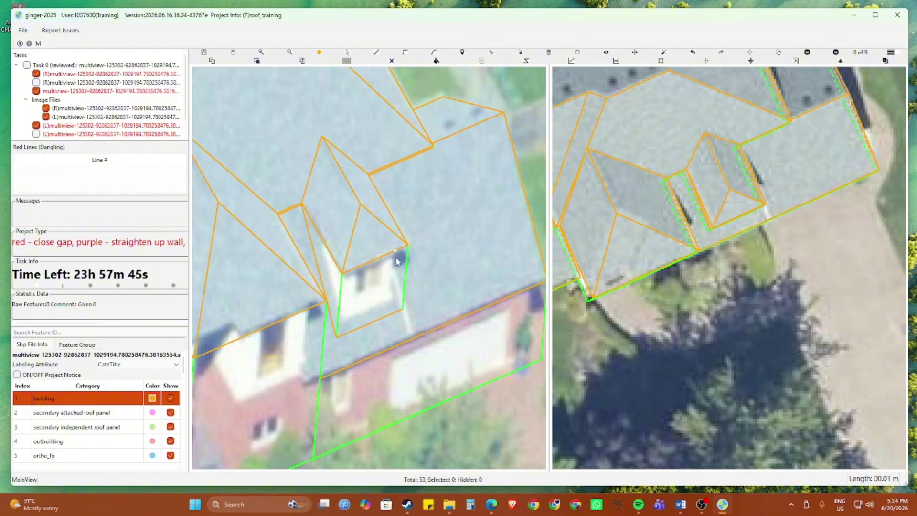
pyautogui.press('p')
pyautogui.click(390, 314)
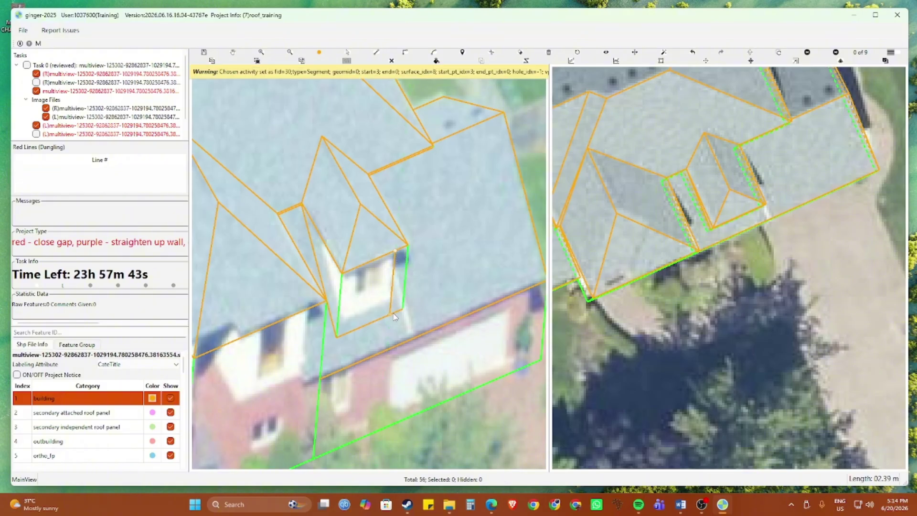
pyautogui.scroll(2, 397, 291)
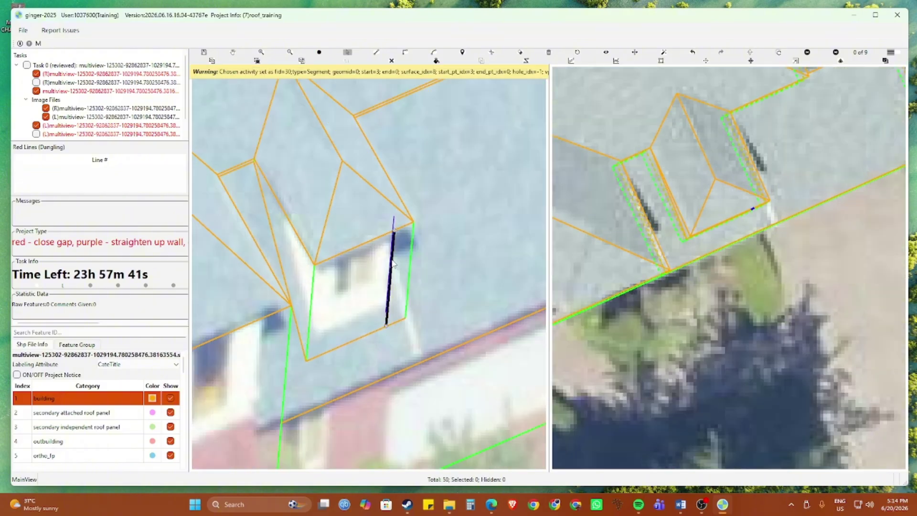
pyautogui.press('Escape')
pyautogui.click(407, 288)
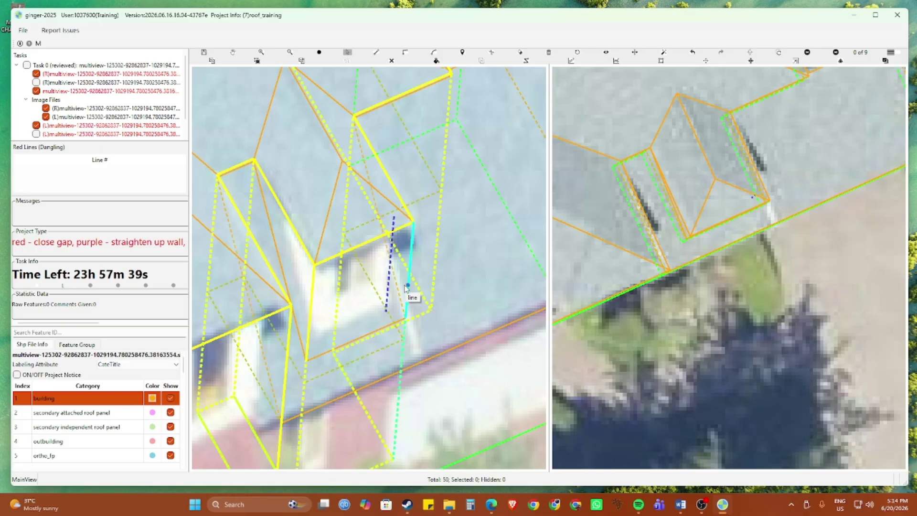
# Step: Draw a narrow wall panel in corner mode between the dormer's outer corner edge and the set-back line
pyautogui.press('c')
pyautogui.click(413, 222)
pyautogui.click(394, 217)
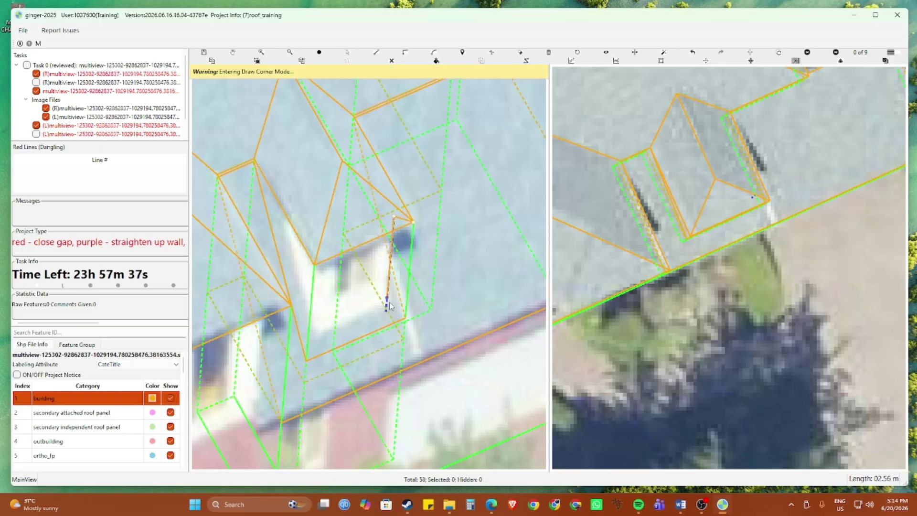
pyautogui.click(395, 319)
pyautogui.scroll(-5, 397, 319)
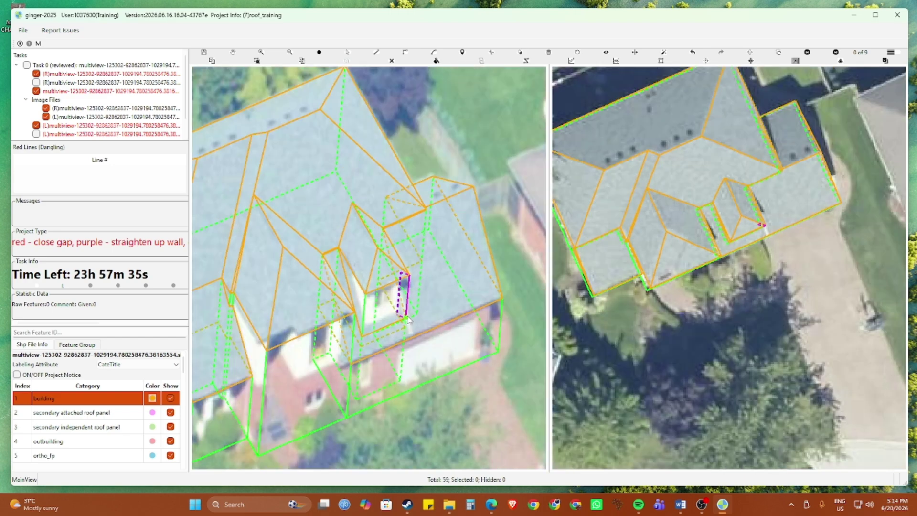
pyautogui.press('Escape')
# Step: Draw a line on the garage's front wall parallel to its outer corner edge and set it back behind the wall
pyautogui.moveTo(494, 336); pyautogui.dragTo(459, 321)
pyautogui.scroll(2, 459, 324)
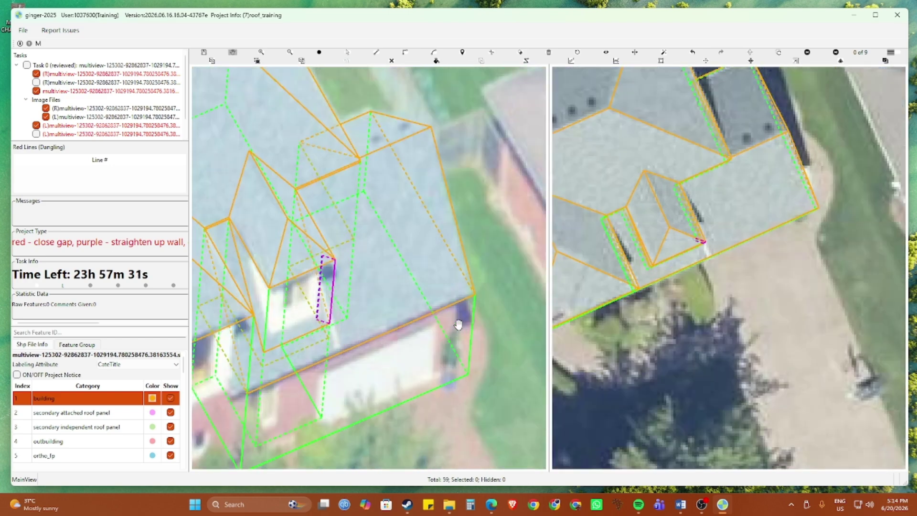
pyautogui.scroll(2, 465, 325)
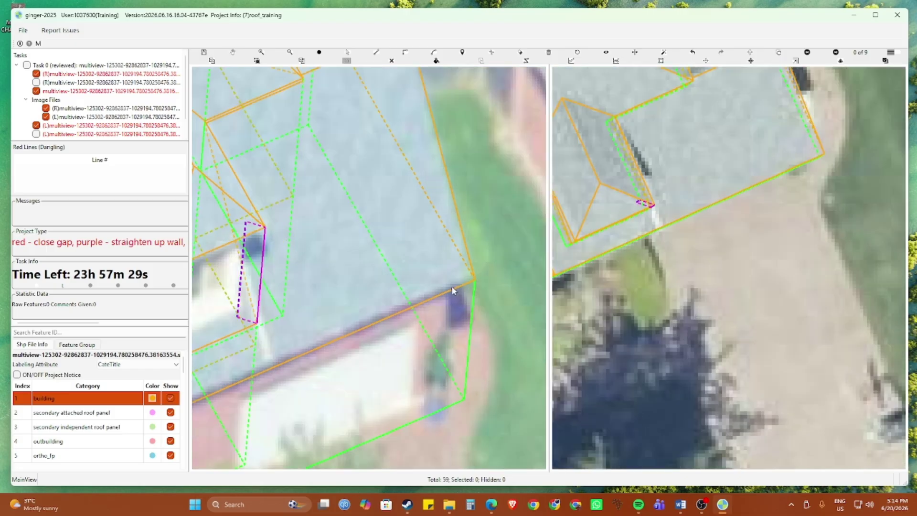
pyautogui.click(450, 290)
pyautogui.click(471, 319)
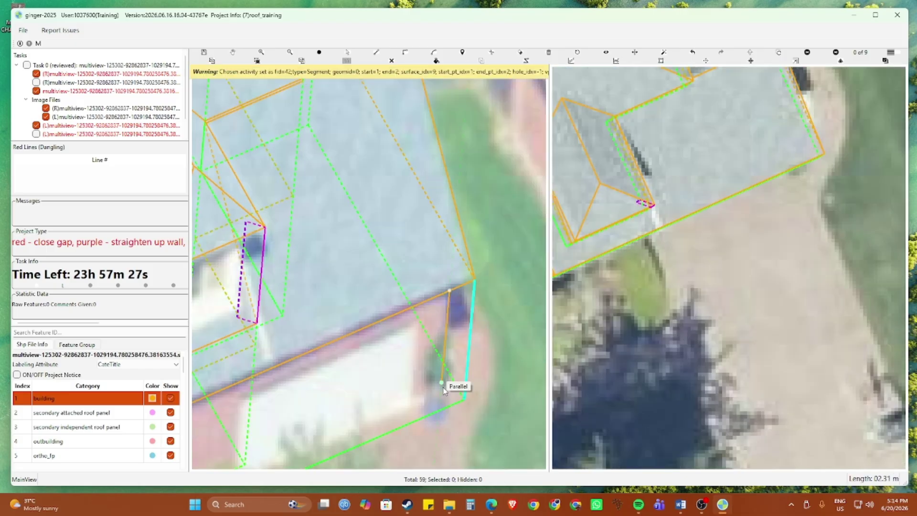
pyautogui.click(439, 410)
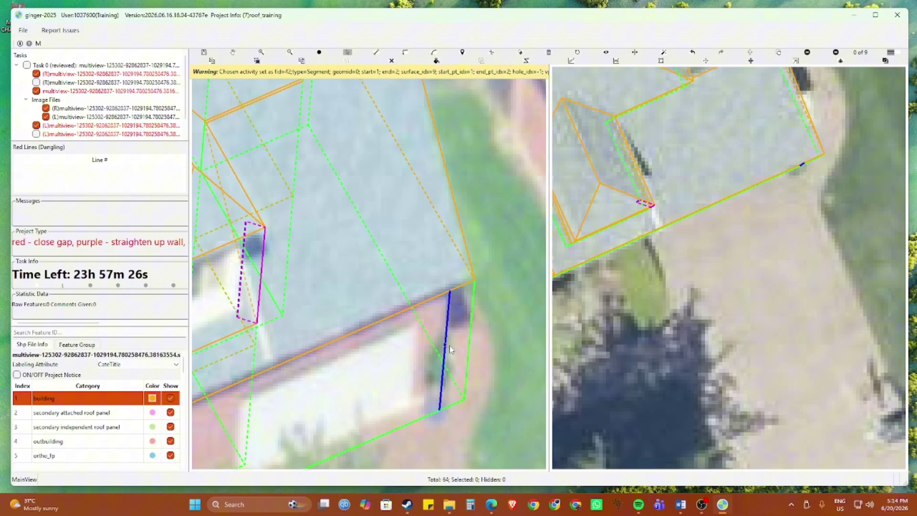
pyautogui.click(449, 321)
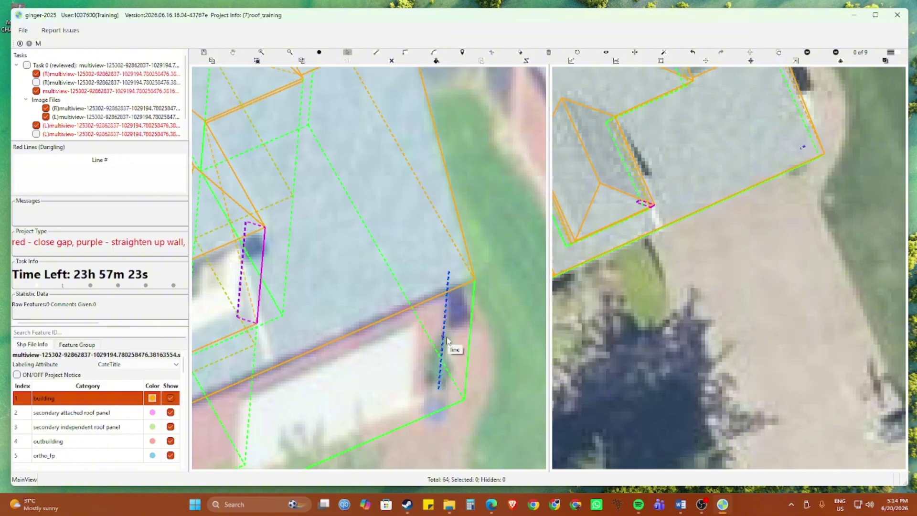
# Step: Draw a narrow wall panel in corner mode joining the garage's outer corner edge to the set-back line
pyautogui.press('c')
pyautogui.click(475, 279)
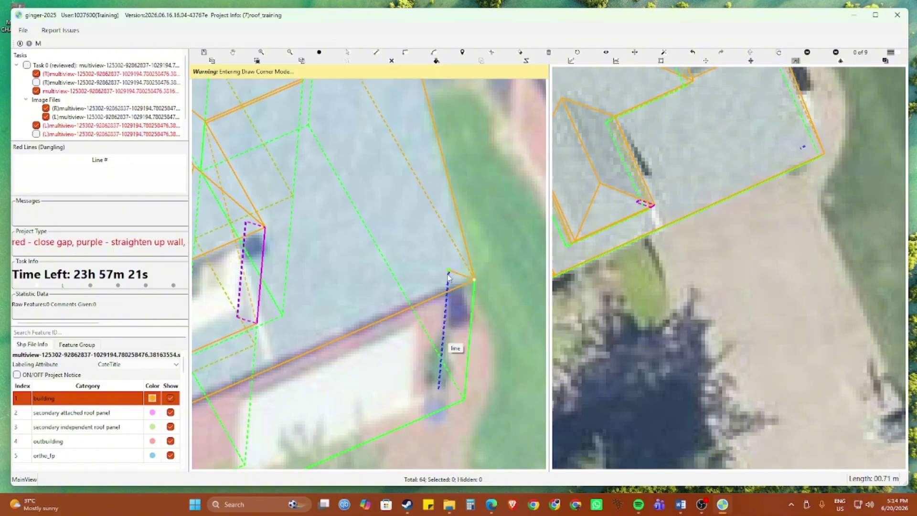
pyautogui.click(448, 271)
pyautogui.click(438, 388)
pyautogui.click(464, 398)
pyautogui.scroll(-1, 466, 395)
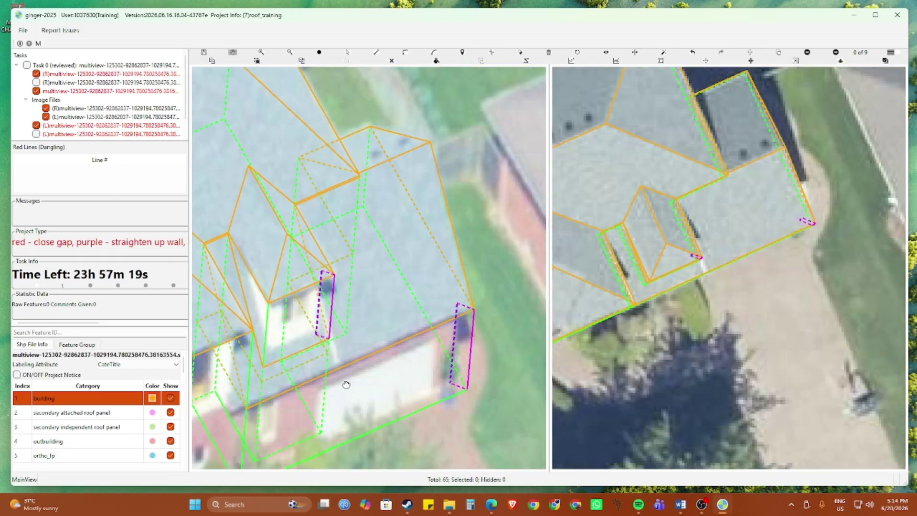
# Step: Draw a line on the front roof wing's side wall, parallel to its outer corner edge, and set it back behind the wall
pyautogui.moveTo(346, 383); pyautogui.dragTo(497, 262)
pyautogui.scroll(-1, 497, 263)
pyautogui.moveTo(306, 345); pyautogui.dragTo(352, 321)
pyautogui.press('Right')
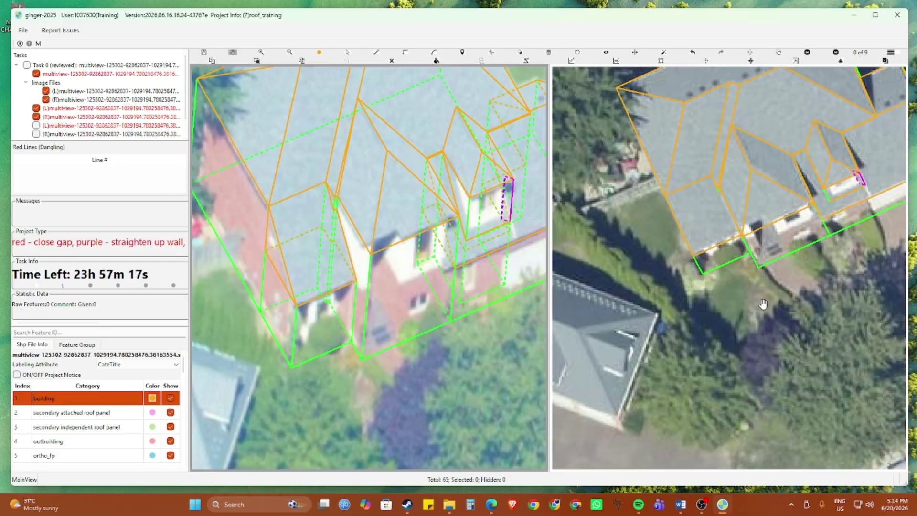
pyautogui.press('Right')
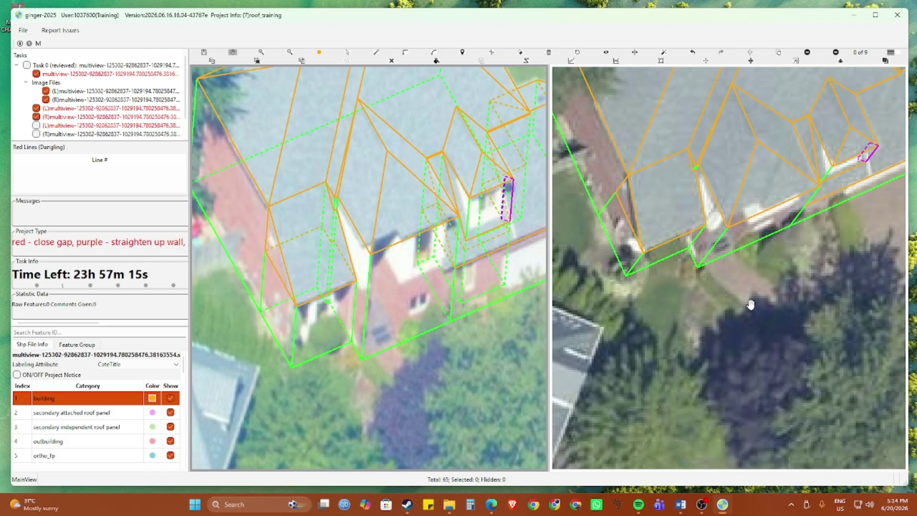
pyautogui.scroll(2, 623, 255)
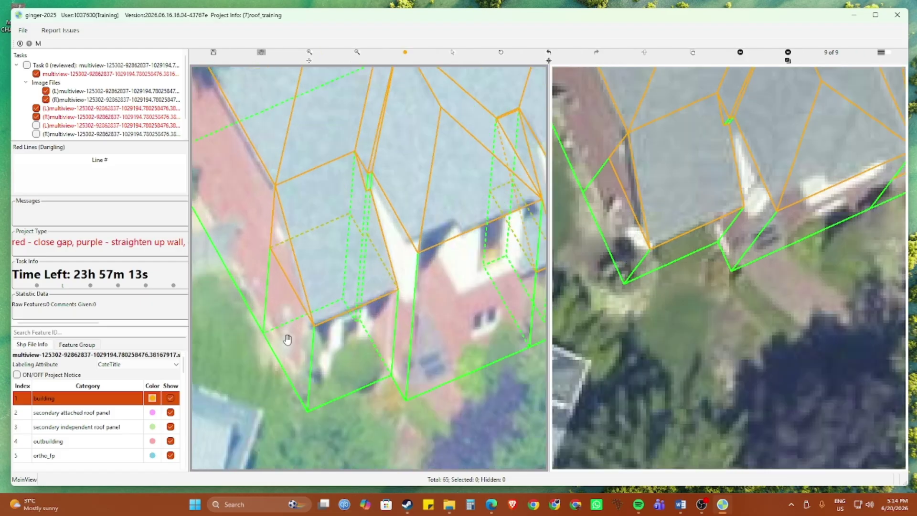
pyautogui.scroll(2, 287, 339)
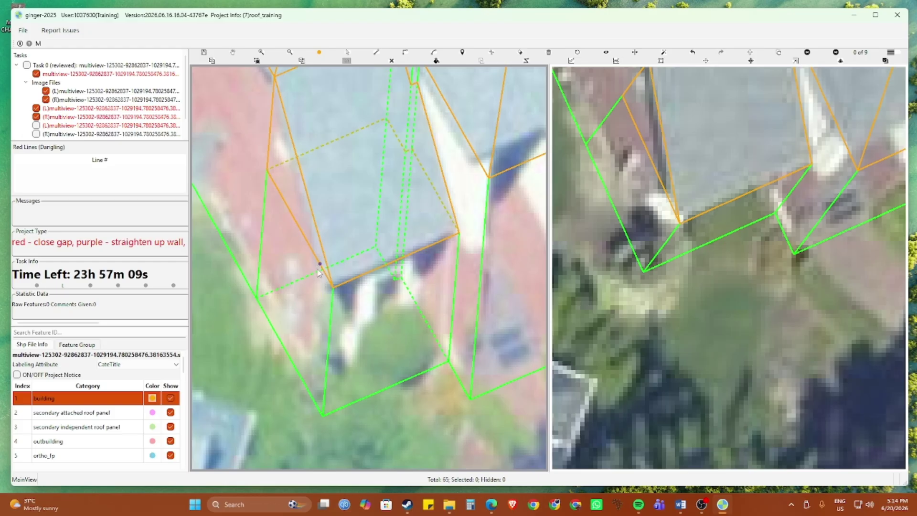
pyautogui.click(318, 271)
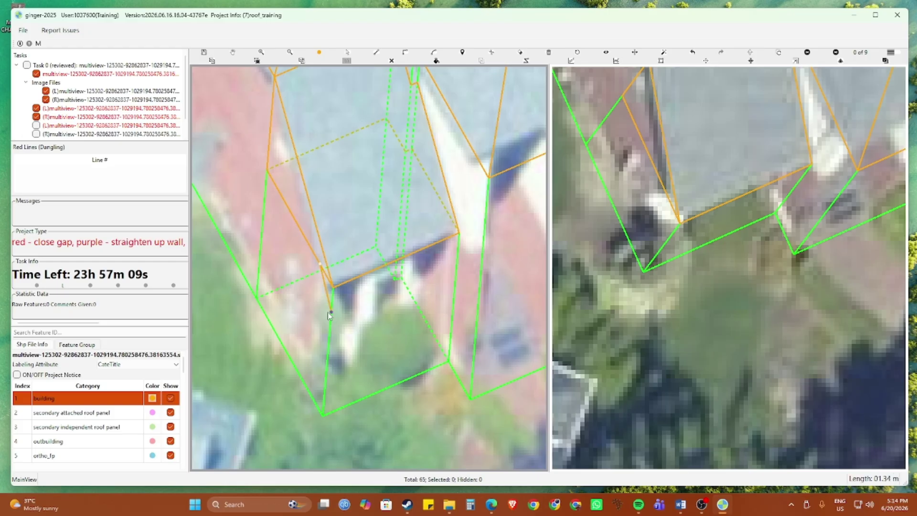
pyautogui.click(310, 392)
pyautogui.scroll(2, 638, 231)
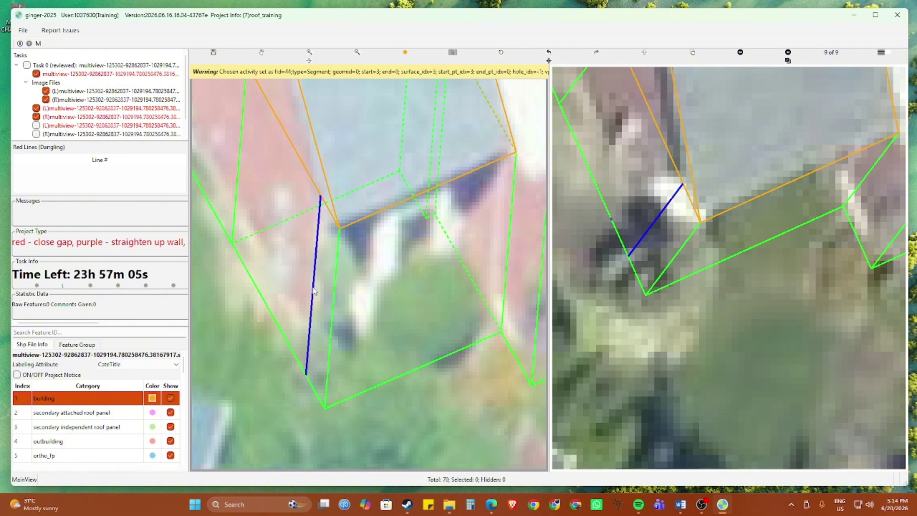
pyautogui.click(313, 271)
pyautogui.moveTo(314, 271)
pyautogui.mouseDown()
pyautogui.moveTo(320, 262)
pyautogui.moveTo(331, 311)
pyautogui.mouseUp()
pyautogui.scroll(-2, 318, 276)
# Step: Draw a narrow wall panel in corner mode joining the front wing's outer corner edge to the set-back line
pyautogui.press('c')
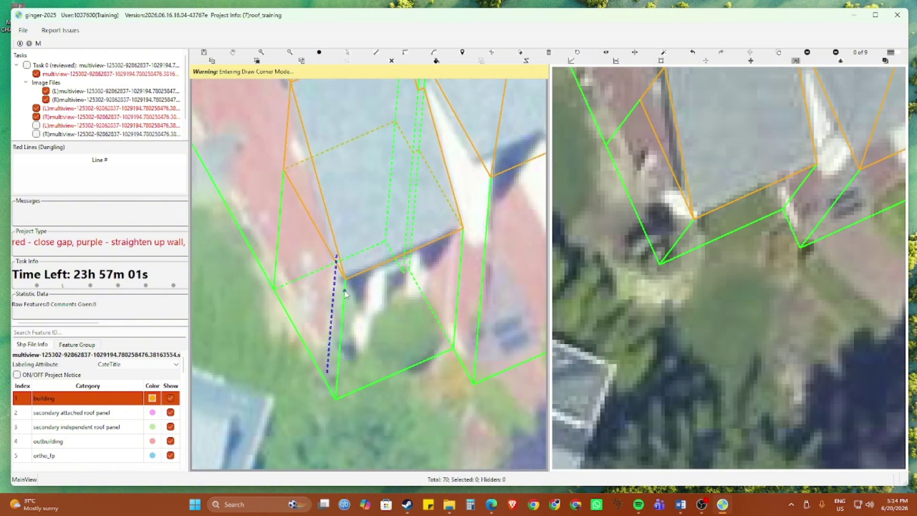
pyautogui.click(345, 279)
pyautogui.click(337, 254)
pyautogui.click(327, 374)
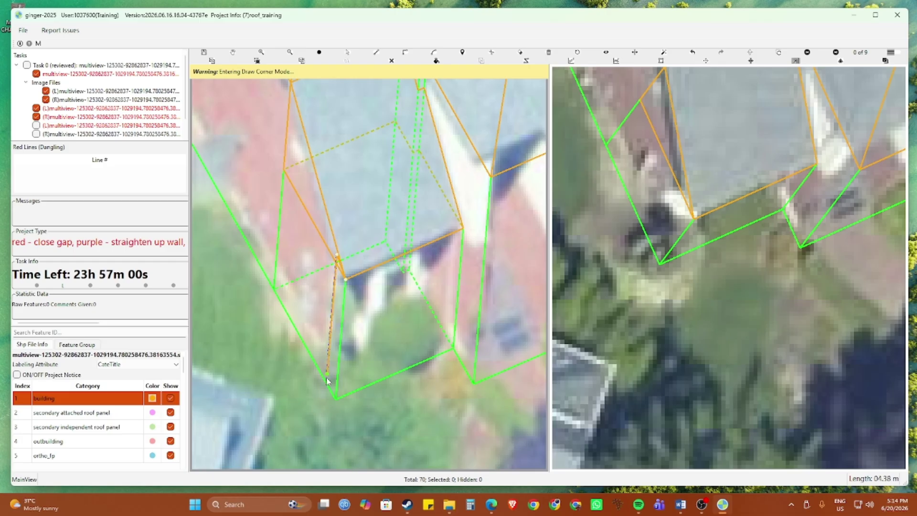
pyautogui.click(335, 403)
pyautogui.scroll(-3, 351, 384)
pyautogui.click(364, 371)
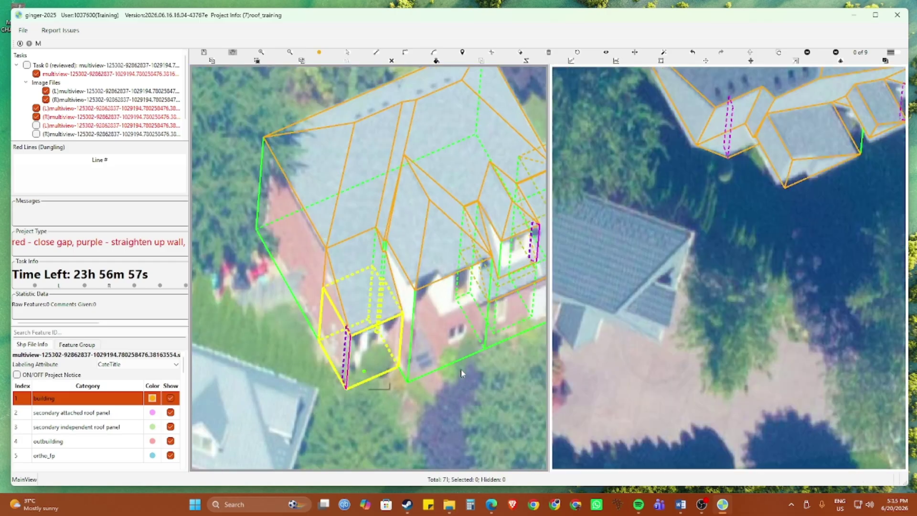
# Step: Compare the three purple wall panels on the house model across the other aerial images
pyautogui.scroll(-2, 724, 283)
pyautogui.moveTo(731, 225); pyautogui.dragTo(645, 399)
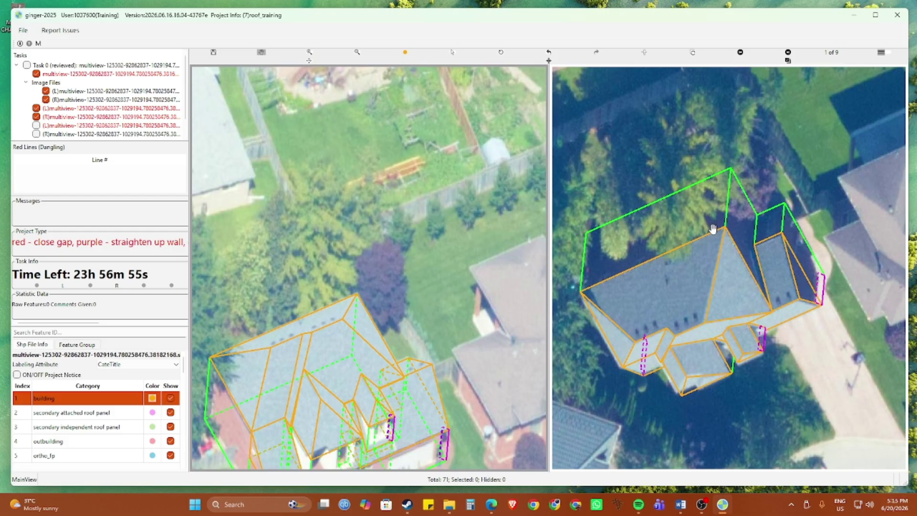
pyautogui.press('n')
pyautogui.press('n')
pyautogui.press('n')
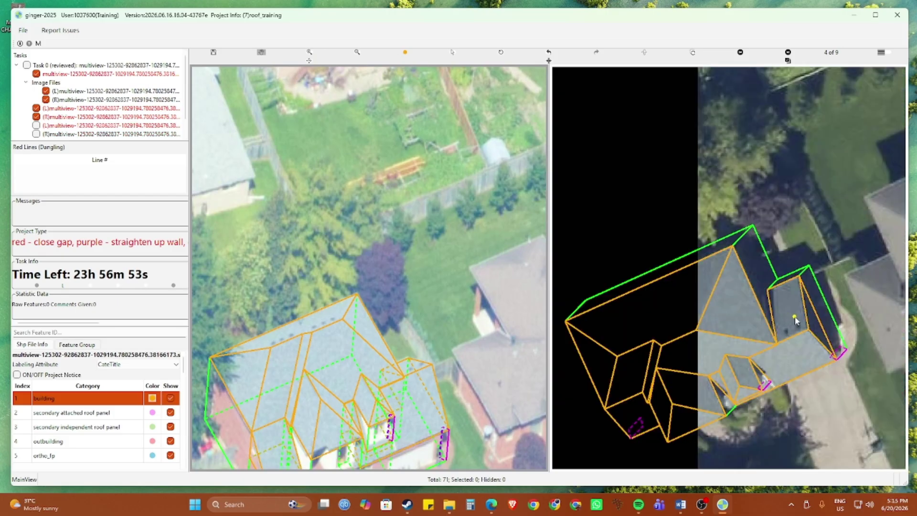
pyautogui.press('n')
pyautogui.press('n')
pyautogui.press('n')
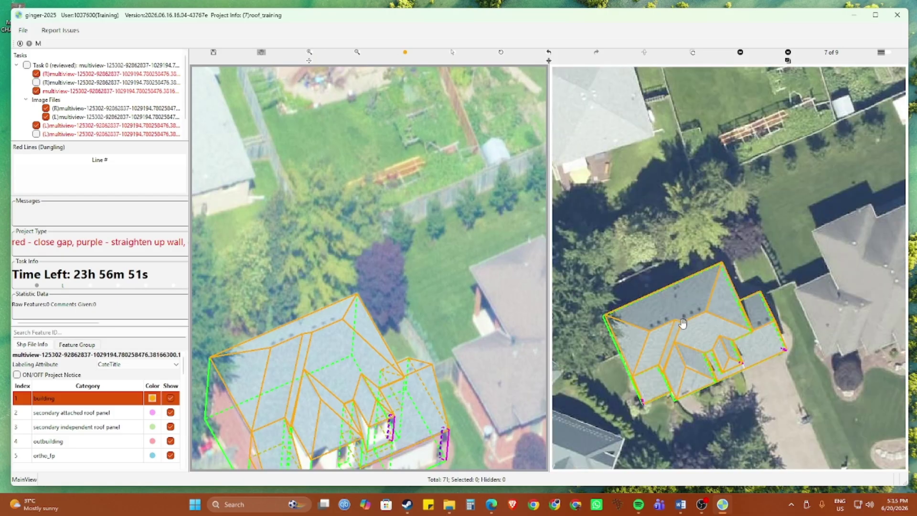
pyautogui.scroll(2, 682, 324)
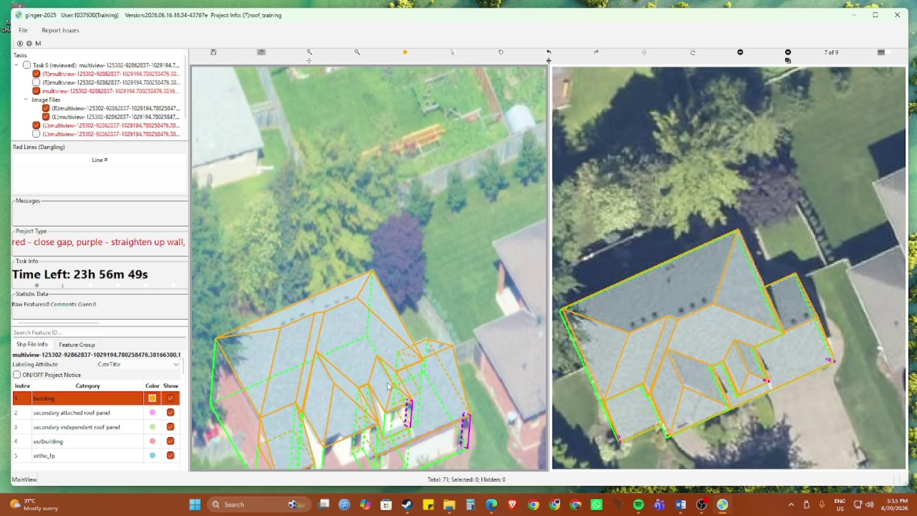
pyautogui.scroll(-2, 390, 386)
pyautogui.moveTo(391, 386); pyautogui.dragTo(415, 304)
pyautogui.scroll(2, 337, 381)
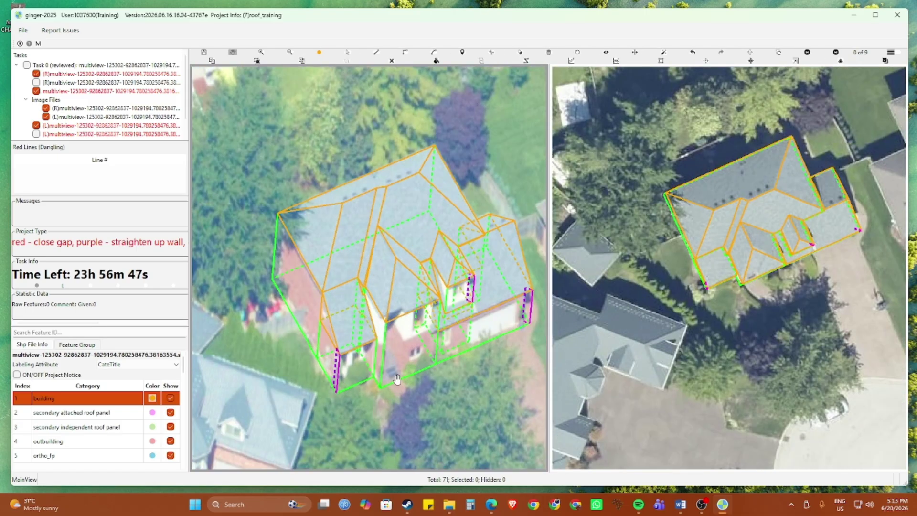
# Step: Inspect the front wall panels against the aerial imagery, with the house outlines shown and hidden
pyautogui.press('space')
pyautogui.press('space')
pyautogui.moveTo(425, 388); pyautogui.dragTo(366, 387)
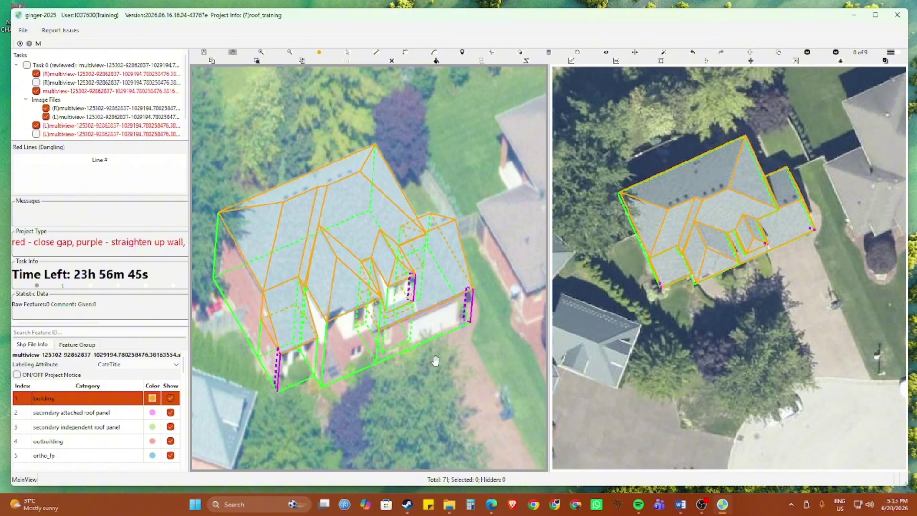
pyautogui.scroll(2, 436, 358)
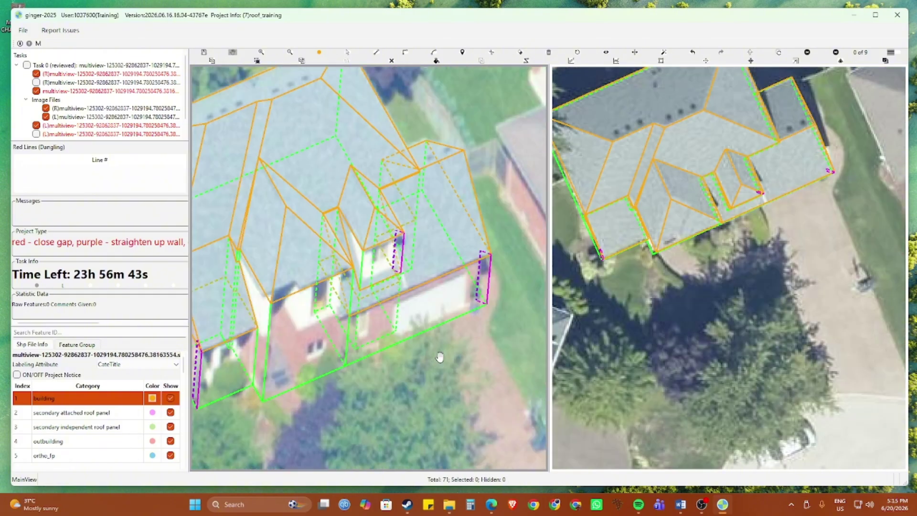
pyautogui.scroll(-2, 440, 357)
pyautogui.press('r')
pyautogui.press('r')
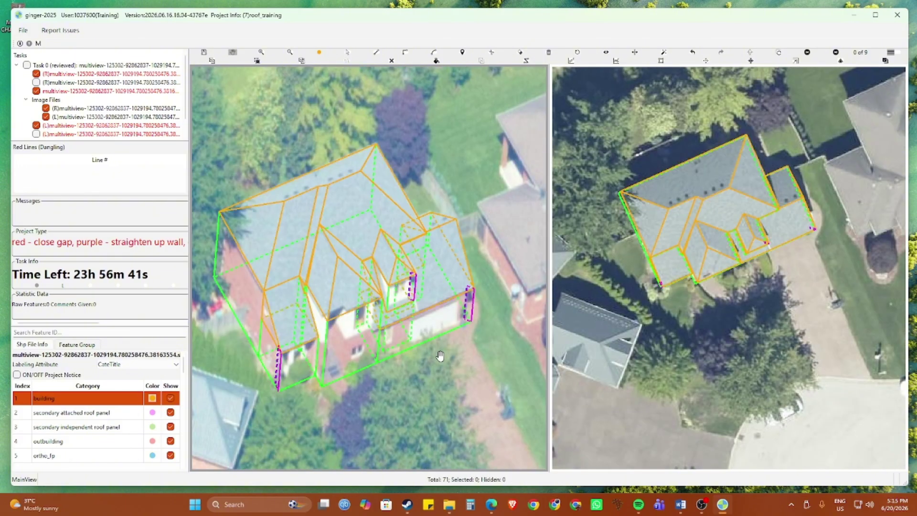
pyautogui.press('r')
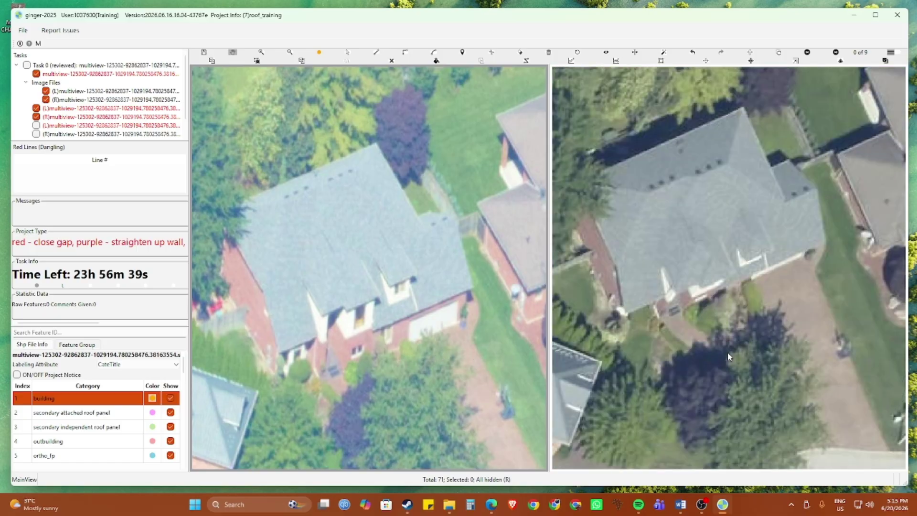
# Step: Show the house outlines again and delete the purple wall panel at the garage's outer corner
pyautogui.press('r')
pyautogui.scroll(2, 802, 313)
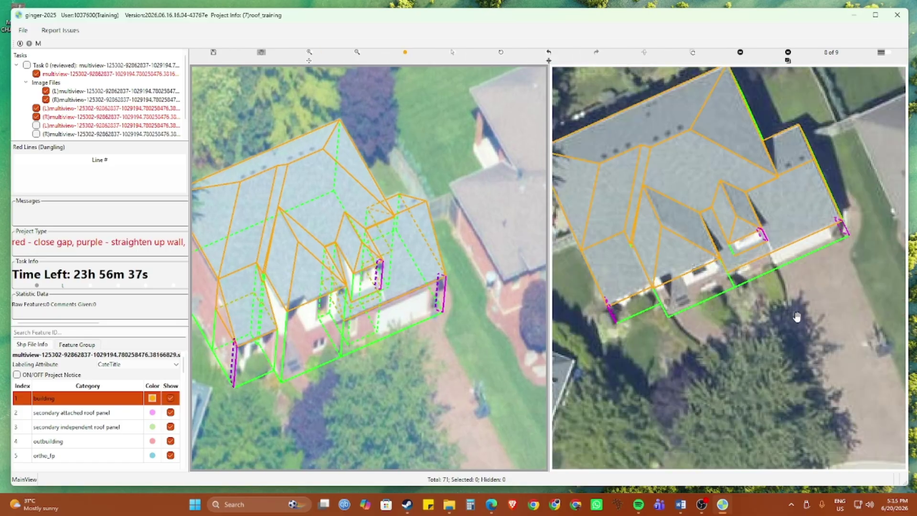
pyautogui.scroll(2, 793, 257)
pyautogui.scroll(1, 369, 303)
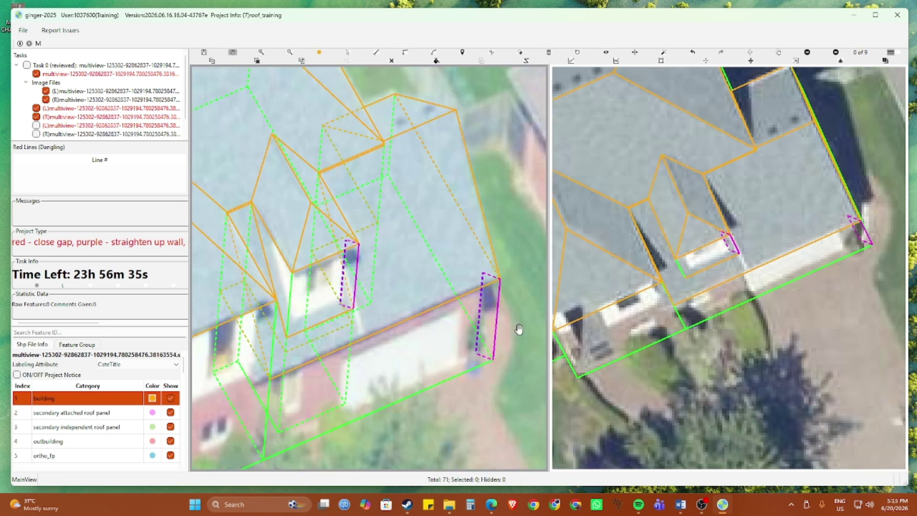
pyautogui.click(483, 310)
pyautogui.press('s')
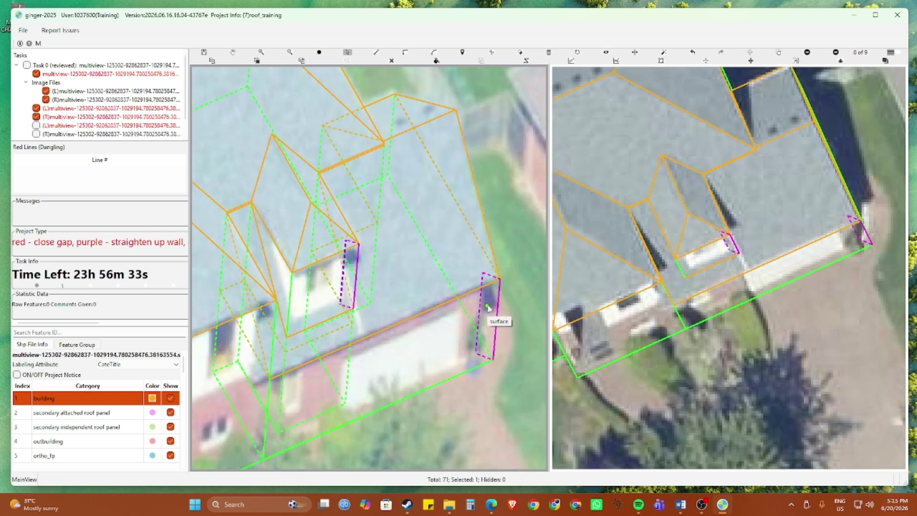
pyautogui.click(481, 300)
pyautogui.scroll(-2, 481, 299)
# Step: Delete the purple wall panel at the front wing's outer corner, and undo the last accidental change to the garage section
pyautogui.moveTo(401, 315); pyautogui.dragTo(541, 249)
pyautogui.scroll(2, 226, 374)
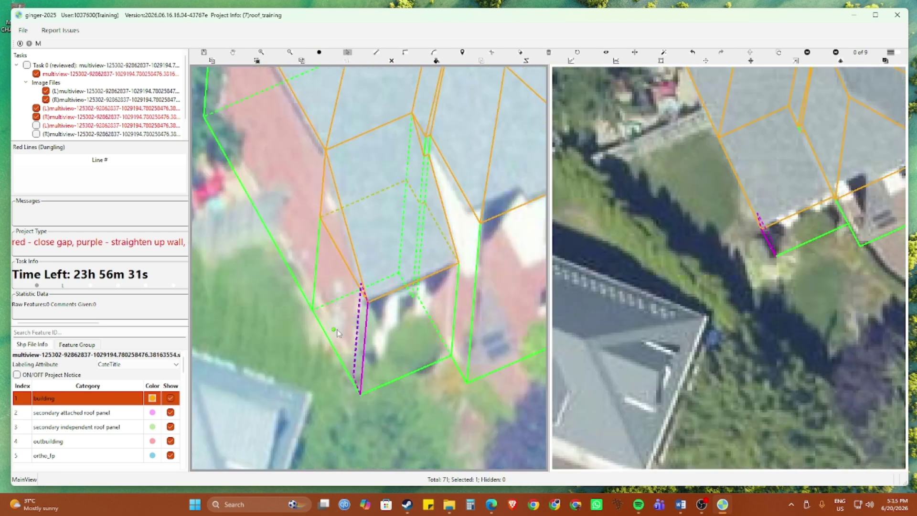
pyautogui.click(356, 333)
pyautogui.scroll(-2, 358, 319)
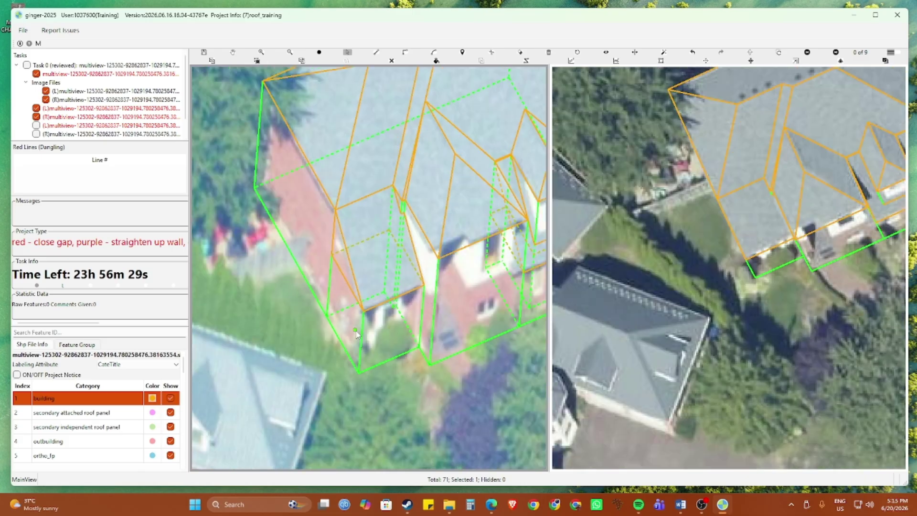
pyautogui.scroll(2, 441, 263)
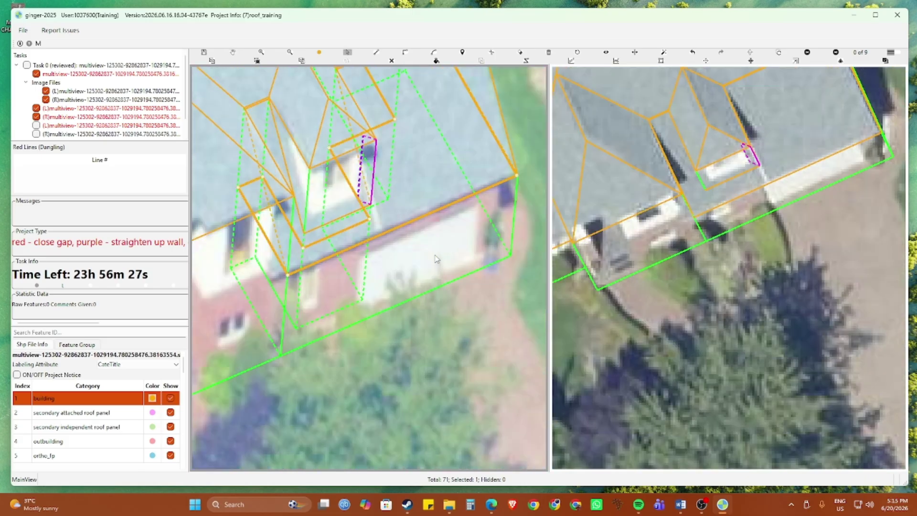
pyautogui.hotkey('ctrl', 'z')
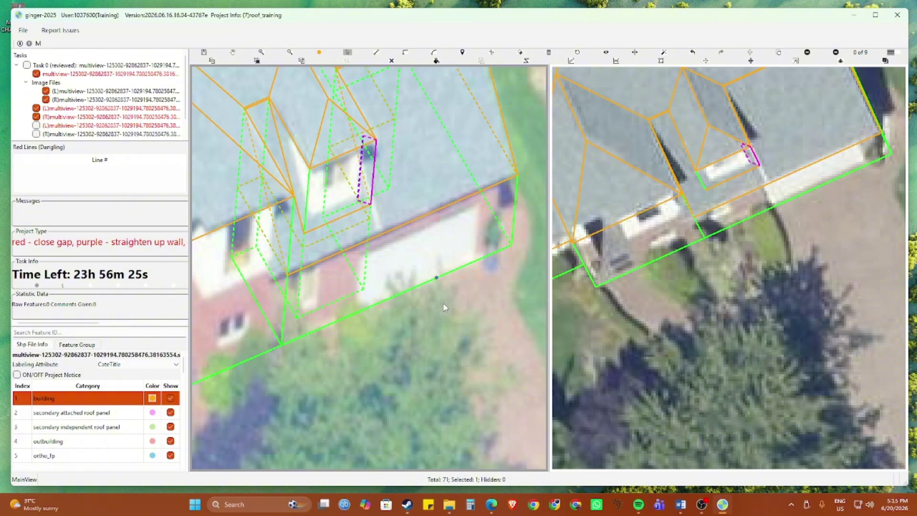
pyautogui.scroll(-1, 444, 307)
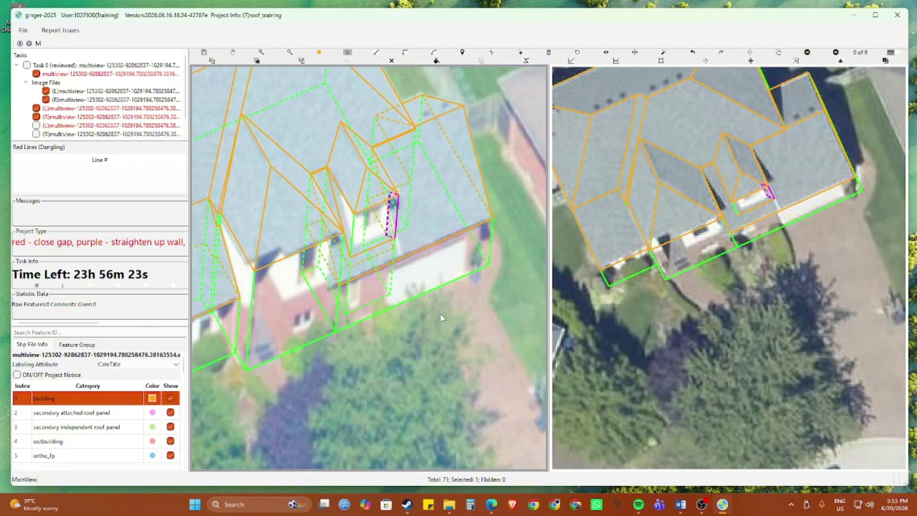
# Step: Cycle through all the aerial images to check the house outlines and the remaining dormer wall panel against each view
pyautogui.press('Right')
pyautogui.press('Right')
pyautogui.scroll(-3, 732, 262)
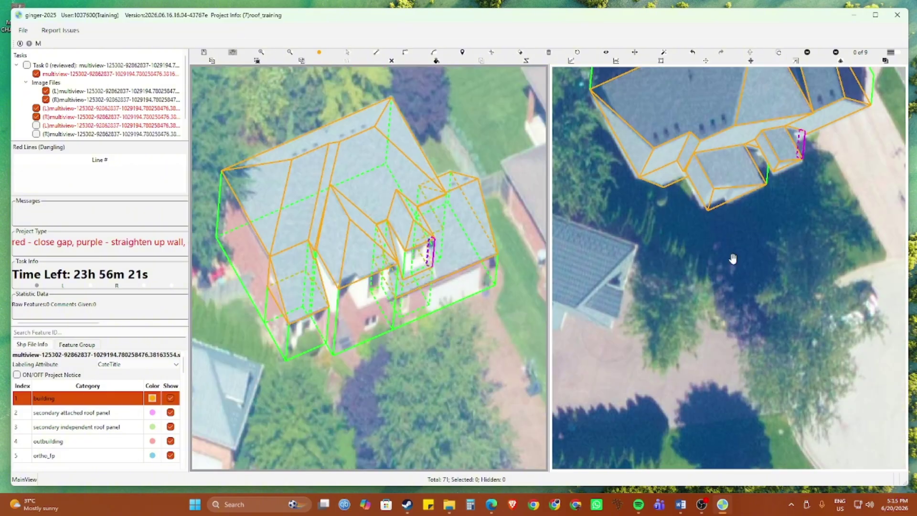
pyautogui.moveTo(802, 110); pyautogui.dragTo(809, 175)
pyautogui.press('Right')
pyautogui.press('Right')
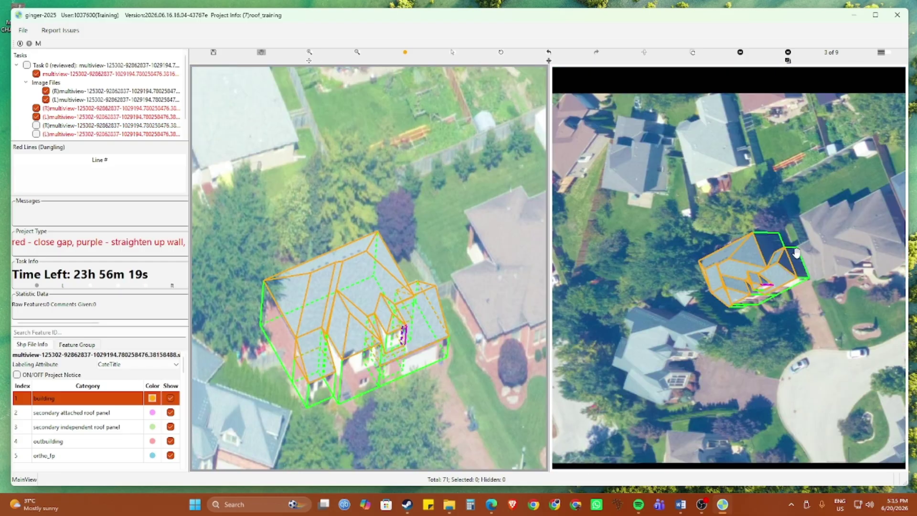
pyautogui.press('Right')
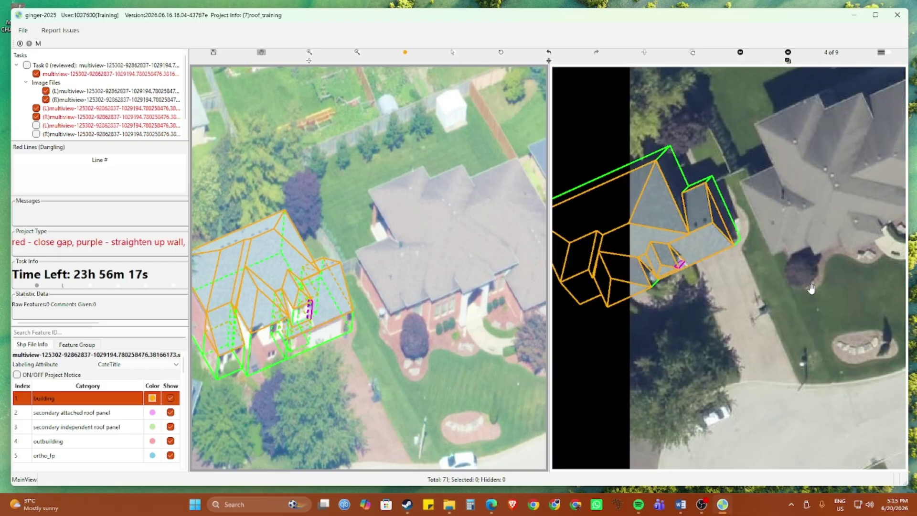
pyautogui.press('Right')
pyautogui.press('Right')
pyautogui.press('Right')
pyautogui.press('Right')
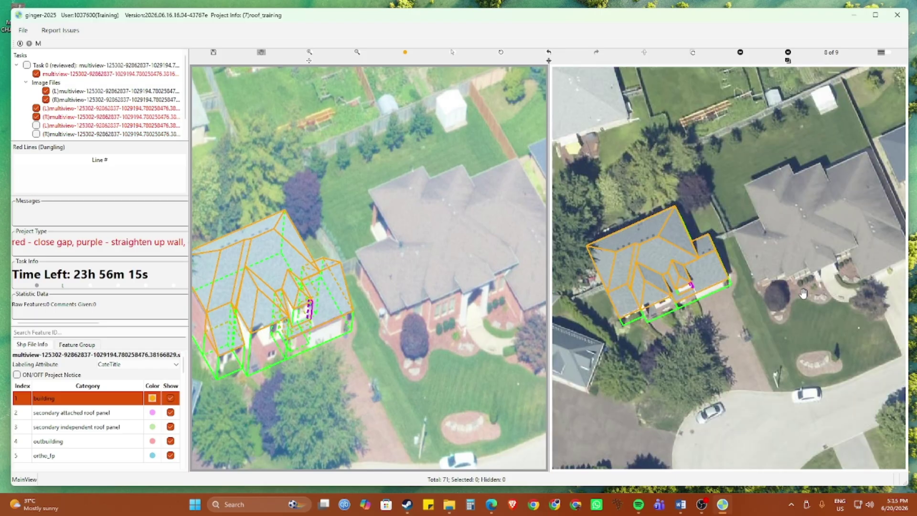
pyautogui.press('Right')
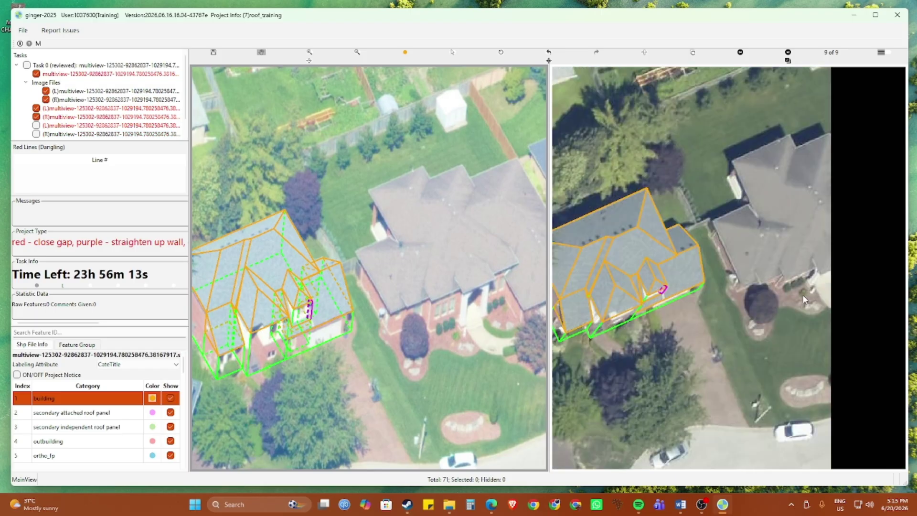
pyautogui.press('Right')
pyautogui.press('Right')
pyautogui.press('Right')
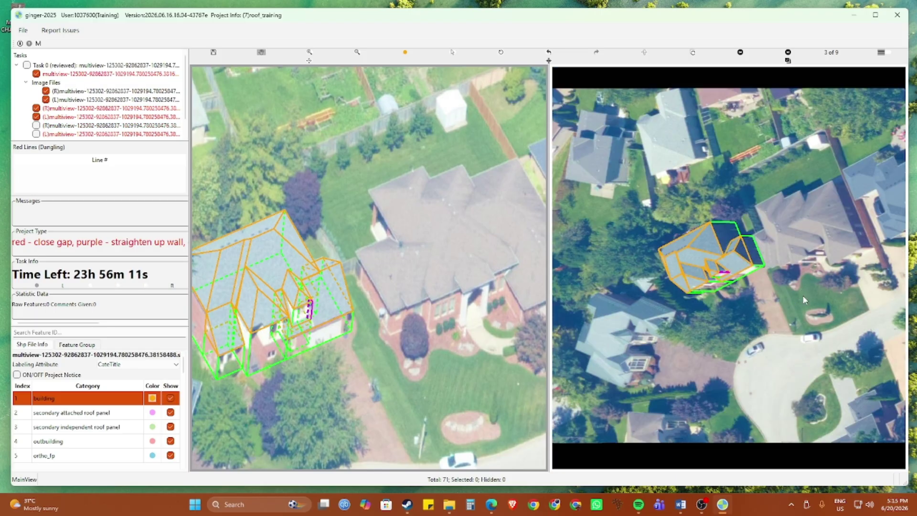
pyautogui.press('Right')
pyautogui.press('Right')
pyautogui.press('Right')
pyautogui.press('Right')
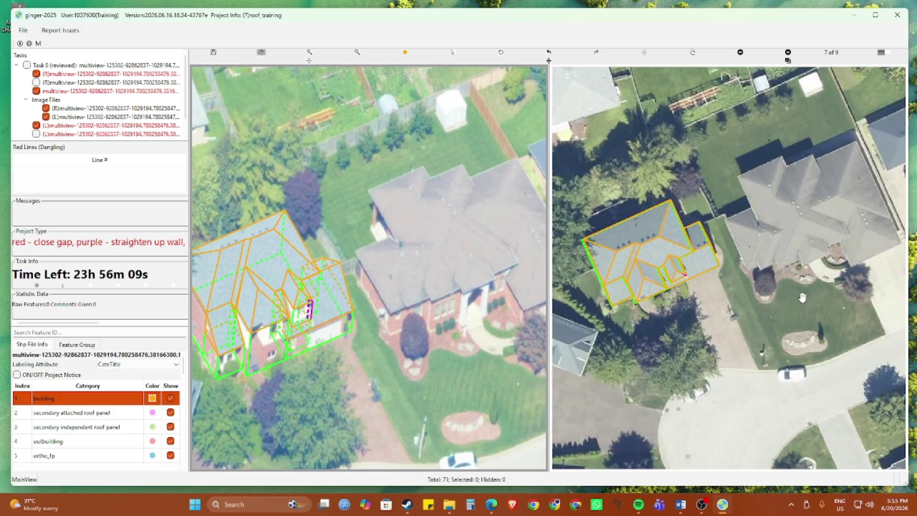
pyautogui.press('Right')
# Step: Draw a line parallel to the garage's outer corner edge and set back from it, down to the wall base
pyautogui.scroll(5, 395, 337)
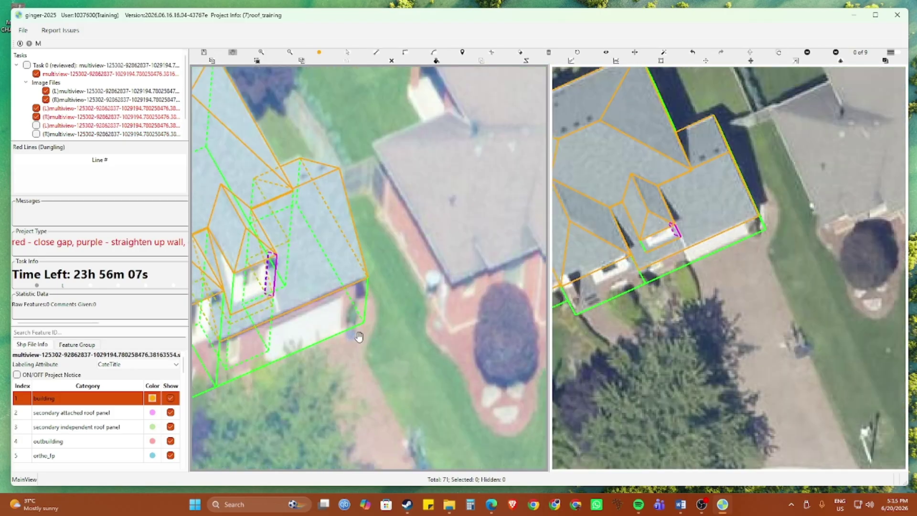
pyautogui.scroll(2, 392, 372)
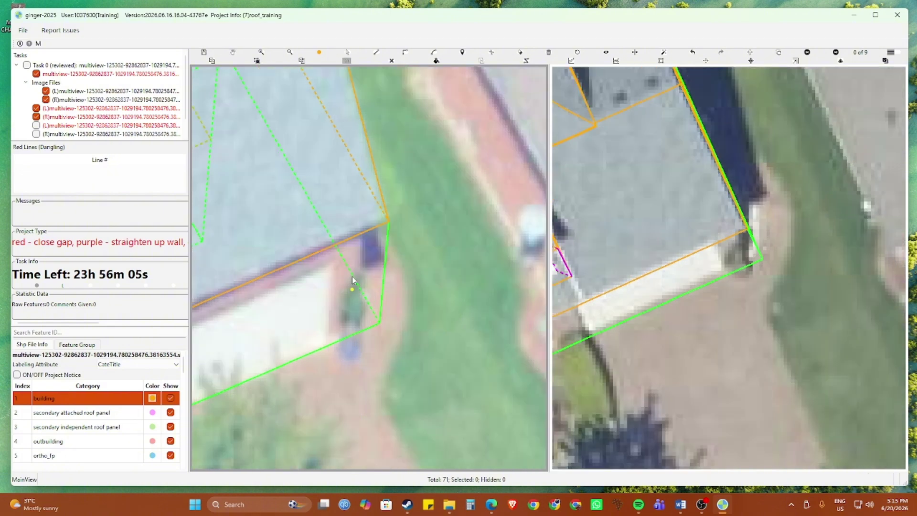
pyautogui.click(365, 232)
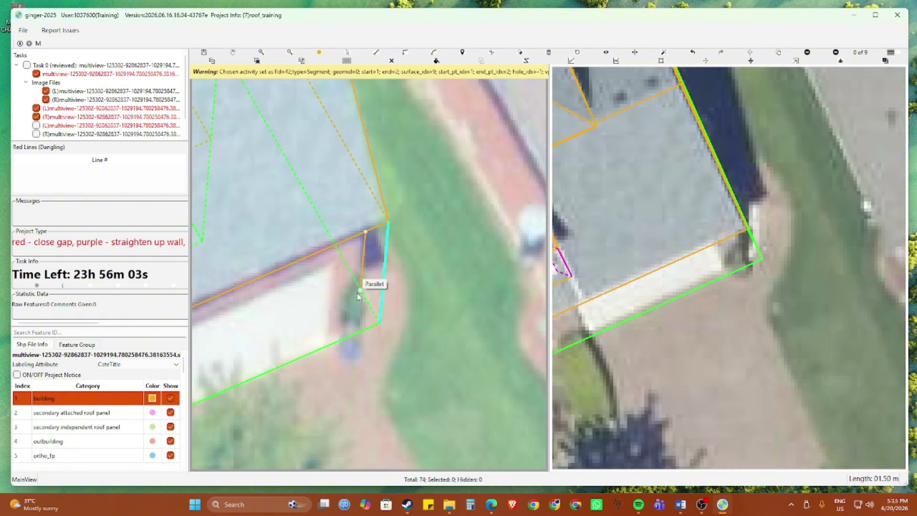
pyautogui.click(357, 326)
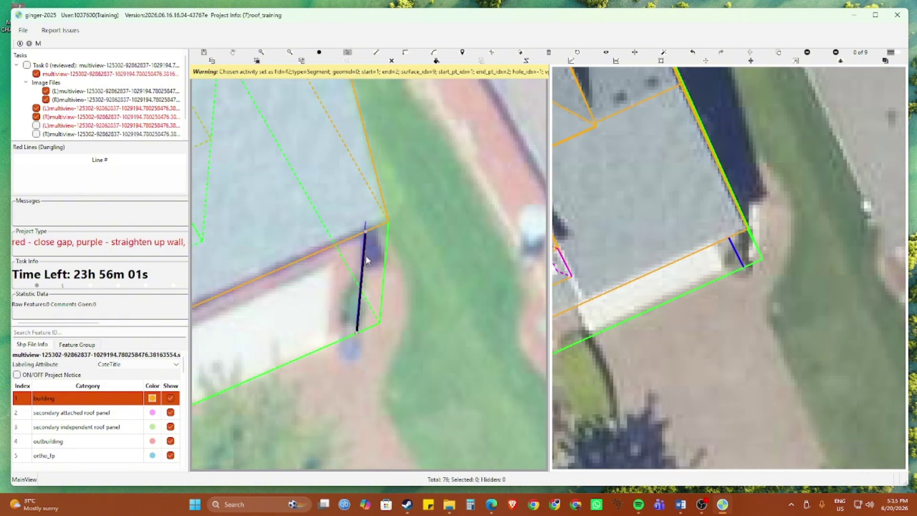
# Step: Draw a narrow wall panel in corner mode joining the garage's outer corner edge to the set-back line
pyautogui.press('c')
pyautogui.click(389, 221)
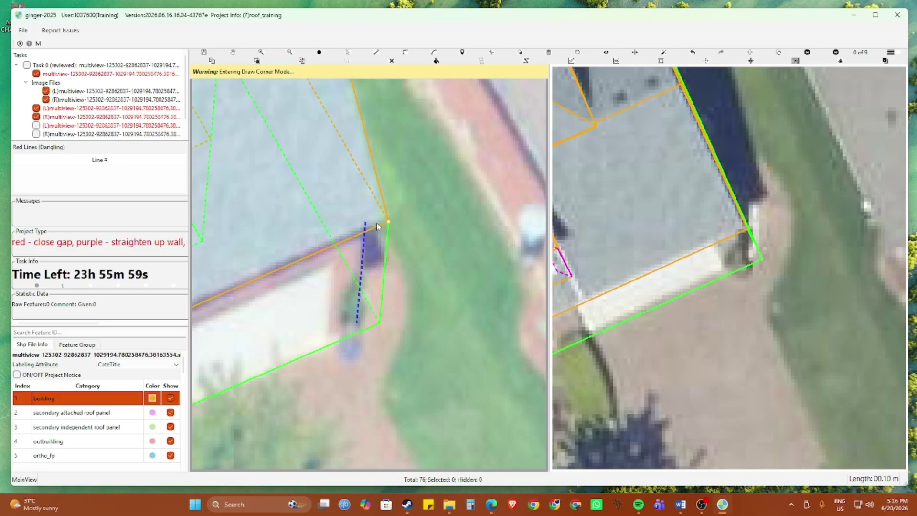
pyautogui.click(365, 221)
pyautogui.click(380, 323)
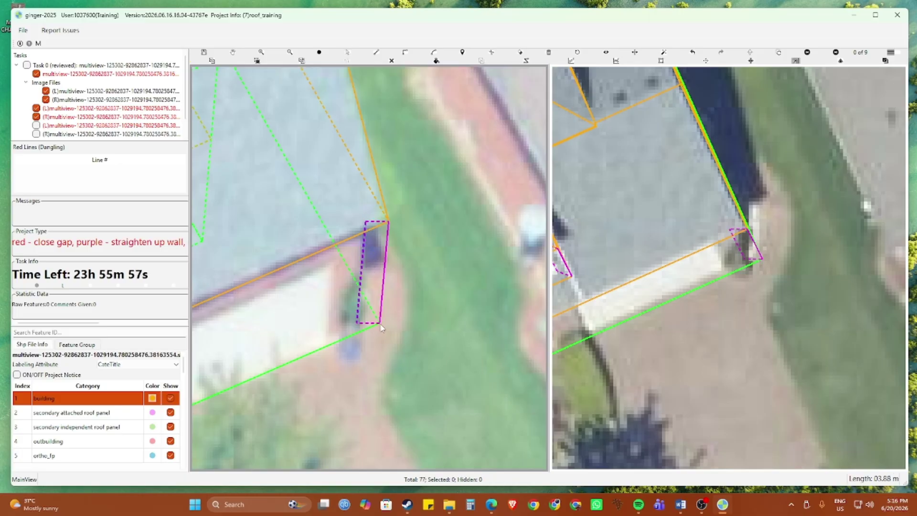
# Step: Draw a line on the front wing's side wall, parallel to its outer corner edge and slightly set back
pyautogui.scroll(-2, 376, 325)
pyautogui.moveTo(316, 322); pyautogui.dragTo(498, 253)
pyautogui.moveTo(210, 349); pyautogui.dragTo(288, 325)
pyautogui.scroll(3, 289, 325)
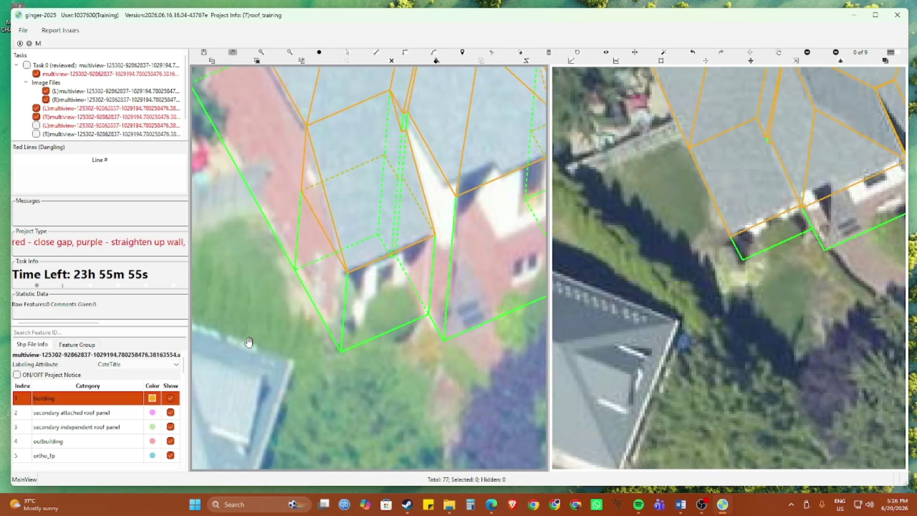
pyautogui.press('v')
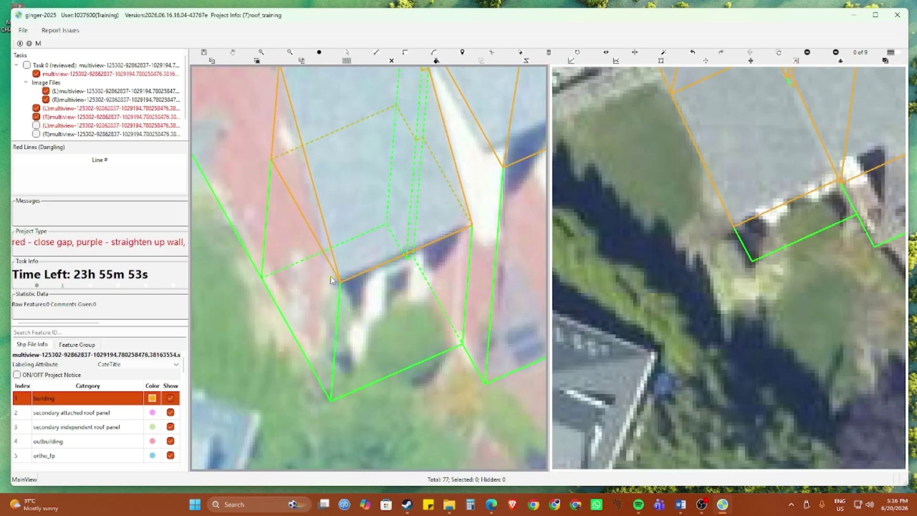
pyautogui.click(329, 264)
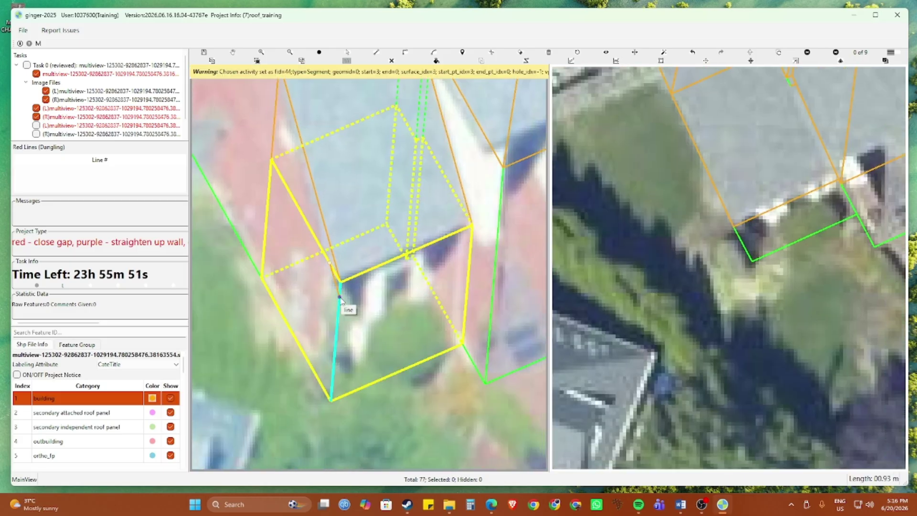
pyautogui.click(320, 381)
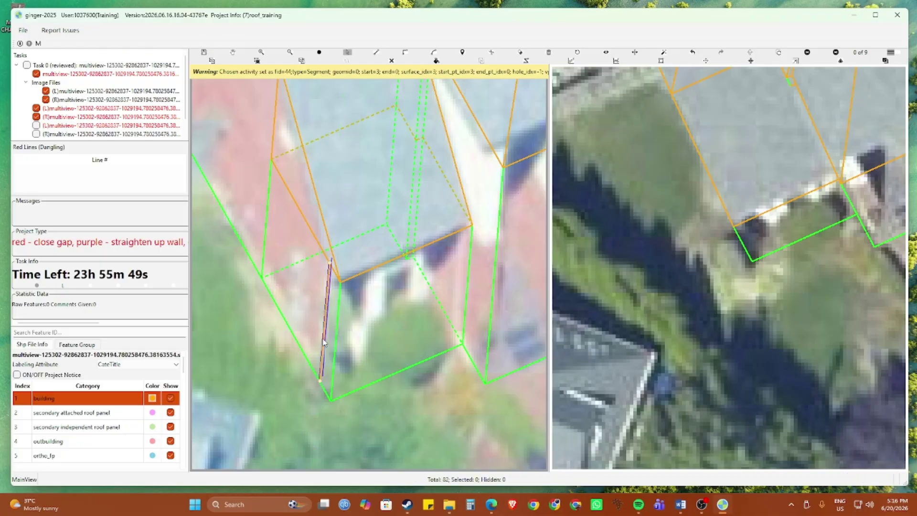
# Step: Draw a narrow wall panel in corner mode between the front wing's outer corner edge and its parallel set-back line
pyautogui.press('c')
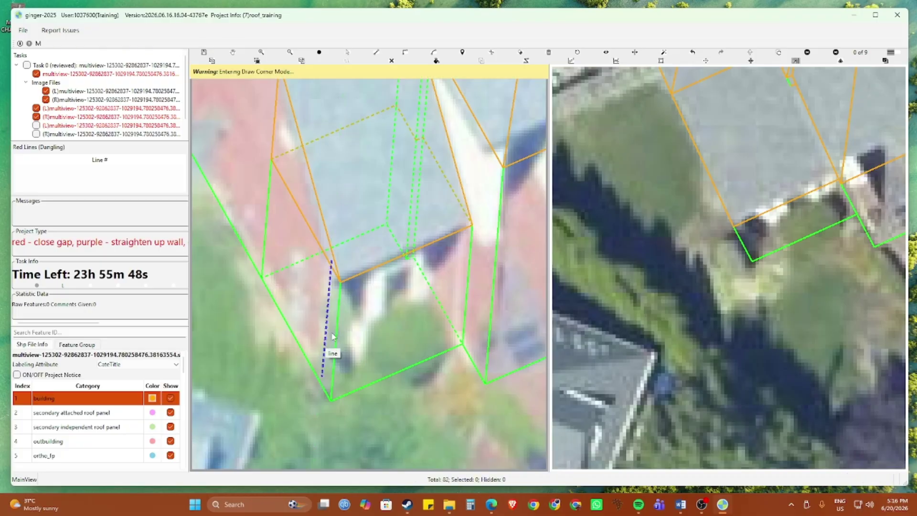
pyautogui.click(343, 284)
pyautogui.click(331, 260)
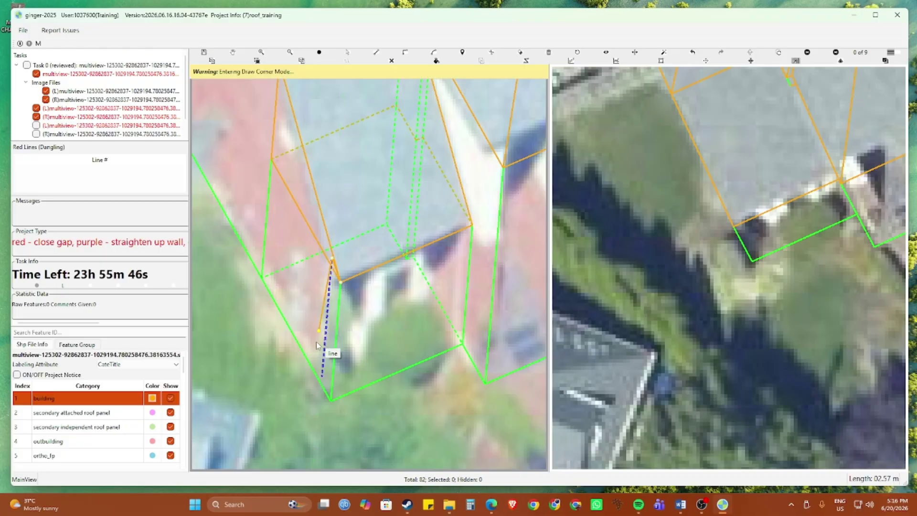
pyautogui.click(326, 405)
pyautogui.scroll(-5, 315, 363)
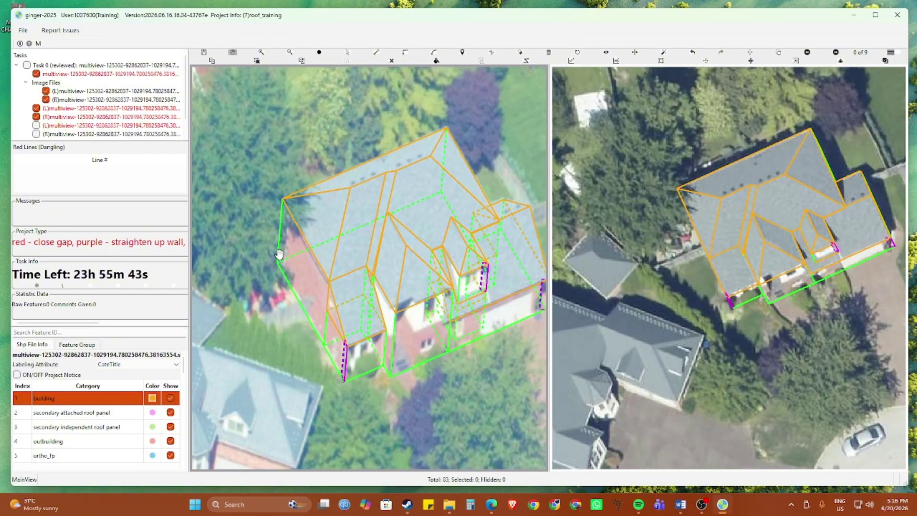
# Step: Draw a short line about 0.46 m long beside the vertical wall edge at the main house's rear corner
pyautogui.scroll(2, 280, 255)
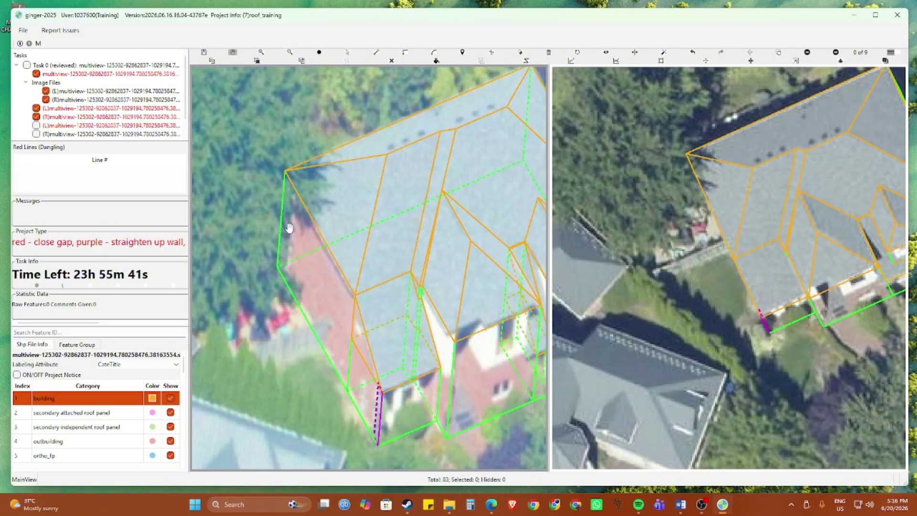
pyautogui.scroll(2, 290, 238)
pyautogui.click(289, 218)
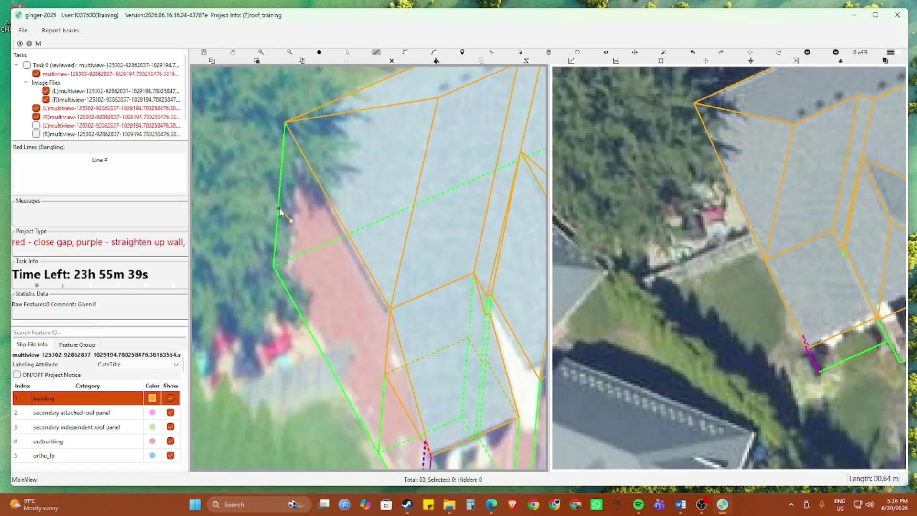
pyautogui.click(281, 214)
pyautogui.scroll(-2, 283, 226)
# Step: Bring up the aerial image ending in 38158488, which shows the shaded wall at the main house's rear corner
pyautogui.press('Right')
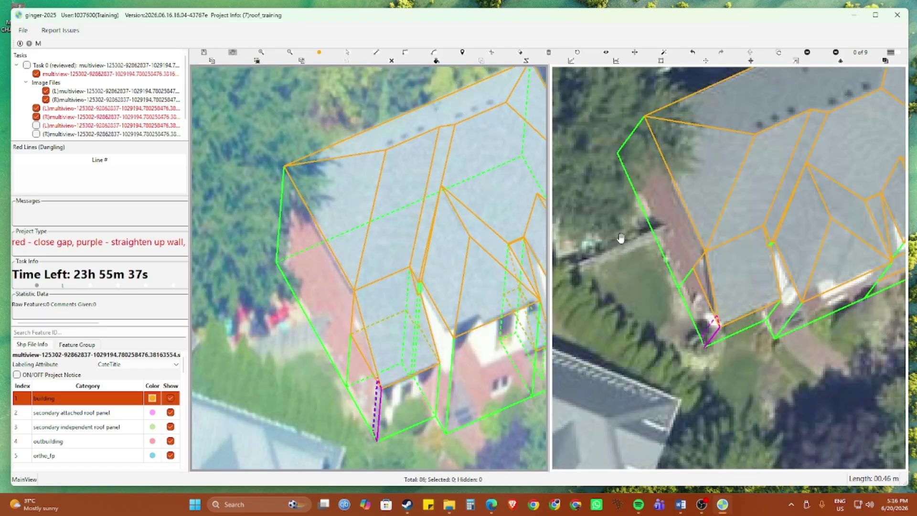
pyautogui.press('Right')
pyautogui.press('Right')
pyautogui.scroll(-2, 649, 231)
pyautogui.moveTo(655, 267); pyautogui.dragTo(661, 387)
pyautogui.press('Right')
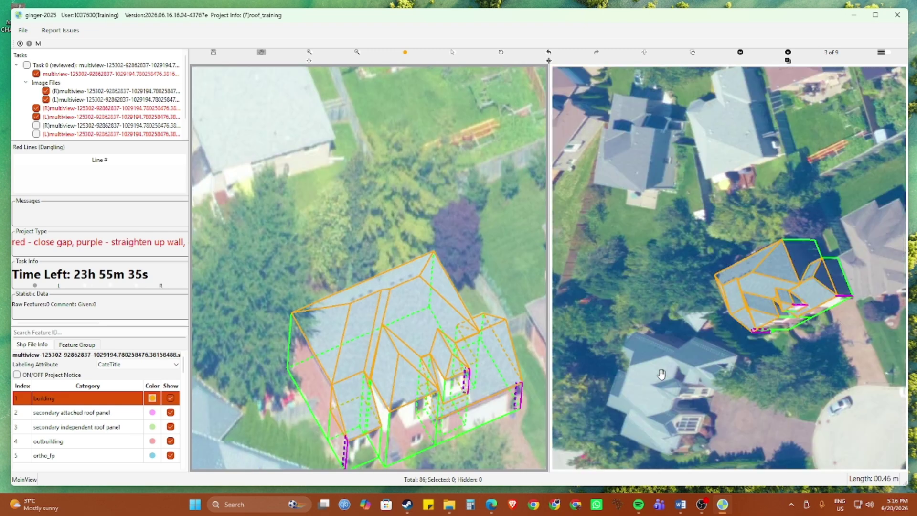
pyautogui.scroll(3, 698, 352)
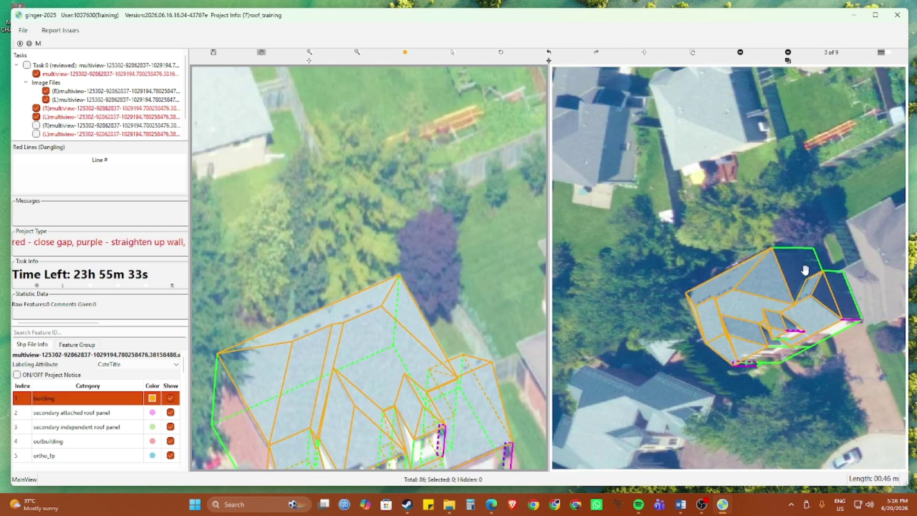
pyautogui.scroll(3, 804, 271)
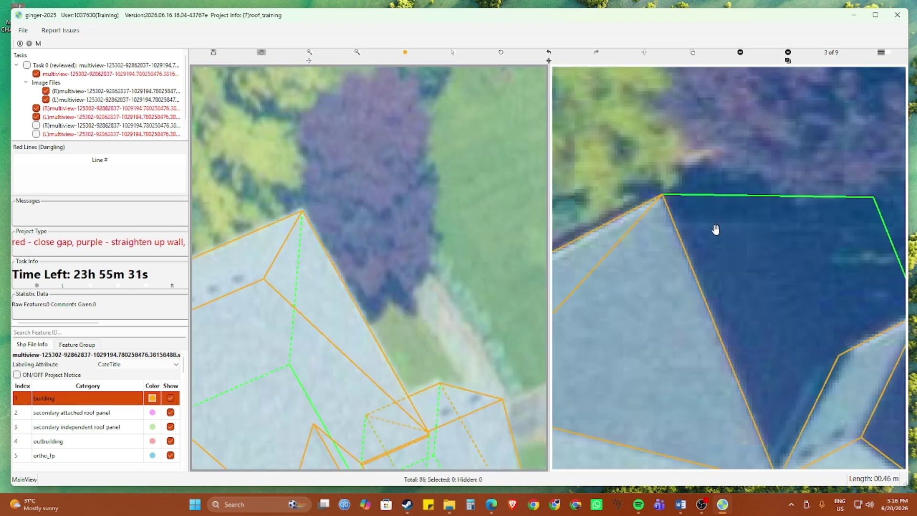
pyautogui.scroll(-2, 715, 230)
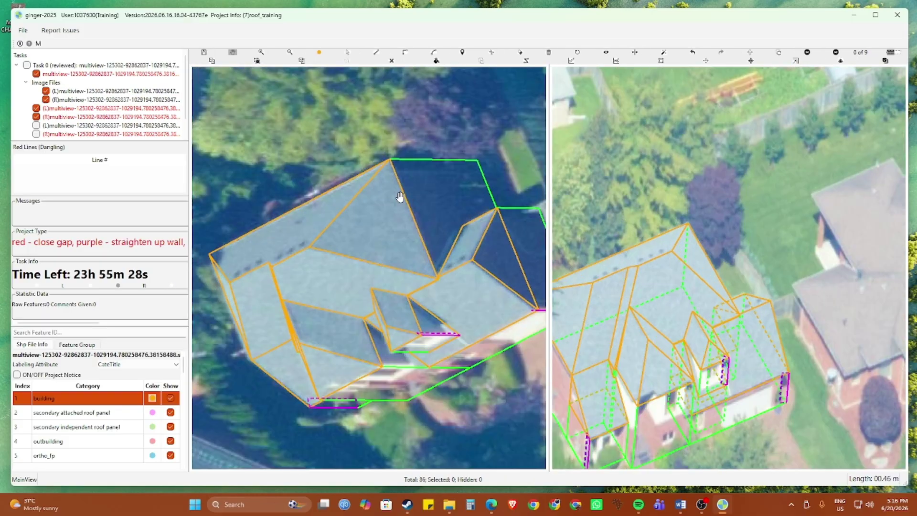
# Step: Draw a line about 5.98 m long on the shaded rear wall, parallel to its outer corner edge and slightly set back
pyautogui.scroll(1, 404, 197)
pyautogui.moveTo(404, 197); pyautogui.dragTo(378, 298)
pyautogui.moveTo(385, 261); pyautogui.dragTo(374, 293)
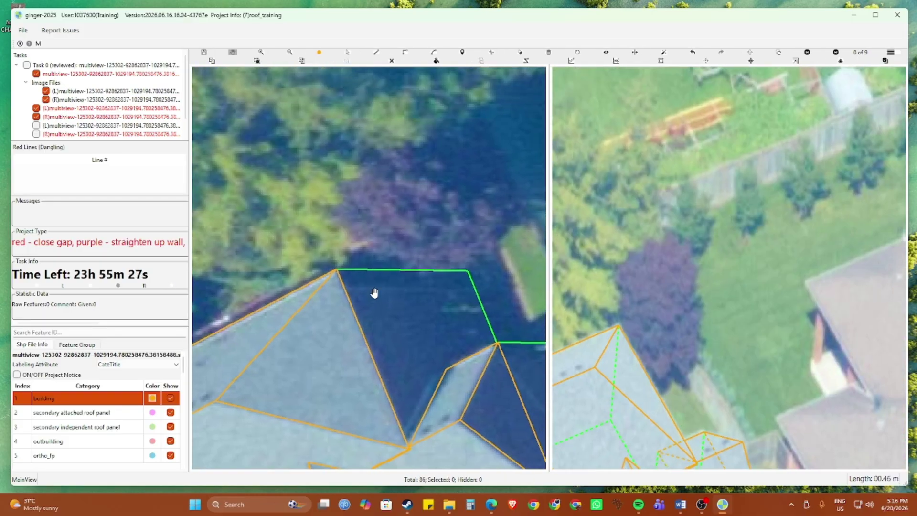
pyautogui.scroll(1, 371, 294)
pyautogui.press('v')
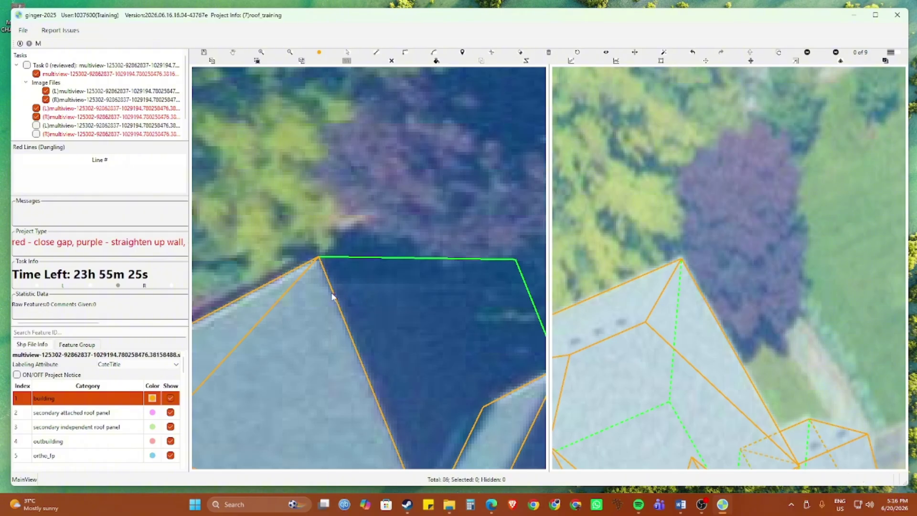
pyautogui.click(330, 282)
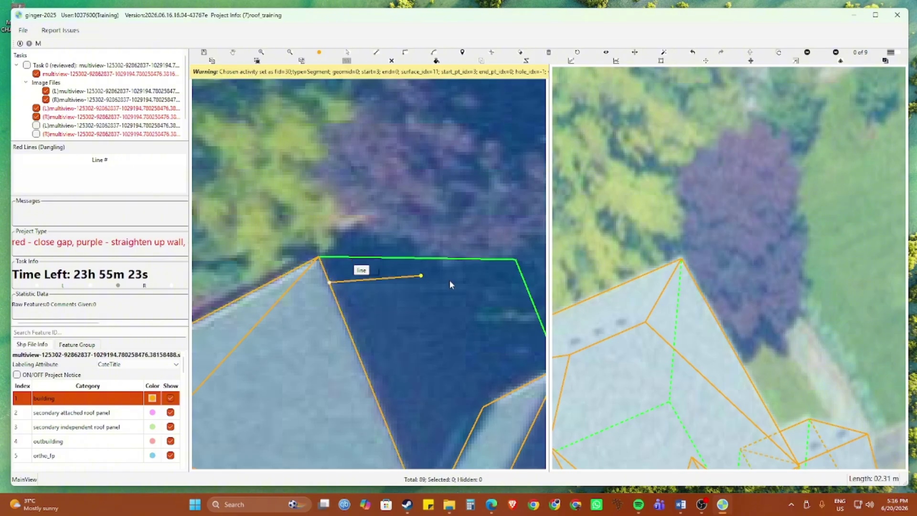
pyautogui.click(524, 286)
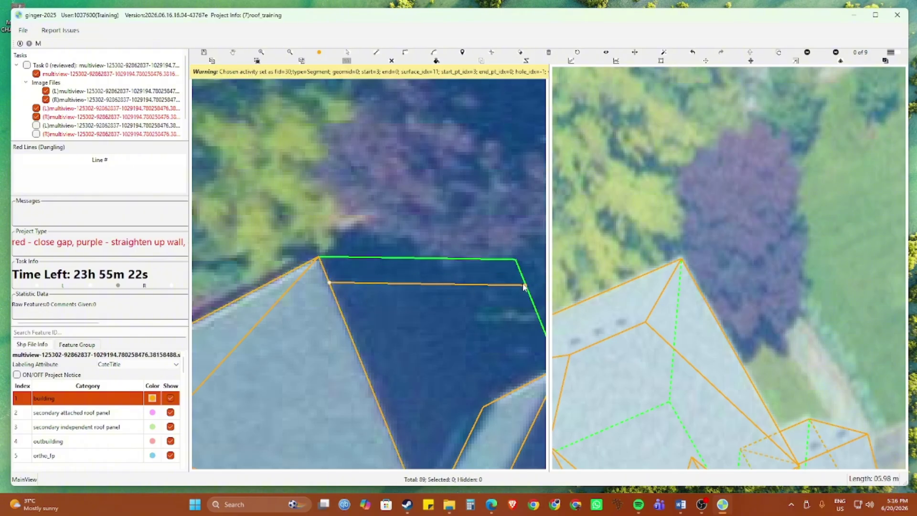
pyautogui.click(403, 282)
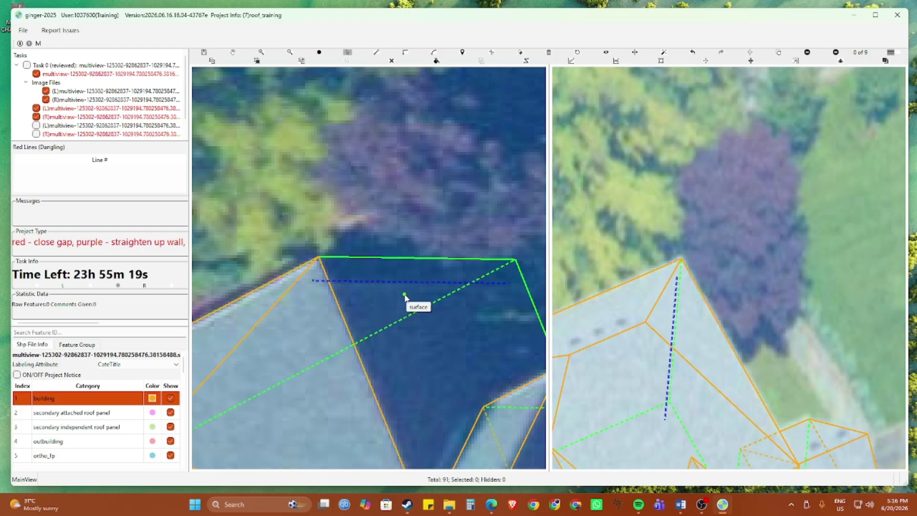
# Step: Draw a narrow wall panel in corner mode between the rear corner edge and its parallel set-back line
pyautogui.press('c')
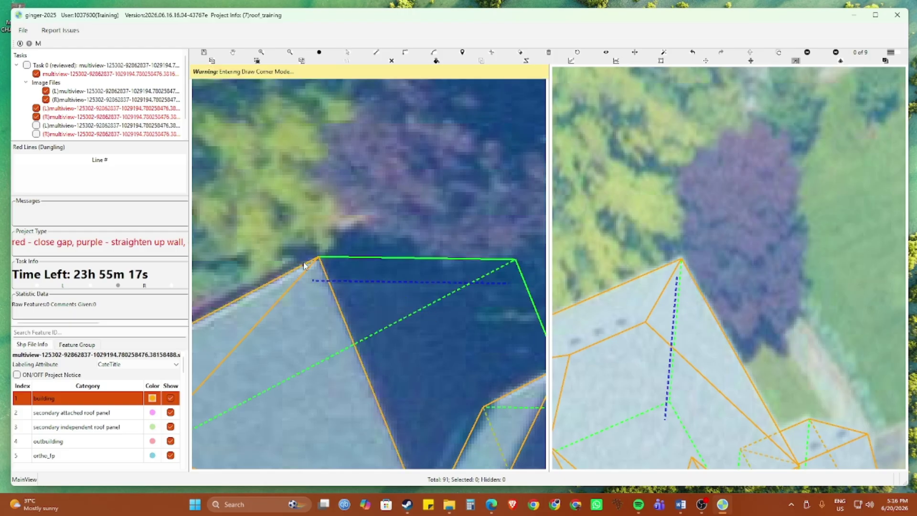
pyautogui.click(320, 258)
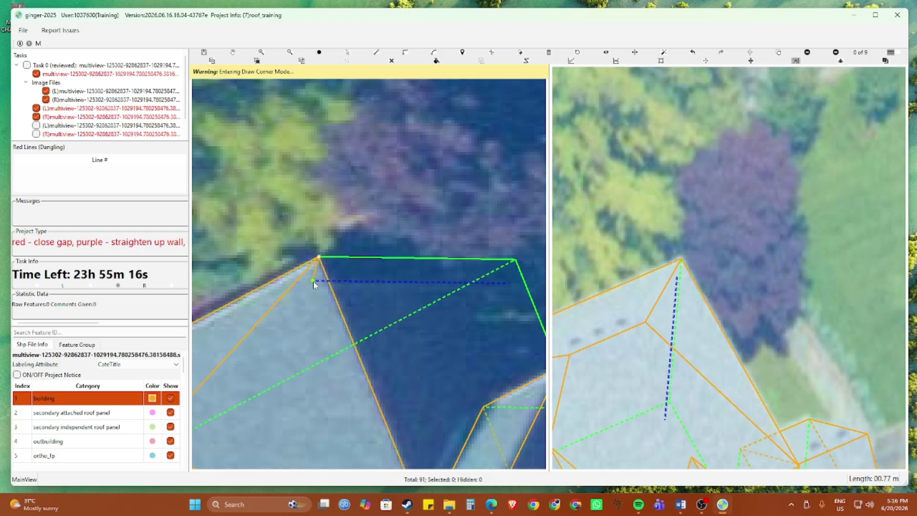
pyautogui.doubleClick(515, 261)
pyautogui.scroll(-2, 492, 248)
# Step: Select all of the house's labeled features, including the new rear corner panel
pyautogui.click(391, 61)
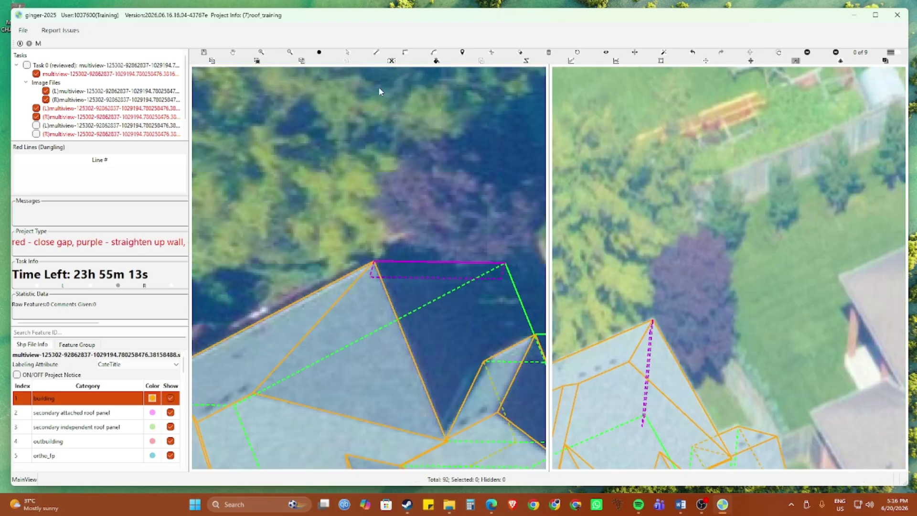
pyautogui.scroll(-3, 382, 200)
pyautogui.moveTo(278, 189); pyautogui.dragTo(471, 368)
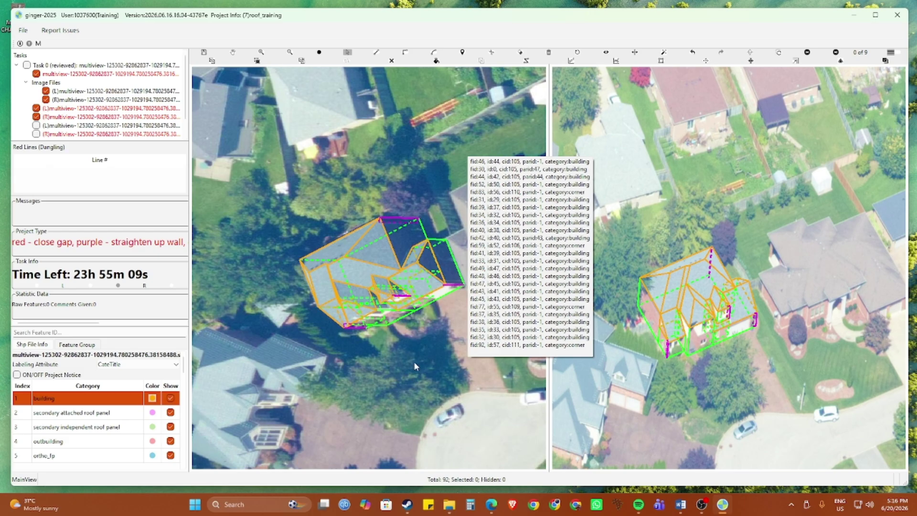
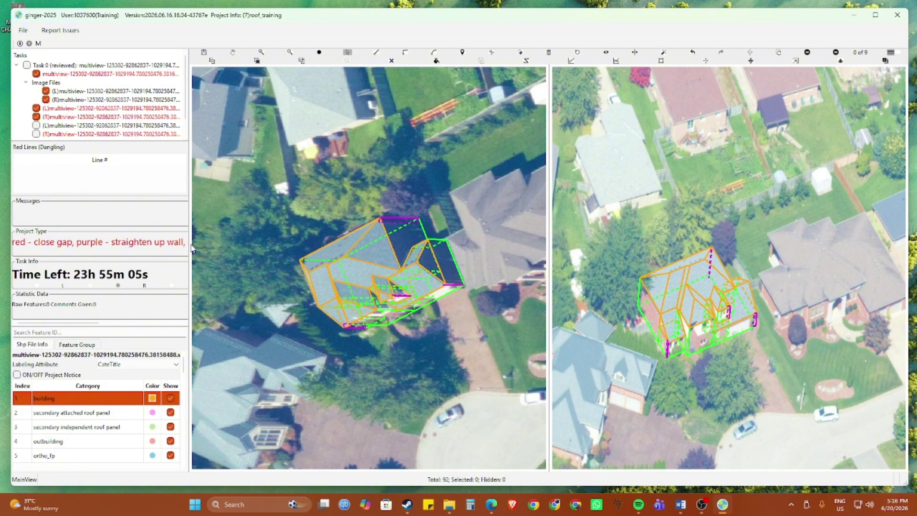
# Step: Widen the side panel to read the full project type instructions and check the labeled house against them
pyautogui.moveTo(189, 243); pyautogui.dragTo(376, 254)
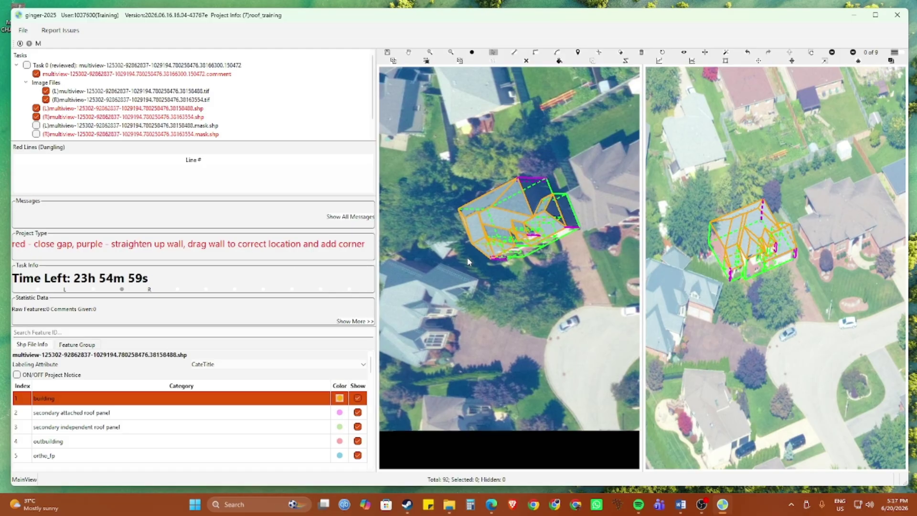
pyautogui.scroll(5, 556, 206)
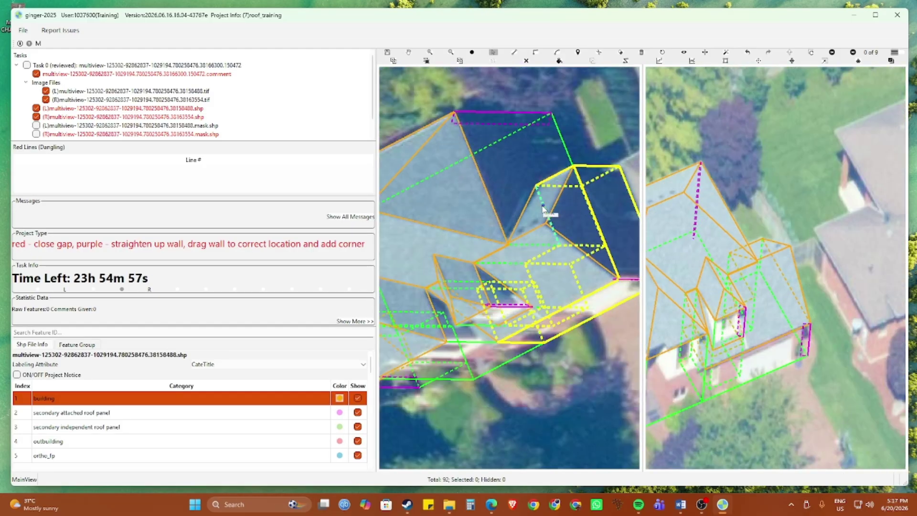
pyautogui.scroll(-2, 551, 217)
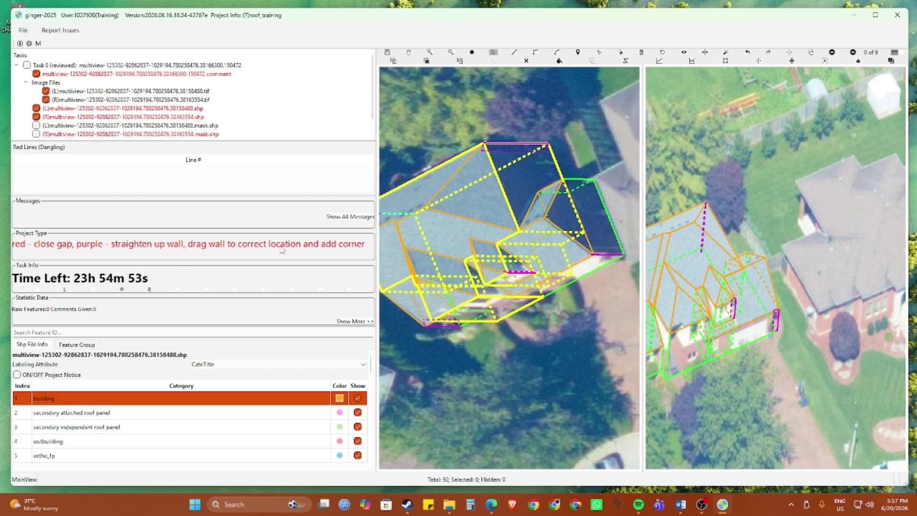
pyautogui.scroll(-2, 541, 230)
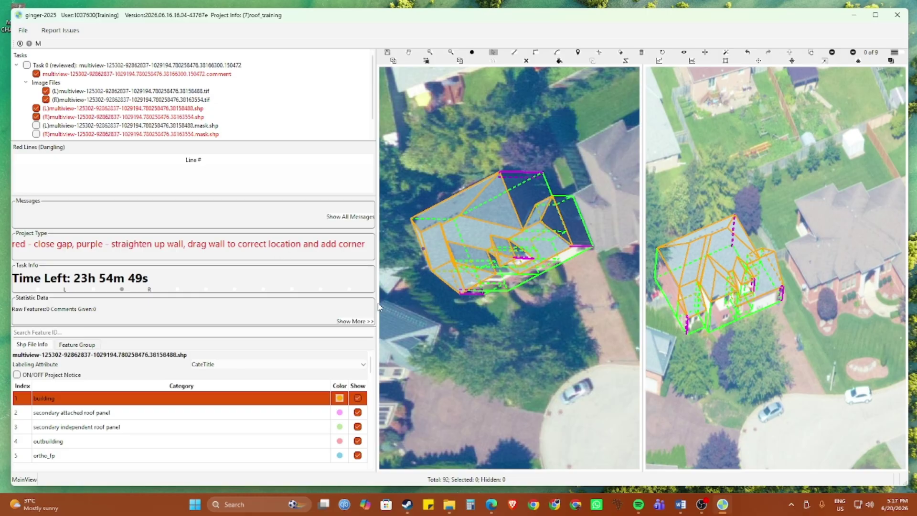
# Step: Save the finished task, closing the image grid preview and the notice about remaining training tasks
pyautogui.hotkey('ctrl', 's')
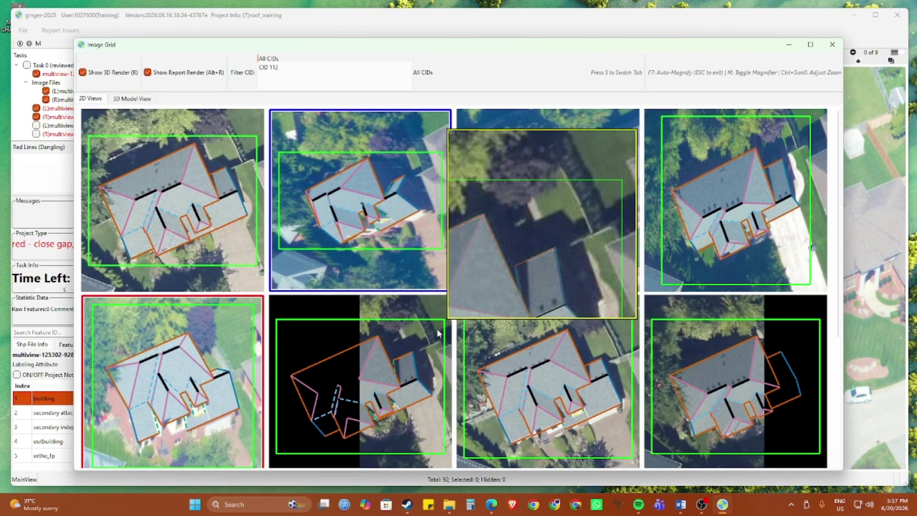
pyautogui.click(832, 44)
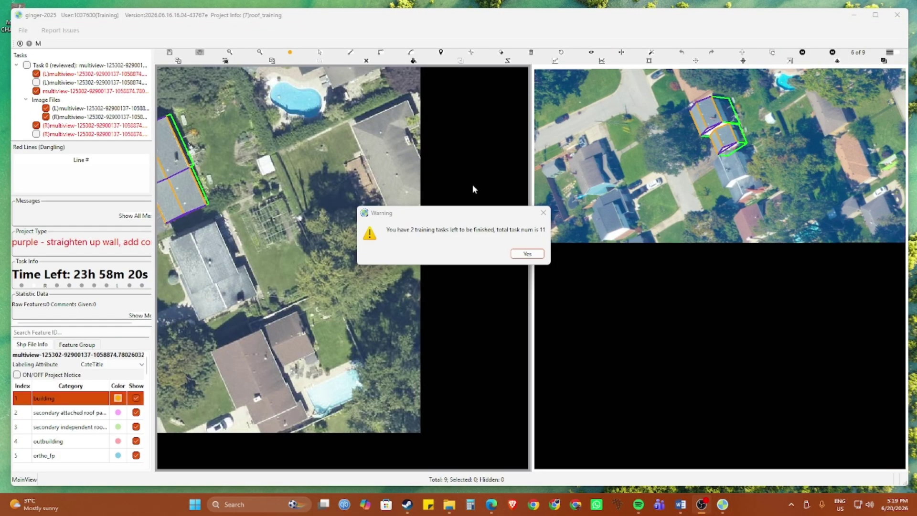
pyautogui.click(513, 257)
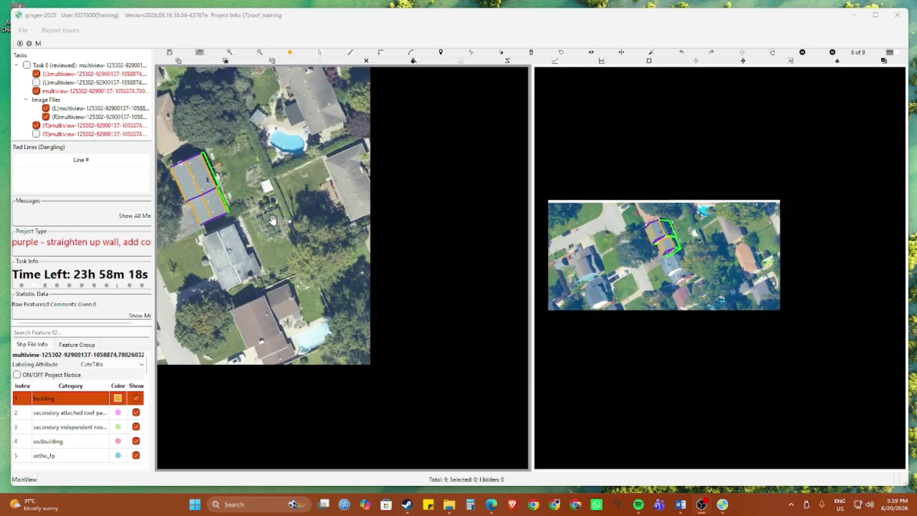
# Step: Widen the side panel to read the new task's full project type instructions
pyautogui.scroll(2, 319, 290)
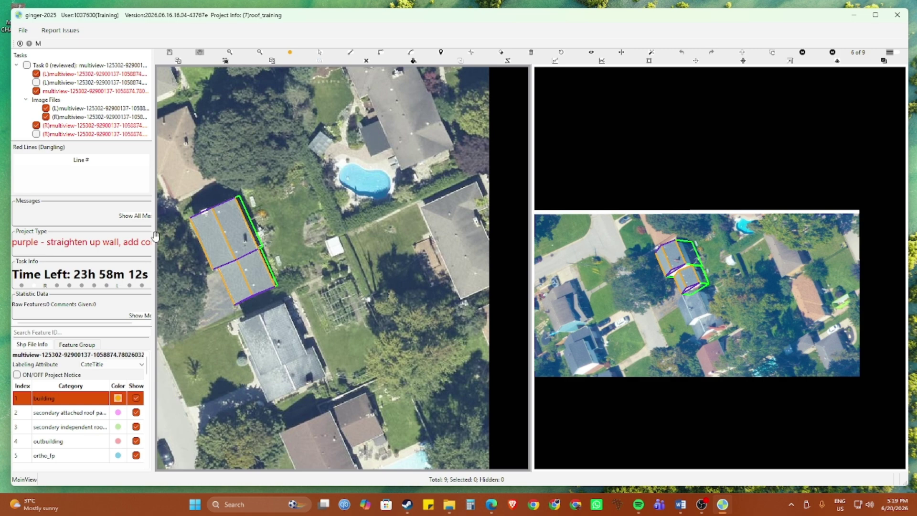
pyautogui.moveTo(156, 237); pyautogui.dragTo(201, 255)
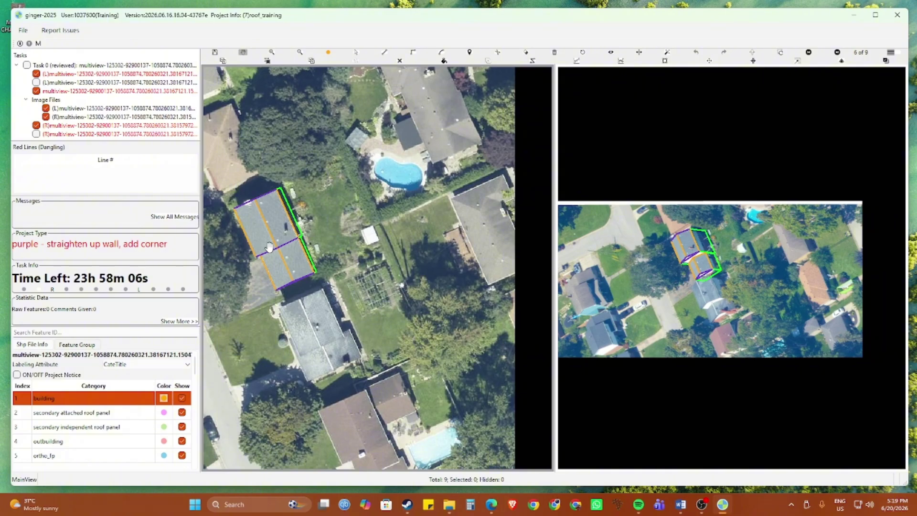
pyautogui.scroll(2, 263, 240)
pyautogui.moveTo(267, 242); pyautogui.dragTo(270, 249)
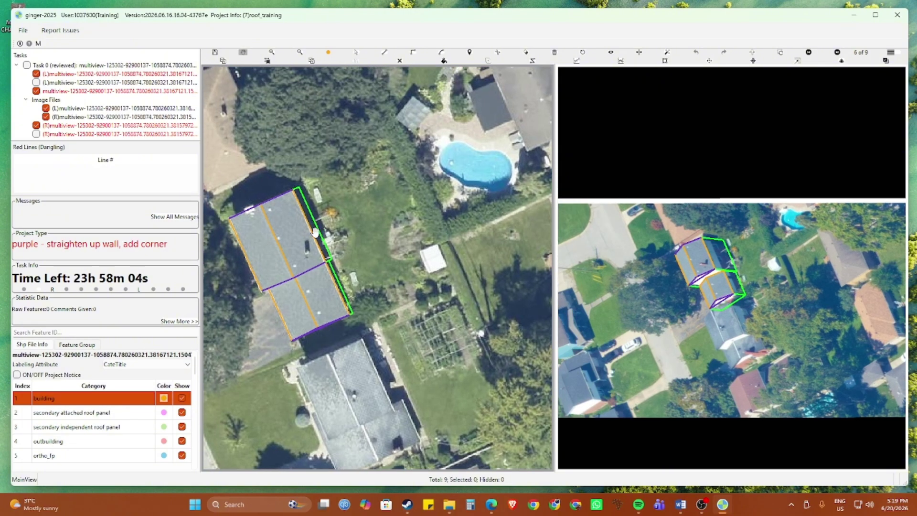
# Step: Examine the two-part house's roof and wall outlines in the aerial image and in the 3D model
pyautogui.scroll(2, 306, 239)
pyautogui.scroll(-2, 294, 246)
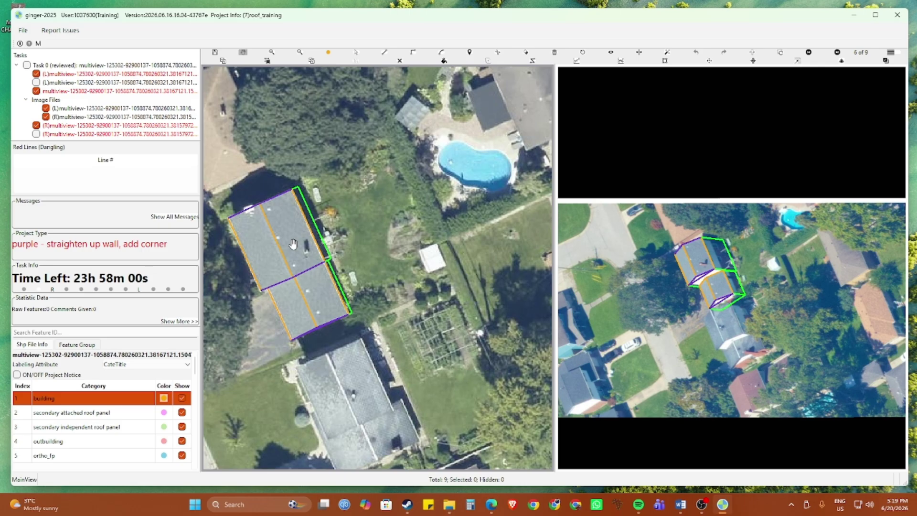
pyautogui.moveTo(279, 242); pyautogui.dragTo(333, 214)
pyautogui.scroll(2, 344, 271)
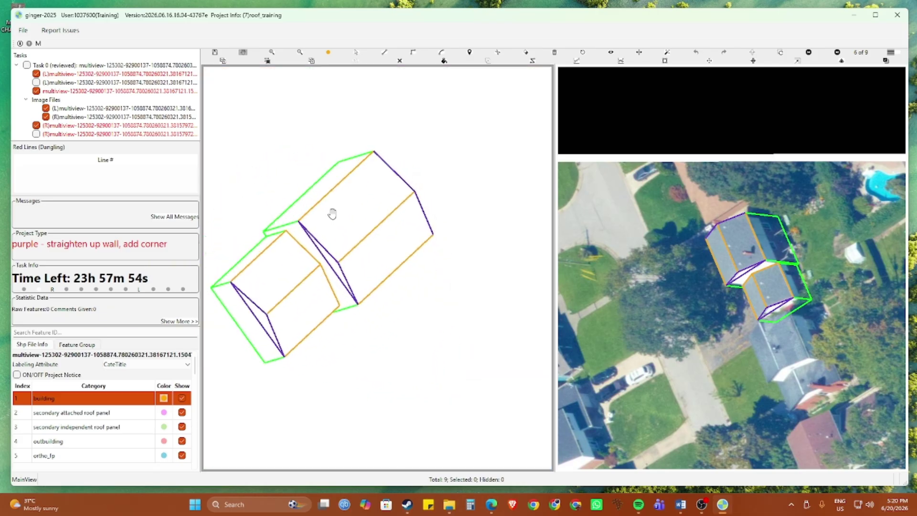
pyautogui.press('3')
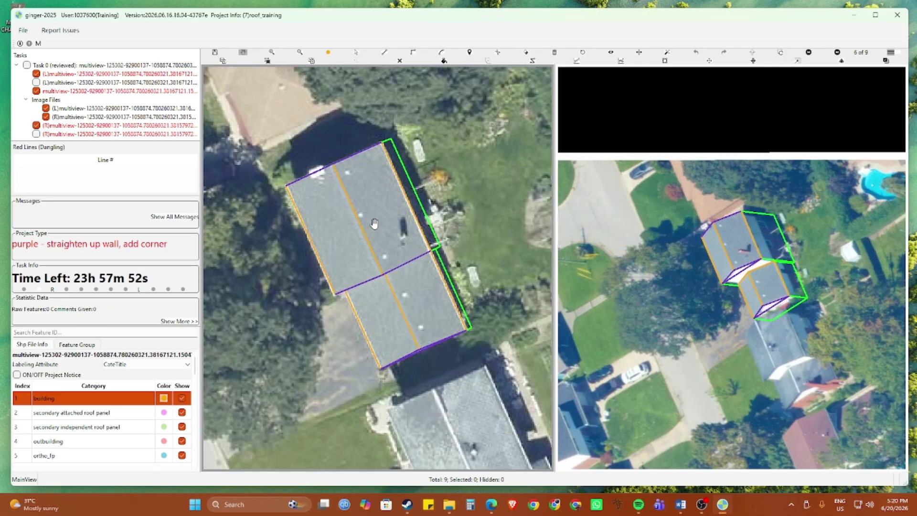
# Step: Switch the second view to the aerial image ending in 38163513, showing the walls and gable ends of the two-part house
pyautogui.scroll(2, 792, 281)
pyautogui.moveTo(791, 280); pyautogui.dragTo(716, 292)
pyautogui.press('Right')
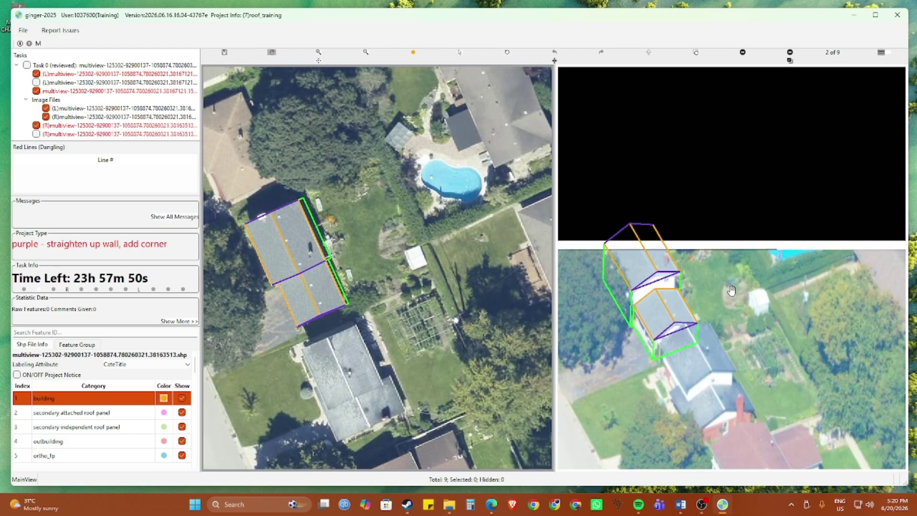
pyautogui.scroll(2, 707, 299)
pyautogui.scroll(4, 699, 306)
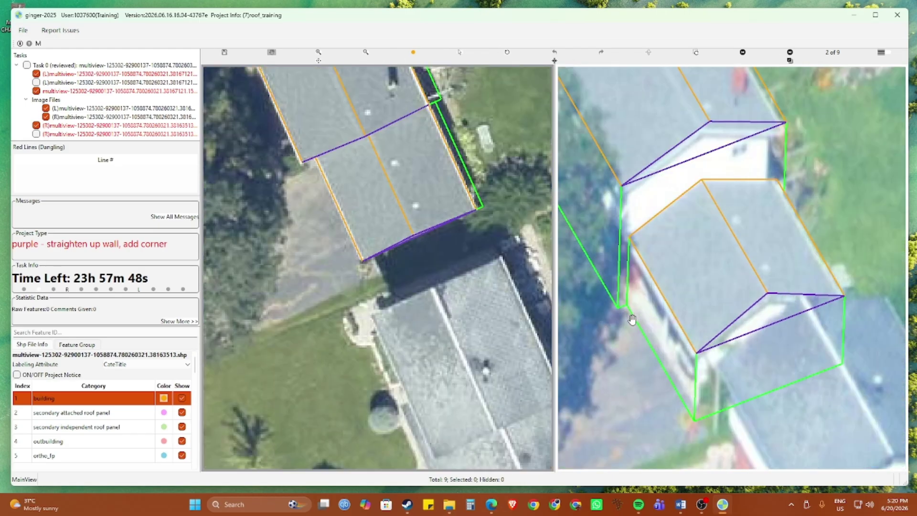
# Step: Examine the lower wing's corner edges, base outline and purple gable wall against the aerial image
pyautogui.scroll(-2, 632, 319)
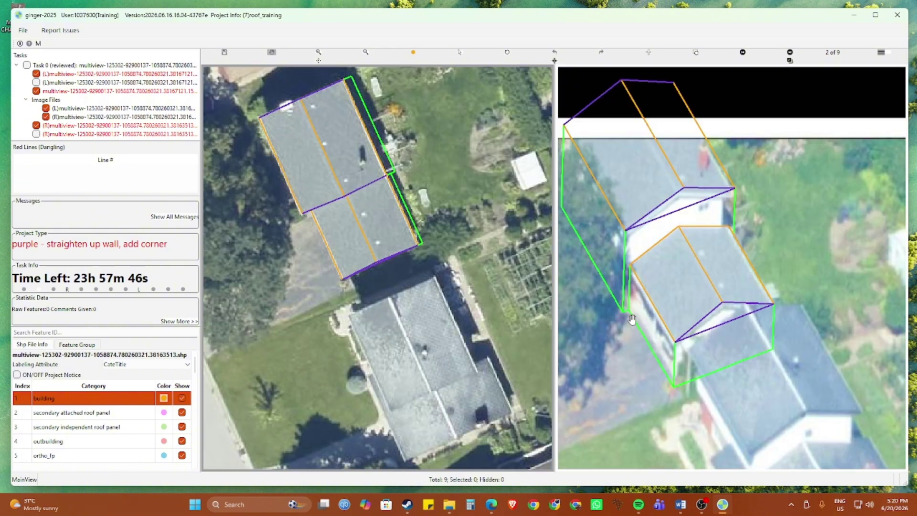
pyautogui.scroll(2, 631, 319)
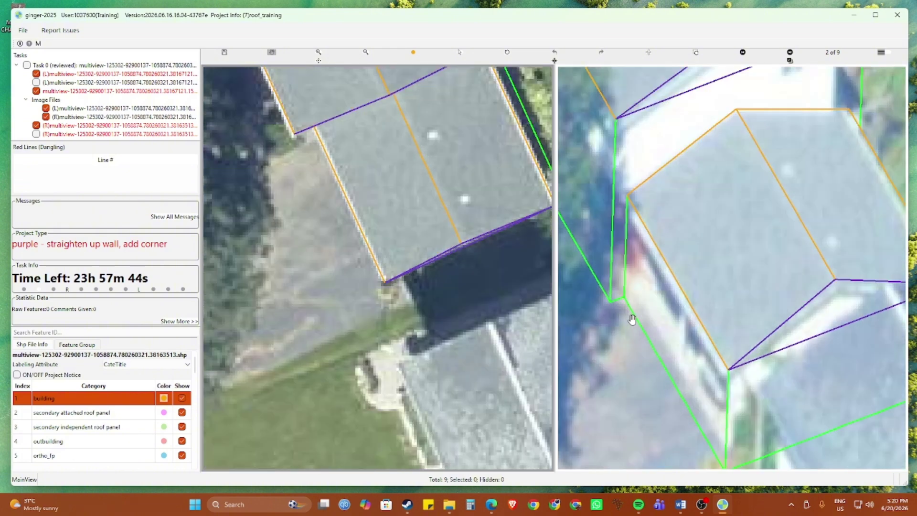
pyautogui.scroll(-3, 640, 321)
pyautogui.scroll(3, 651, 325)
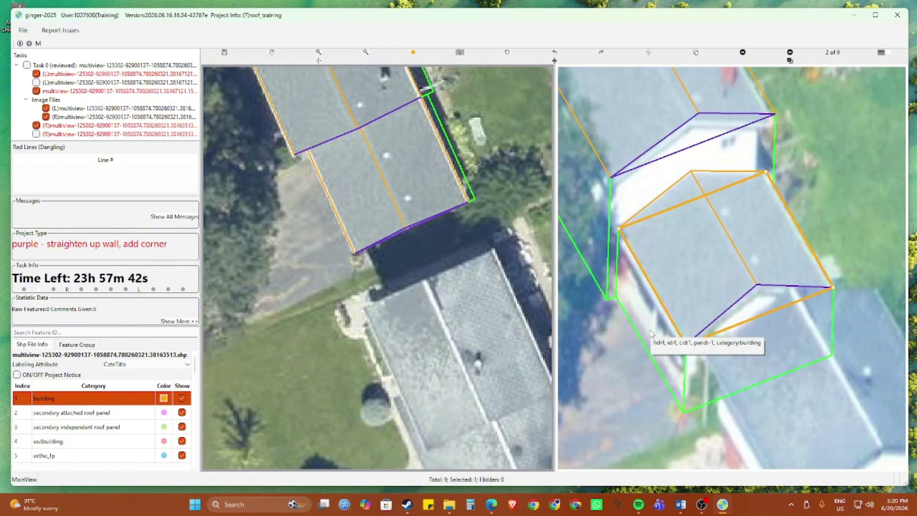
pyautogui.scroll(-3, 429, 266)
pyautogui.moveTo(308, 253); pyautogui.dragTo(251, 343)
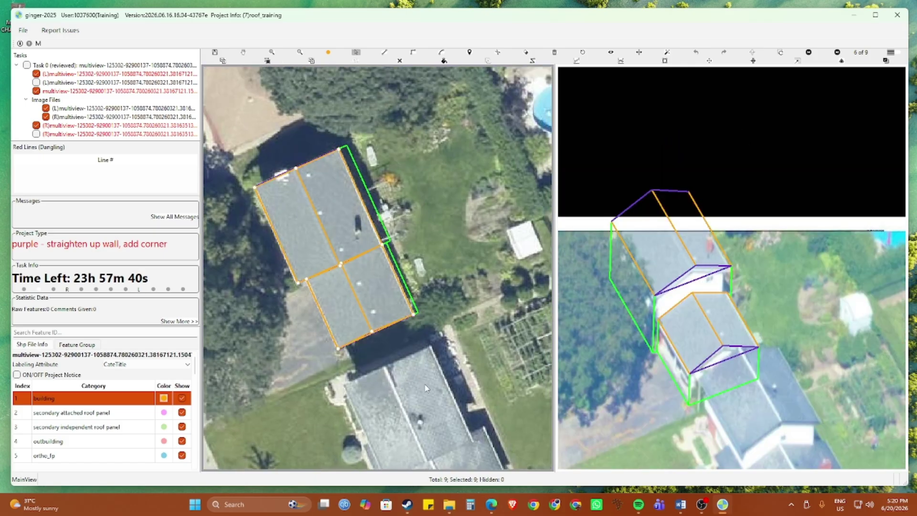
pyautogui.scroll(3, 689, 407)
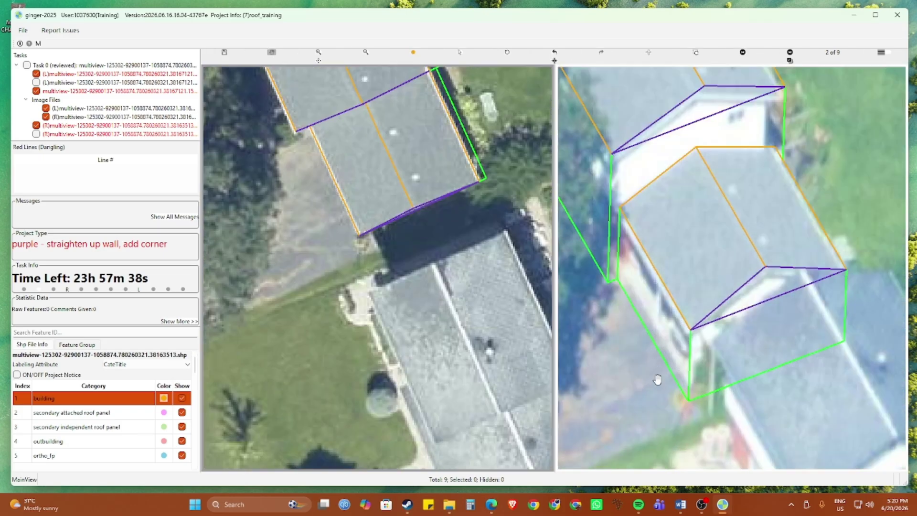
# Step: Page through the aerial images up to the one ending in 38157972, comparing the lower wing's corner edges and base outline in each
pyautogui.click(654, 318)
pyautogui.click(655, 319)
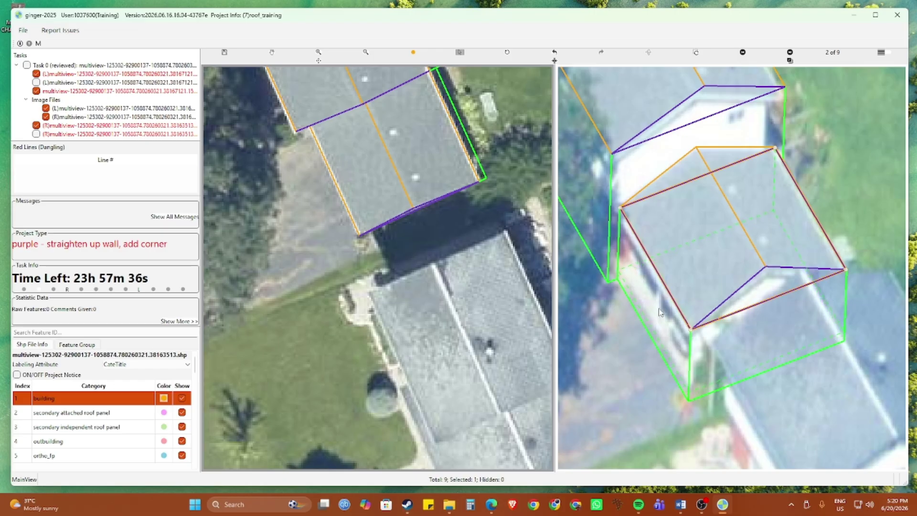
pyautogui.click(660, 315)
pyautogui.press('Right')
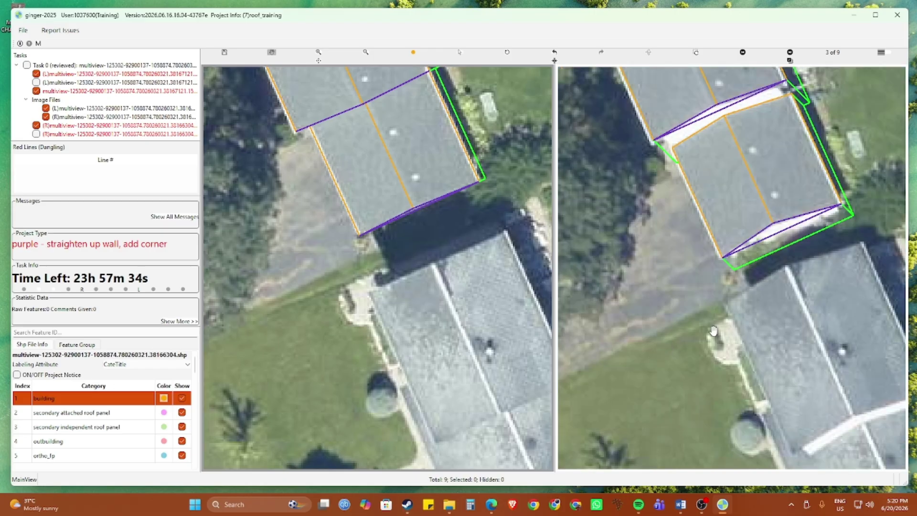
pyautogui.scroll(-3, 722, 321)
pyautogui.press('Right')
pyautogui.press('Right')
pyautogui.press('Right')
pyautogui.press('Right')
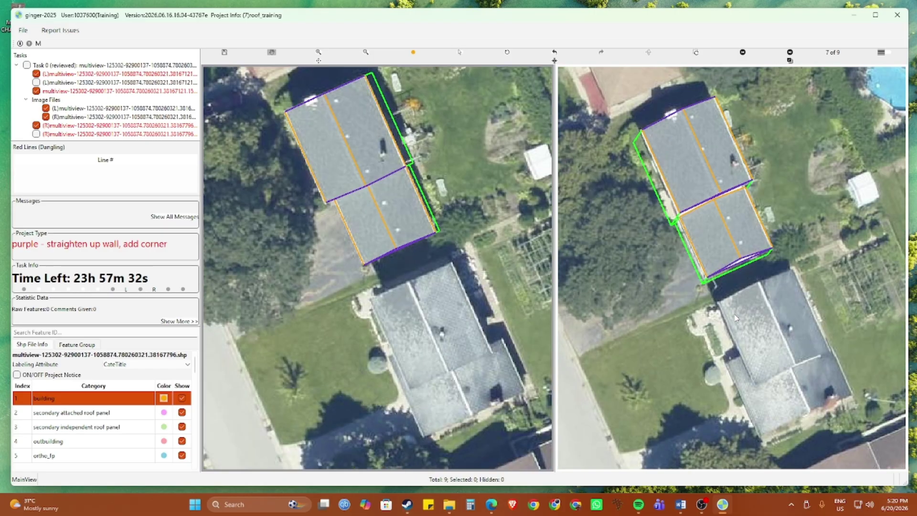
pyautogui.scroll(5, 697, 273)
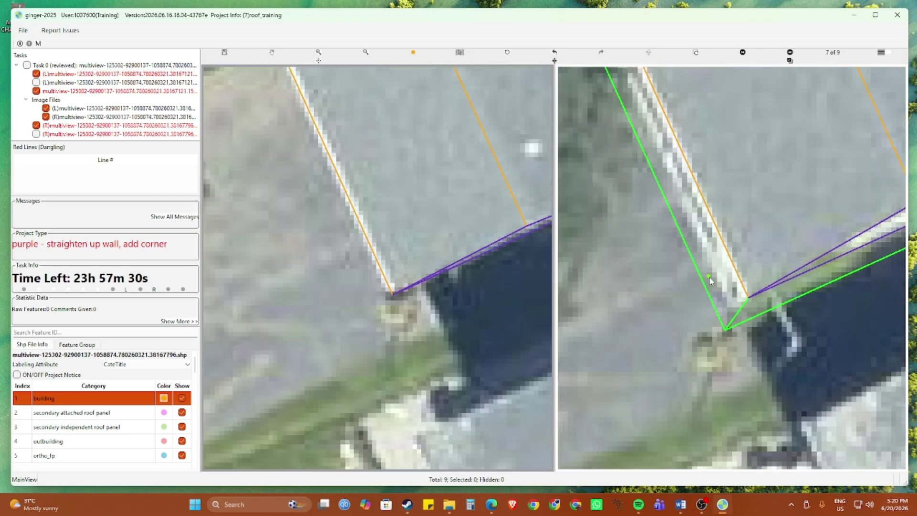
pyautogui.click(711, 275)
pyautogui.scroll(-8, 709, 278)
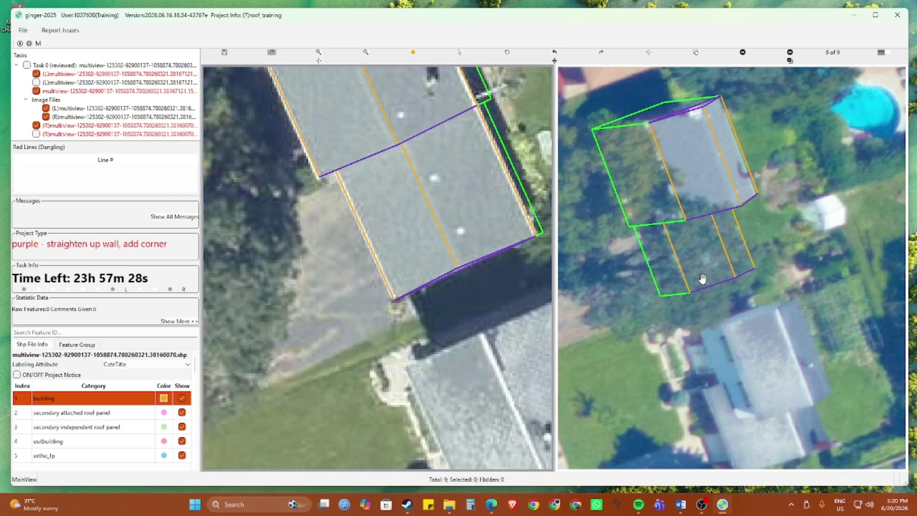
pyautogui.press('Right')
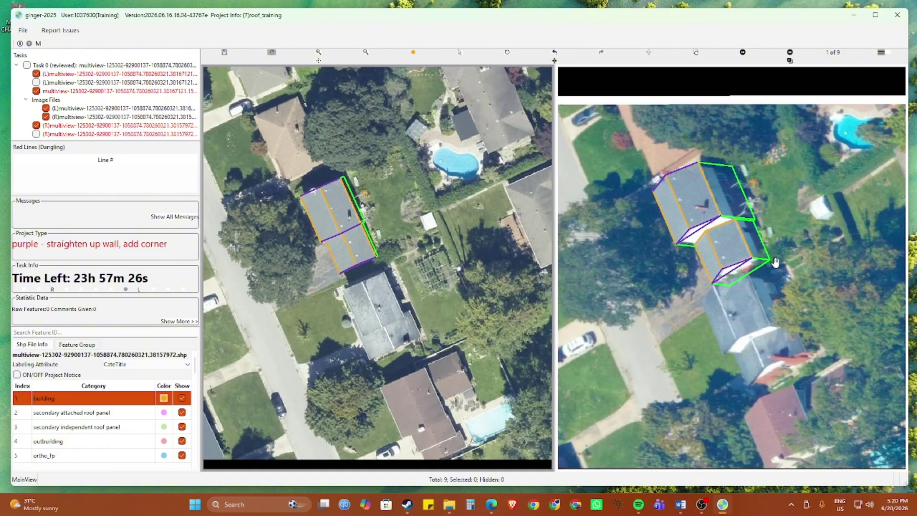
# Step: Return the second view to the image ending in 38163513 and examine both wings' gable walls and corner edges
pyautogui.press('Right')
pyautogui.scroll(1, 659, 315)
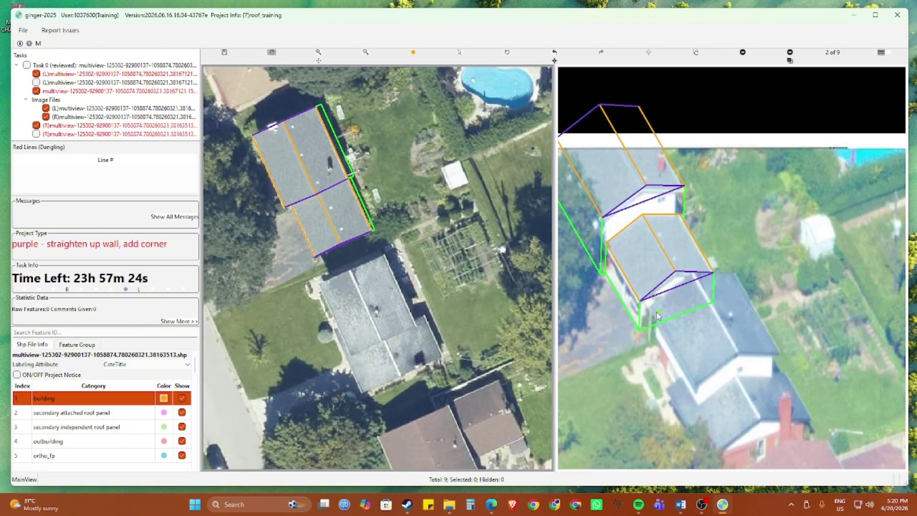
pyautogui.scroll(1, 615, 332)
pyautogui.moveTo(643, 284); pyautogui.dragTo(688, 334)
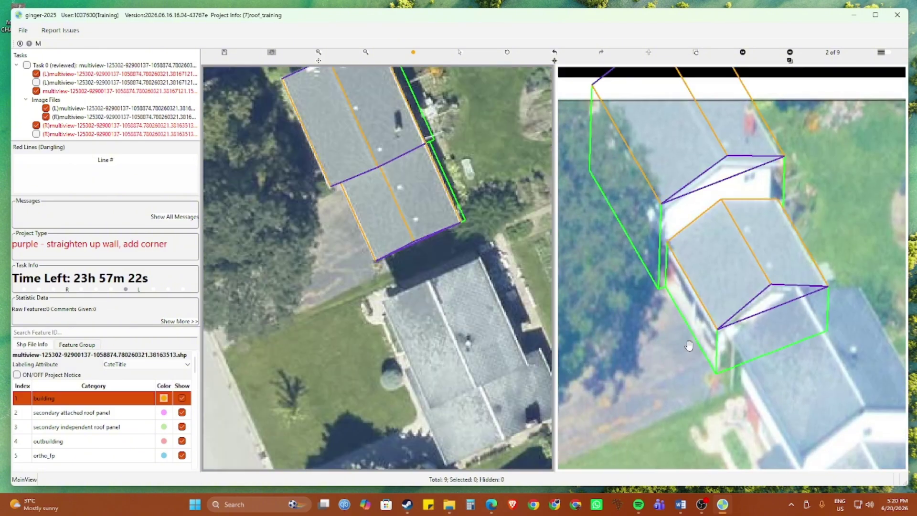
pyautogui.scroll(-1, 688, 341)
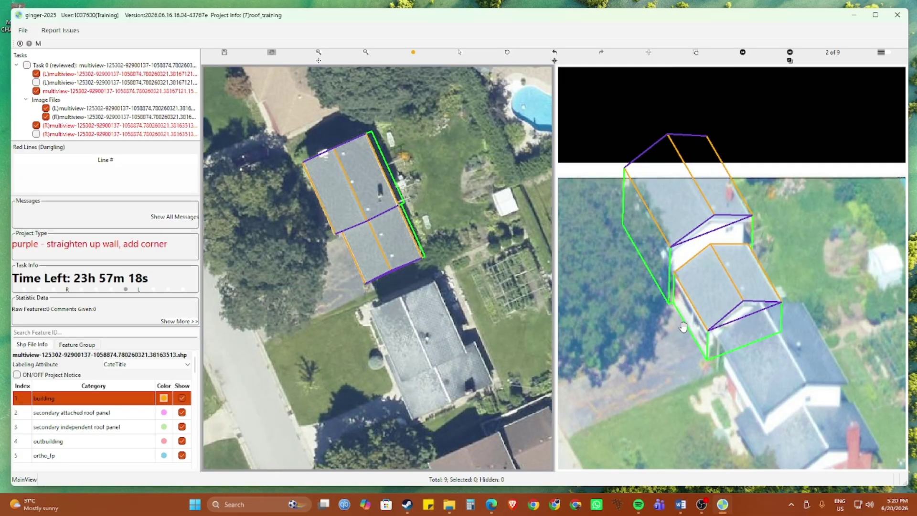
pyautogui.scroll(1, 683, 327)
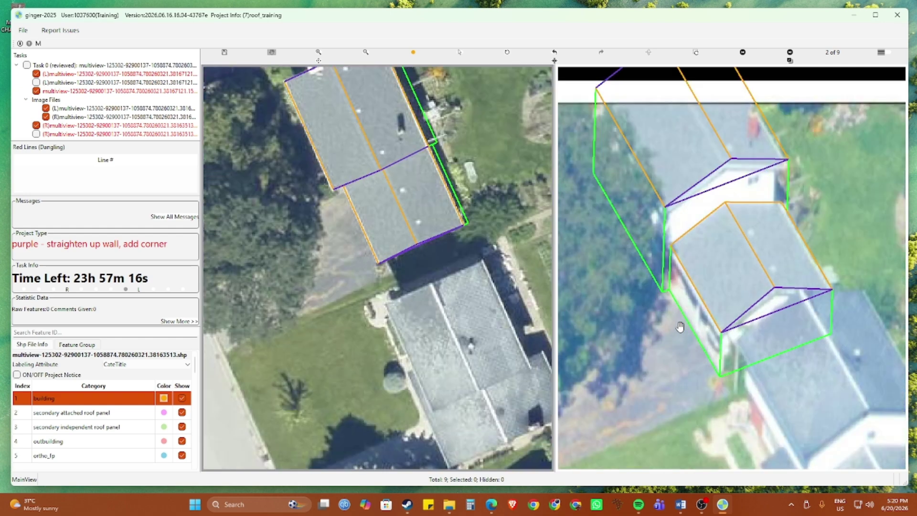
pyautogui.scroll(-1, 680, 326)
pyautogui.scroll(1, 680, 326)
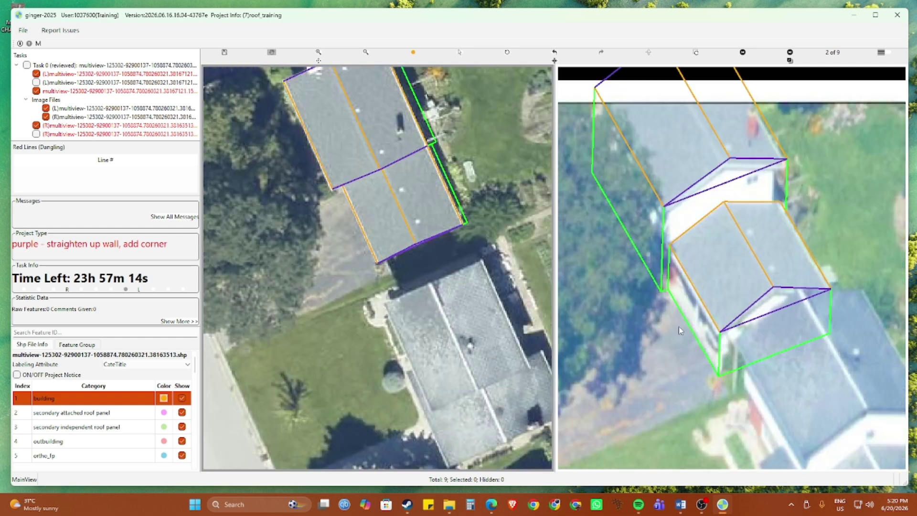
# Step: Bring the image ending in 38166062 into the second view and examine the upper wing's outer purple wall and base outline
pyautogui.press('Right')
pyautogui.press('Right')
pyautogui.press('Right')
pyautogui.press('Right')
pyautogui.press('Right')
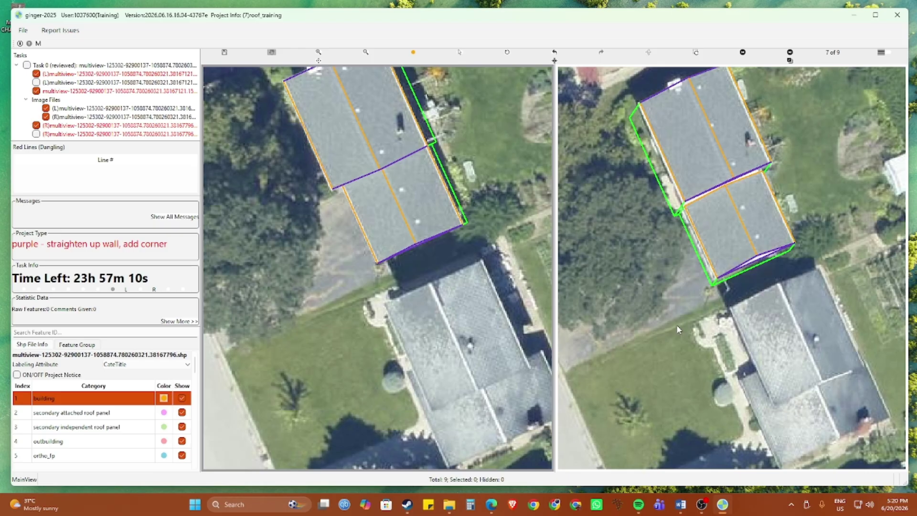
pyautogui.press('Right')
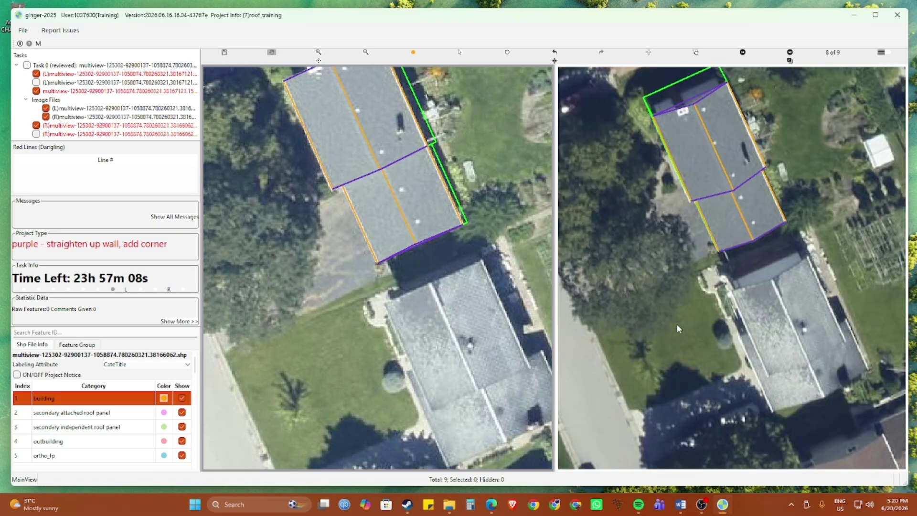
pyautogui.moveTo(649, 282); pyautogui.dragTo(651, 381)
pyautogui.scroll(3, 708, 143)
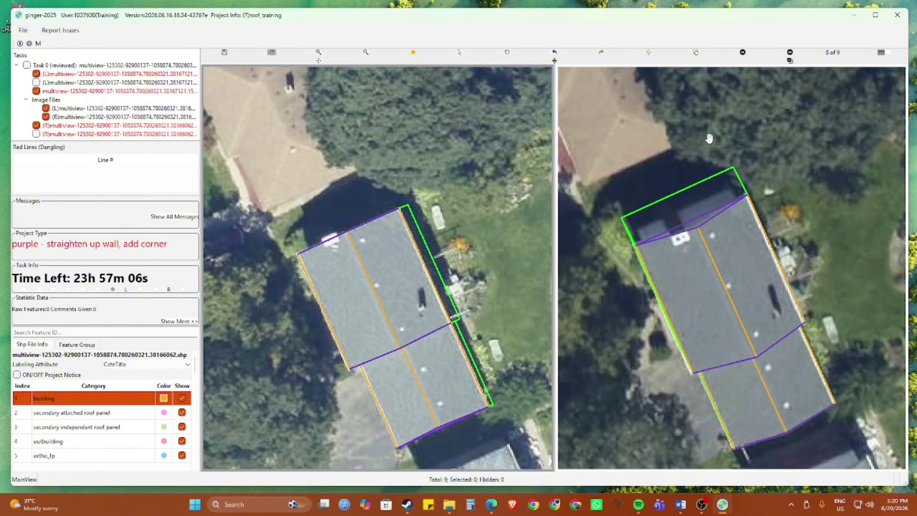
pyautogui.scroll(-2, 745, 217)
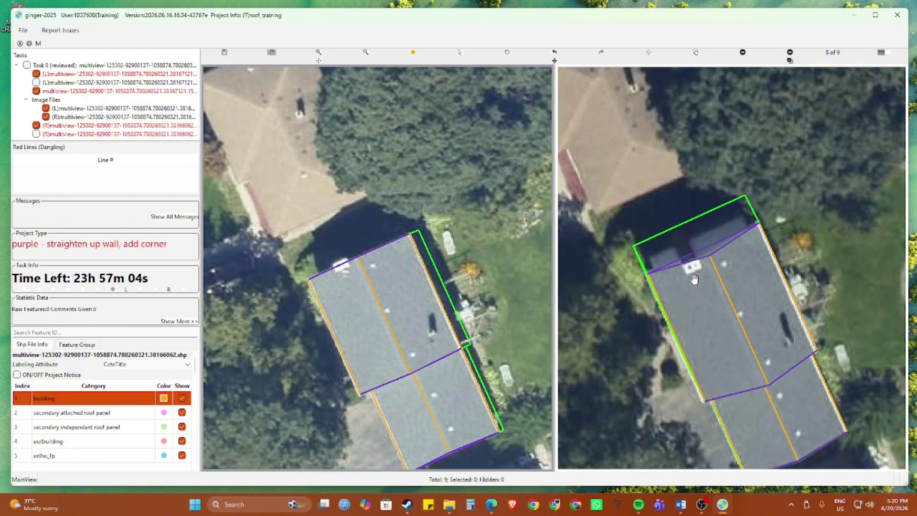
pyautogui.scroll(2, 744, 251)
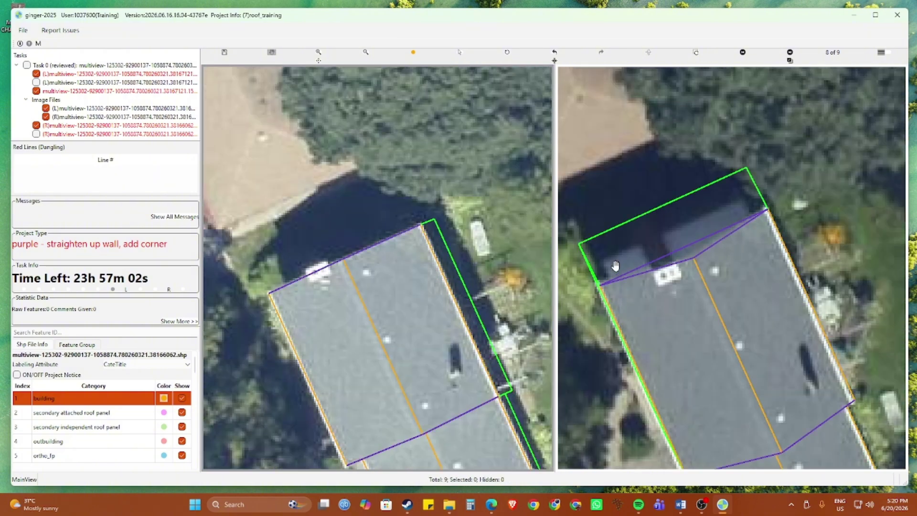
pyautogui.scroll(1, 653, 282)
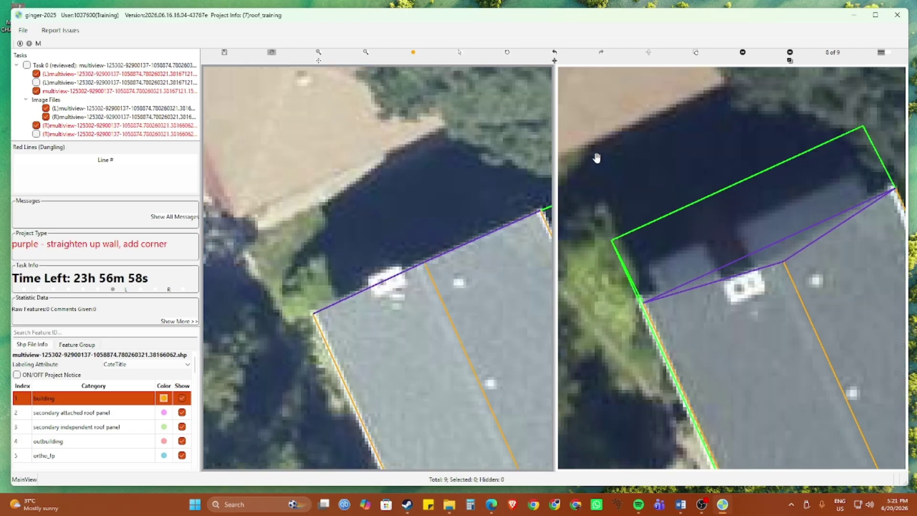
# Step: Make the 38166062 image the main view and draw a guide line from the outer purple wall, parallel to its nearby corner edge
pyautogui.press('Tab')
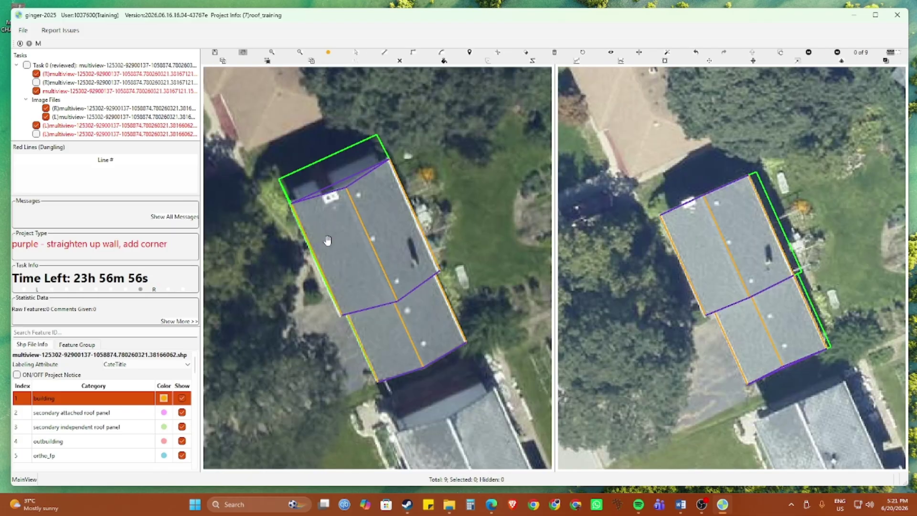
pyautogui.scroll(2, 306, 188)
pyautogui.moveTo(306, 187); pyautogui.dragTo(411, 308)
pyautogui.scroll(3, 391, 308)
pyautogui.press('v')
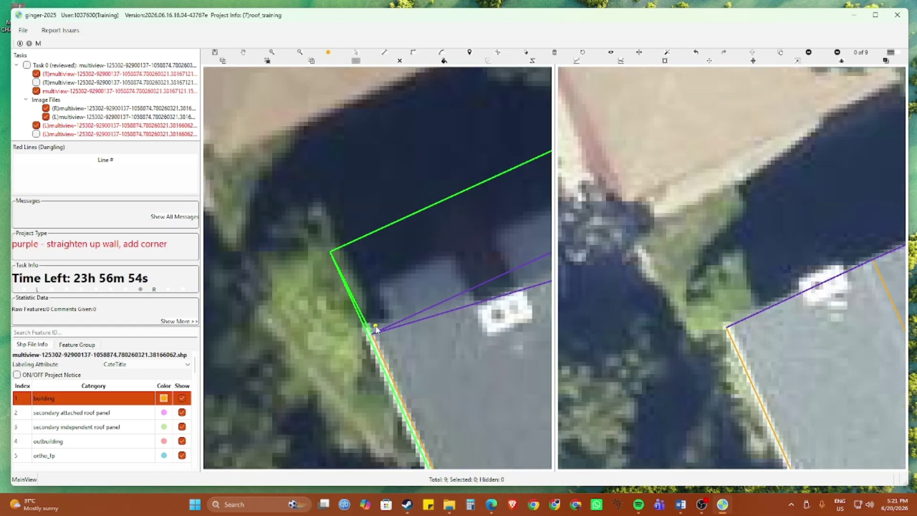
pyautogui.click(388, 325)
pyautogui.click(388, 327)
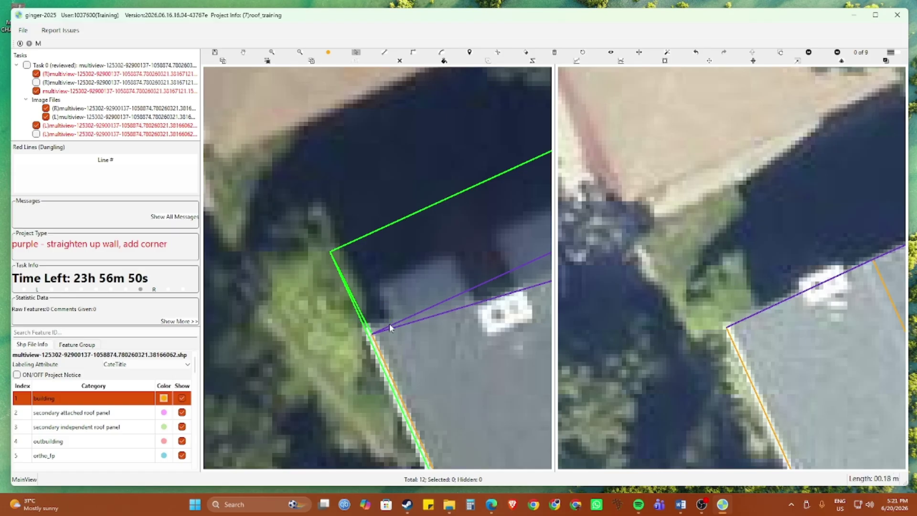
pyautogui.press('v')
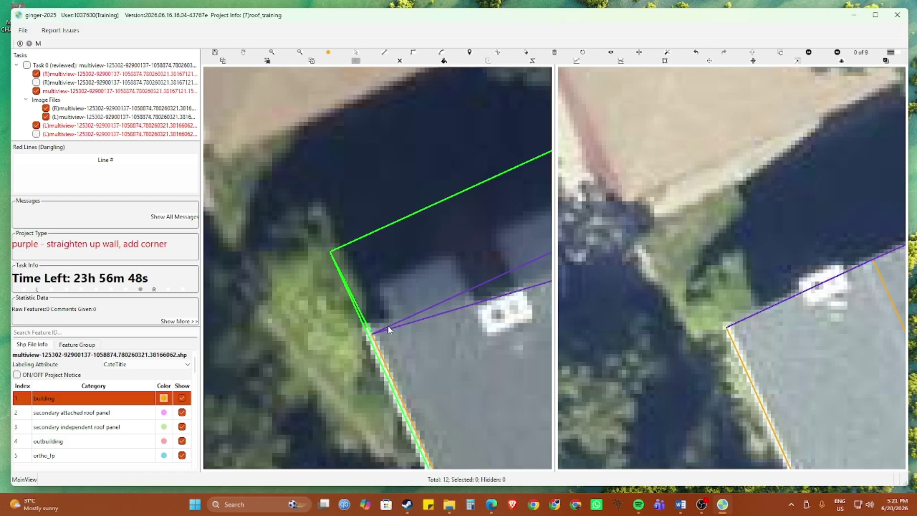
pyautogui.click(389, 325)
pyautogui.click(389, 327)
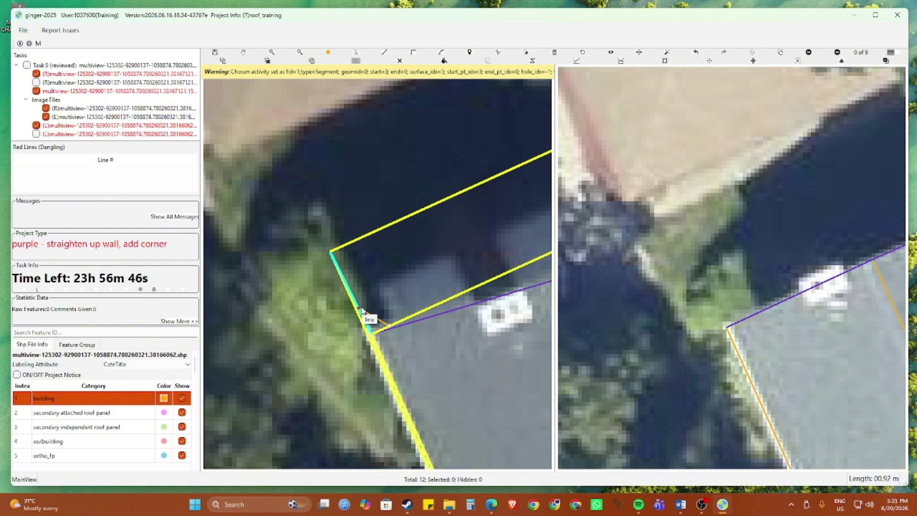
pyautogui.click(348, 244)
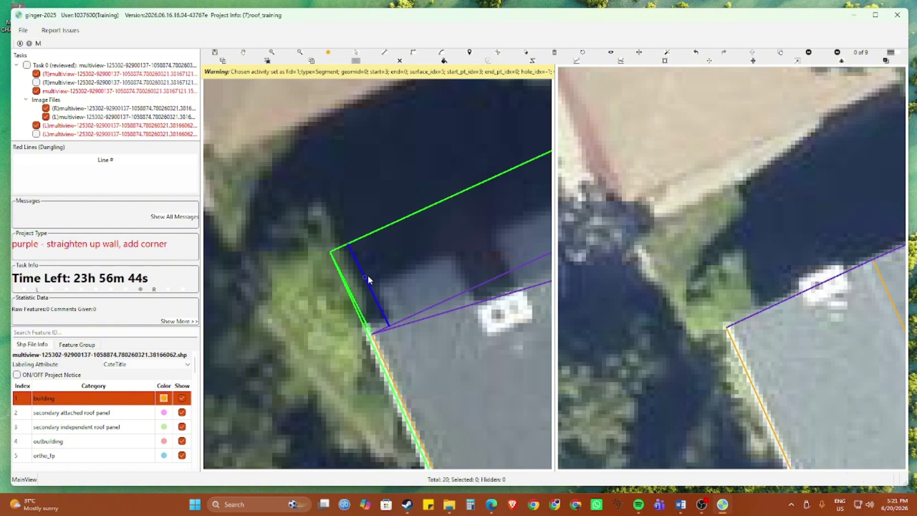
pyautogui.press('Escape')
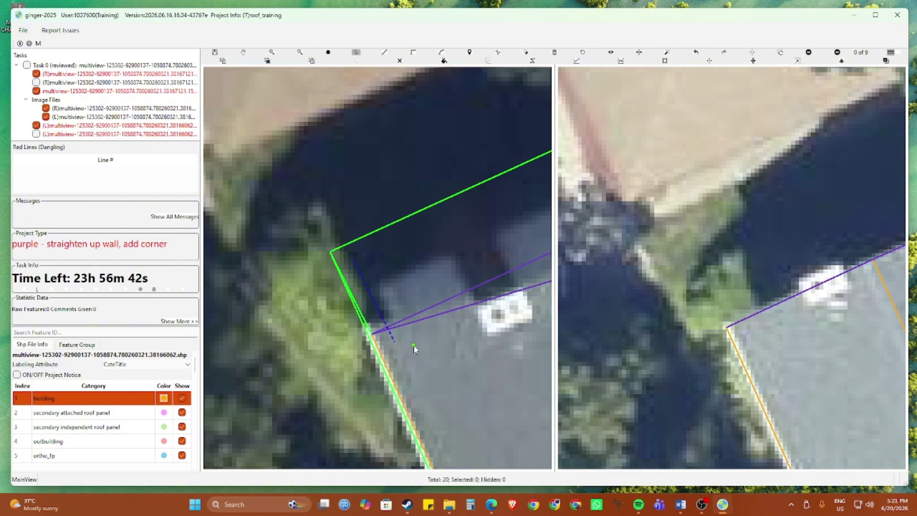
# Step: Draw a set-back corner panel at the upper wing's outer wall, from the guide line's ends around the existing corner edge
pyautogui.press('c')
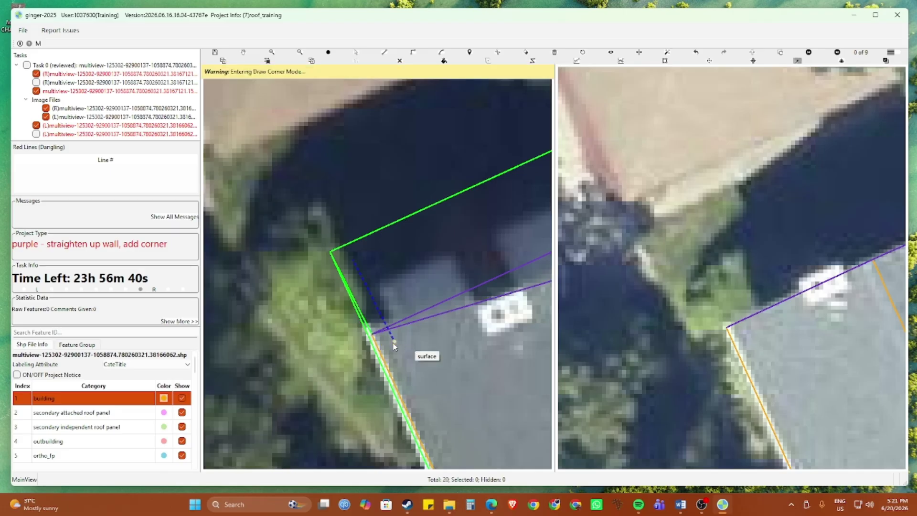
pyautogui.click(394, 342)
pyautogui.click(372, 334)
pyautogui.click(330, 252)
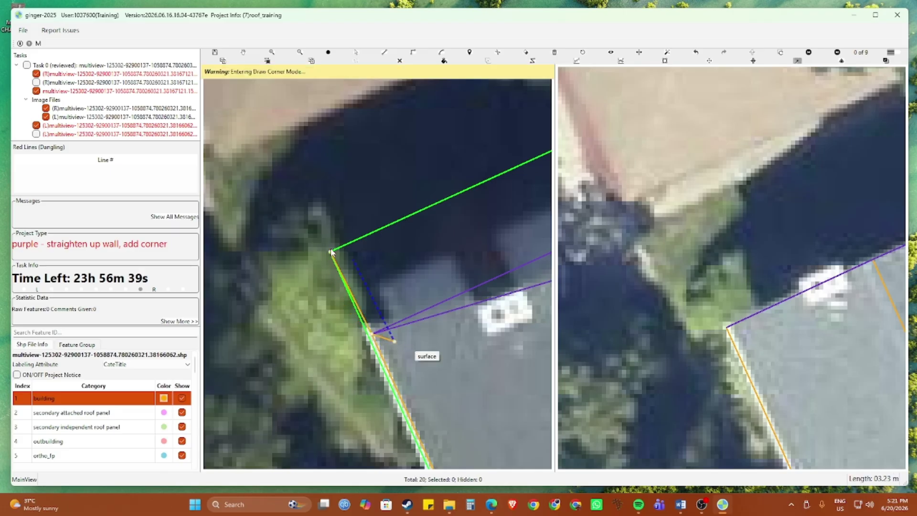
pyautogui.click(359, 261)
# Step: Compare the new corner panel and the remaining wall corners in the aerial images up to the one ending in 38163513
pyautogui.scroll(-4, 406, 288)
pyautogui.moveTo(449, 348); pyautogui.dragTo(301, 218)
pyautogui.moveTo(394, 300); pyautogui.dragTo(368, 243)
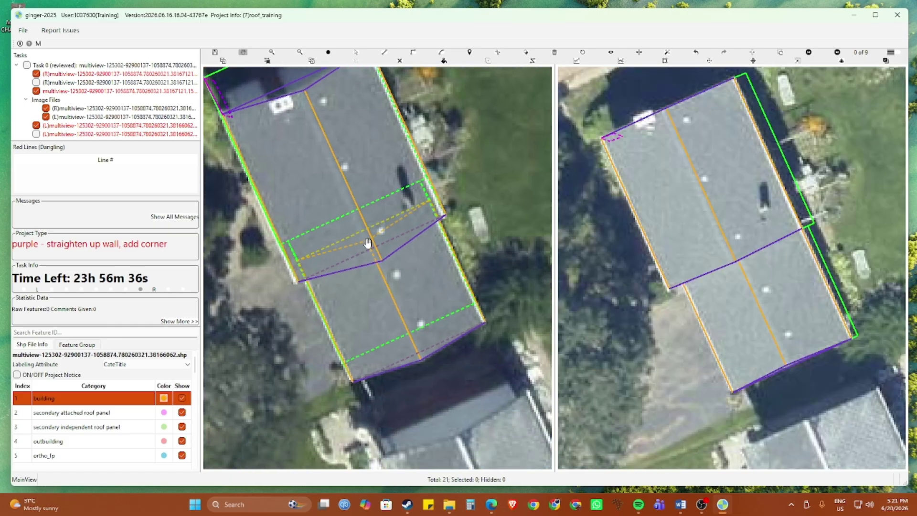
pyautogui.press('Right')
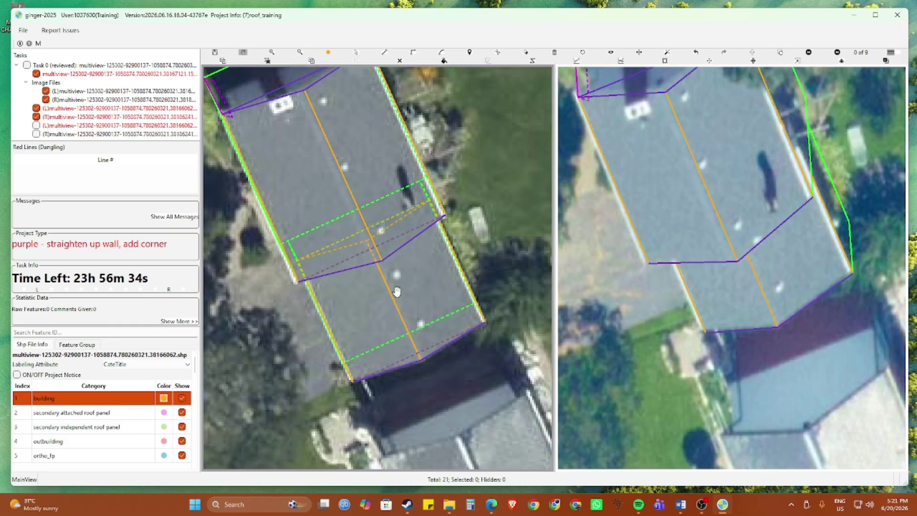
pyautogui.press('Right')
pyautogui.press('Right')
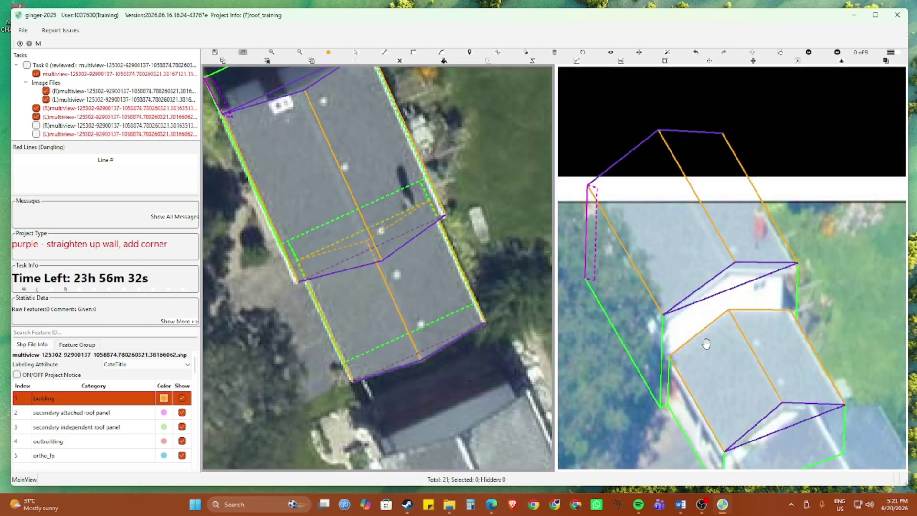
pyautogui.scroll(-2, 705, 344)
pyautogui.moveTo(731, 356); pyautogui.dragTo(698, 298)
pyautogui.scroll(2, 692, 327)
pyautogui.scroll(-2, 693, 327)
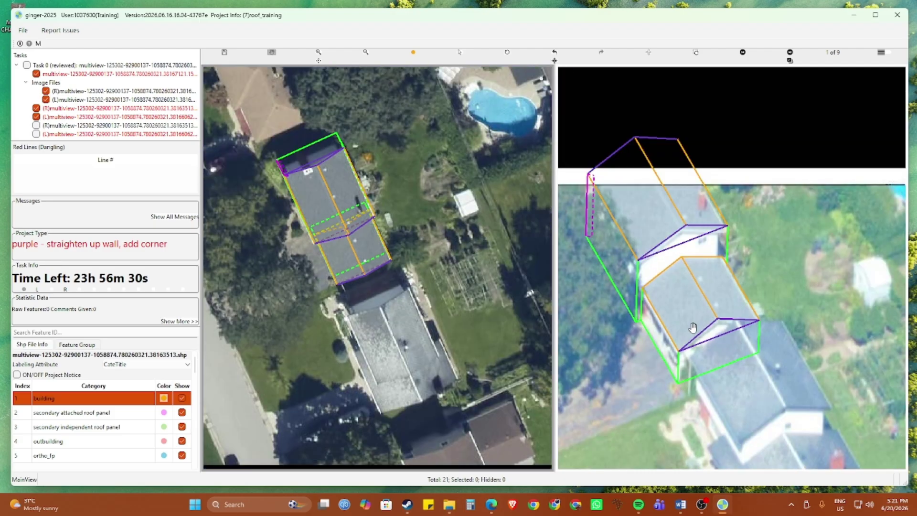
# Step: Page through the images ending in 38157972, 38166304 and 38167121, examining the lower wing's outer gable wall and base corner
pyautogui.press('Right')
pyautogui.scroll(5, 752, 284)
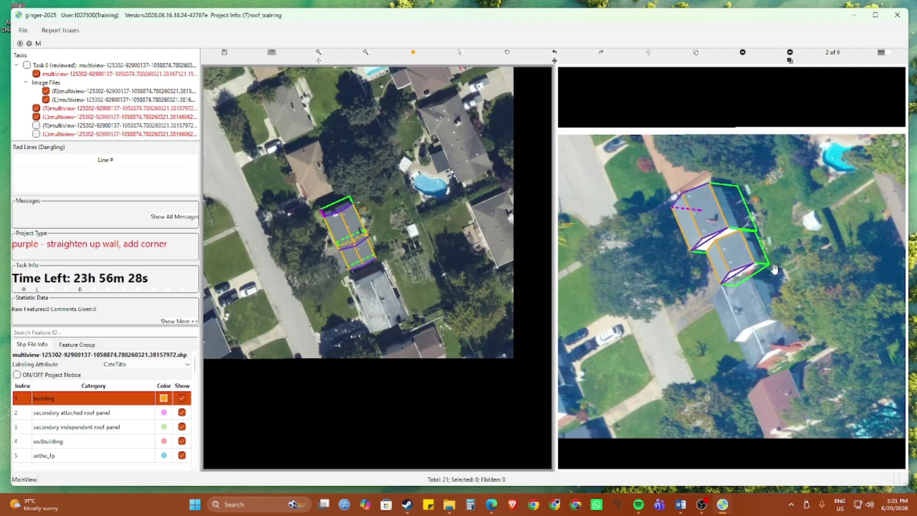
pyautogui.press('Right')
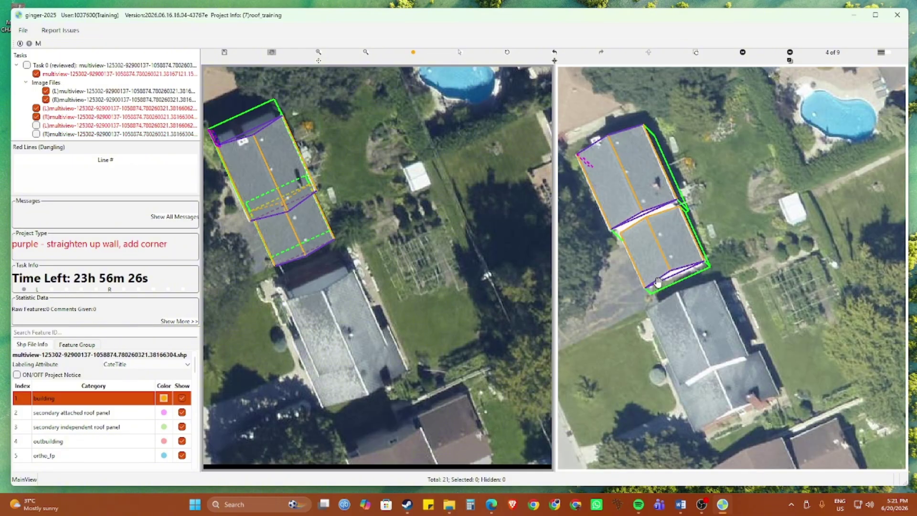
pyautogui.scroll(-2, 629, 298)
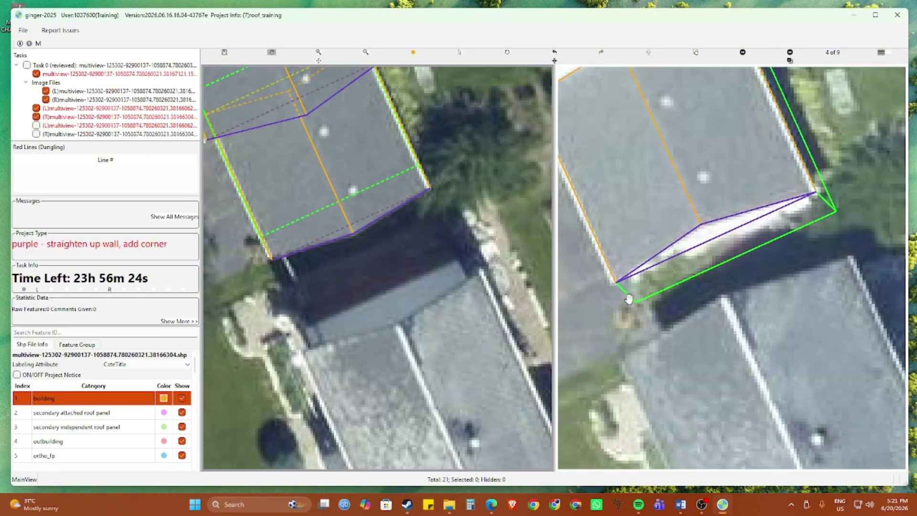
pyautogui.scroll(2, 629, 287)
pyautogui.scroll(-2, 627, 281)
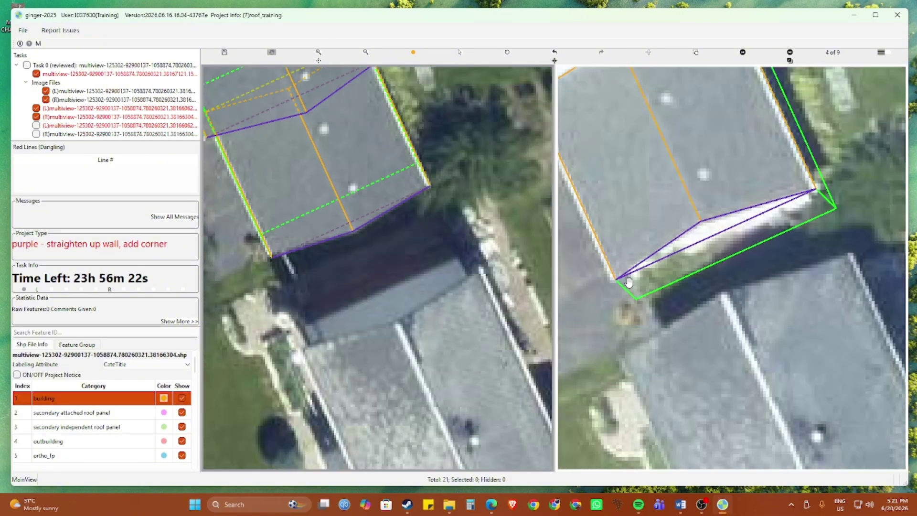
pyautogui.press('Right')
pyautogui.press('Right')
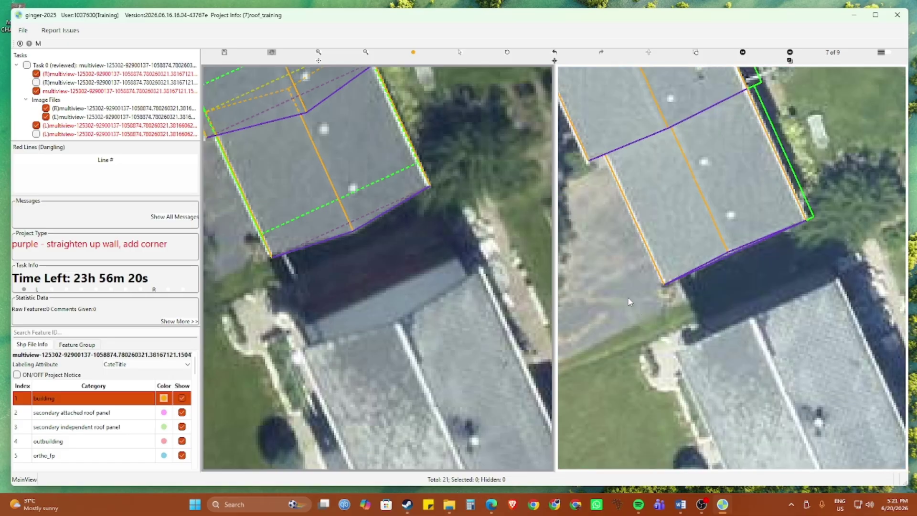
# Step: Page through the images ending in 38157537, 38167121 and 38163513, comparing how the lower wing's outer wall and base corners appear
pyautogui.moveTo(629, 266); pyautogui.dragTo(682, 379)
pyautogui.click(640, 313)
pyautogui.press('Left')
pyautogui.scroll(-2, 640, 308)
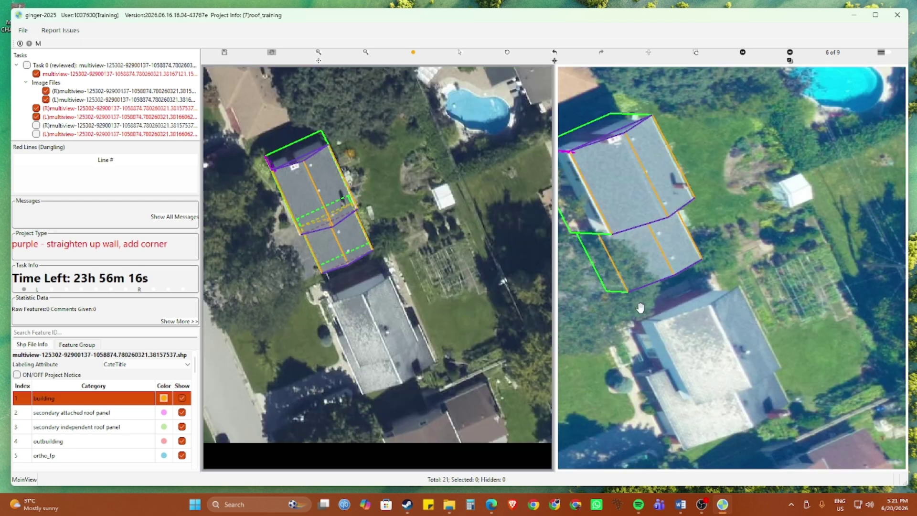
pyautogui.moveTo(616, 292); pyautogui.dragTo(715, 345)
pyautogui.press('Right')
pyautogui.press('Right')
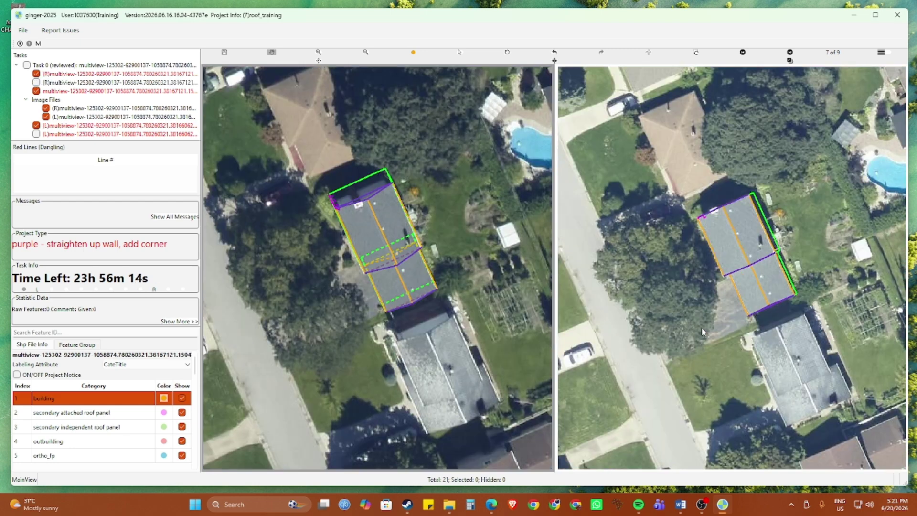
pyautogui.press('Right')
pyautogui.press('Right')
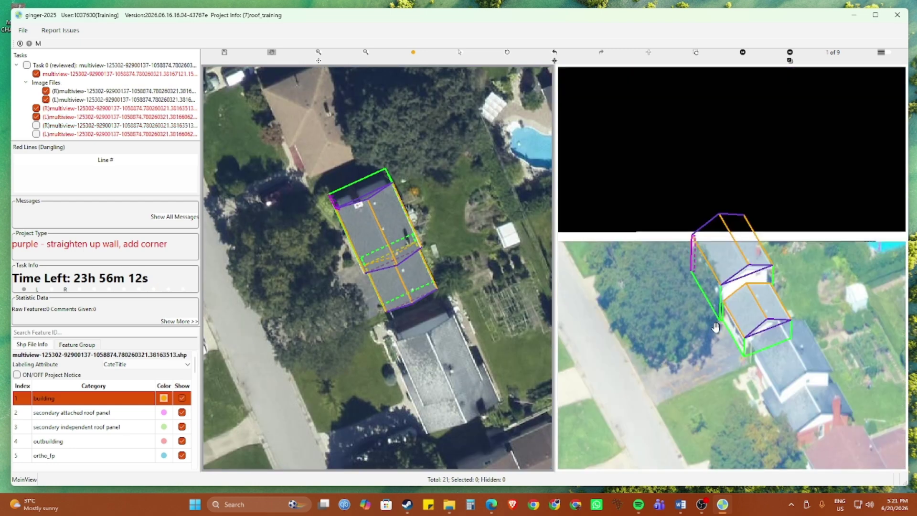
# Step: Compare the lower wing's outer gable wall in the images ending in 38160070, 38157972, 38167796 and 38166304
pyautogui.scroll(2, 757, 347)
pyautogui.press('Right')
pyautogui.press('Right')
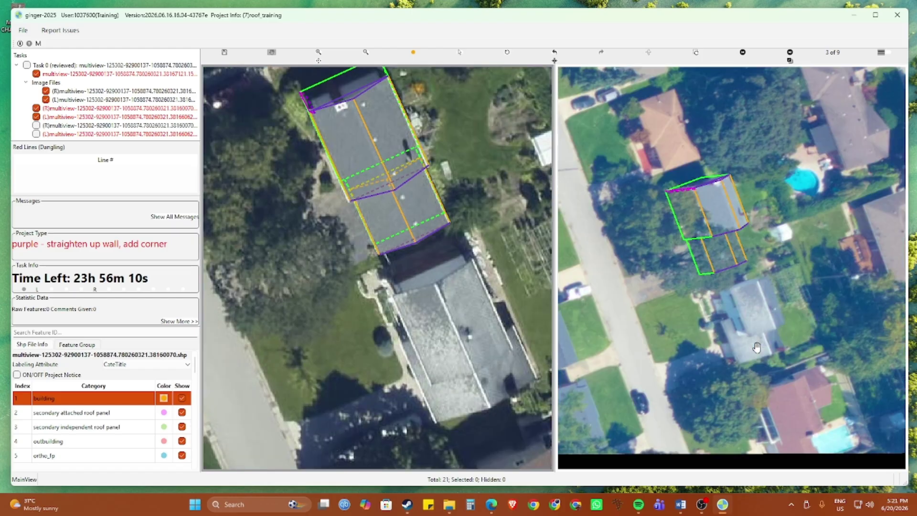
pyautogui.press('Right')
pyautogui.scroll(3, 802, 261)
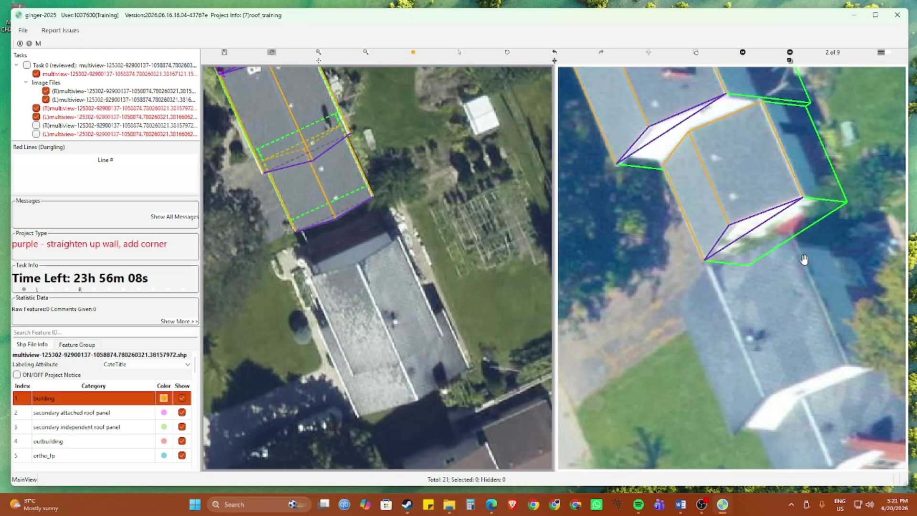
pyautogui.press('Left')
pyautogui.press('Right')
pyautogui.press('Right')
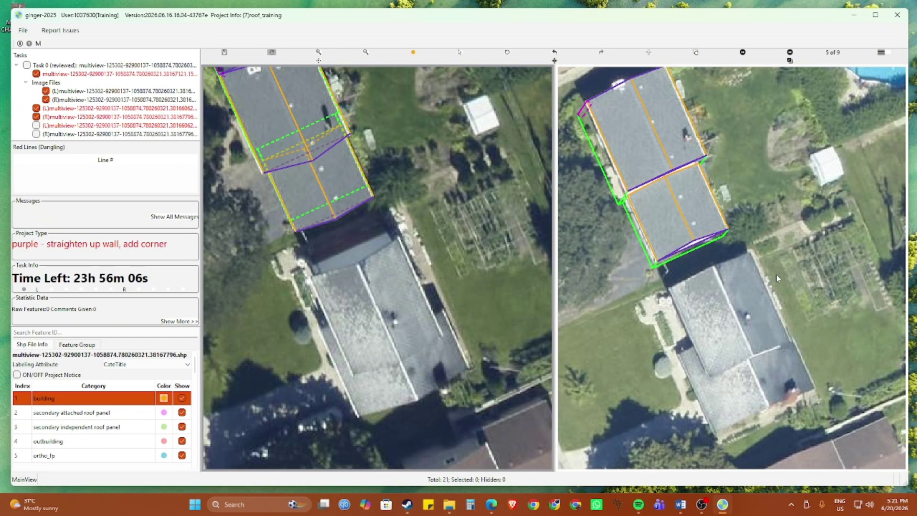
pyautogui.press('Left')
pyautogui.scroll(1, 705, 284)
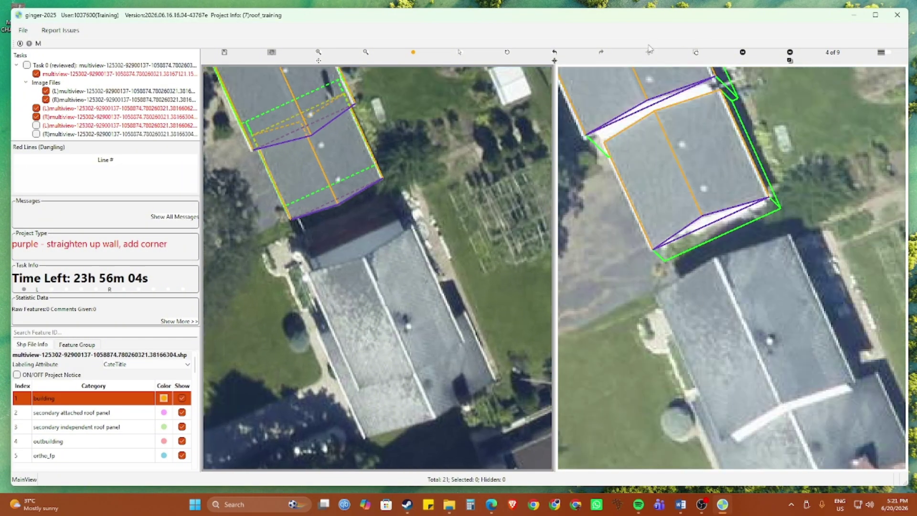
# Step: Make the 38166304 image the main view and draw a guide line about 1.07 m long from the lower wing's purple wall, parallel to its corner edge
pyautogui.click(648, 52)
pyautogui.scroll(2, 443, 336)
pyautogui.moveTo(385, 359); pyautogui.dragTo(416, 105)
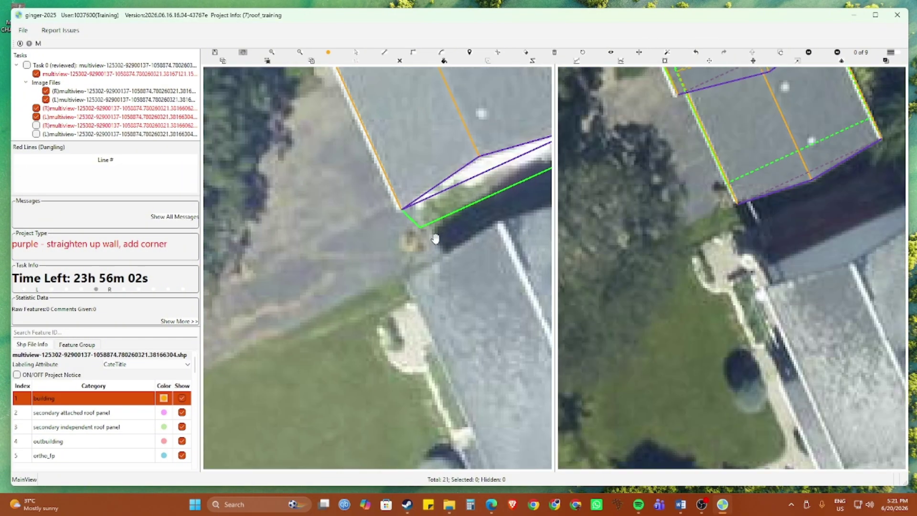
pyautogui.moveTo(434, 237); pyautogui.dragTo(406, 256)
pyautogui.scroll(3, 407, 255)
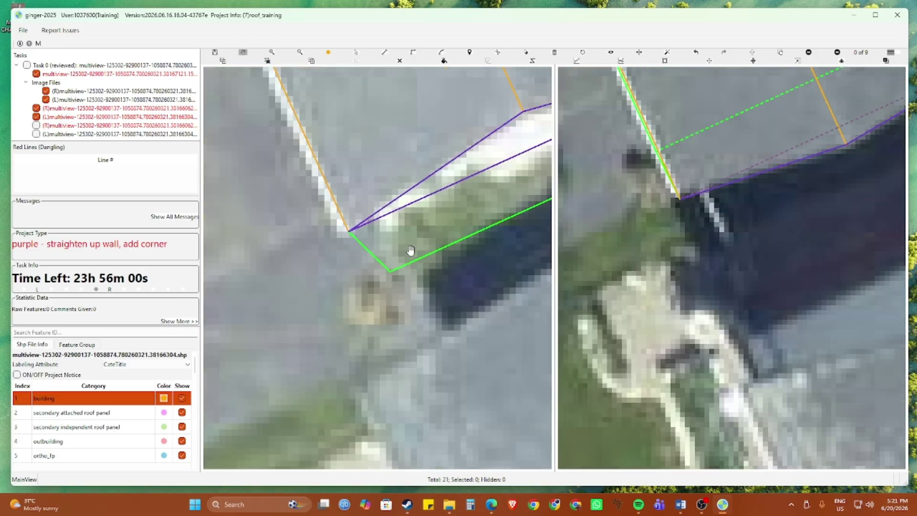
pyautogui.click(368, 224)
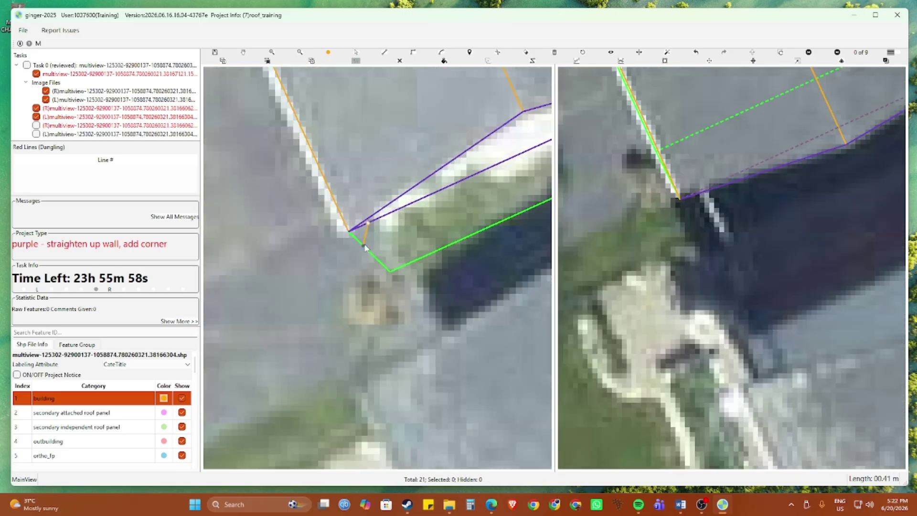
pyautogui.click(400, 263)
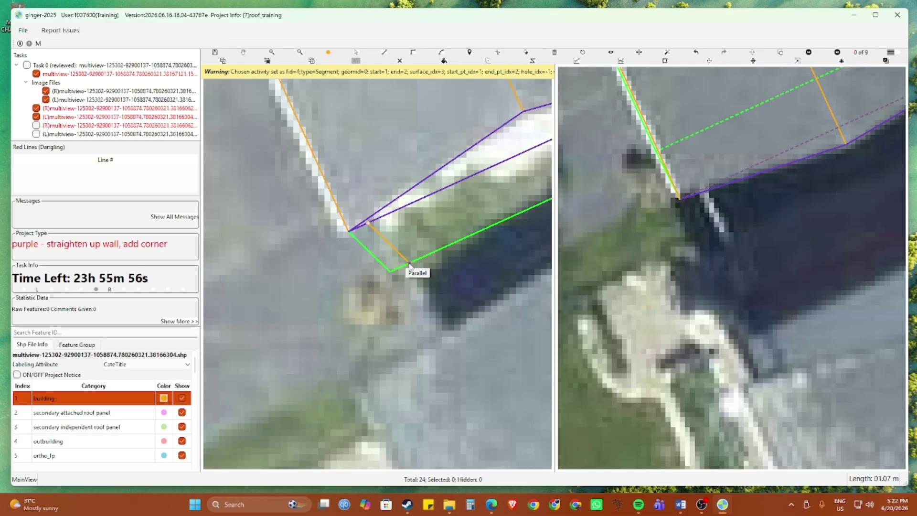
pyautogui.click(404, 260)
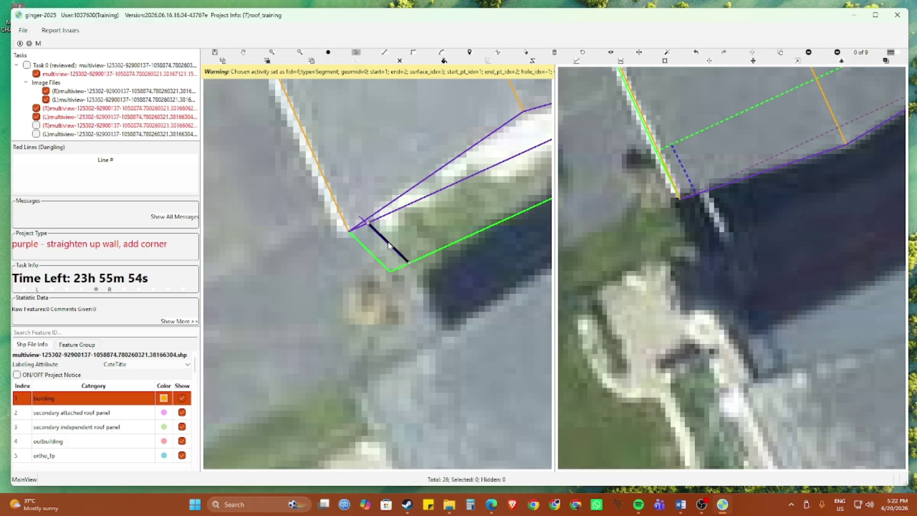
# Step: Draw a set-back corner panel at the lower wing's outer wall, between the guide line and the existing corner edge
pyautogui.press('c')
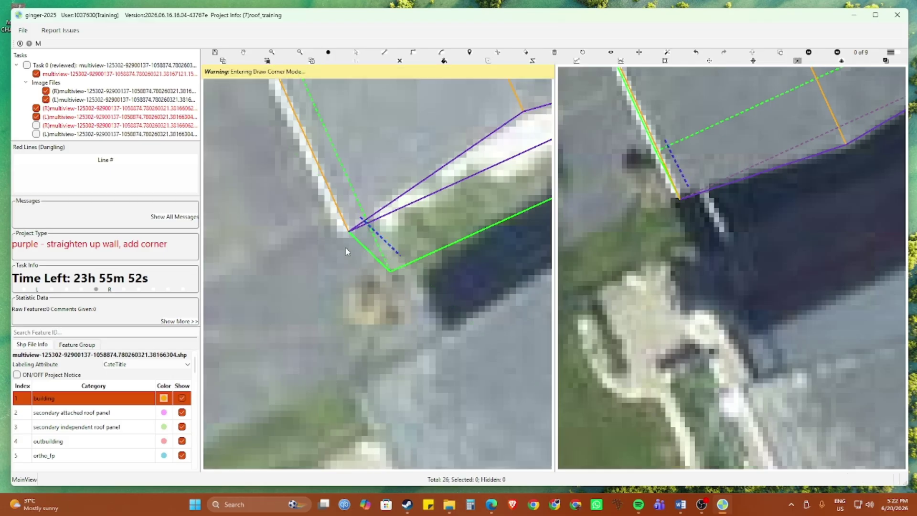
pyautogui.click(349, 233)
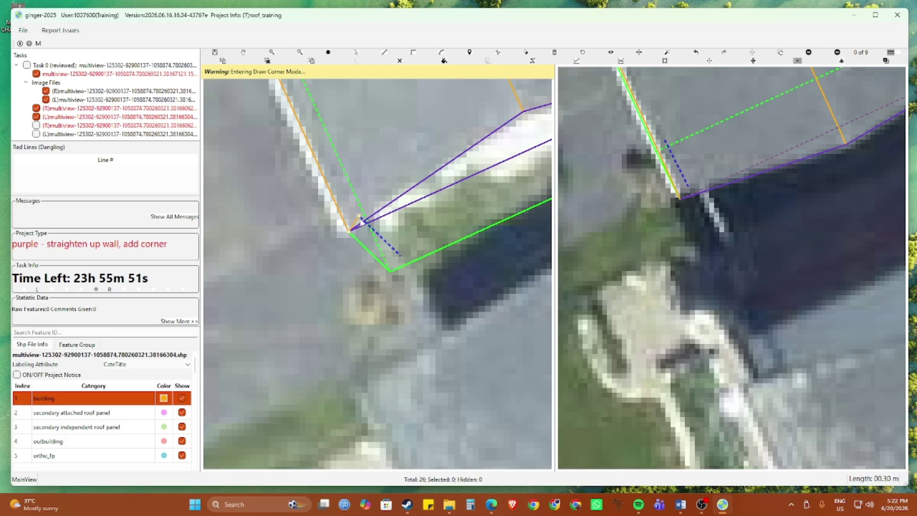
pyautogui.click(402, 268)
pyautogui.scroll(-2, 402, 270)
# Step: Select the whole two-part house outline and straighten its purple walls
pyautogui.click(399, 61)
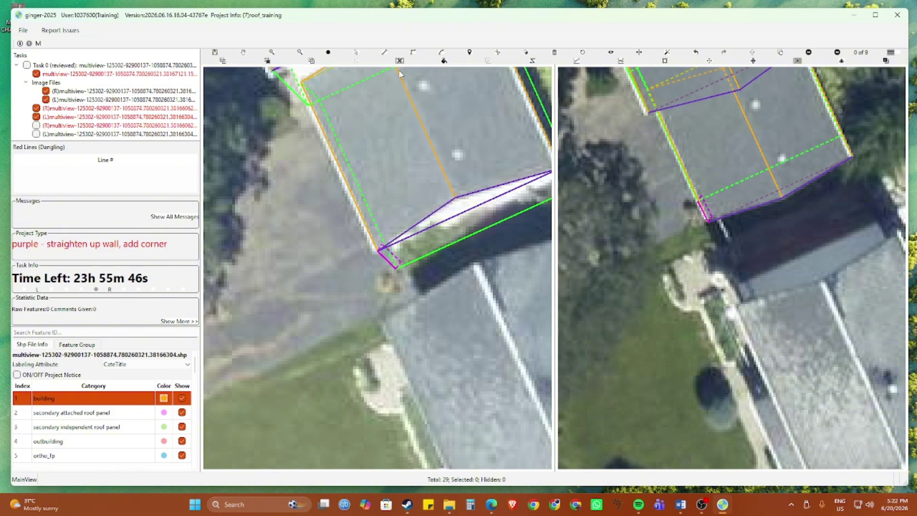
pyautogui.scroll(-2, 396, 137)
pyautogui.moveTo(356, 174); pyautogui.dragTo(374, 298)
pyautogui.moveTo(303, 88); pyautogui.dragTo(528, 357)
pyautogui.press('s')
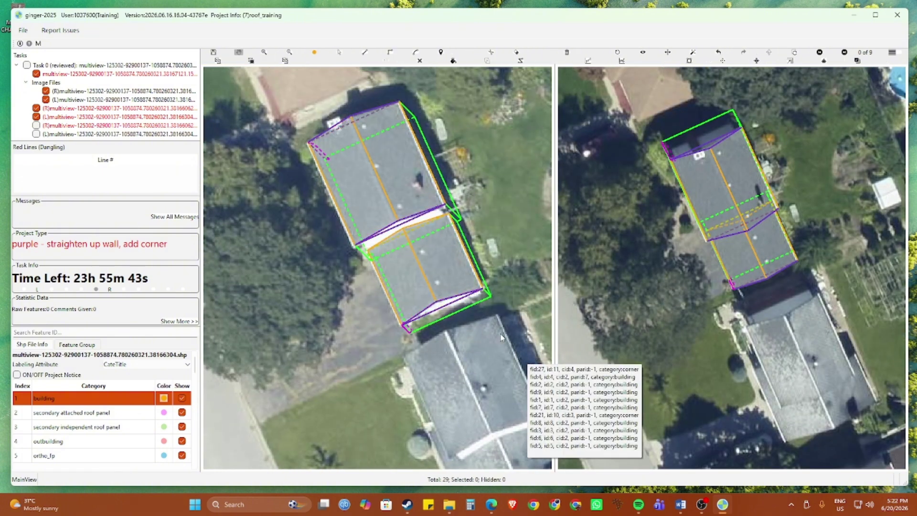
# Step: Save the two-part house's labels and close the Image Grid preview of its aerial views
pyautogui.scroll(-2, 457, 352)
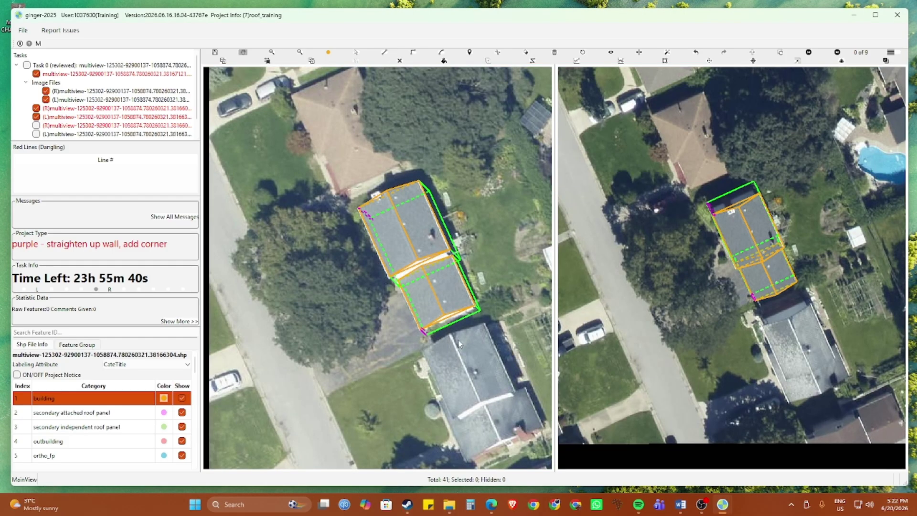
pyautogui.scroll(-2, 415, 370)
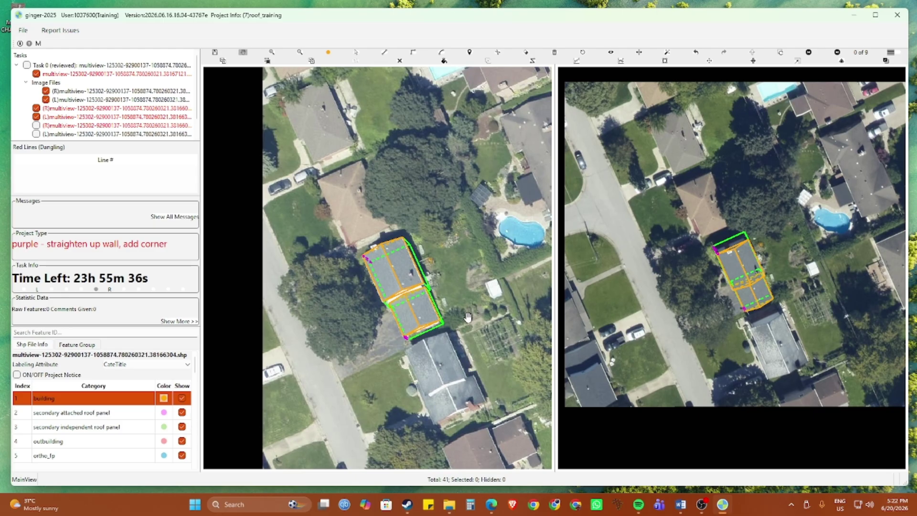
pyautogui.hotkey('ctrl', 's')
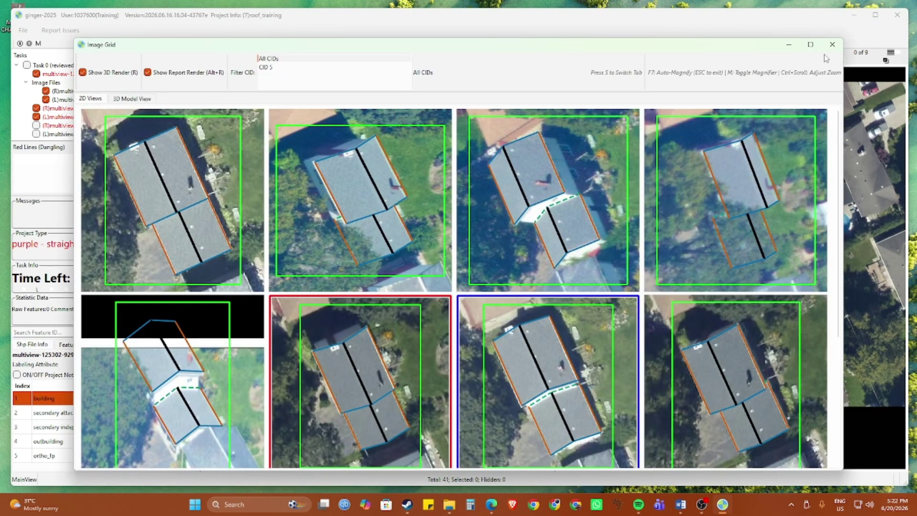
pyautogui.click(832, 44)
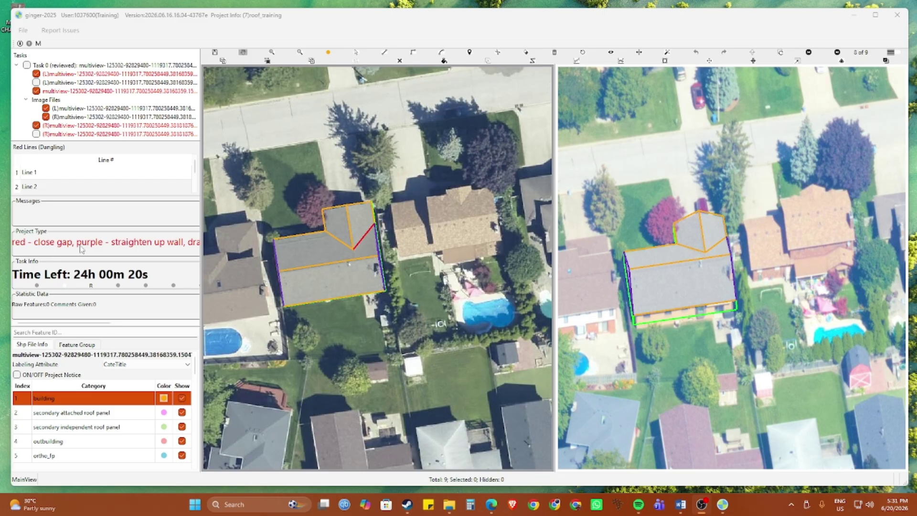
# Step: Widen the task information pane to read the project type and examine the new house's rear wall
pyautogui.moveTo(212, 240); pyautogui.dragTo(337, 245)
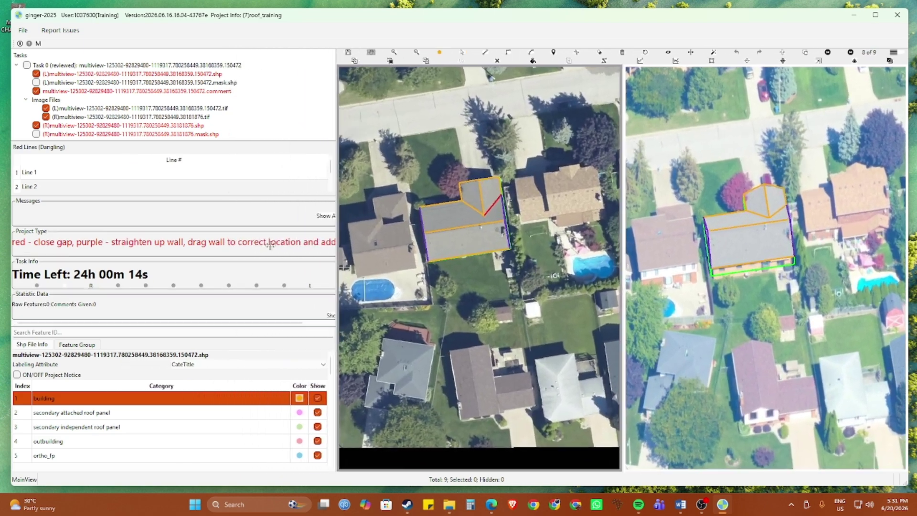
pyautogui.moveTo(269, 245); pyautogui.dragTo(243, 245)
pyautogui.scroll(6, 719, 320)
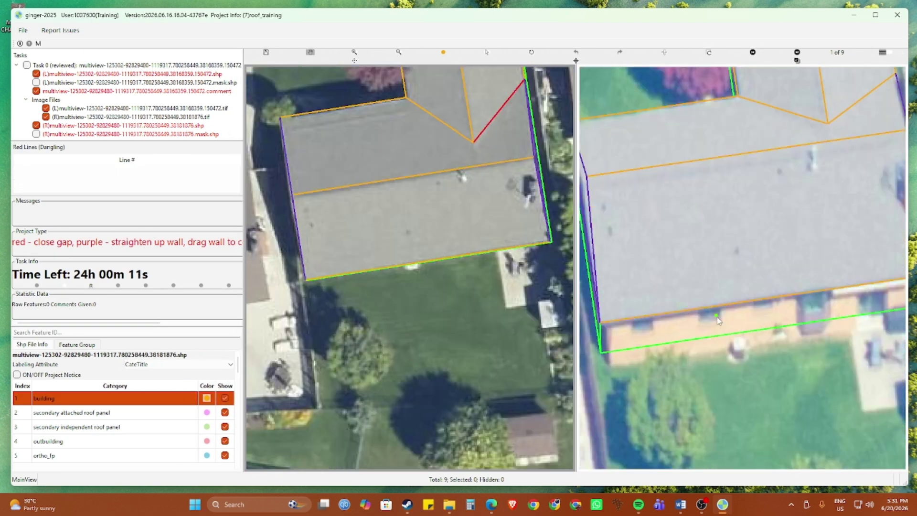
# Step: Close the red gap along the valley edge where the front wing meets the main roof
pyautogui.scroll(-5, 421, 203)
pyautogui.moveTo(338, 108); pyautogui.dragTo(497, 261)
pyautogui.scroll(3, 722, 279)
pyautogui.moveTo(753, 276); pyautogui.dragTo(640, 293)
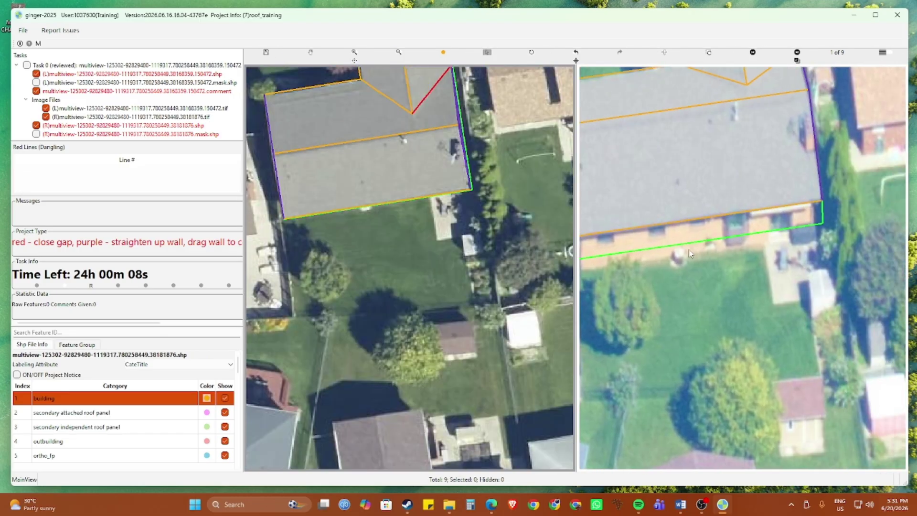
pyautogui.click(695, 236)
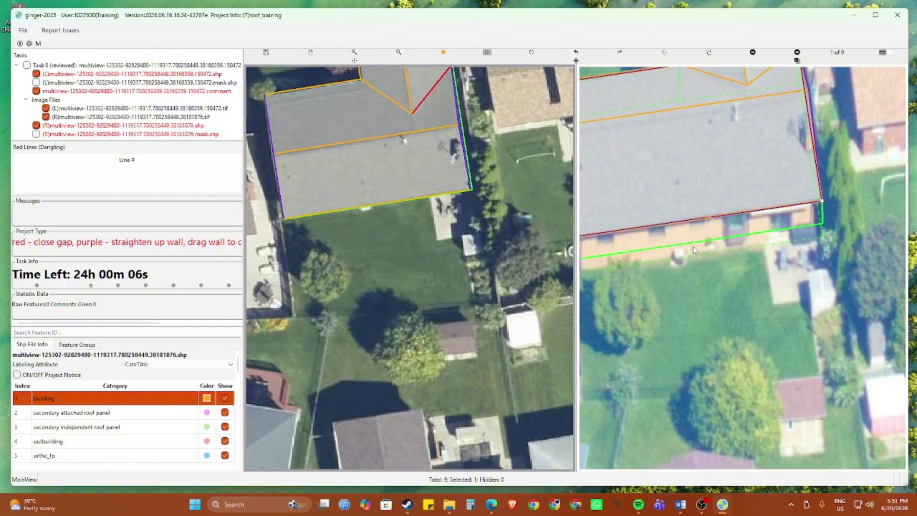
pyautogui.moveTo(692, 246); pyautogui.dragTo(693, 247)
pyautogui.scroll(-5, 683, 253)
pyautogui.scroll(2, 405, 242)
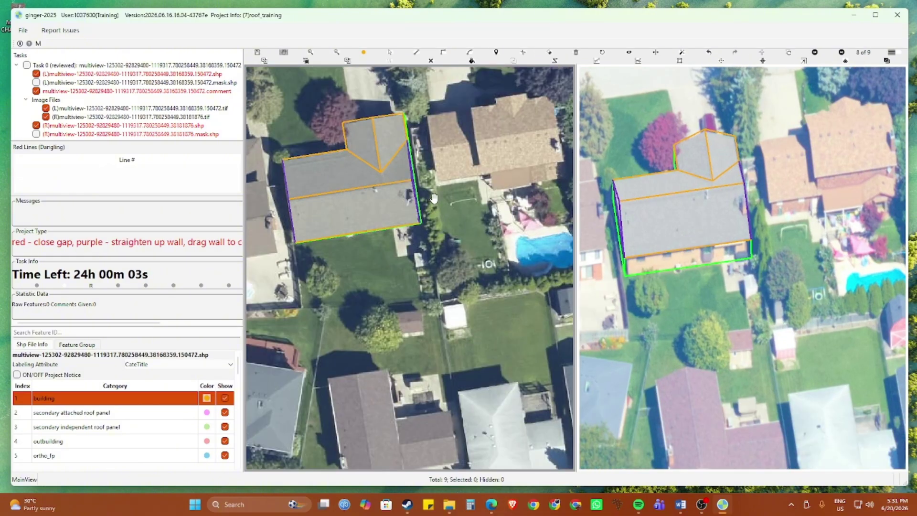
# Step: Make the 38181876 image the main view and draw a guide line inside the rear brick wall, parallel to its corner edge beside the purple wall
pyautogui.scroll(2, 433, 199)
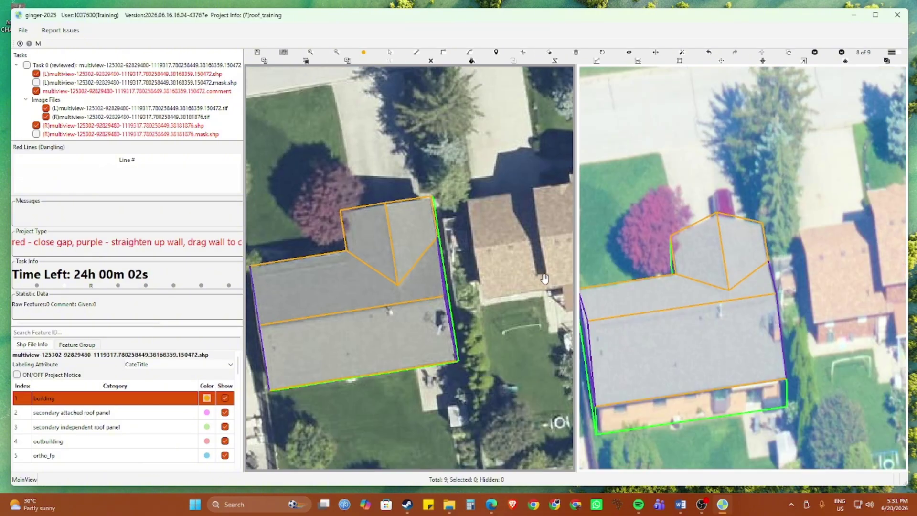
pyautogui.scroll(-3, 554, 291)
pyautogui.scroll(2, 699, 419)
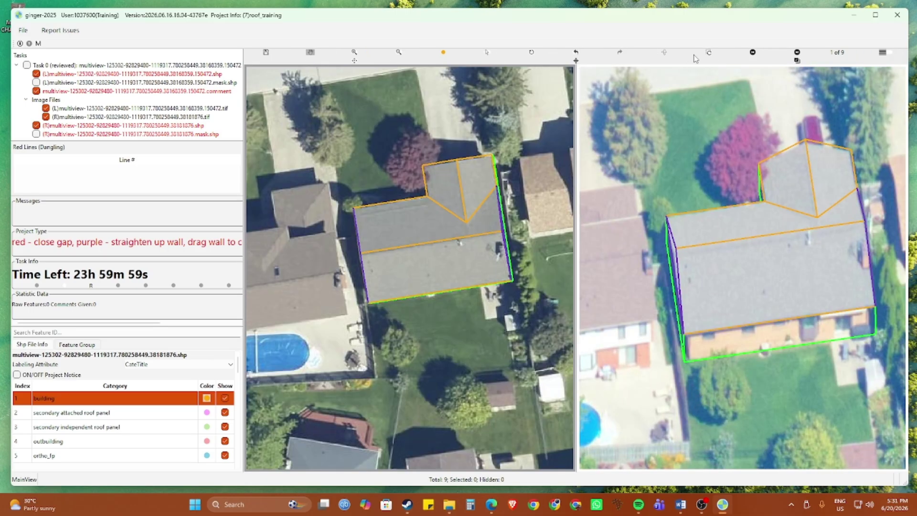
pyautogui.scroll(5, 370, 294)
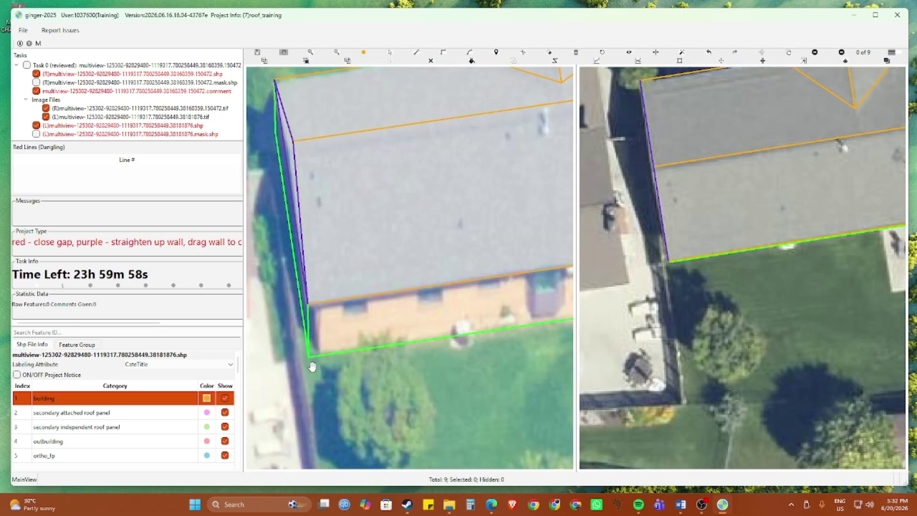
pyautogui.scroll(2, 372, 292)
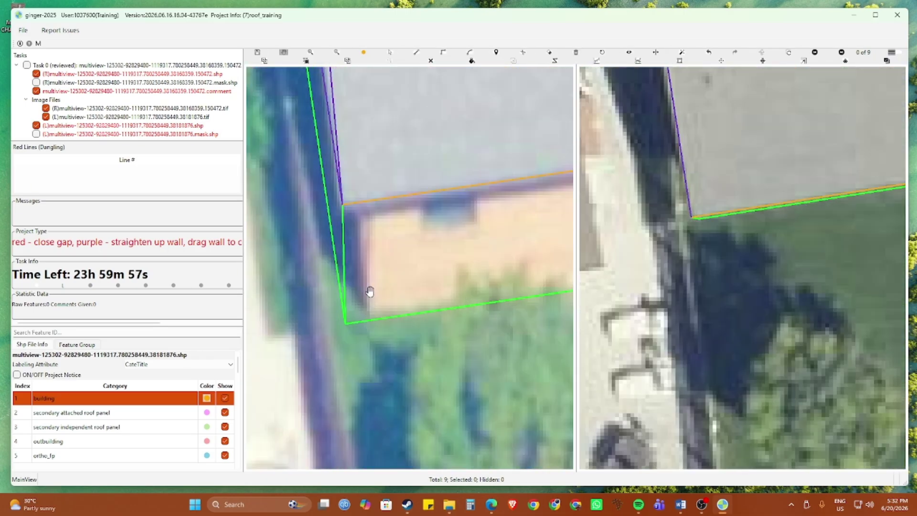
pyautogui.click(361, 203)
pyautogui.rightClick(345, 240)
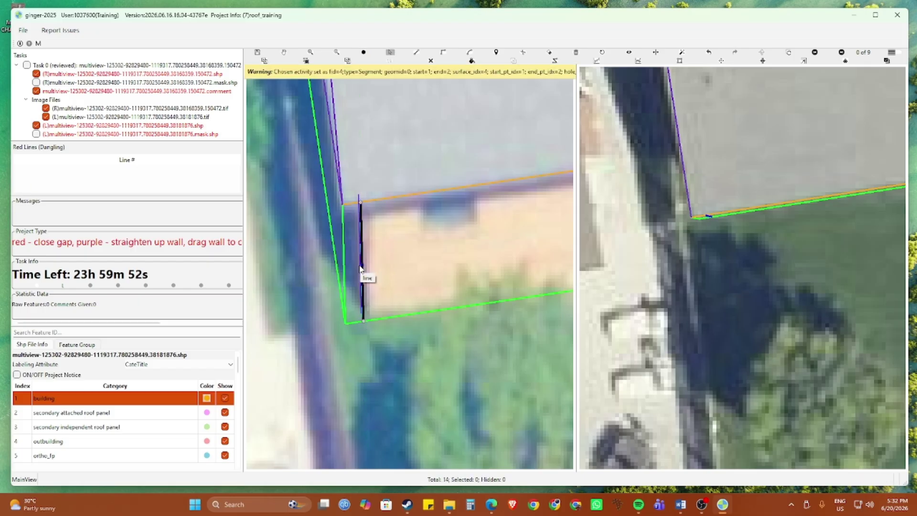
# Step: Draw a set-back corner panel at the rear wall, joining the guide line's ends to the existing corner edge
pyautogui.scroll(-1, 360, 269)
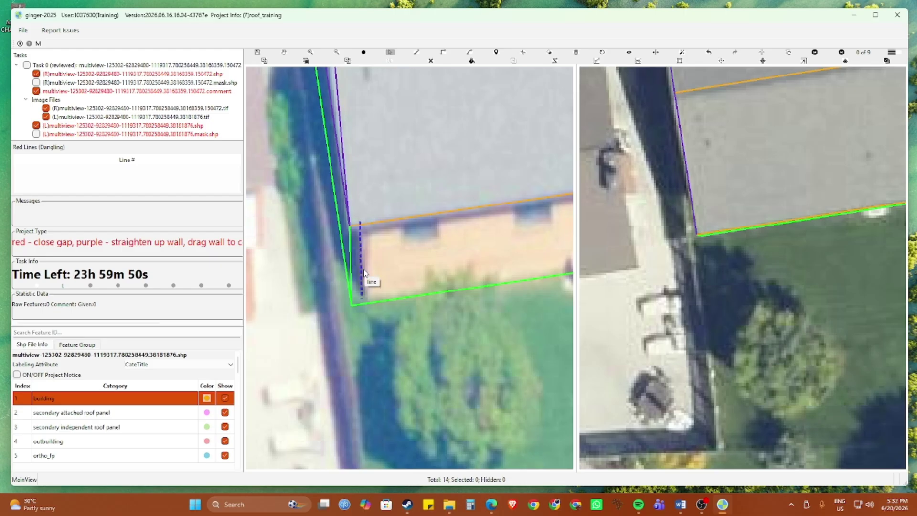
pyautogui.press('c')
pyautogui.click(359, 220)
pyautogui.click(351, 225)
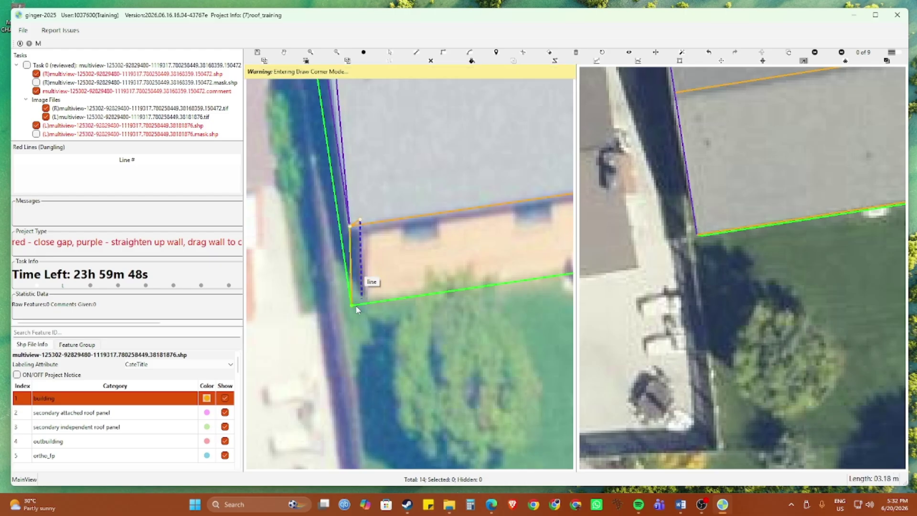
pyautogui.click(351, 305)
pyautogui.click(360, 299)
pyautogui.scroll(-5, 373, 288)
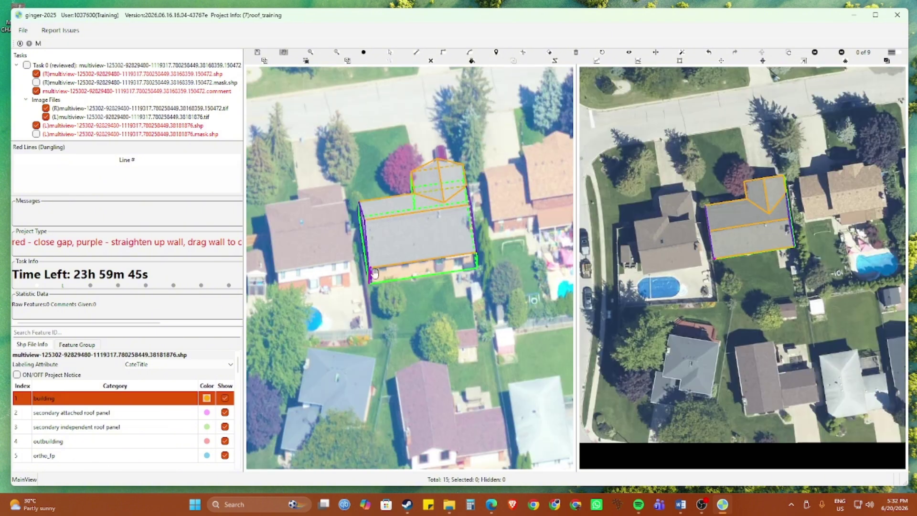
# Step: Examine the wireframe with its new corner panel on the front-wing house from a tilted 3D angle, and restore the aerial view
pyautogui.press('Escape')
pyautogui.moveTo(334, 135); pyautogui.dragTo(436, 339)
pyautogui.press('Escape')
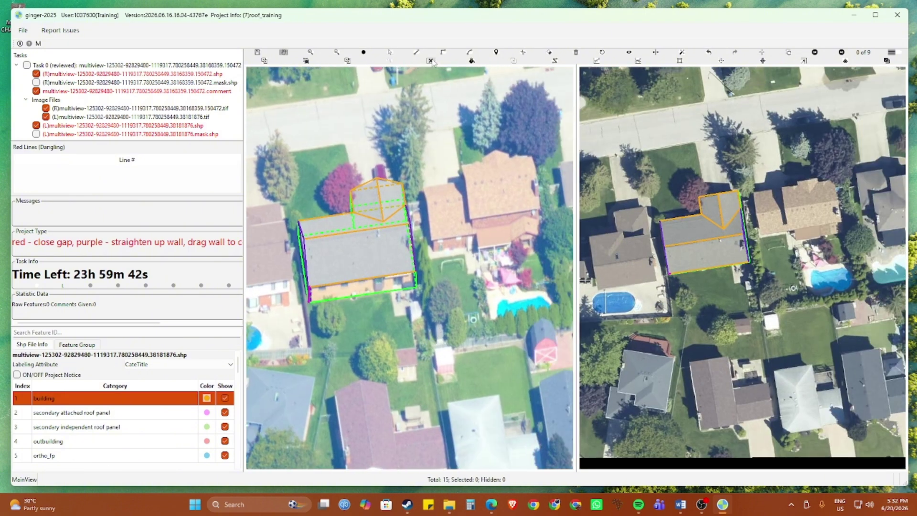
pyautogui.scroll(2, 467, 270)
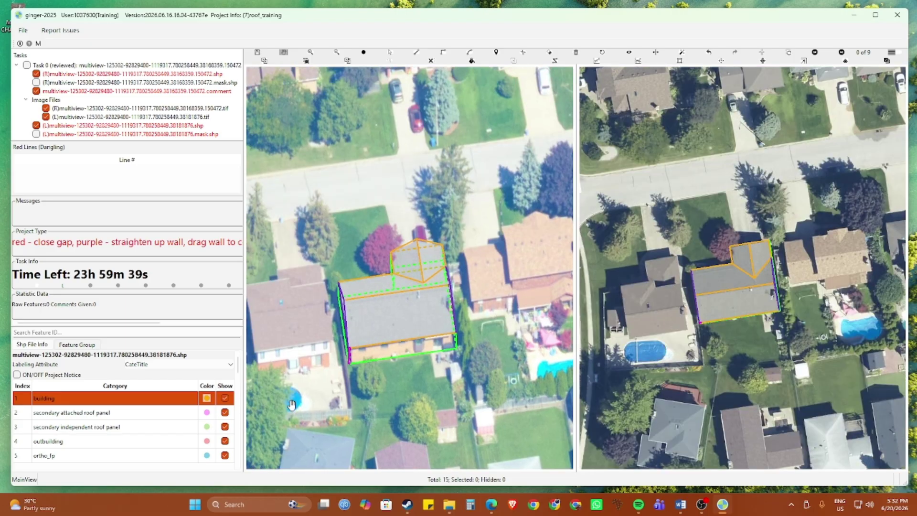
pyautogui.scroll(2, 424, 358)
pyautogui.scroll(-2, 423, 358)
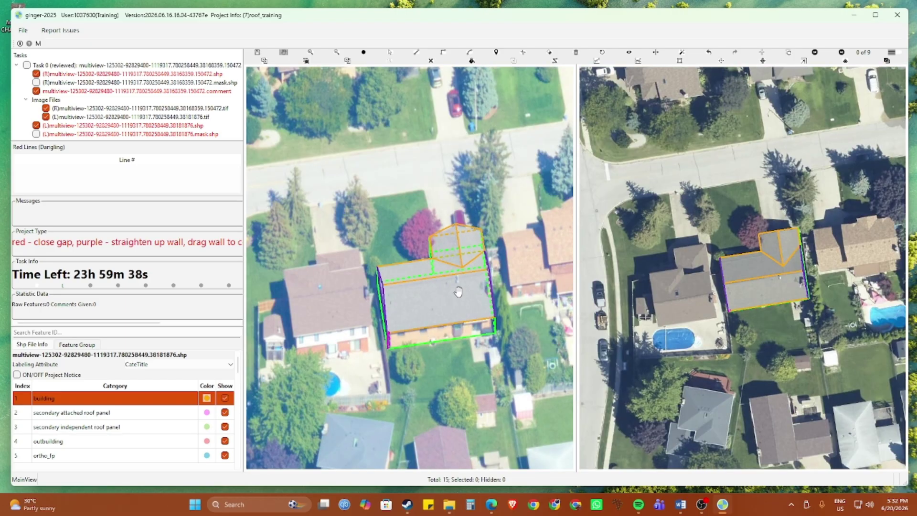
pyautogui.moveTo(414, 293); pyautogui.dragTo(424, 266)
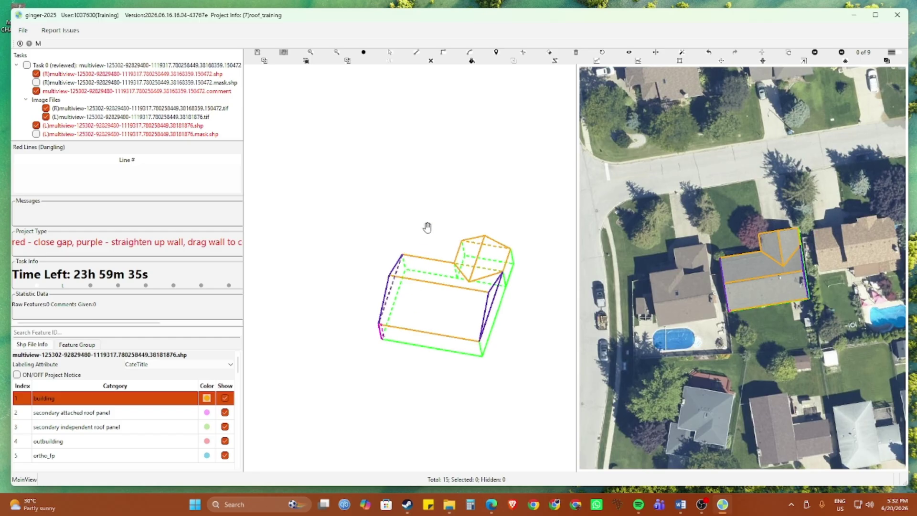
pyautogui.scroll(-1, 425, 205)
pyautogui.press('r')
pyautogui.moveTo(423, 205); pyautogui.dragTo(410, 241)
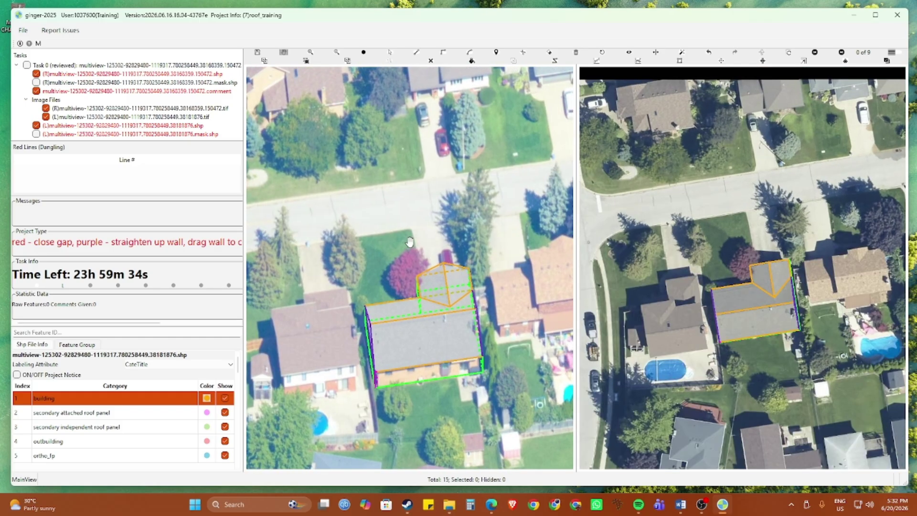
# Step: Straighten the purple side walls of the front-wing house and save the labeling
pyautogui.hotkey('ctrl', 's')
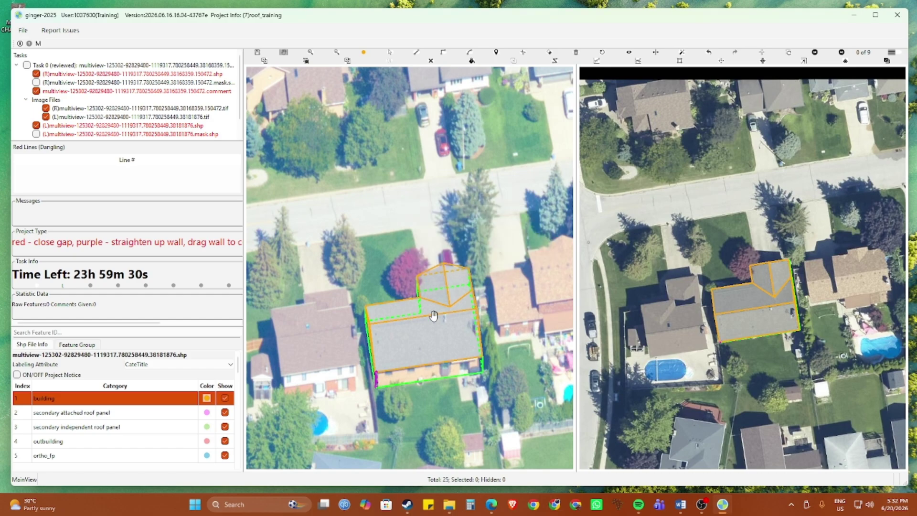
pyautogui.scroll(-1, 434, 315)
pyautogui.scroll(1, 436, 313)
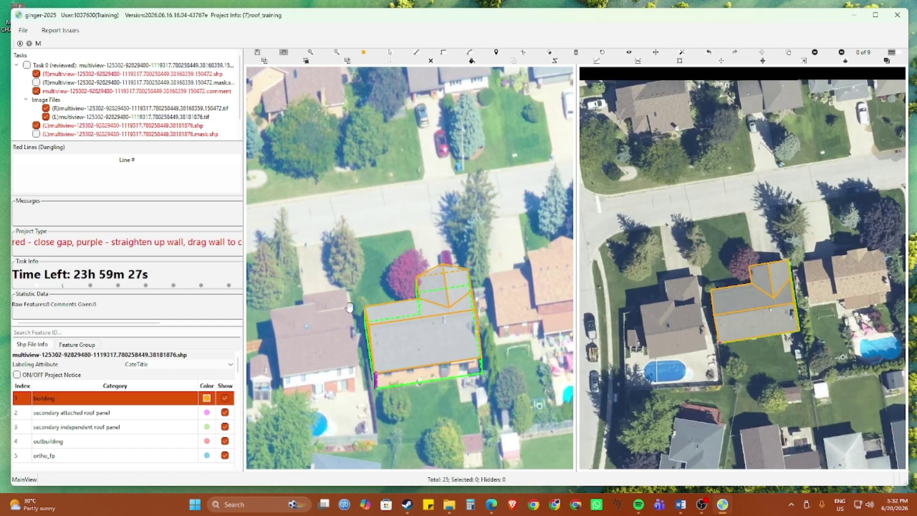
# Step: Compare the straightened walls and the rear corner panel against the other aerial images of the front-wing house
pyautogui.scroll(2, 450, 371)
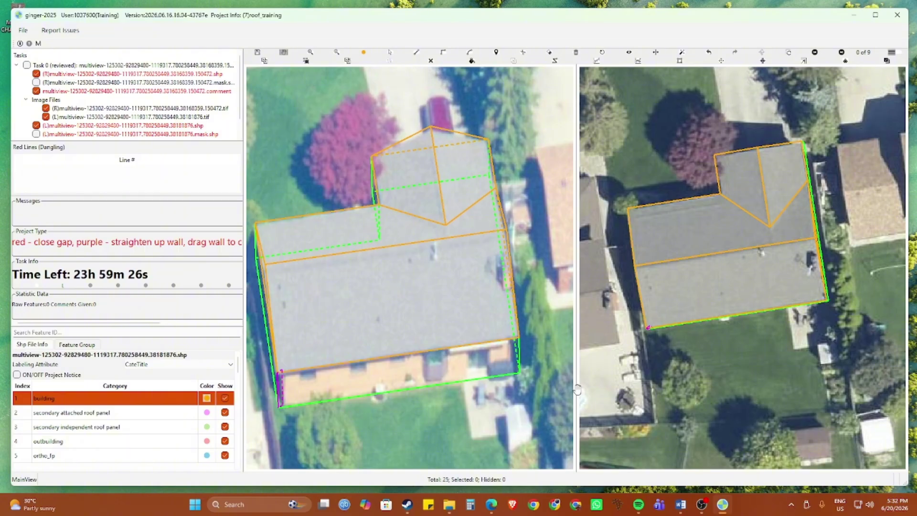
pyautogui.press('Right')
pyautogui.press('Right')
pyautogui.press('Right')
pyautogui.press('Right')
pyautogui.press('Right')
pyautogui.press('Right')
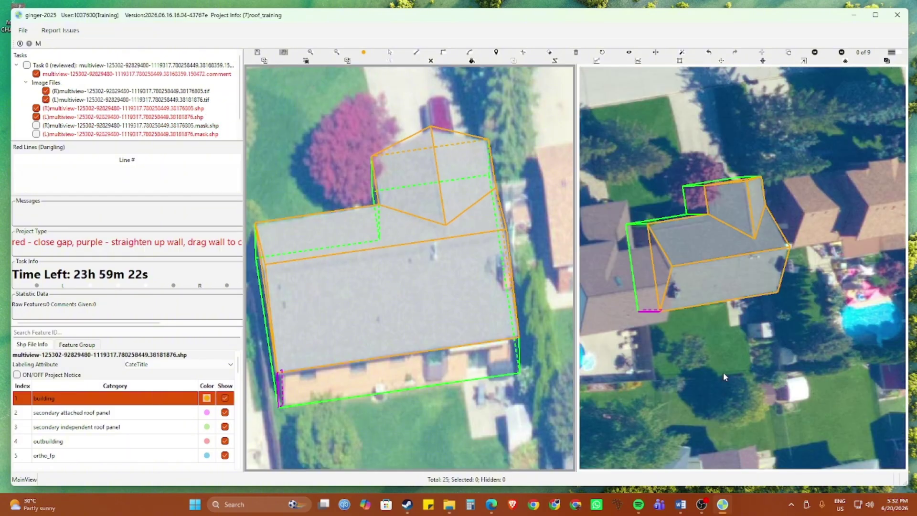
pyautogui.press('Right')
pyautogui.press('Right')
pyautogui.press('Right')
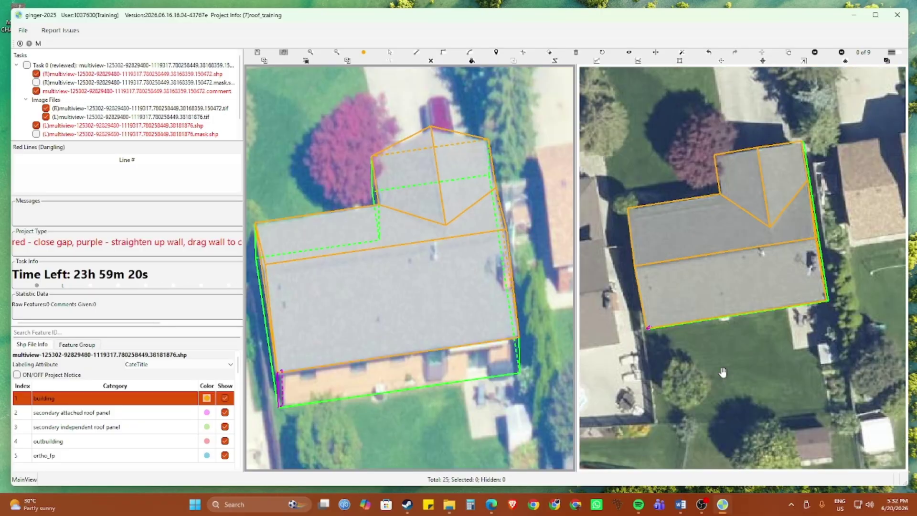
pyautogui.press('Right')
pyautogui.scroll(-2, 628, 354)
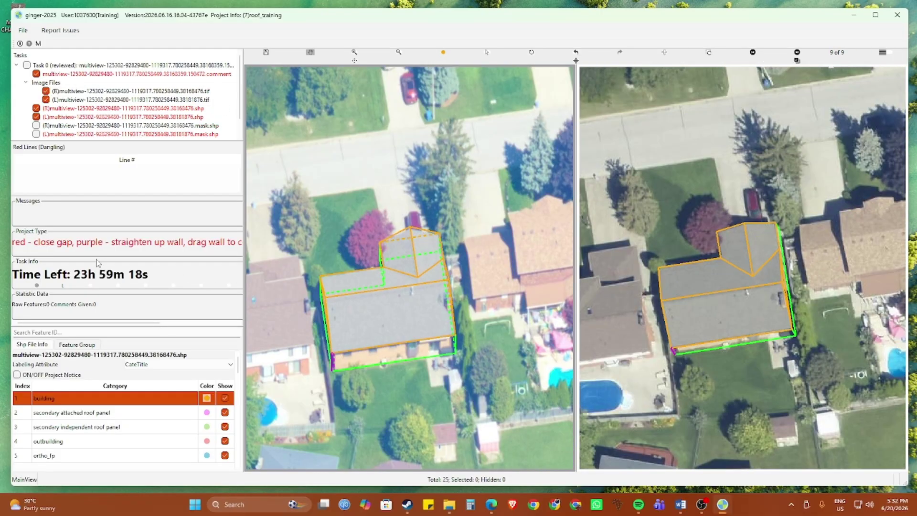
pyautogui.scroll(-2, 336, 233)
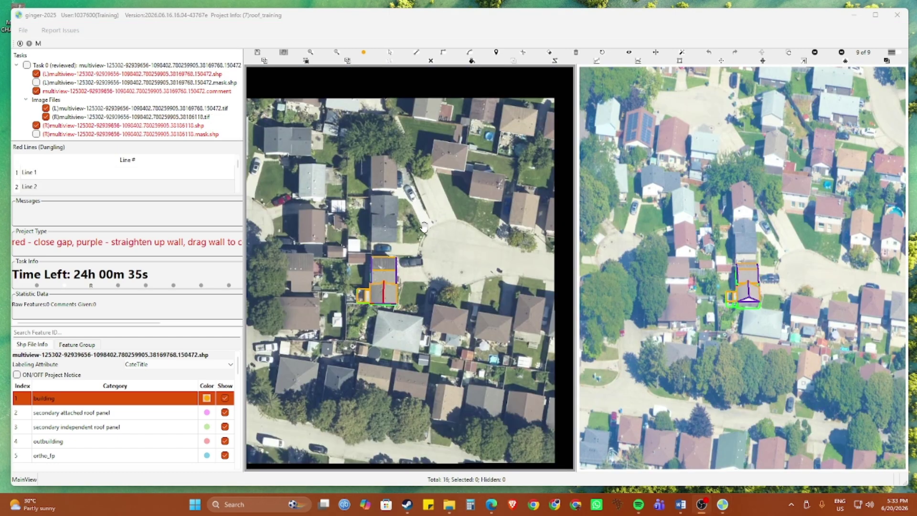
# Step: Widen the task information pane to read the new task's full project type, restore its width, and bring the house up close
pyautogui.scroll(2, 257, 268)
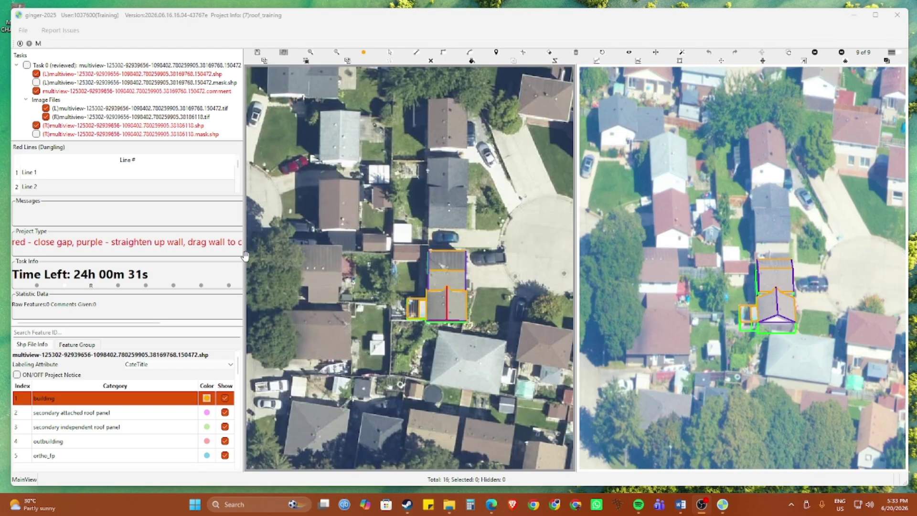
pyautogui.moveTo(244, 255); pyautogui.dragTo(386, 270)
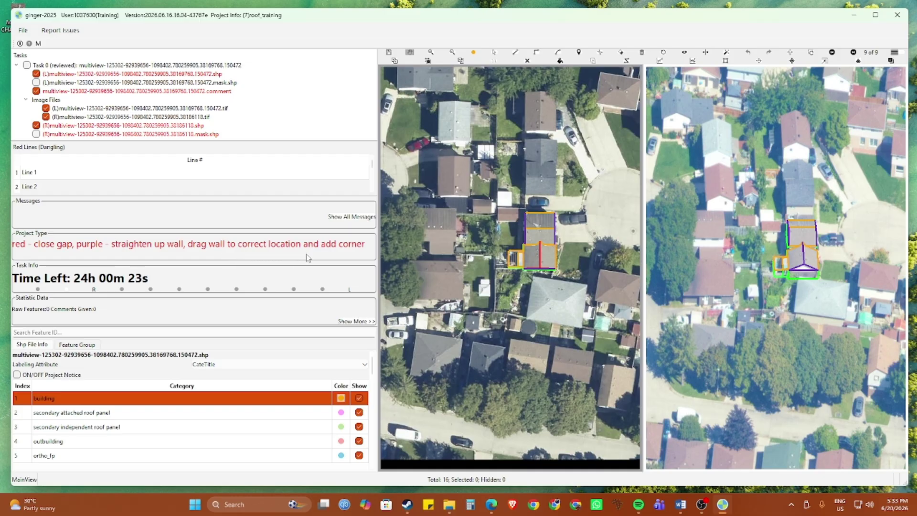
pyautogui.moveTo(378, 253); pyautogui.dragTo(245, 254)
pyautogui.scroll(5, 459, 314)
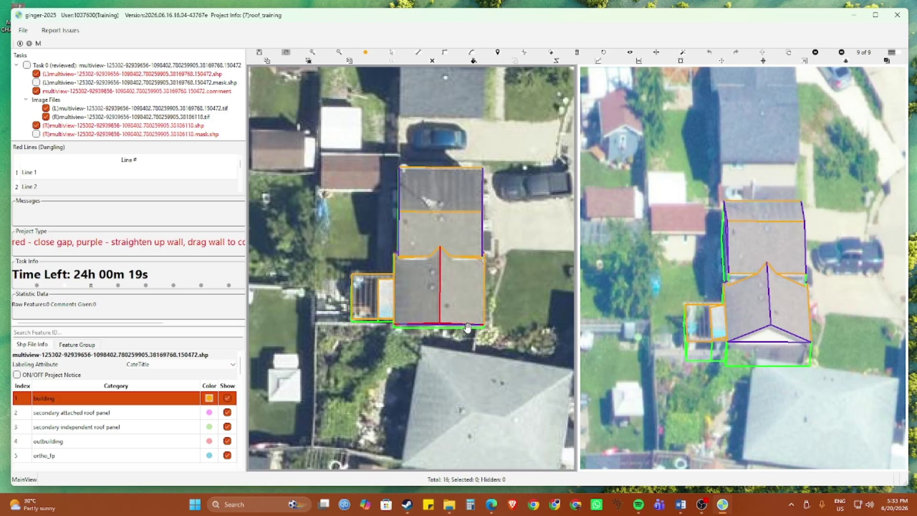
# Step: Go through the comparison images of the new house to find 38172289, which shows the white gable wall beside the driveway
pyautogui.press('Right')
pyautogui.press('Right')
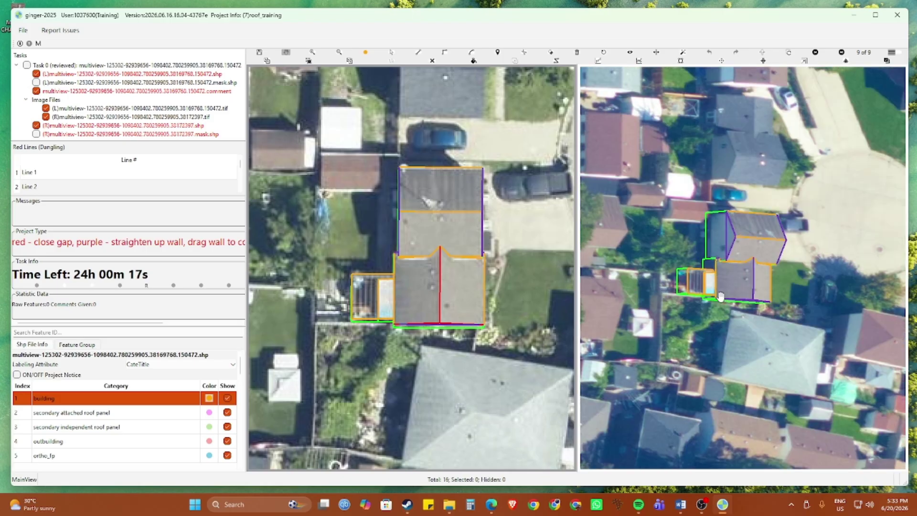
pyautogui.click(719, 290)
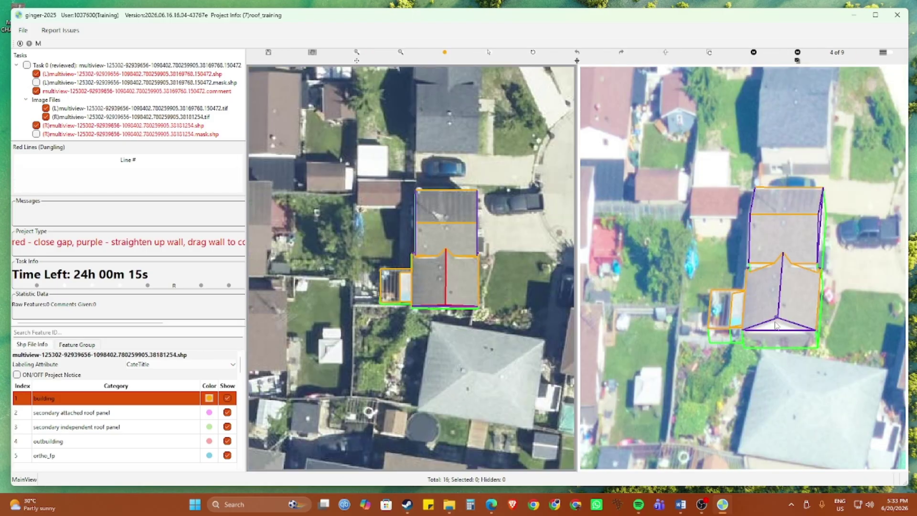
pyautogui.scroll(1, 775, 326)
pyautogui.press('Right')
pyautogui.scroll(1, 844, 274)
pyautogui.moveTo(844, 274); pyautogui.dragTo(853, 256)
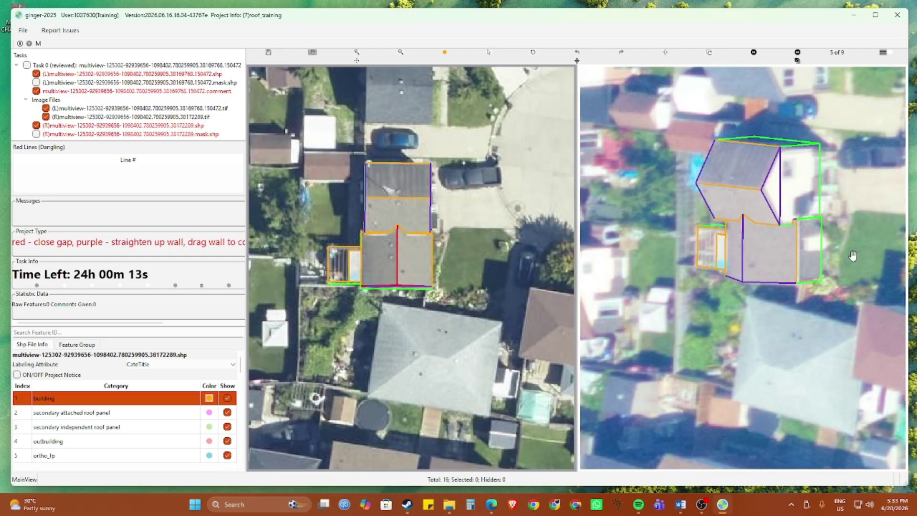
# Step: Hide and reshow the label lines in the 38172289 image to examine the bare gable wall and its corner
pyautogui.scroll(2, 853, 256)
pyautogui.press('r')
pyautogui.press('r')
pyautogui.scroll(2, 785, 270)
pyautogui.press('r')
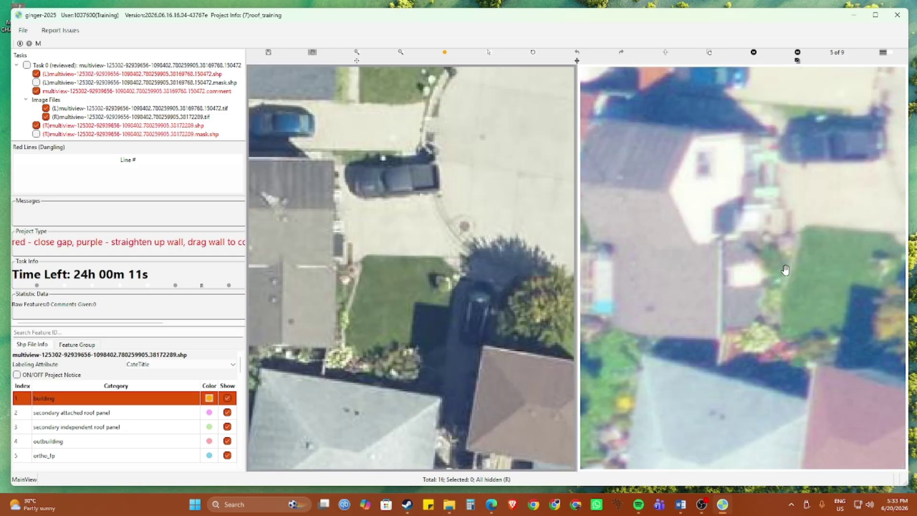
pyautogui.press('r')
pyautogui.scroll(-3, 466, 184)
# Step: Inspect the house's labeled features in the main view and the gable wall surface in the 38172289 image
pyautogui.moveTo(258, 144); pyautogui.dragTo(400, 339)
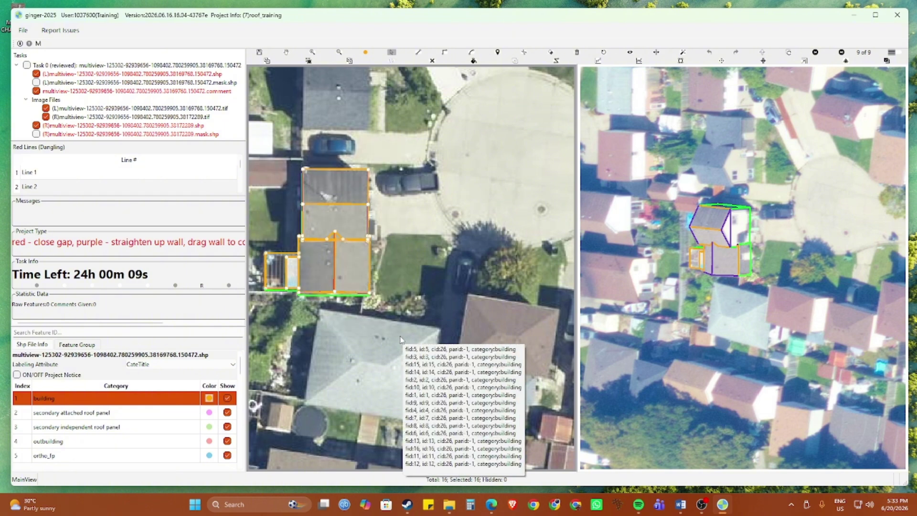
pyautogui.click(503, 341)
pyautogui.scroll(3, 774, 251)
pyautogui.click(697, 183)
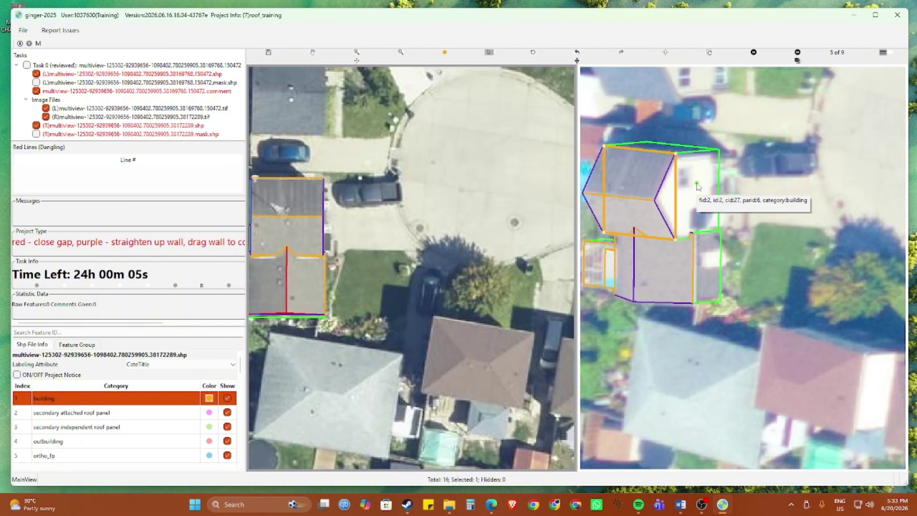
pyautogui.moveTo(697, 184); pyautogui.dragTo(718, 190)
pyautogui.scroll(-3, 698, 257)
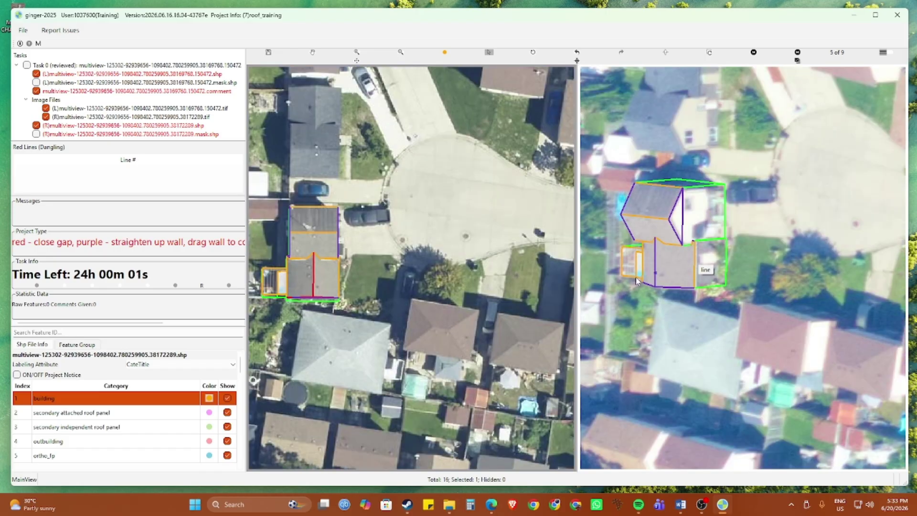
pyautogui.click(278, 343)
pyautogui.moveTo(307, 331); pyautogui.dragTo(363, 332)
pyautogui.click(715, 333)
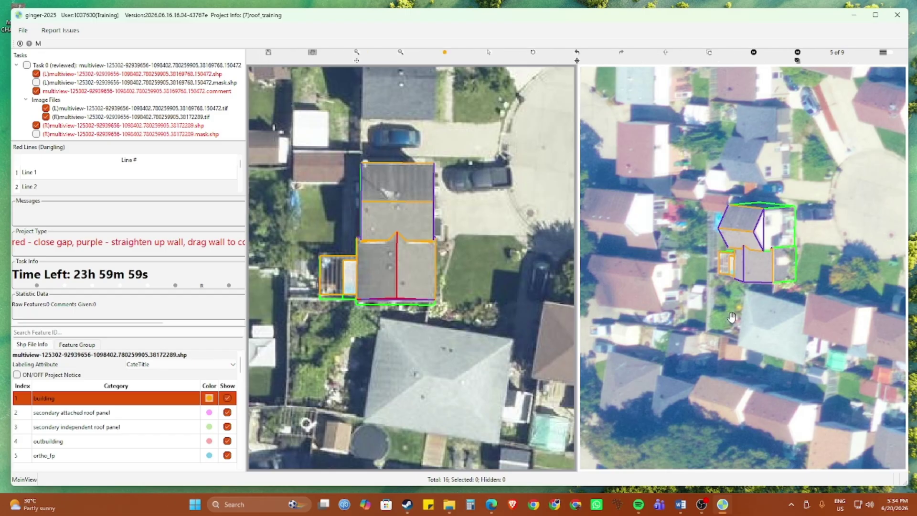
pyautogui.scroll(2, 734, 320)
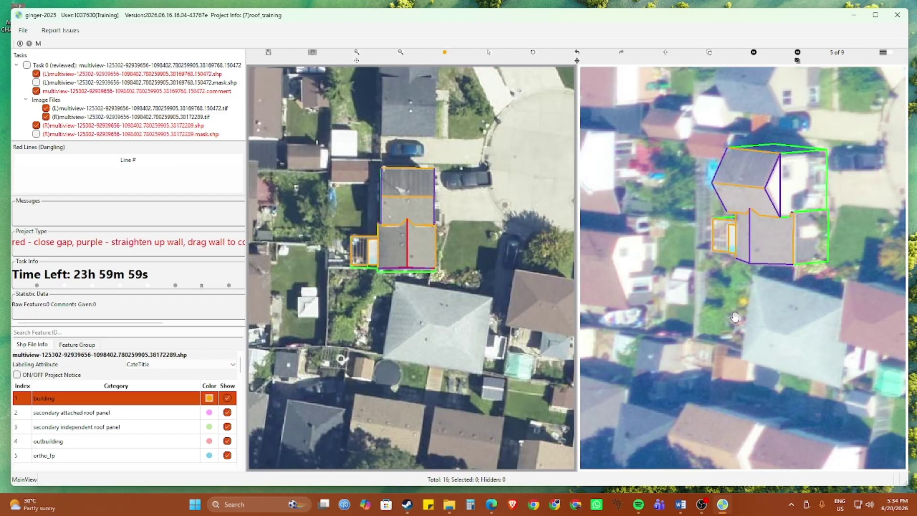
# Step: Make the 38172289 image the main view and draw a guide line inside the white gable wall, parallel to its corner edge near the cars
pyautogui.click(666, 53)
pyautogui.scroll(2, 400, 237)
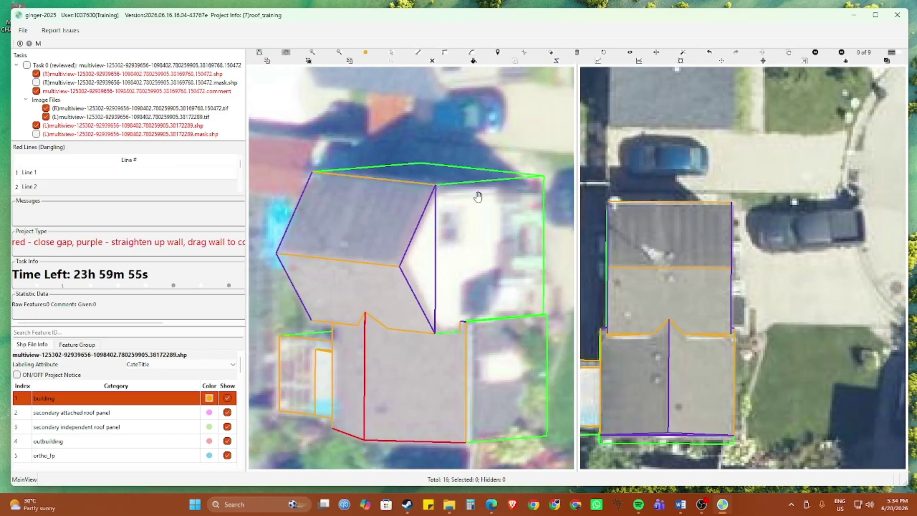
pyautogui.scroll(1, 415, 210)
pyautogui.scroll(1, 373, 248)
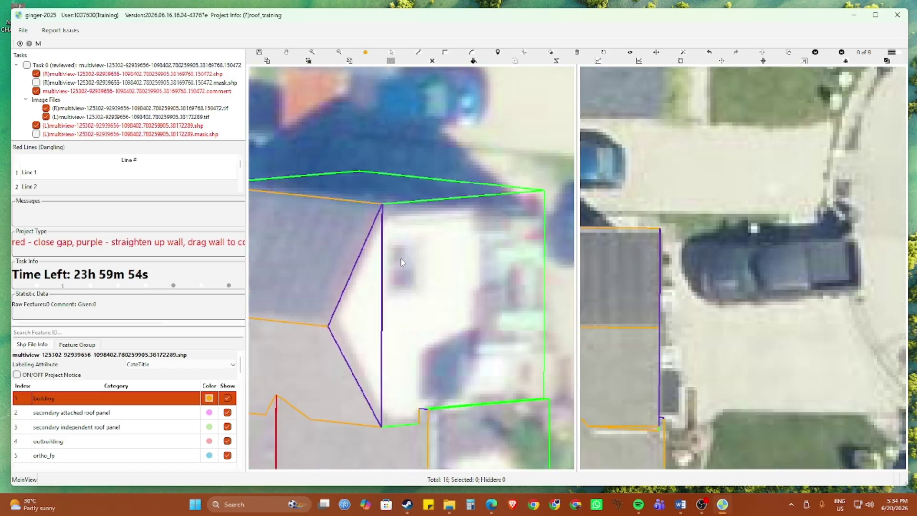
pyautogui.click(383, 216)
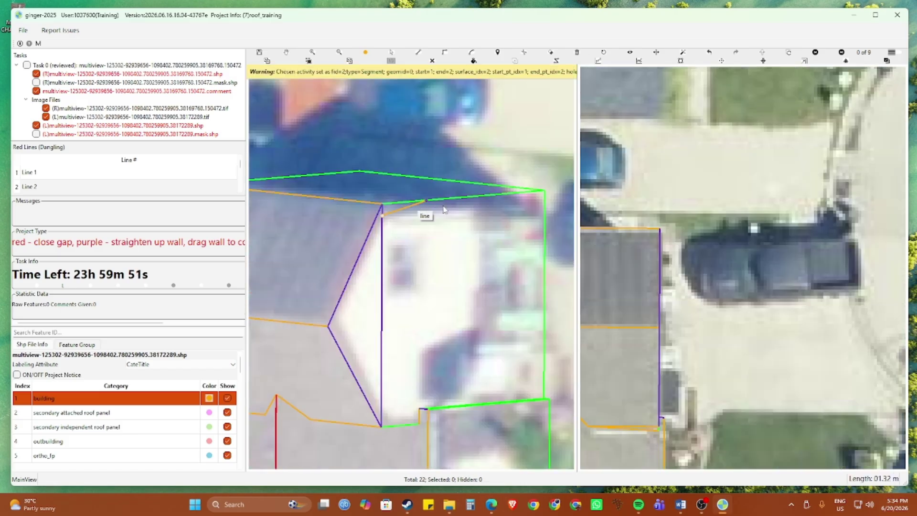
pyautogui.click(540, 205)
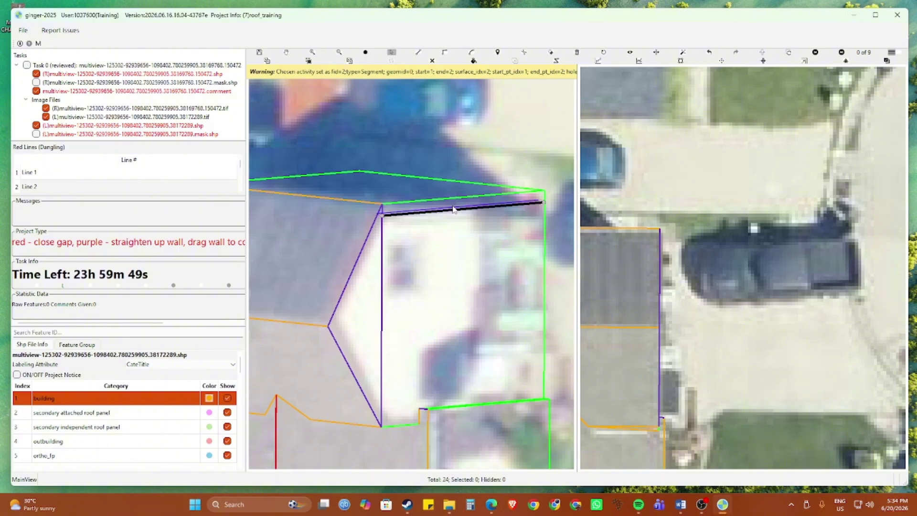
pyautogui.press('Escape')
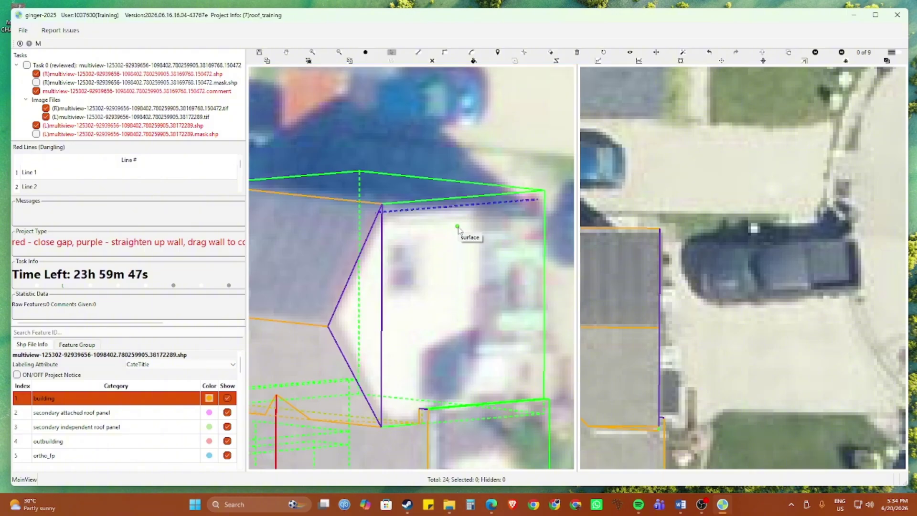
# Step: Draw a set-back corner panel on the gable wall, joining the existing corner edge's ends to the guide line
pyautogui.press('c')
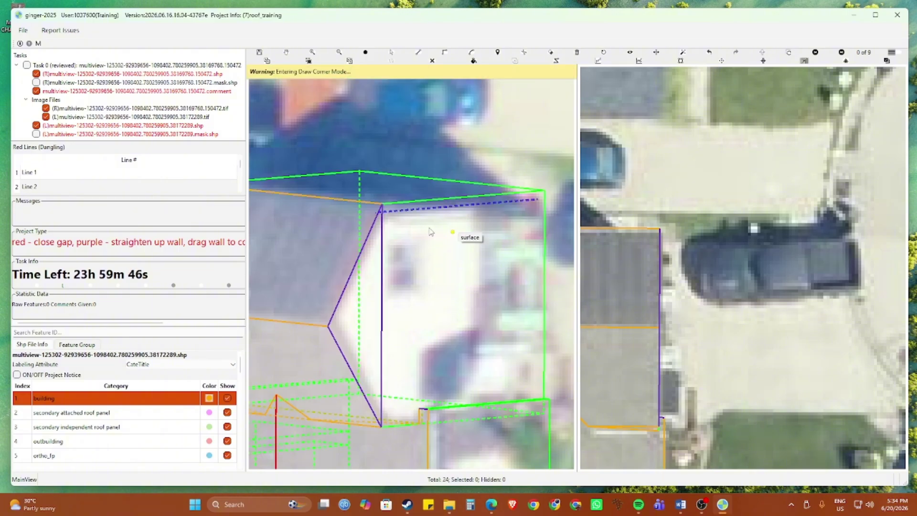
pyautogui.click(382, 206)
pyautogui.click(545, 193)
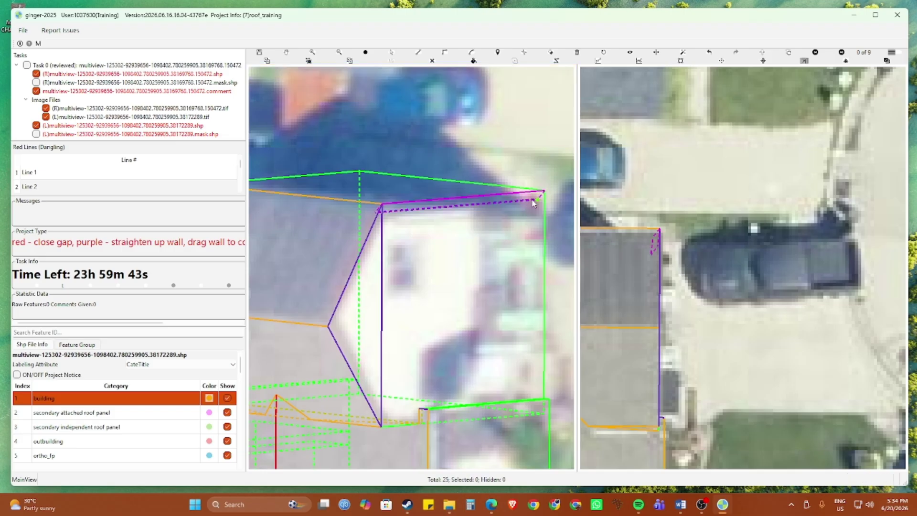
pyautogui.scroll(-5, 530, 220)
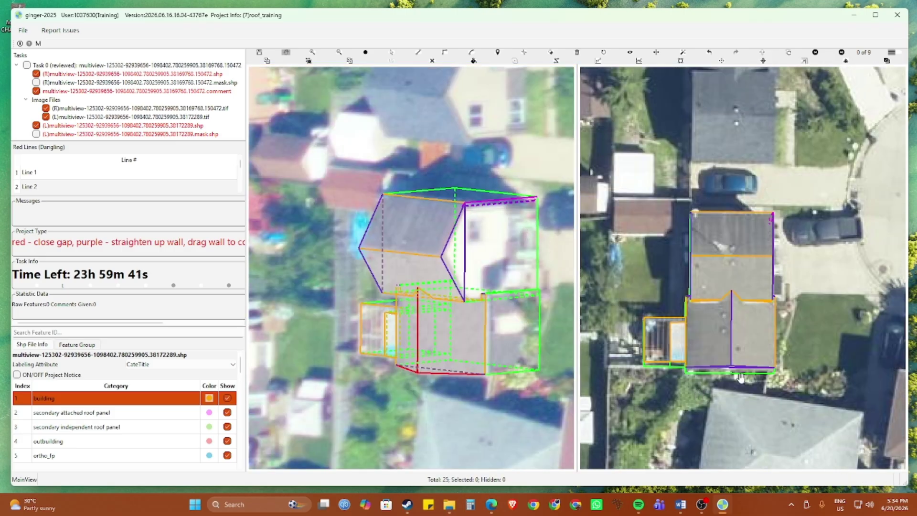
# Step: Check the new gable-wall corner panel against the 38168656, 38177496 and 38172397 comparison images
pyautogui.scroll(3, 769, 363)
pyautogui.press('Right')
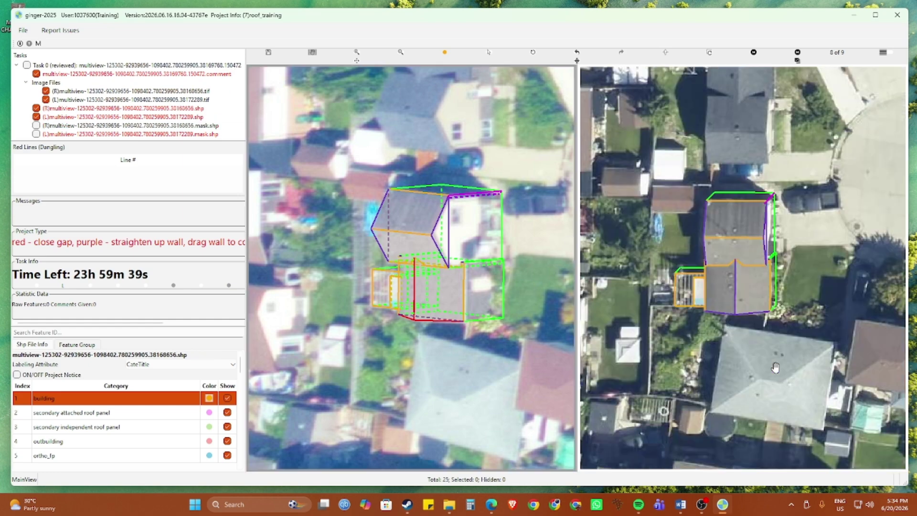
pyautogui.press('Right')
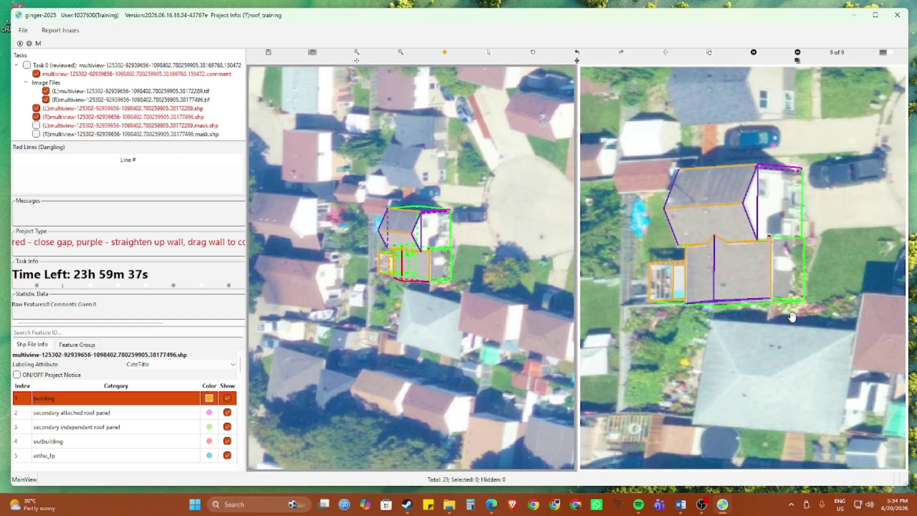
pyautogui.press('Right')
pyautogui.scroll(-3, 722, 300)
pyautogui.press('Right')
pyautogui.scroll(-2, 709, 292)
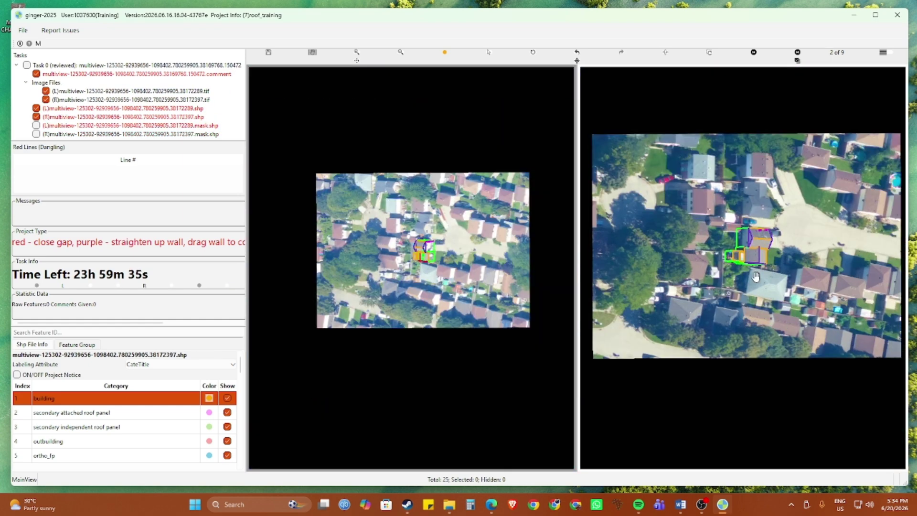
# Step: Make the 38186118 image the main view and draw a guide line inside the gable-end wall, parallel to its corner edge nearest the pergola
pyautogui.press('Right')
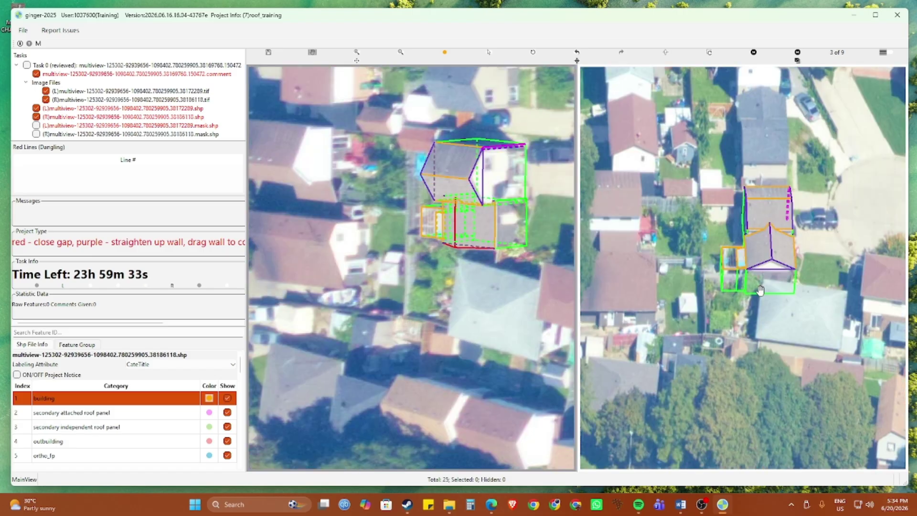
pyautogui.scroll(4, 761, 289)
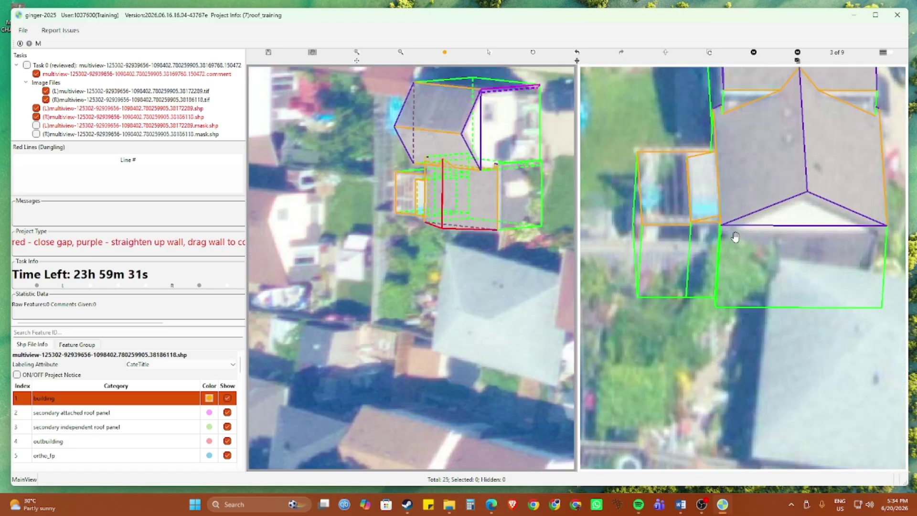
pyautogui.click(665, 52)
pyautogui.scroll(2, 401, 245)
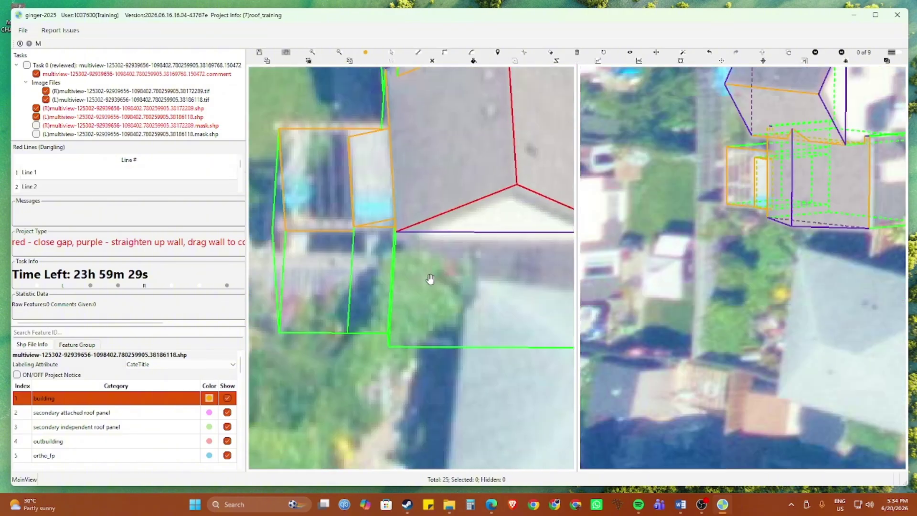
pyautogui.press('e')
pyautogui.click(393, 262)
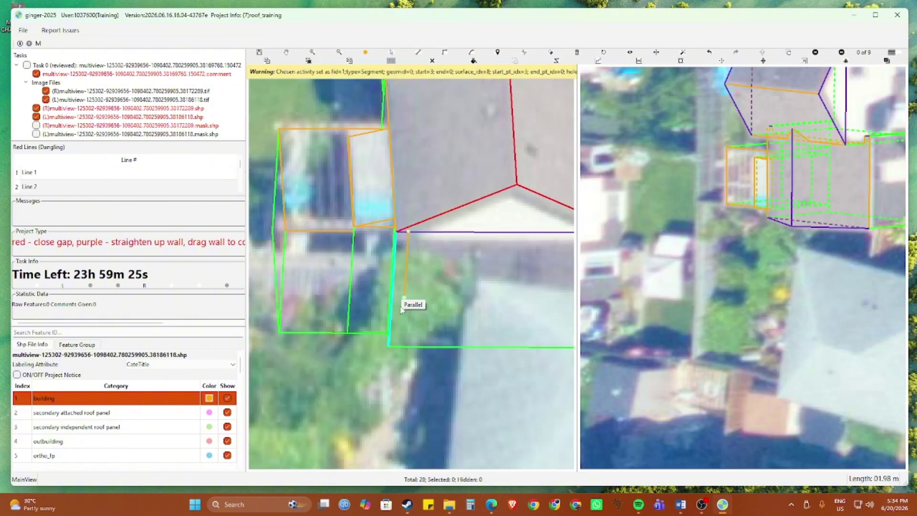
pyautogui.click(402, 344)
pyautogui.press('Escape')
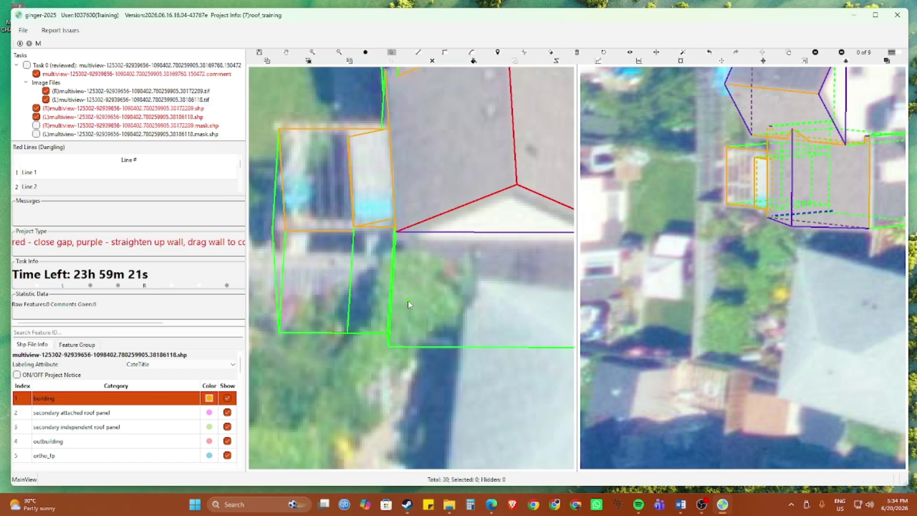
# Step: Draw a set-back corner panel on the gable-end wall, joining the guide line to the ends of the corner edge beside the pergola
pyautogui.press('c')
pyautogui.click(406, 233)
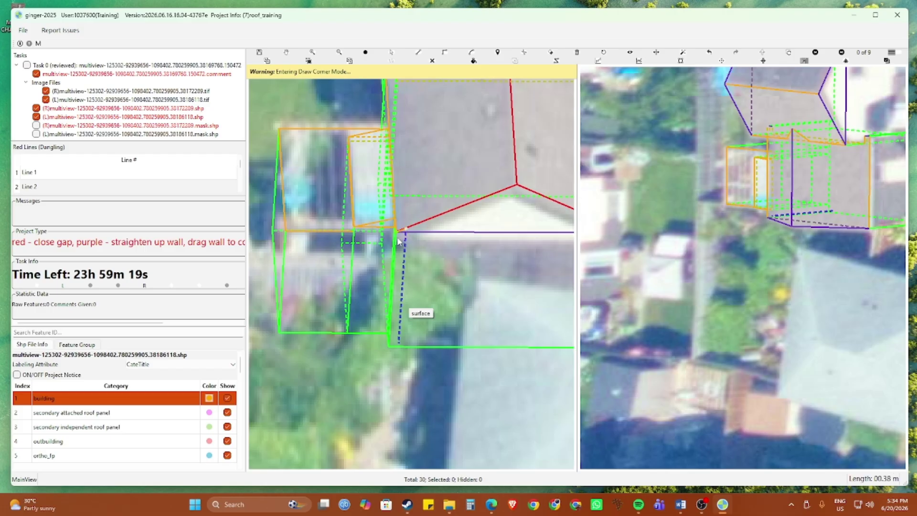
pyautogui.click(396, 346)
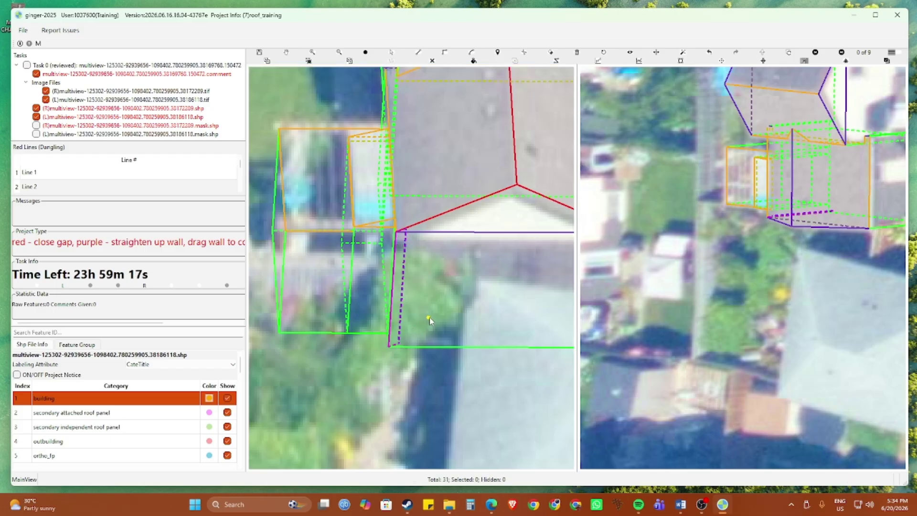
# Step: Check the new gable-end corner panel in the 38186118 main view and against the 38172289 and 38176643 comparison images
pyautogui.scroll(-2, 428, 317)
pyautogui.scroll(2, 334, 300)
pyautogui.press('r')
pyautogui.scroll(-3, 337, 296)
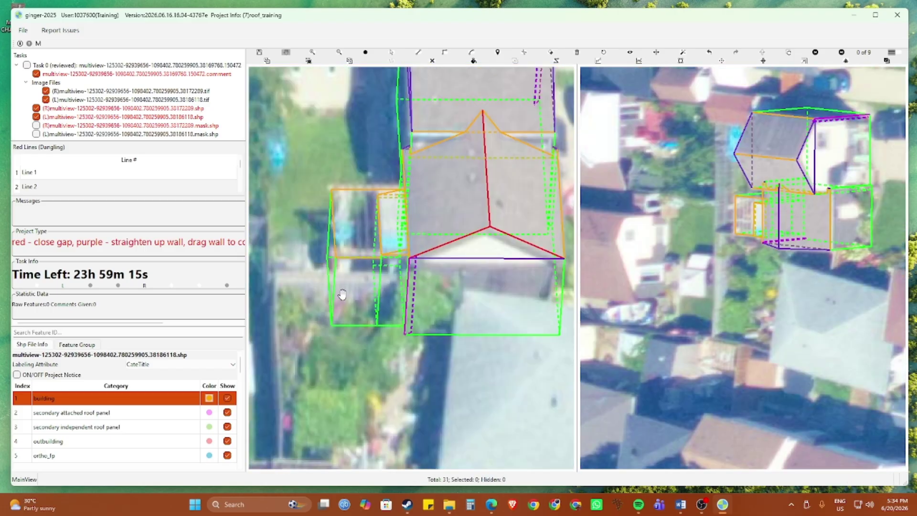
pyautogui.press('r')
pyautogui.scroll(2, 348, 296)
pyautogui.press('r')
pyautogui.press('Right')
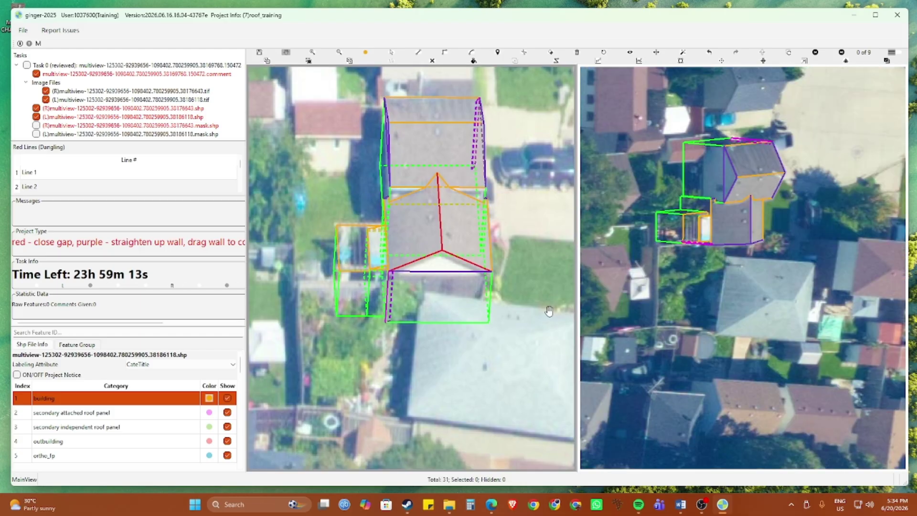
pyautogui.scroll(2, 682, 238)
pyautogui.press('r')
pyautogui.press('r')
pyautogui.scroll(2, 678, 237)
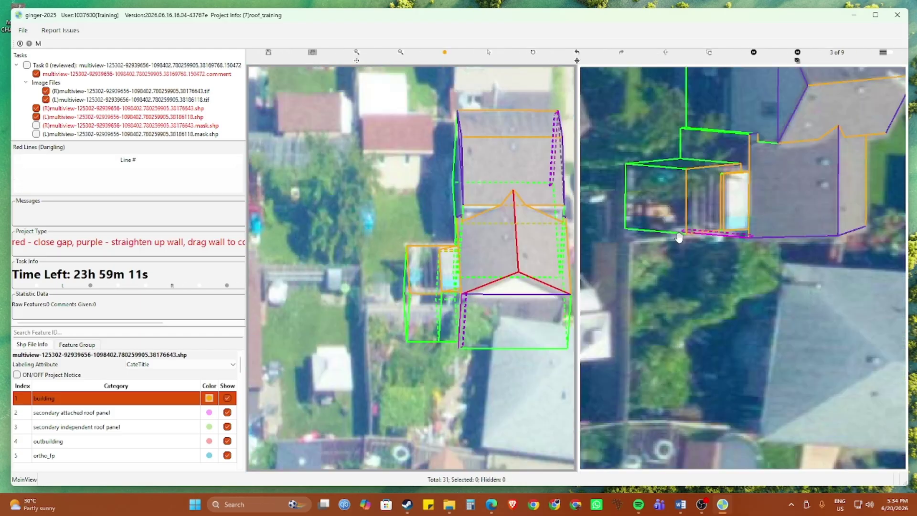
pyautogui.press('r')
pyautogui.scroll(2, 410, 289)
pyautogui.press('r')
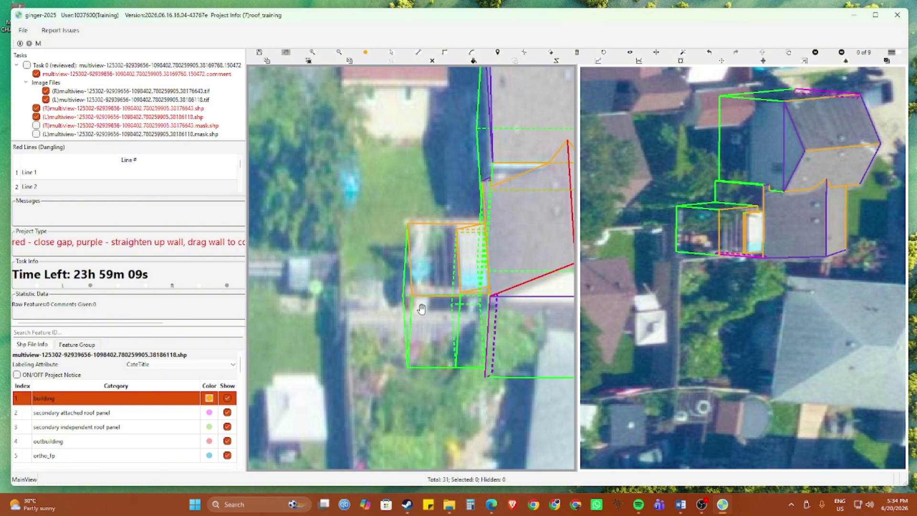
pyautogui.scroll(2, 421, 309)
pyautogui.press('e')
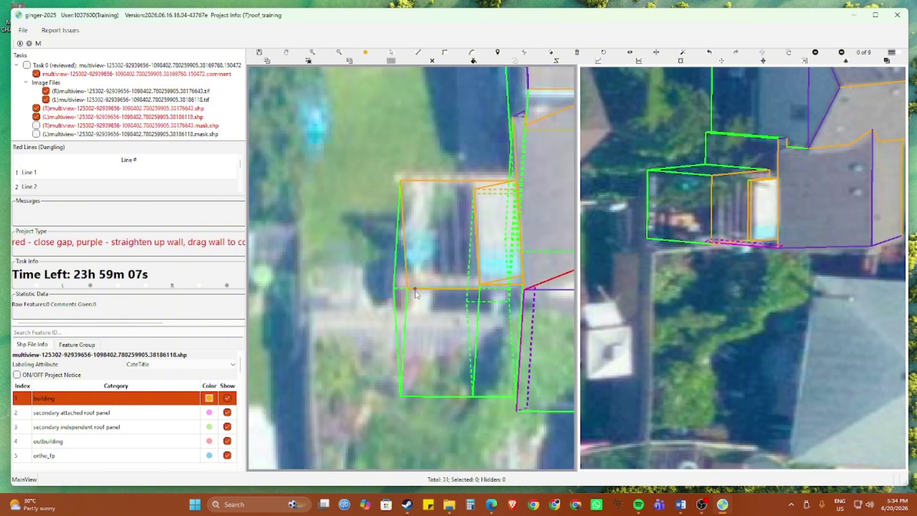
pyautogui.click(415, 290)
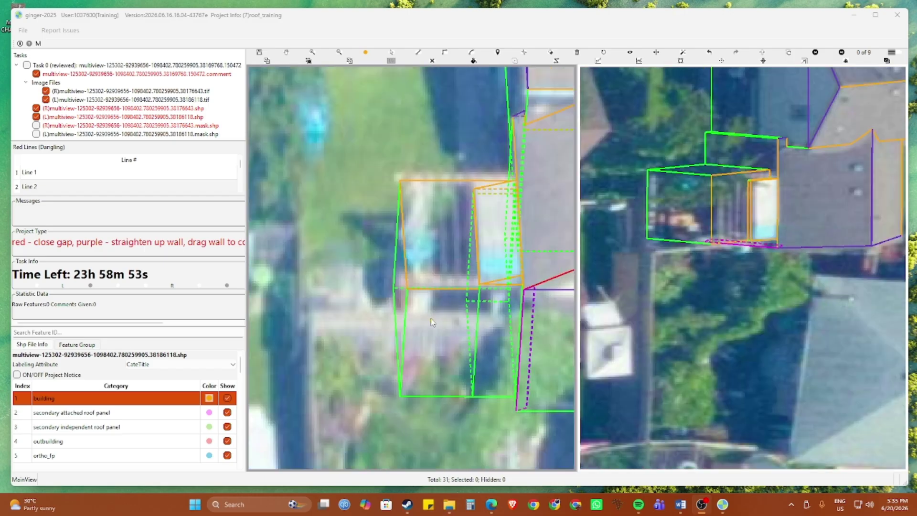
pyautogui.click(429, 316)
pyautogui.press('Right')
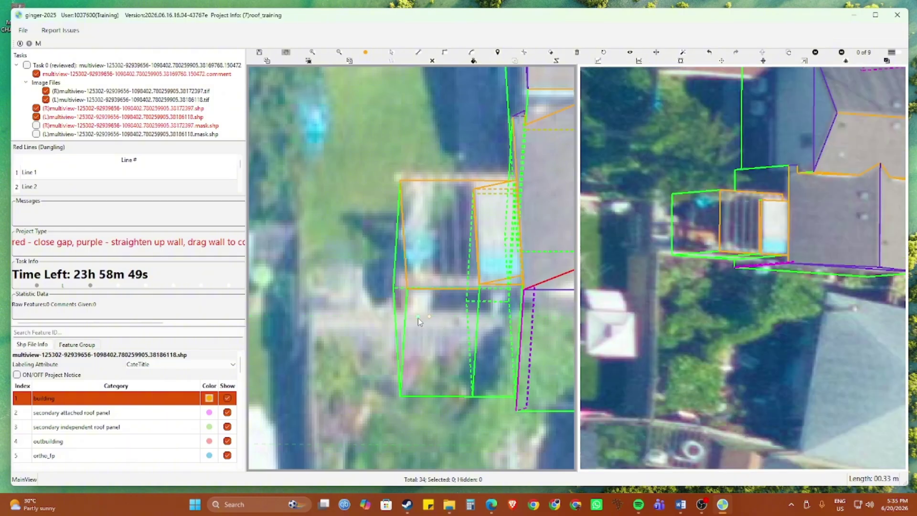
pyautogui.scroll(2, 413, 319)
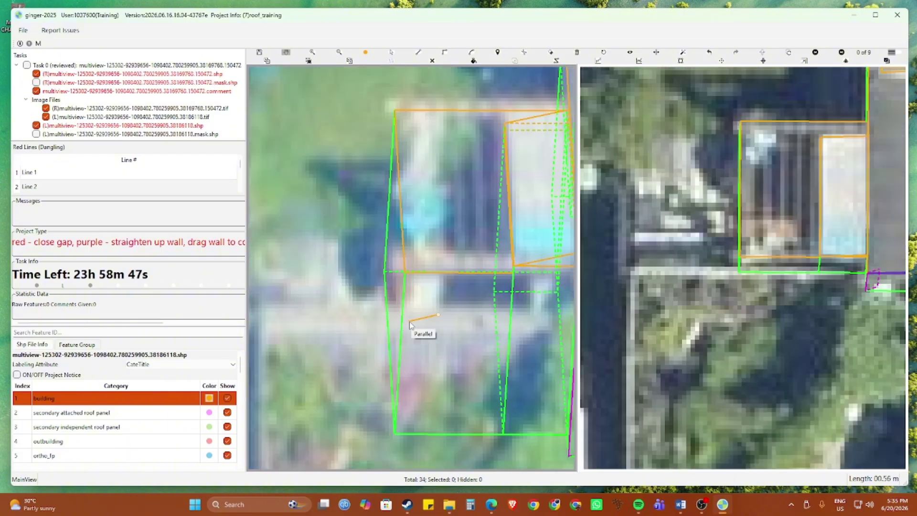
pyautogui.scroll(-2, 413, 320)
pyautogui.press('Escape')
pyautogui.moveTo(415, 312); pyautogui.dragTo(411, 305)
pyautogui.press('v')
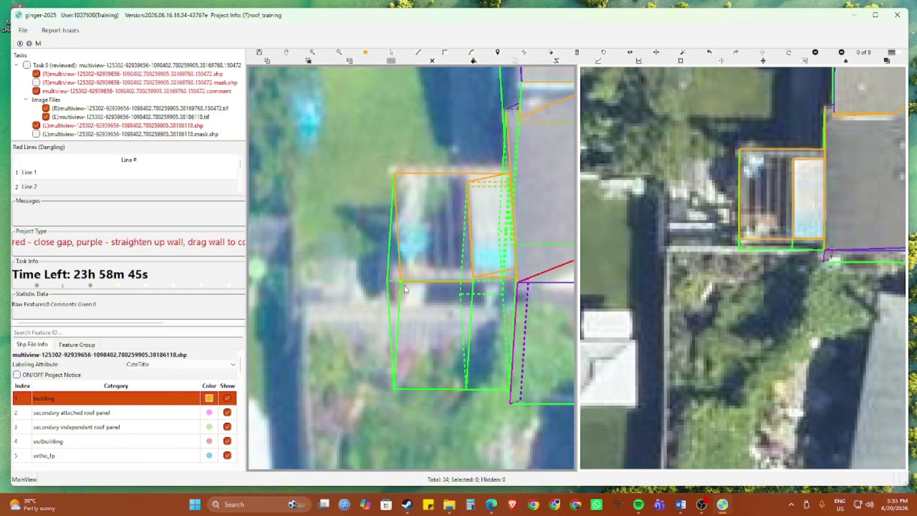
# Step: Try a guide line about 3.15 m long inside the pergola's front wall, parallel to its outer corner edge
pyautogui.scroll(2, 407, 285)
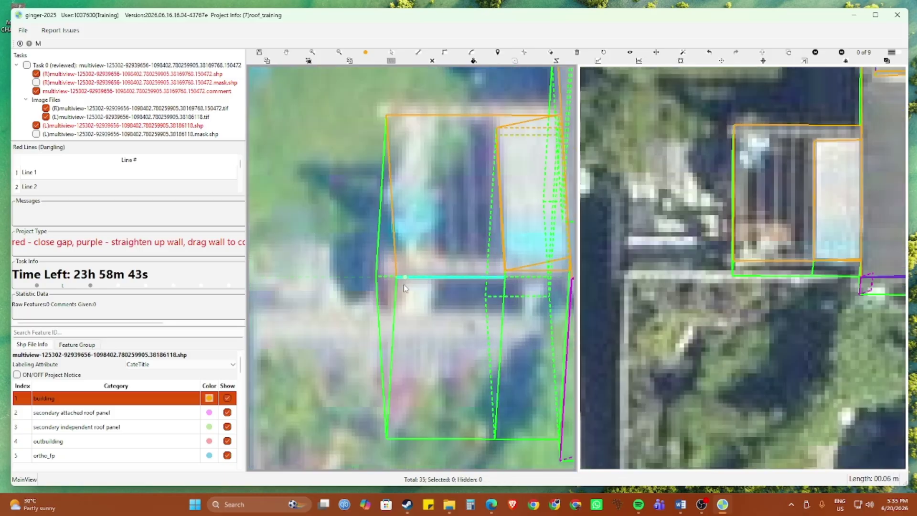
pyautogui.click(404, 277)
pyautogui.click(392, 440)
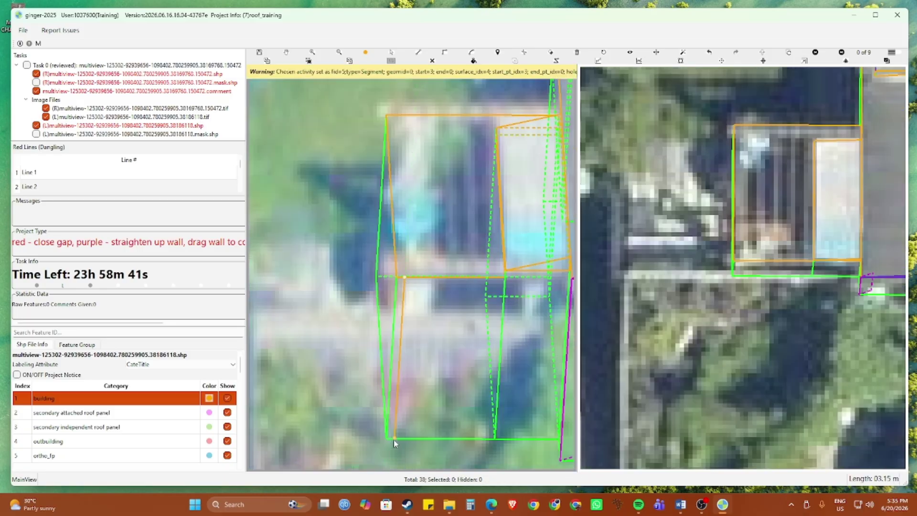
pyautogui.press('Escape')
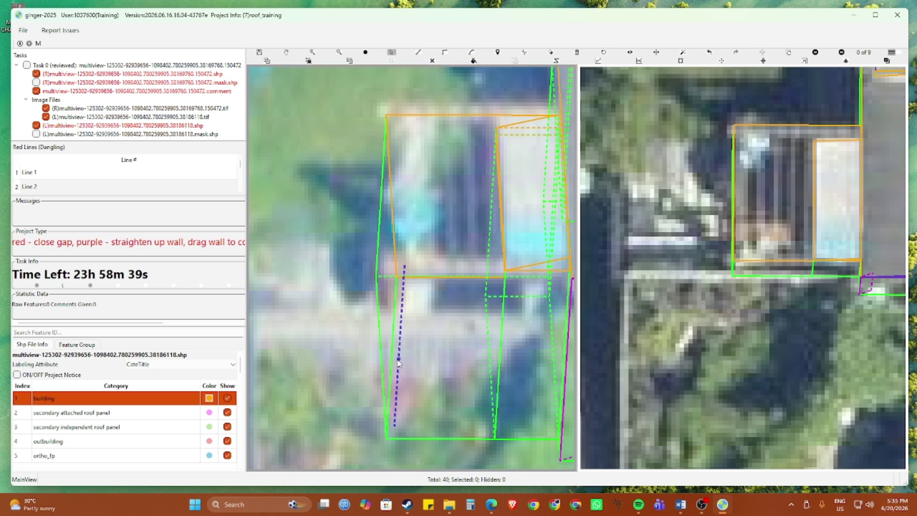
# Step: Try to draw a set-back corner panel on the pergola's front wall, joining the guide line to the outer corner edge
pyautogui.press('c')
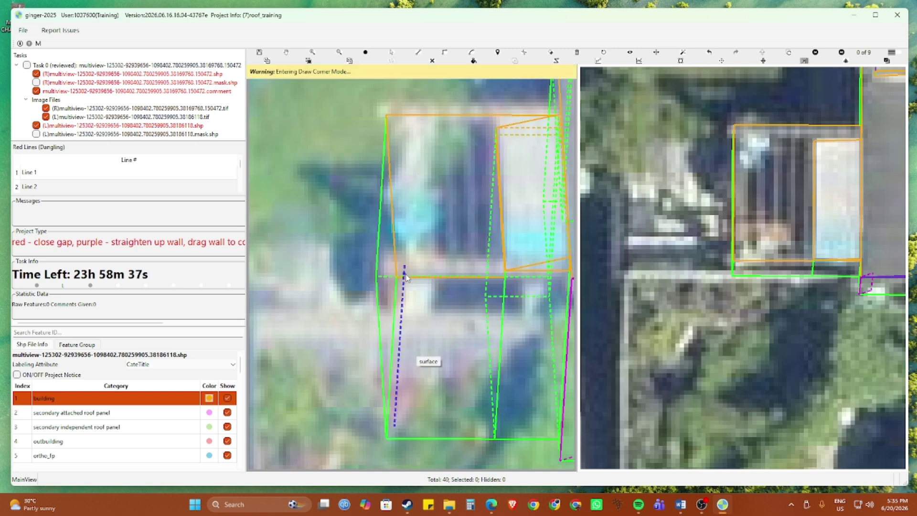
pyautogui.click(404, 265)
pyautogui.click(396, 277)
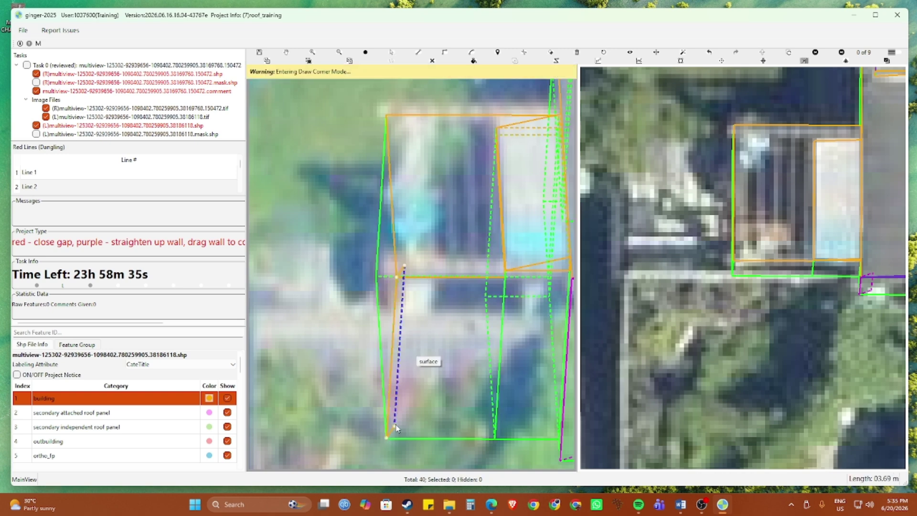
pyautogui.click(387, 438)
# Step: Compare the pergola's corner panel with the 38181254 image and delete the panel together with its guide line
pyautogui.press('Left')
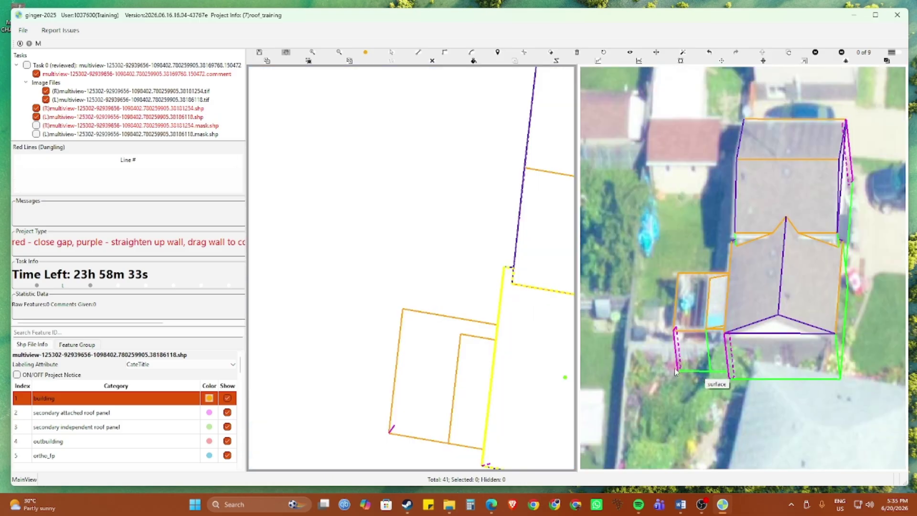
pyautogui.scroll(2, 675, 369)
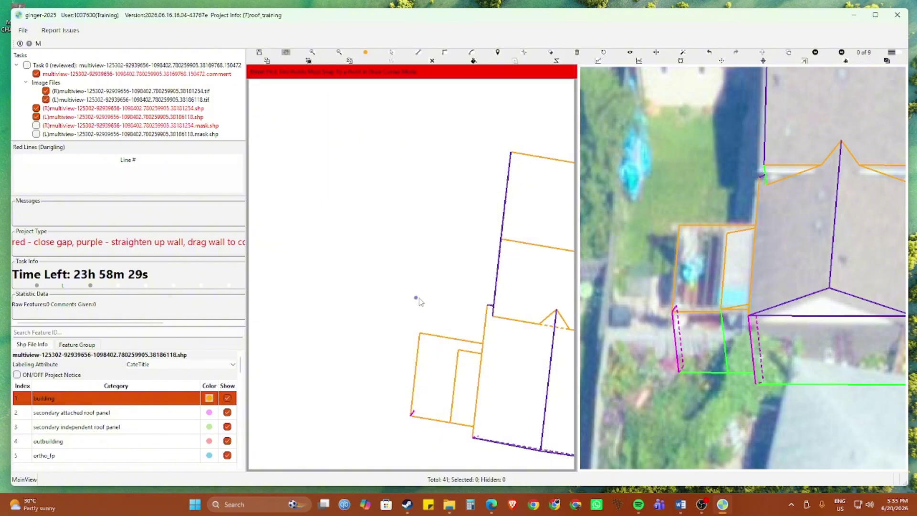
pyautogui.scroll(5, 691, 399)
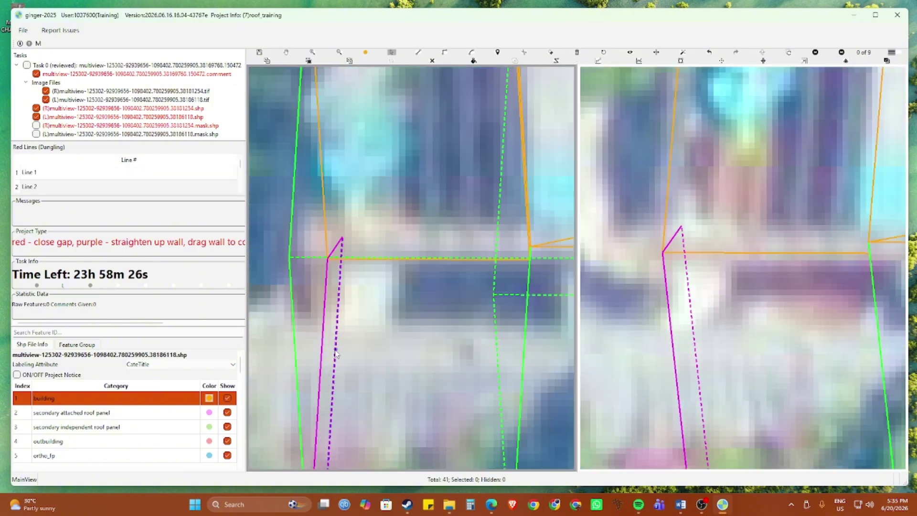
pyautogui.click(335, 353)
pyautogui.click(336, 354)
pyautogui.click(334, 354)
pyautogui.moveTo(336, 343); pyautogui.dragTo(349, 310)
pyautogui.scroll(-1, 359, 361)
pyautogui.scroll(-1, 345, 336)
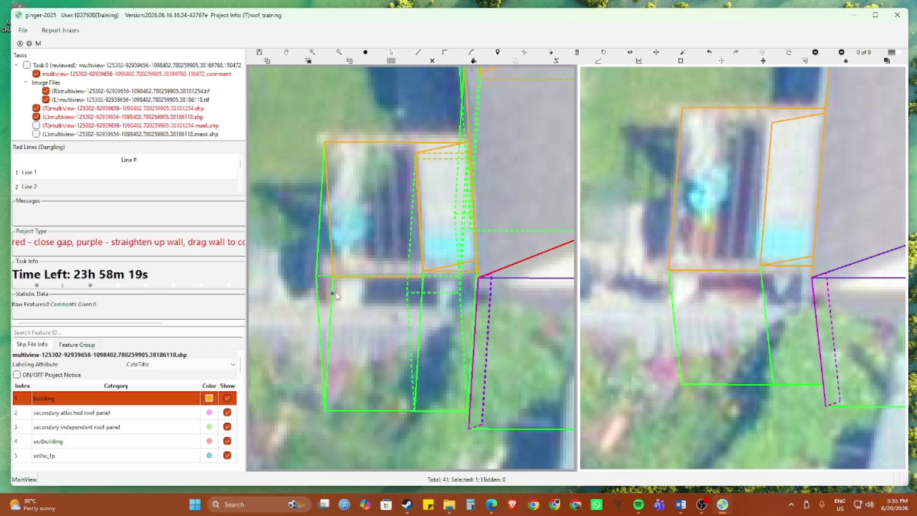
# Step: Draw a guide line about 3.25 m long inside the pergola's front wall, parallel to its outer corner edge, and shift it closer to that edge
pyautogui.scroll(2, 337, 282)
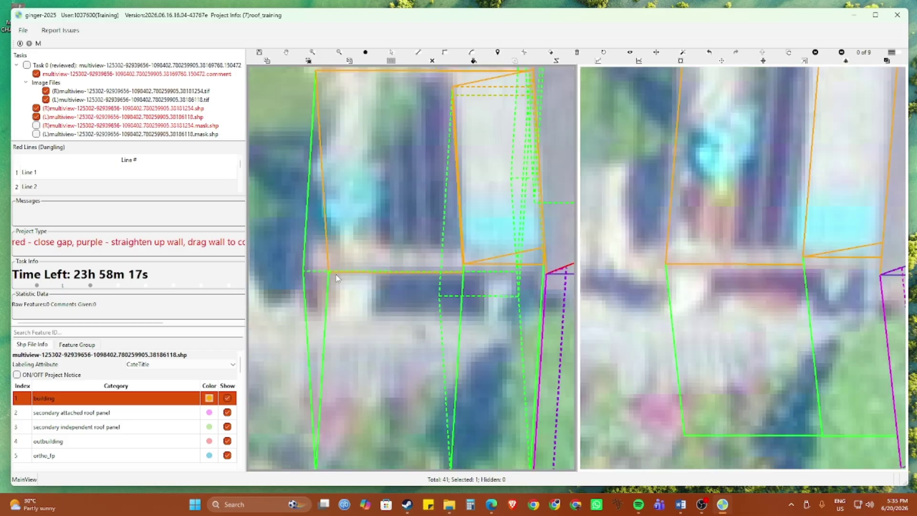
pyautogui.click(336, 273)
pyautogui.moveTo(324, 466); pyautogui.dragTo(311, 329)
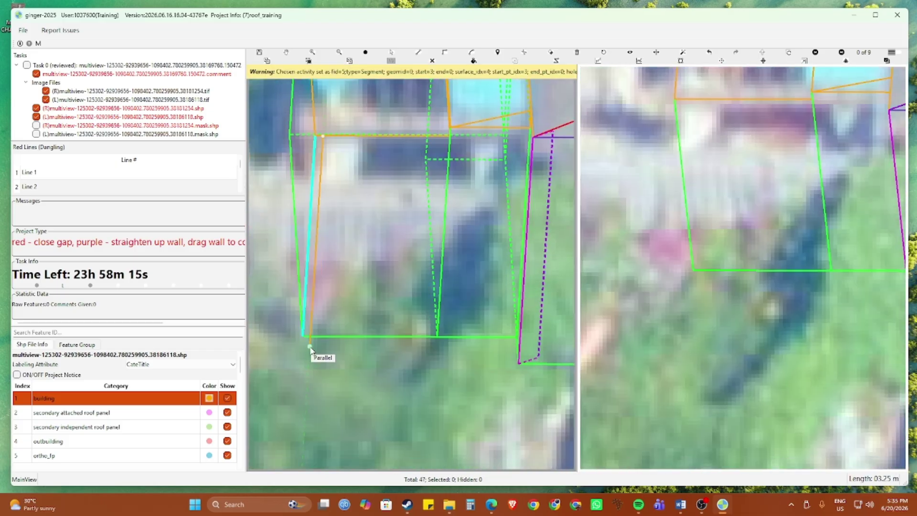
pyautogui.click(310, 349)
pyautogui.scroll(2, 344, 318)
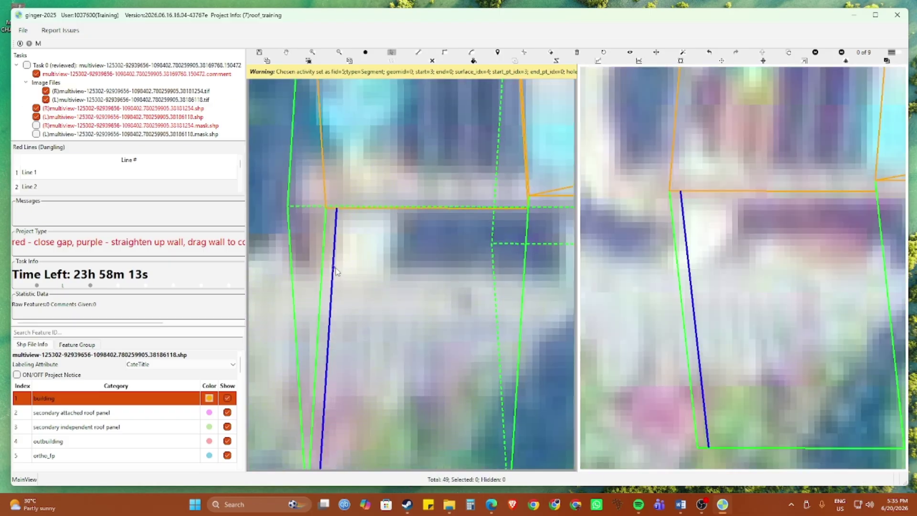
pyautogui.moveTo(336, 272); pyautogui.dragTo(332, 270)
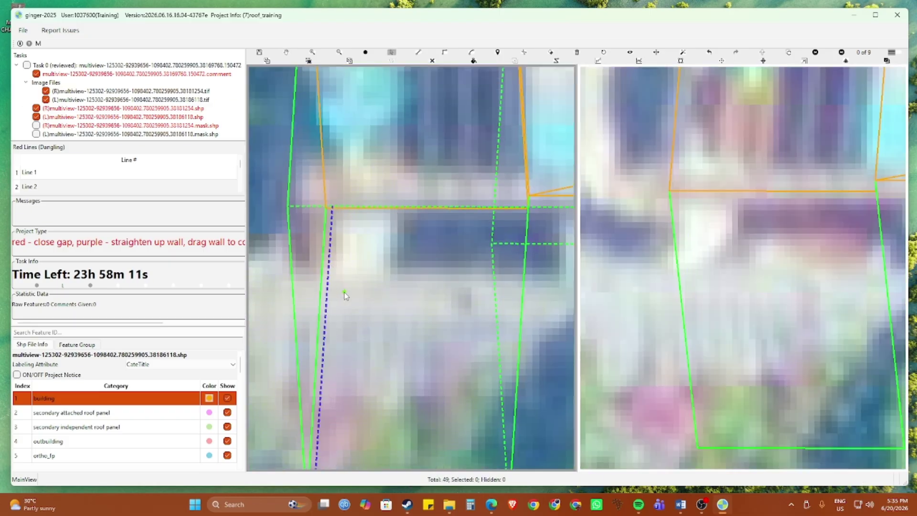
# Step: Draw a narrow set-back corner panel on the pergola's front wall, joining the outer corner edge's ends to the shifted guide line
pyautogui.scroll(-2, 346, 296)
pyautogui.press('c')
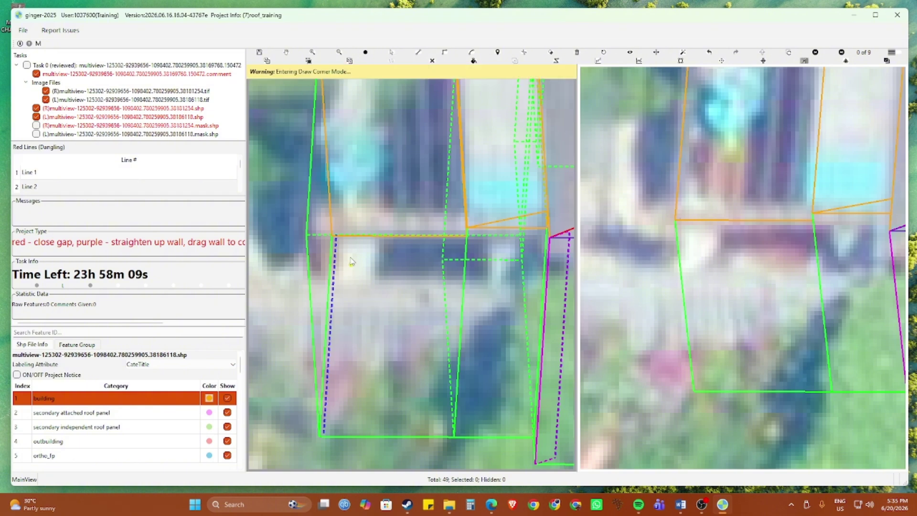
pyautogui.click(334, 236)
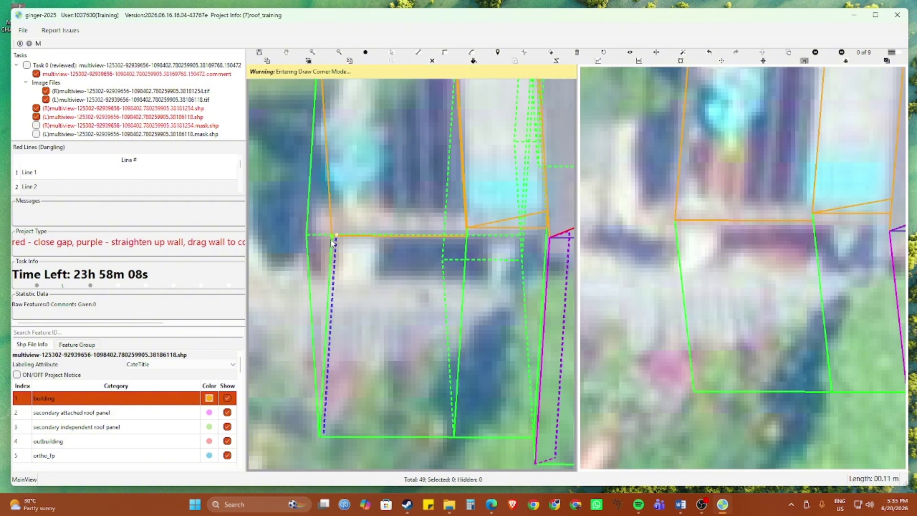
pyautogui.click(319, 436)
# Step: Check the pergola's new corner panel with the features hidden and shown, and against the 38185082 and 38176643 comparison images
pyautogui.scroll(-5, 352, 389)
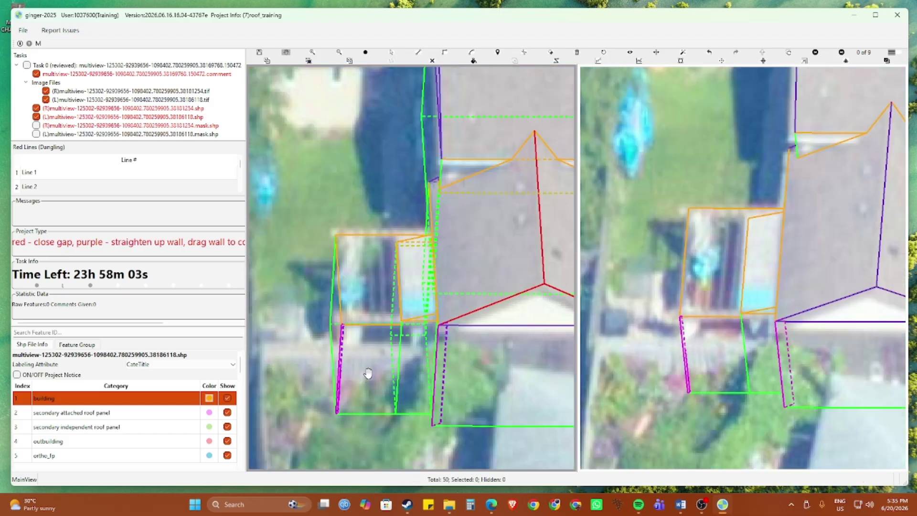
pyautogui.press('space')
pyautogui.press('space')
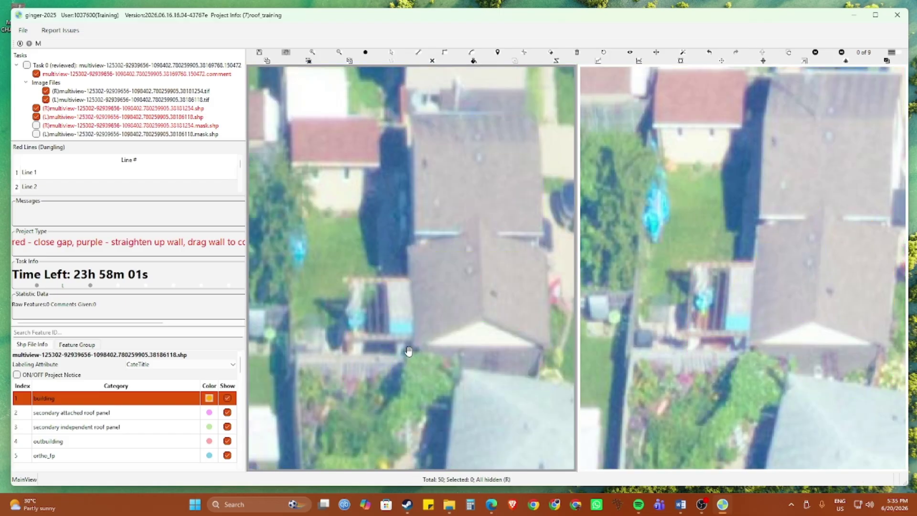
pyautogui.press('Right')
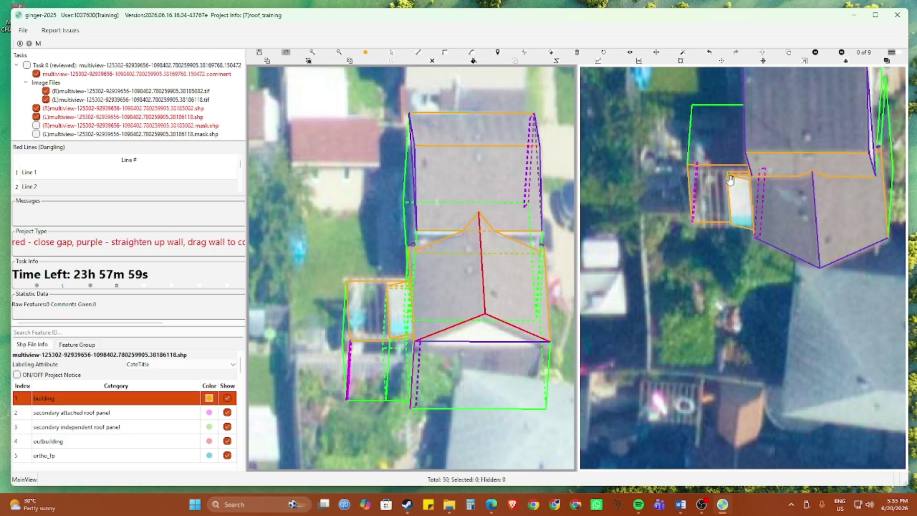
pyautogui.scroll(2, 731, 181)
pyautogui.press('Right')
pyautogui.press('Right')
pyautogui.press('Right')
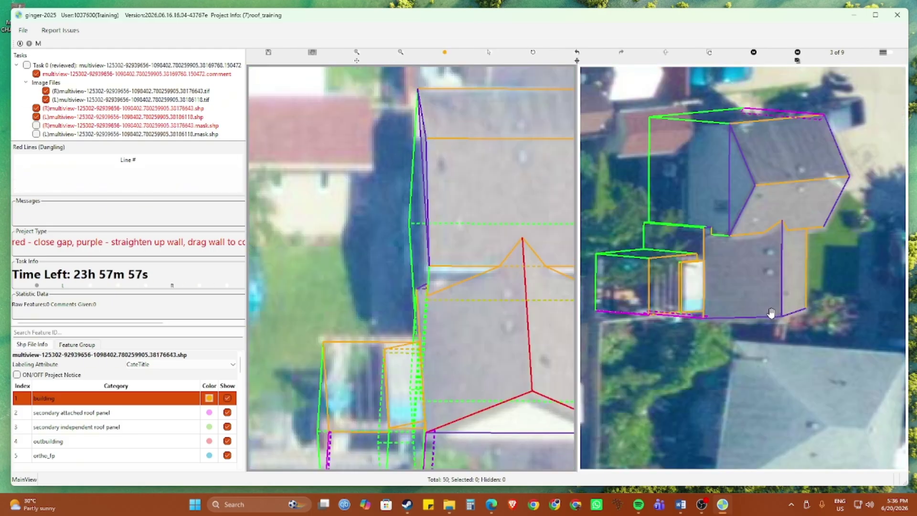
# Step: Check the house and pergola outlines against the 38168821, 38172397 and 38181254 comparison images, including with the features hidden
pyautogui.press('Right')
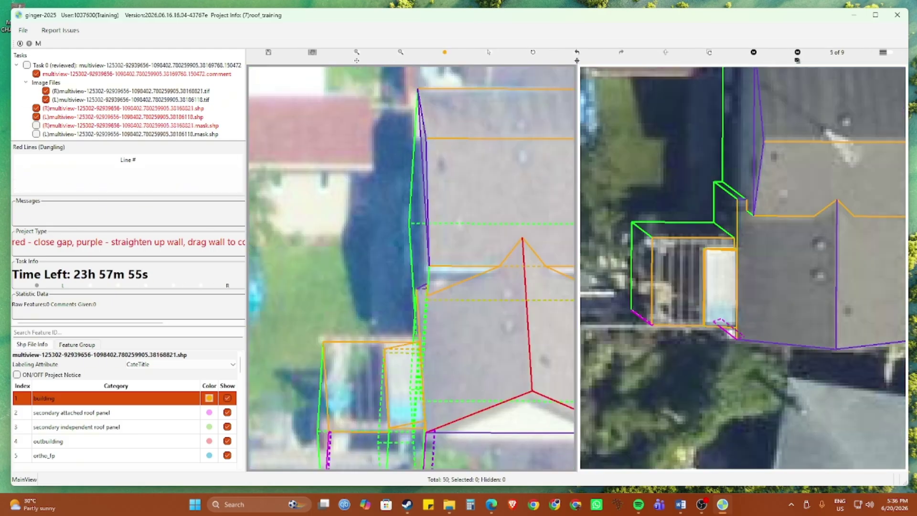
pyautogui.press('Right')
pyautogui.press('Right')
pyautogui.press('Right')
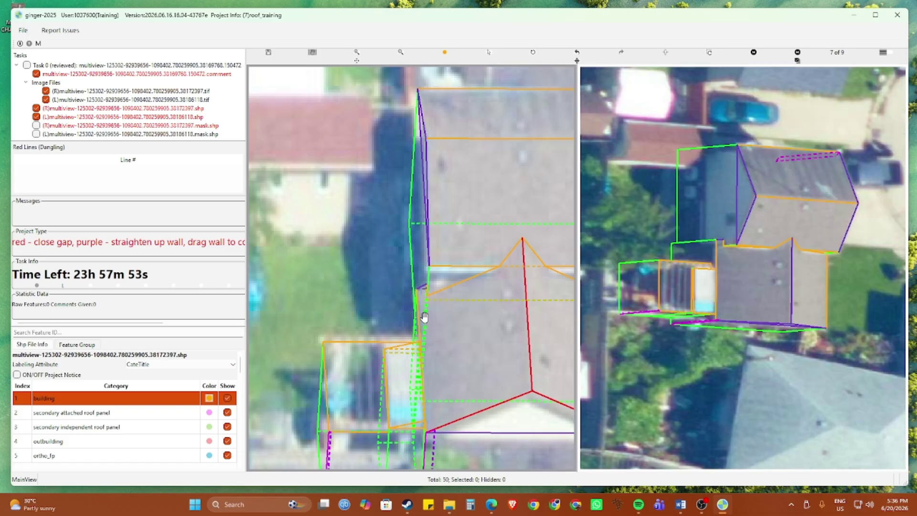
pyautogui.press('Right')
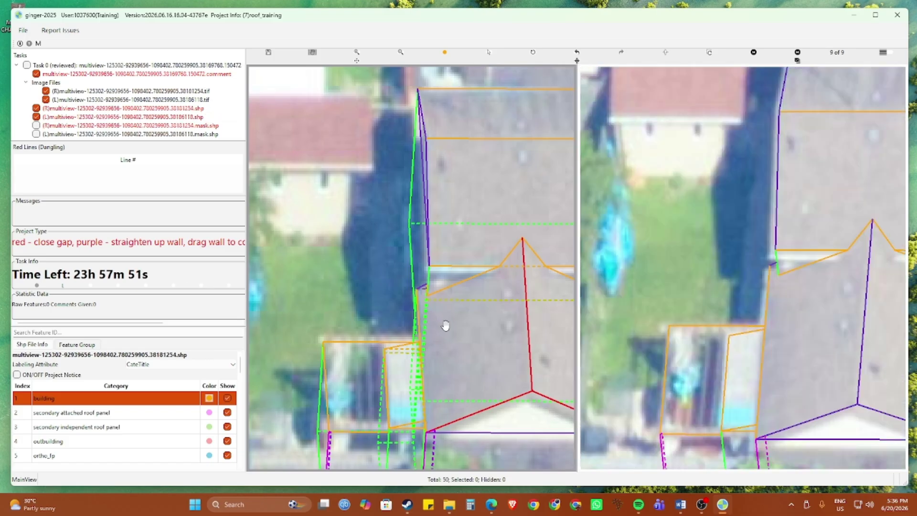
pyautogui.press('Right')
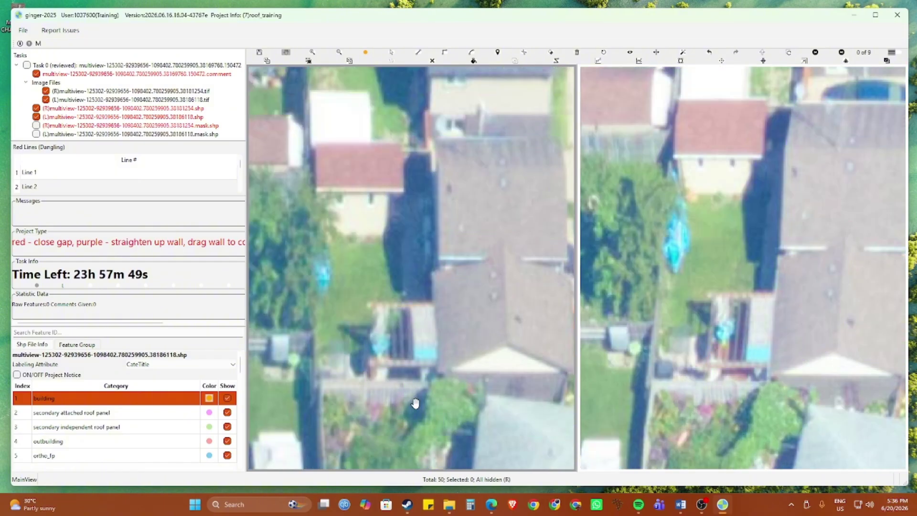
pyautogui.hotkey('alt', 'Tab')
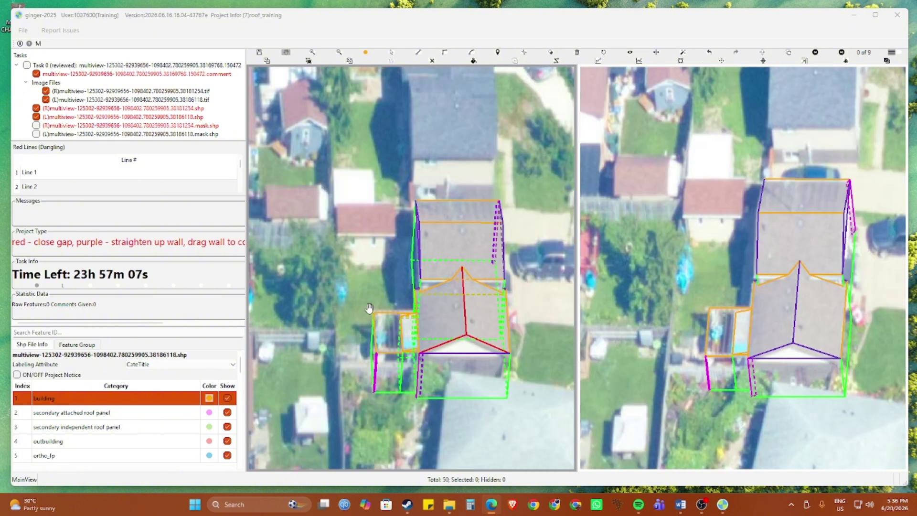
# Step: Select all the house and pergola features in the 38186118 image and rebuild them into closed building panels
pyautogui.scroll(-2, 370, 310)
pyautogui.scroll(-2, 364, 304)
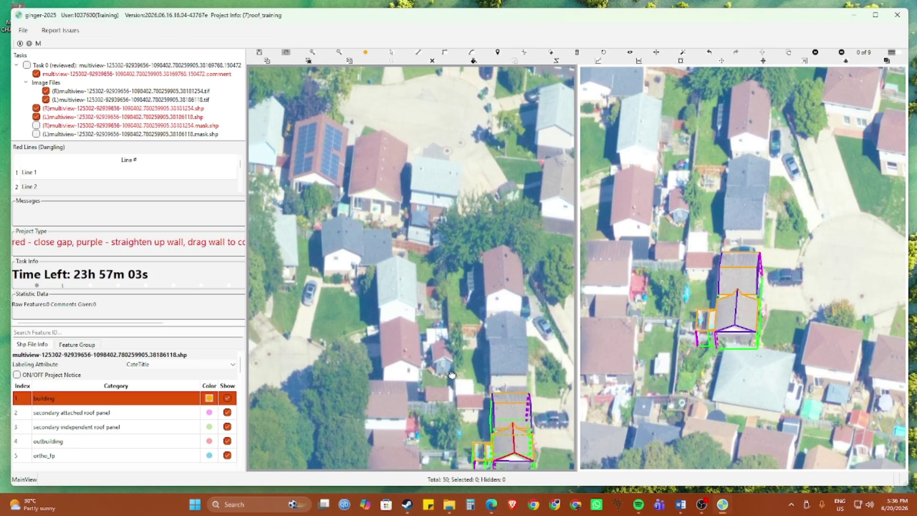
pyautogui.moveTo(332, 239); pyautogui.dragTo(424, 416)
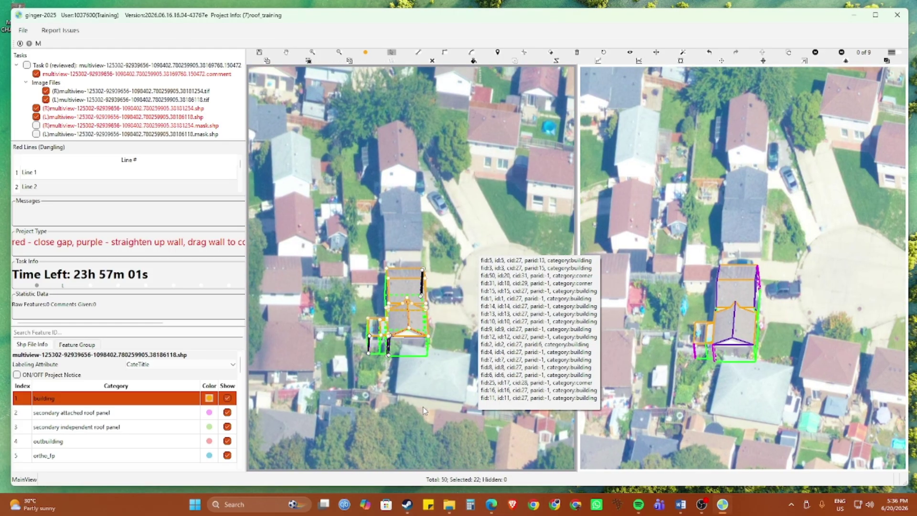
pyautogui.press('Escape')
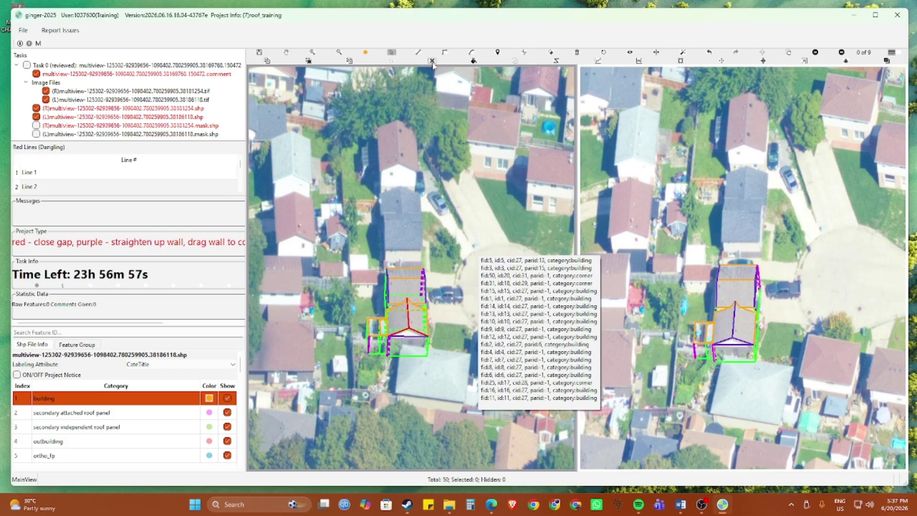
pyautogui.hotkey('ctrl', 's')
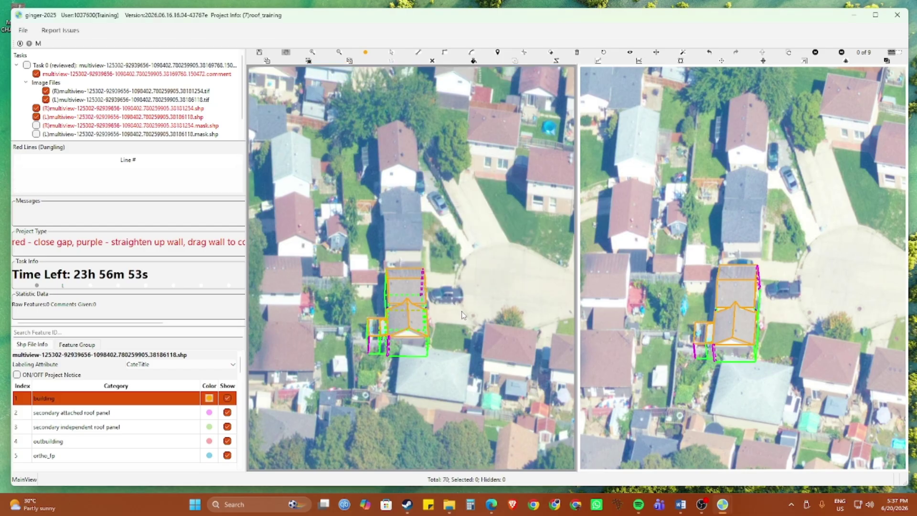
# Step: Examine the small building panel at the pergola-side junction of the two roof sections from a tilted 3D view
pyautogui.scroll(5, 437, 312)
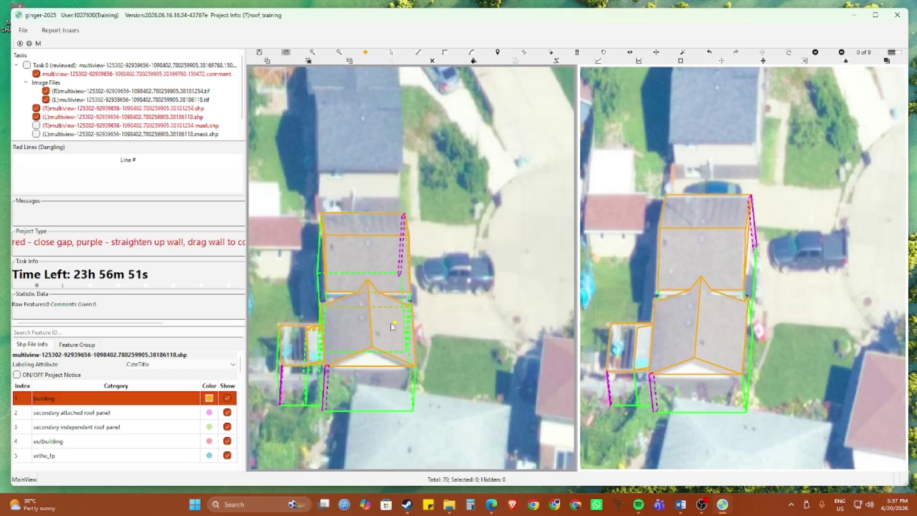
pyautogui.scroll(5, 321, 315)
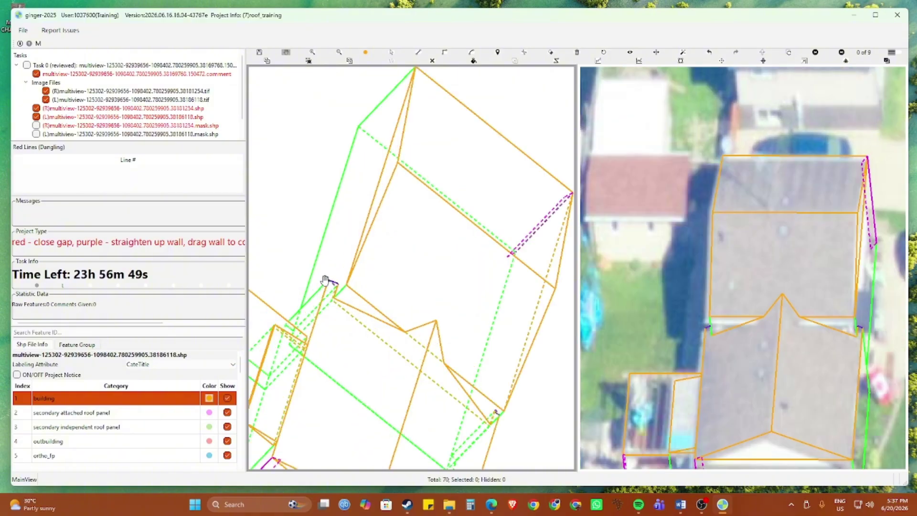
pyautogui.scroll(3, 335, 287)
pyautogui.click(342, 282)
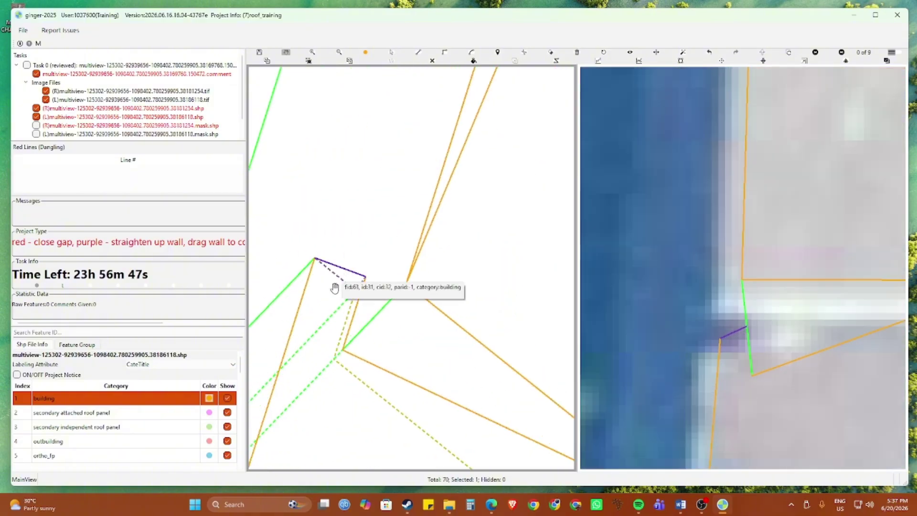
pyautogui.moveTo(335, 285); pyautogui.dragTo(316, 329)
pyautogui.scroll(5, 317, 328)
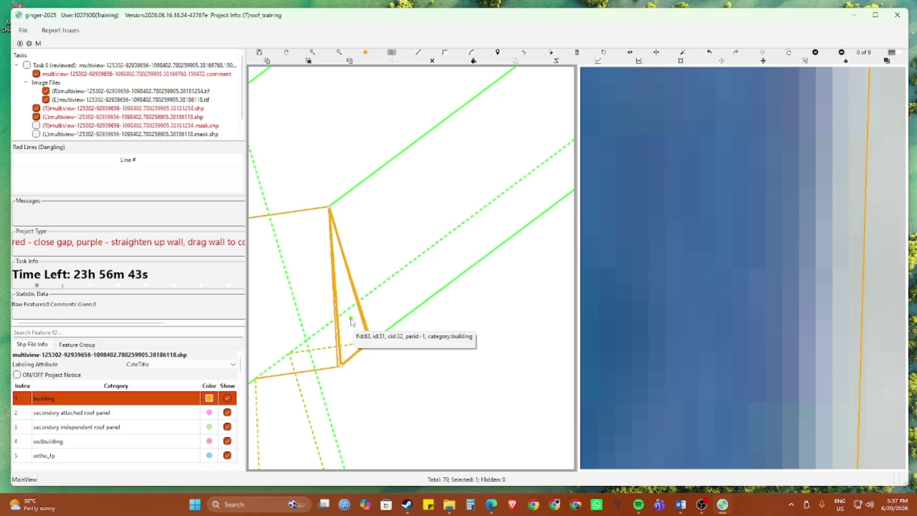
# Step: Inspect the small building panel at the driveway-side junction of the two roof sections from several 3D angles
pyautogui.scroll(-2, 350, 321)
pyautogui.moveTo(351, 319); pyautogui.dragTo(352, 124)
pyautogui.moveTo(385, 328); pyautogui.dragTo(365, 95)
pyautogui.scroll(-1, 410, 287)
pyautogui.moveTo(408, 282); pyautogui.dragTo(302, 68)
pyautogui.moveTo(374, 235); pyautogui.dragTo(307, 130)
pyautogui.scroll(4, 487, 280)
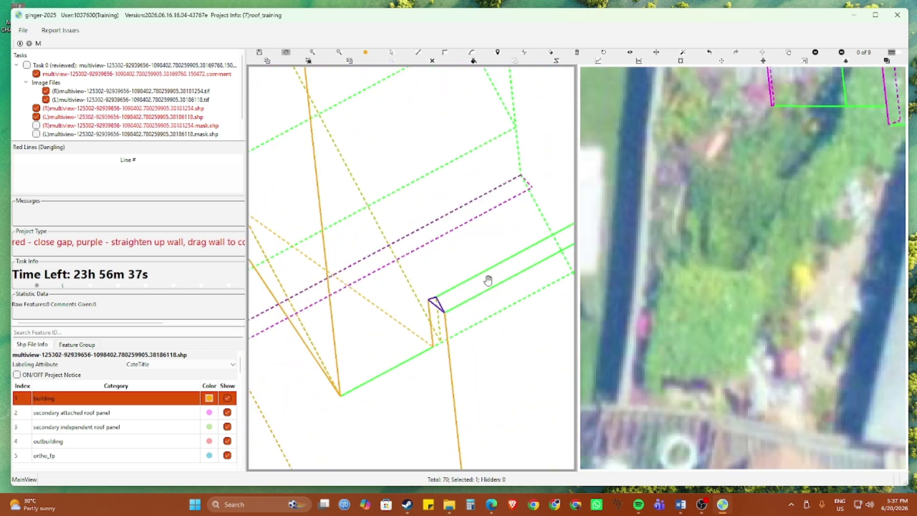
pyautogui.press('Escape')
pyautogui.click(393, 285)
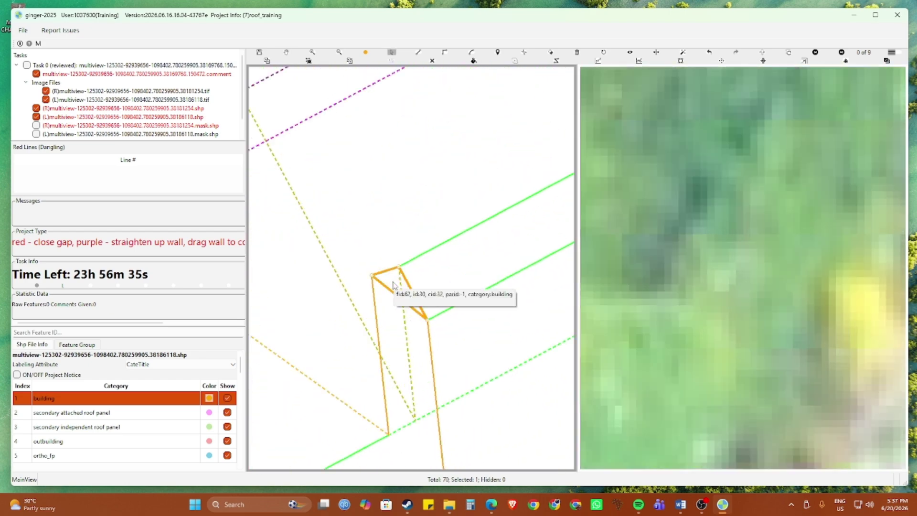
pyautogui.scroll(-3, 403, 277)
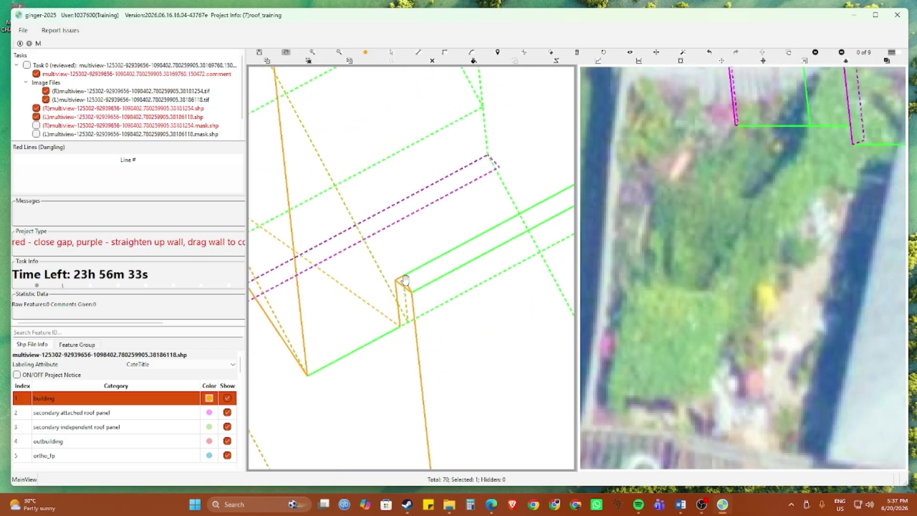
pyautogui.scroll(-5, 405, 276)
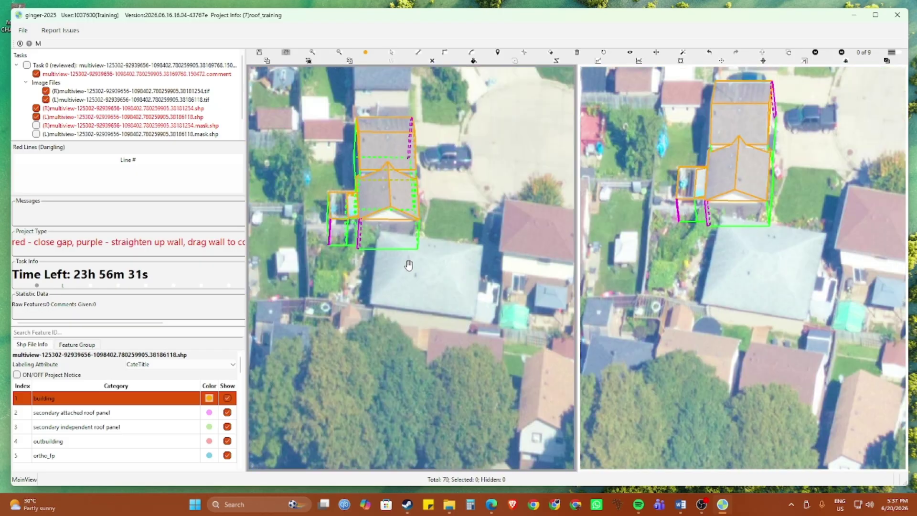
# Step: Compare the rebuilt house and pergola with the aerial images by hiding and showing all features
pyautogui.moveTo(409, 264); pyautogui.dragTo(431, 285)
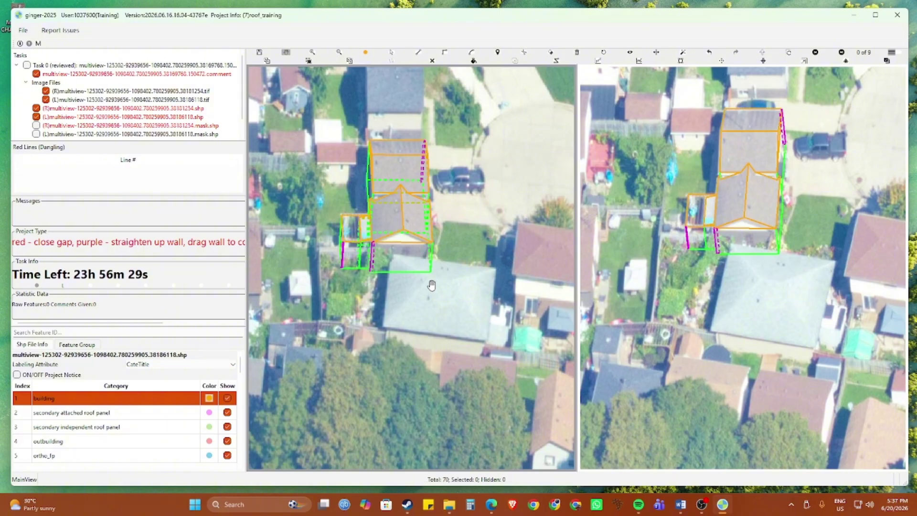
pyautogui.press('r')
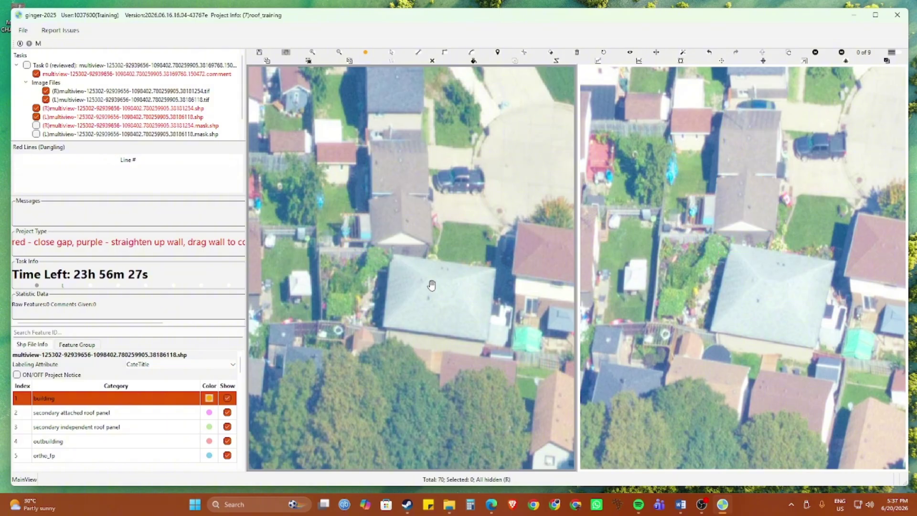
pyautogui.press('r')
# Step: Select the whole house and pergola, review their rendered outlines across all views in the Image Grid, and close it
pyautogui.scroll(-2, 403, 192)
pyautogui.press('s')
pyautogui.moveTo(350, 136); pyautogui.dragTo(462, 282)
pyautogui.hotkey('ctrl', 's')
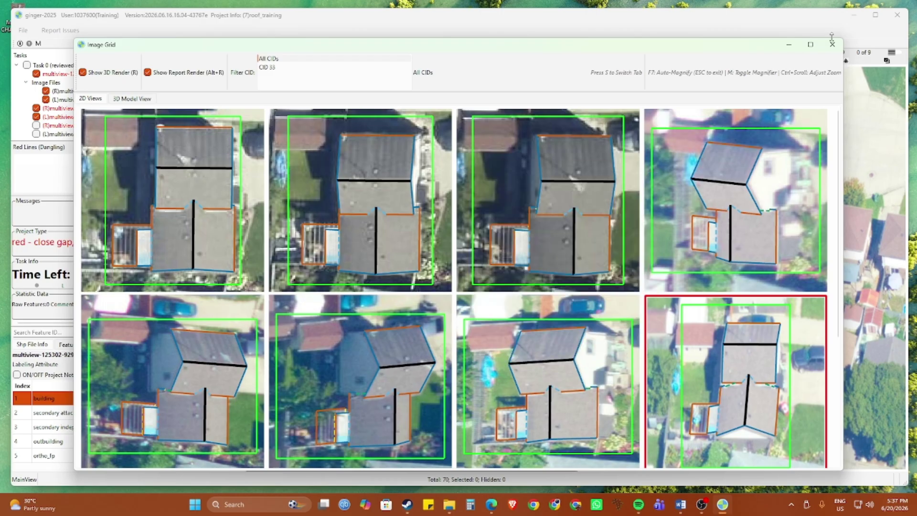
pyautogui.click(832, 45)
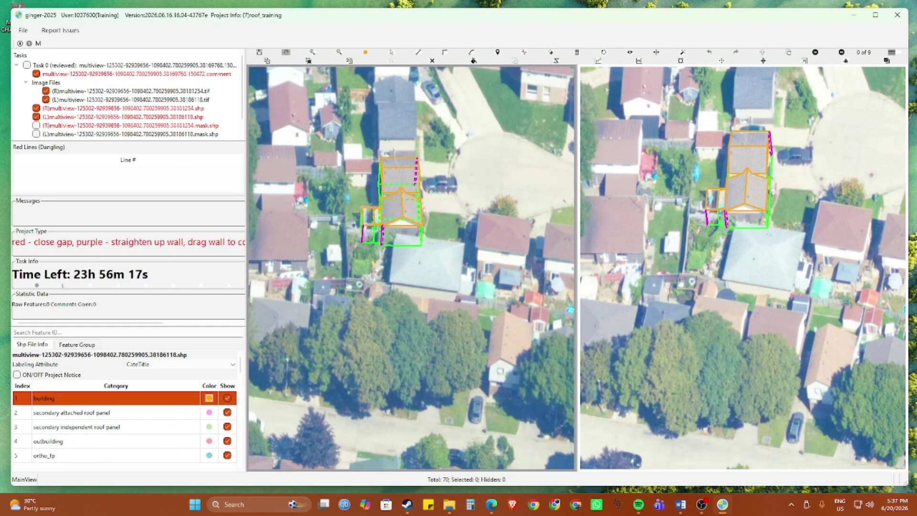
pyautogui.hotkey('alt', 'Tab')
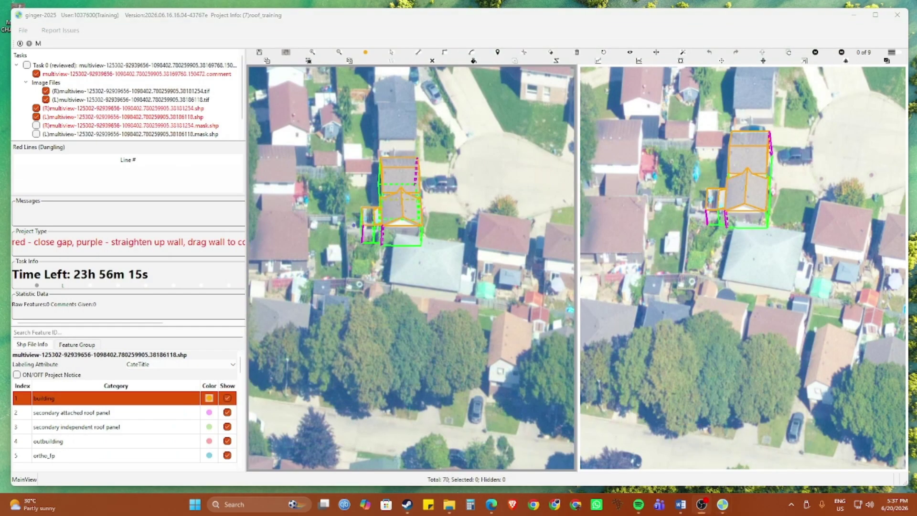